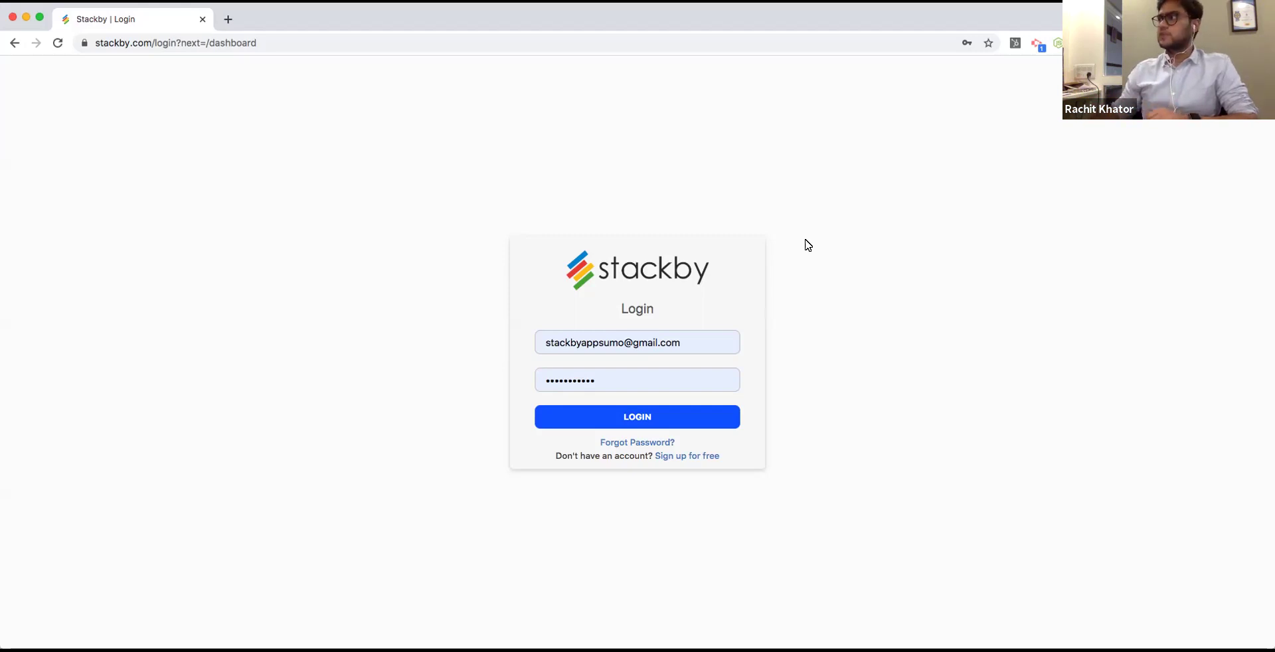
Log in to Stackby to load the workspace dashboard with its three stacks.
left_click(672, 417)
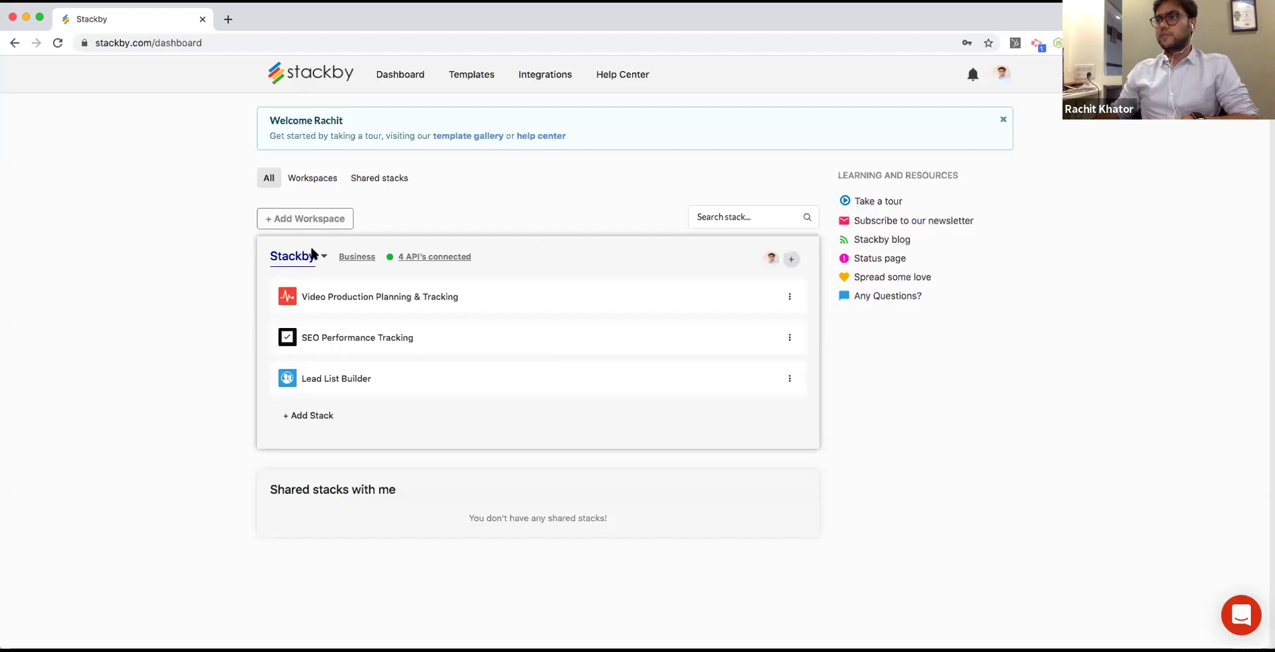
Invite the colleague's e-mail to the Stackby workspace with Creator permission.
left_click(791, 259)
left_click(676, 278)
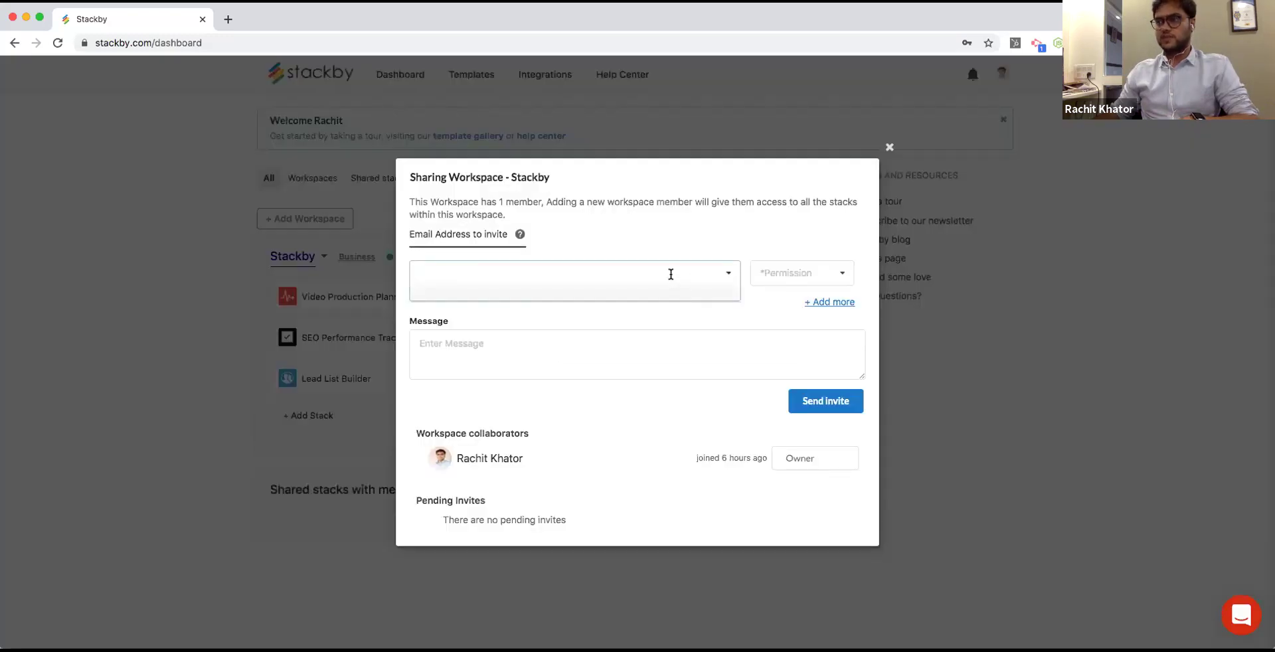
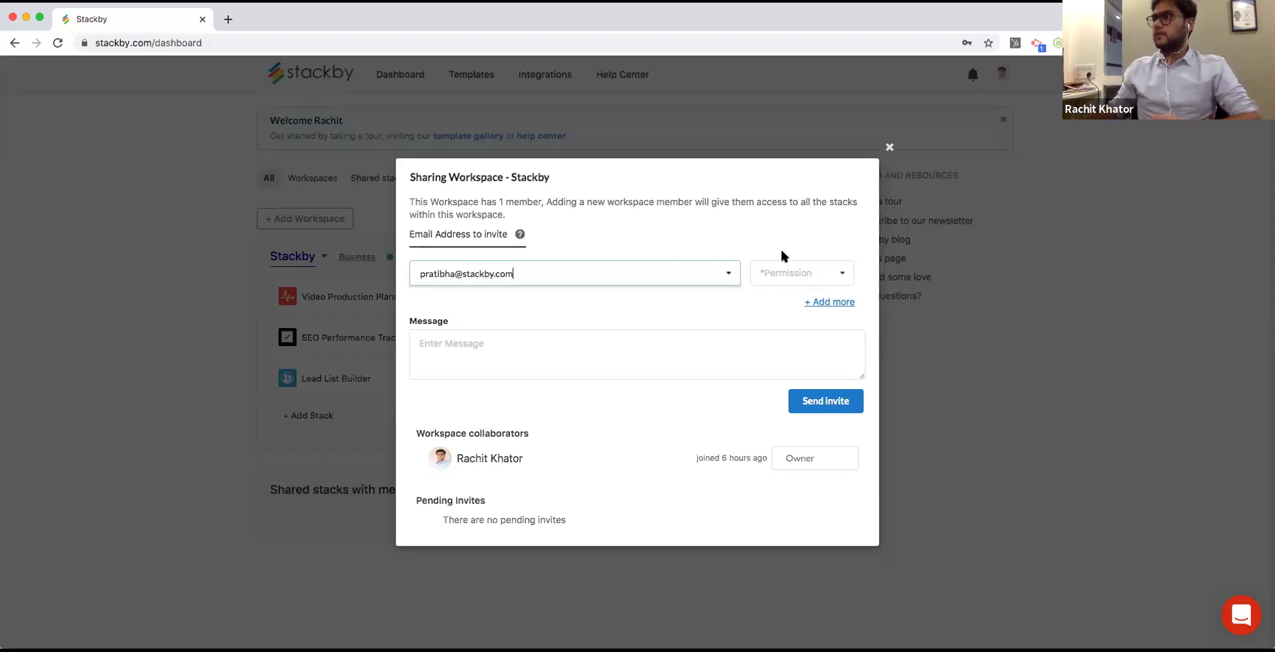
left_click(788, 269)
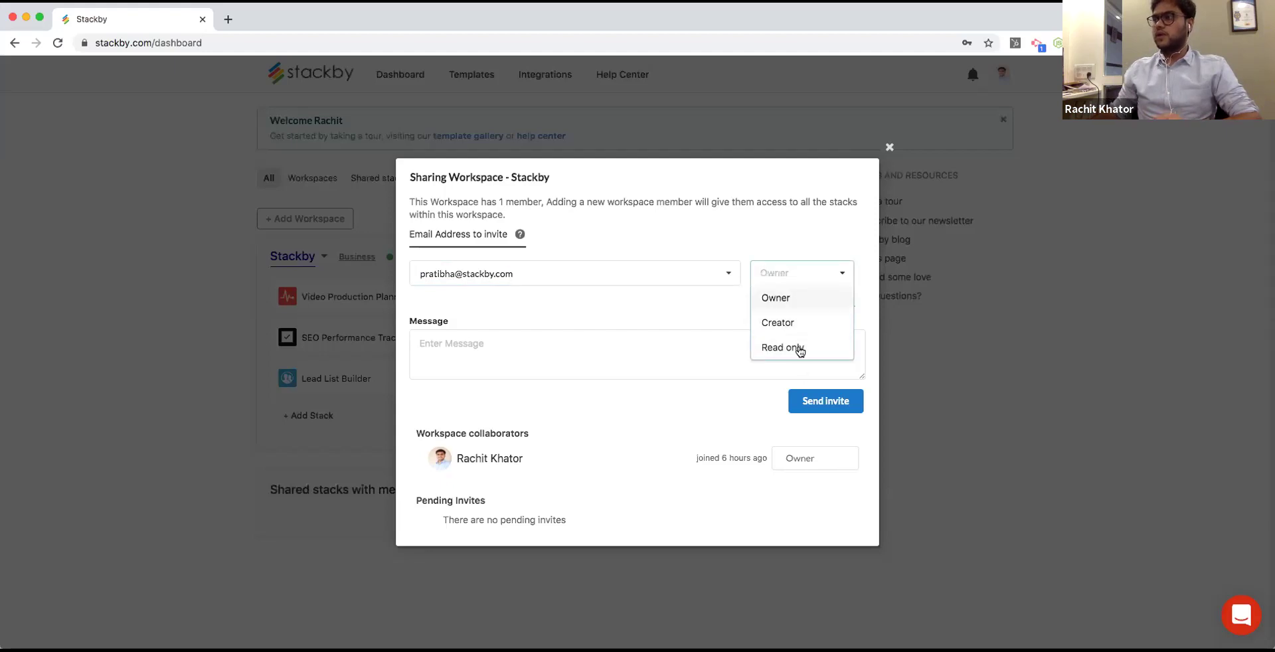
left_click(794, 324)
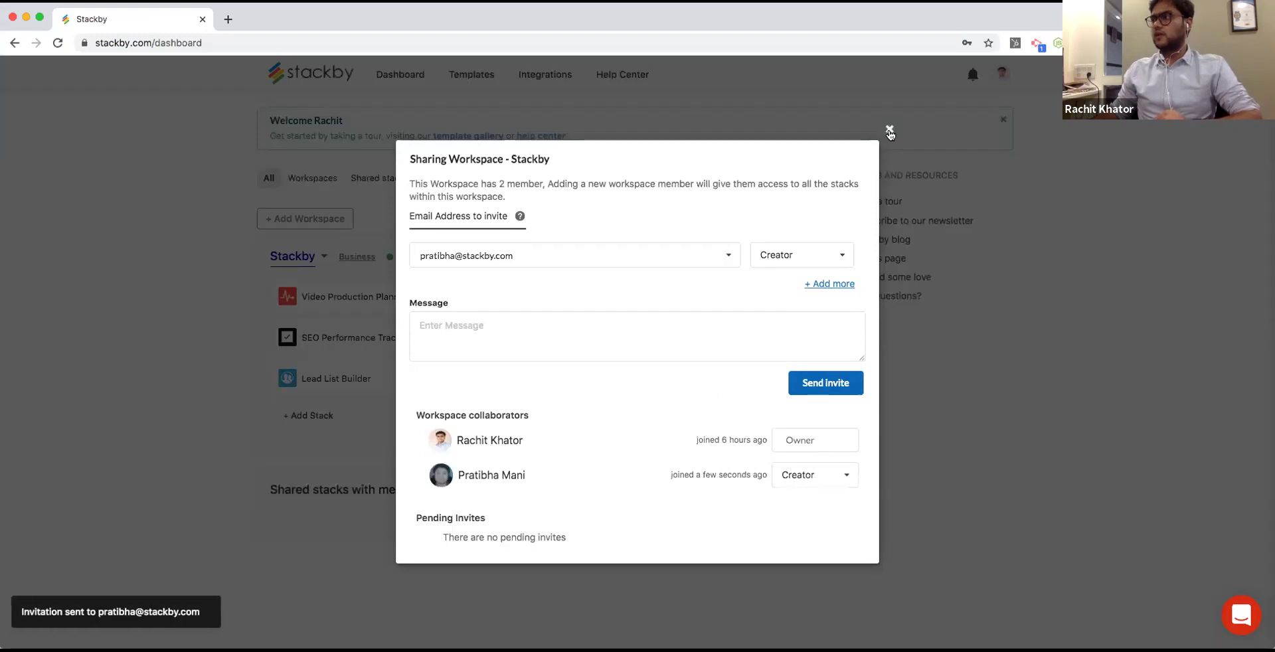
key("Escape")
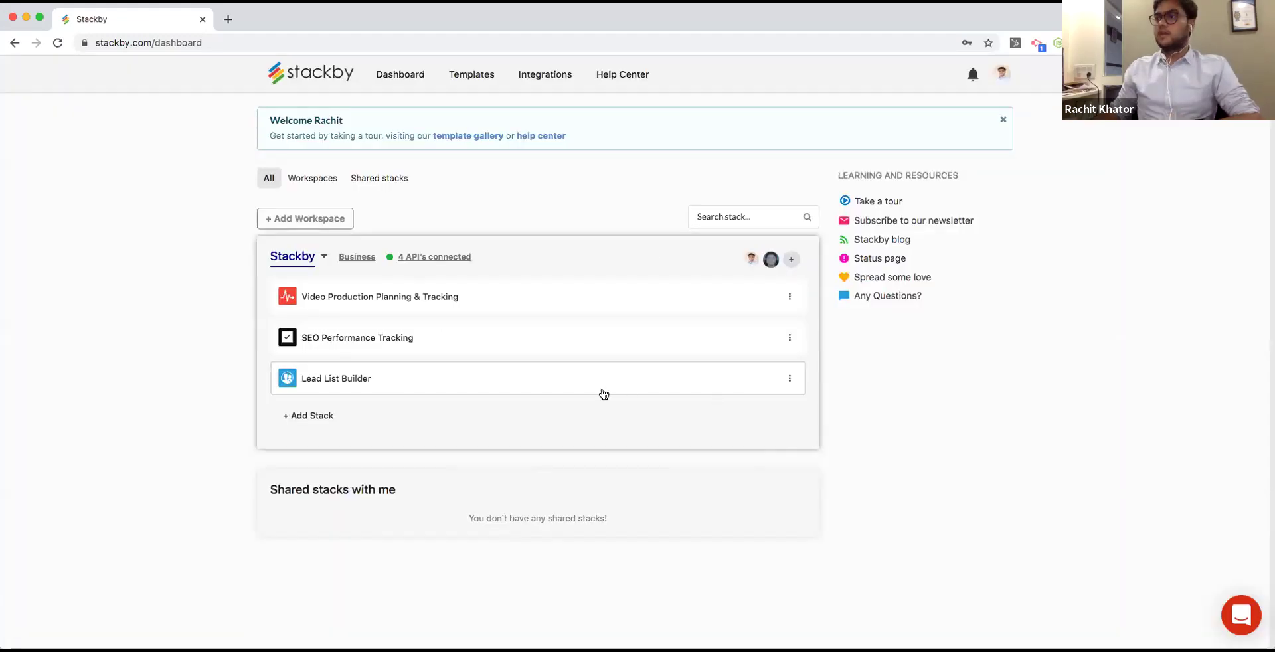
Create a new stack named Client Project Management with a green person icon.
left_click(333, 419)
left_click(401, 432)
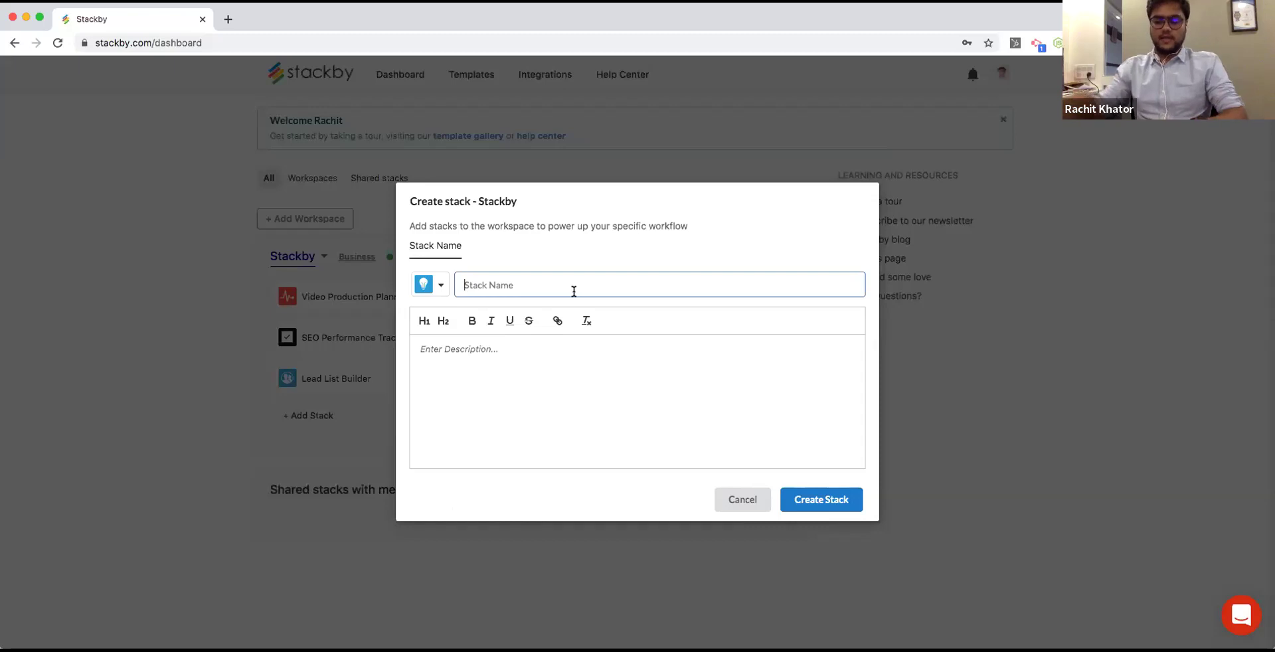
type("Client Pro")
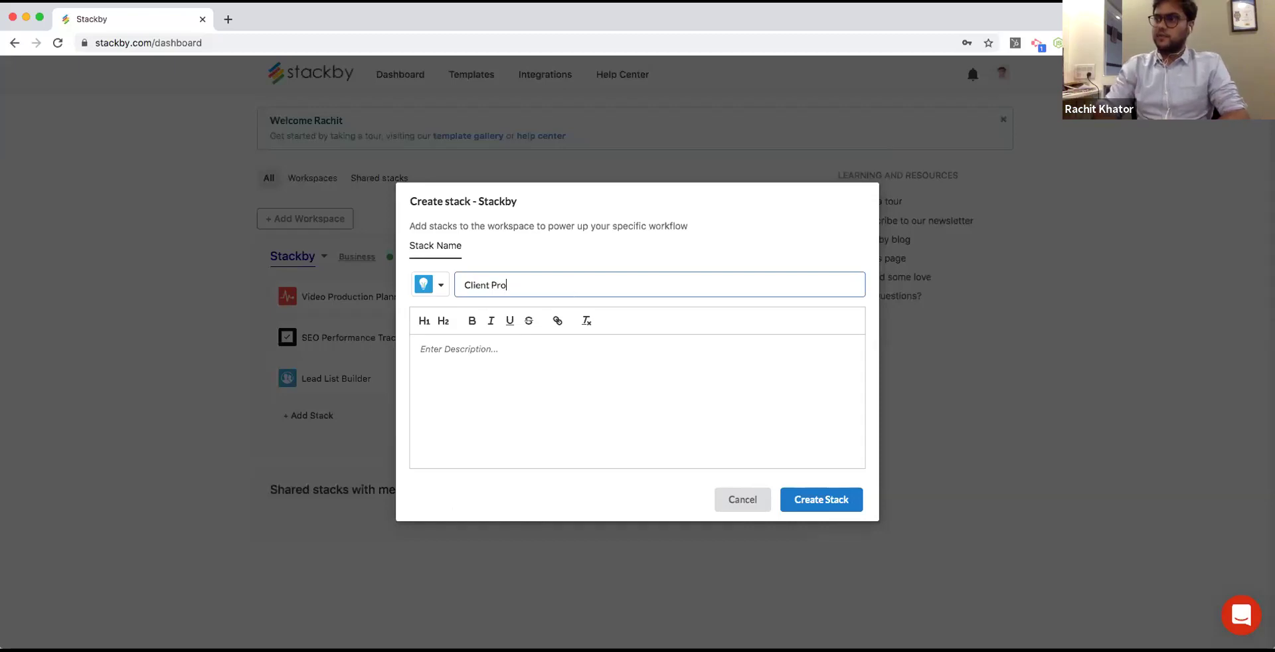
type("ject Manageme")
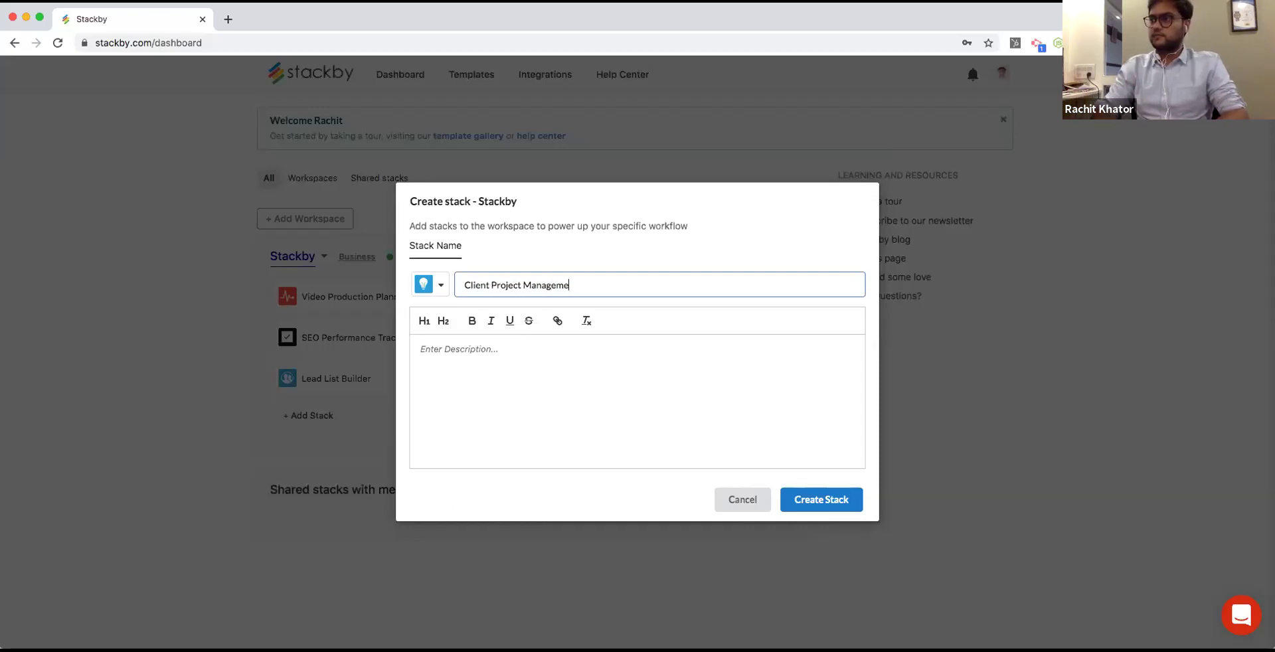
type("nt")
left_click(429, 289)
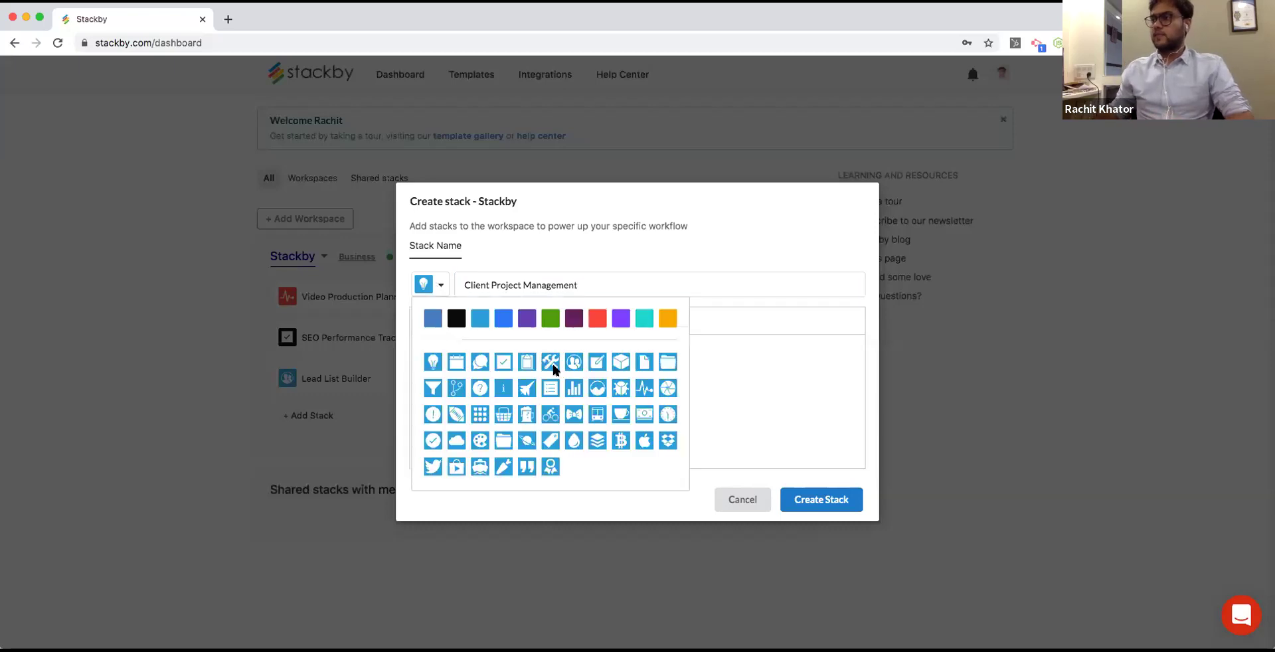
left_click(573, 362)
left_click(573, 318)
left_click(550, 318)
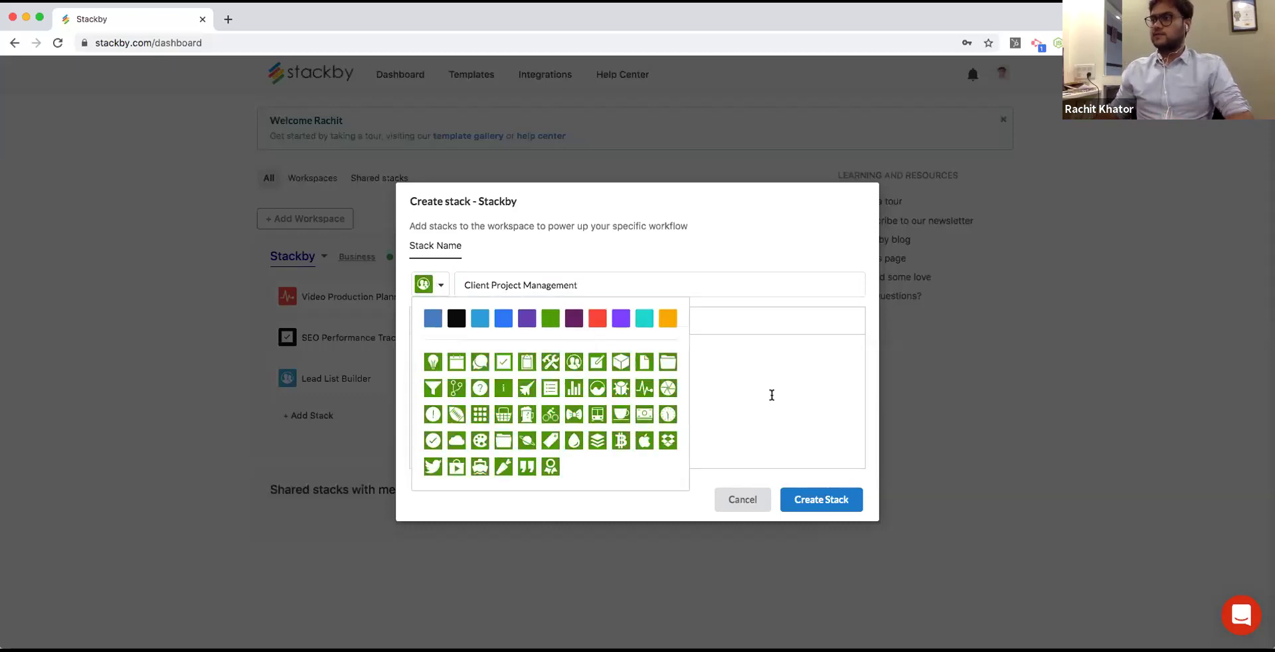
left_click(770, 396)
left_click(834, 506)
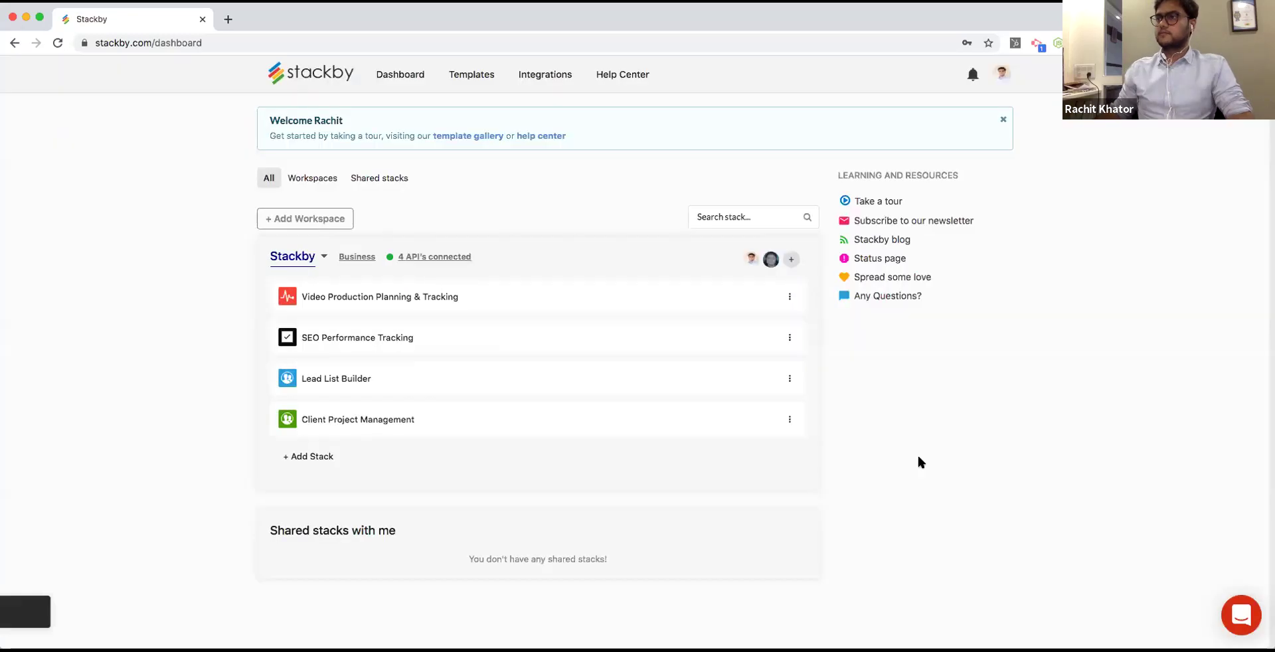
Open the new stack's sharing settings, pick the suggested colleague, then close without inviting.
left_click(789, 419)
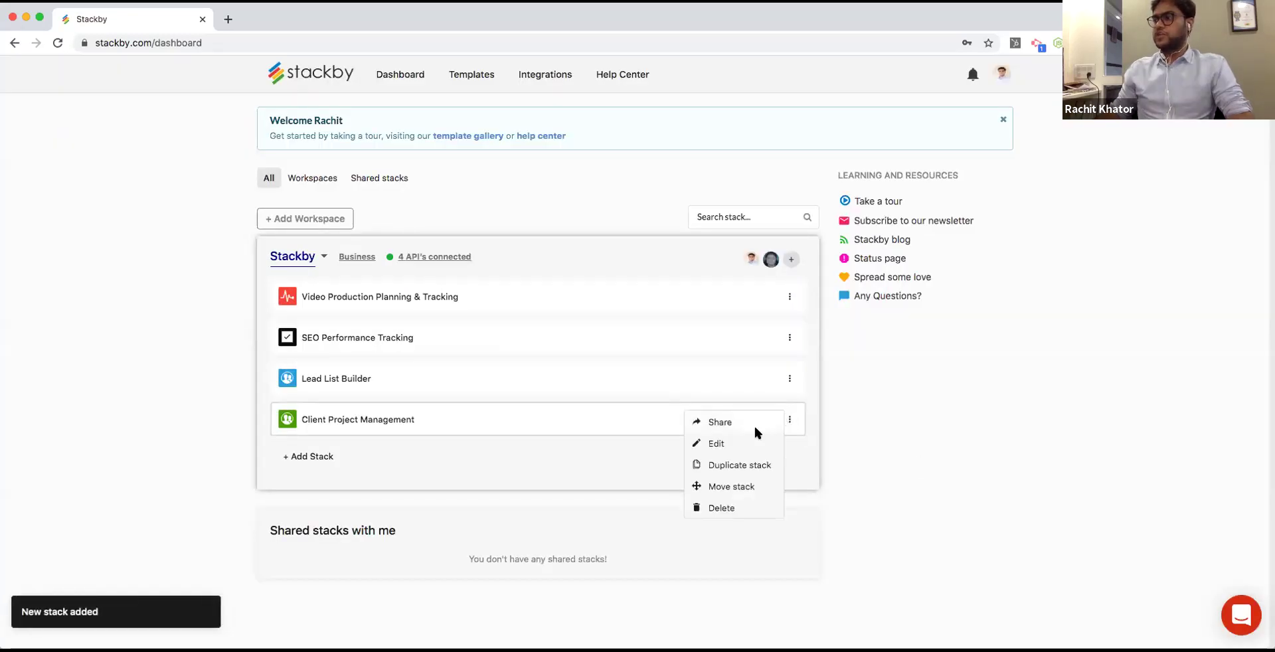
left_click(720, 423)
left_click(720, 229)
left_click(583, 270)
left_click(759, 233)
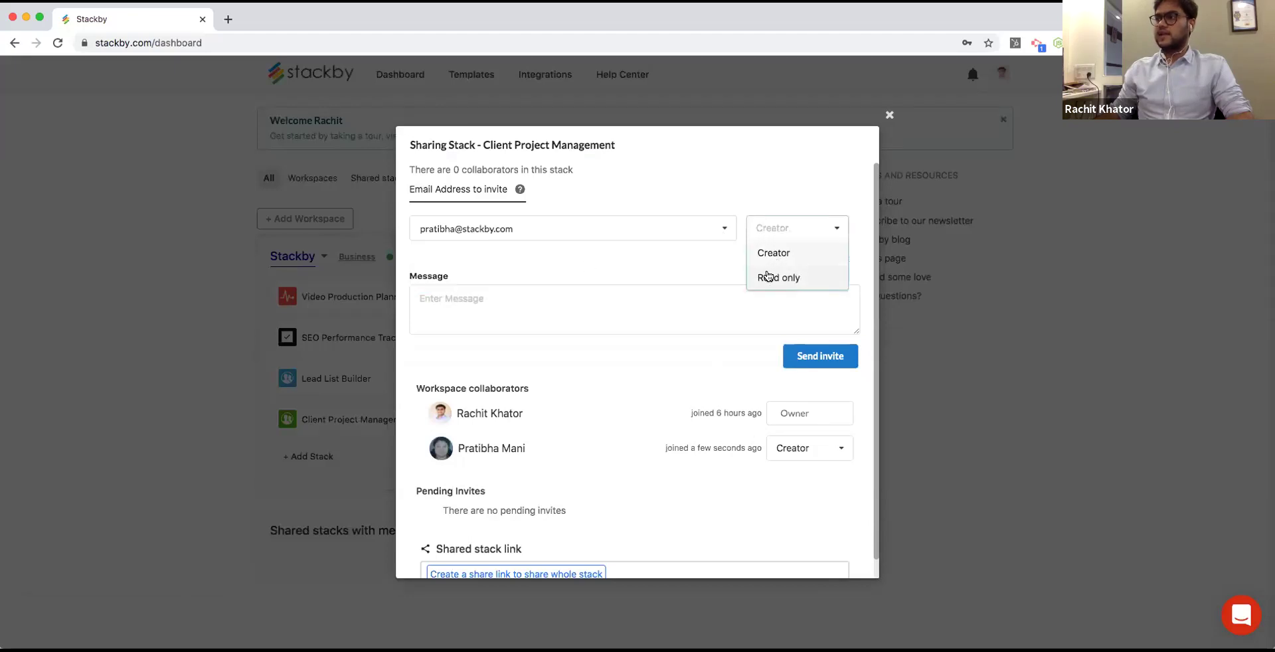
left_click(890, 115)
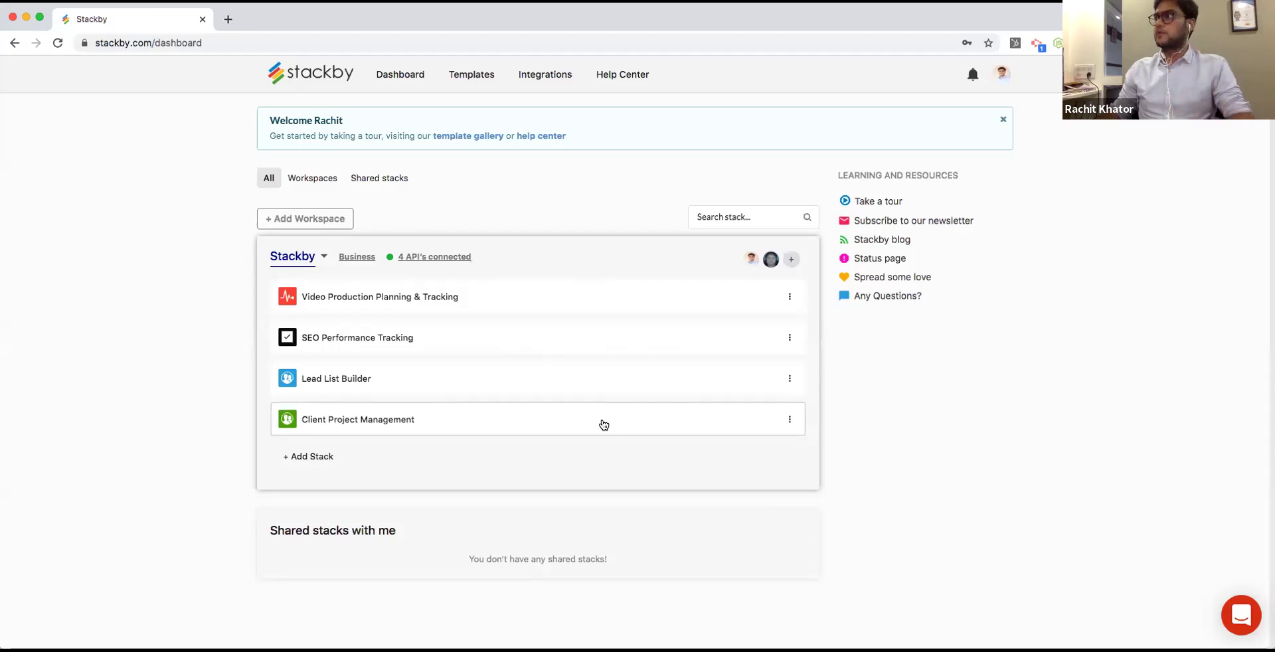
Open the Client Project Management stack and rename Table 1 to Clients.
left_click(419, 418)
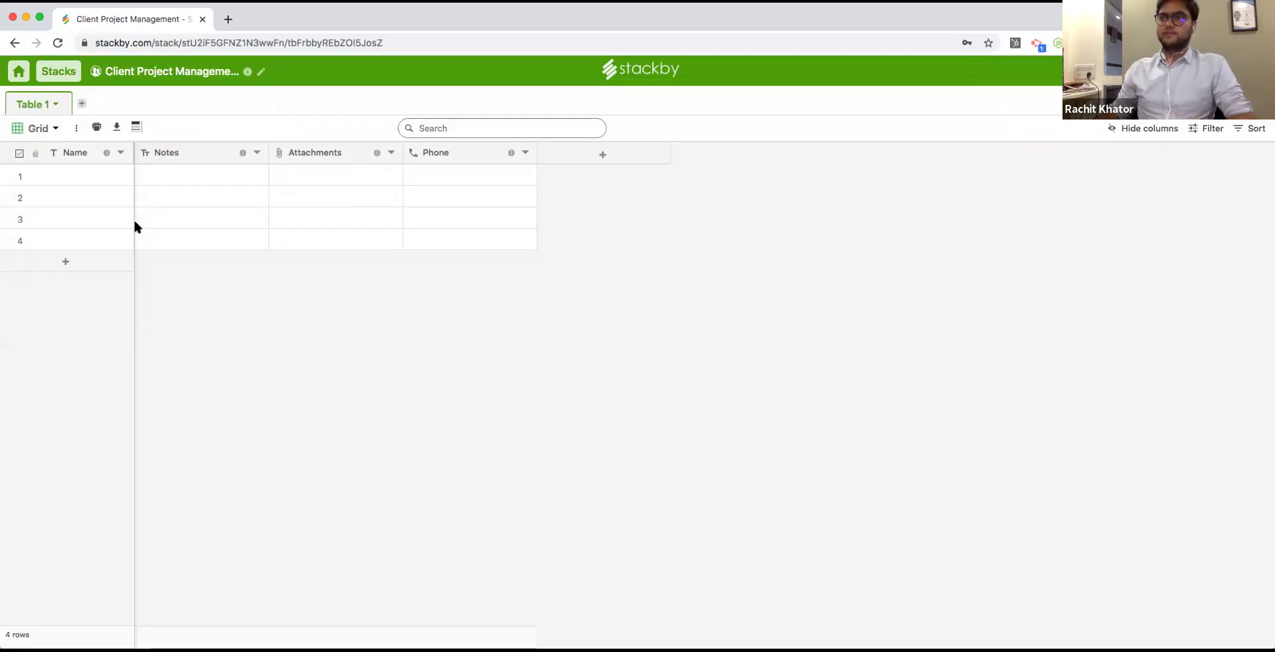
double_click(40, 102)
type("Clients")
key("Return")
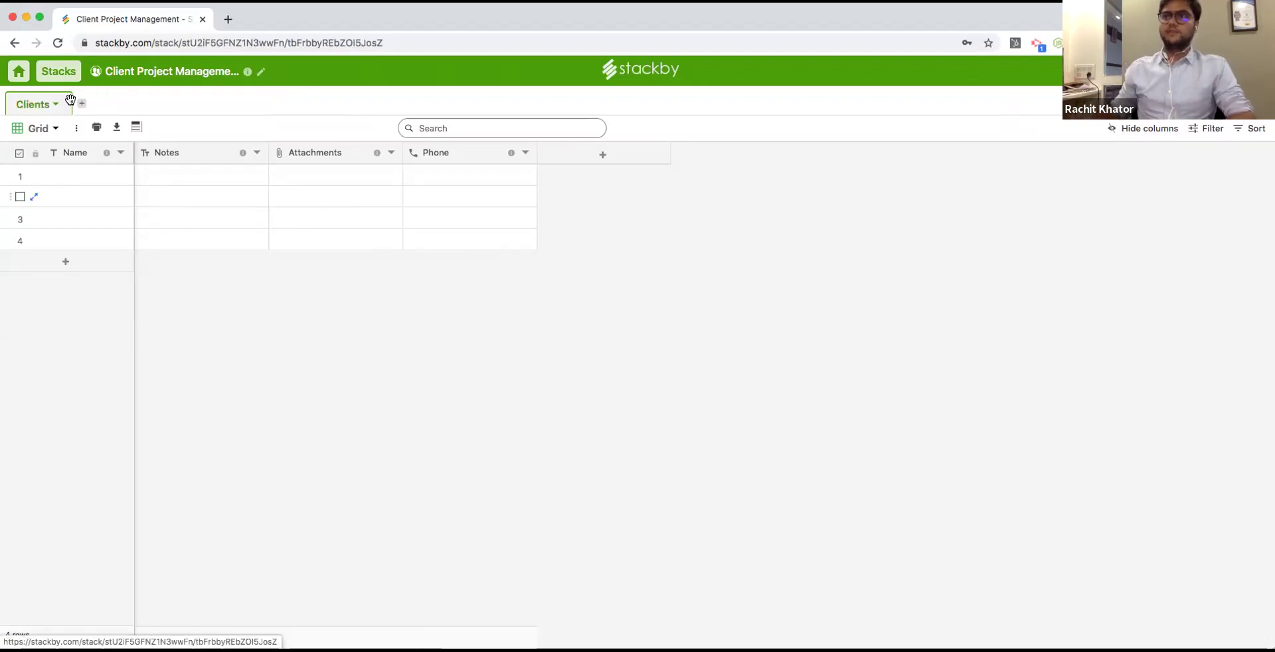
Enter Client A, Client B, Client C and Client D as the four record names.
left_click(78, 175)
type("Client A")
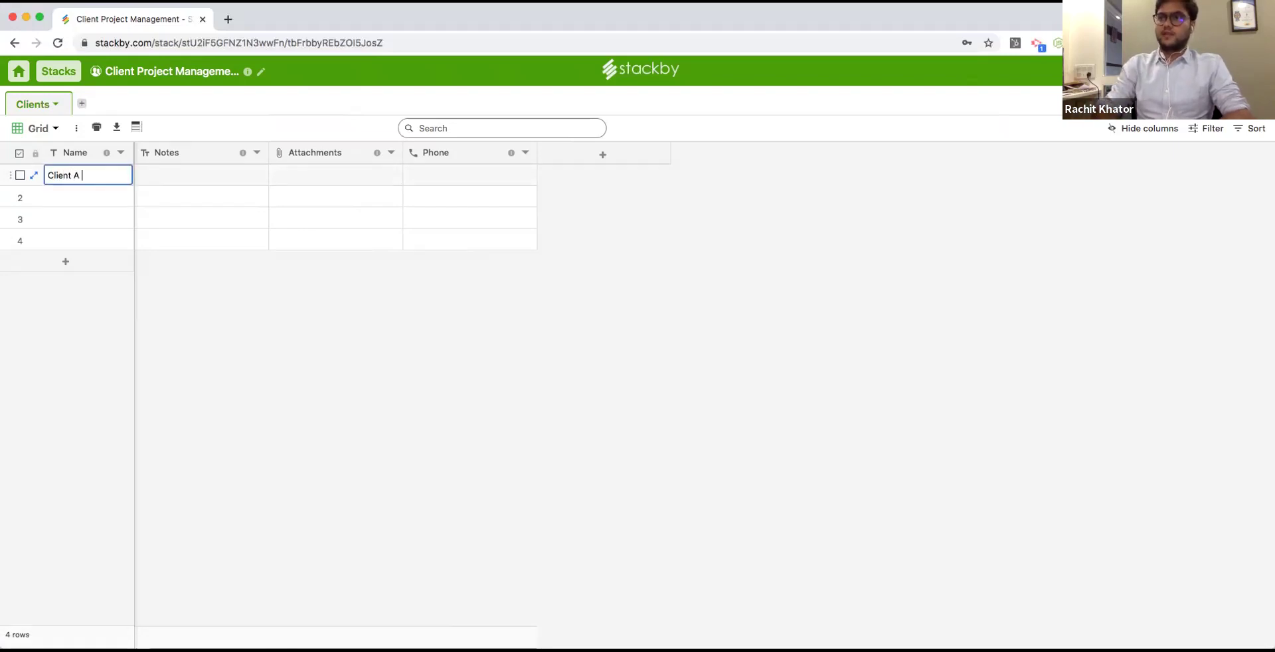
key("Return")
type("C")
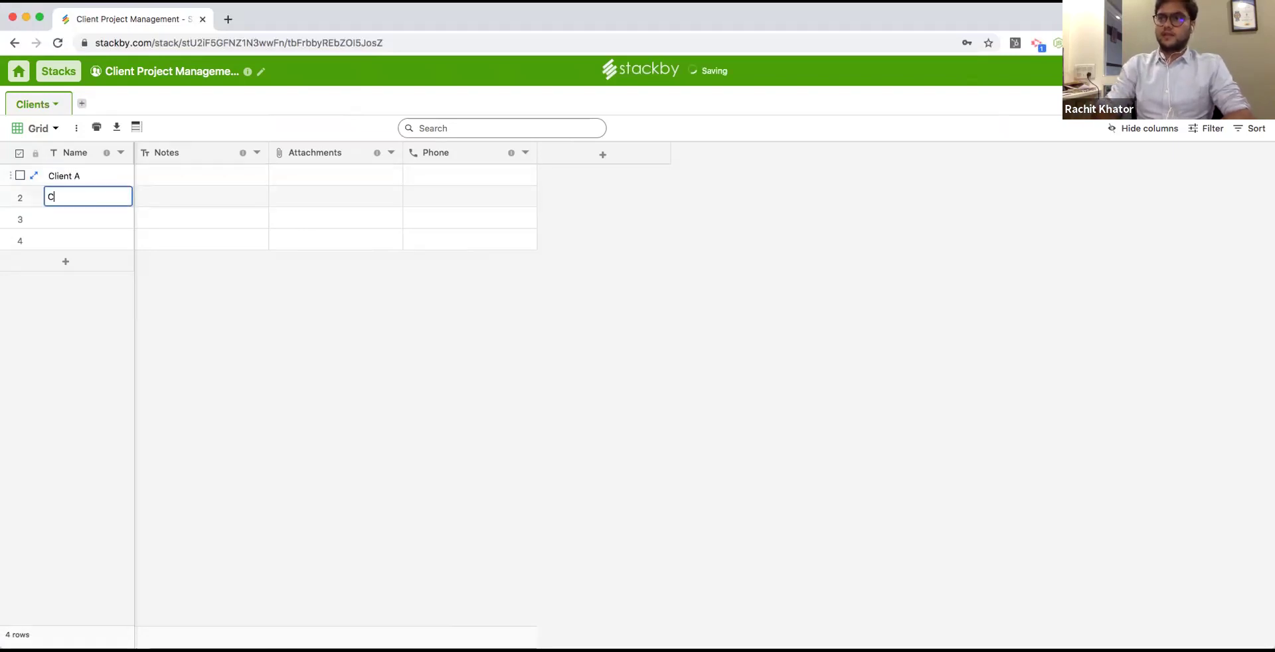
type("leient B")
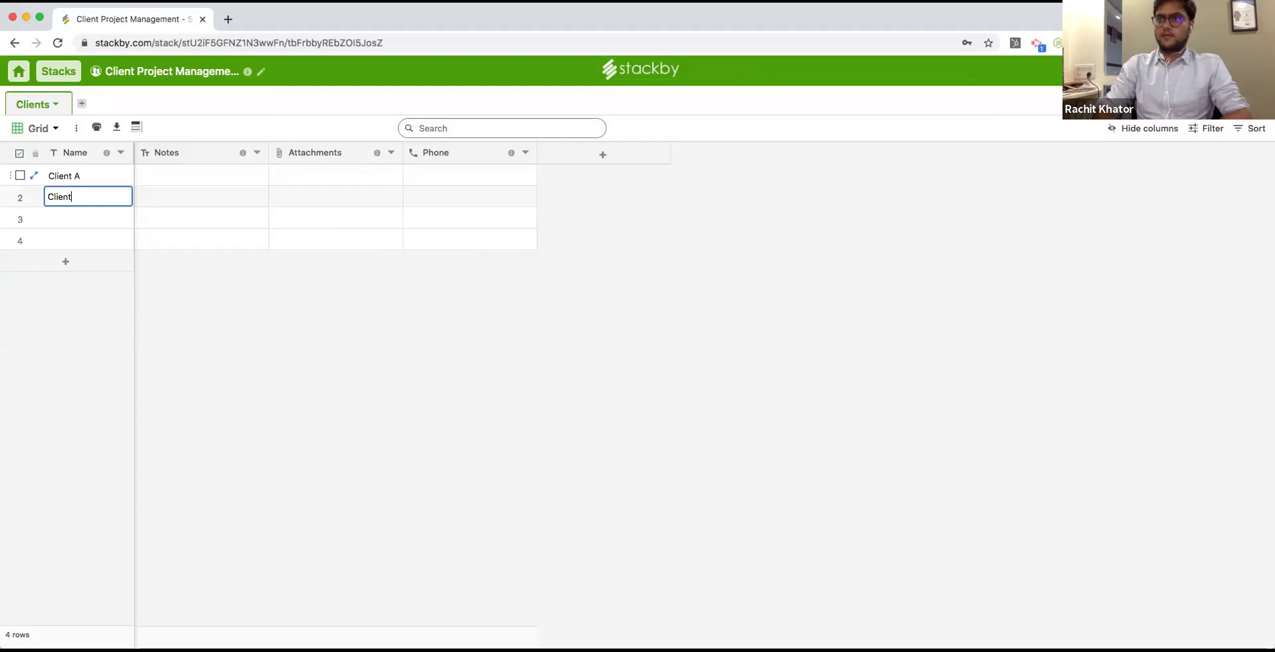
key("Return")
type("Client C")
key("Return")
type("Client D")
key("Escape")
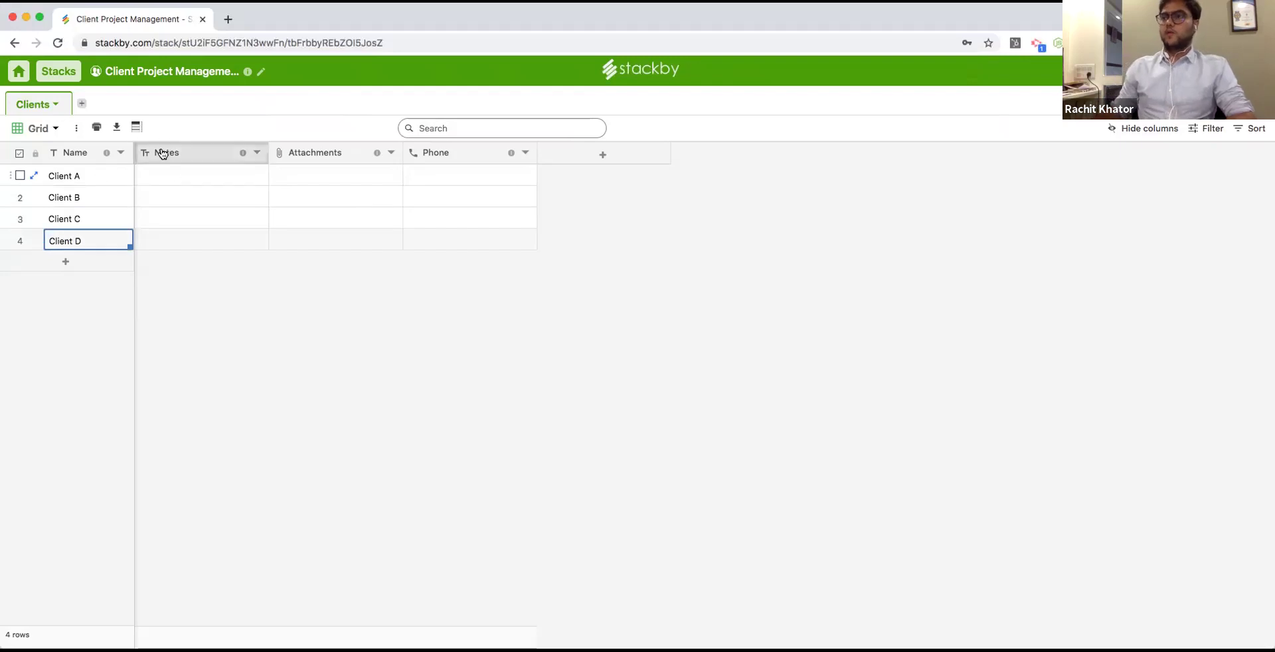
left_click(78, 176)
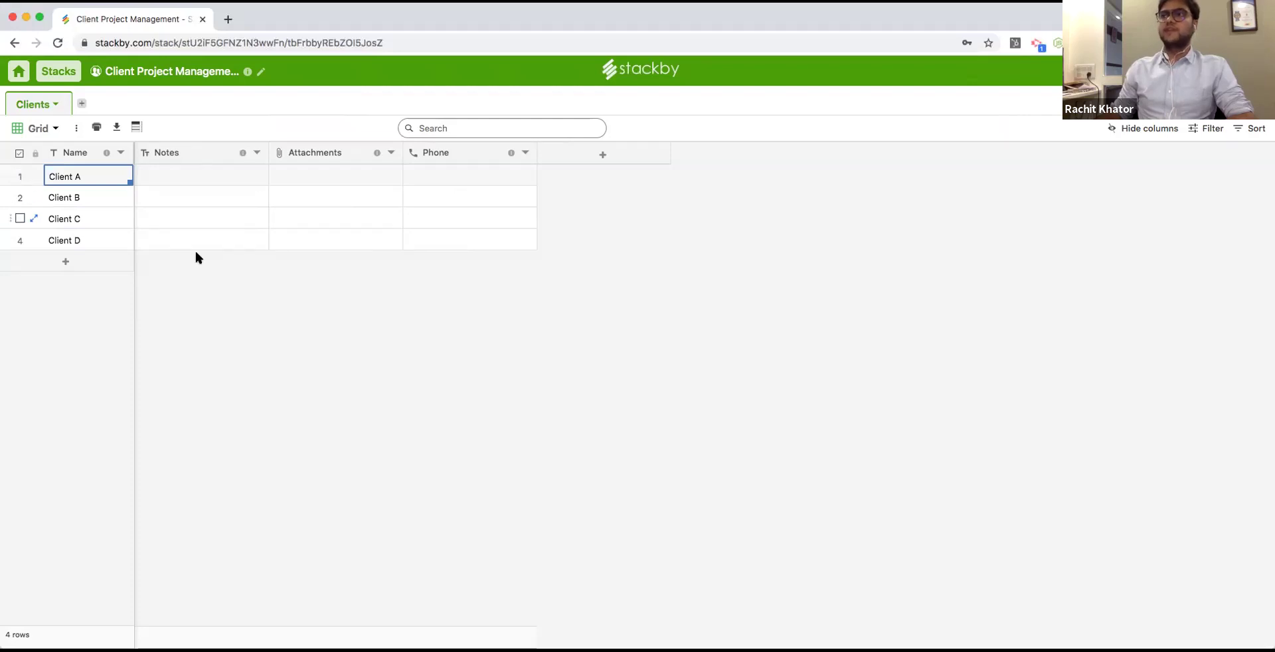
Change the Notes column type to Long text and start editing Client A's note.
double_click(166, 153)
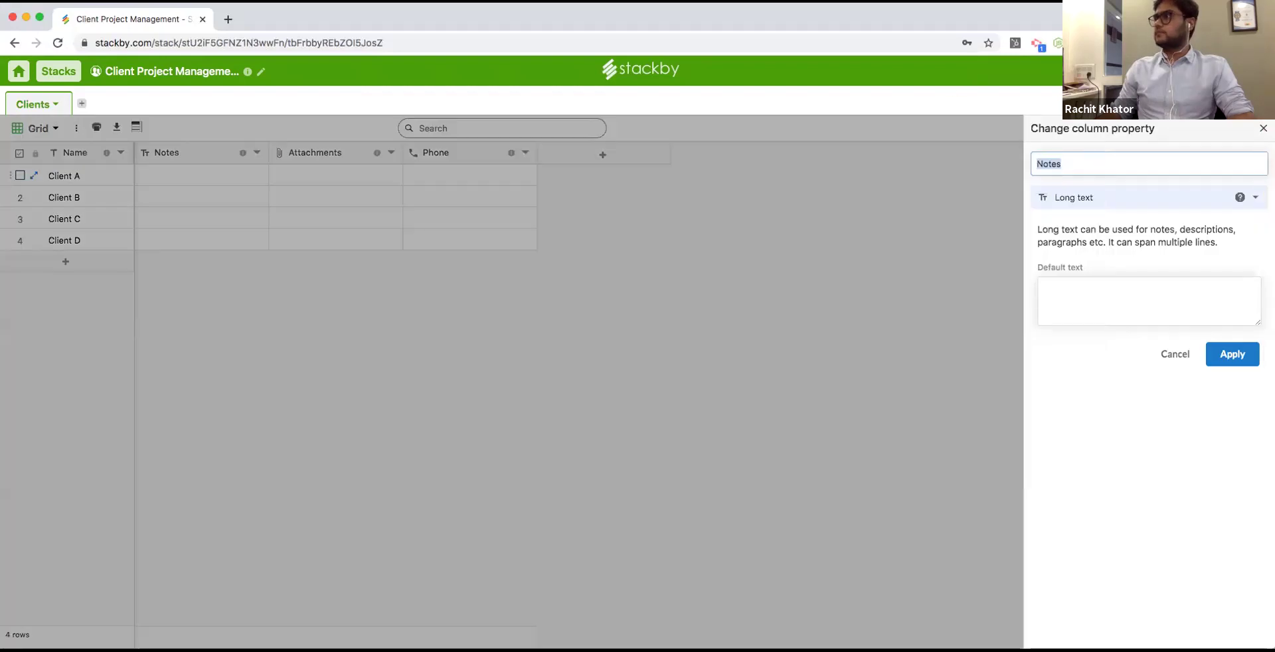
left_click(1105, 198)
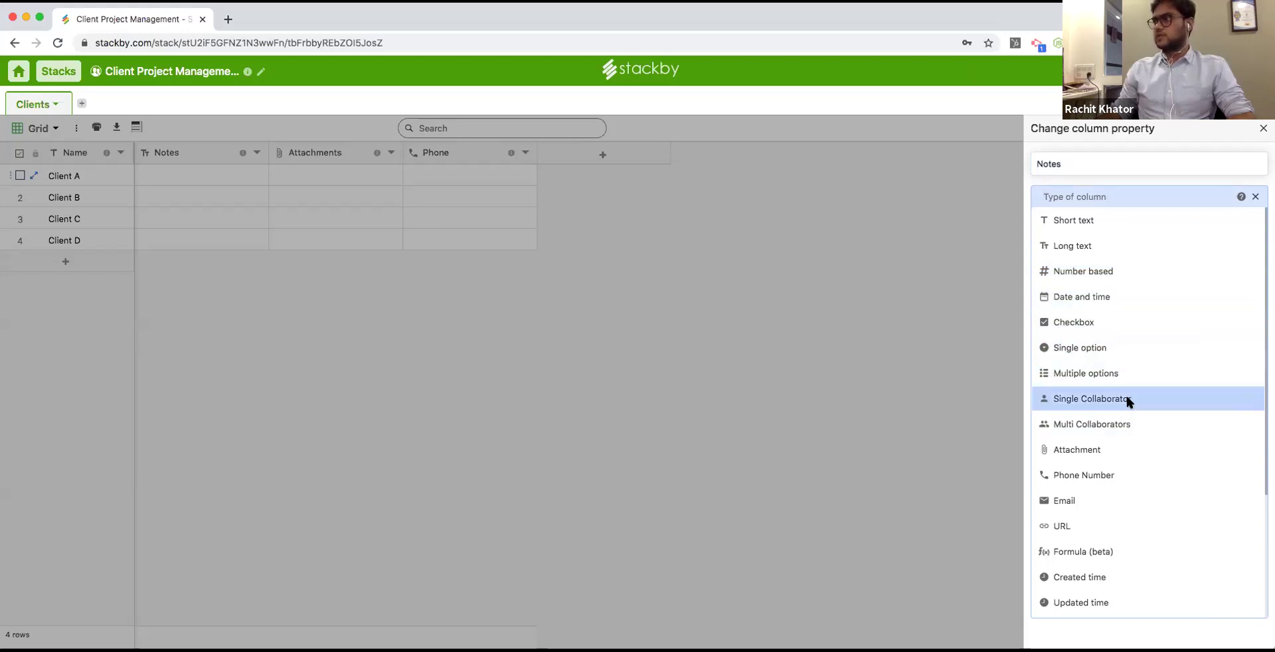
scroll(1130, 442, "down", 3)
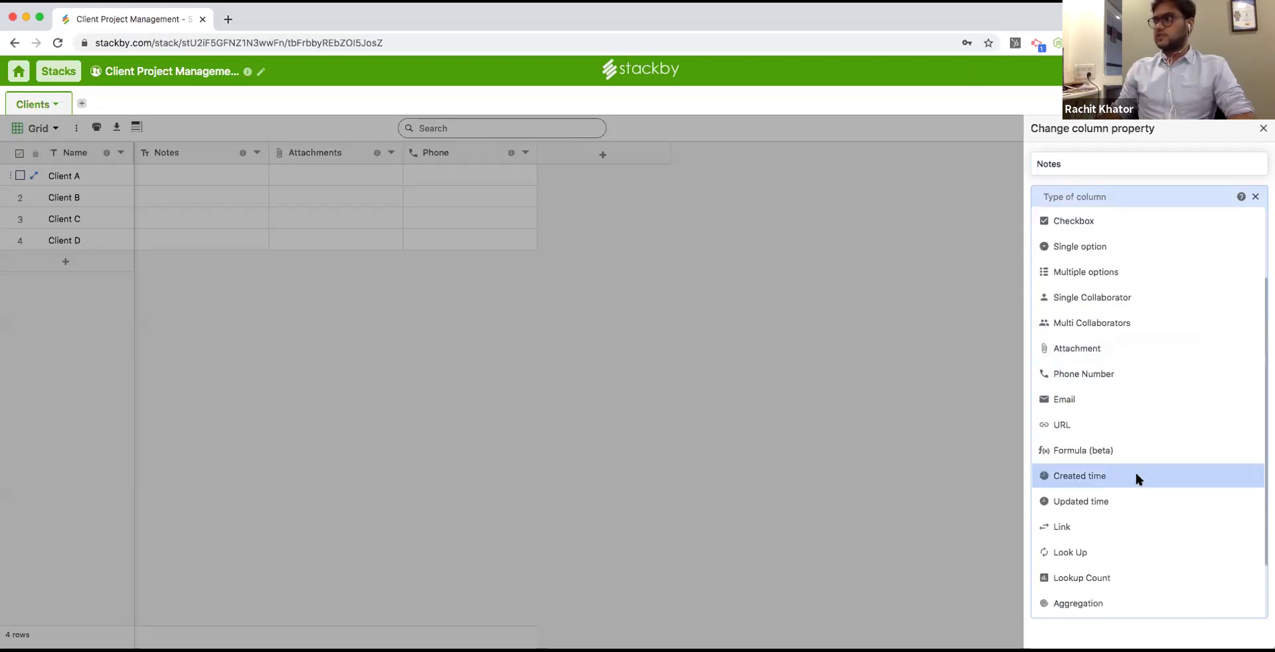
scroll(1137, 445, "down", 1)
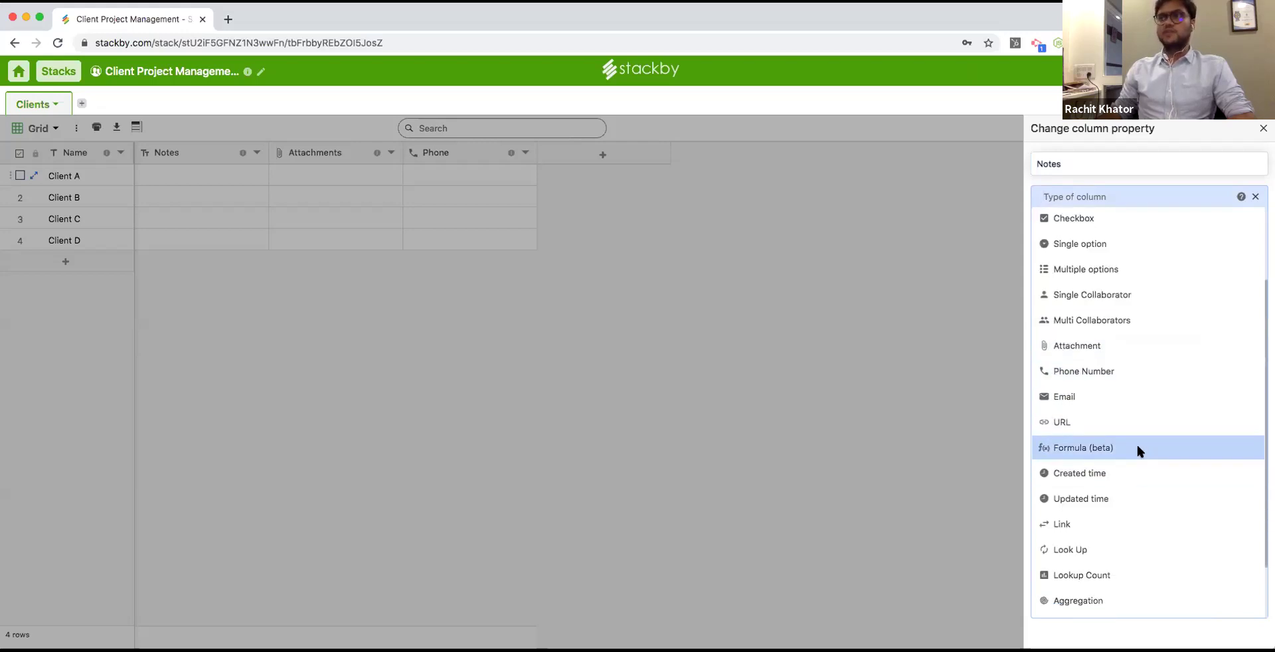
scroll(1137, 446, "down", 3)
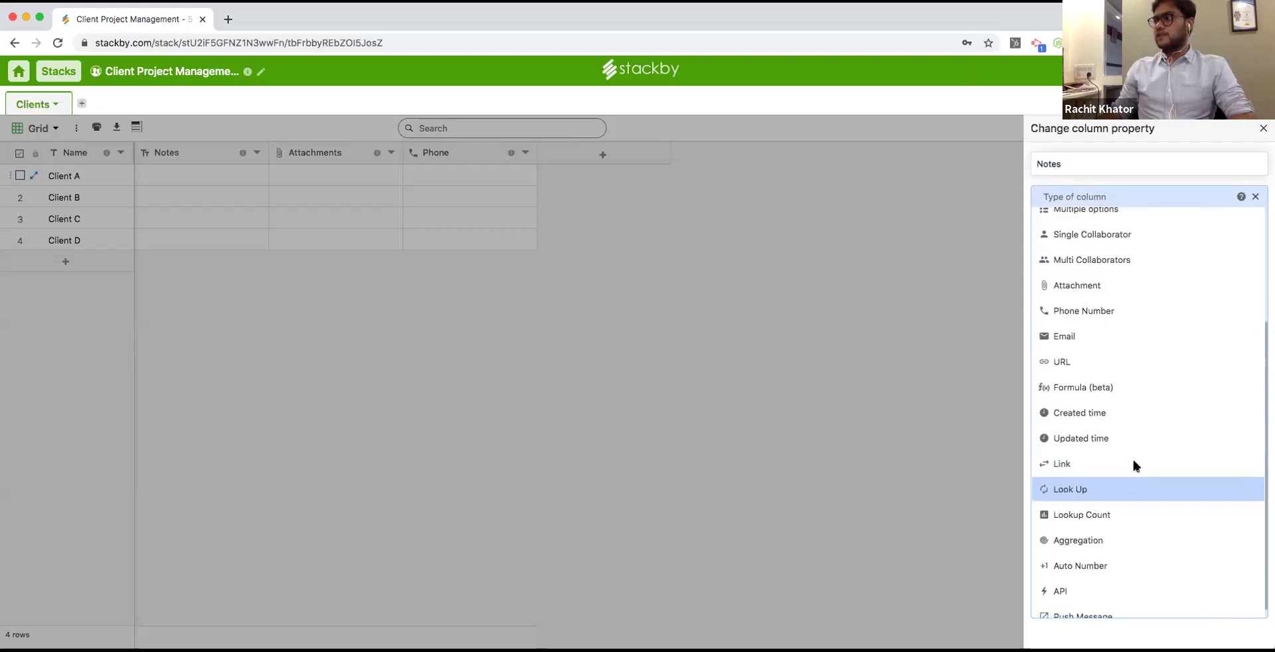
scroll(1136, 449, "down", 1)
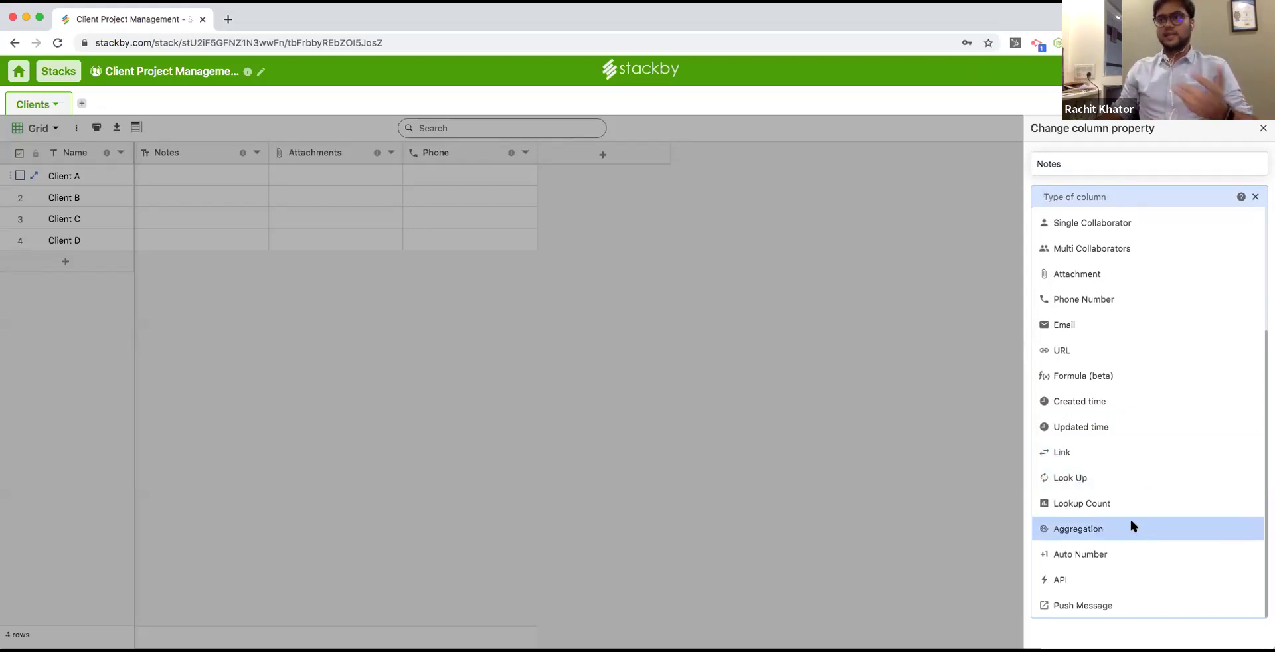
left_click(1124, 577)
left_click(1125, 198)
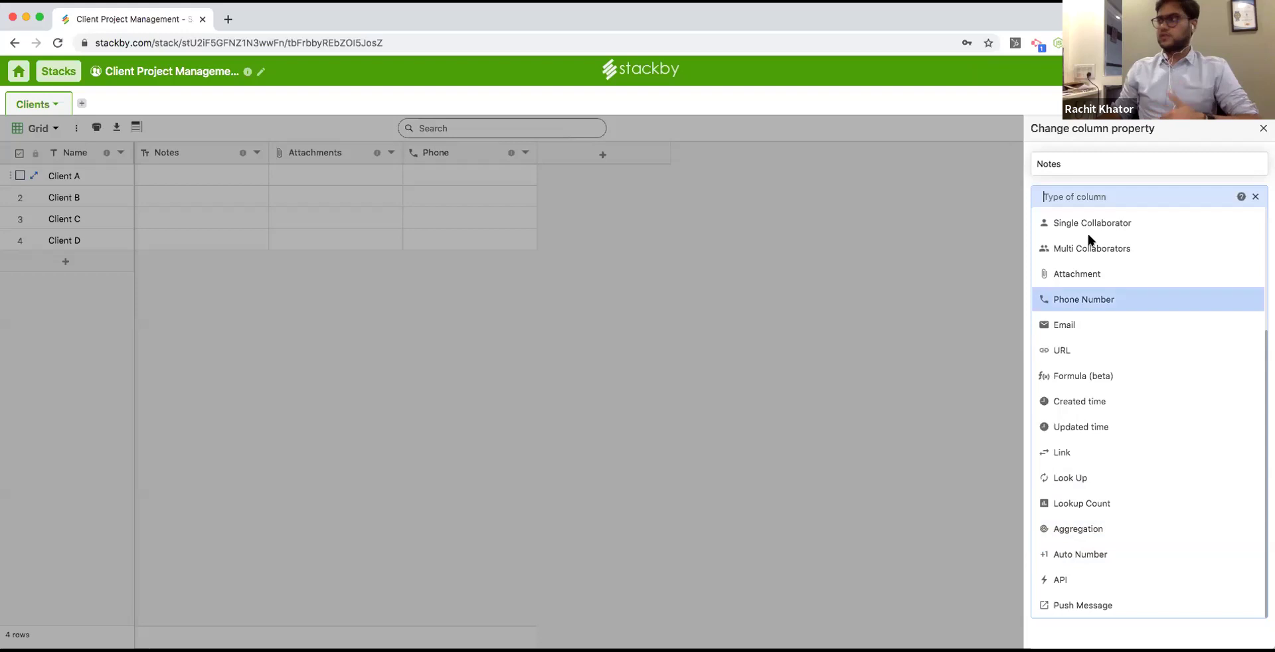
scroll(1088, 236, "up", 3)
left_click(1109, 240)
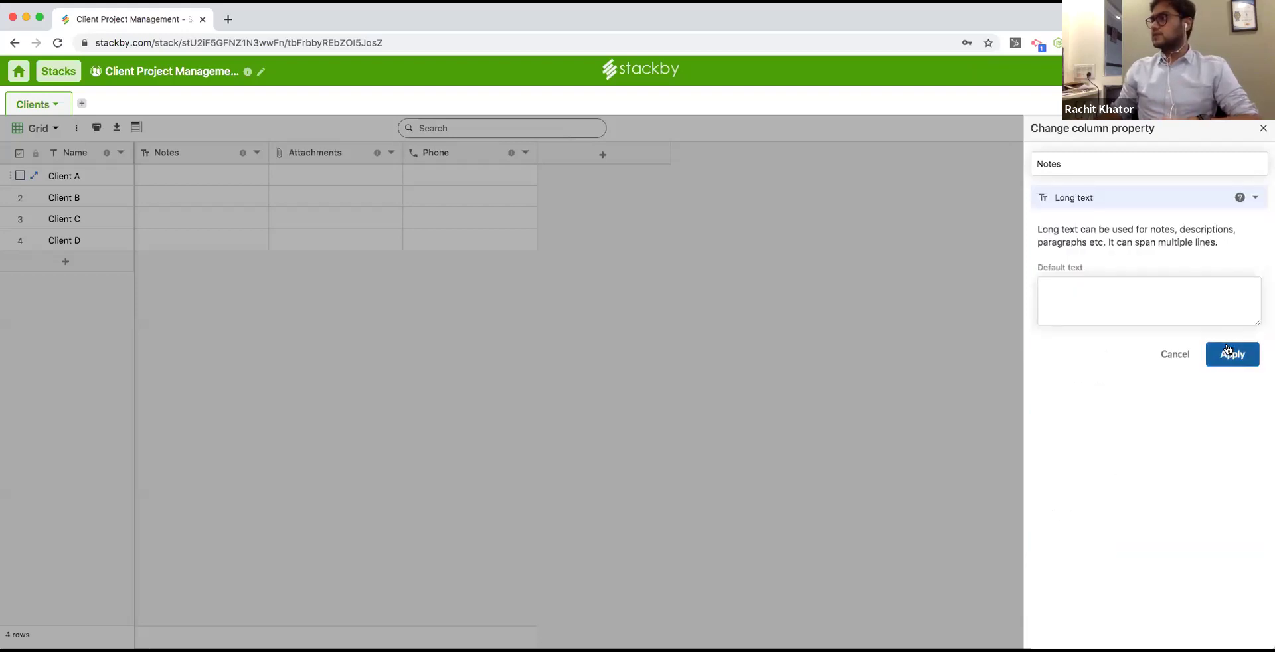
left_click(1232, 352)
double_click(194, 176)
Write Client A's note stating the client is a large Fortune 500 company.
left_click_drag(259, 294, 490, 376)
type("Cl")
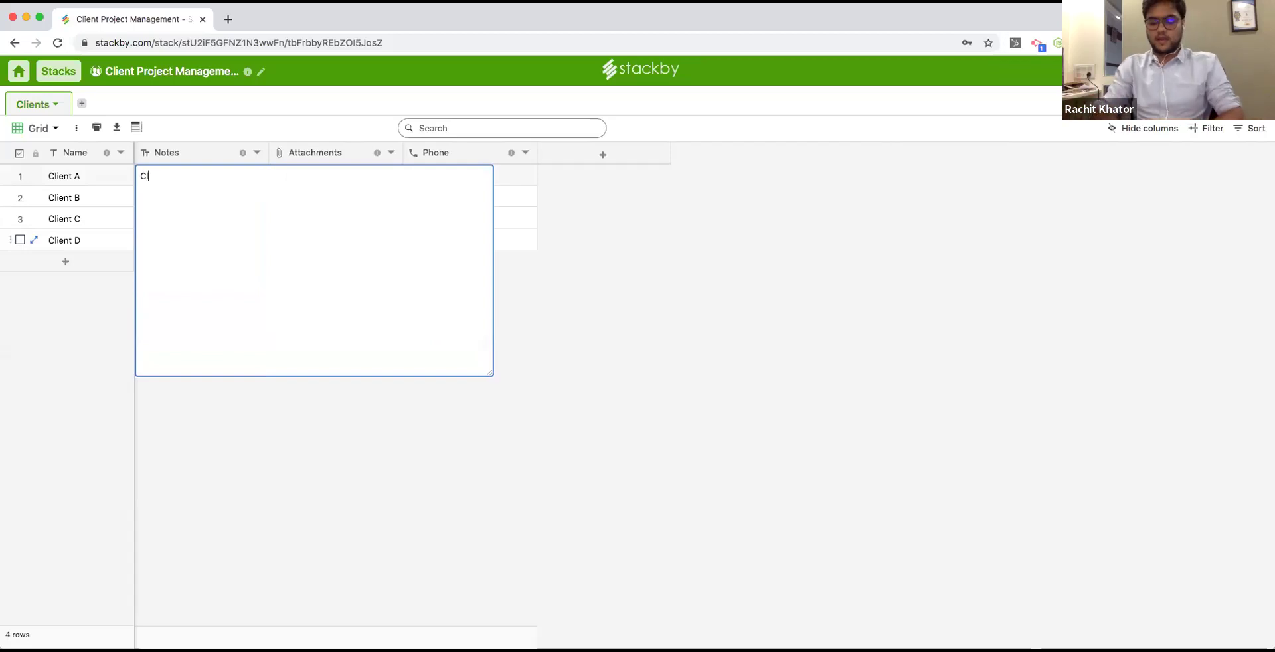
type("ient is a la")
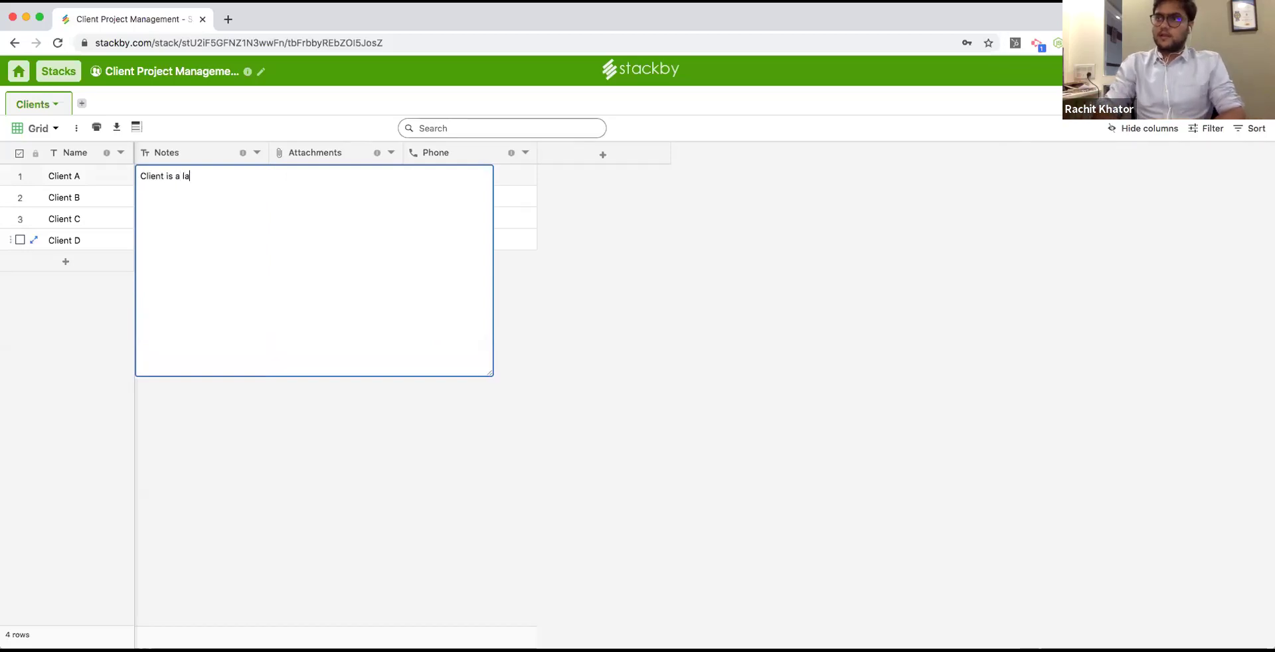
type("rge Fortu")
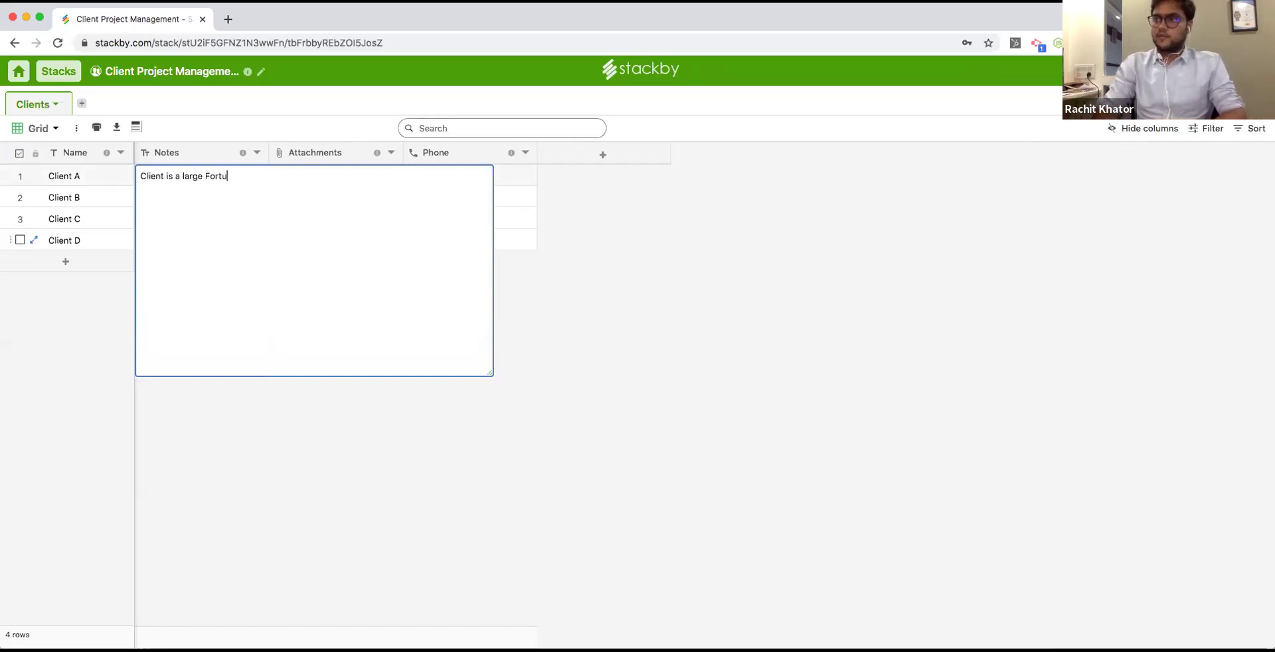
key("BackSpace")
key("BackSpace")
type("pany")
left_click(370, 305)
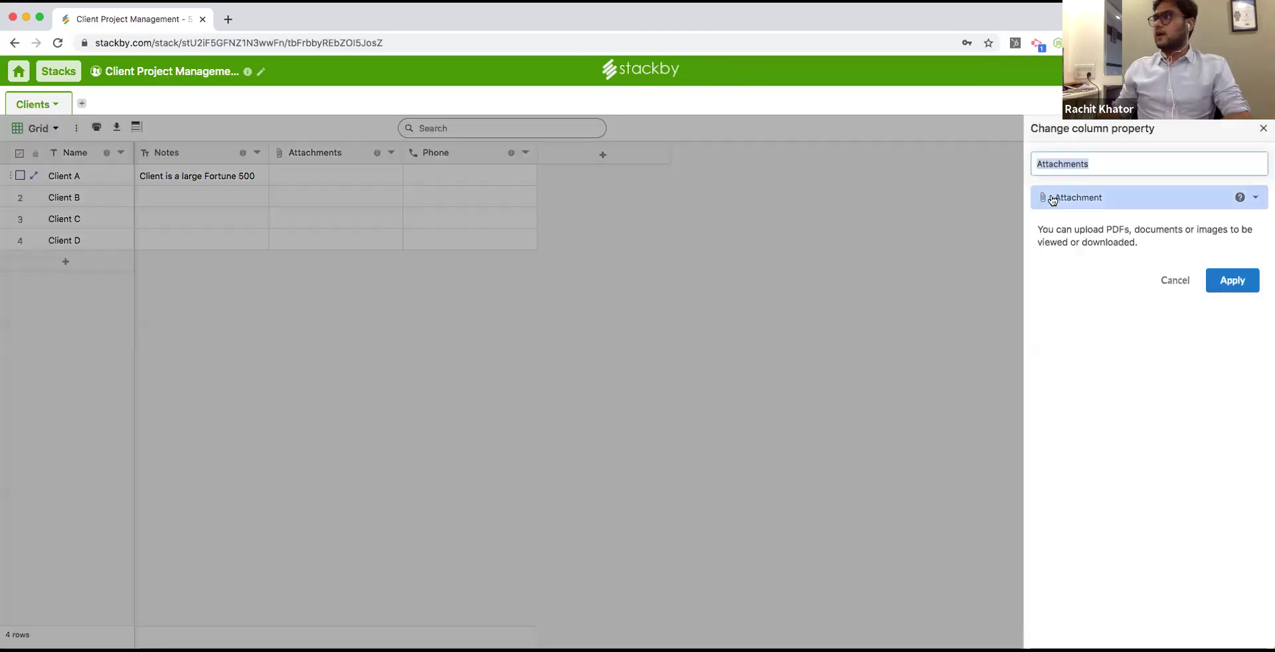
Set the Attachments column to Number based with the Currency format.
left_click(1051, 198)
left_click(1076, 271)
left_click(1091, 288)
left_click(1091, 296)
Rename the Attachments column to Budget and apply its currency settings.
left_click(1116, 167)
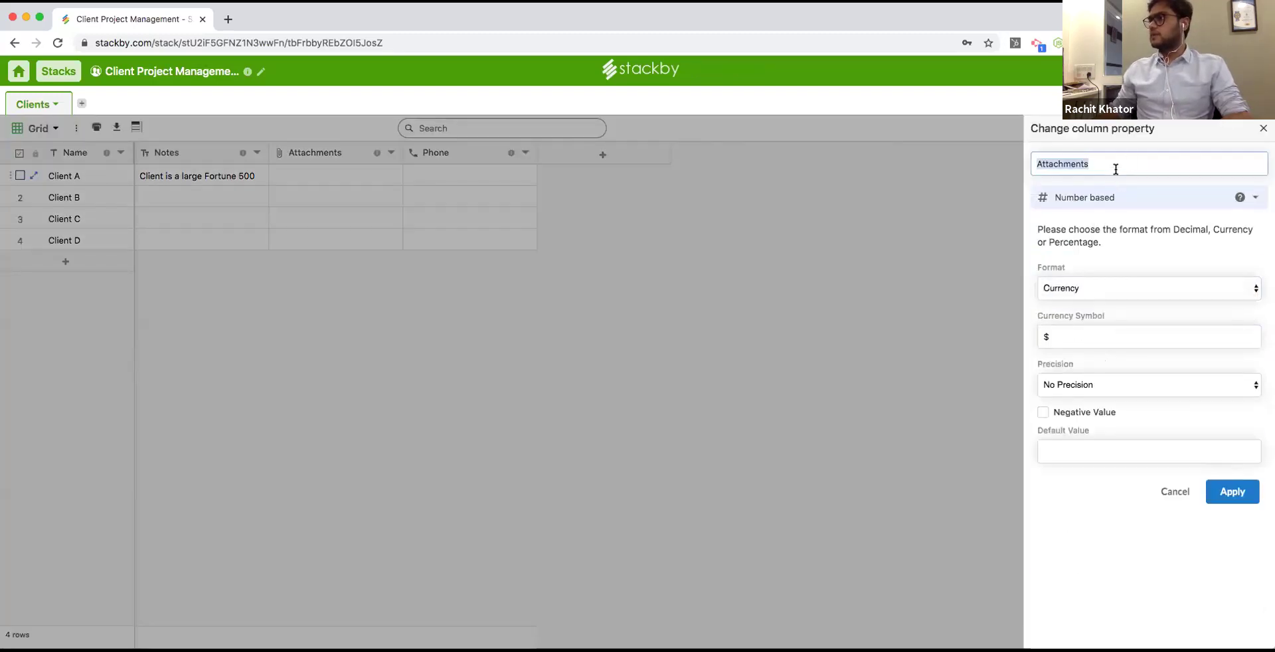
double_click(1133, 160)
type("Budget")
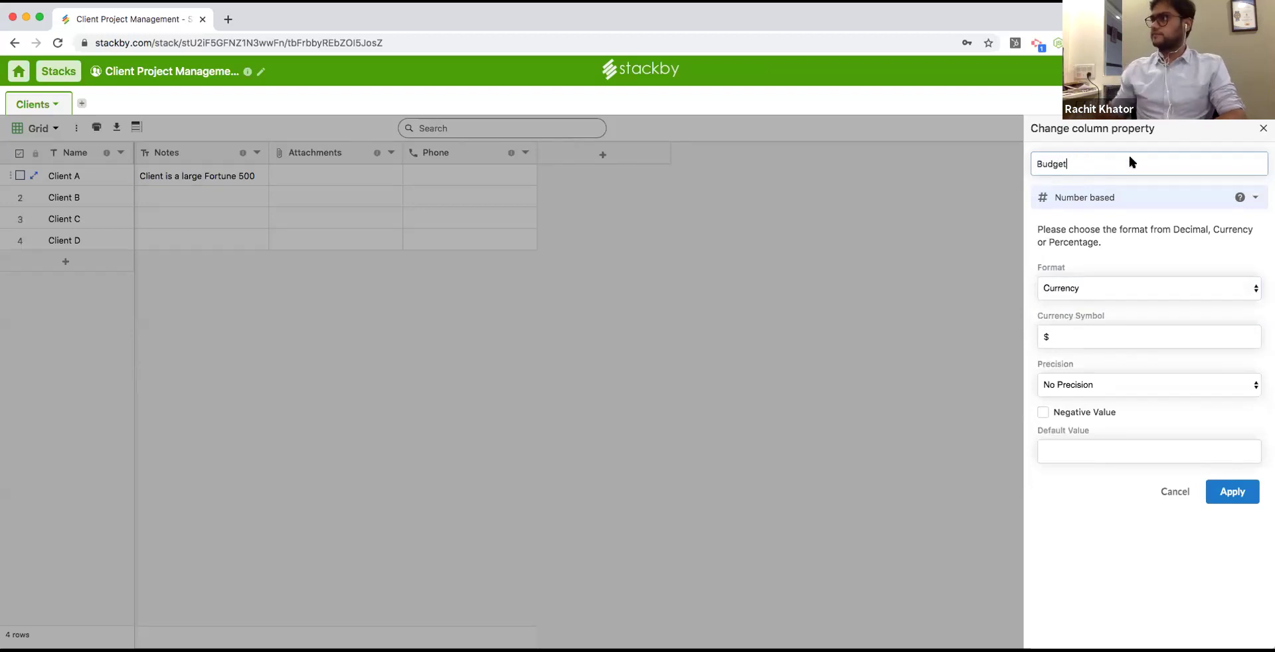
left_click(1231, 492)
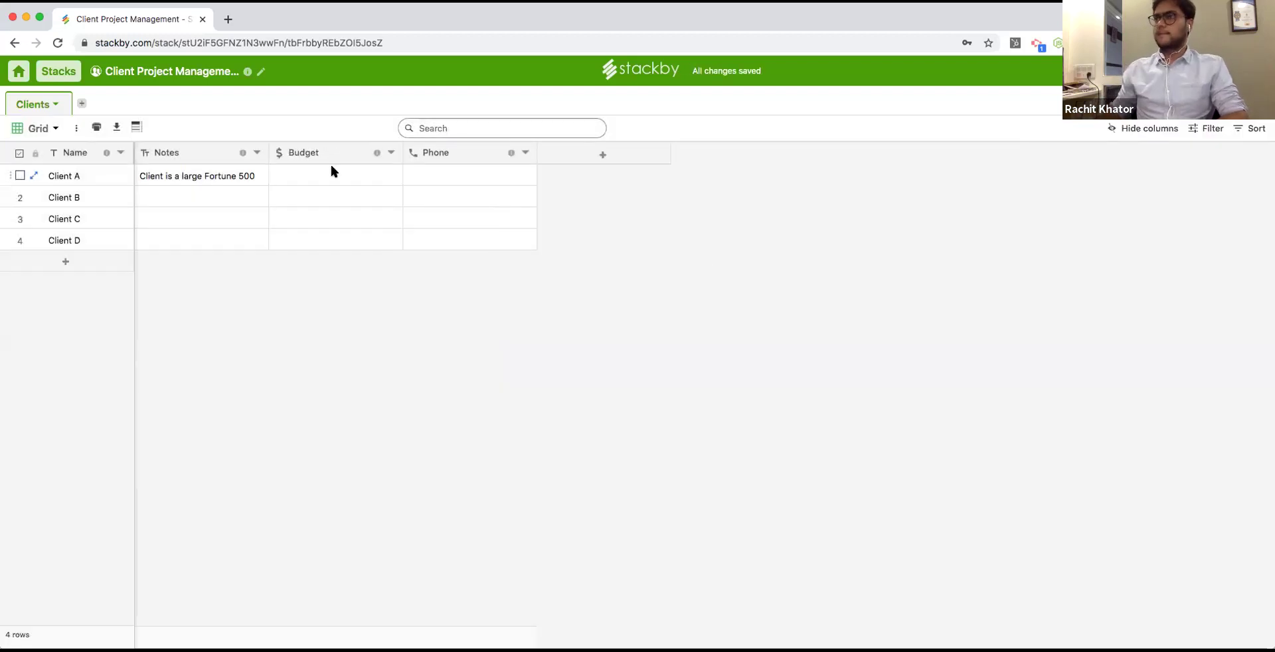
Enter budgets of 1000, 2000 and 2012 for Clients A–C and narrow the Budget column.
left_click(328, 175)
type("1000")
key("Return")
type("2000")
key("Return")
type("as")
key("BackSpace")
key("BackSpace")
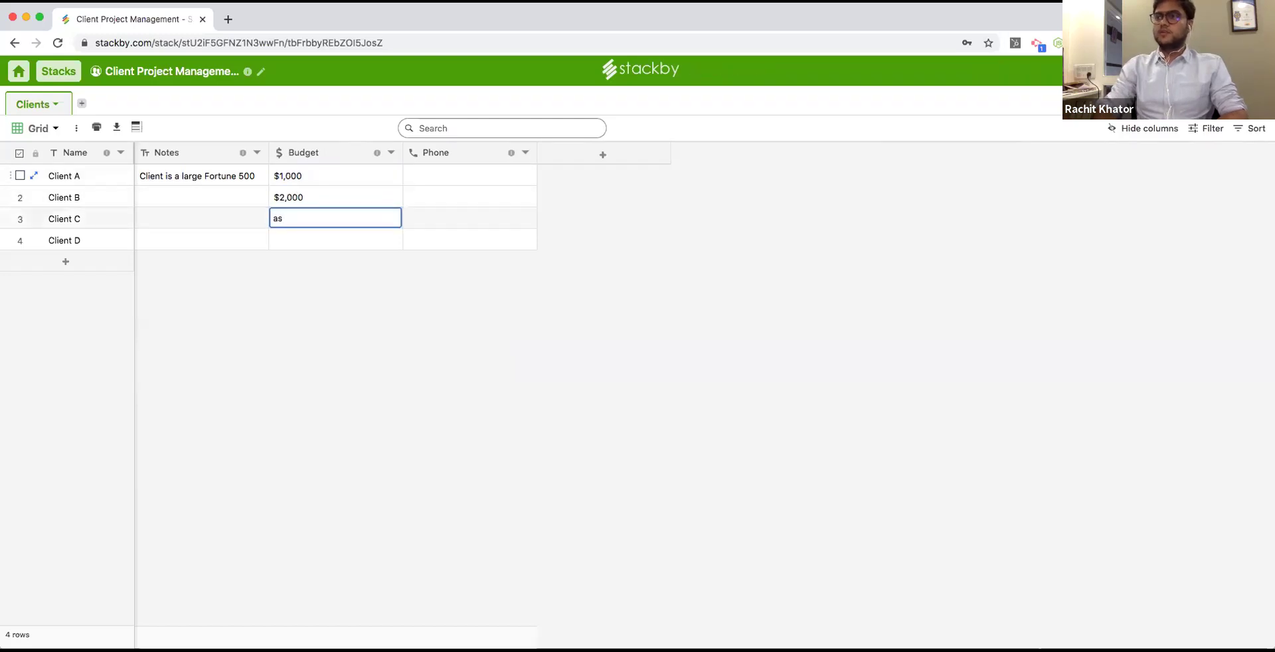
key("Return")
type("asas")
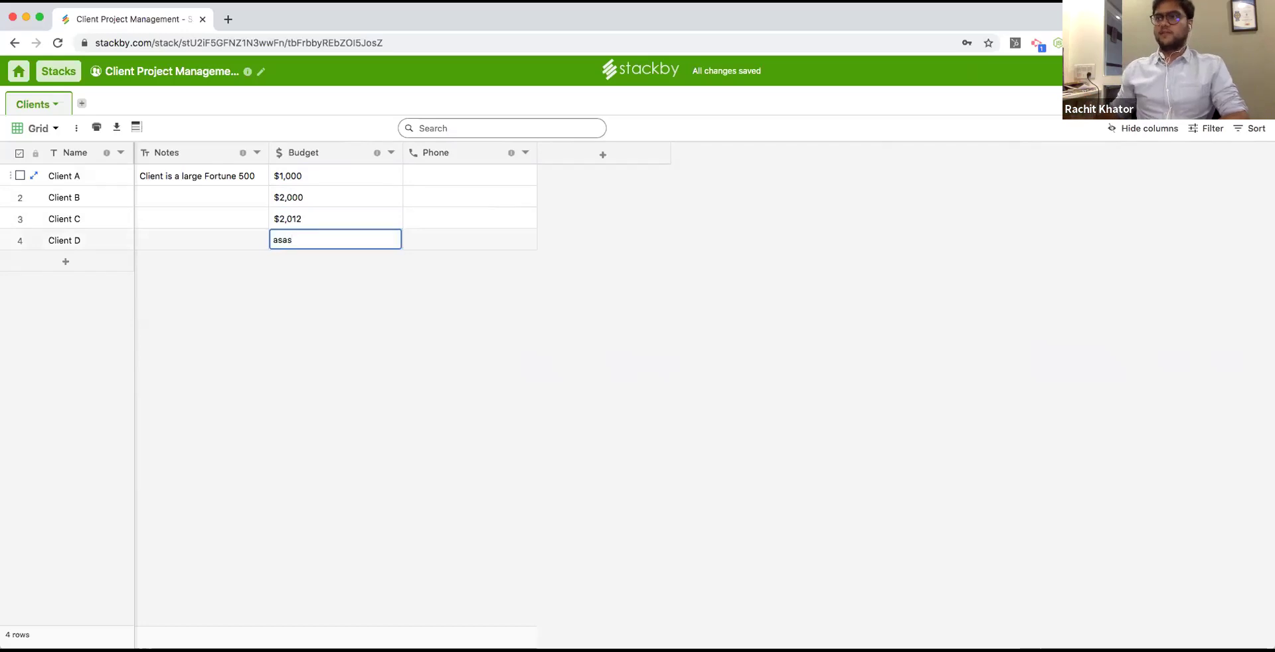
left_click(358, 197)
left_click_drag(402, 152, 349, 154)
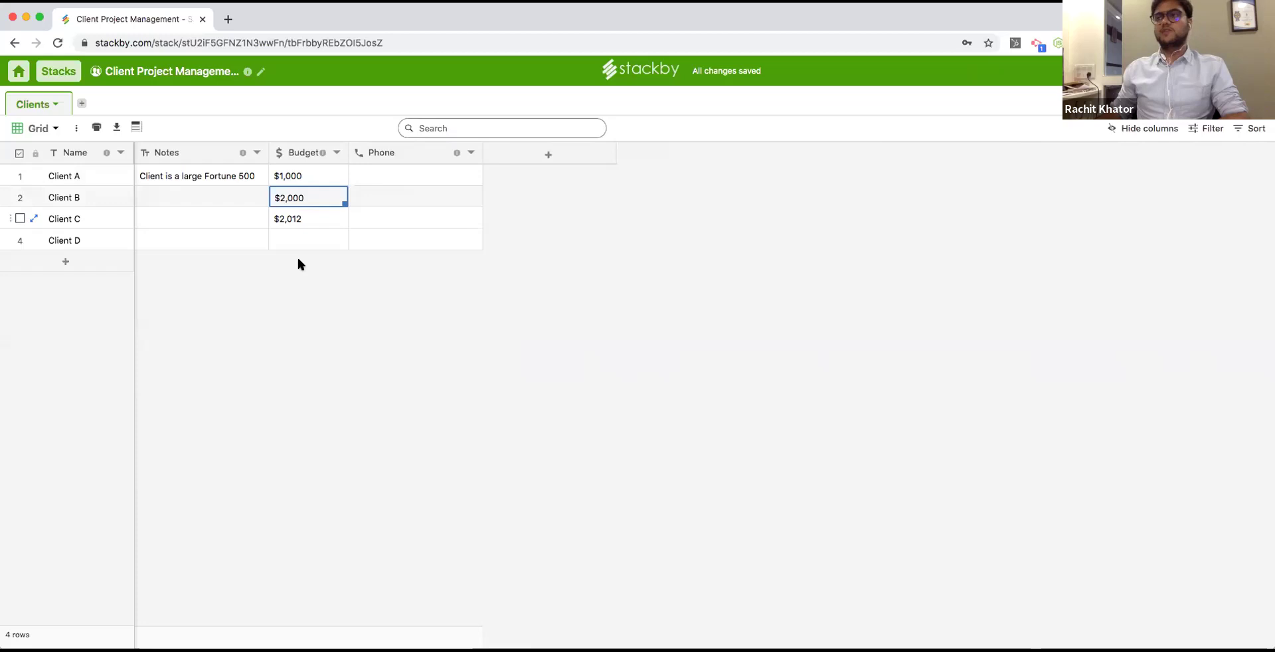
Convert Phone into a Meeting Date date-and-time column with Friendly format and time shown.
double_click(377, 154)
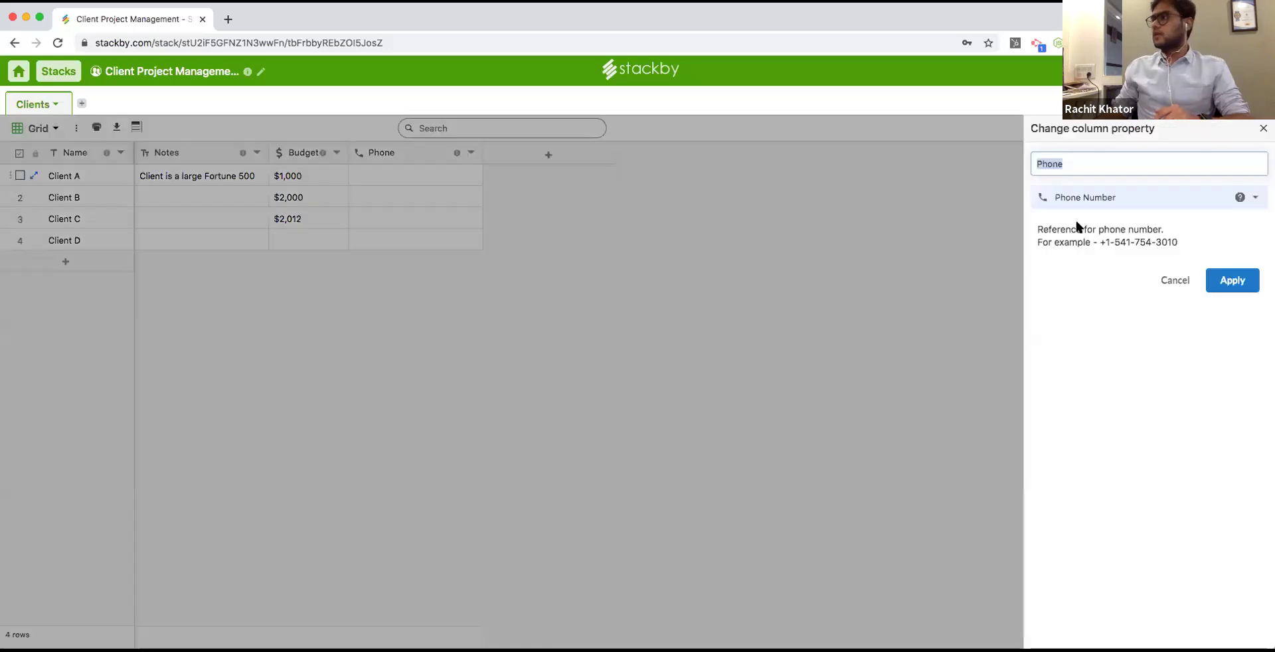
left_click(1092, 197)
left_click(1113, 297)
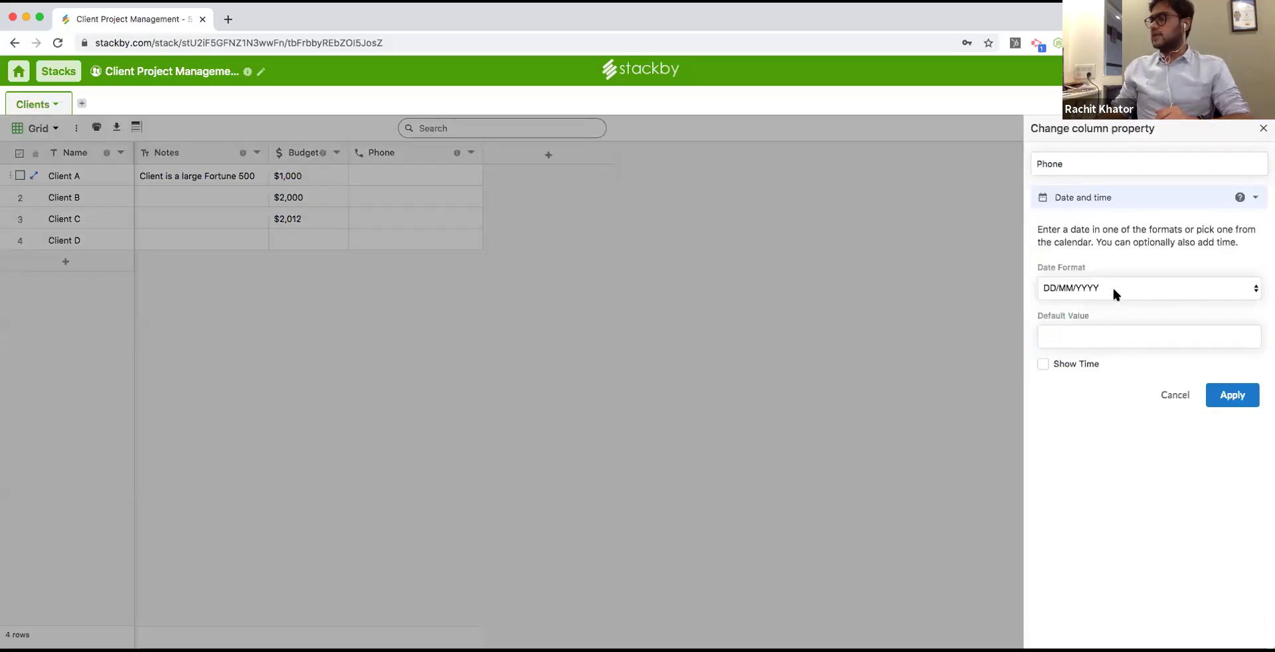
left_click(1113, 287)
left_click(1116, 324)
double_click(1087, 166)
type("Meeting Date")
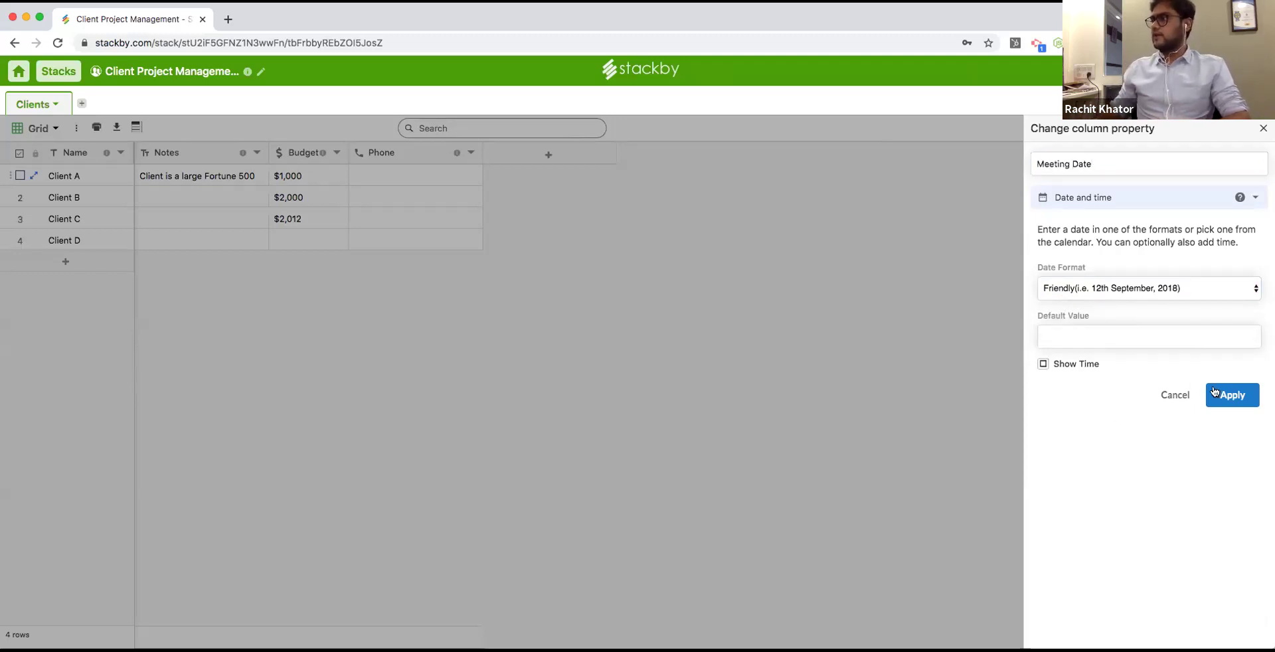
left_click(1042, 364)
Apply the Meeting Date settings and set Client A's meeting to 16 January 2020.
left_click(1232, 396)
double_click(394, 177)
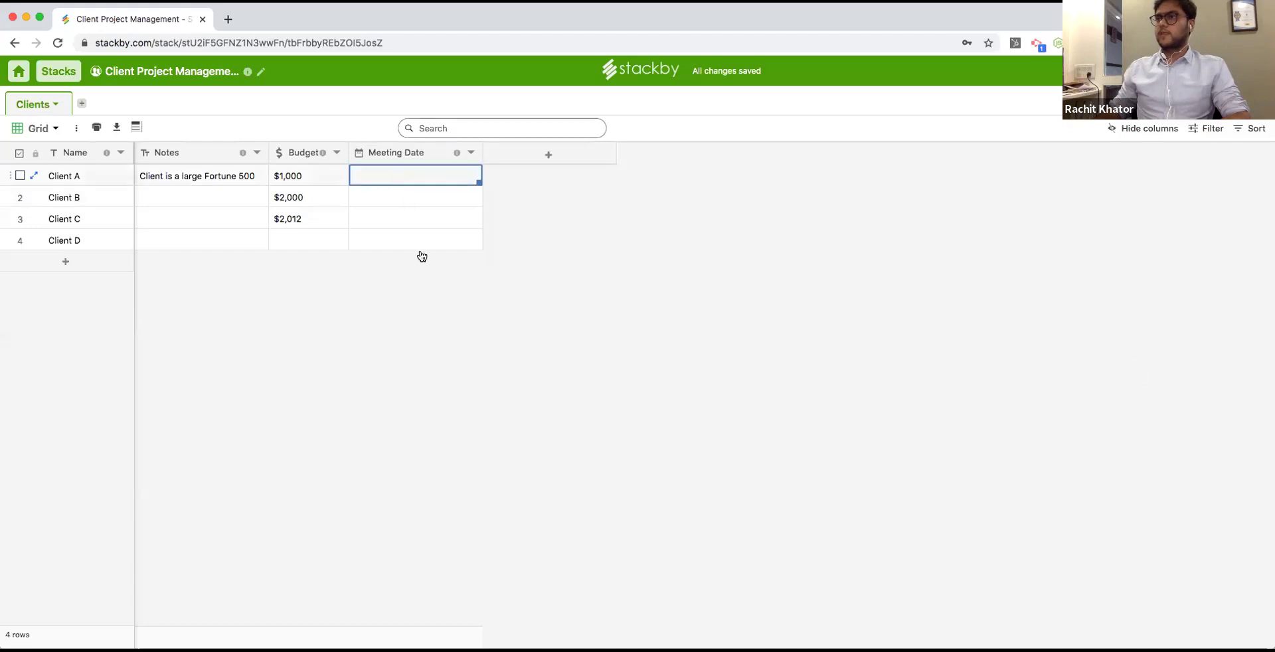
left_click(439, 292)
left_click(344, 196)
Set Client B's meeting to 22 January 2020 at 08:00 AM and add a new column.
left_click(384, 192)
left_click(383, 192)
left_click(420, 332)
left_click(443, 179)
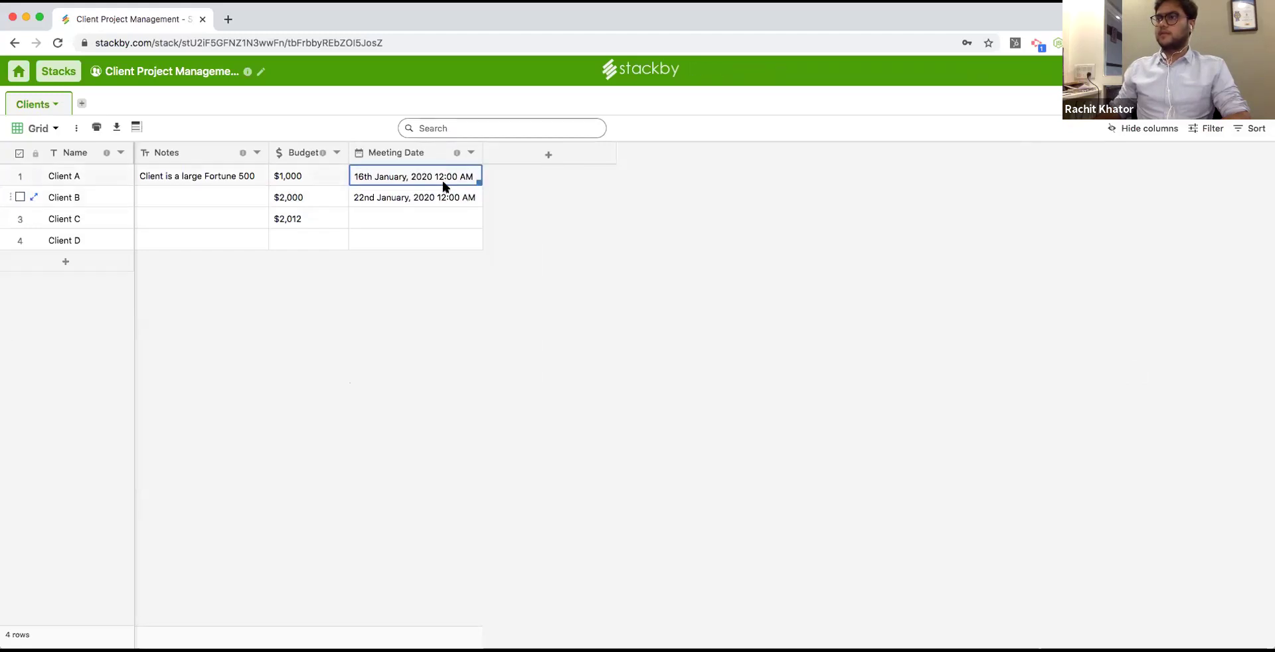
double_click(444, 198)
scroll(525, 345, "down", 6)
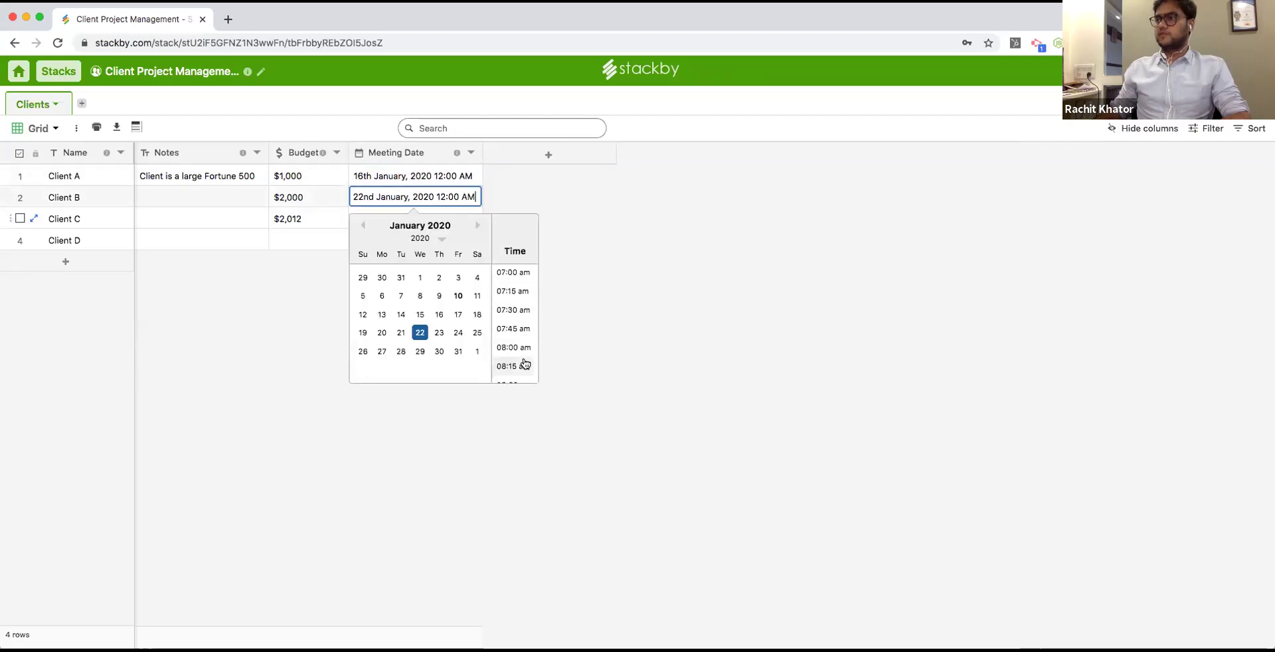
left_click(514, 348)
left_click(549, 154)
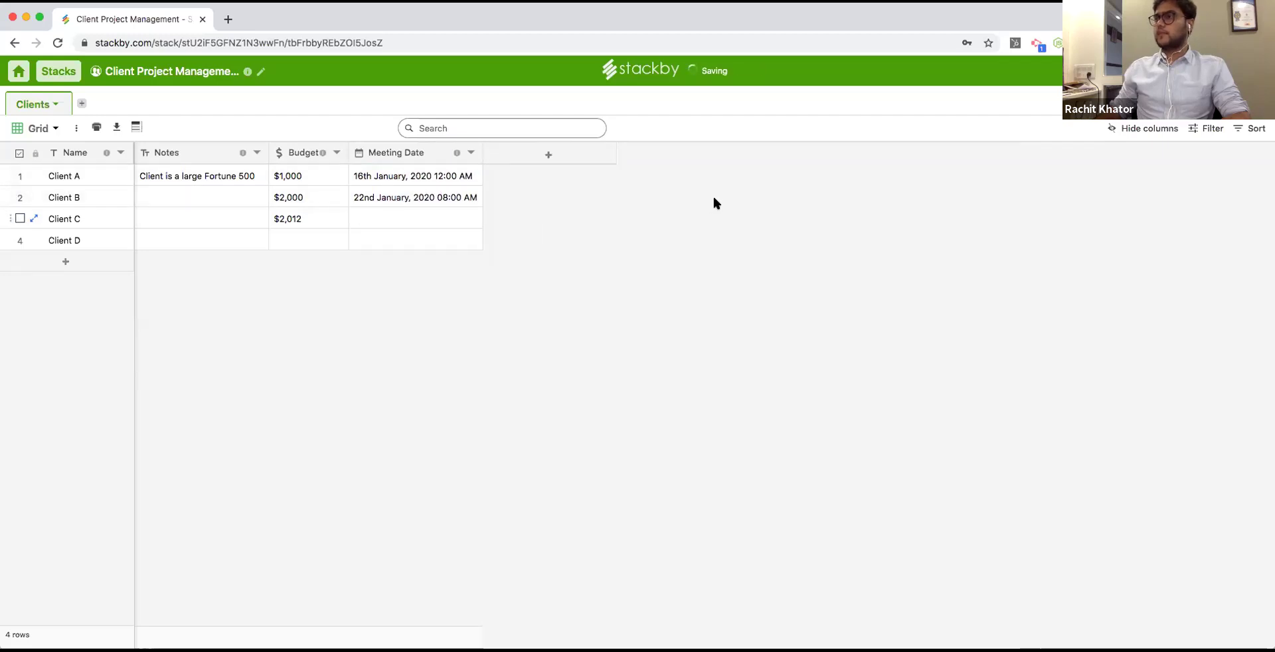
left_click(1089, 210)
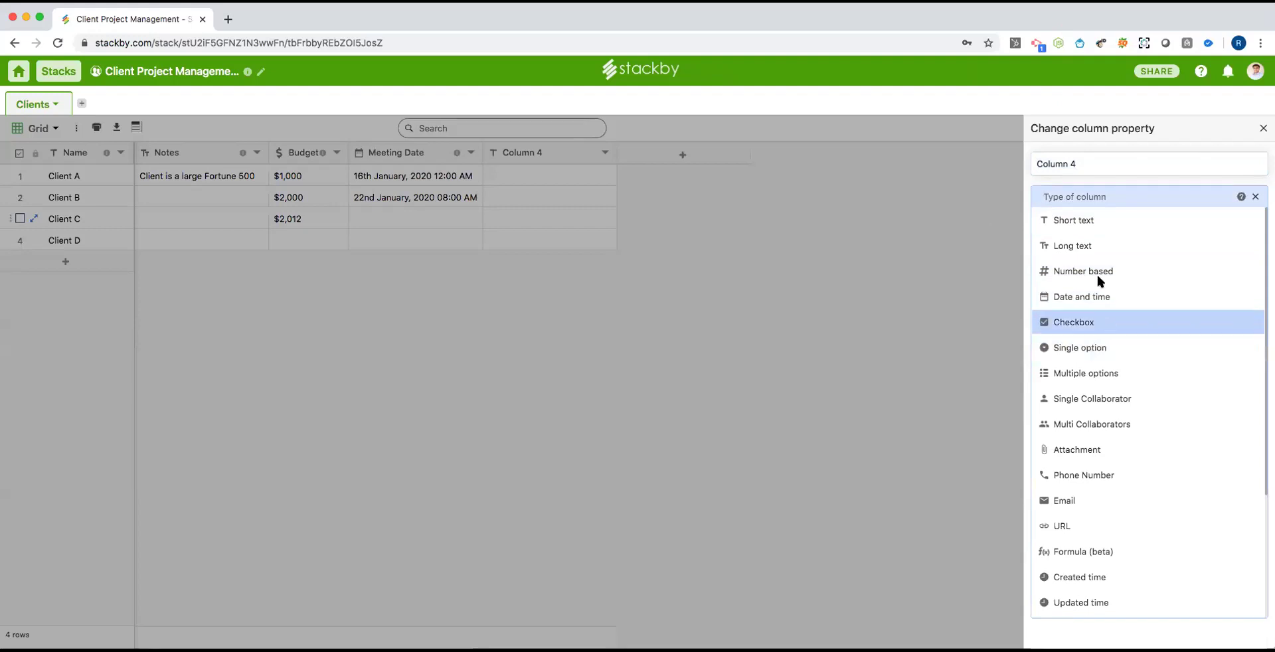
Make Column 4 a checkbox column named Proposal Sent?
left_click(1089, 322)
triple_click(1087, 161)
type("Proposal Sent?")
left_click(1233, 356)
Tick Proposal Sent? for Clients A and B, then add another new column.
left_click(549, 176)
left_click(549, 197)
left_click(684, 156)
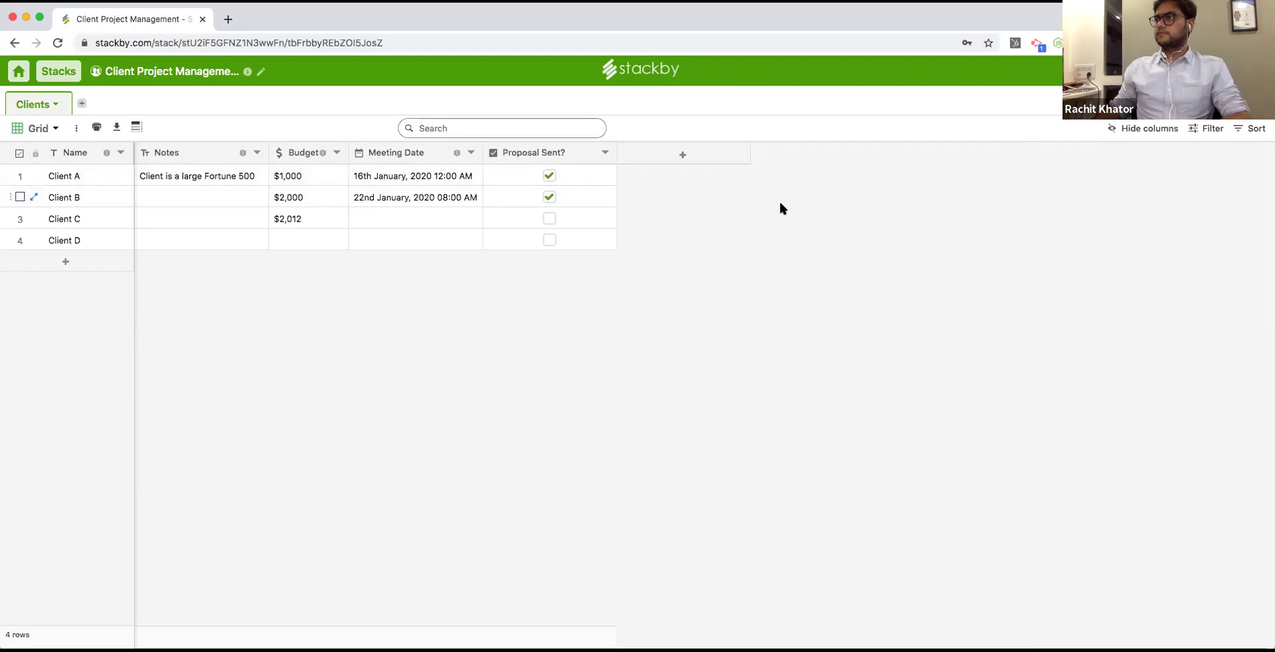
left_click(1113, 194)
Make Column 5 a single-option Status column with Meeting done, Proposal Sent, Revision and Onboarded.
left_click(1102, 350)
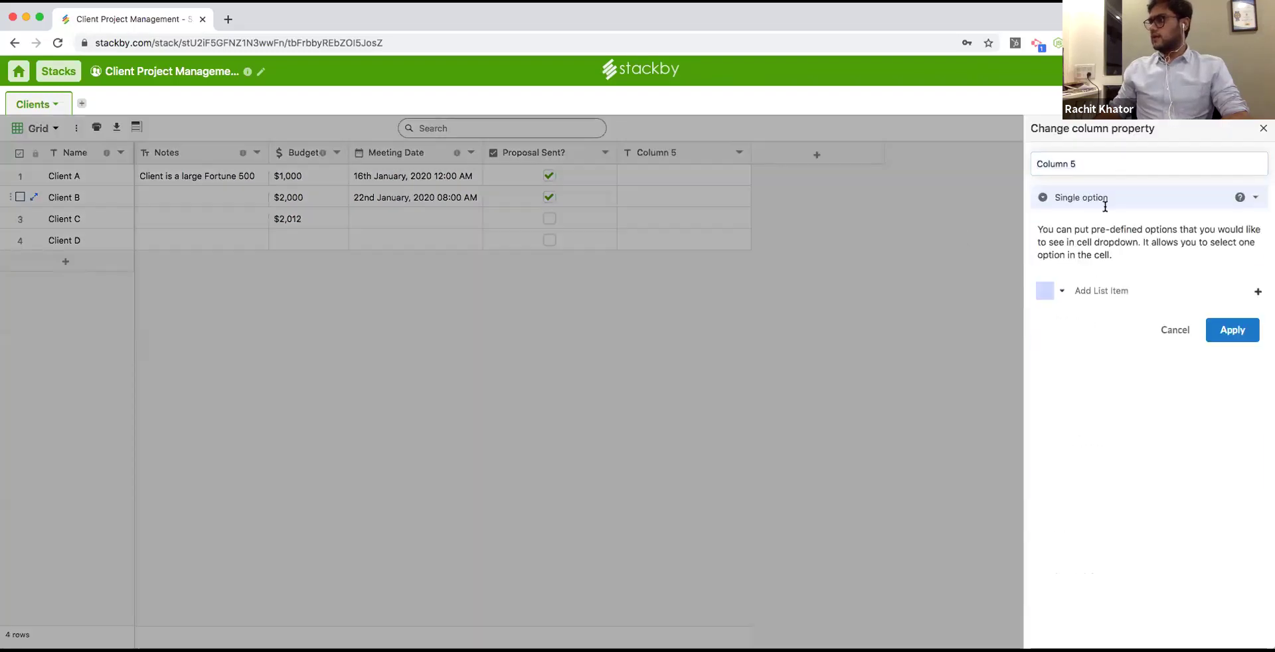
triple_click(1089, 163)
type("Status")
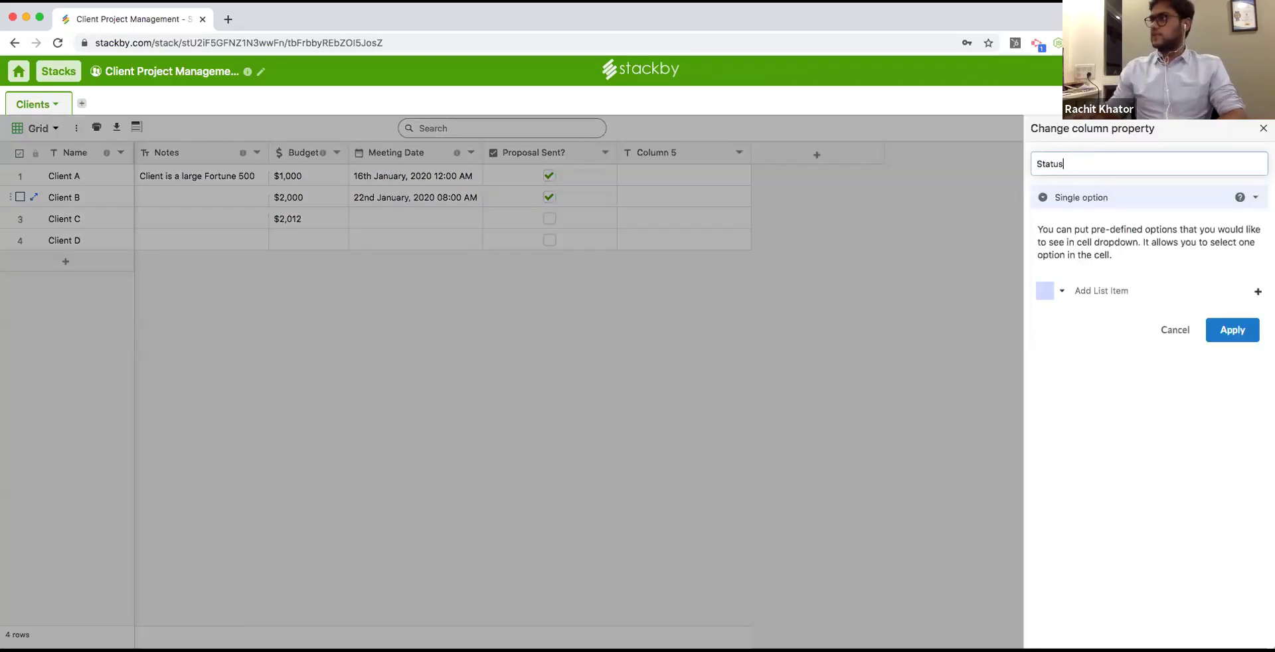
left_click(1115, 290)
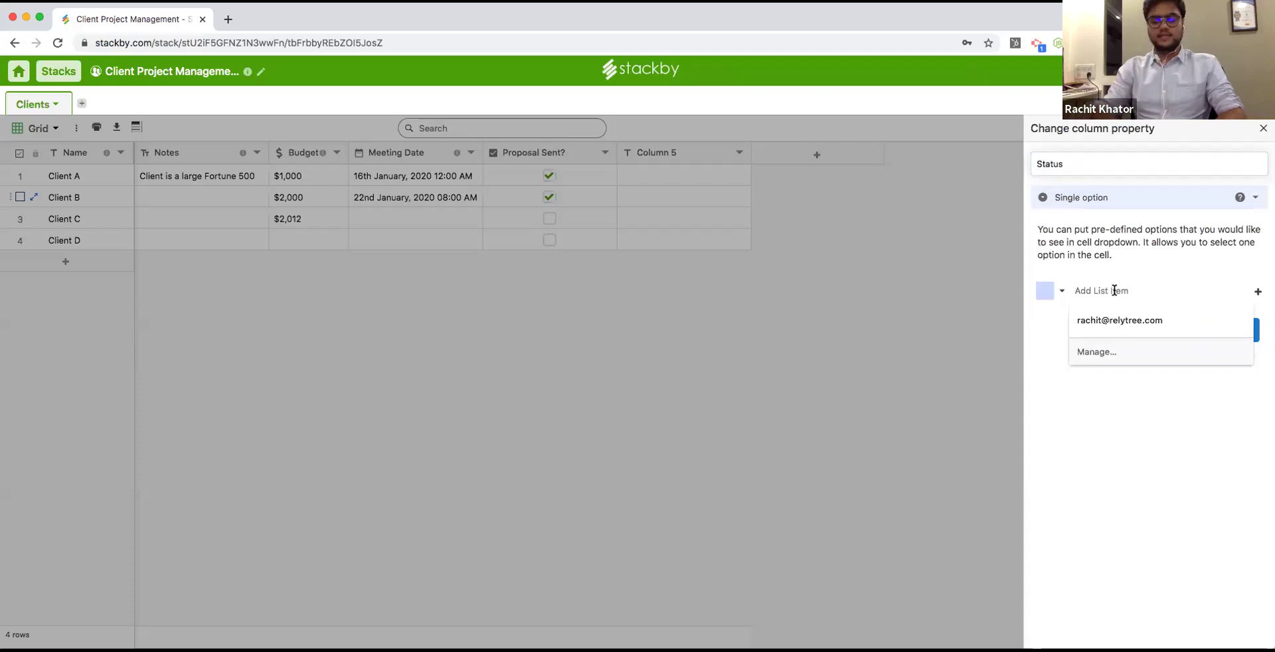
type("Meeting done")
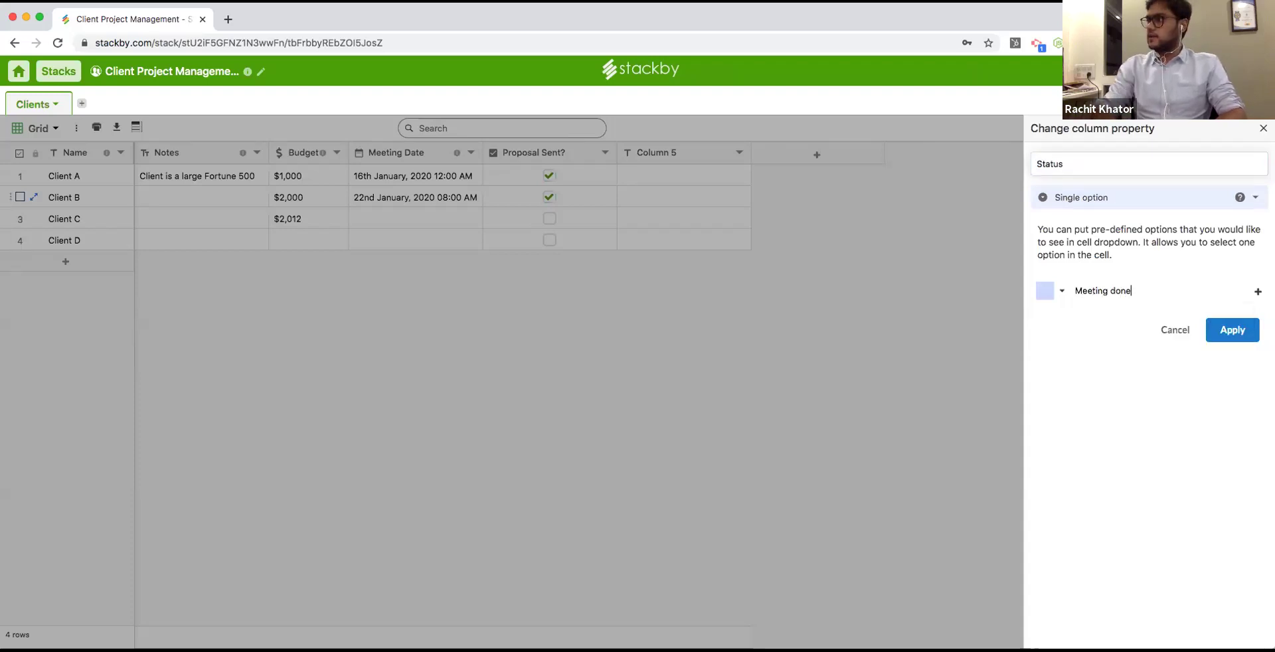
key("Return")
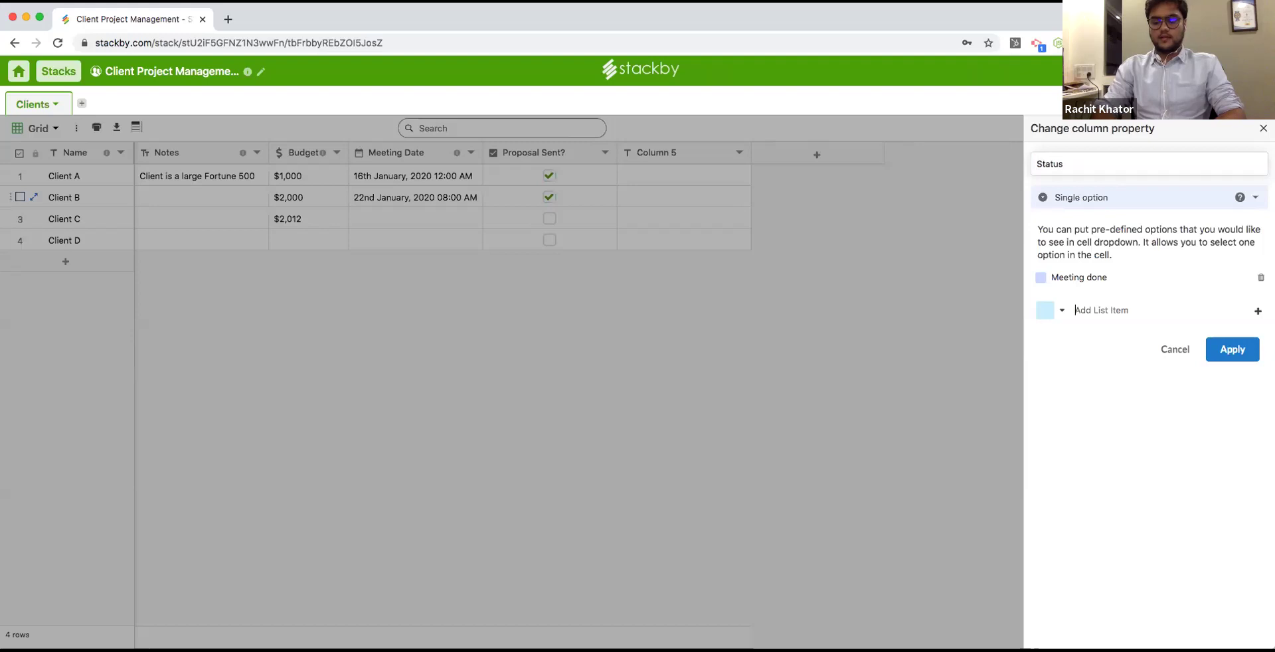
type("Proposal Sent")
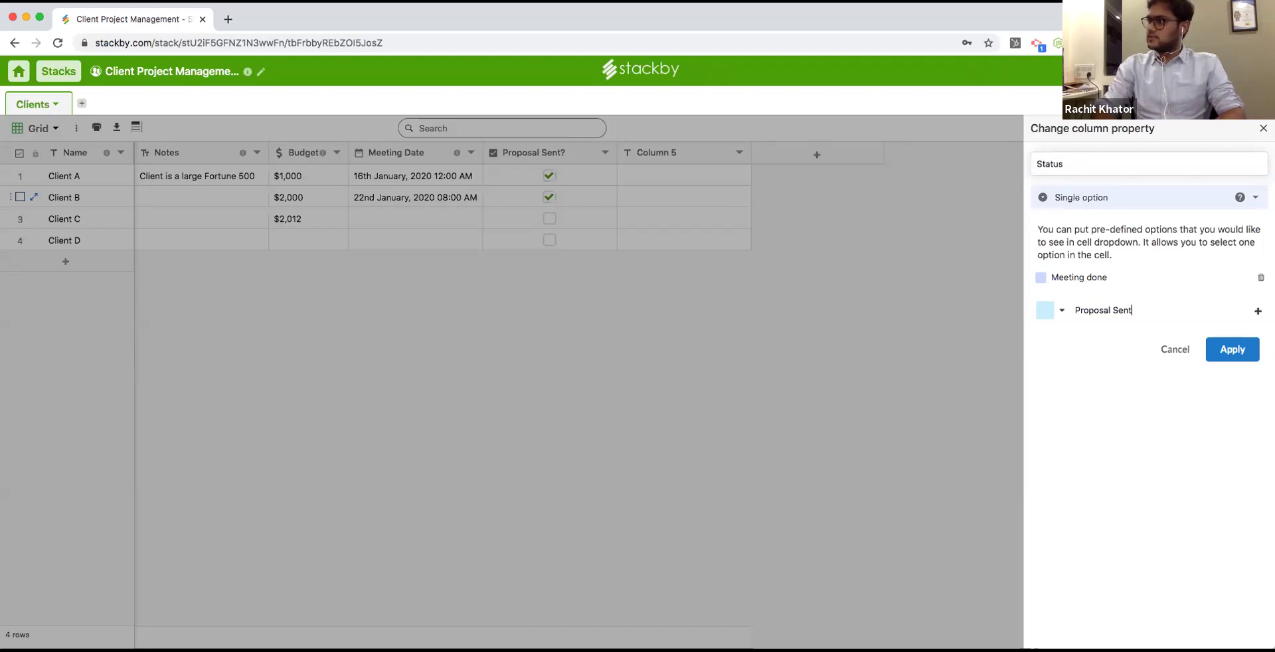
key("Return")
type("Rev")
type("n")
key("Return")
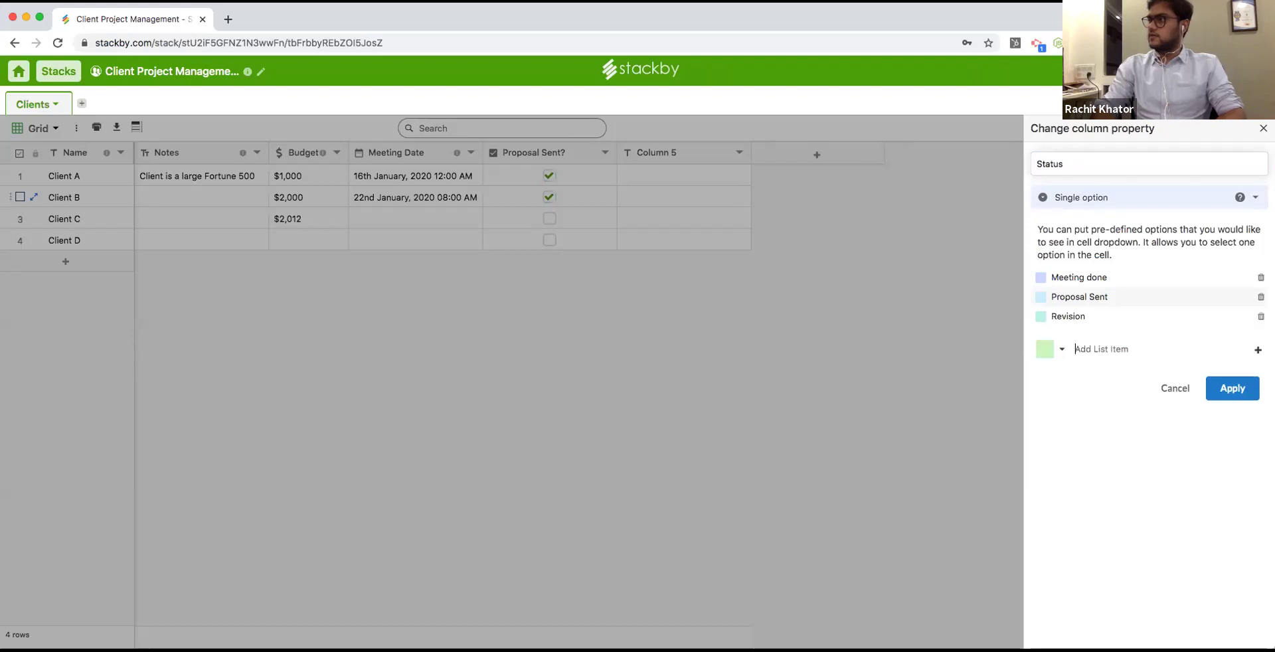
type("Onboarded")
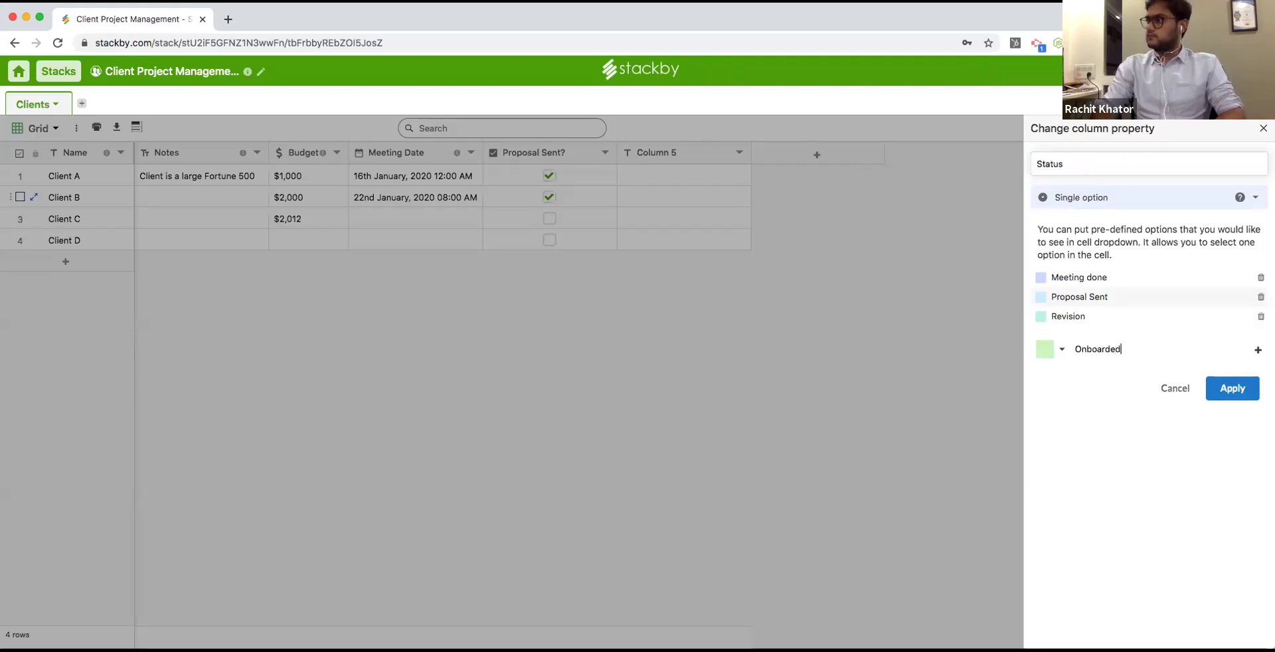
key("Return")
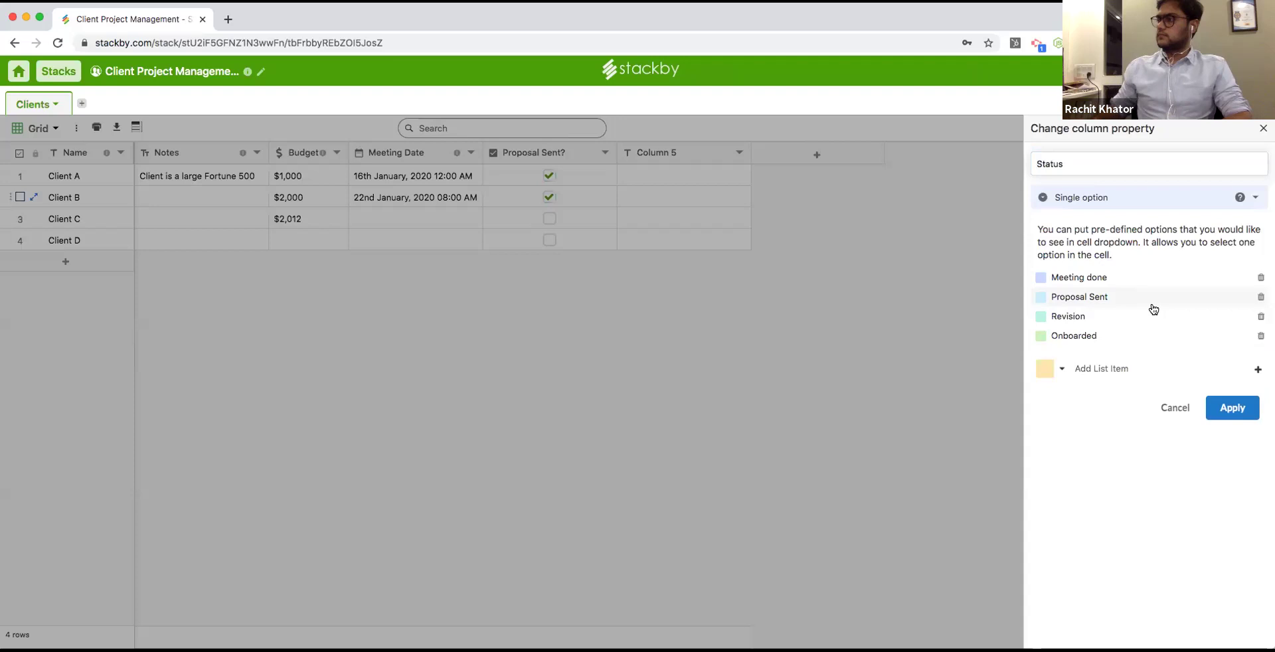
left_click(1232, 407)
Set Clients A, B and C to Meeting done, Proposal Sent and Revision respectively.
double_click(648, 174)
left_click(651, 196)
double_click(650, 199)
left_click(657, 241)
left_click(649, 217)
left_click(649, 217)
left_click(668, 282)
left_click(787, 159)
Turn Column 6 into a multiple-options Channels column with FB, Instagram, LinkedIn and Twitter.
left_click(1072, 197)
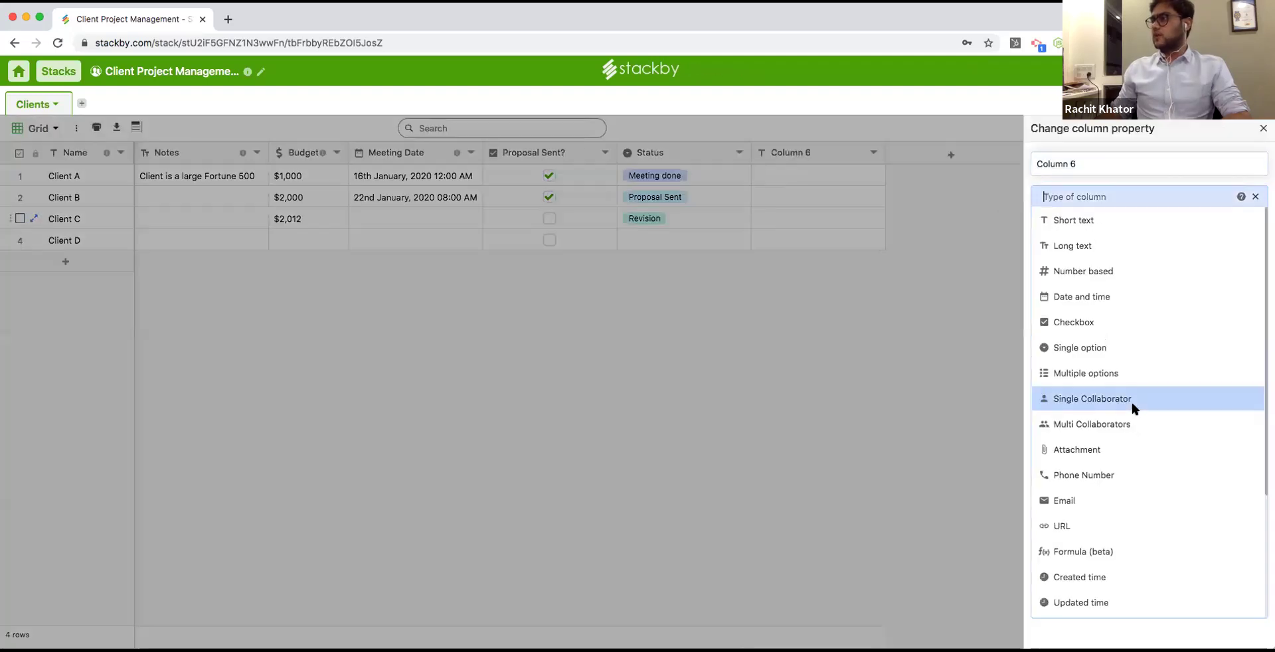
left_click(1120, 371)
triple_click(1085, 161)
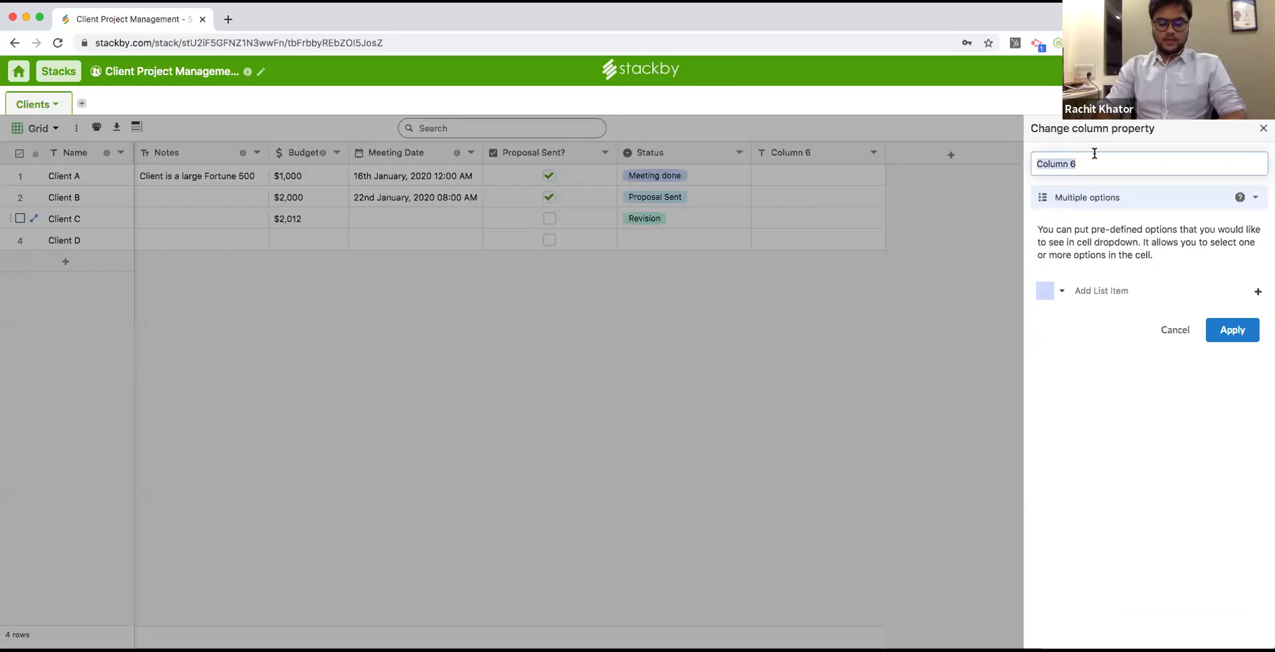
type("C")
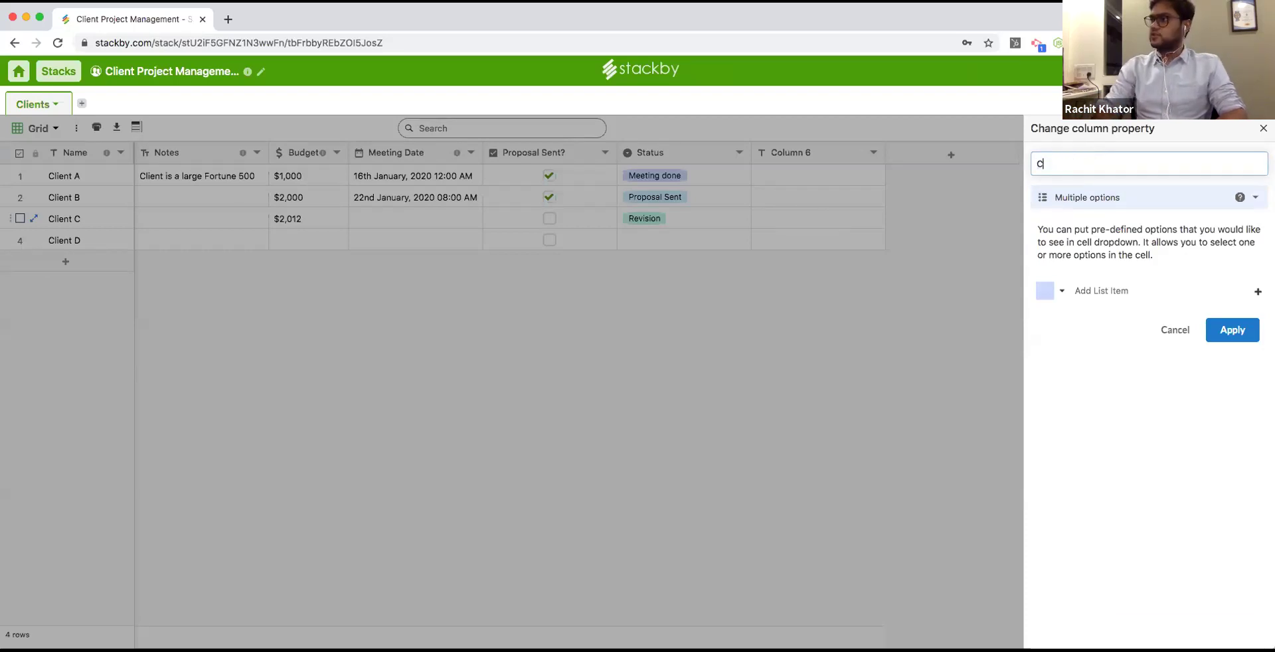
type("hannels")
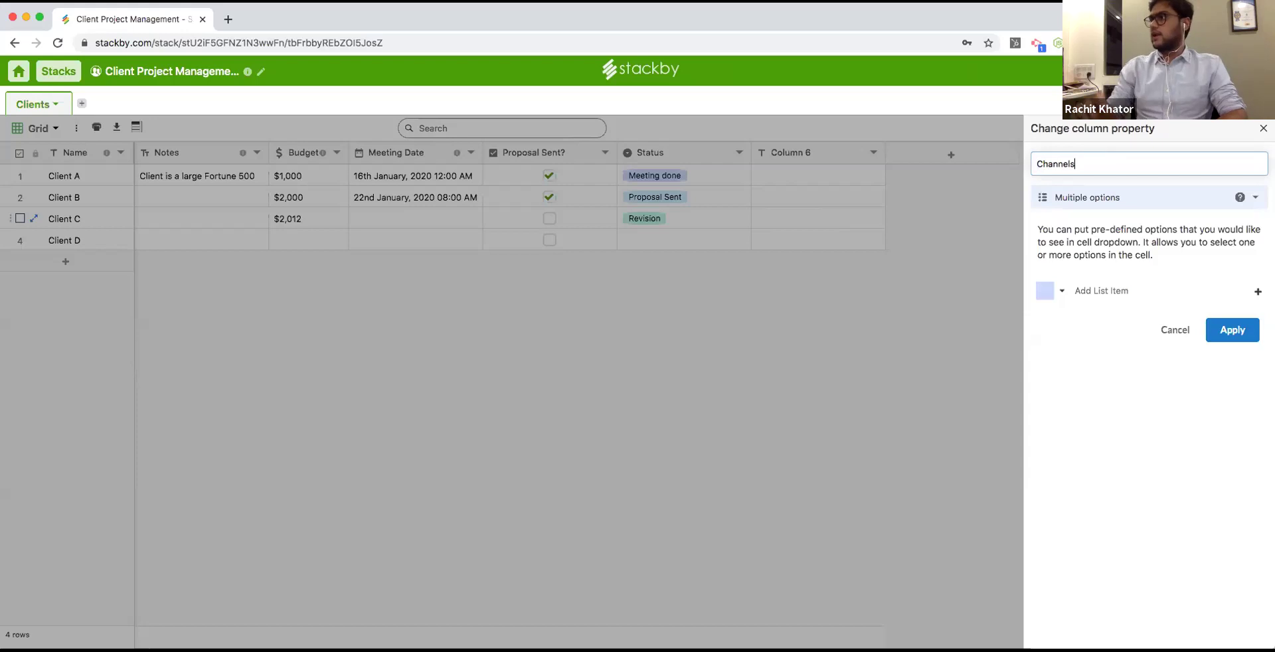
left_click(1096, 292)
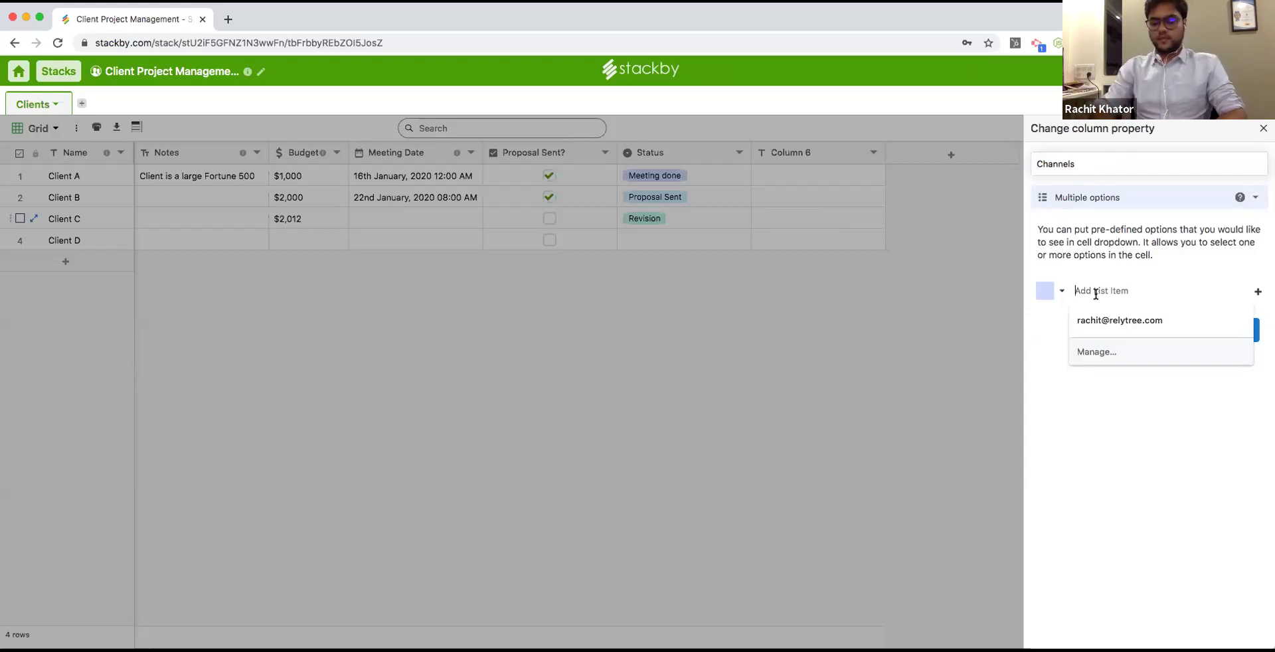
type("FB")
key("Return")
type("I")
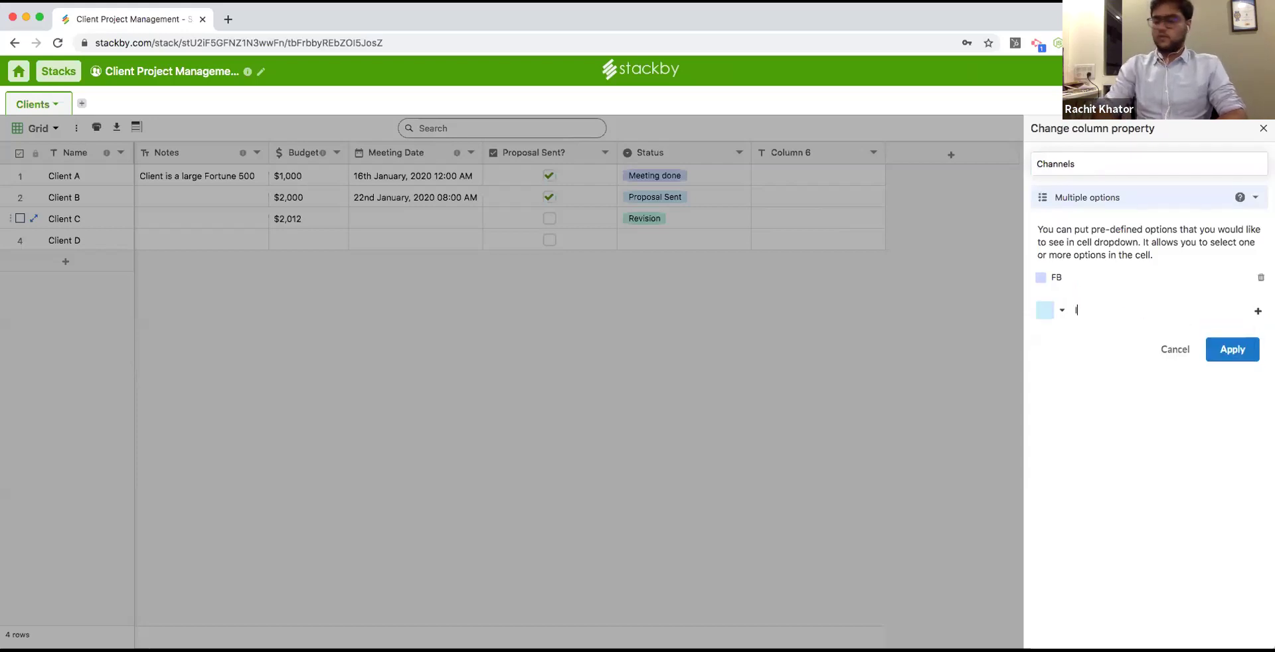
type("nstagram")
key("Return")
type("LinkedIn")
key("Return")
type("T")
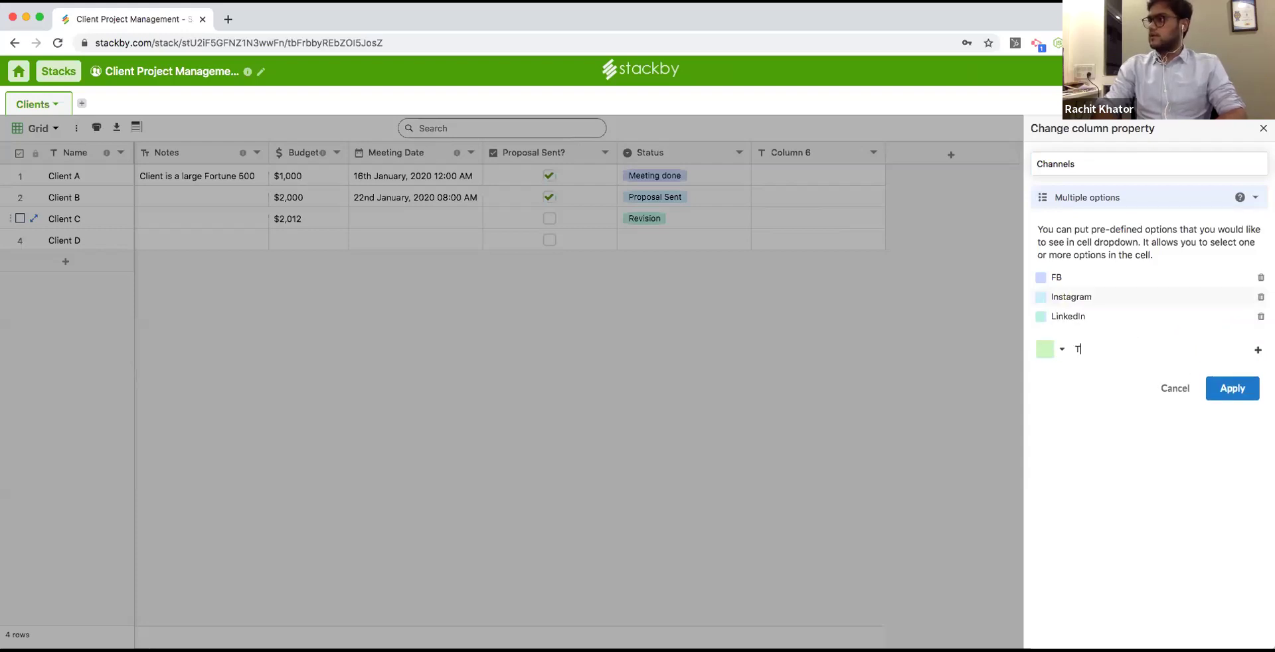
type("witter")
key("Return")
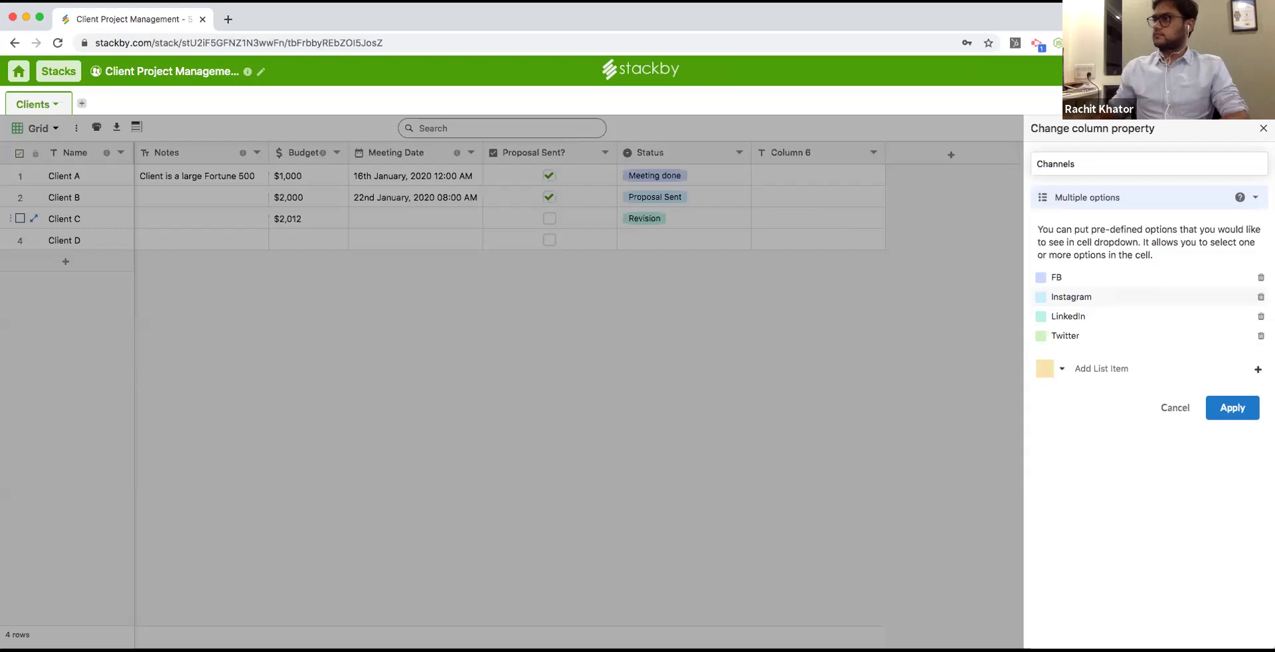
left_click(1016, 324)
Tag Client A with FB, Instagram and Twitter, and Clients B–D with Instagram.
left_click(788, 174)
left_click(790, 175)
left_click(797, 196)
left_click(802, 174)
left_click(806, 198)
left_click(834, 174)
left_click(814, 218)
left_click(815, 203)
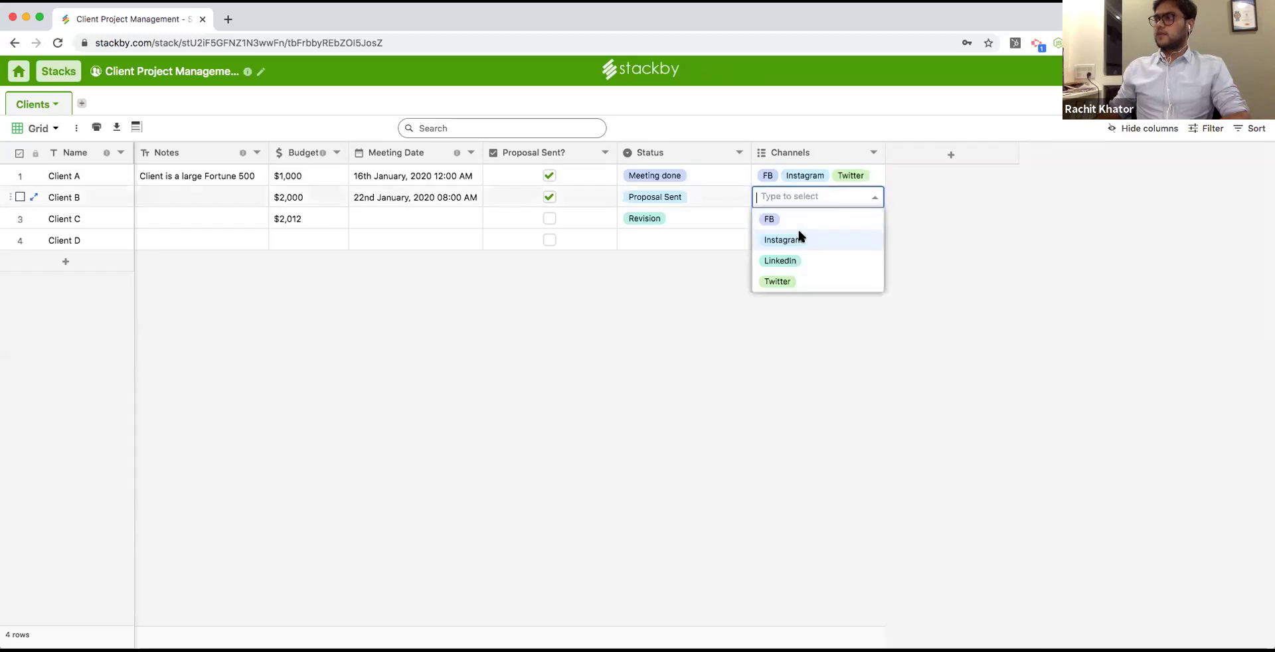
left_click(800, 238)
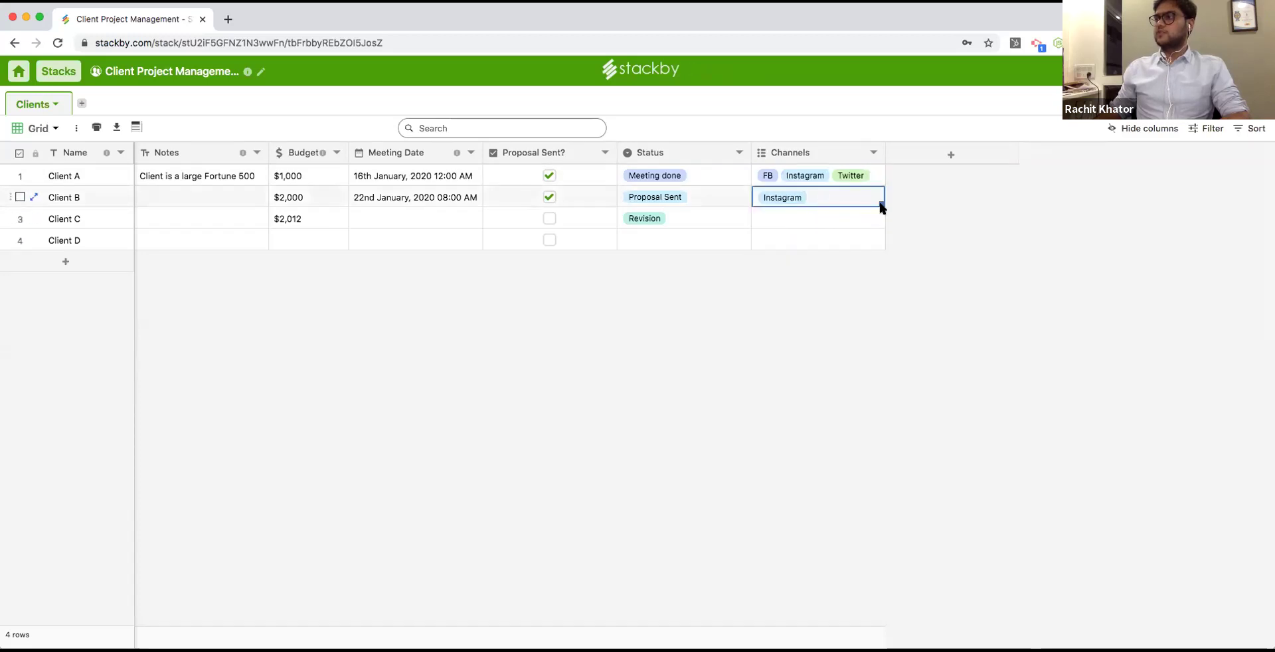
left_click_drag(880, 203, 874, 234)
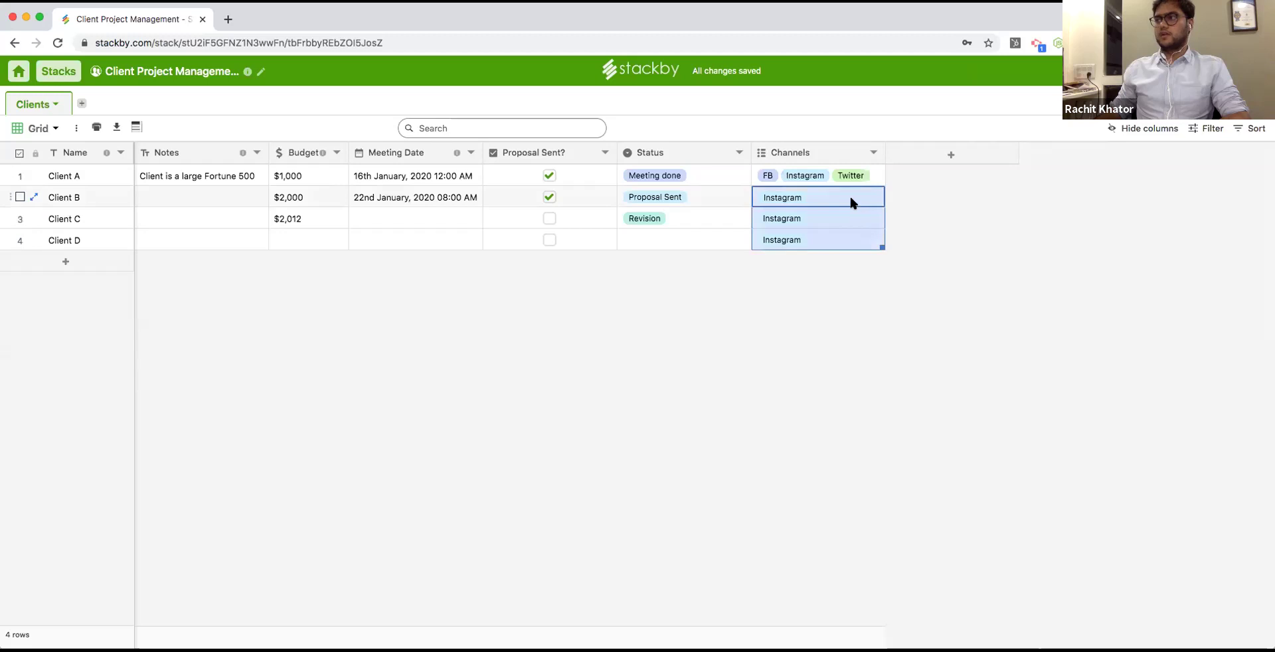
left_click(849, 197)
left_click(1020, 210)
Add a single-collaborator column named Lead? with Notify Collaborators enabled.
left_click(951, 154)
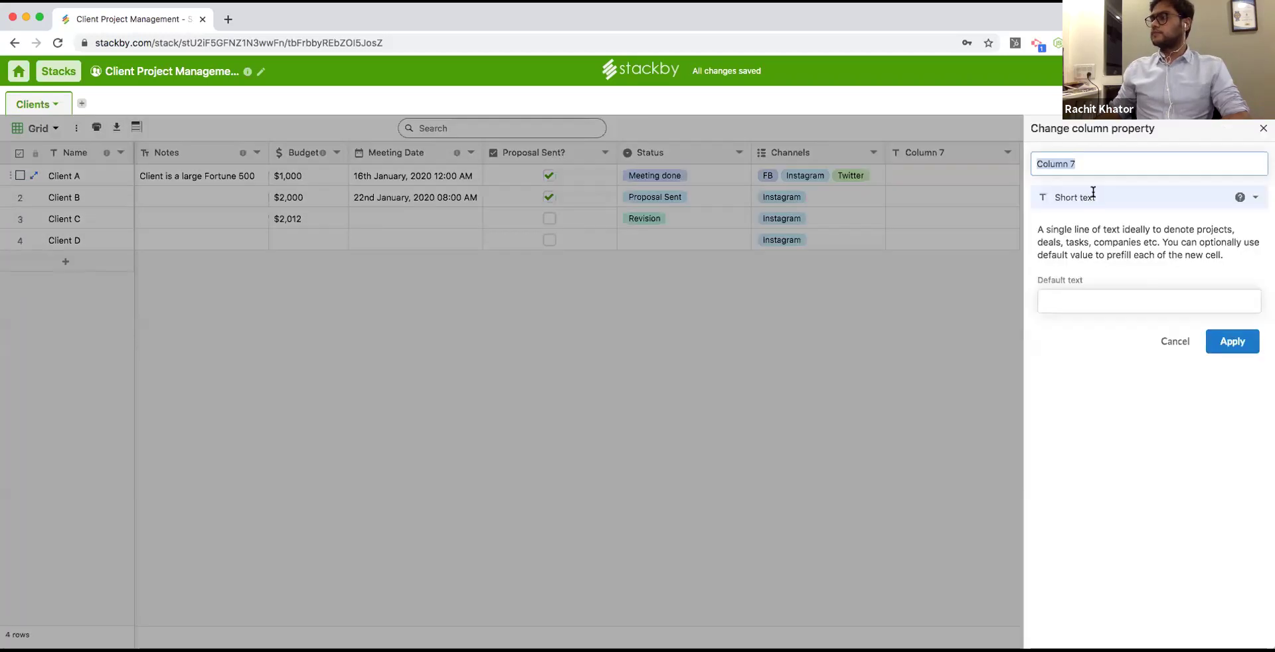
left_click(1096, 197)
left_click(1116, 399)
left_click(1080, 164)
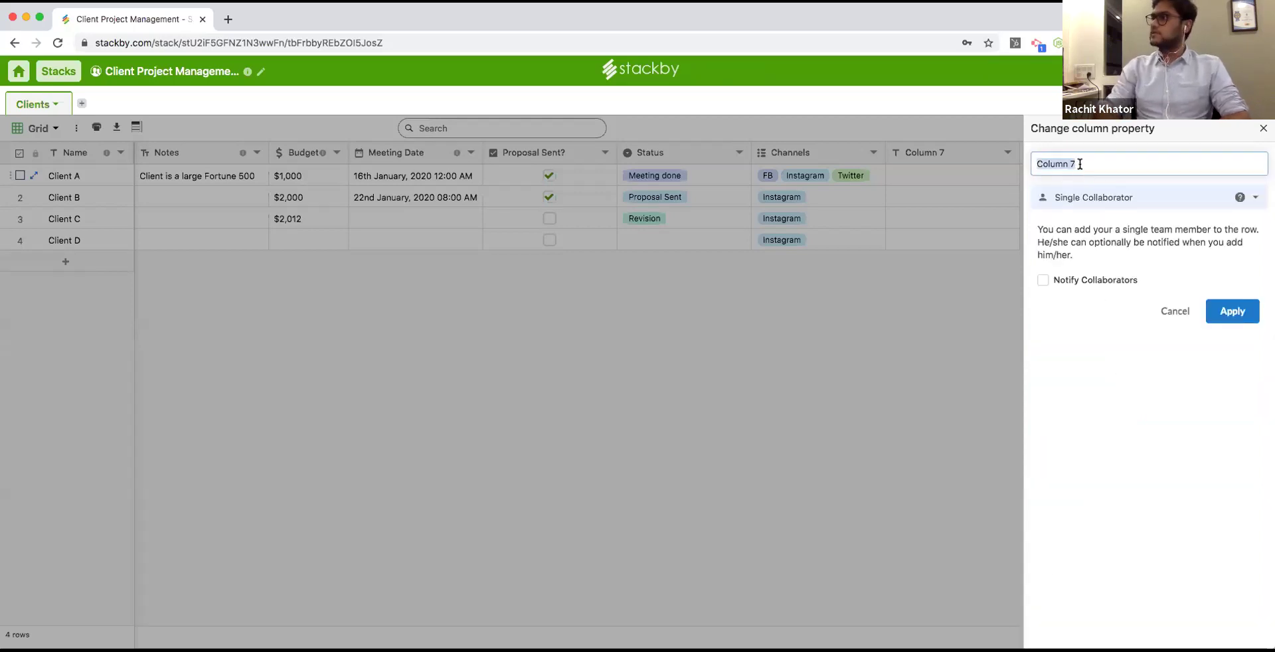
type("Lead?")
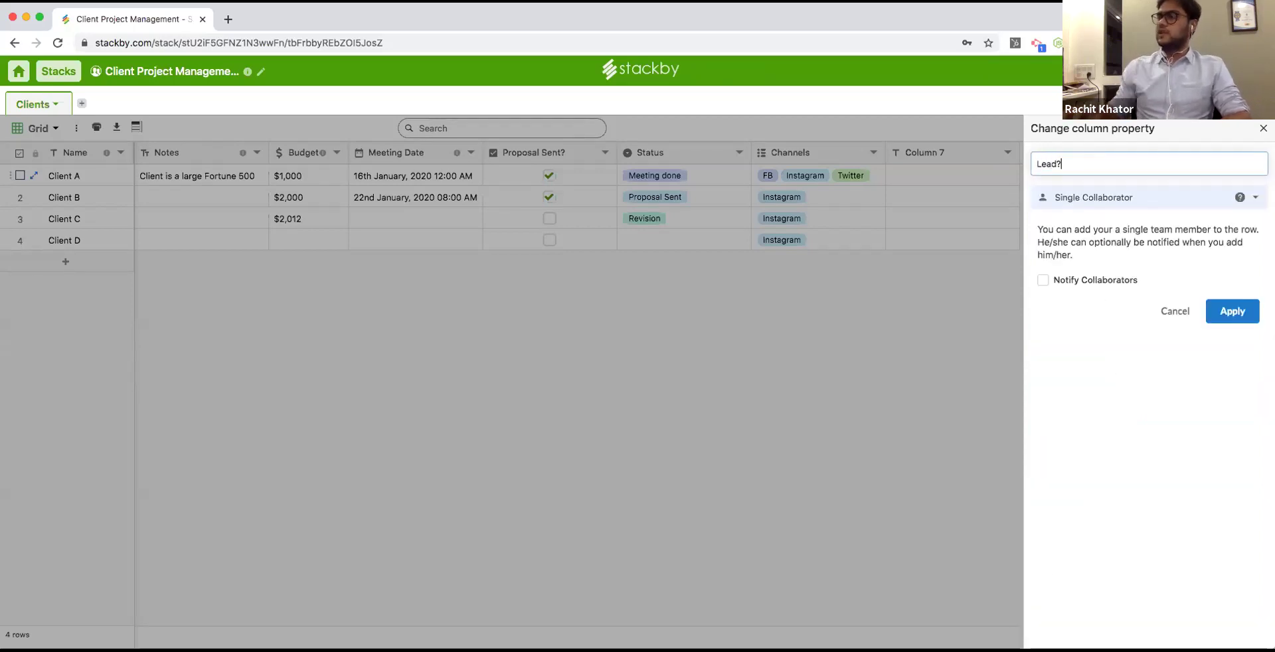
left_click(1070, 280)
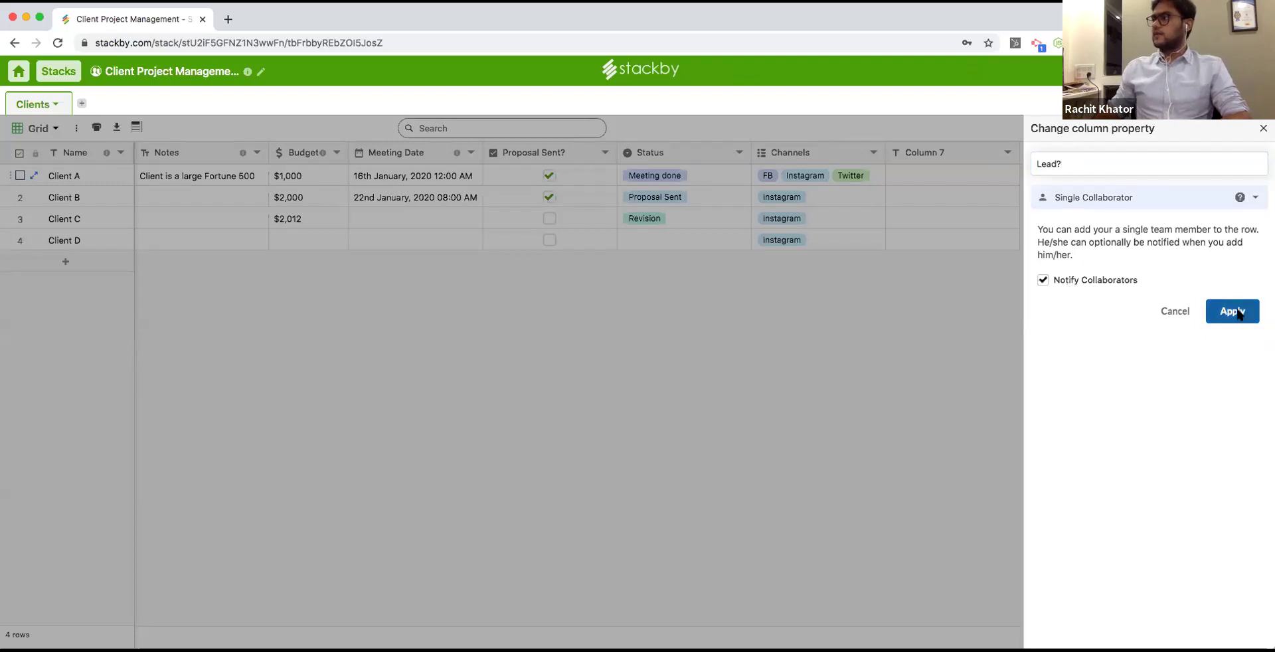
left_click(1232, 311)
Assign team members as the leads for Clients A, B and C.
double_click(917, 178)
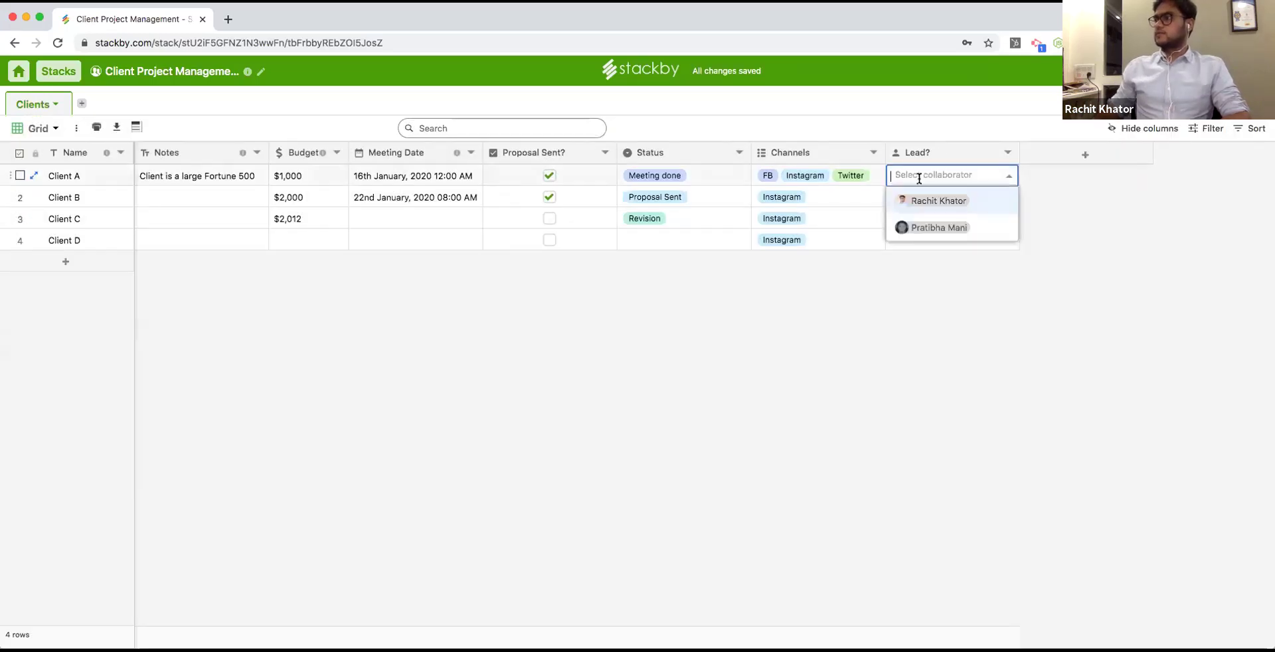
left_click(933, 222)
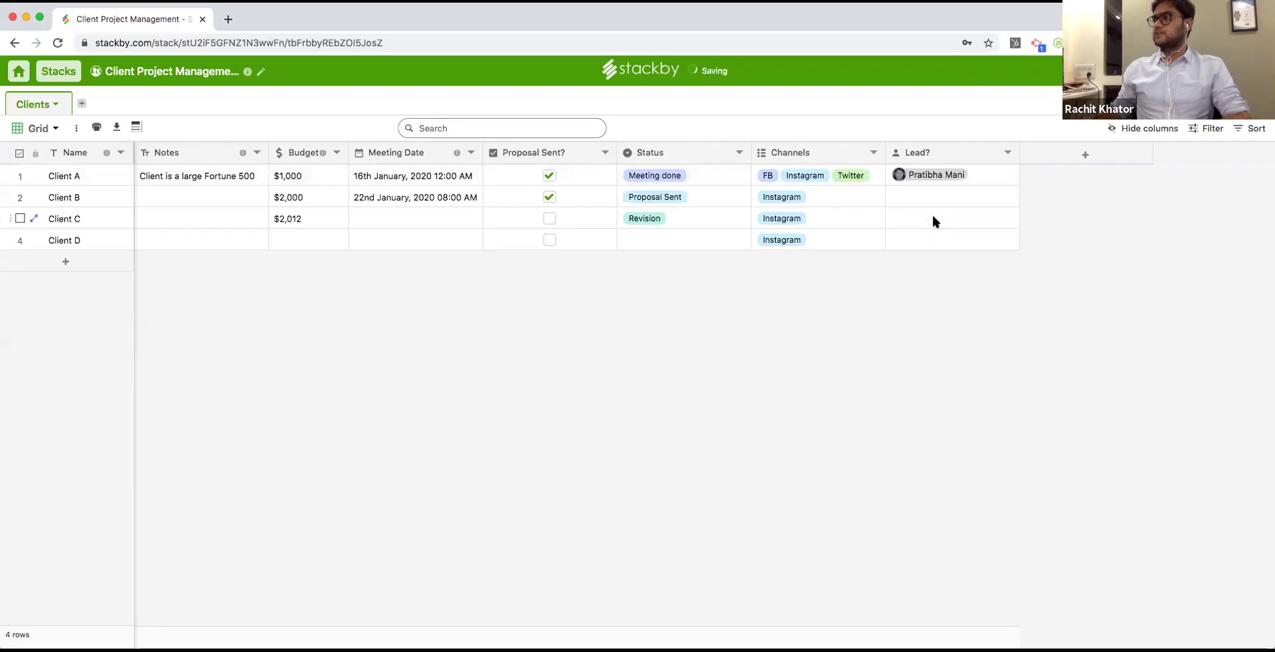
double_click(920, 197)
left_click(923, 219)
left_click(923, 218)
left_click(923, 219)
left_click(932, 268)
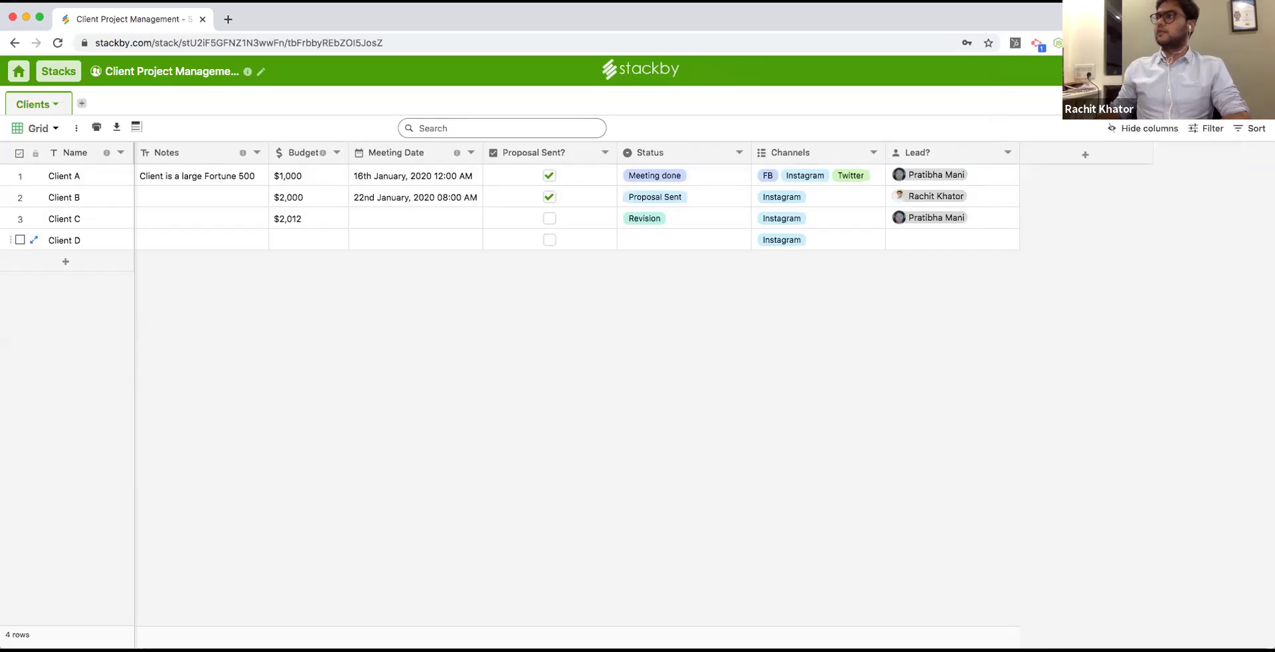
left_click(1079, 159)
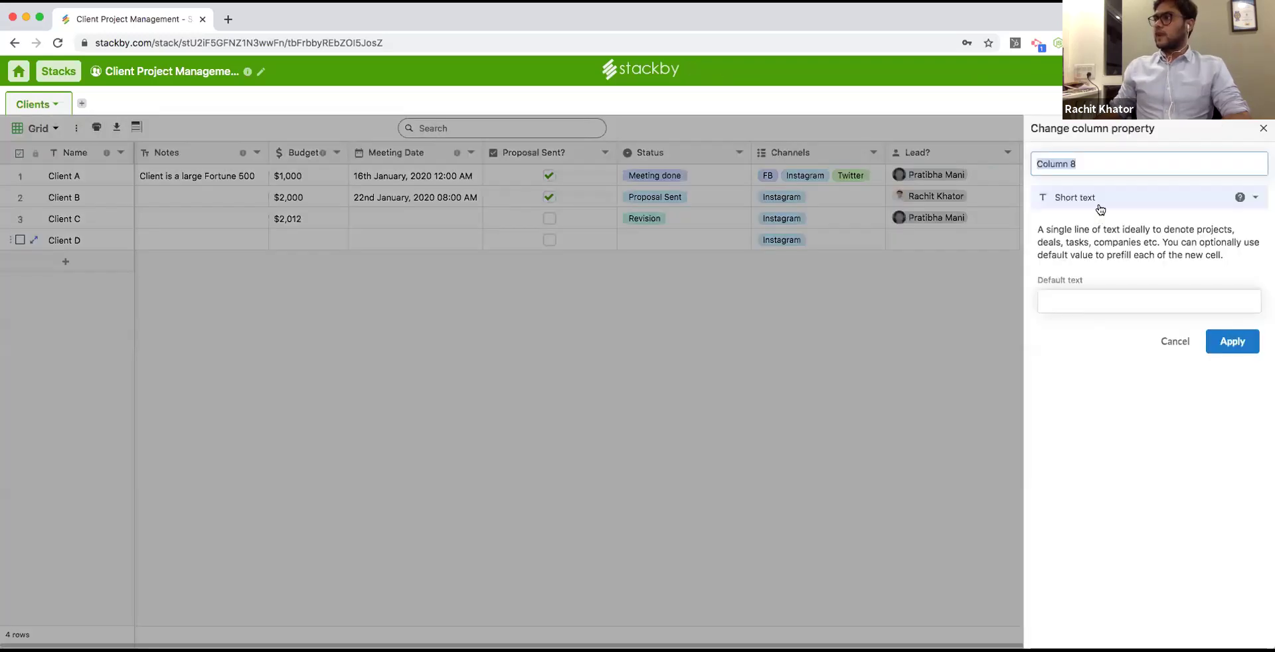
left_click(1099, 197)
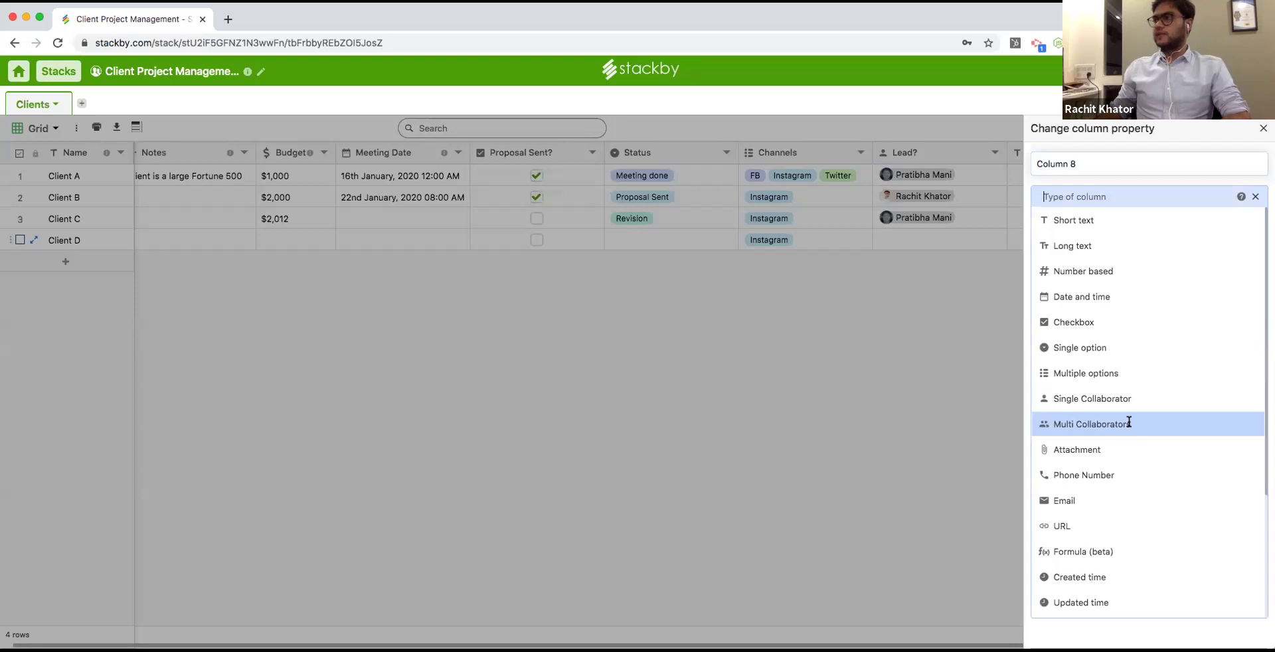
Make Column 8 an attachment column named Client Proposals and open Client A's upload window.
left_click(1123, 450)
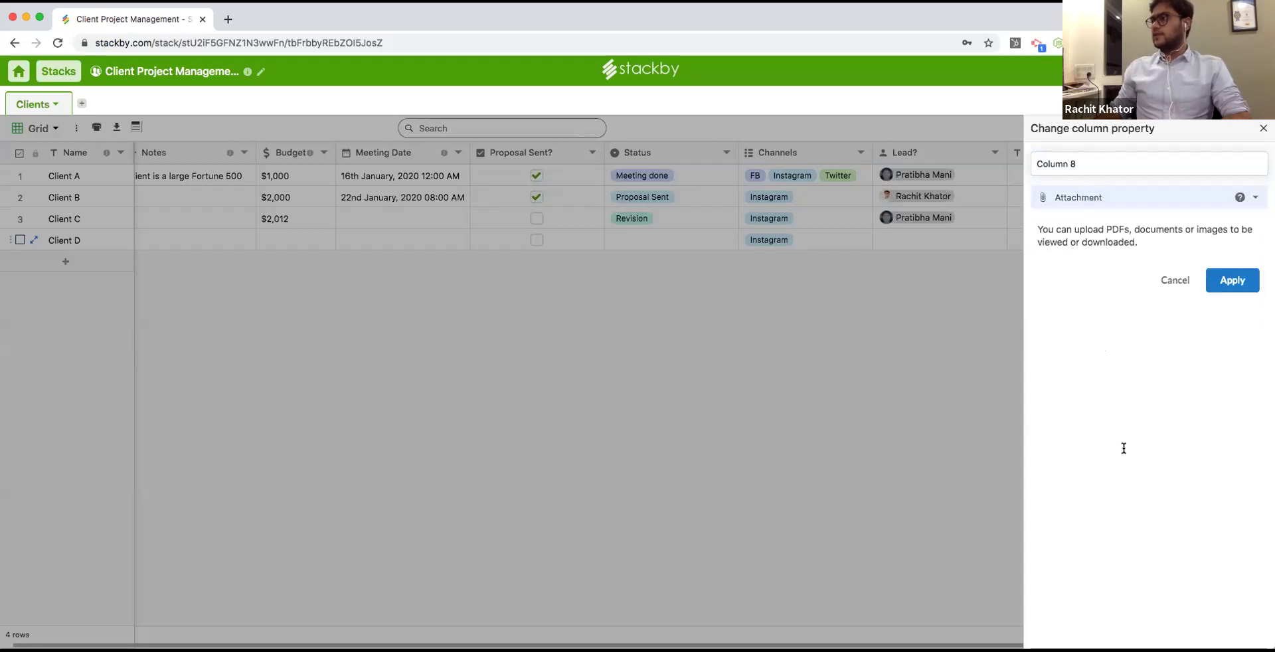
triple_click(1105, 163)
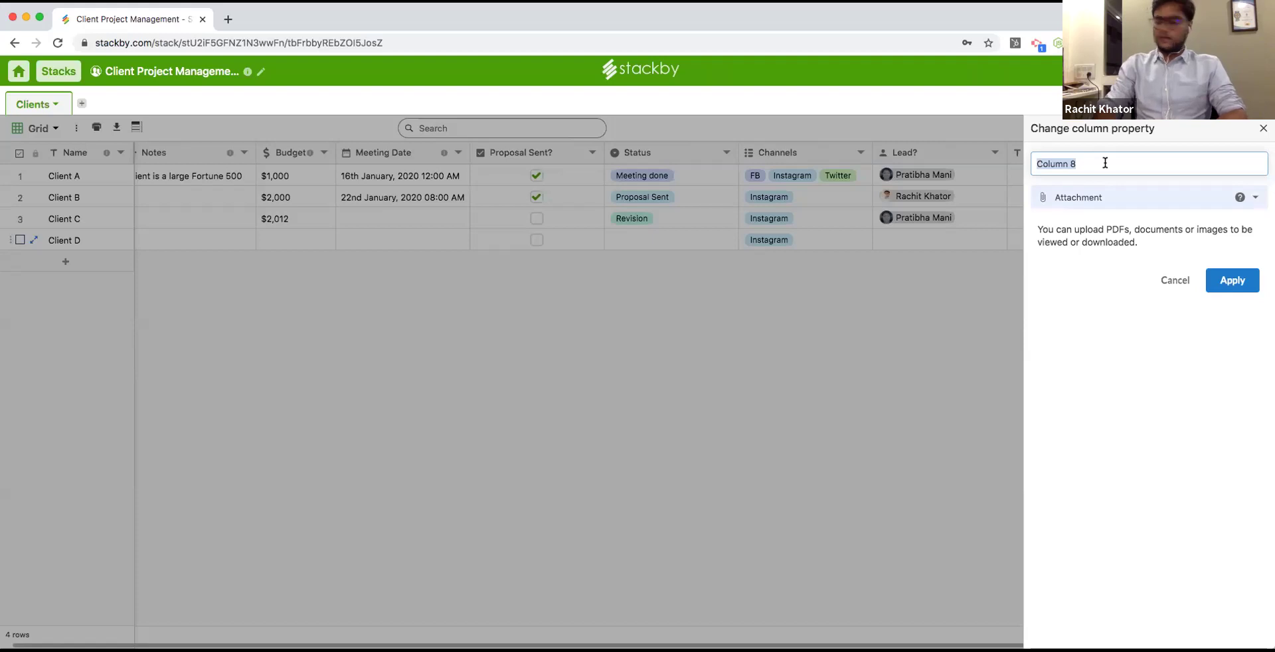
type("Client Pro")
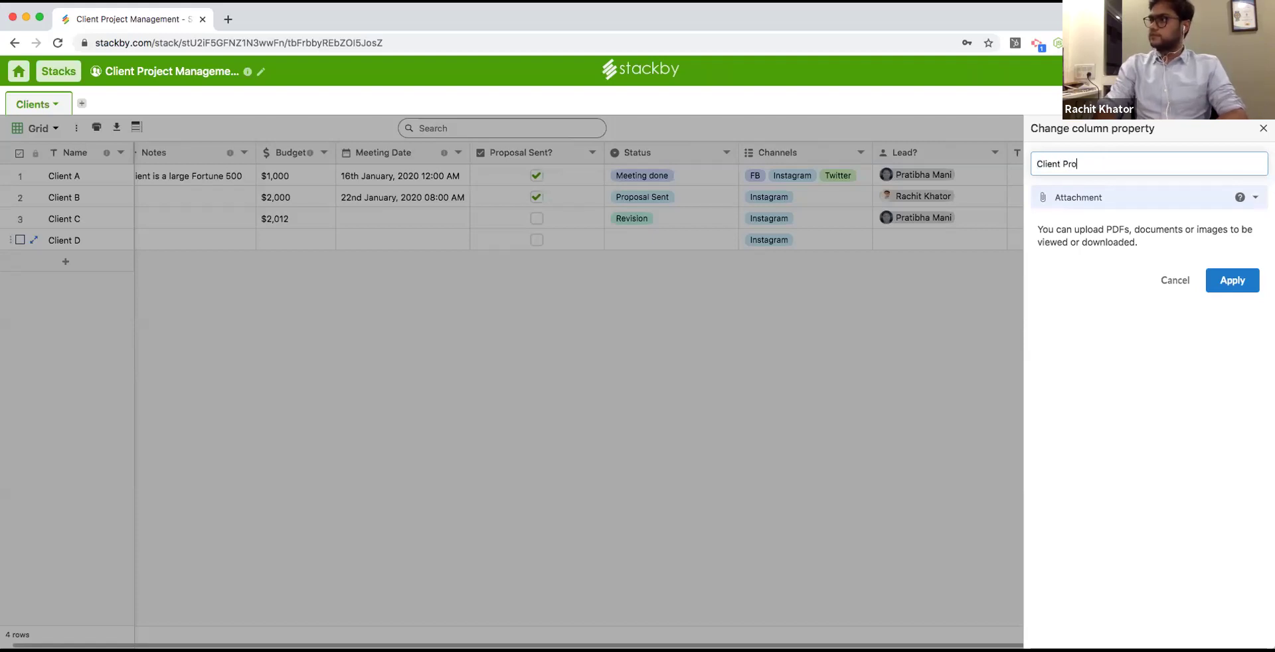
type("posals")
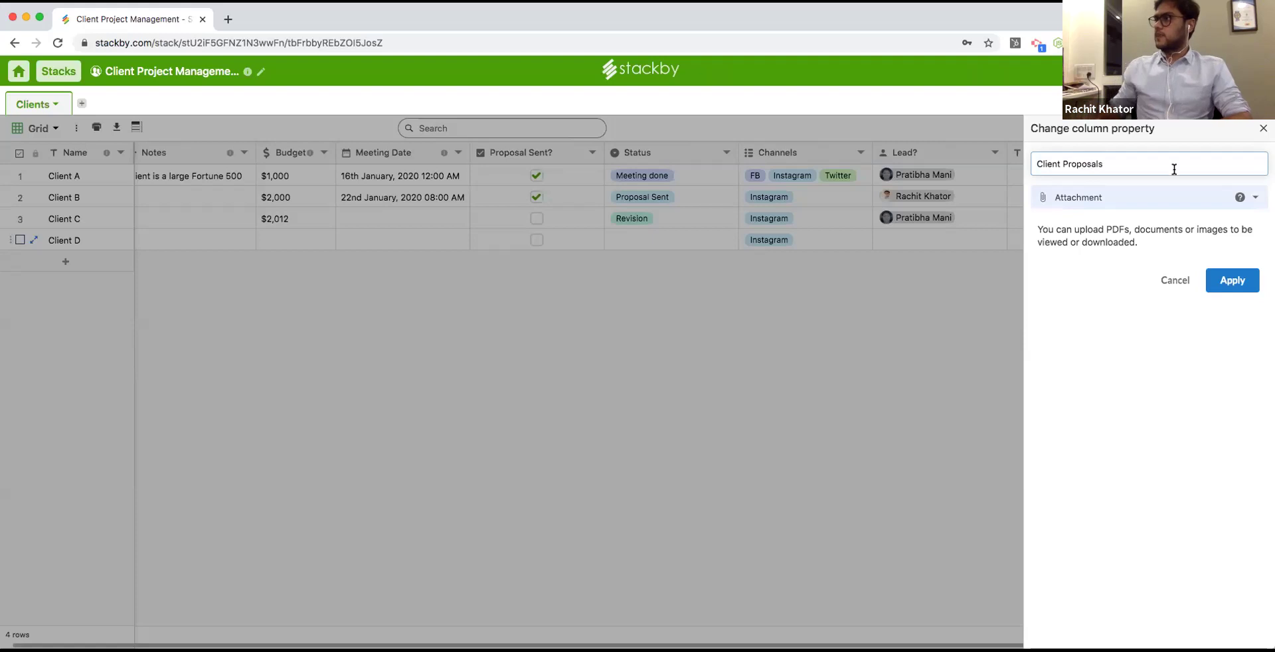
left_click(1232, 281)
left_click(1021, 177)
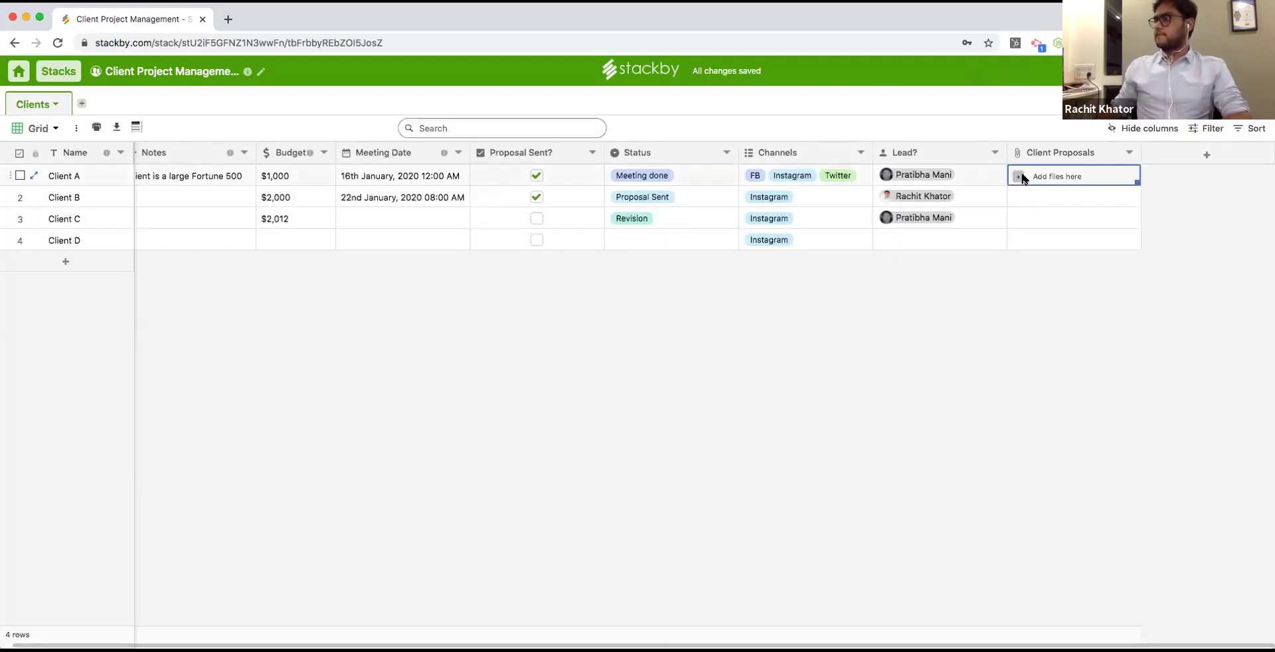
left_click(1019, 178)
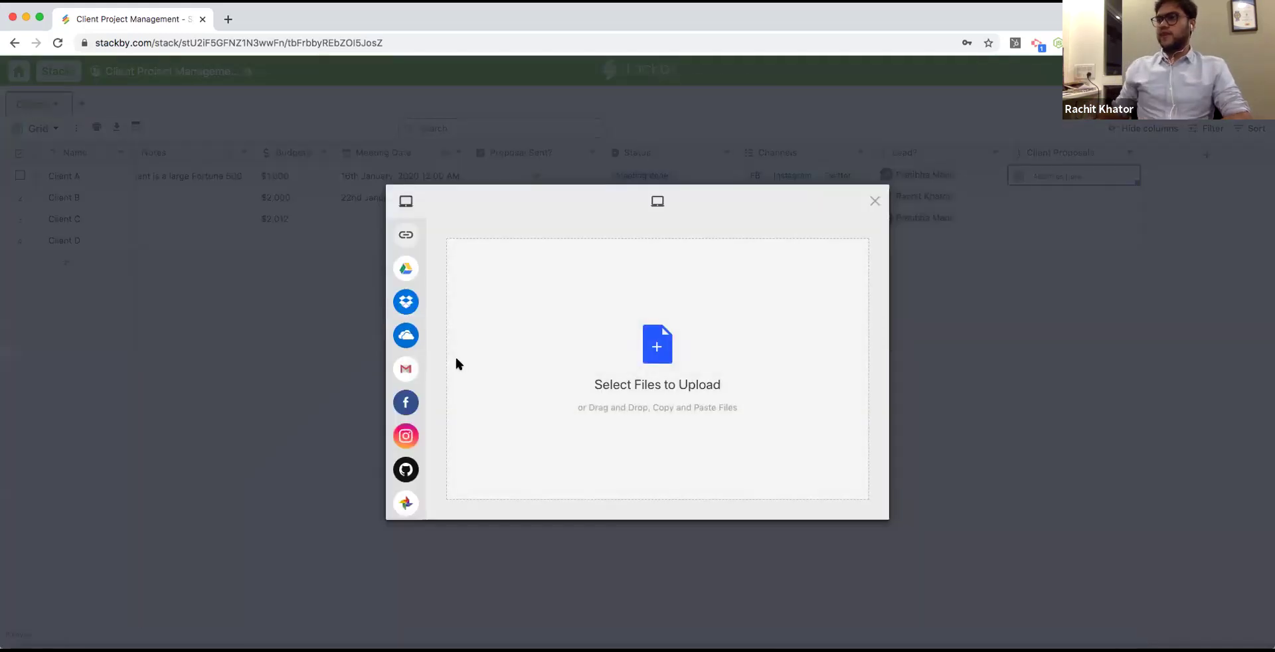
Upload Example PDF.pdf from the computer into Client A's Client Proposals cell.
left_click(441, 273)
left_click(447, 304)
left_click(451, 337)
scroll(461, 352, "down", 4)
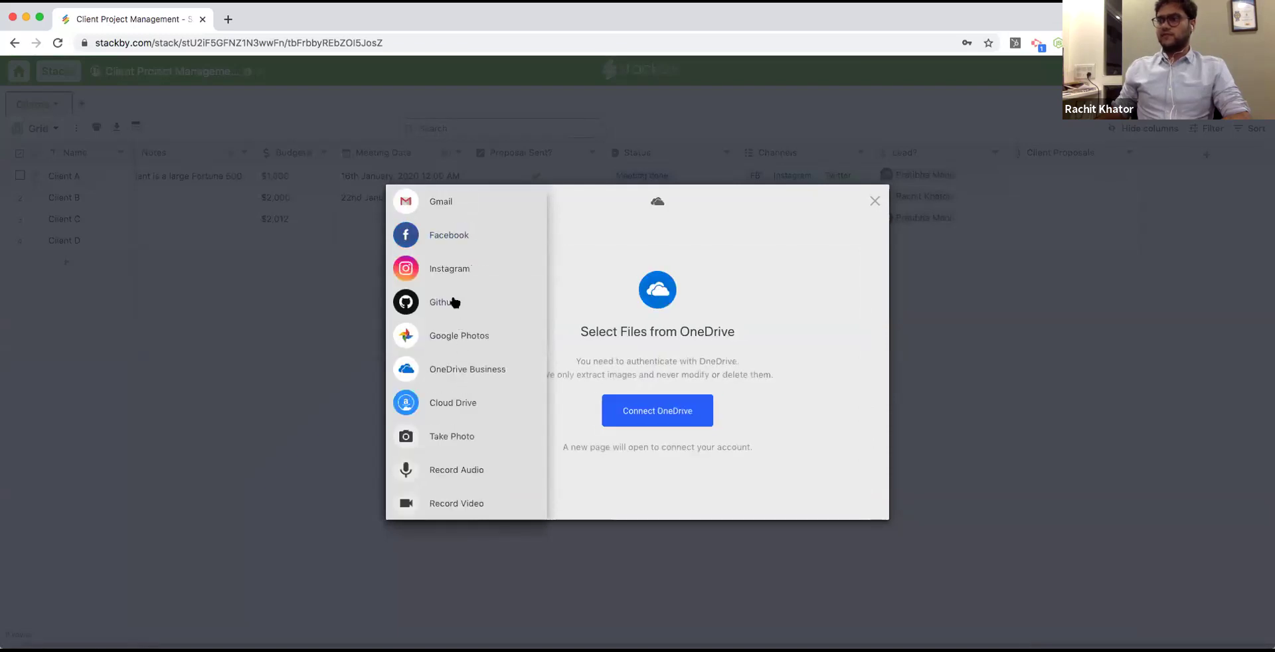
left_click(462, 241)
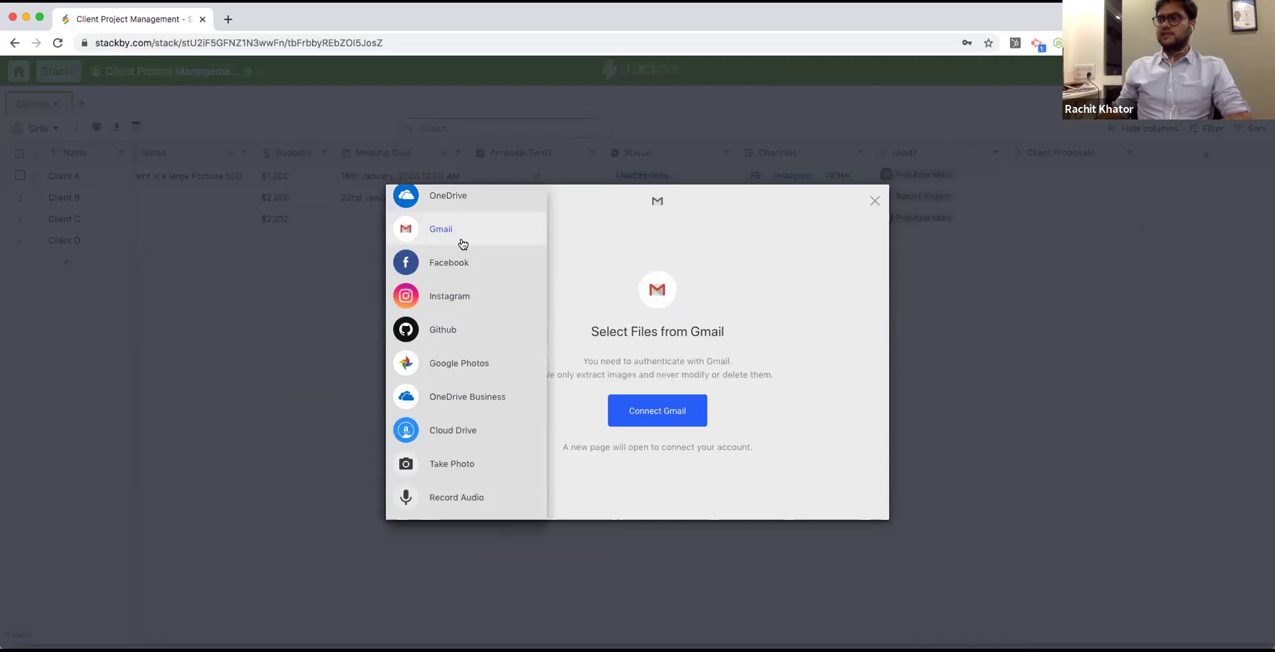
scroll(464, 364, "up", 3)
scroll(475, 252, "up", 3)
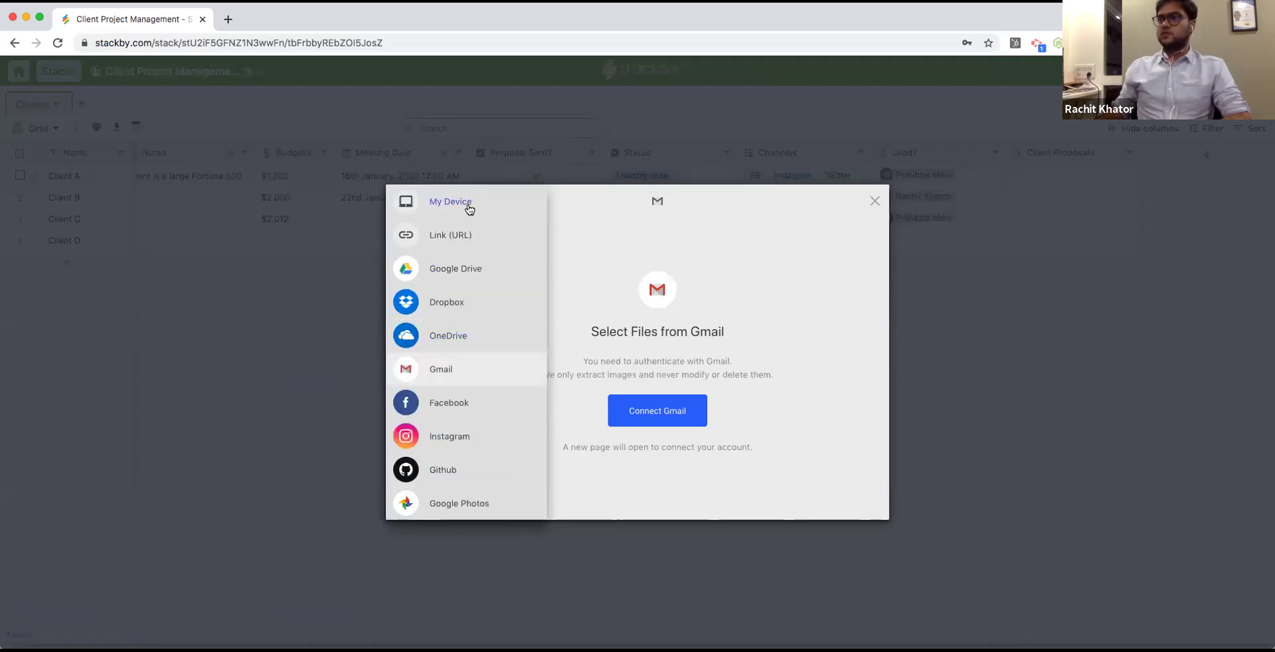
left_click(468, 209)
left_click(687, 353)
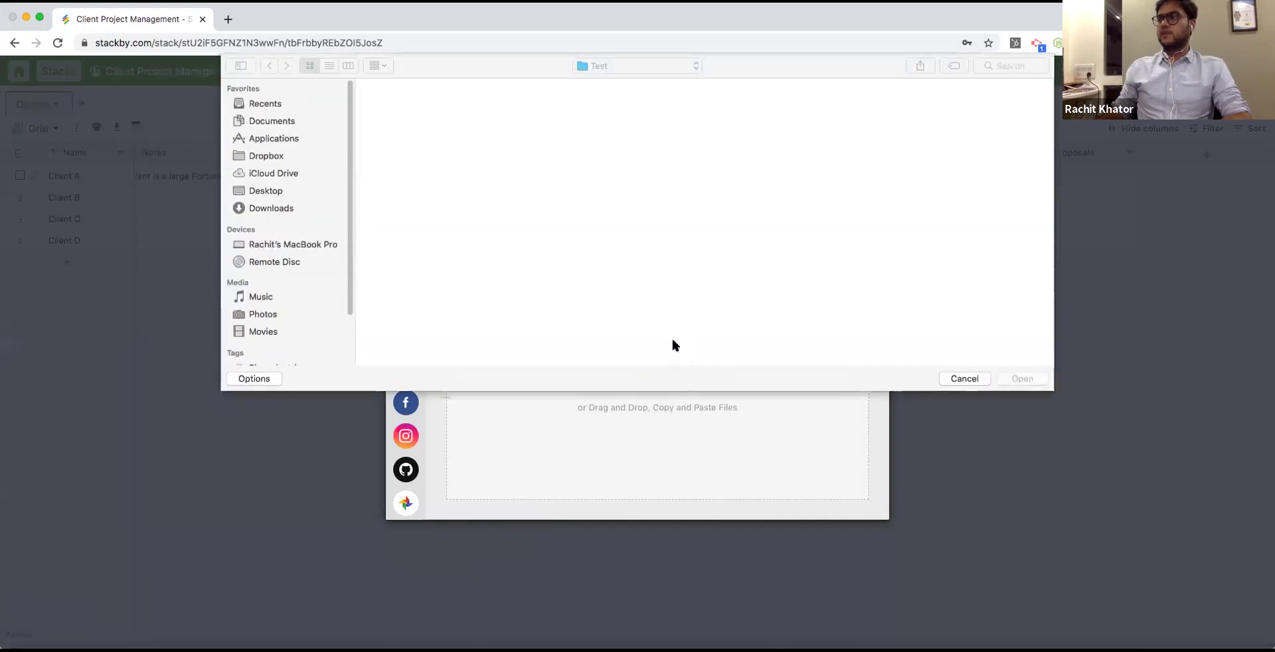
left_click(614, 98)
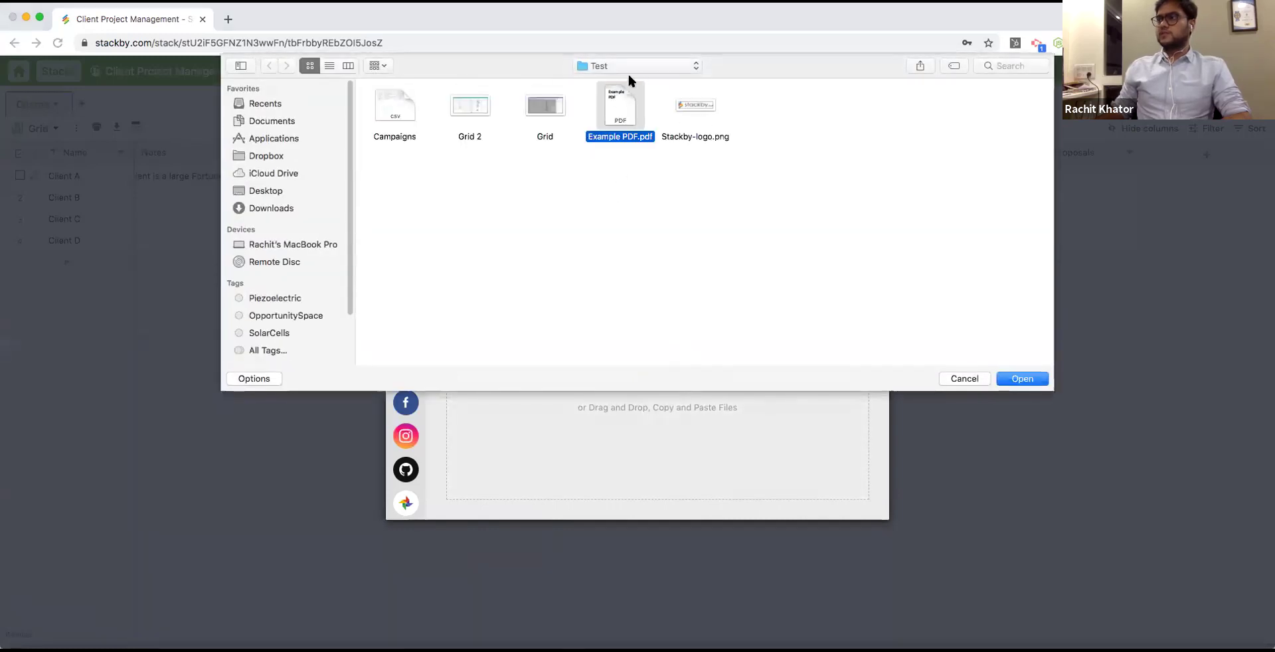
left_click(1026, 378)
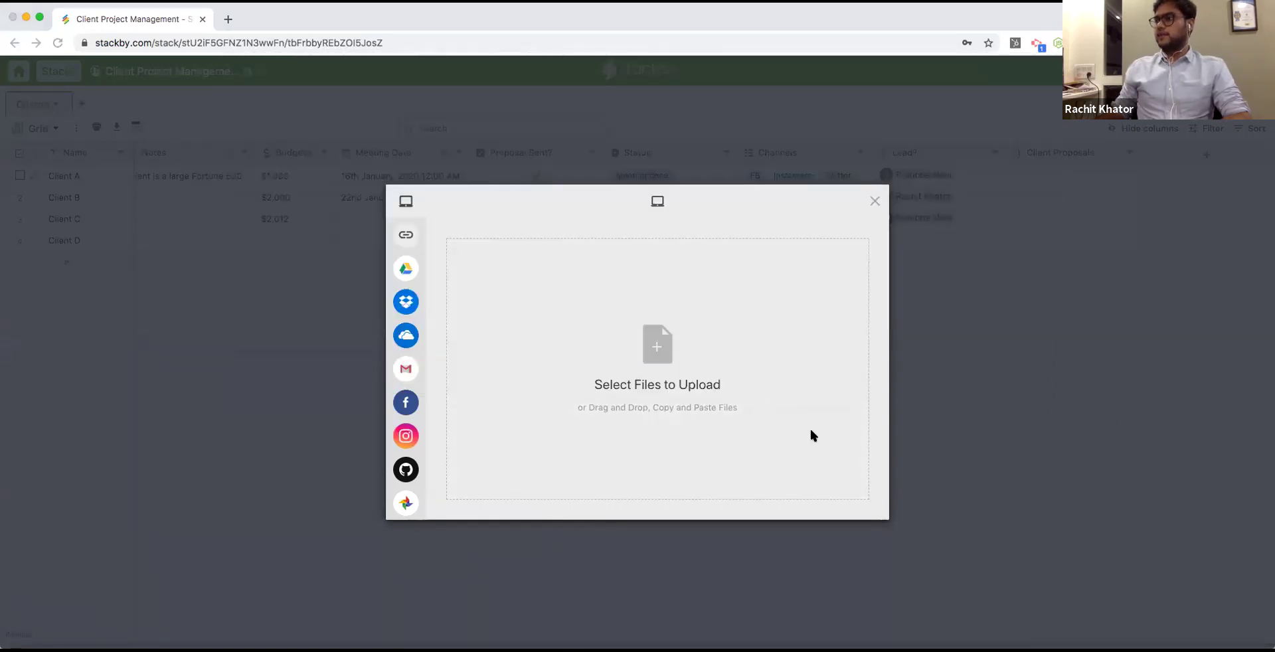
left_click(857, 506)
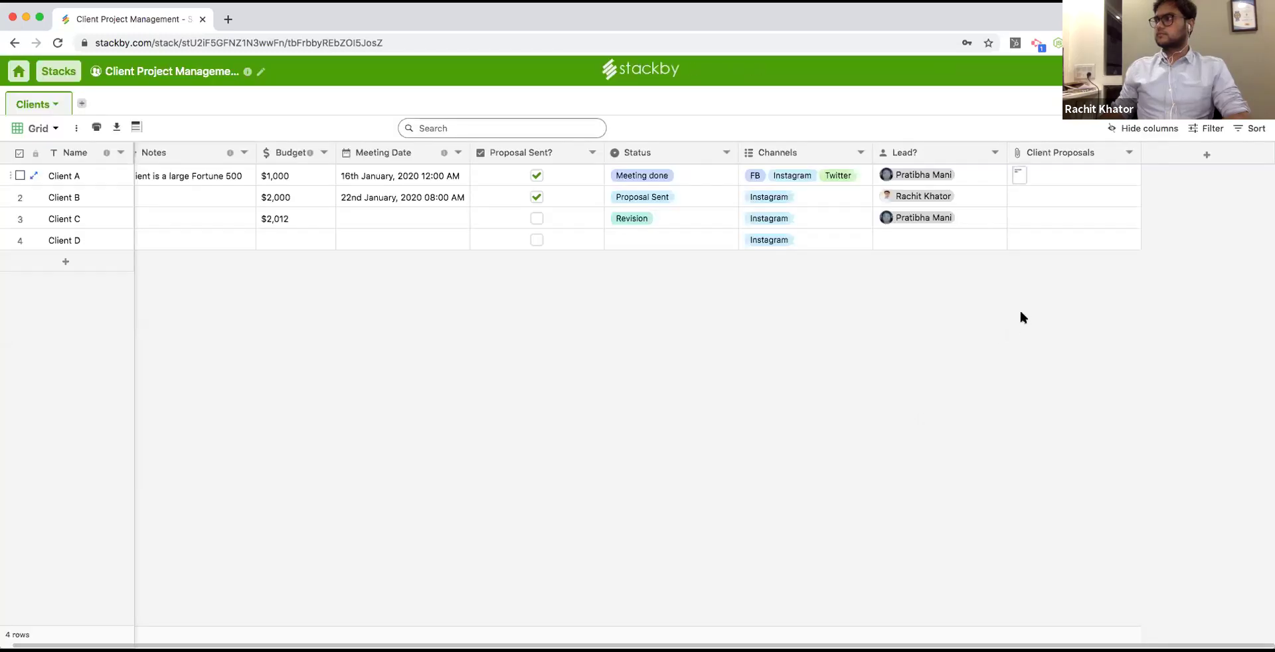
Preview the attached Example PDF.pdf, then close the preview.
left_click(1060, 180)
left_click(1035, 176)
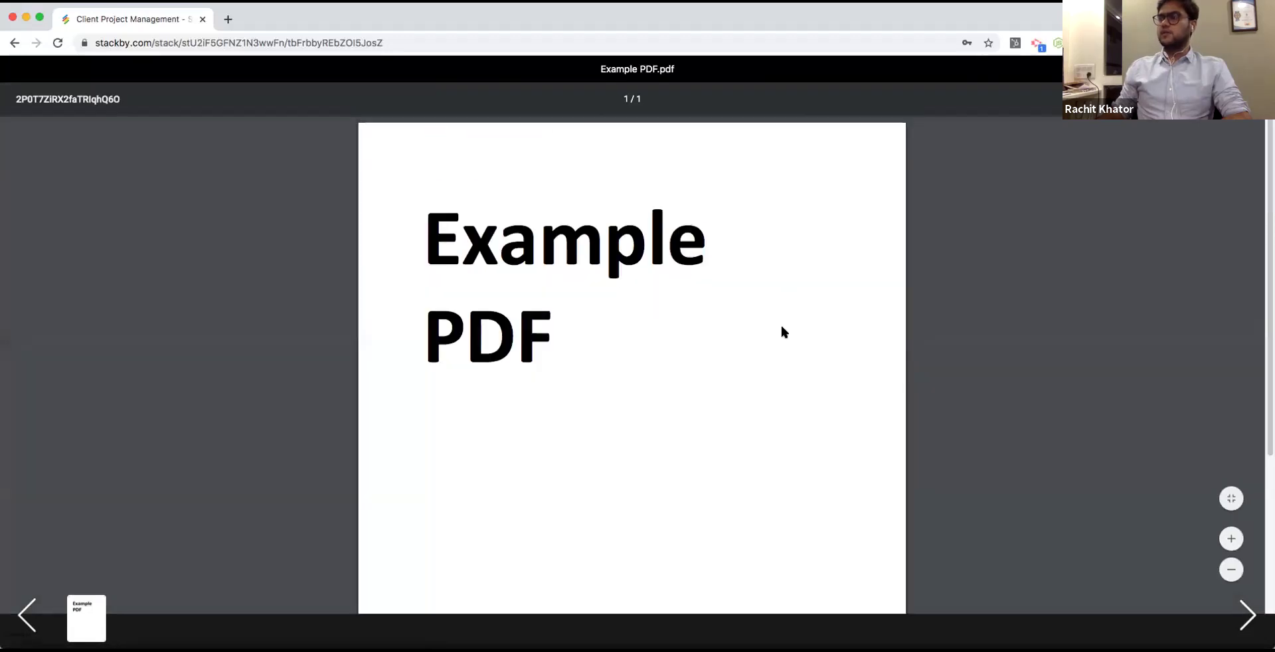
key("Escape")
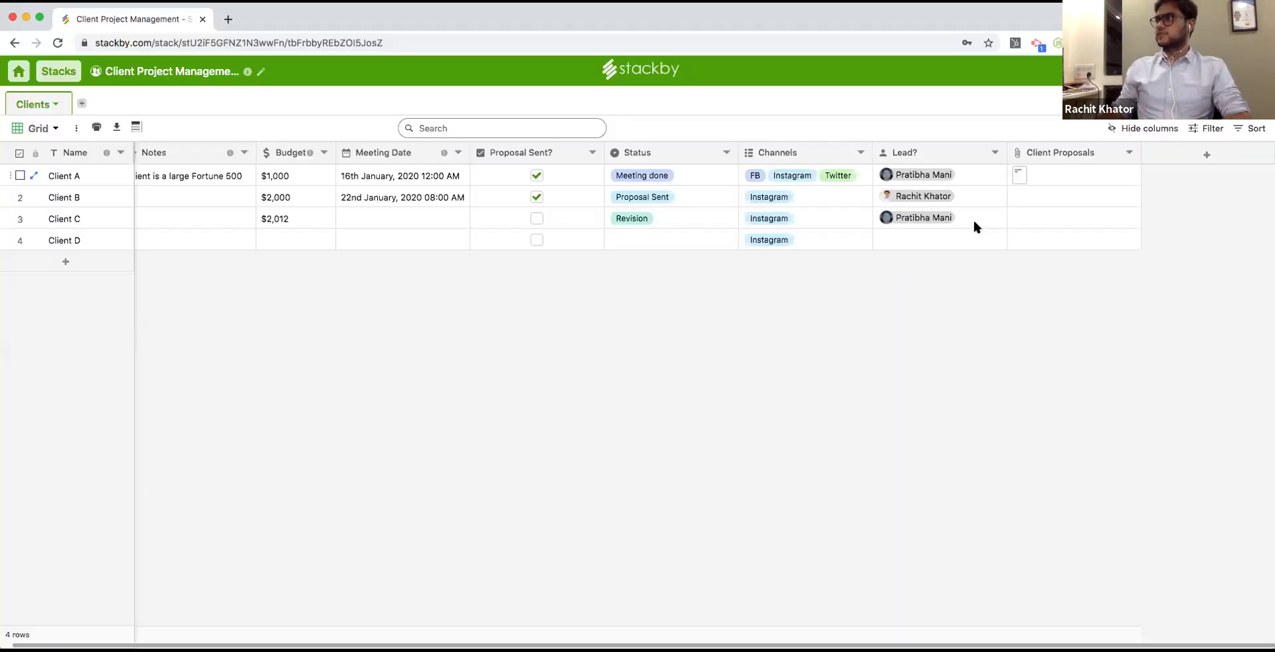
Add Column 9 after Client Proposals, keeping its default Short text type.
left_click(1057, 194)
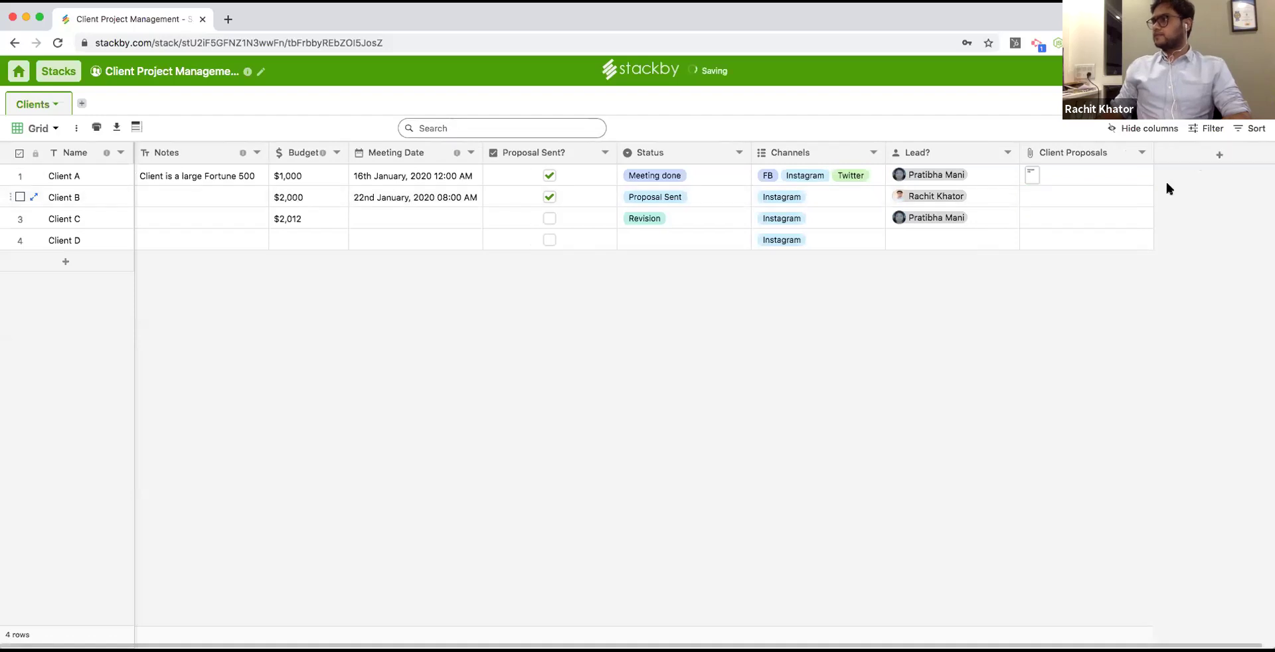
left_click(1167, 190)
left_click(1164, 196)
scroll(1106, 432, "down", 3)
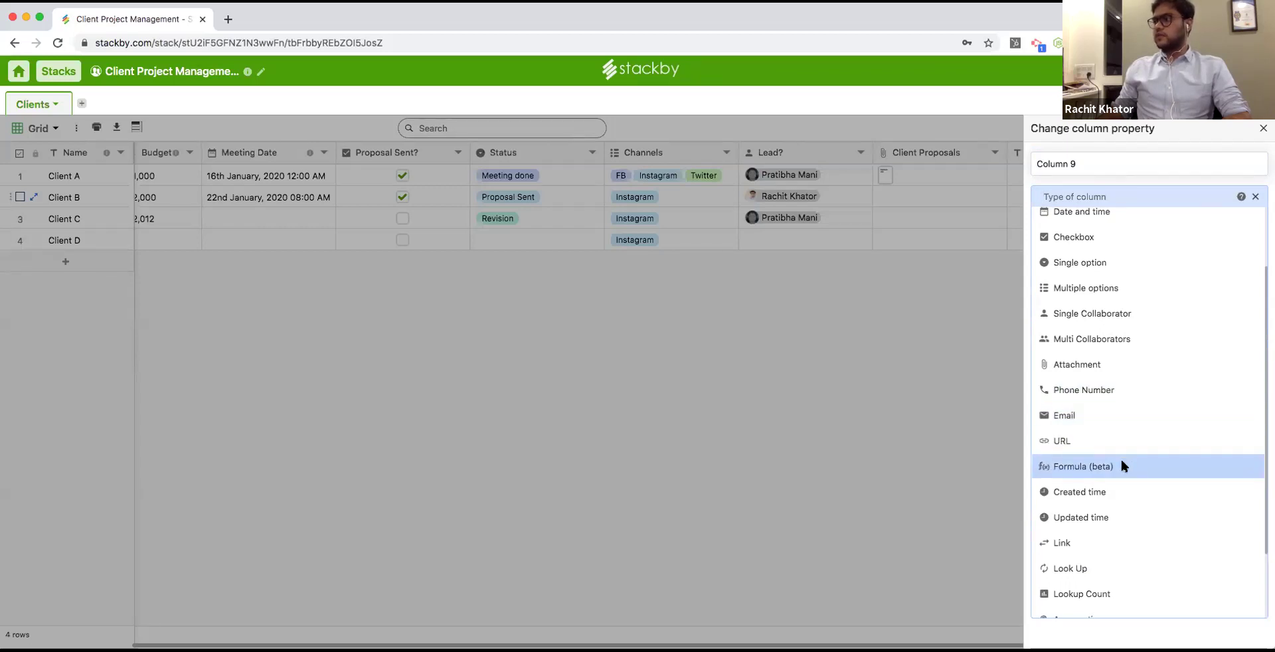
left_click(730, 391)
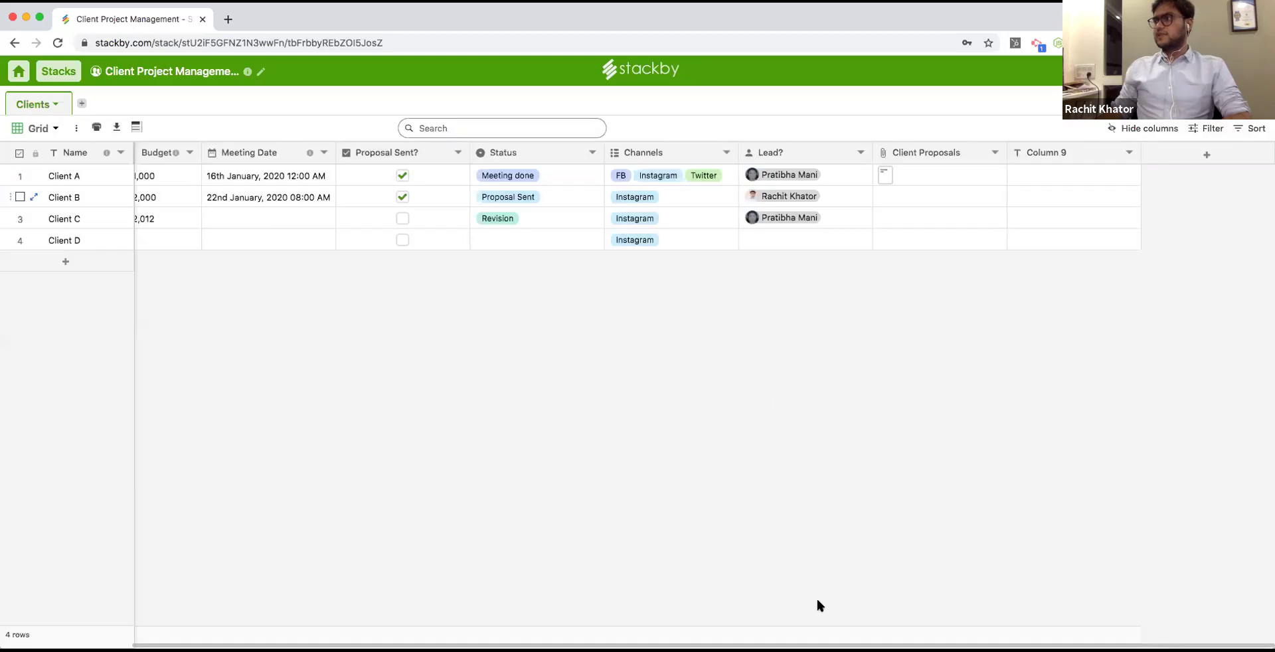
scroll(578, 618, "left", 3)
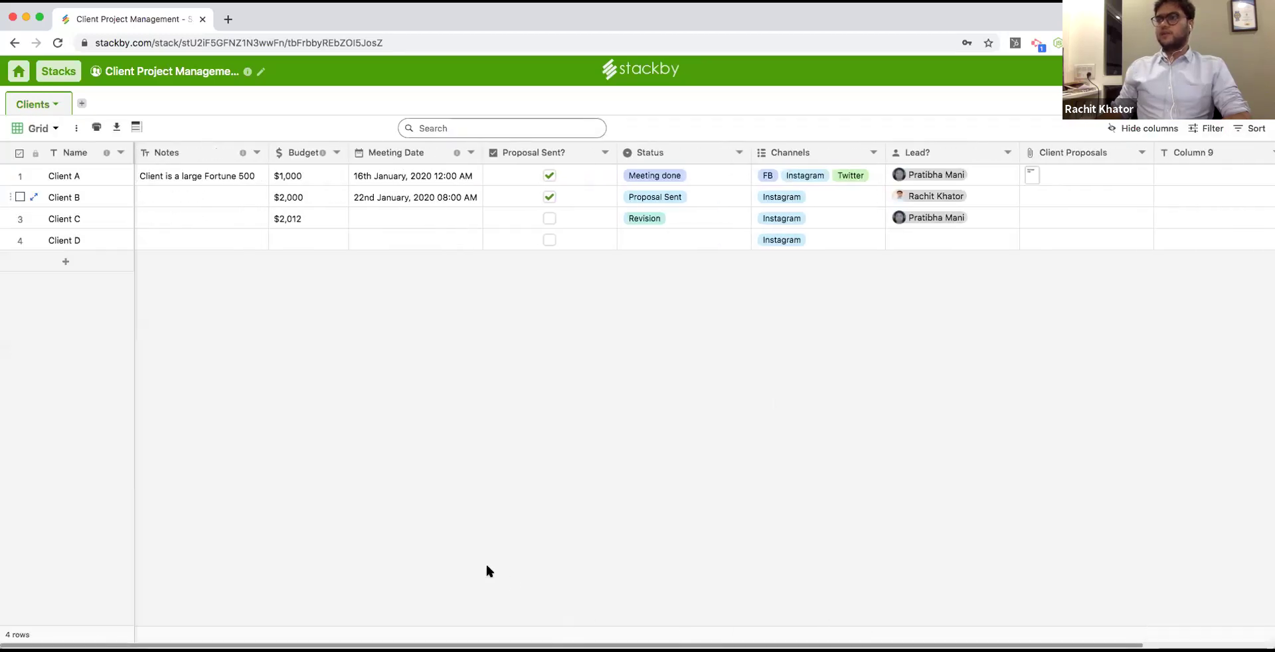
left_click(471, 153)
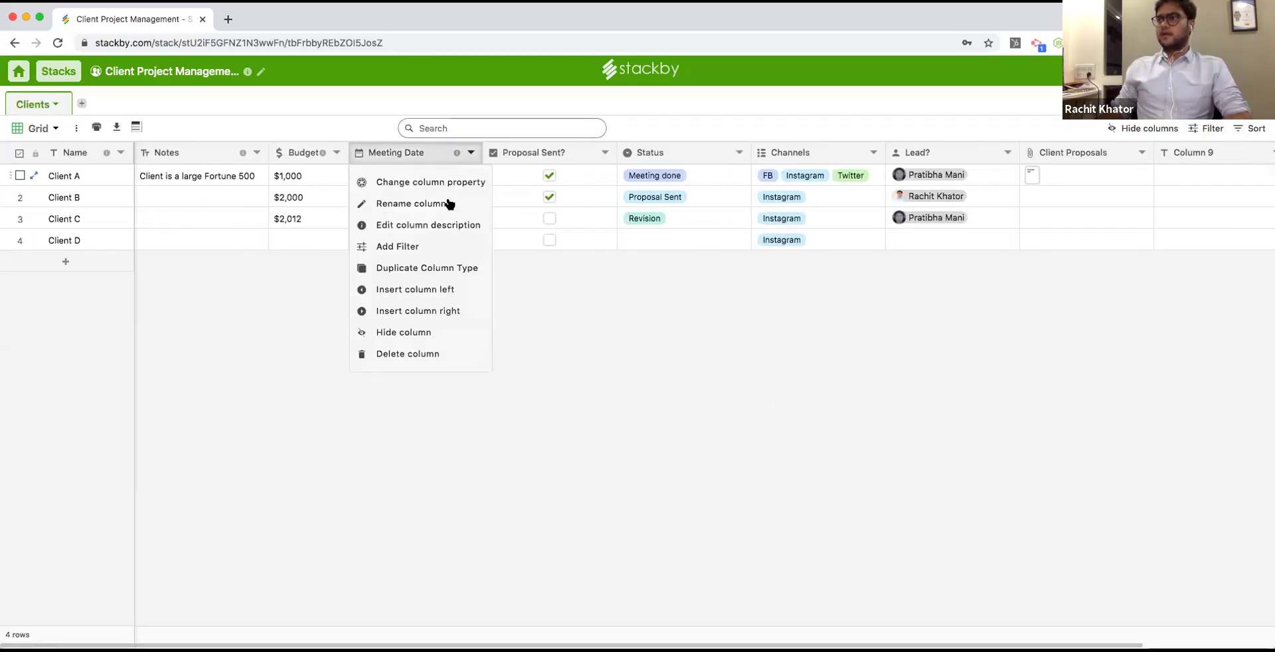
Insert a Spent column left of Meeting Date, number based with Currency format.
left_click(429, 289)
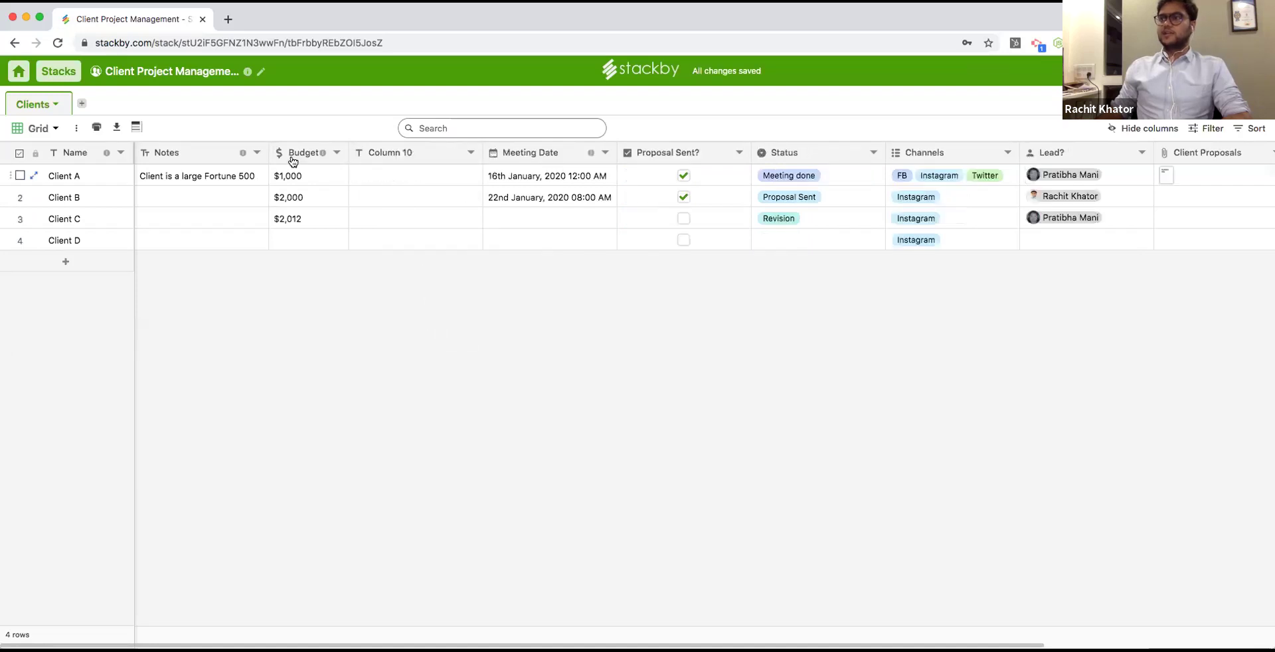
double_click(376, 153)
type("Spent")
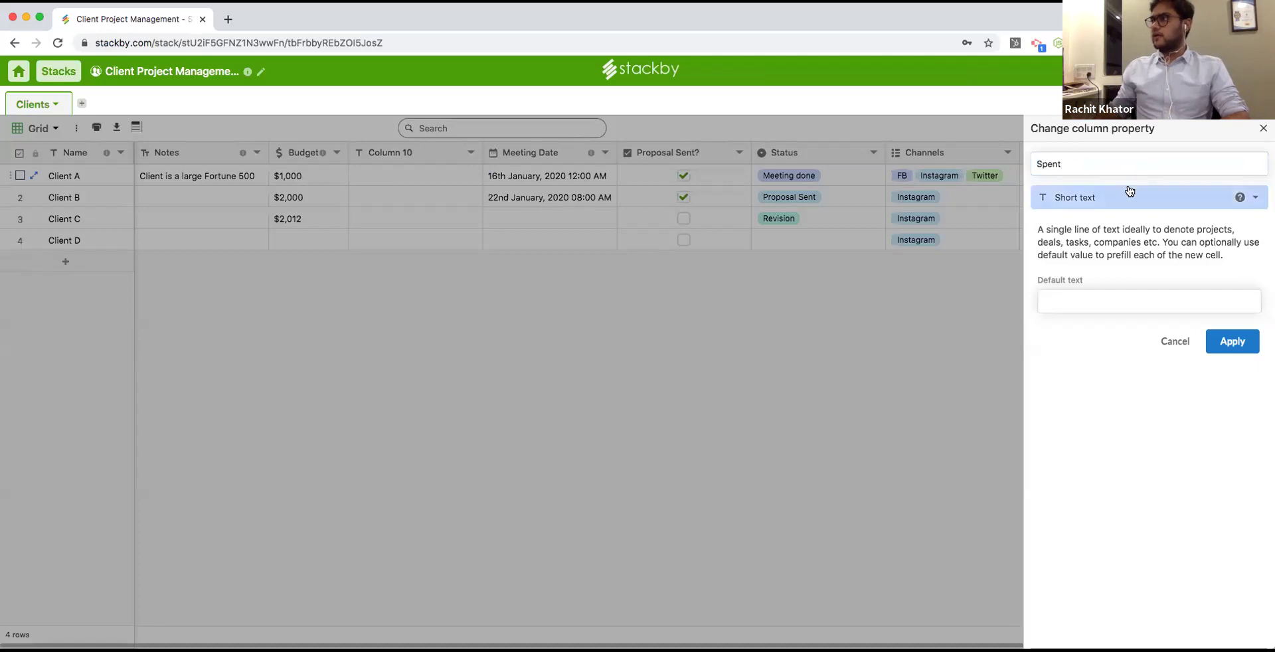
left_click(1129, 191)
left_click(1106, 267)
left_click(1100, 288)
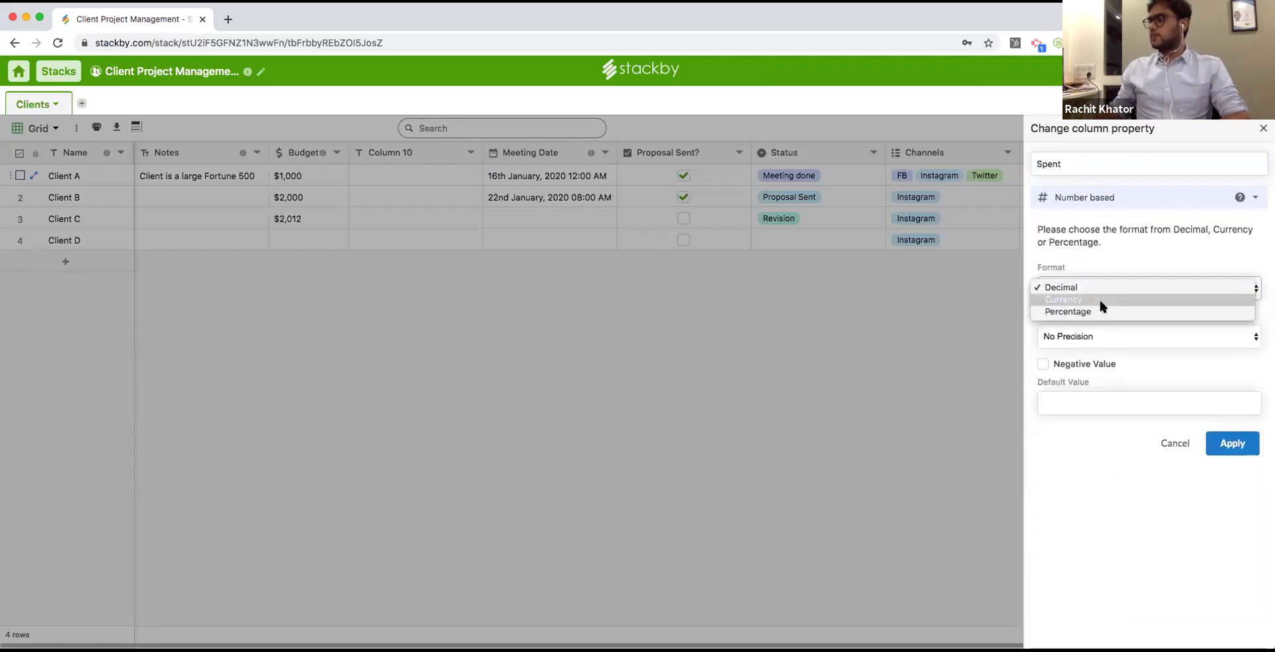
left_click(1100, 300)
left_click(1222, 490)
Enter Spent amounts 500, 400 and 1212 for Clients A, B and C.
left_click(401, 177)
type("500")
key("Return")
type("400")
key("Return")
type("12121")
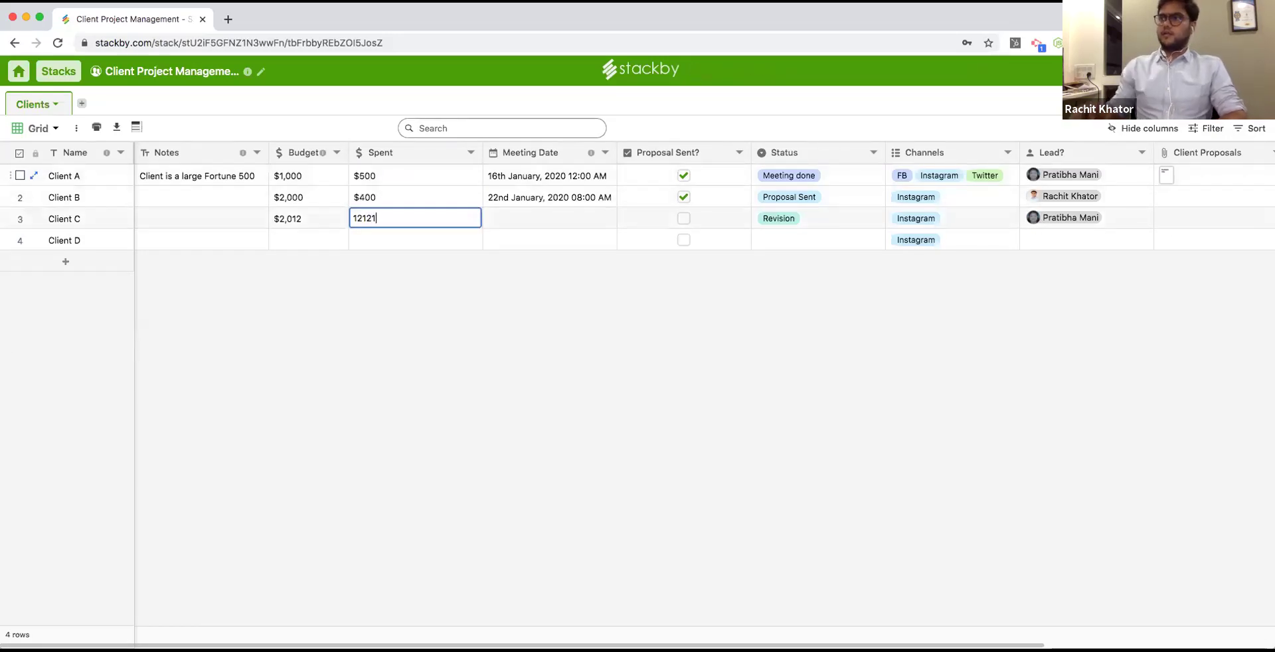
key("BackSpace")
left_click(401, 175)
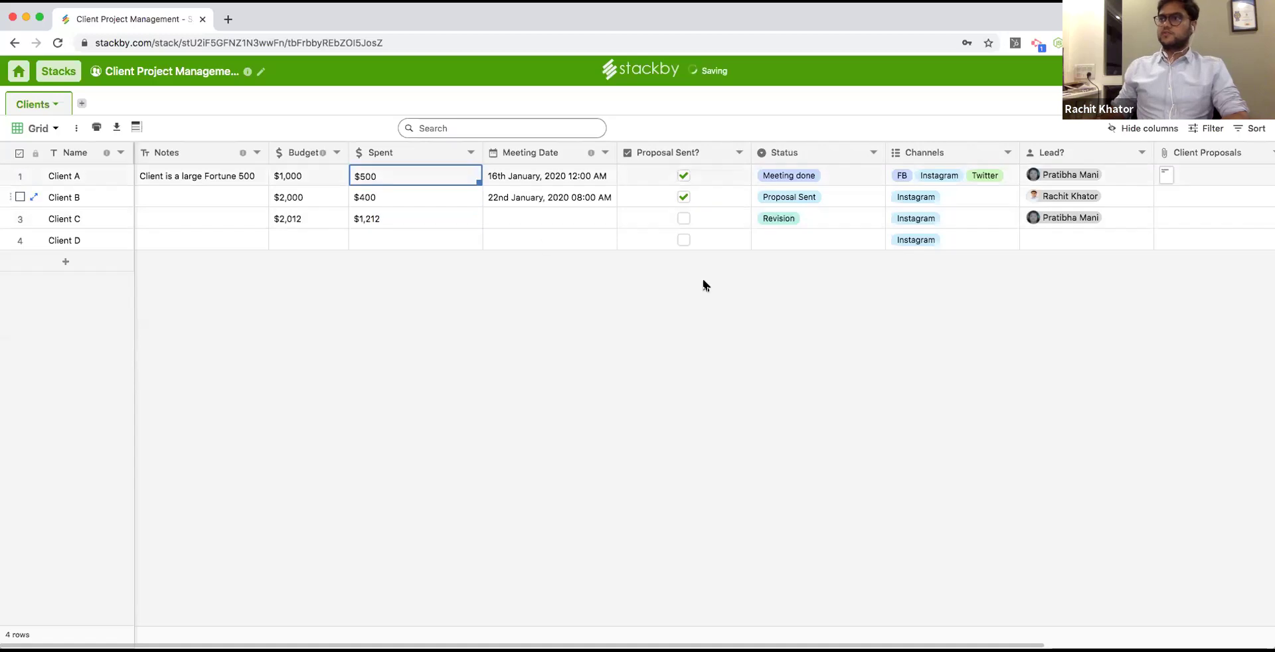
left_click(605, 152)
Insert a Budget Left formula column computing Budget-Spent, formatted as currency.
left_click(587, 289)
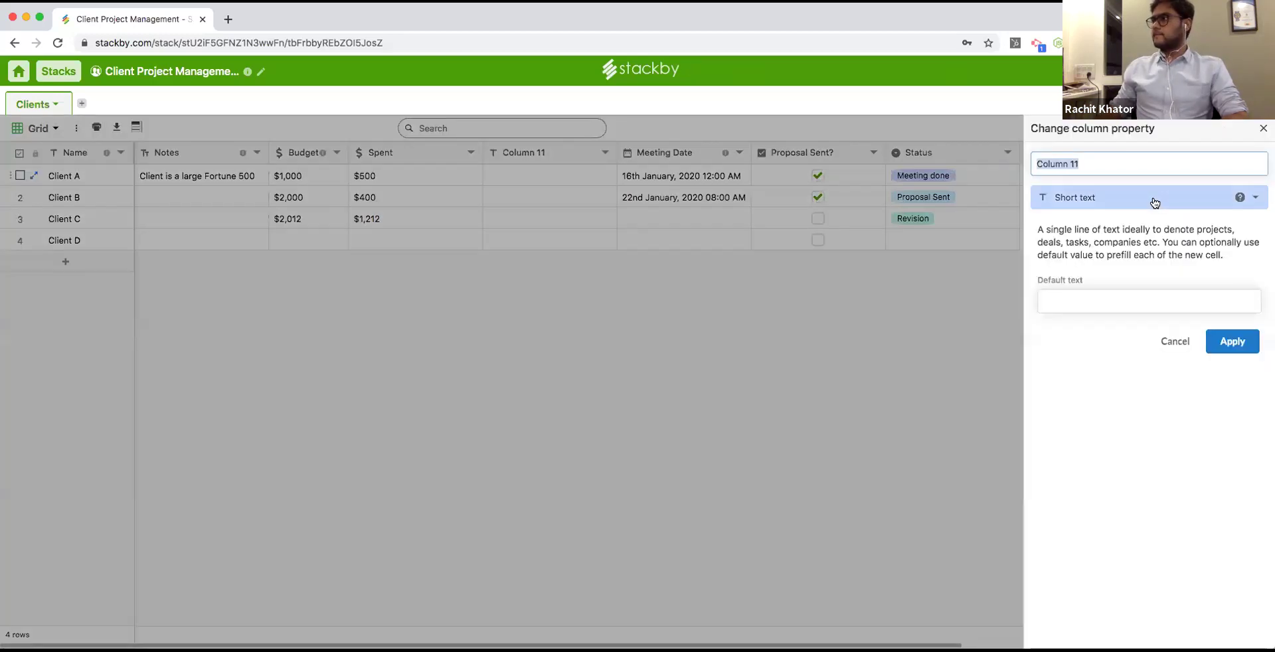
left_click(1153, 198)
scroll(1133, 465, "down", 2)
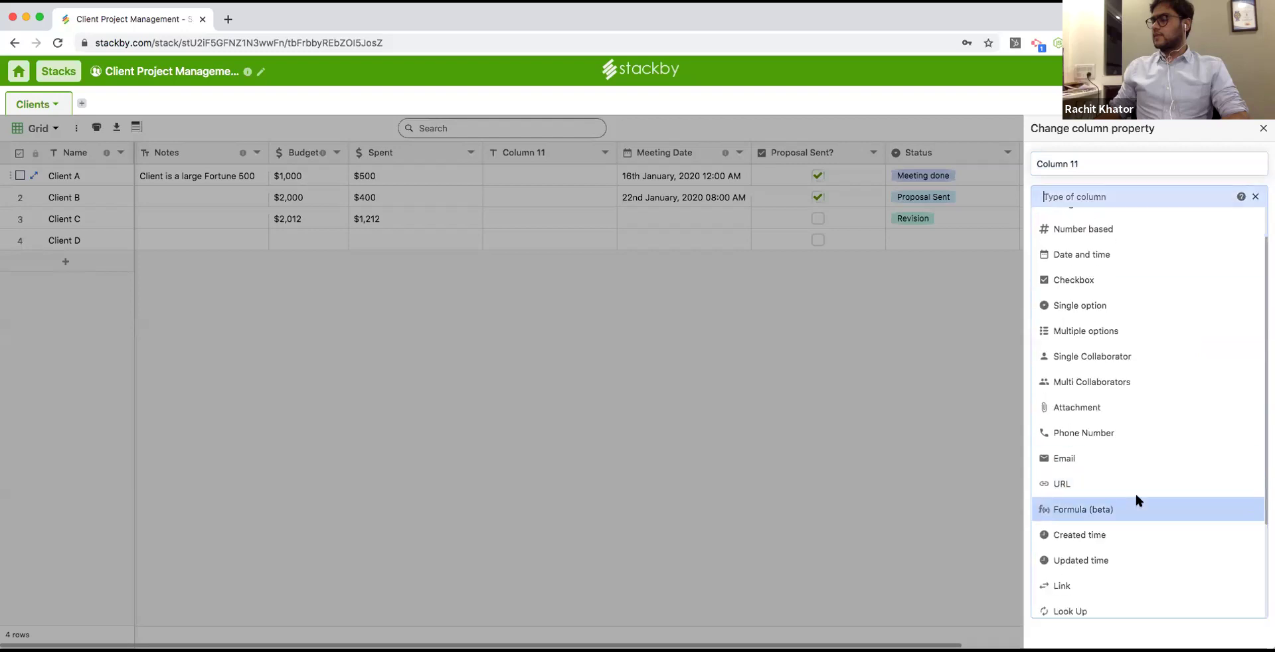
left_click(1134, 506)
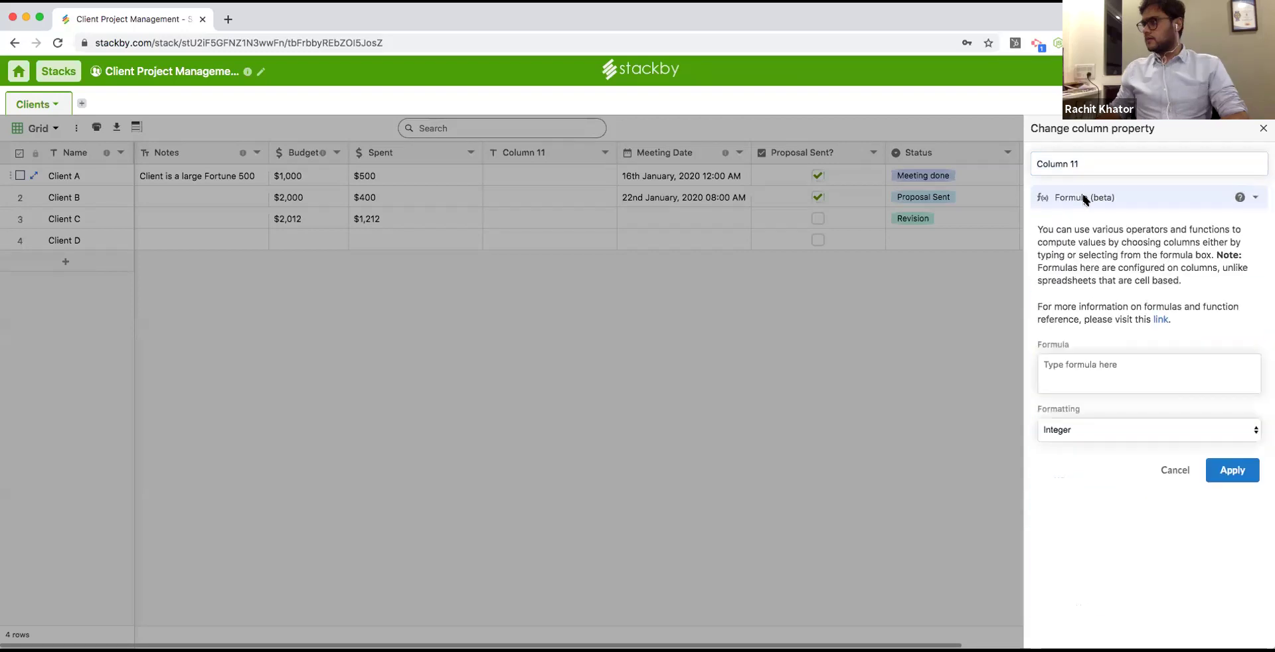
type("Budget Left")
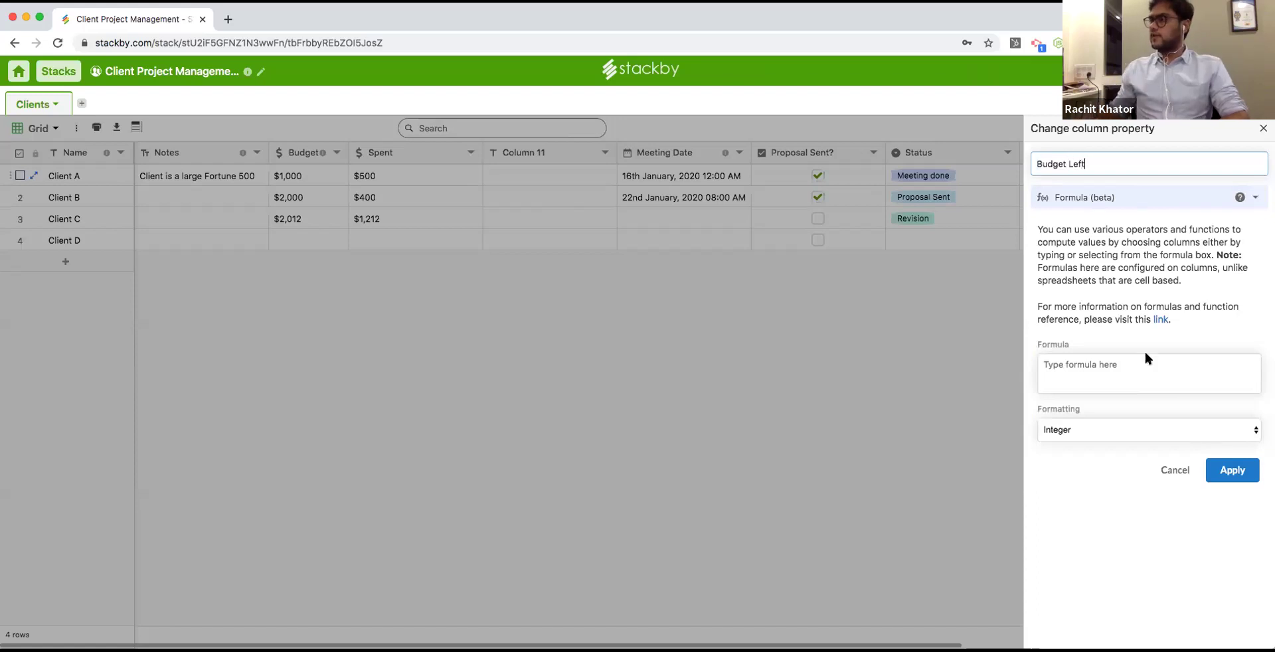
left_click(1133, 378)
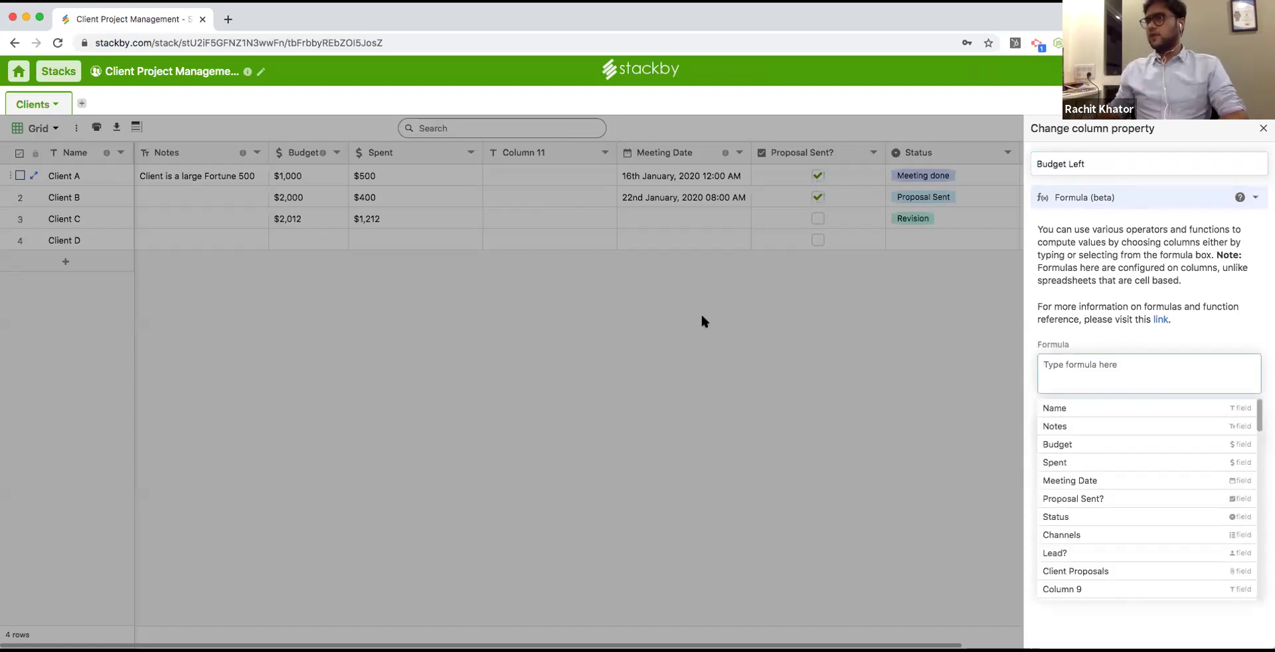
left_click(1092, 445)
type("-")
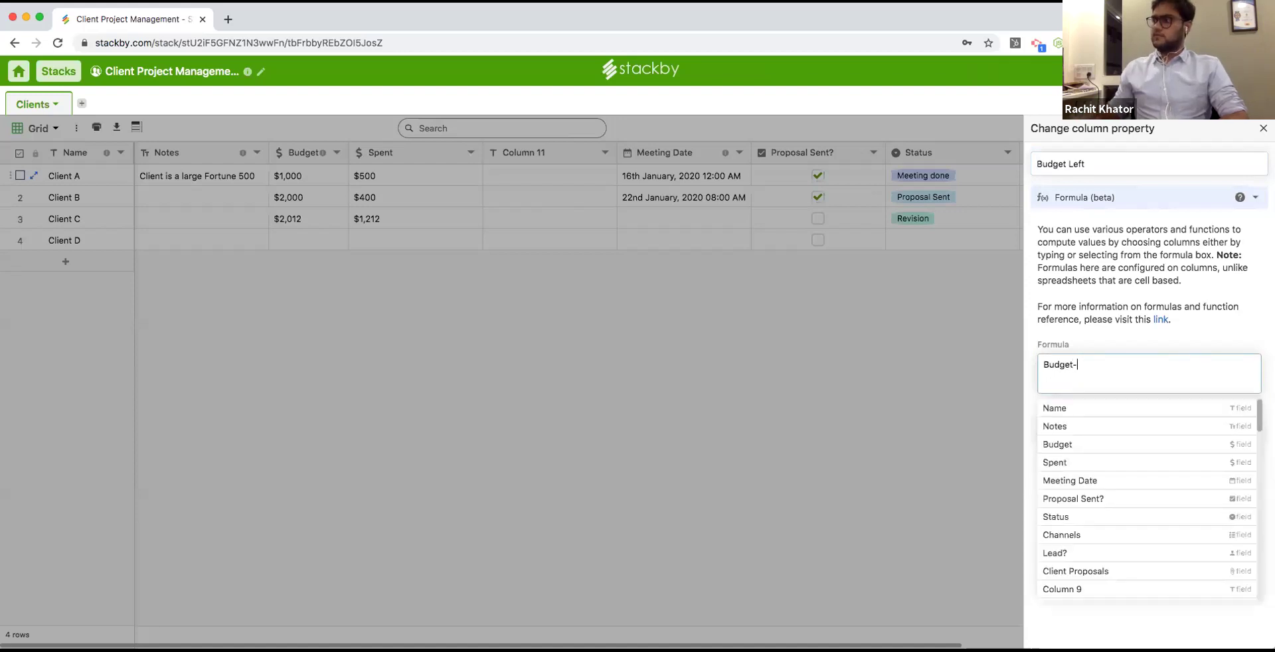
left_click(1103, 462)
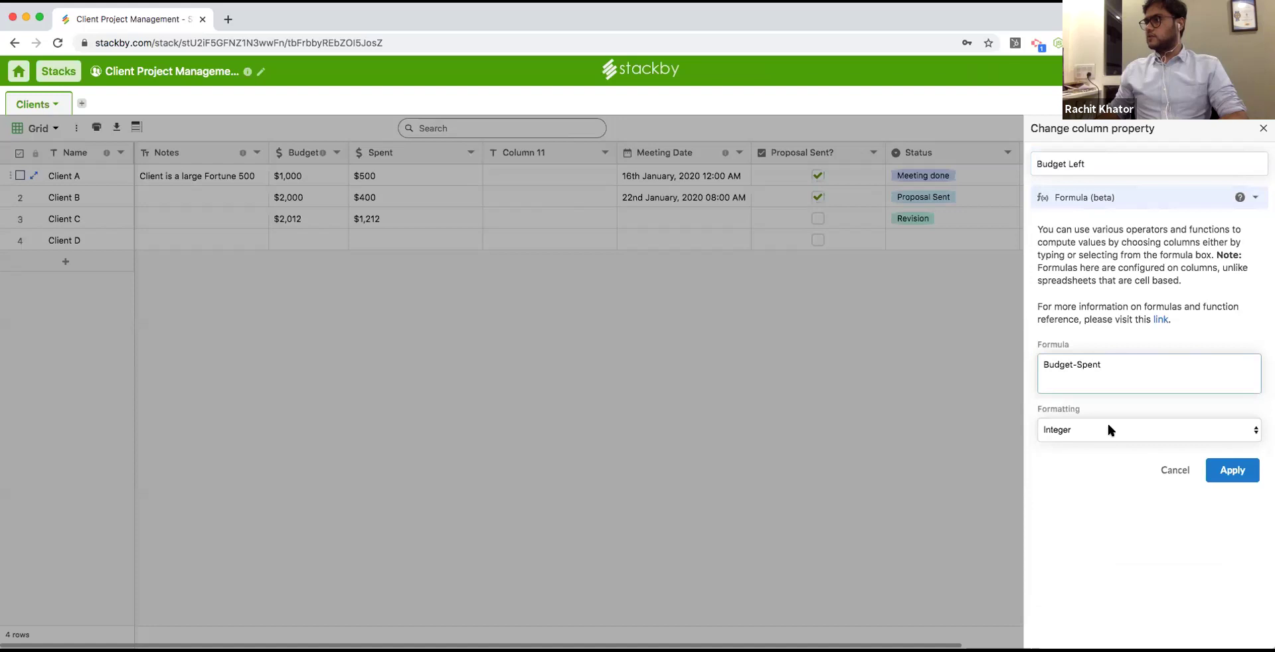
left_click(1108, 430)
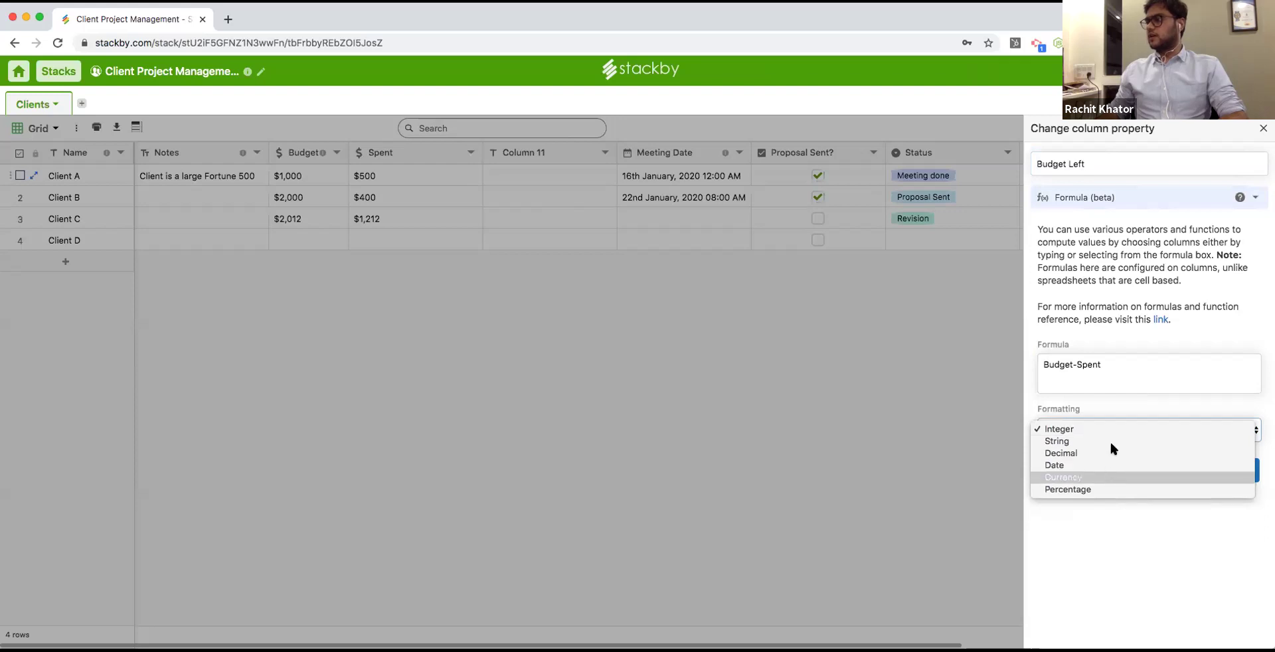
left_click(1102, 477)
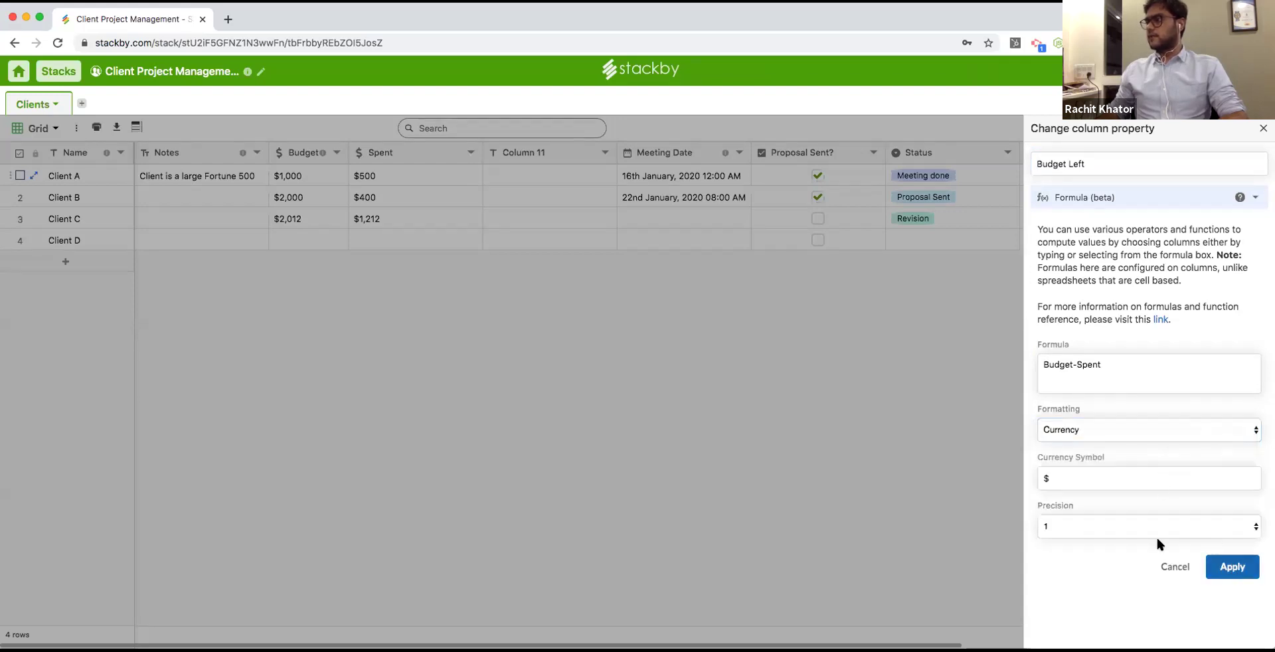
left_click(1232, 566)
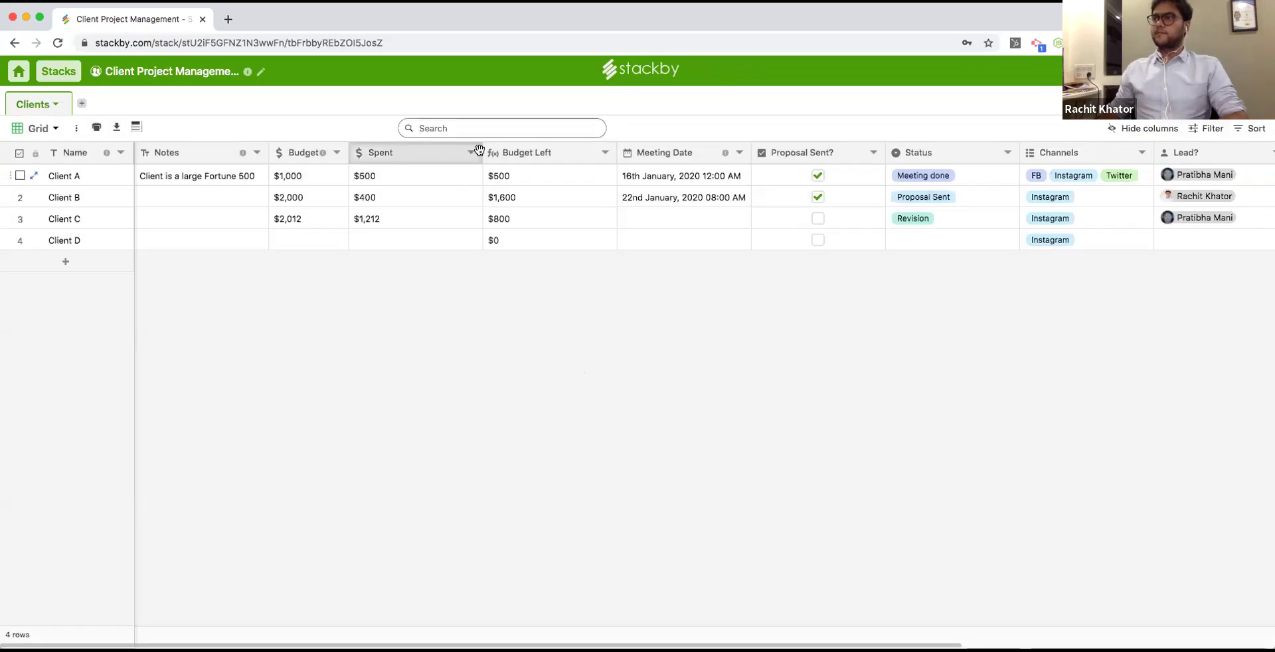
Enter Client D's Budget 121215 and Spent 1212, and narrow the Spent and Budget Left columns.
left_click_drag(481, 150, 438, 150)
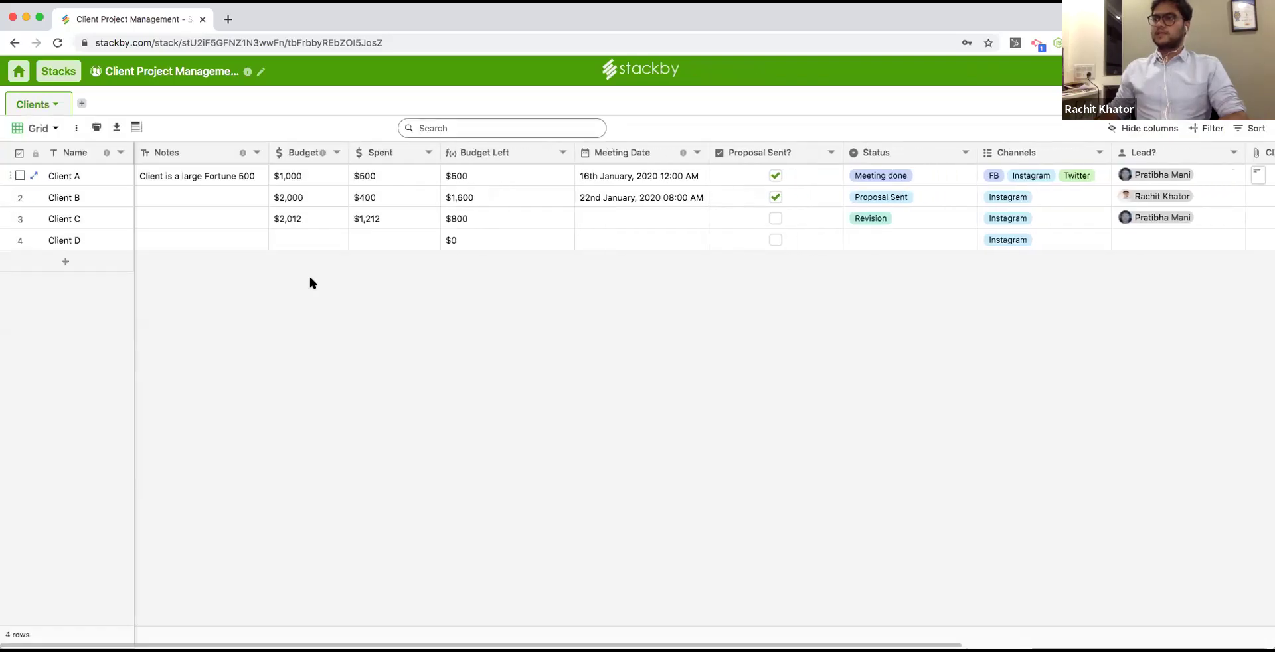
left_click(299, 239)
type("121215")
left_click(366, 244)
type("1212")
key("Return")
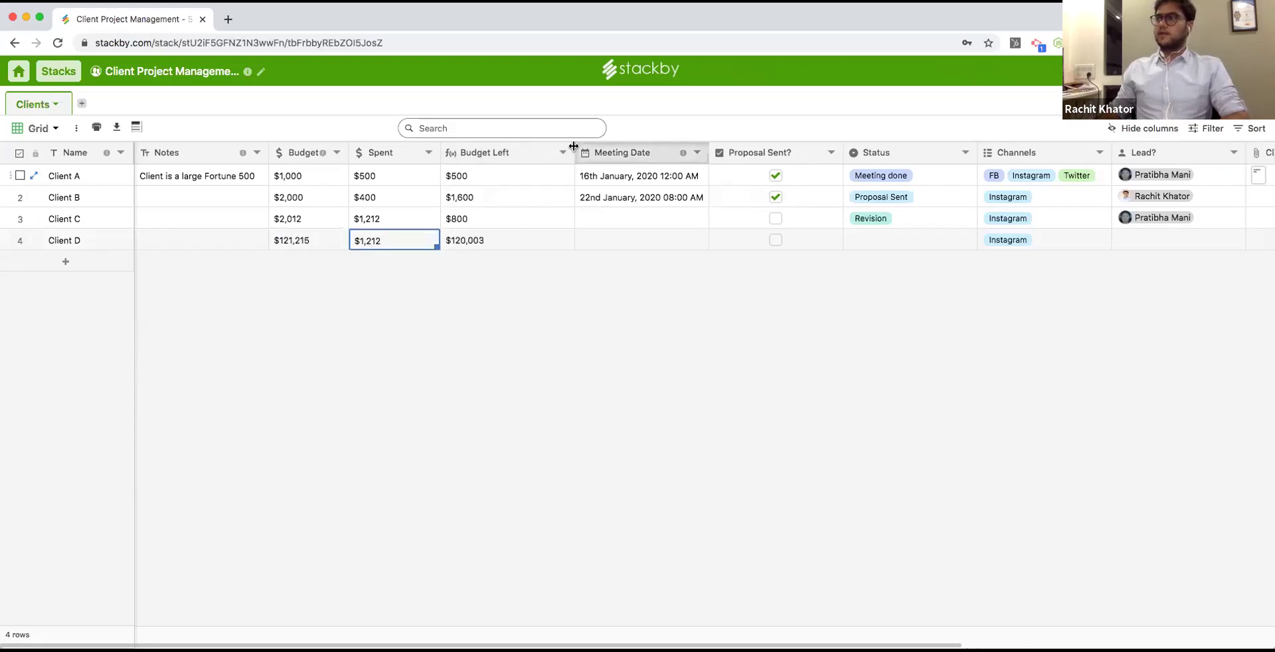
left_click_drag(572, 146, 538, 149)
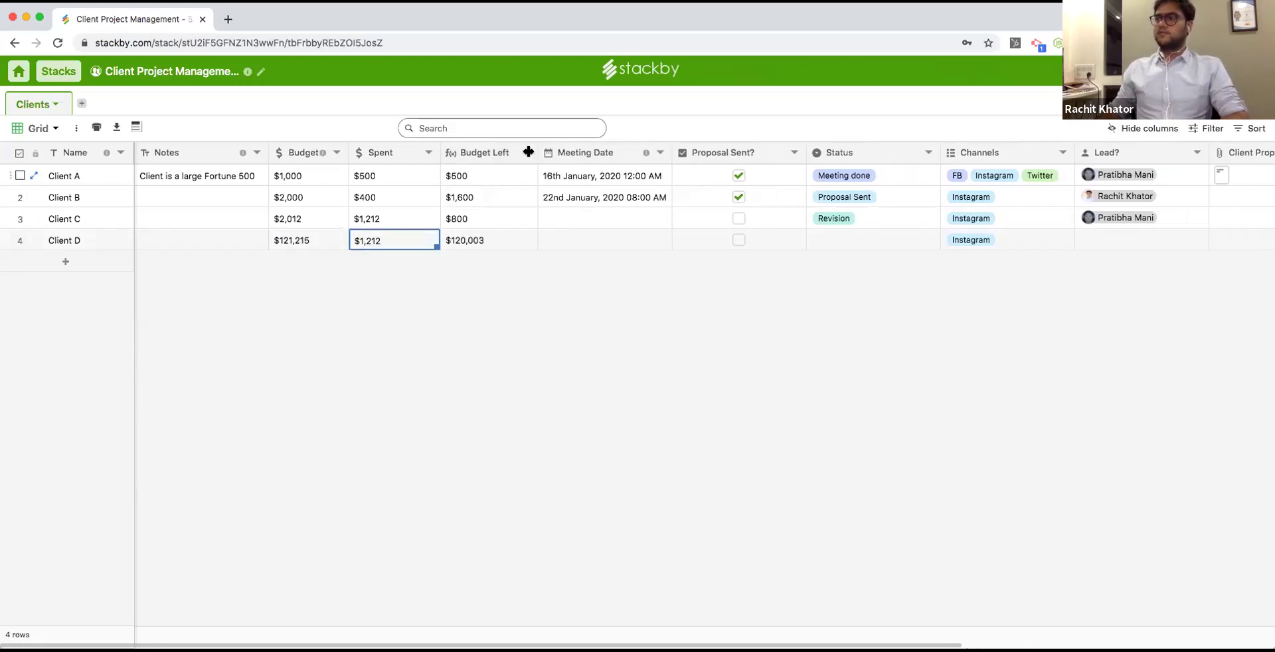
scroll(634, 605, "right", 10)
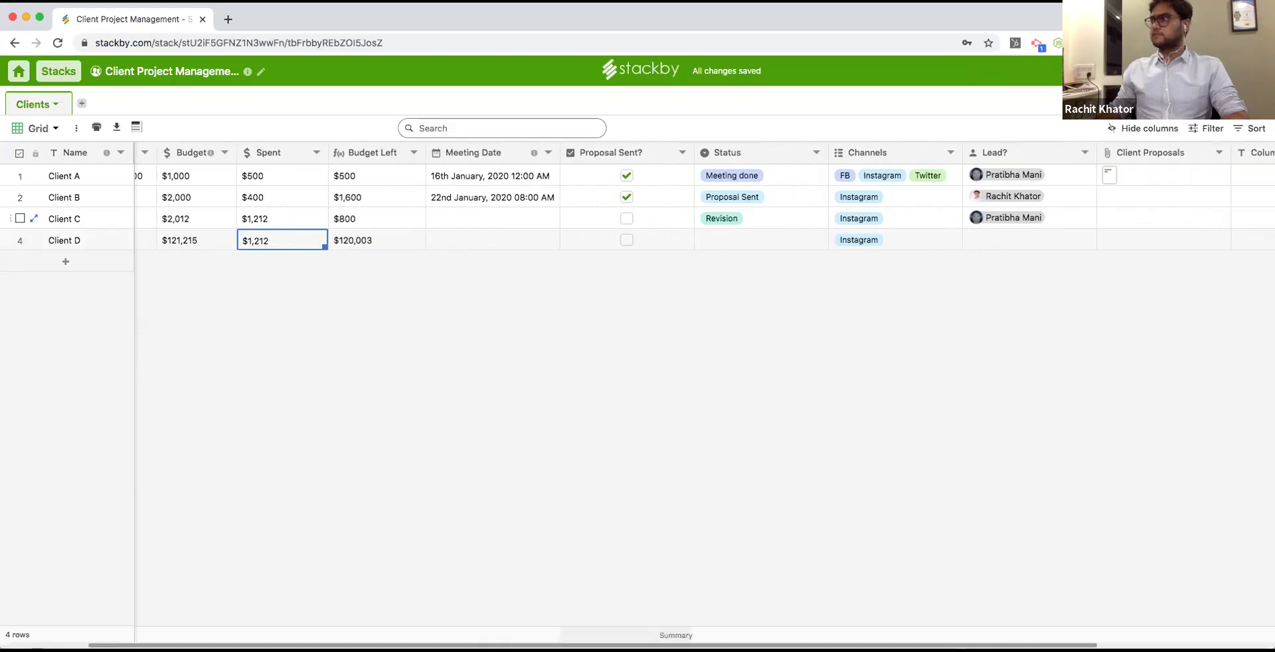
scroll(635, 606, "left", 10)
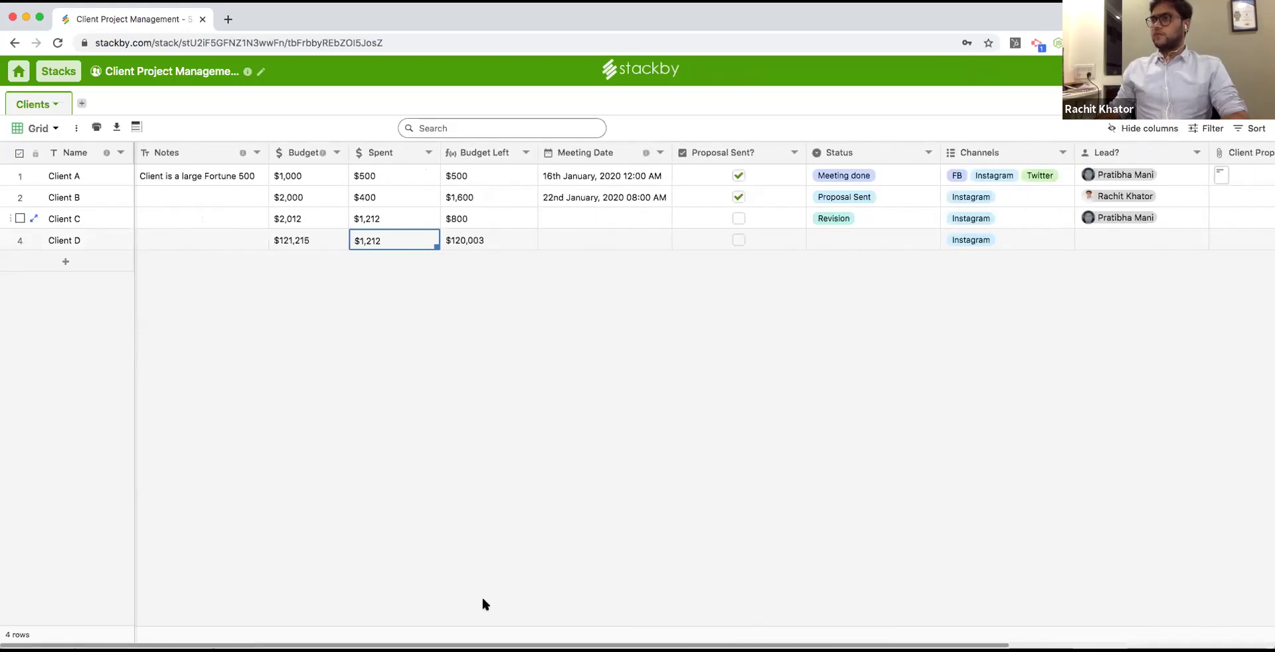
scroll(483, 603, "right", 9)
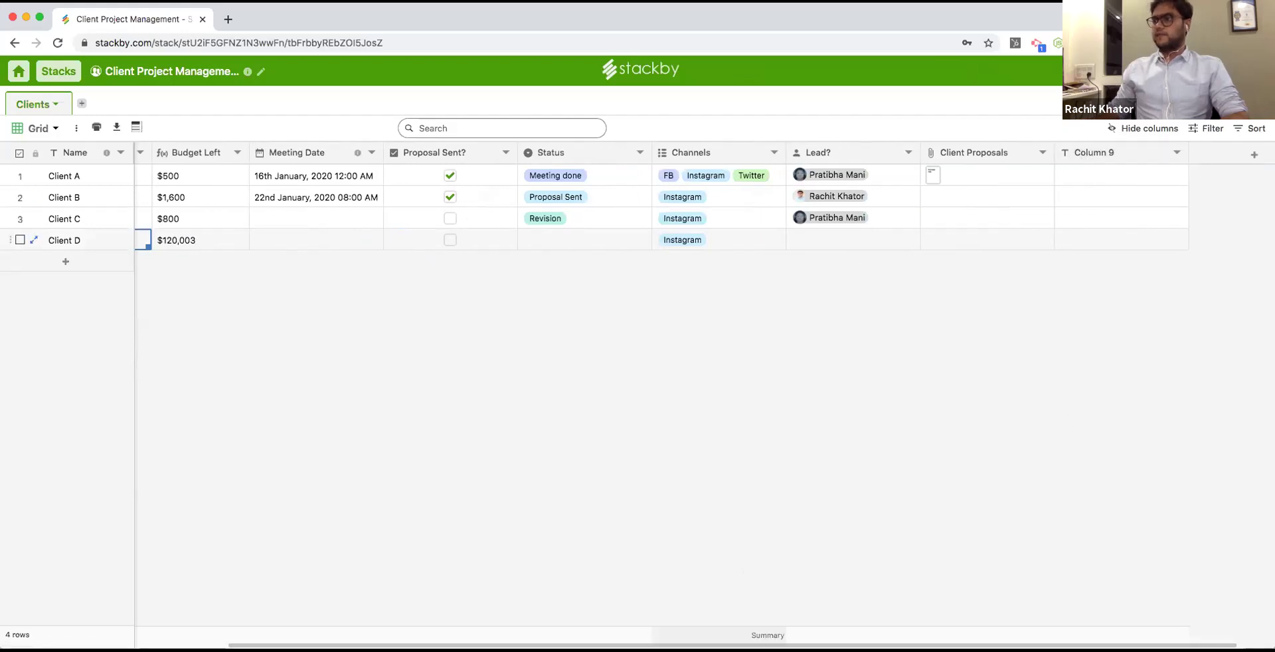
Turn Column 9 into an Updated time column named 'Last Updated' with Friendly dates and time included.
double_click(1084, 147)
left_click(1082, 193)
scroll(1128, 498, "down", 5)
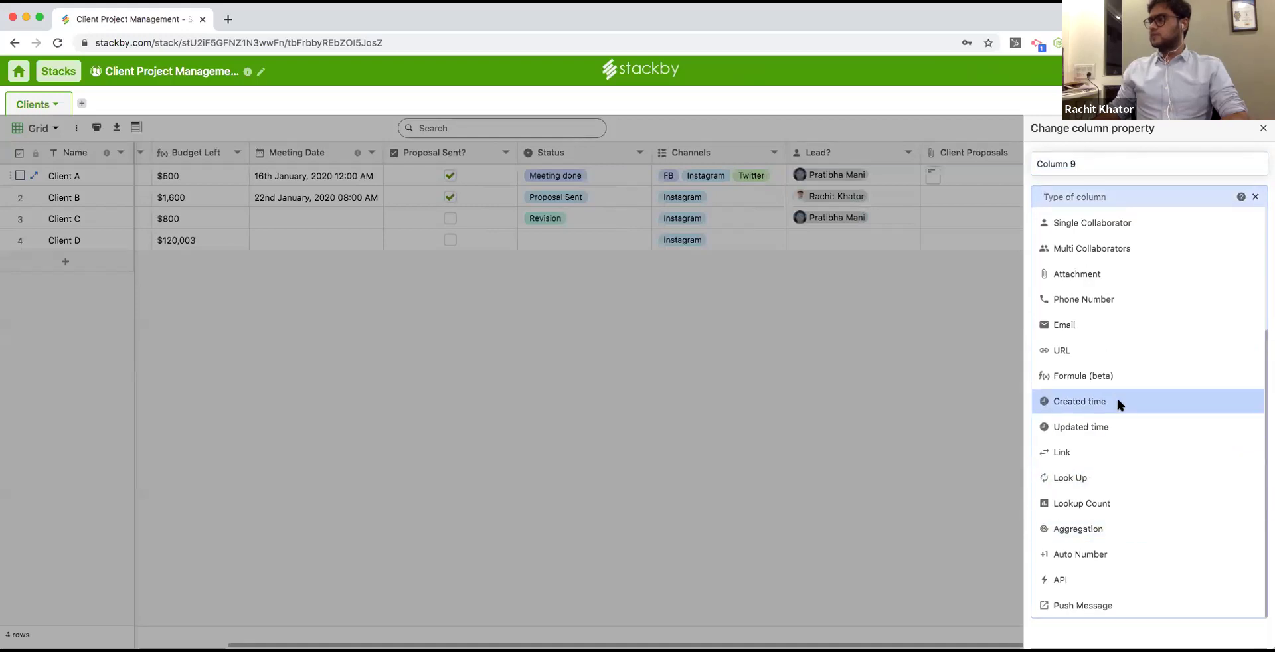
left_click(1115, 432)
left_click(1105, 163)
type("Last Updated")
left_click(1117, 277)
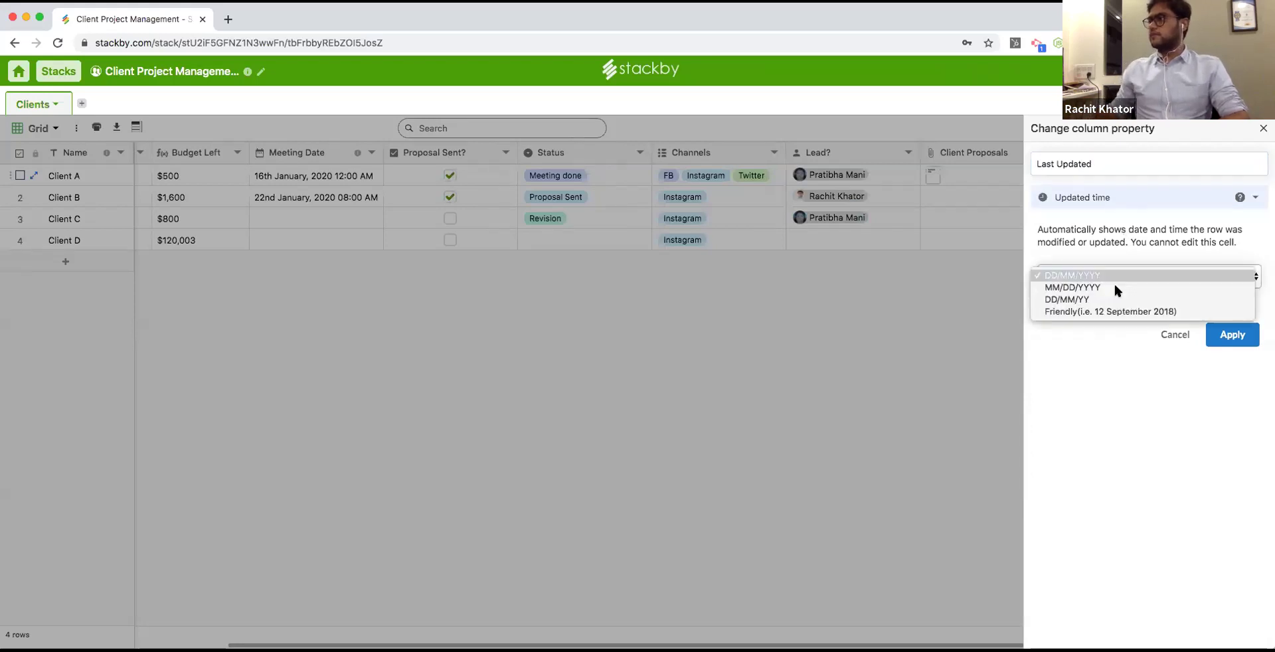
left_click(1121, 311)
left_click(1075, 303)
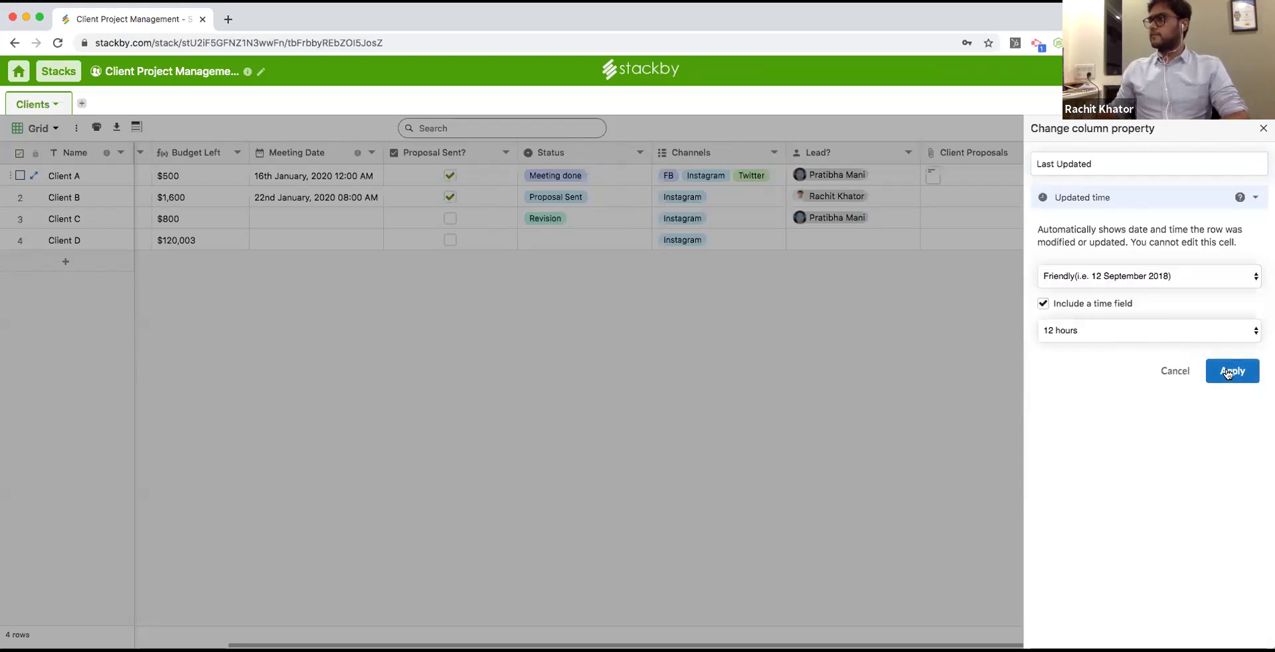
left_click(1232, 372)
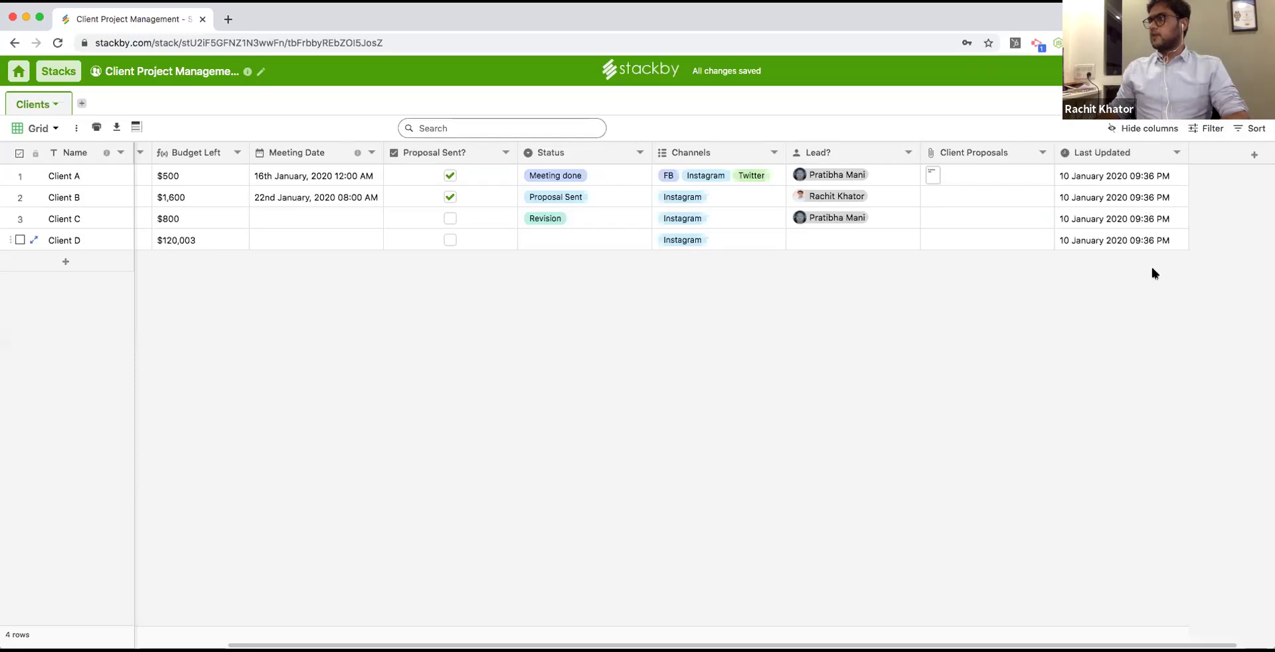
Add blank rows 5 and 6, confirm their Last Updated times can't be edited, and scroll back left.
left_click(1151, 246)
left_click(86, 261)
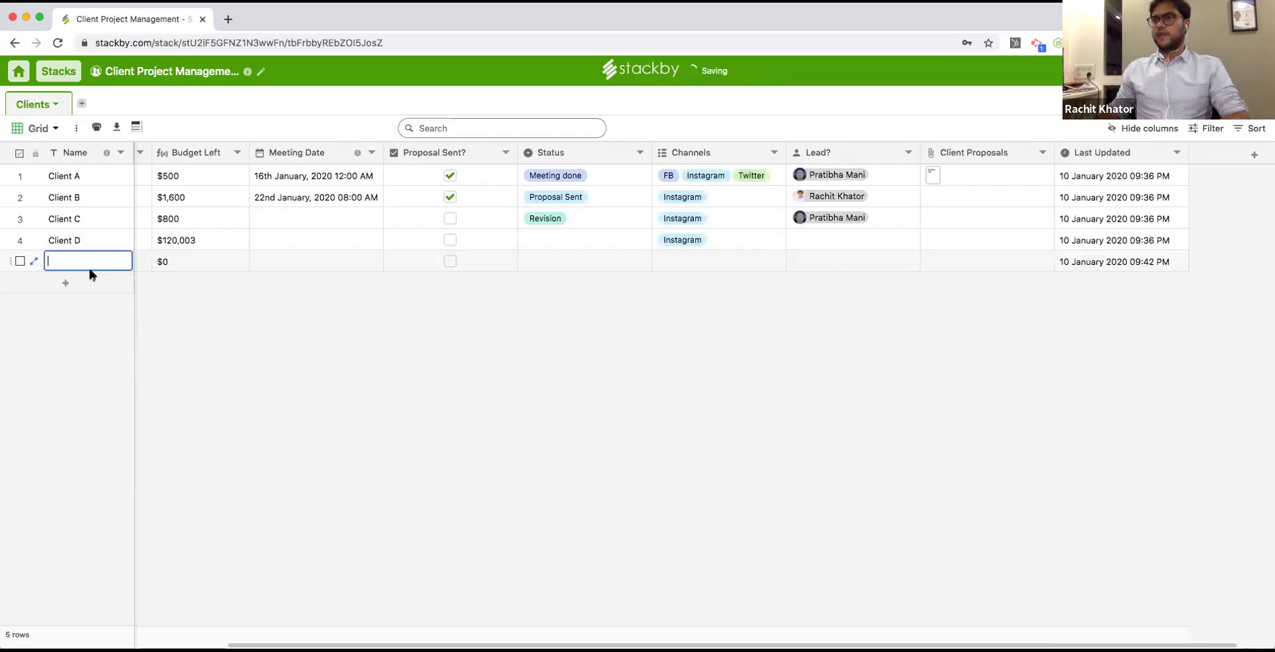
left_click(92, 283)
left_click(1101, 286)
double_click(1108, 260)
left_click(1102, 241)
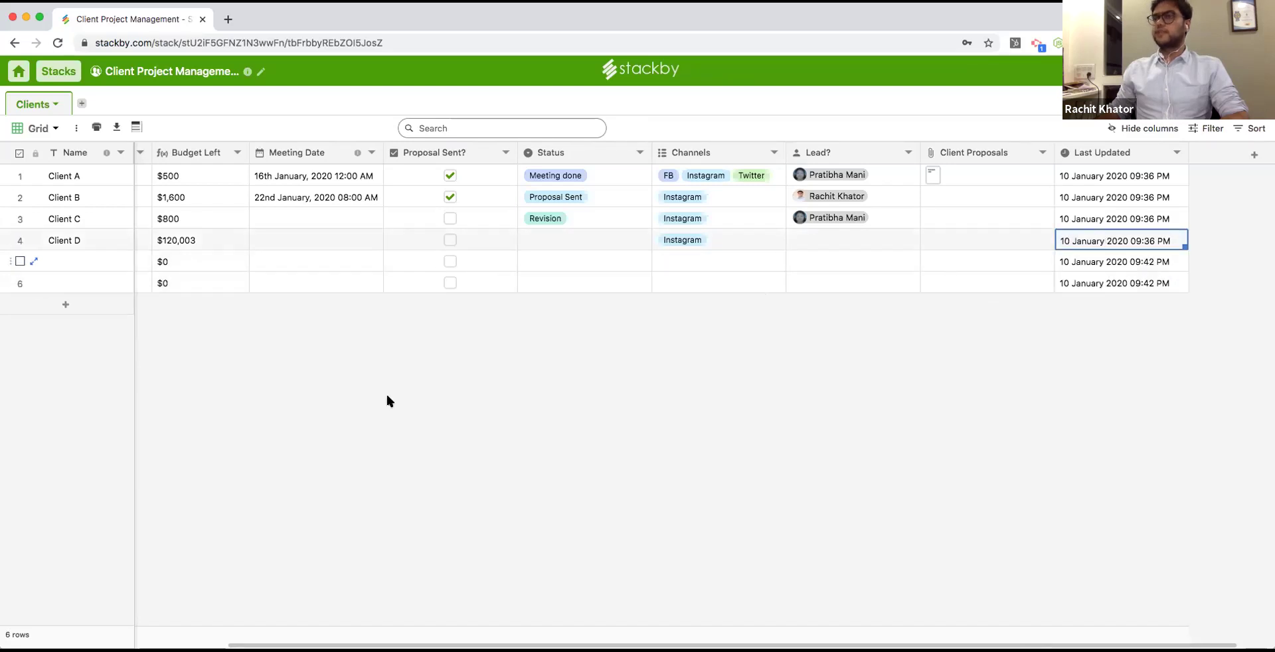
left_click_drag(472, 645, 130, 603)
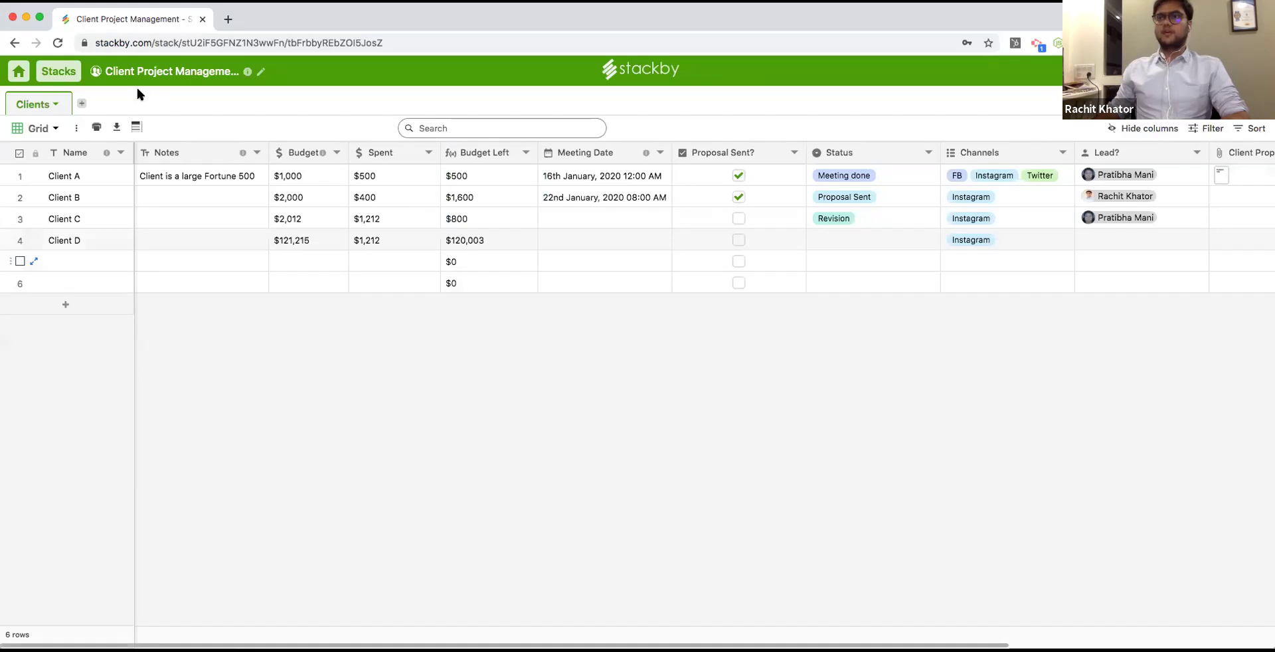
Import the Campaigns spreadsheet from the Test folder as a new table.
left_click(82, 104)
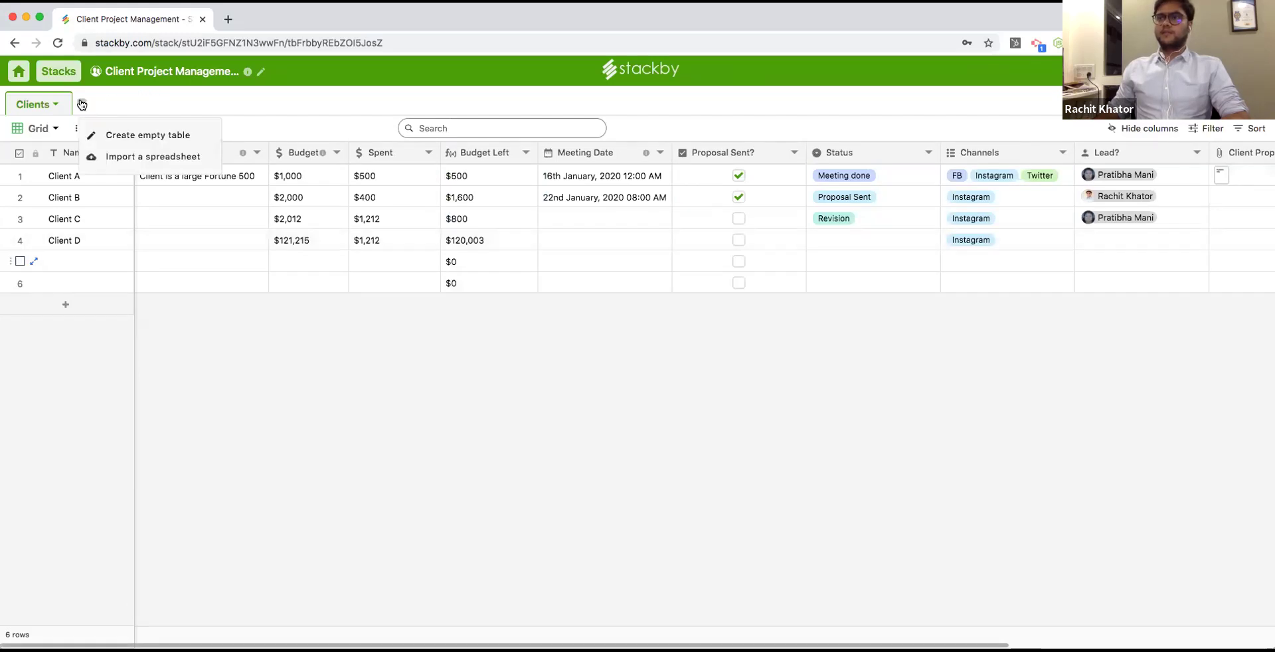
left_click(138, 158)
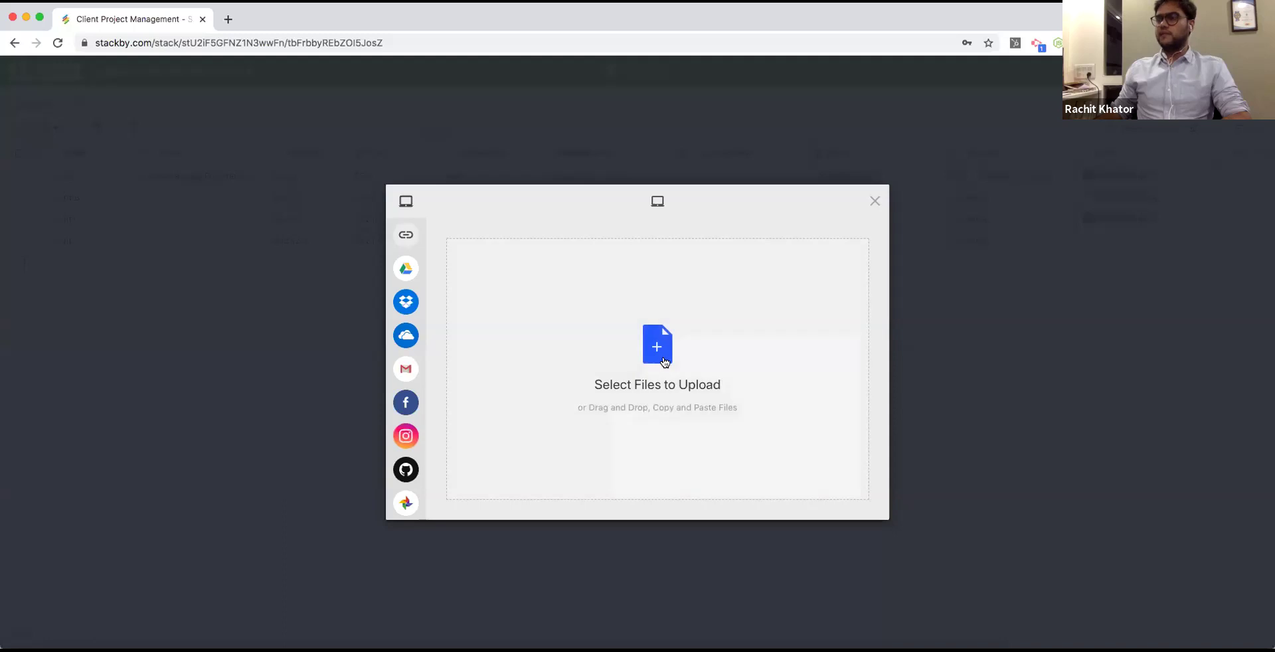
left_click(791, 340)
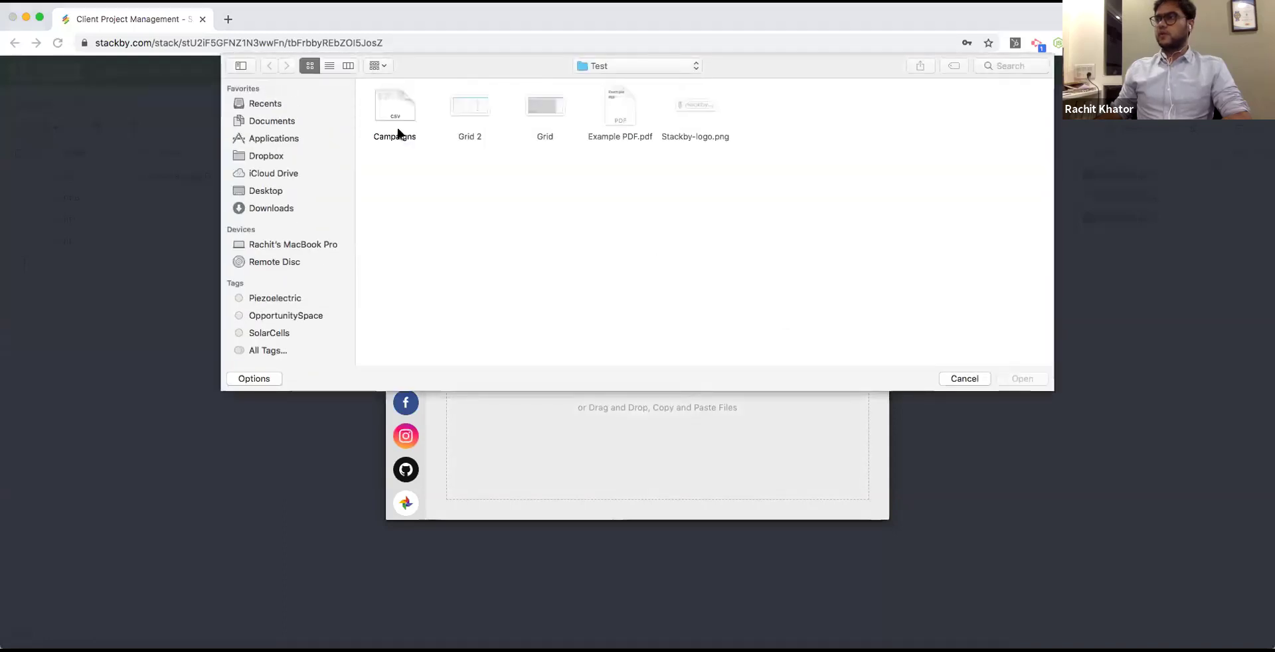
left_click(398, 131)
left_click(1020, 380)
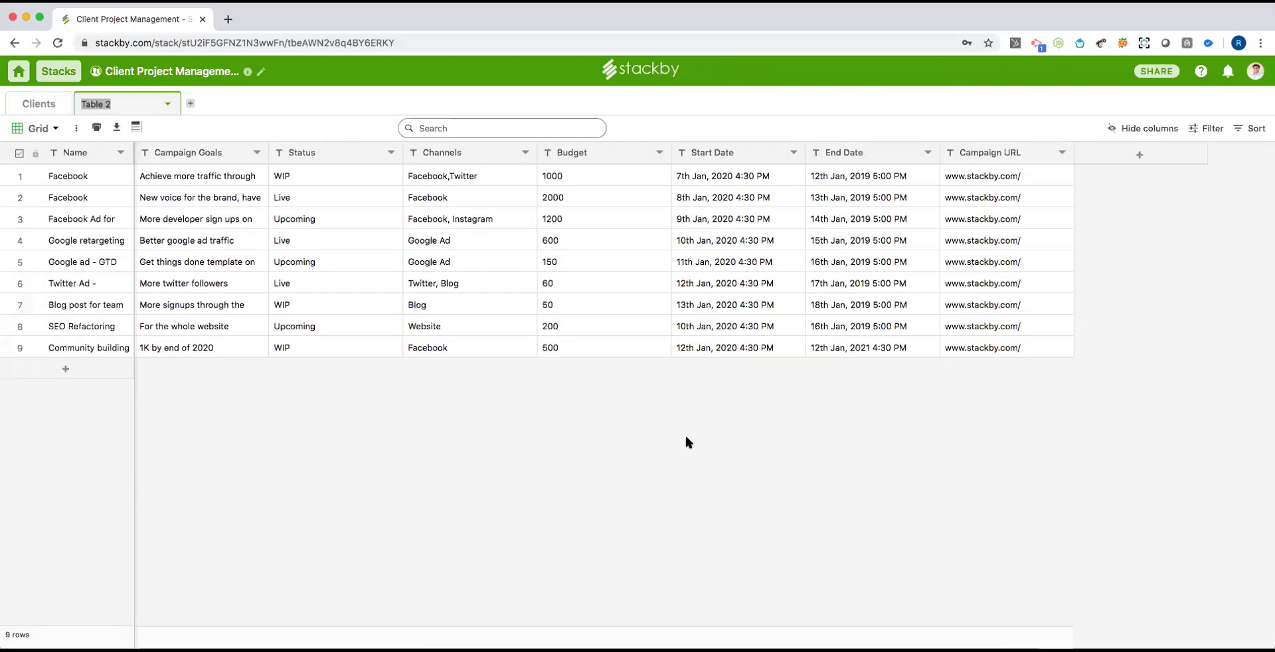
Name the imported table 'Campaigns' and widen its Name column.
type("Campaigns")
key("Return")
left_click_drag(127, 150, 232, 159)
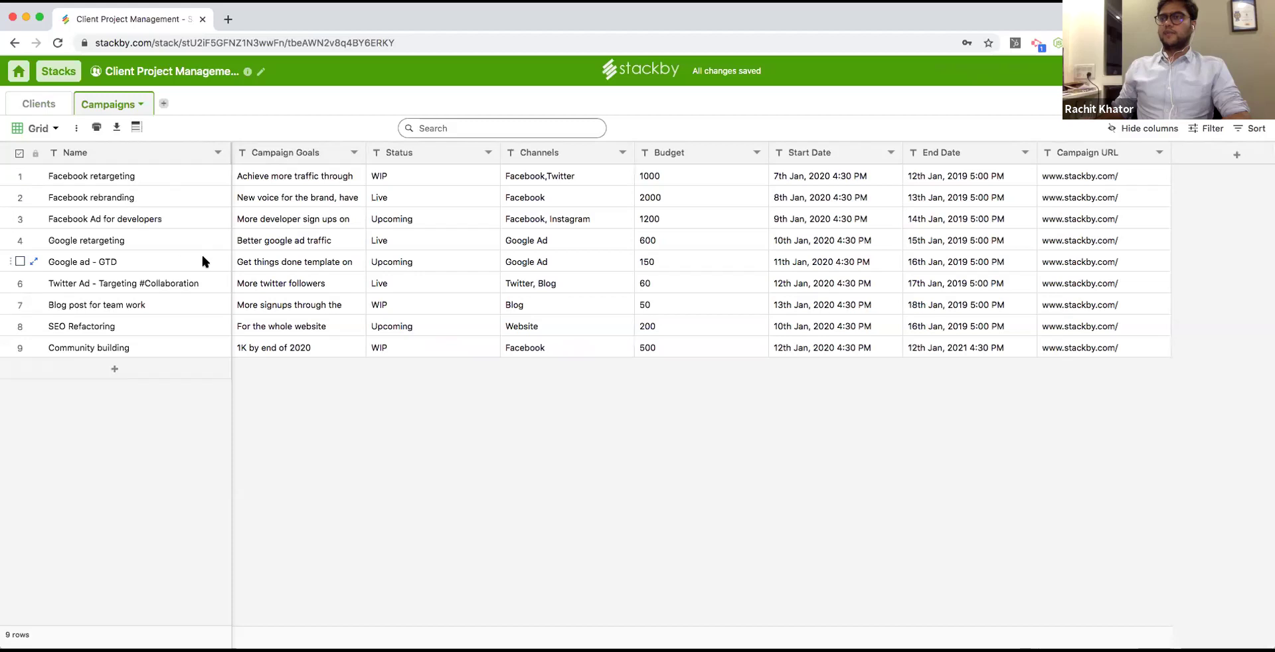
Convert Campaign Goals to a long-text column and preview the first goal.
double_click(297, 154)
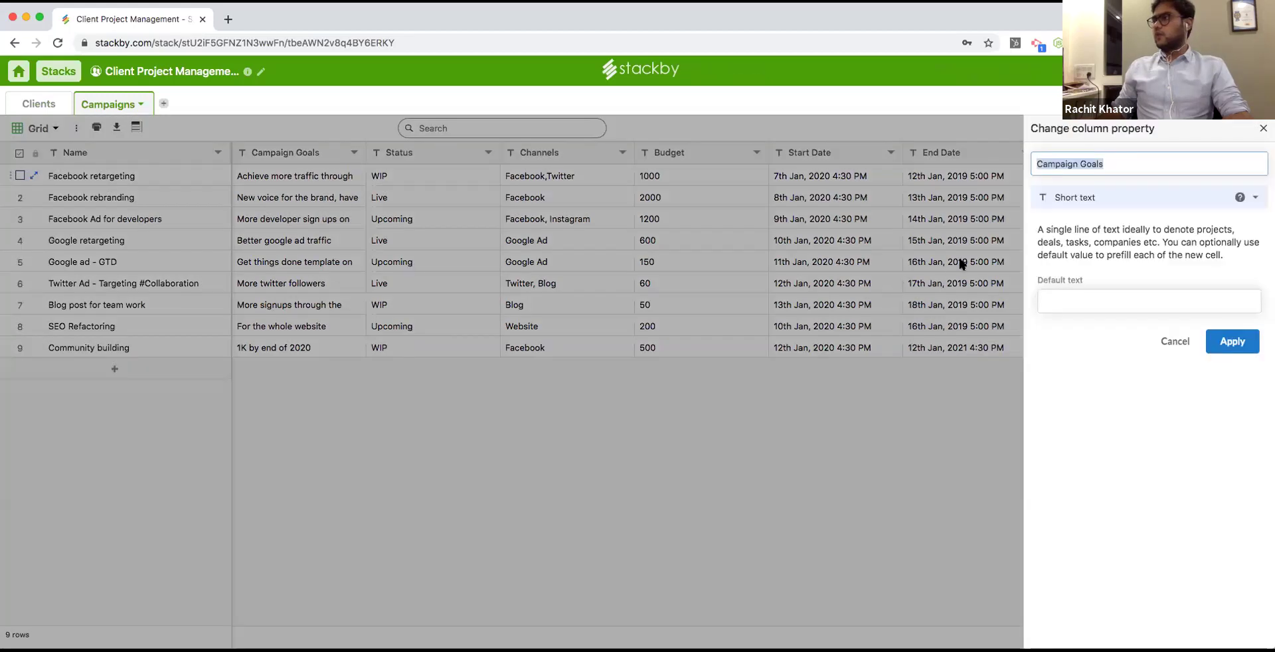
left_click(1065, 200)
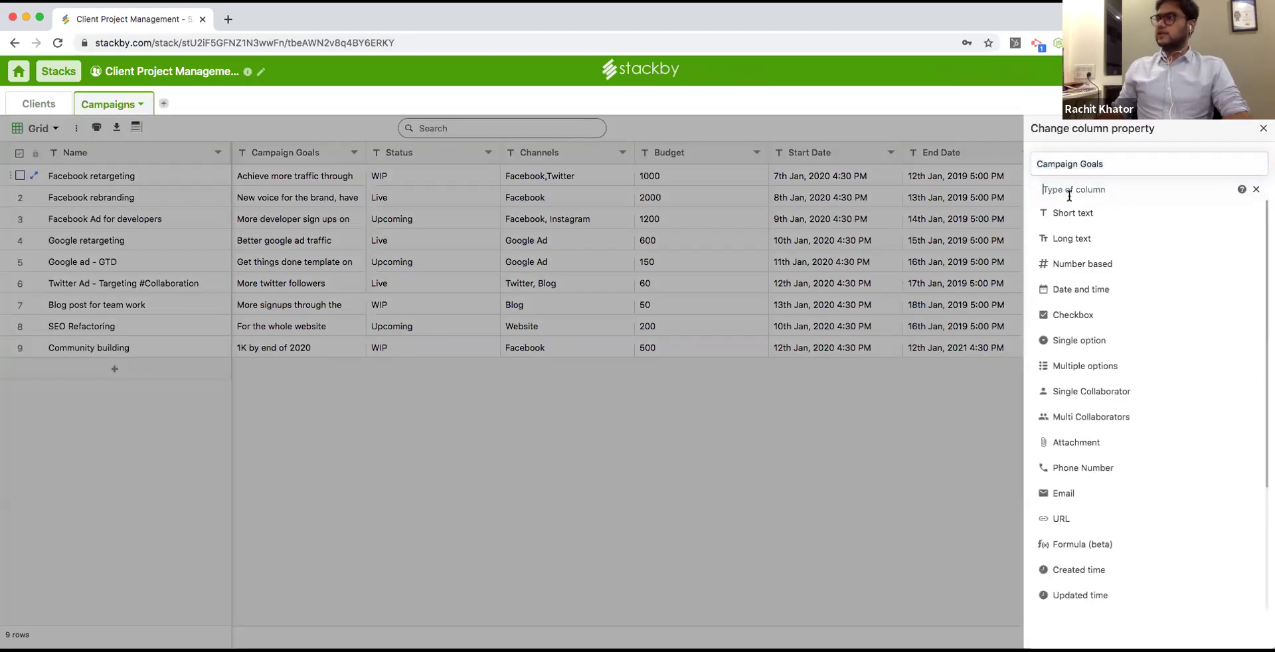
left_click(1089, 247)
left_click(1229, 352)
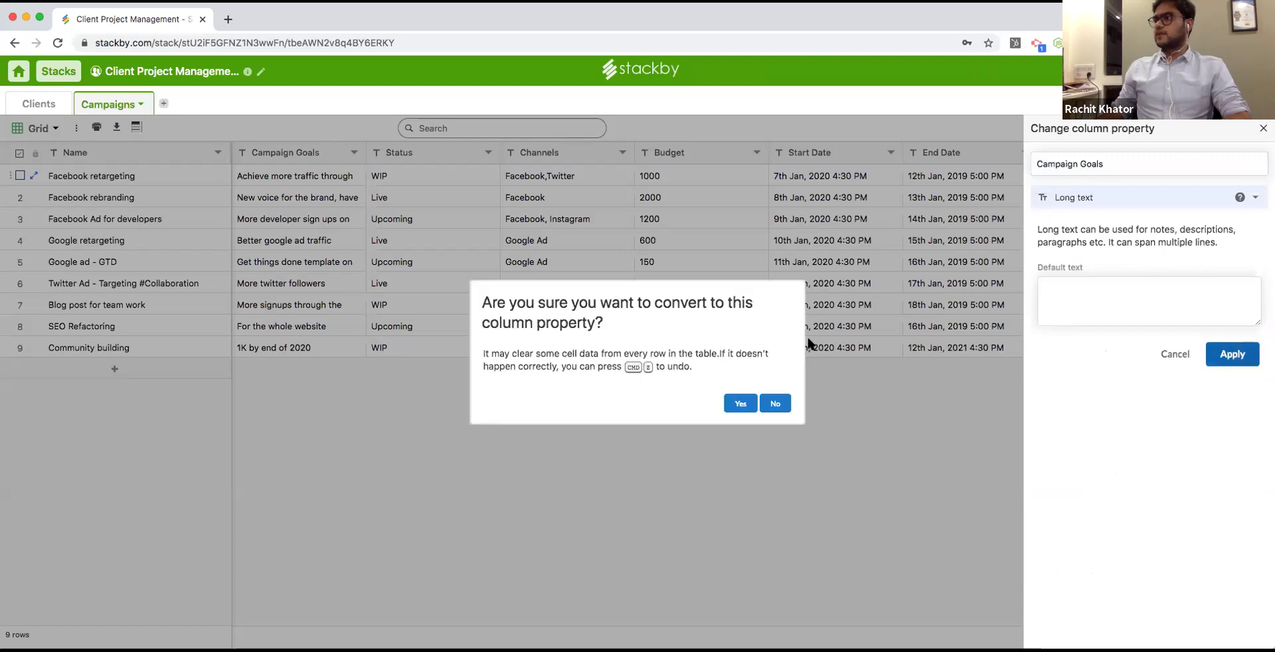
left_click(740, 403)
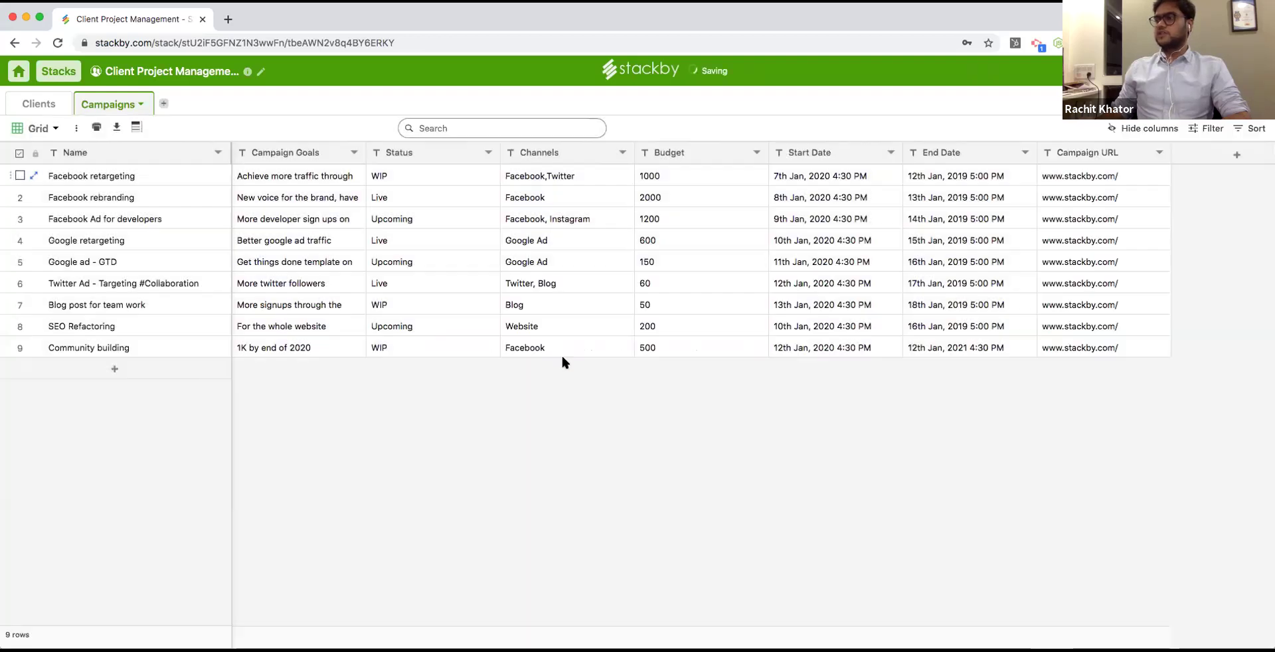
double_click(304, 178)
left_click(409, 182)
Convert the Status column to a single-option column.
double_click(400, 154)
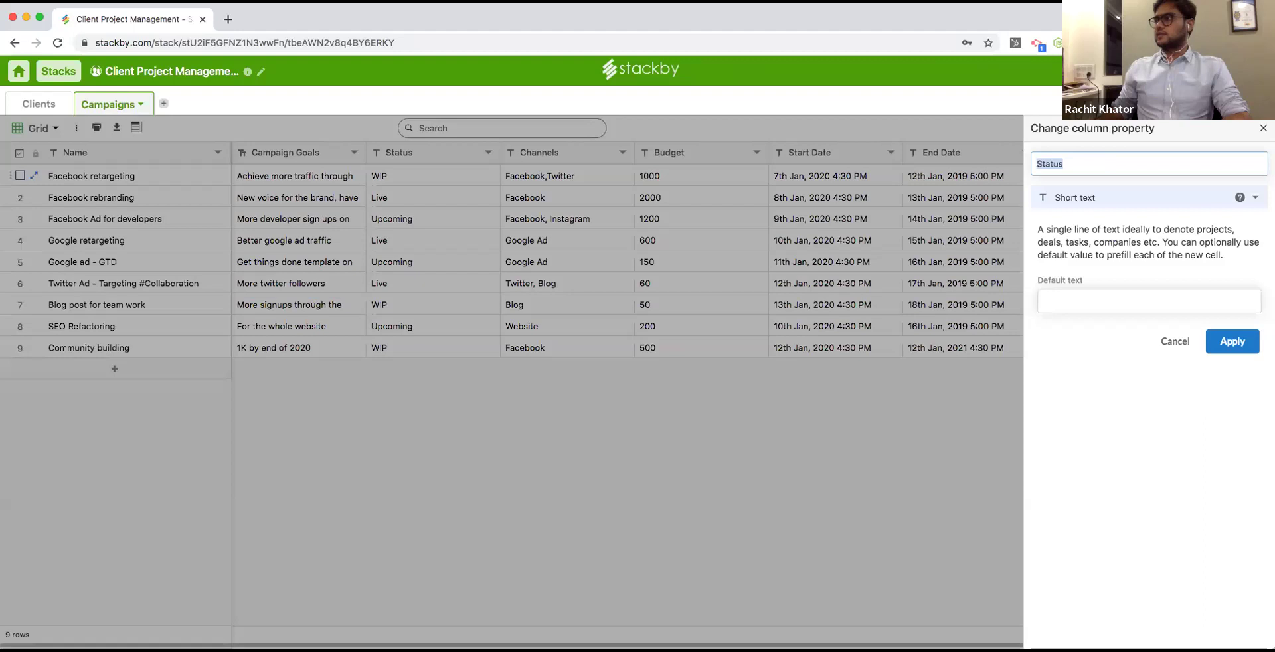
left_click(1182, 194)
left_click(1145, 341)
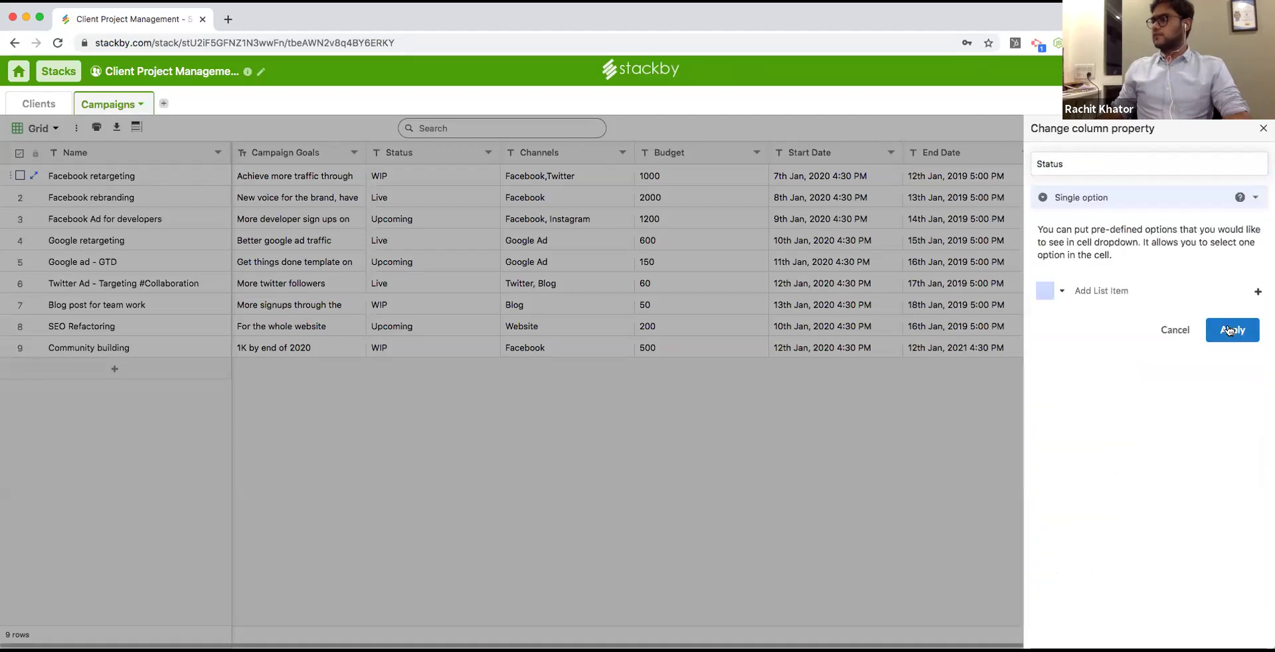
left_click(1232, 330)
left_click(740, 403)
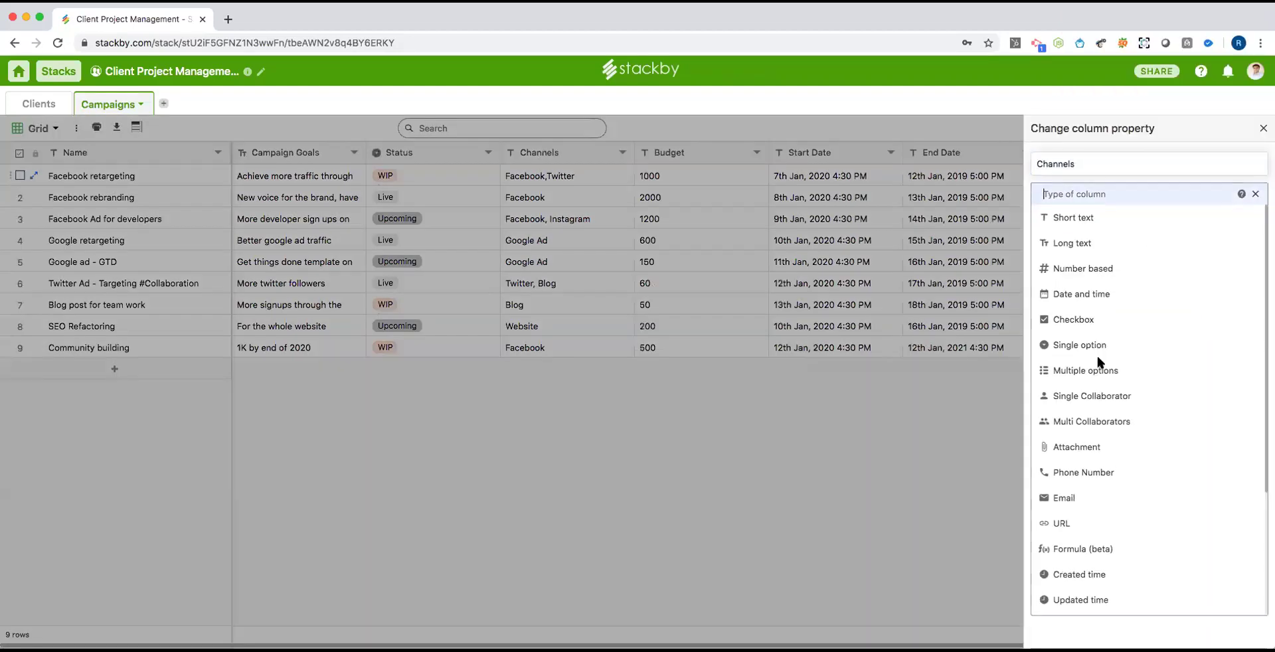
Convert the Channels column to a multiple-options column.
left_click(1097, 356)
left_click(1206, 327)
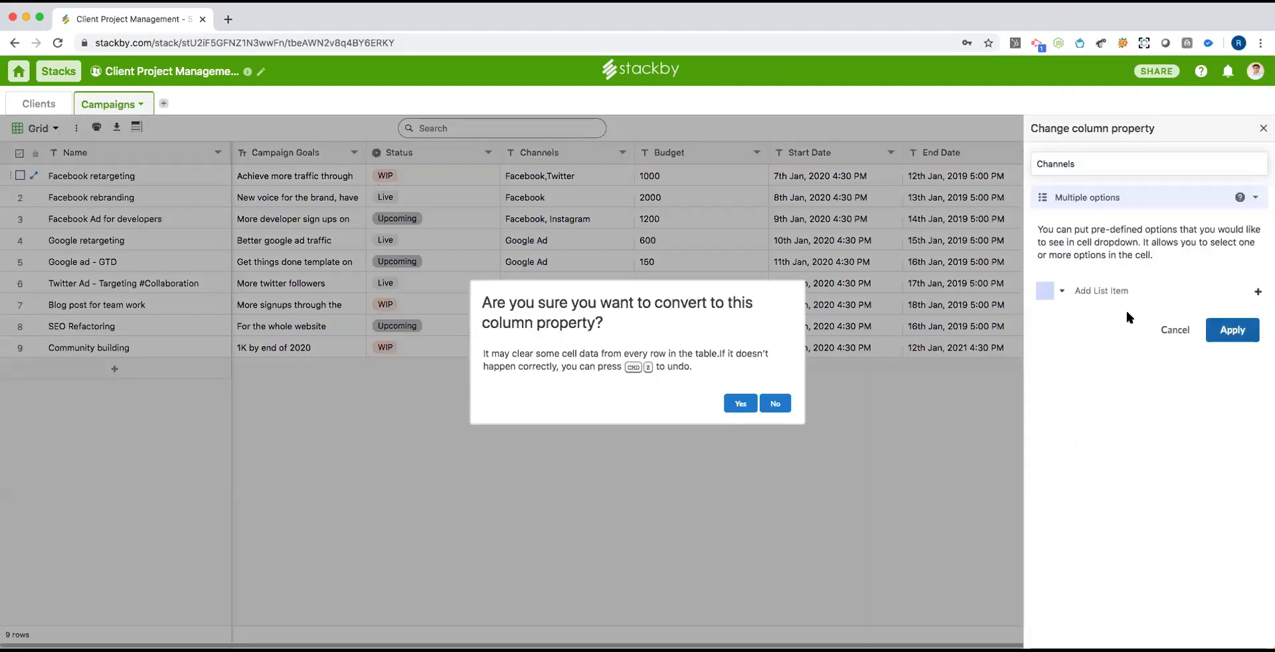
left_click(743, 403)
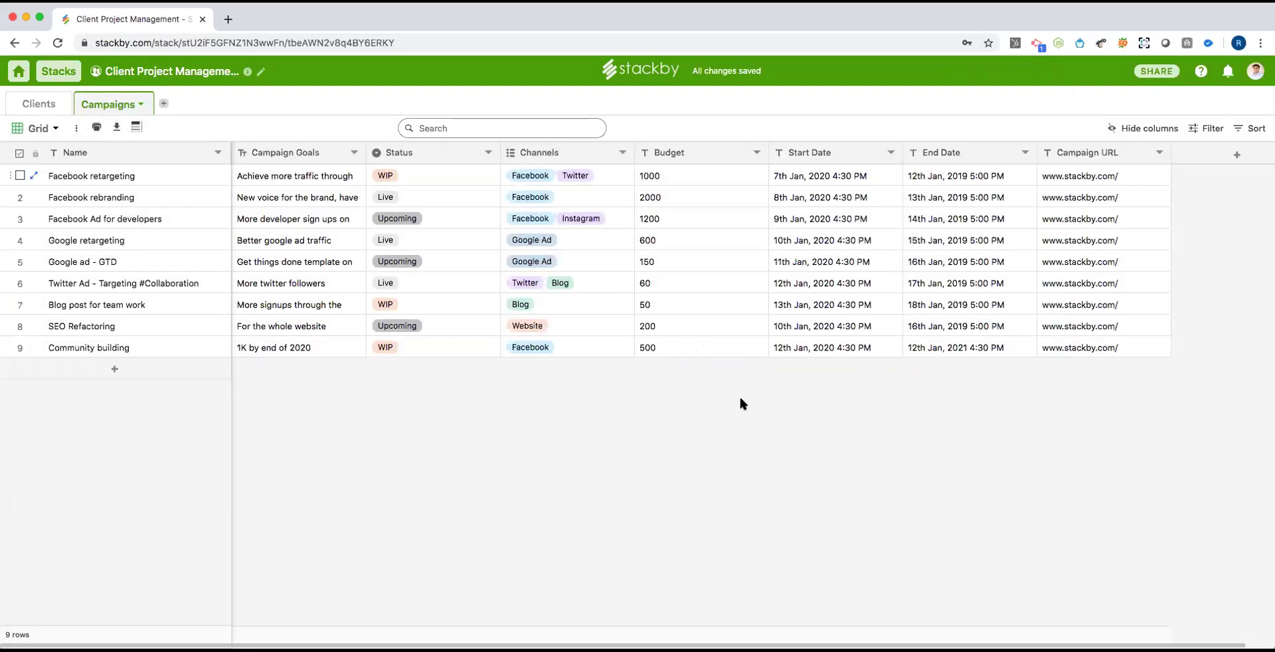
Make Budget a number column formatted as currency.
double_click(675, 157)
left_click(1129, 197)
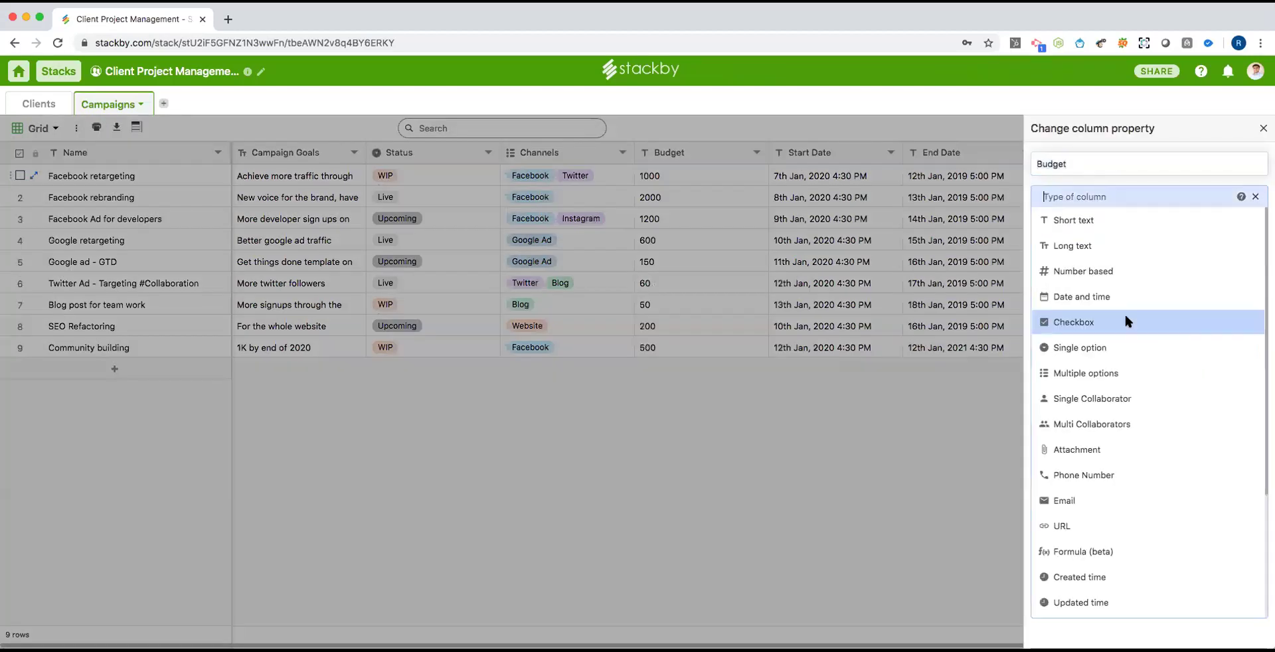
left_click(1121, 273)
left_click(1109, 288)
left_click(1113, 300)
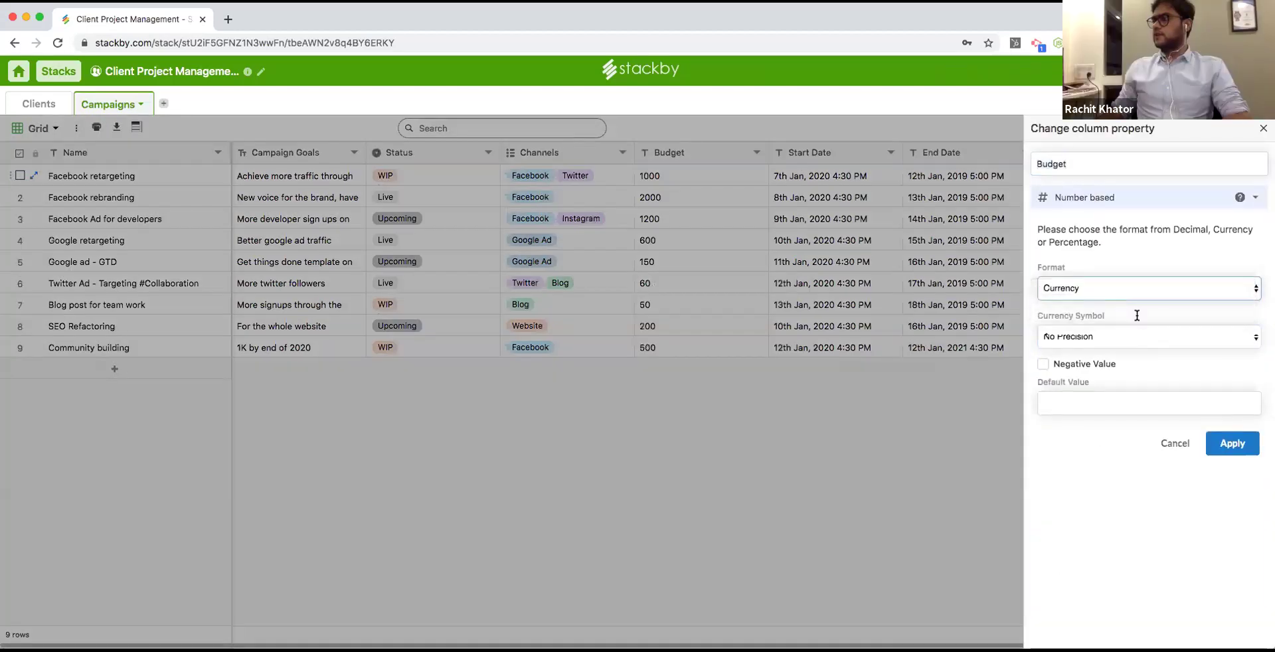
left_click(1233, 490)
left_click(741, 403)
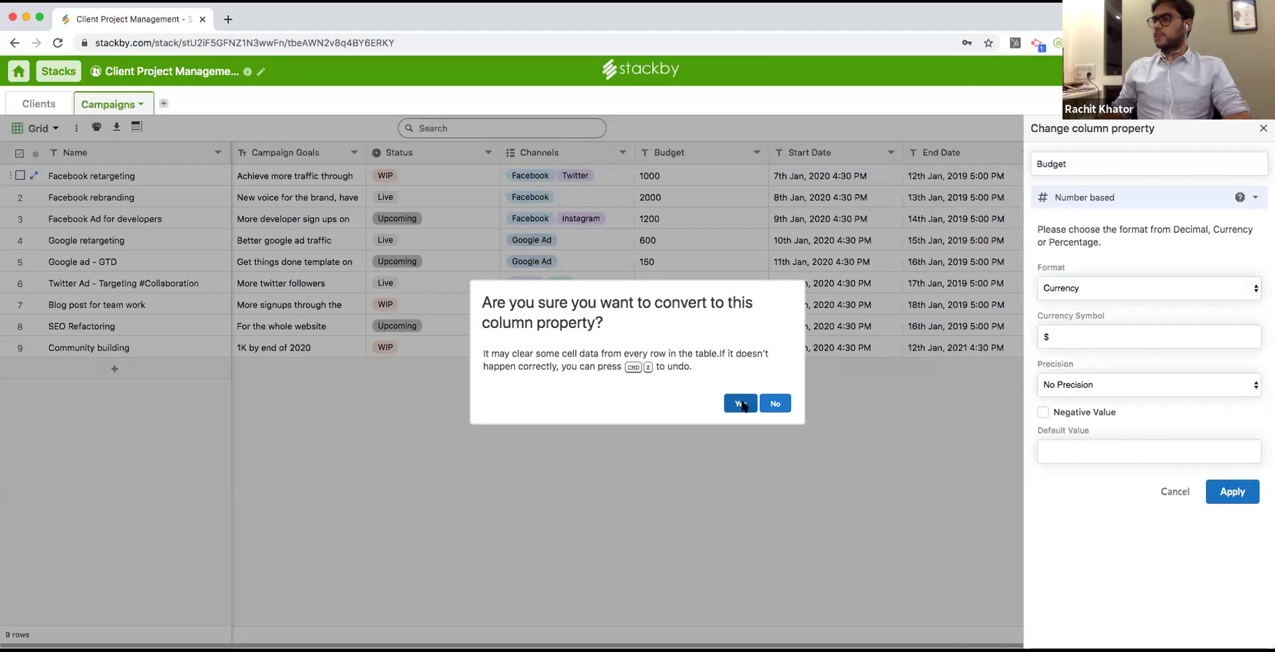
Make Start Date a date-time column in Friendly format with time shown.
double_click(810, 161)
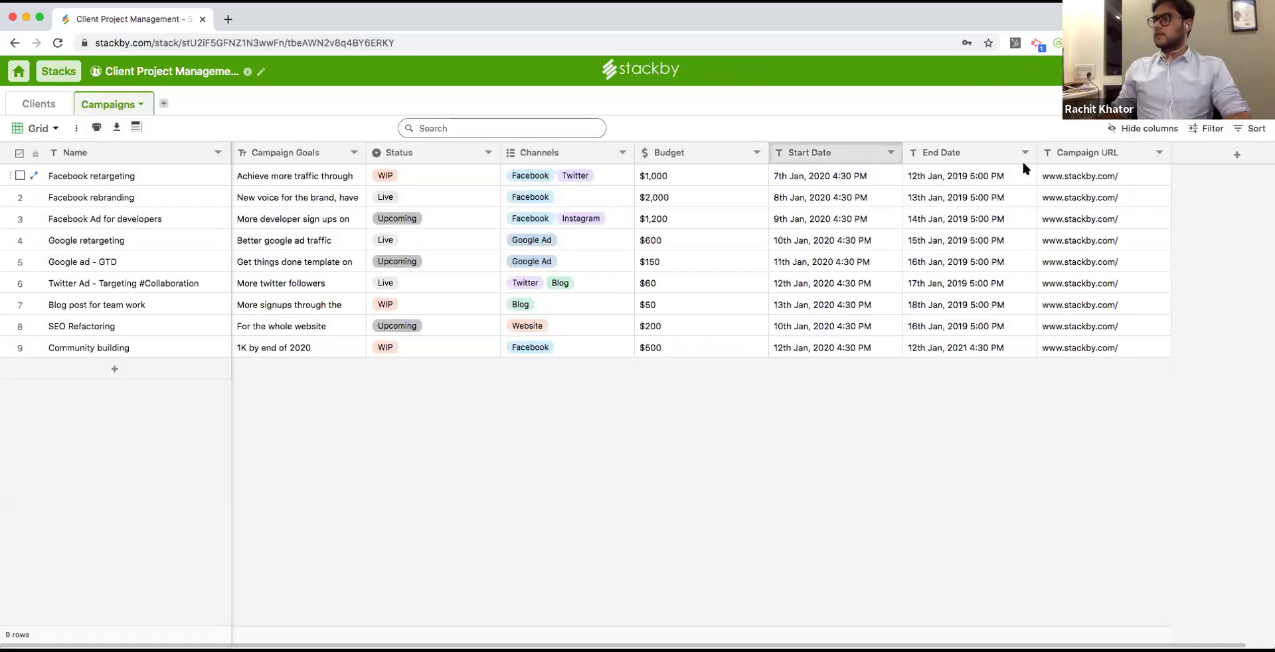
left_click(1116, 197)
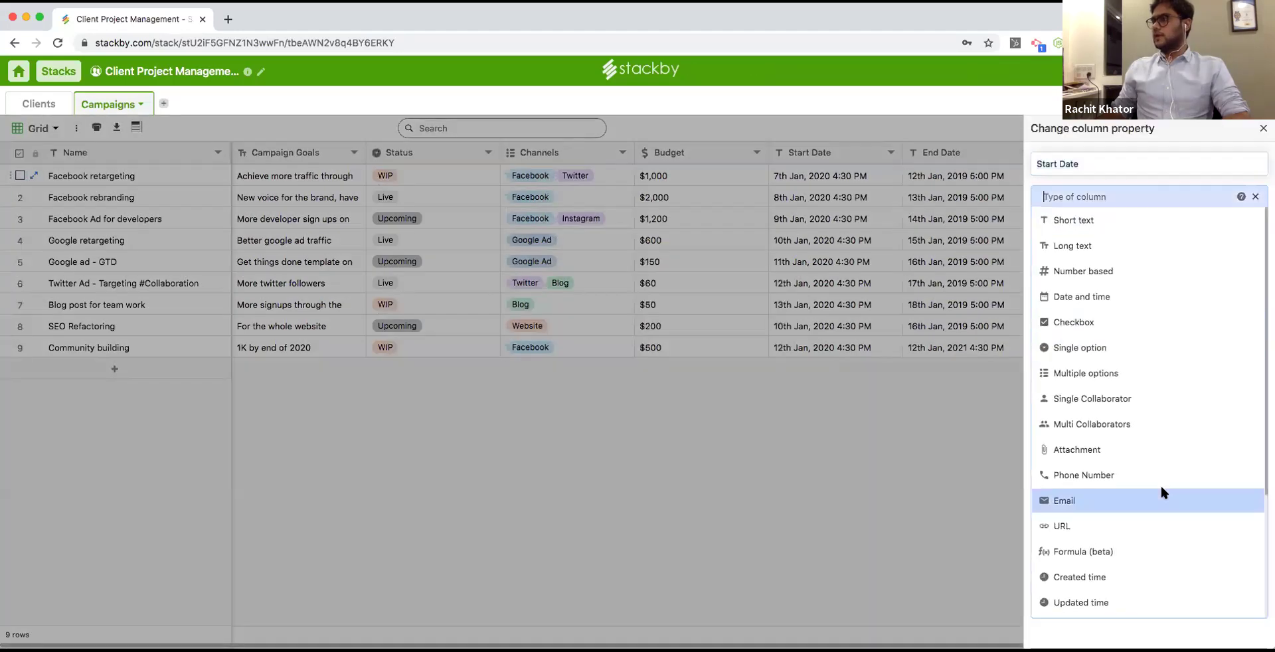
left_click(1119, 296)
left_click(1119, 287)
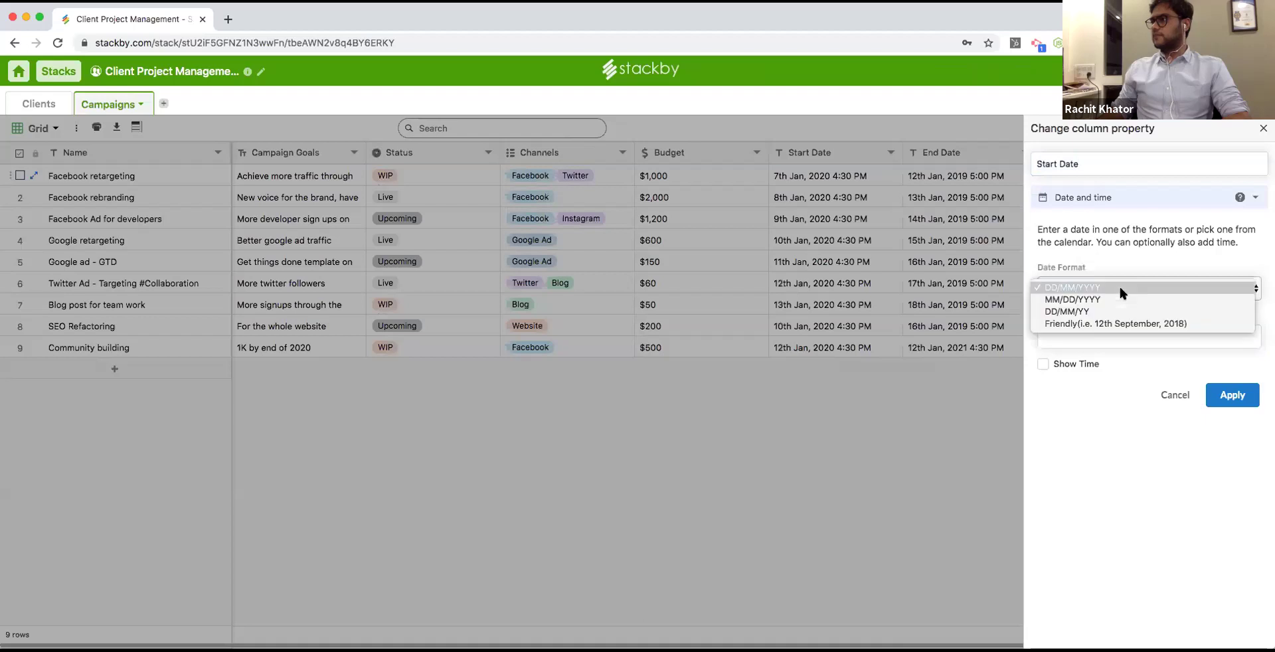
left_click(1126, 324)
left_click(1088, 364)
left_click(1234, 394)
left_click(740, 403)
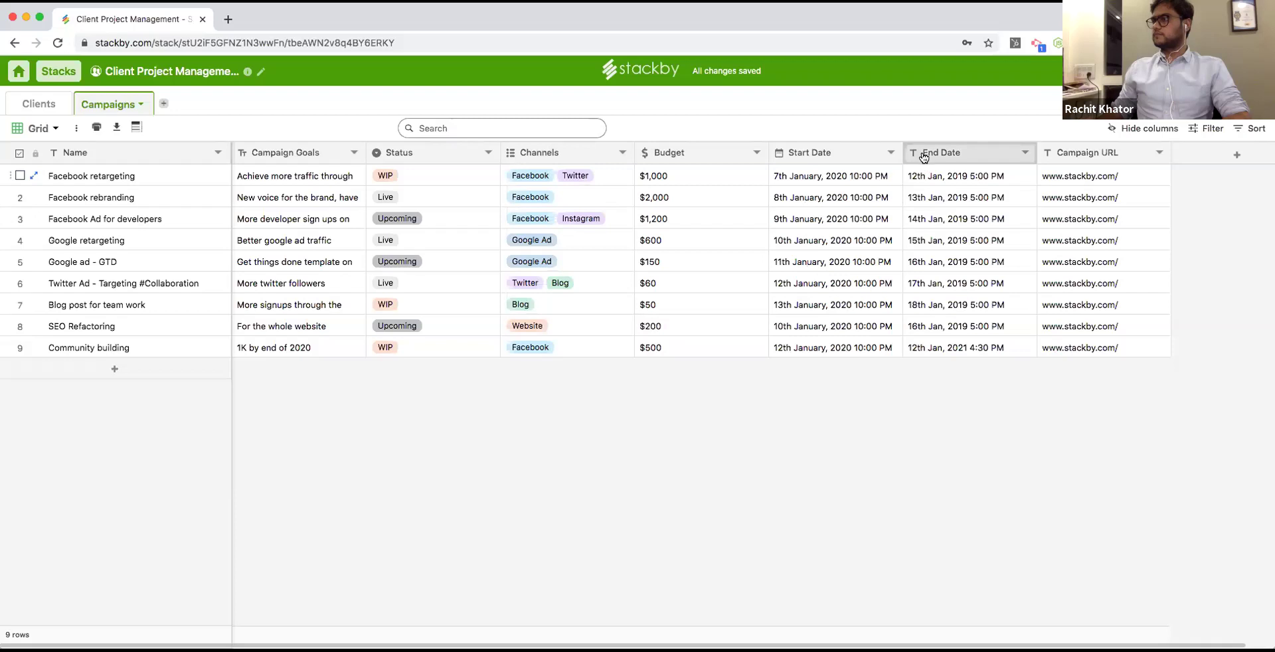
Make End Date a date-time column in Friendly format.
double_click(923, 157)
left_click(1087, 199)
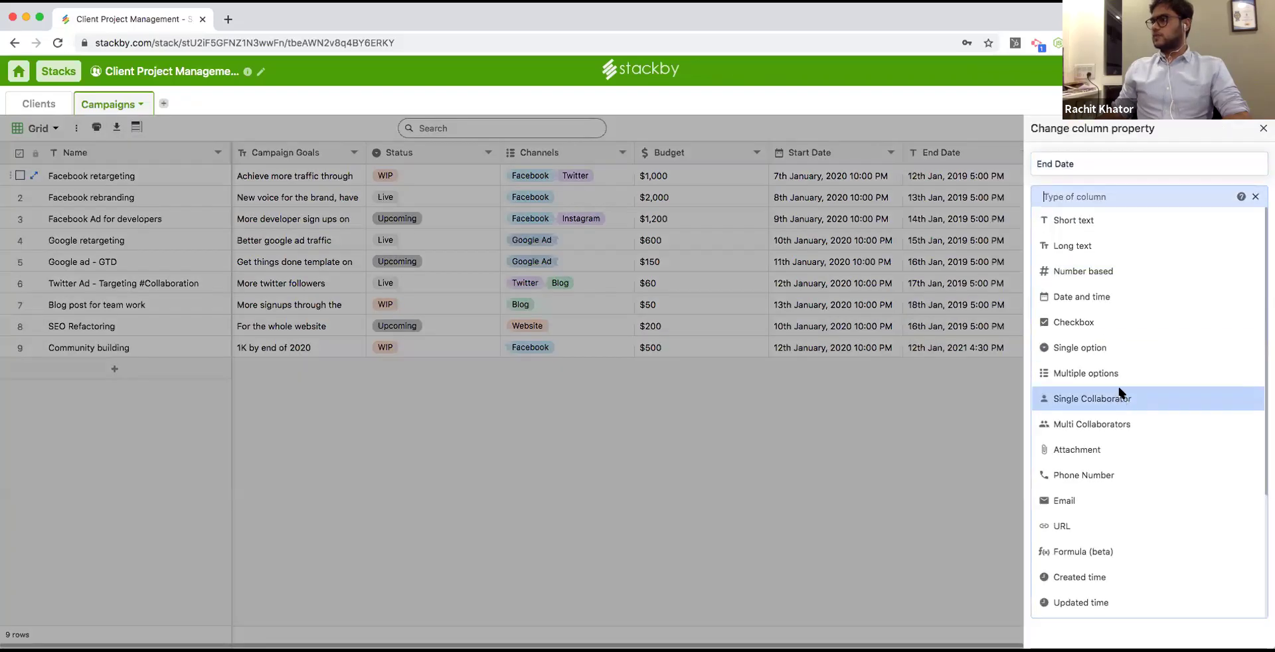
left_click(1109, 304)
left_click(1098, 291)
left_click(1103, 332)
left_click(1214, 399)
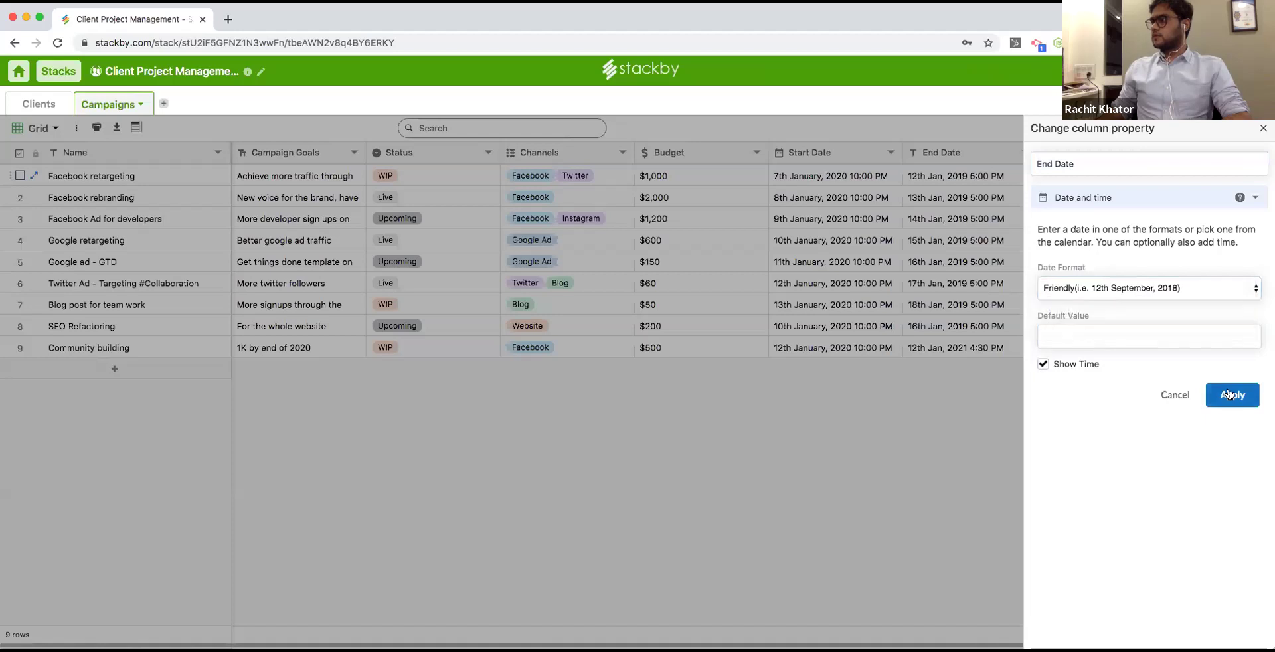
left_click(738, 403)
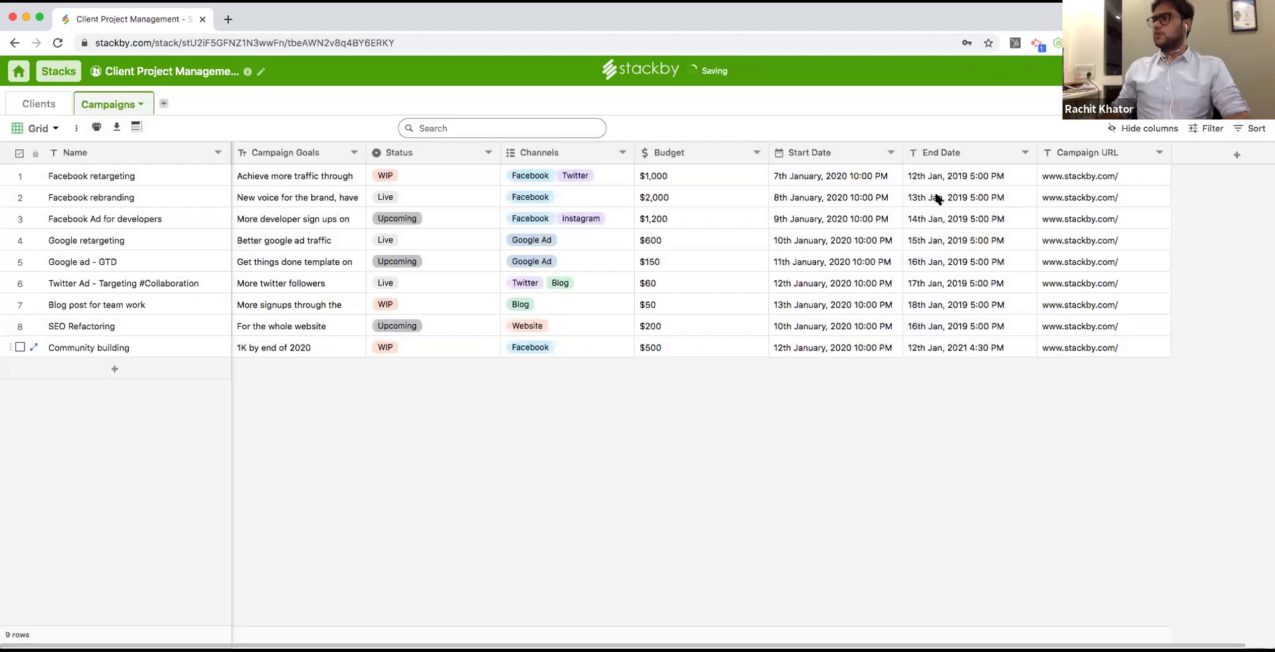
Narrow Budget, set Campaign URL to the URL type, and narrow the Name column.
left_click_drag(760, 155, 706, 156)
double_click(1016, 154)
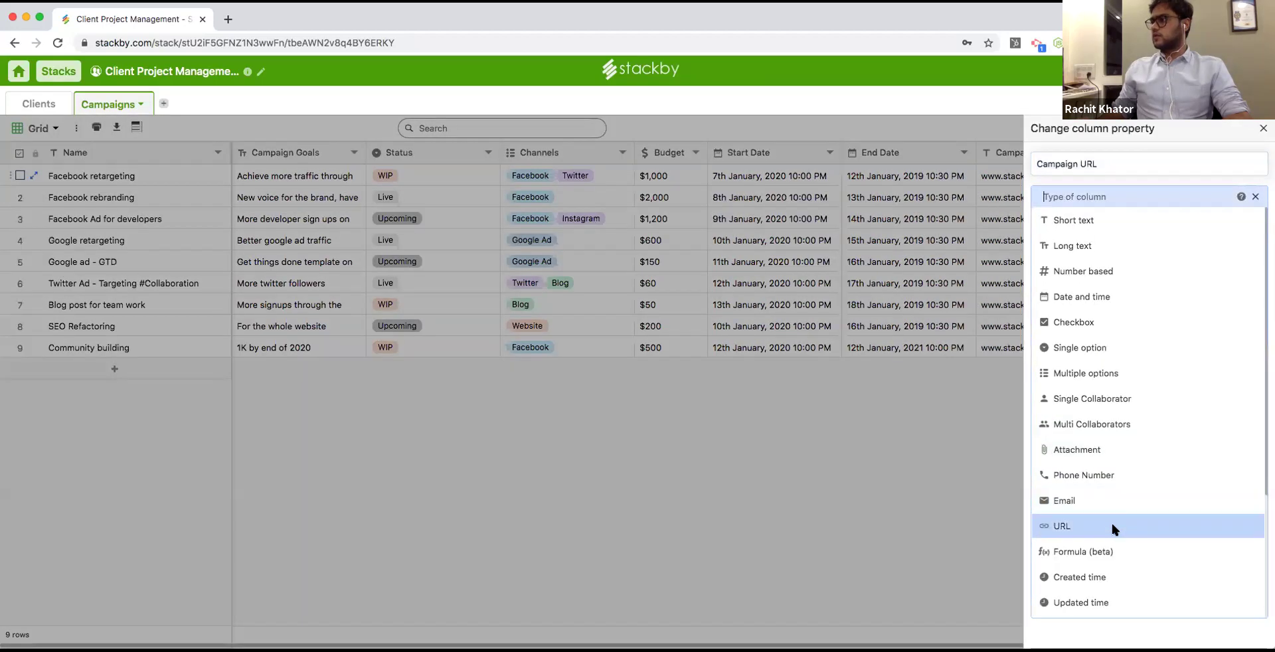
left_click(1111, 521)
left_click(1221, 267)
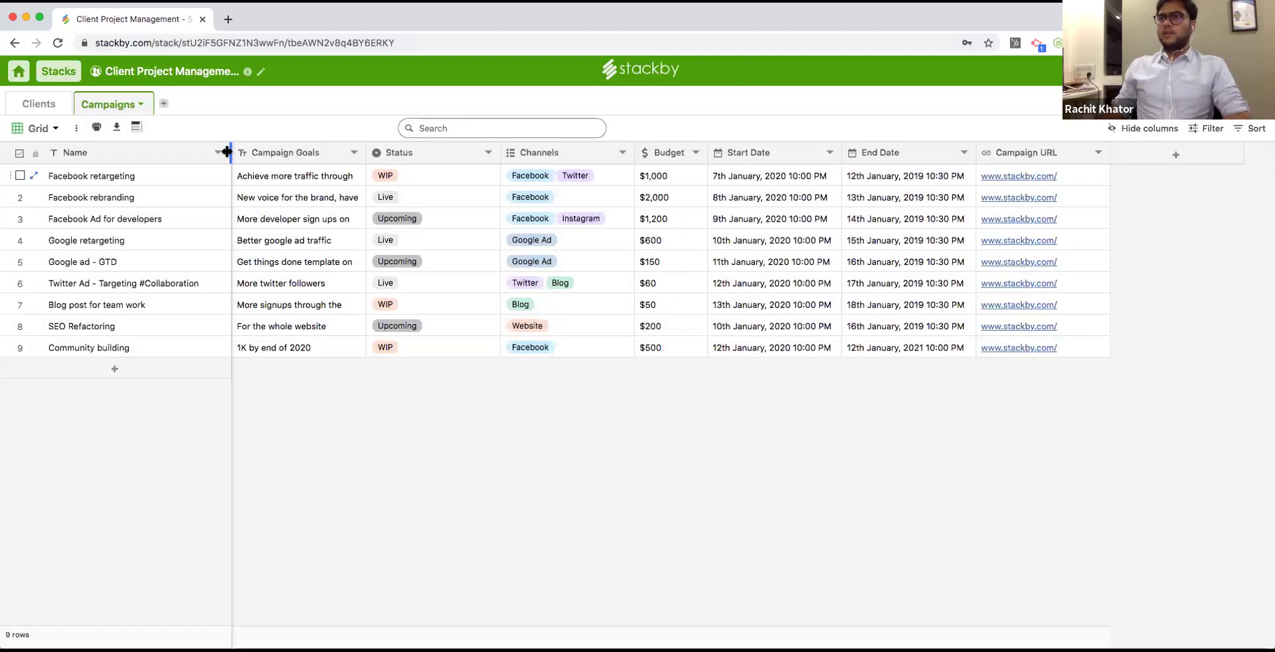
left_click_drag(230, 152, 210, 152)
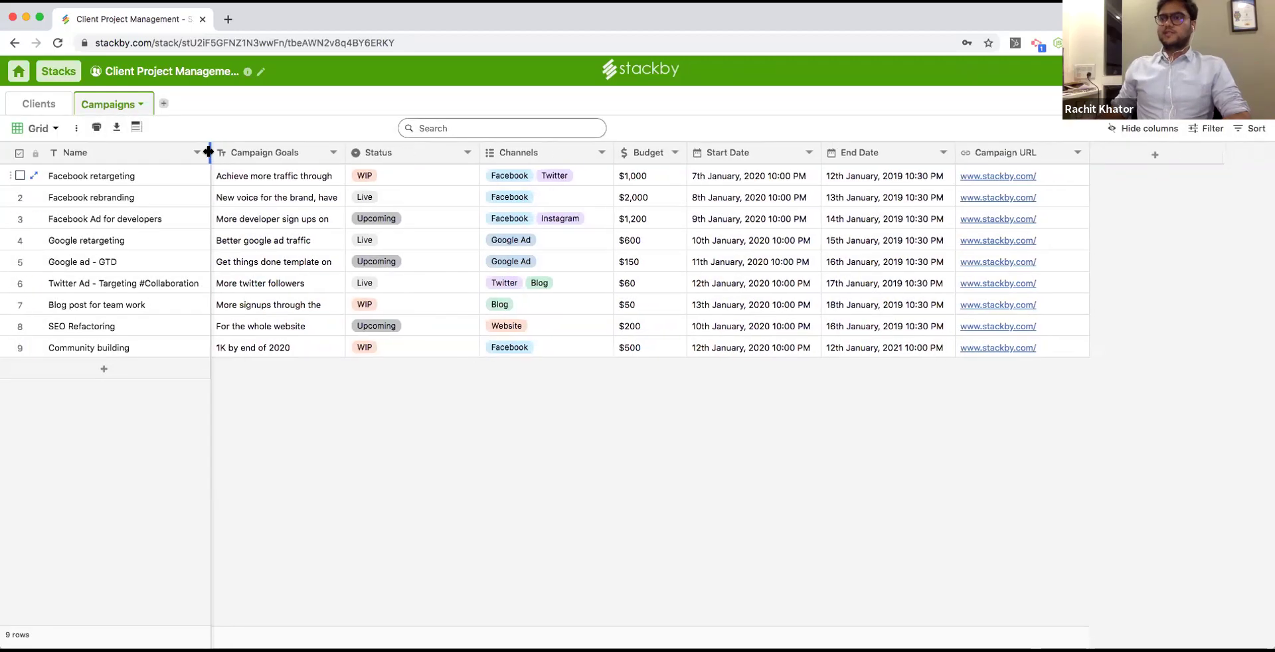
In the Clients table, drag the Name, Notes and Proposal Sent? columns narrower.
left_click(38, 103)
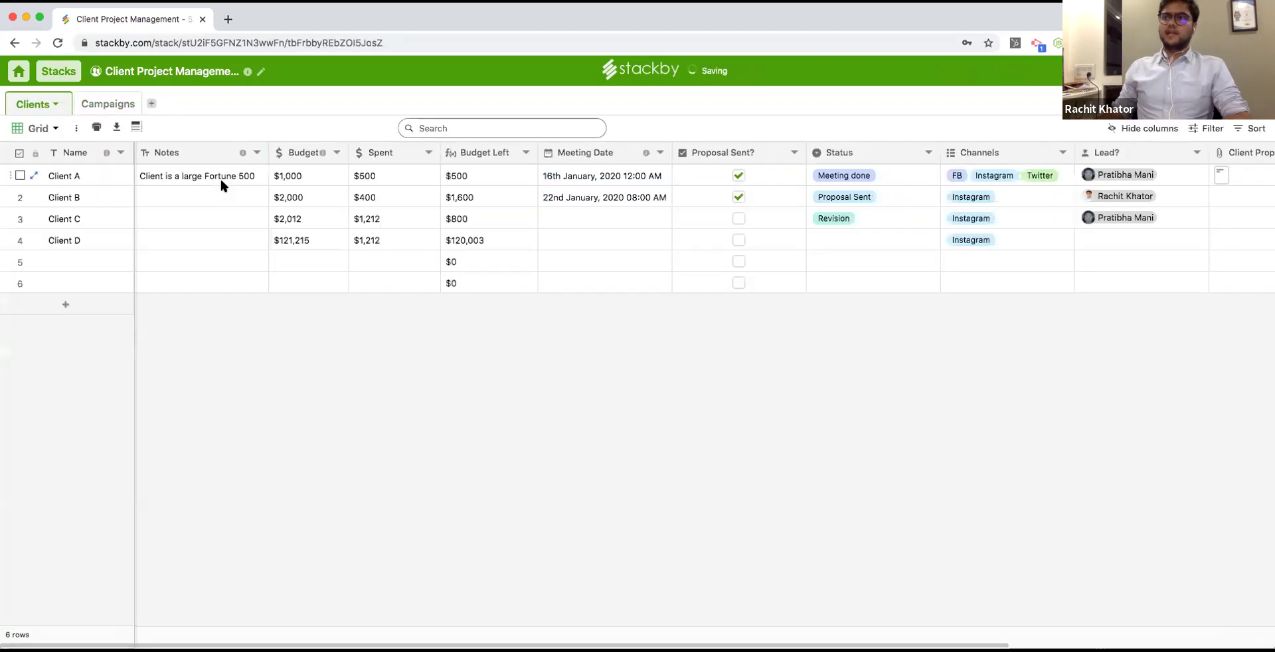
left_click_drag(130, 153, 113, 154)
left_click_drag(250, 153, 240, 155)
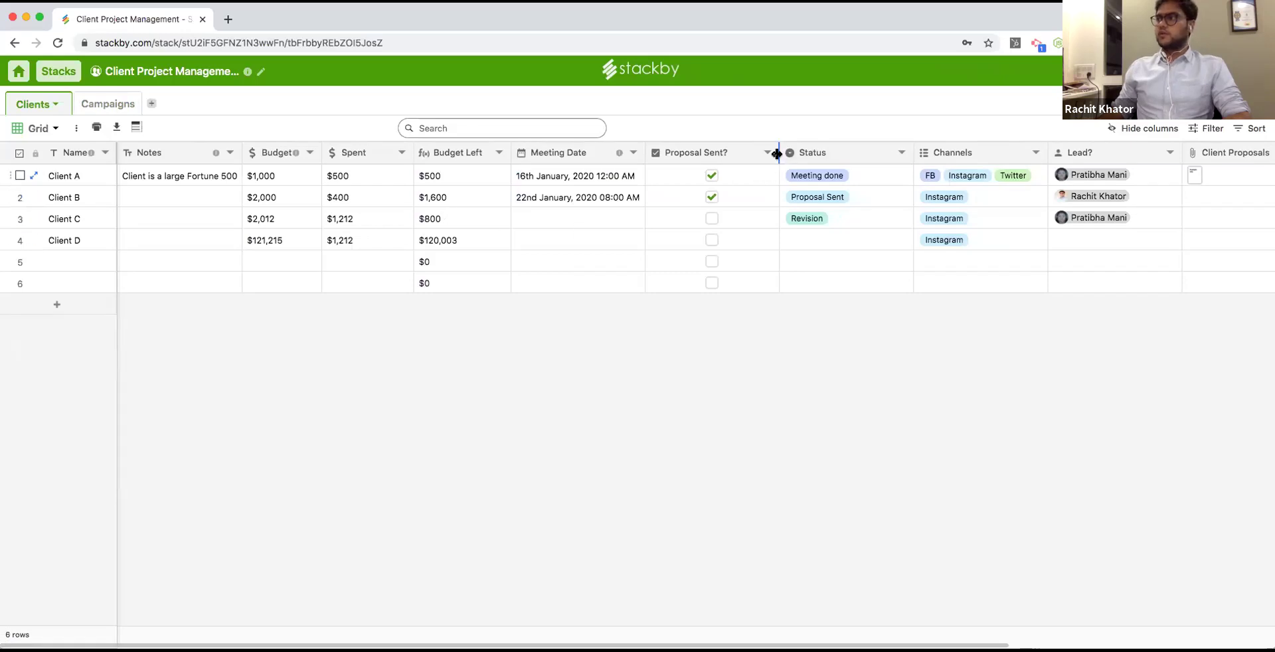
left_click_drag(779, 152, 749, 152)
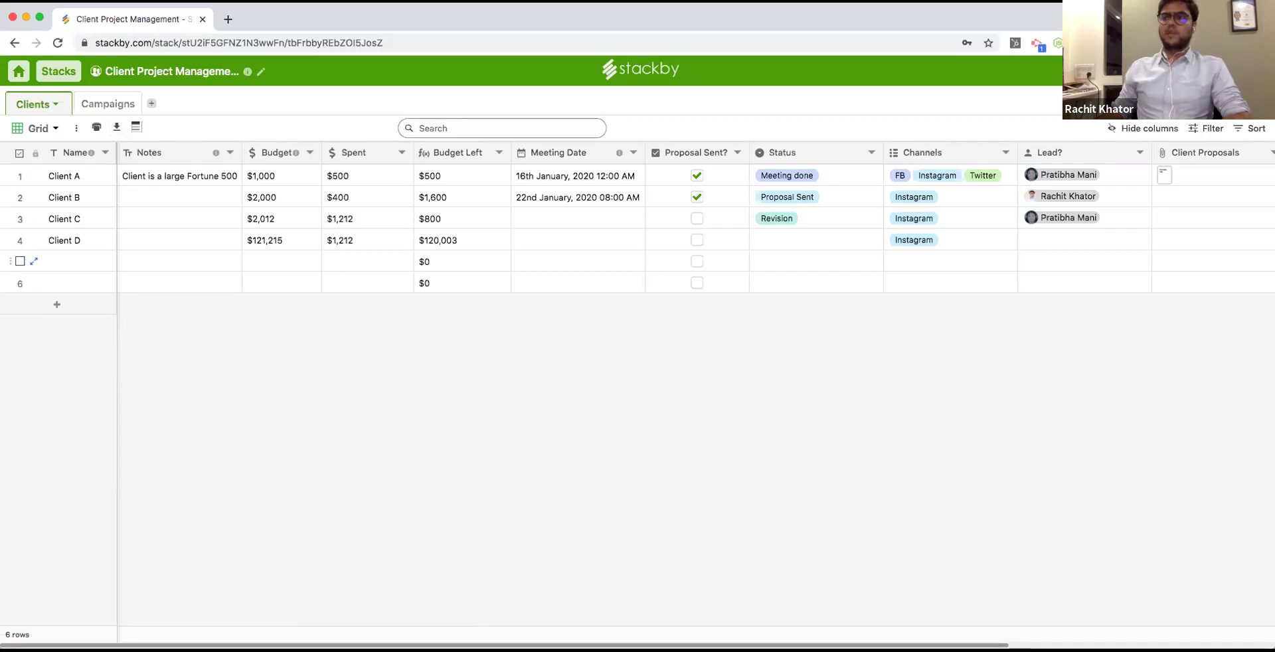
scroll(478, 618, "right", 5)
left_click(1206, 154)
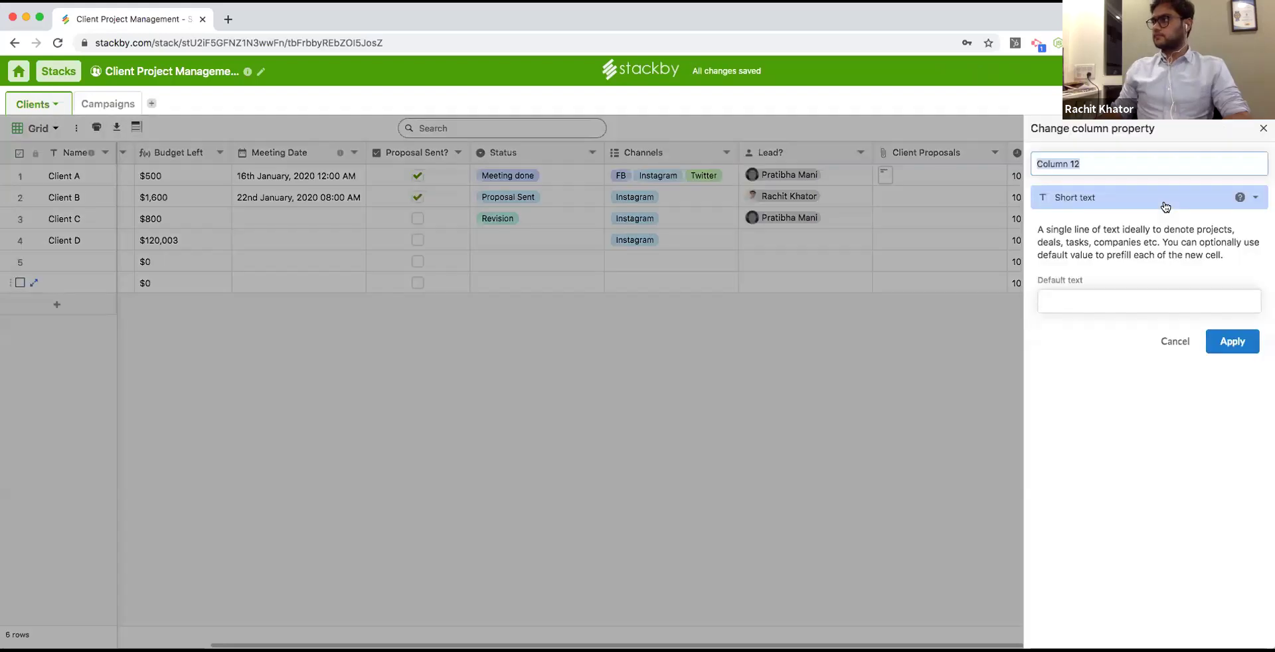
Create a Link column named 'Campaigns' that points to the Campaigns table.
left_click(1165, 207)
scroll(1142, 452, "down", 3)
left_click(1132, 478)
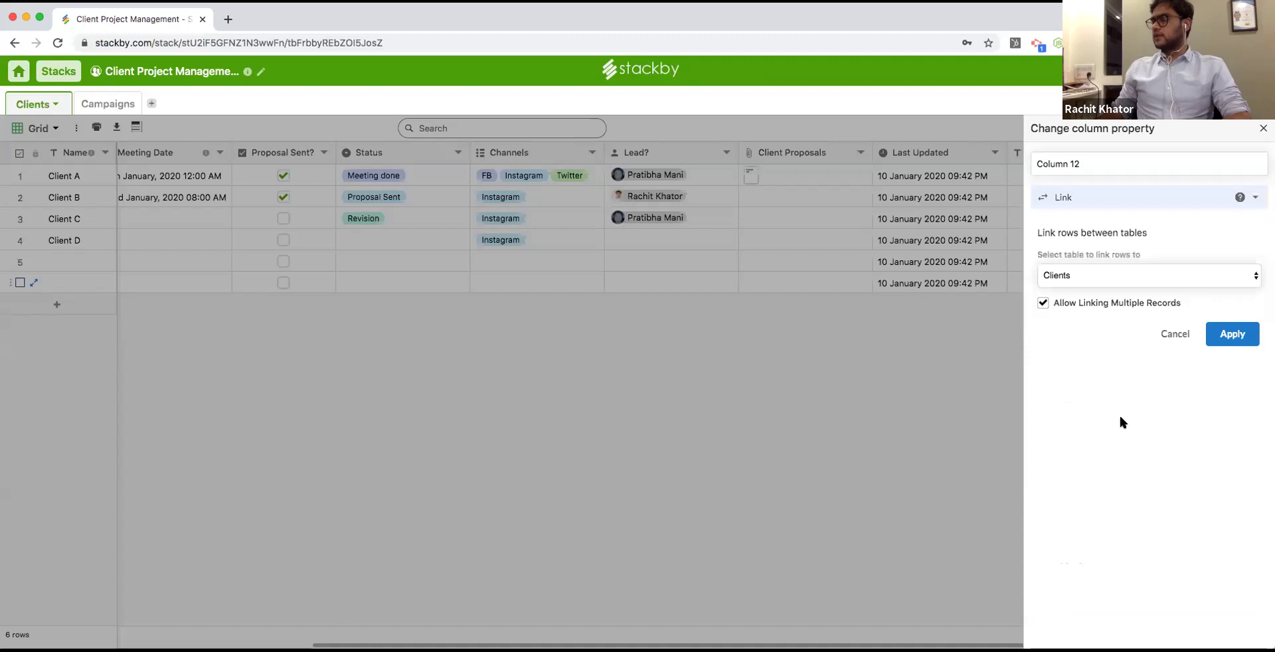
left_click(1098, 276)
left_click(1099, 289)
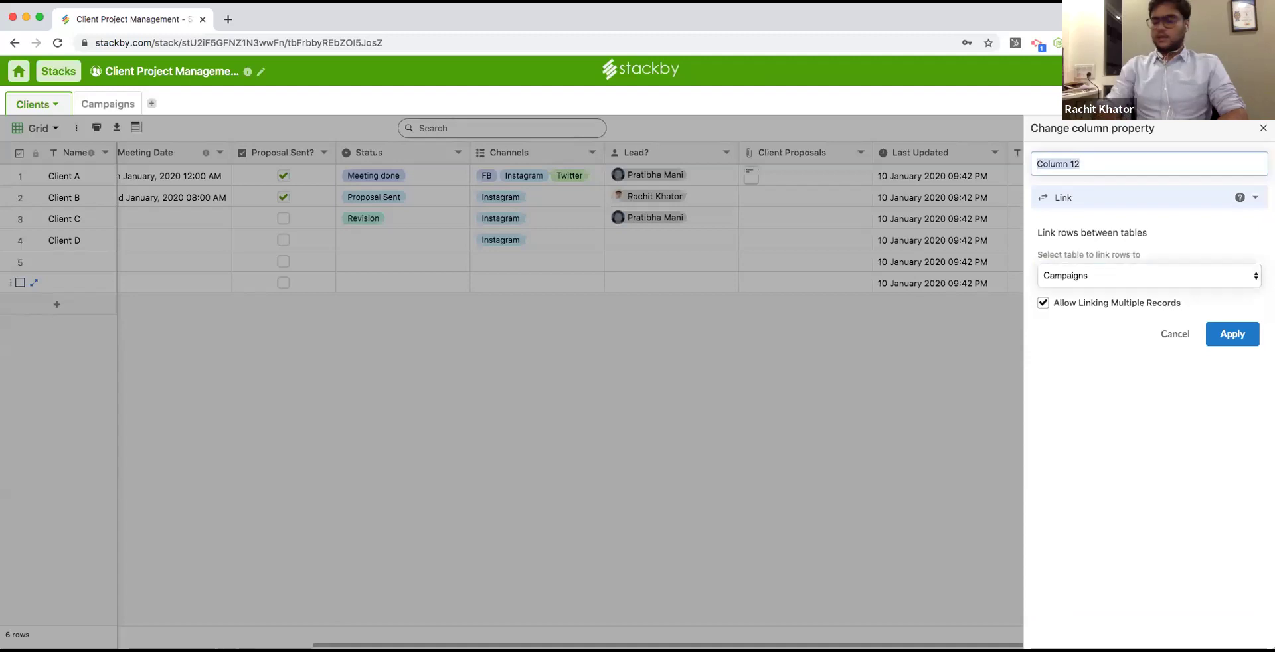
type("Campaigns")
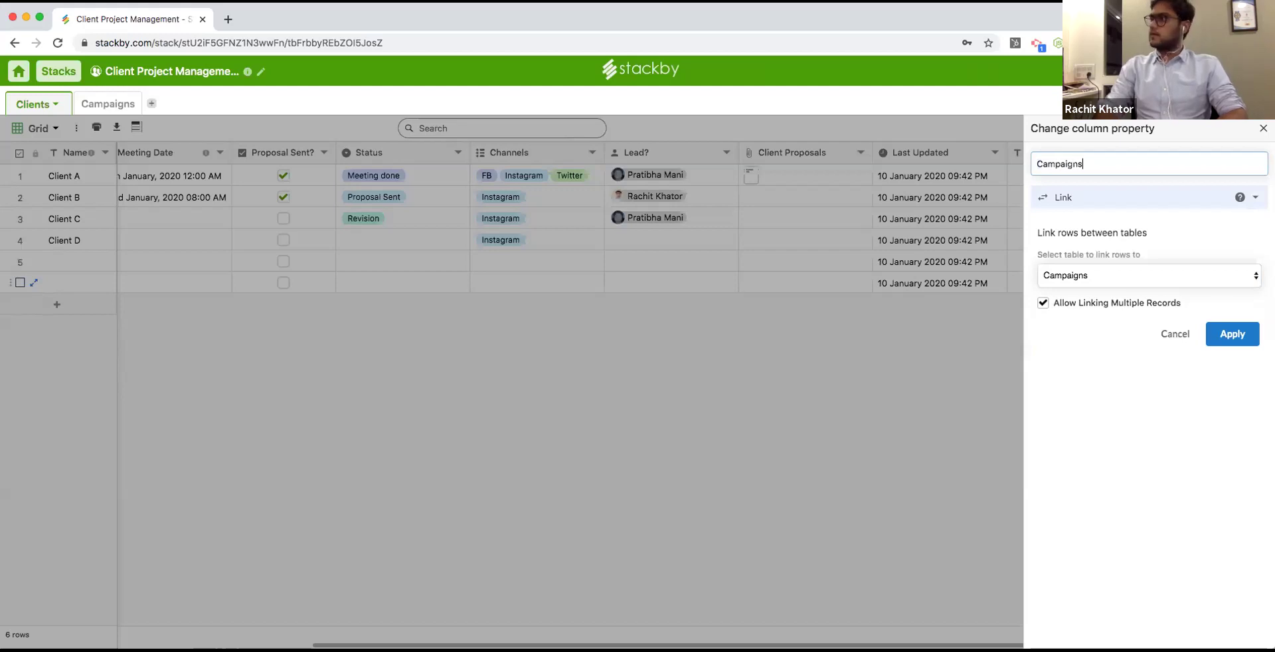
left_click(1231, 334)
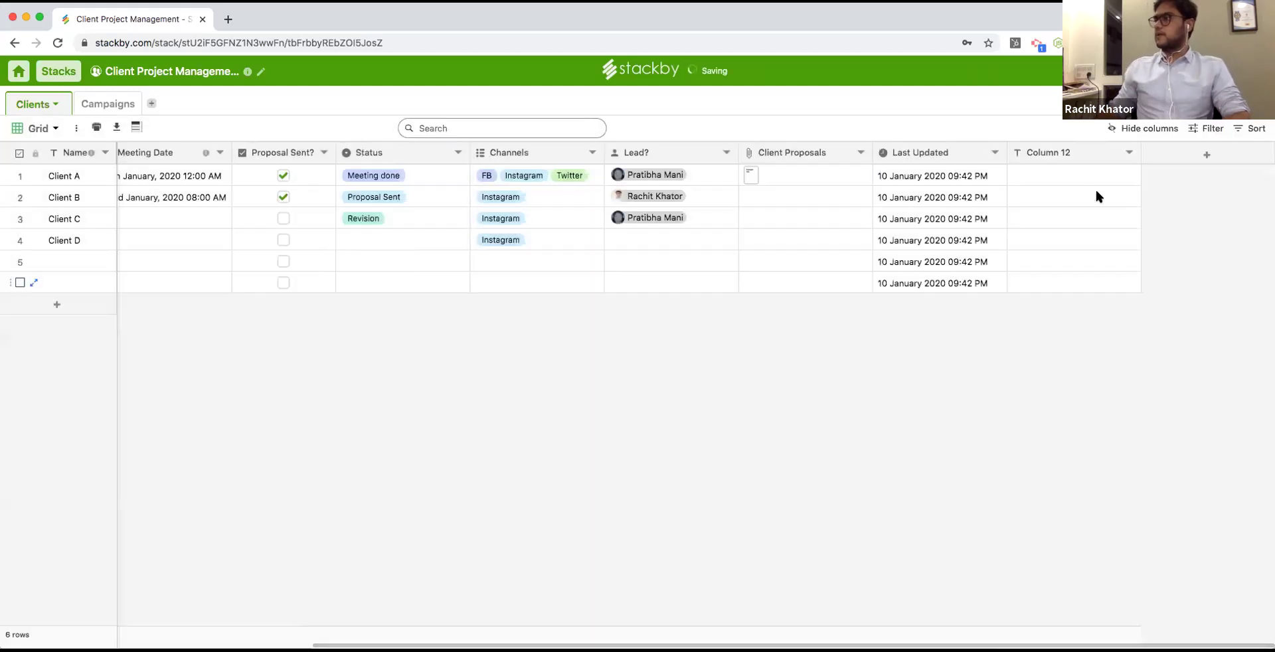
left_click(1056, 175)
Link Client A to Facebook rebranding and SEO Refactoring, and Client B to Google ad - GTD.
left_click(1018, 176)
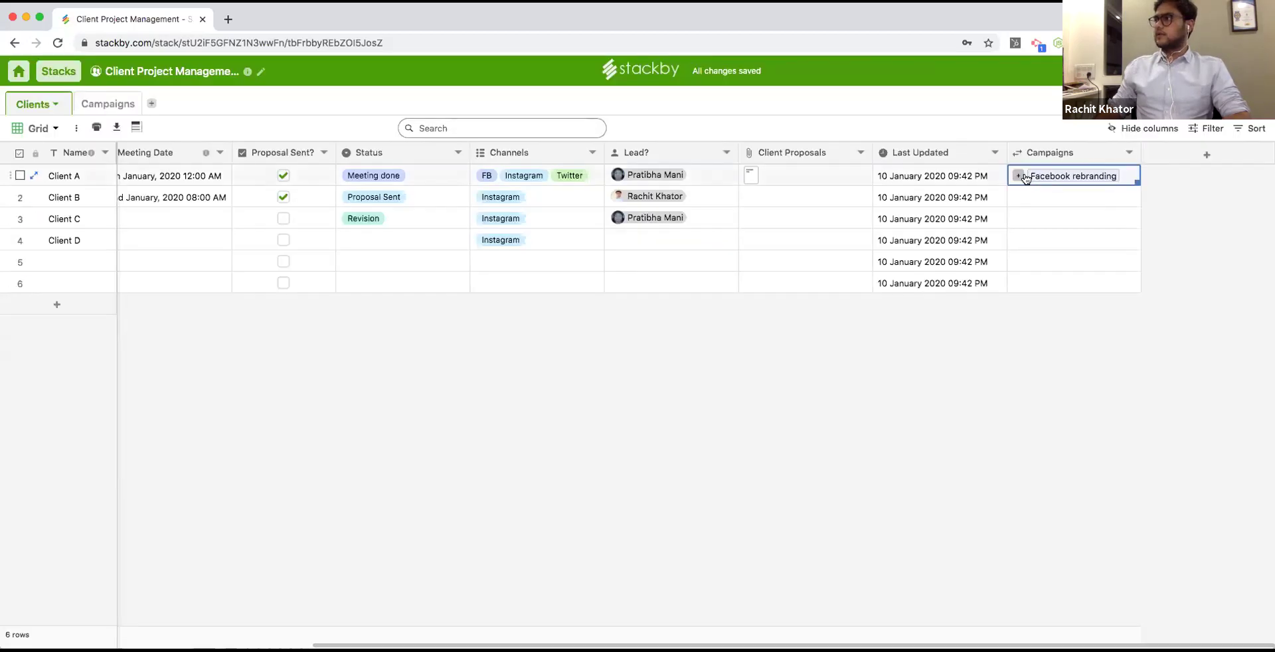
left_click(1018, 175)
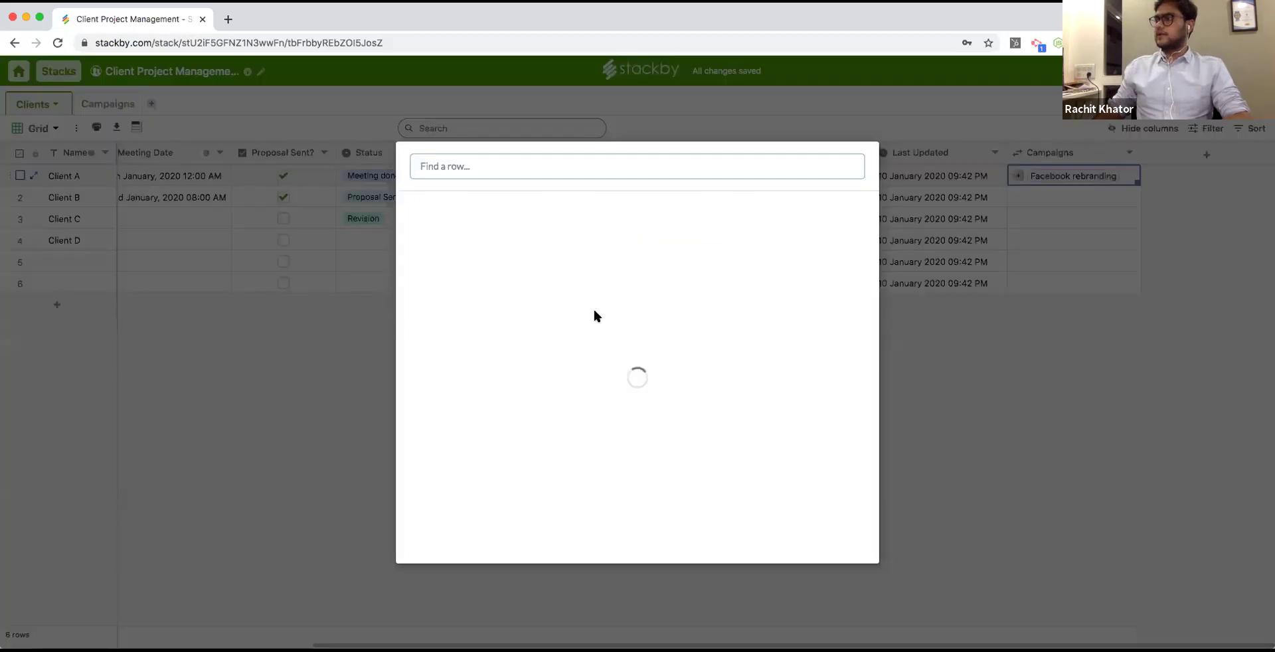
scroll(549, 399, "down", 5)
left_click(507, 427)
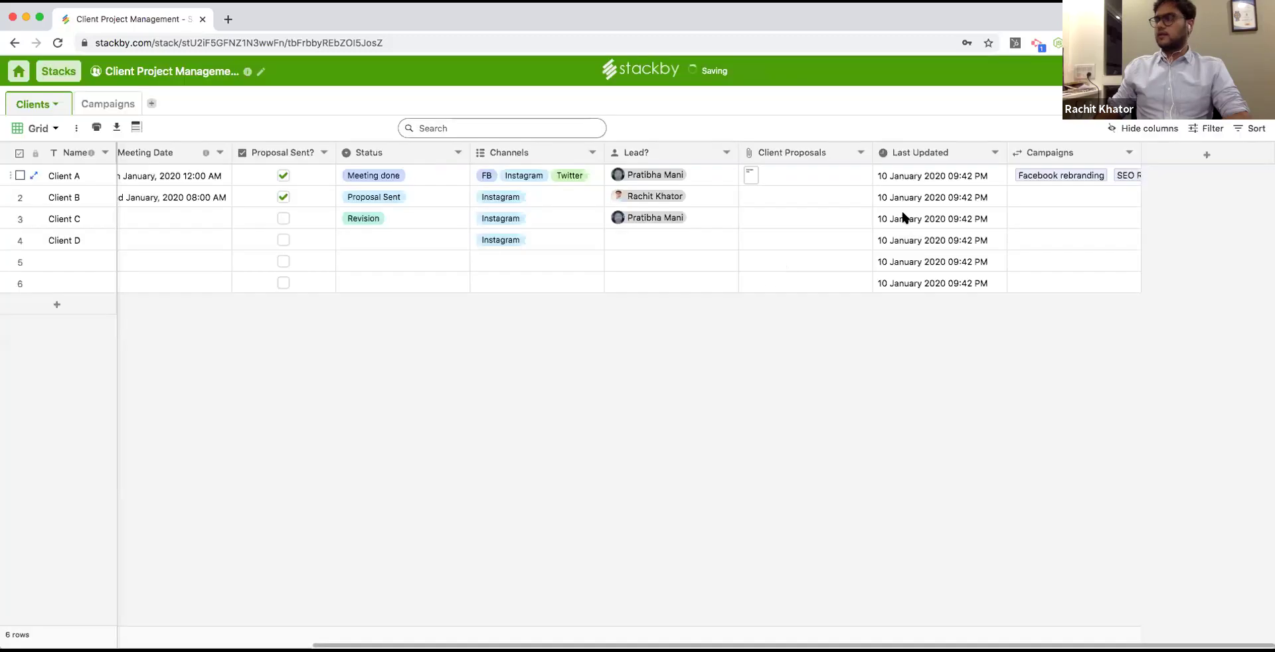
left_click(1016, 194)
left_click(1018, 197)
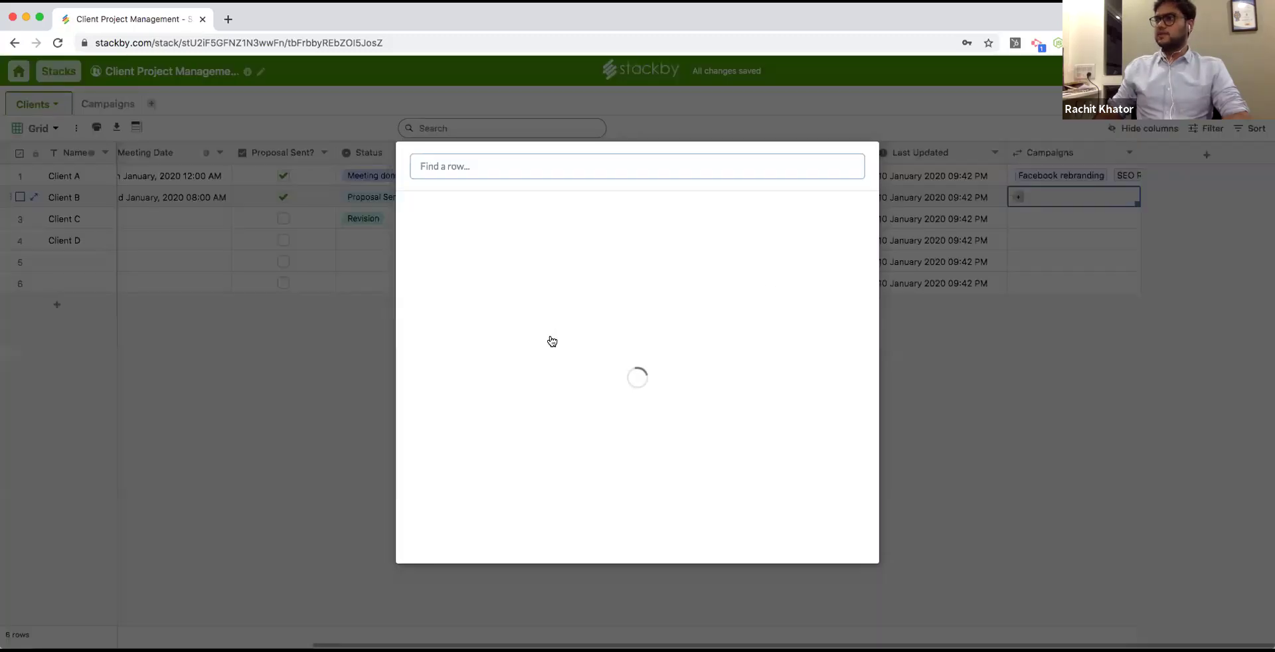
scroll(550, 374, "down", 3)
left_click(529, 373)
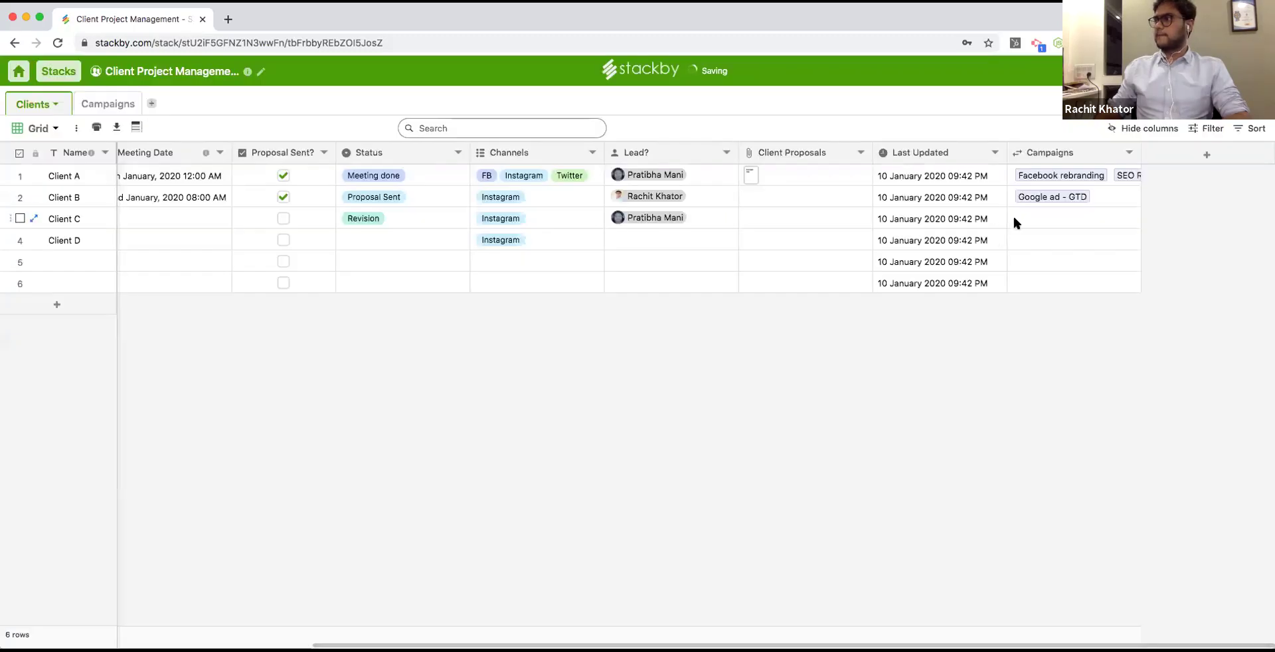
Link Client C to SEO Refactoring and Client D to Community building.
scroll(1014, 218, "left", 6)
left_click(1014, 218)
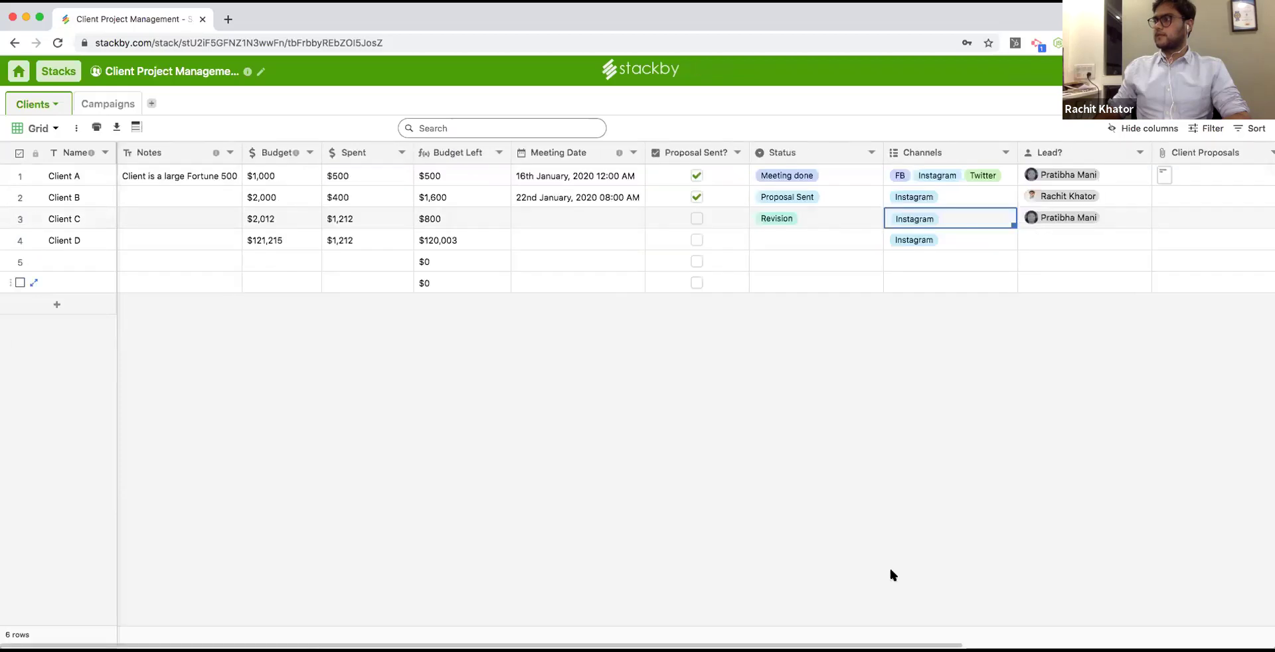
scroll(1062, 219, "right", 6)
left_click(1063, 222)
left_click(1062, 219)
scroll(623, 404, "down", 5)
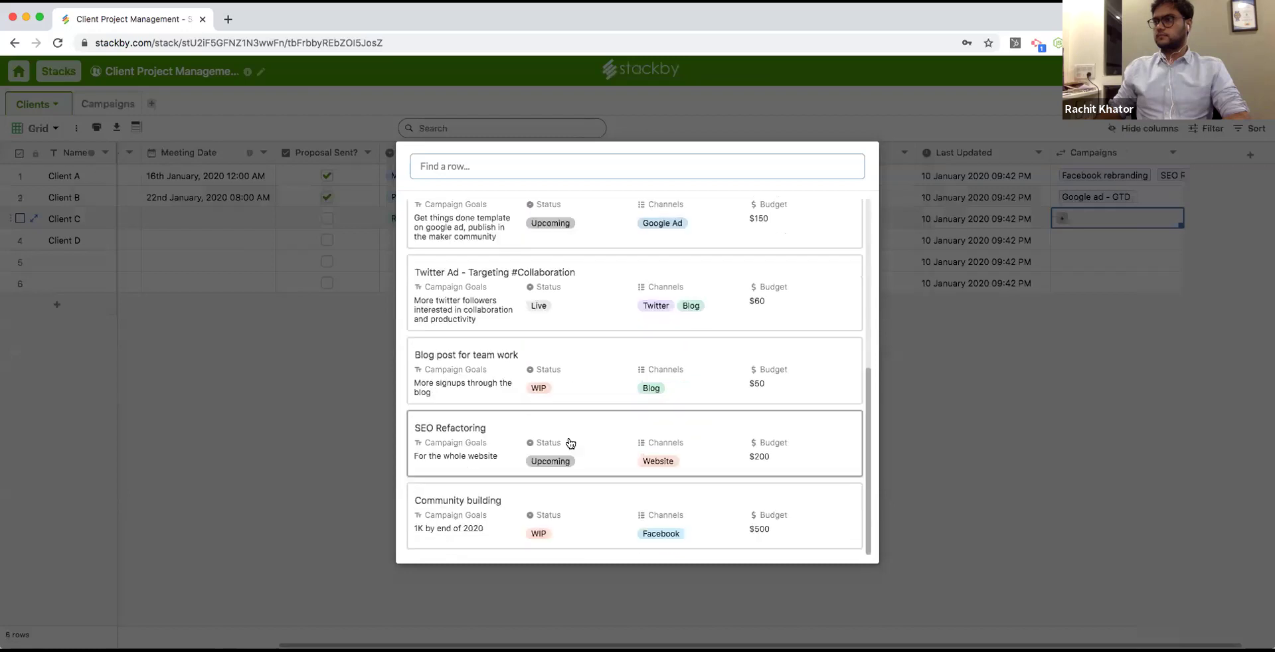
left_click(574, 441)
scroll(1061, 234, "left", 6)
left_click(1064, 239)
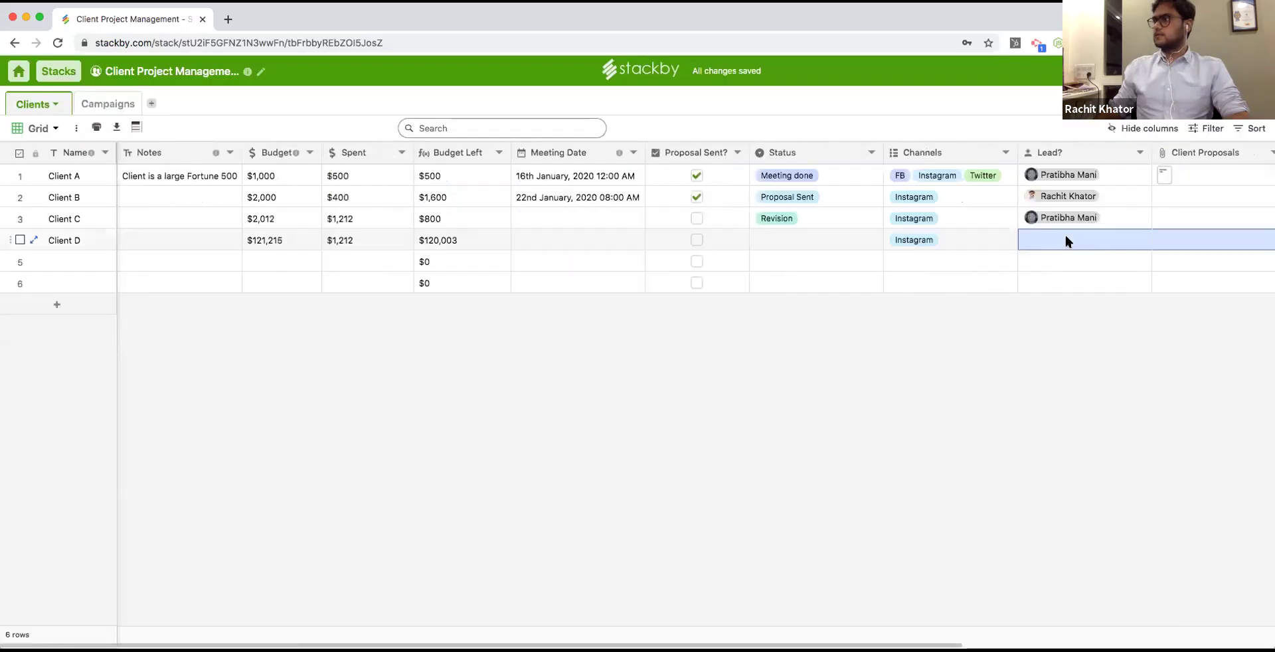
scroll(665, 229, "right", 5)
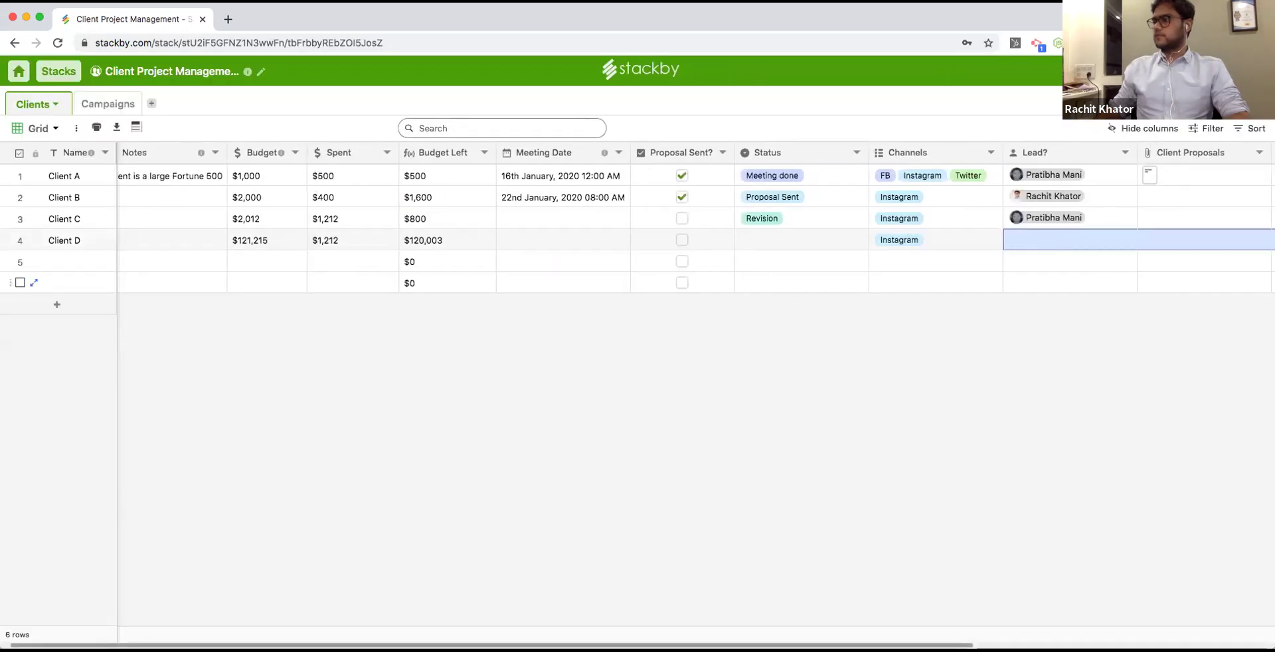
left_click(1134, 240, "shift")
left_click(1140, 237)
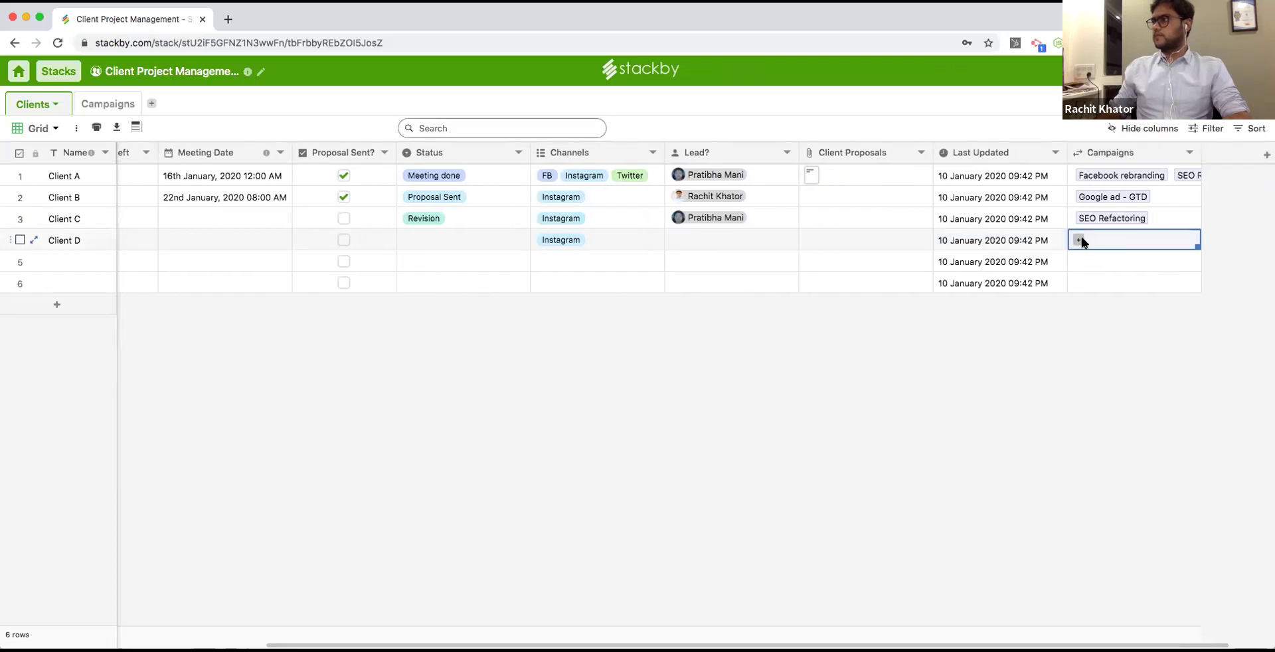
left_click(1078, 240)
scroll(584, 452, "down", 10)
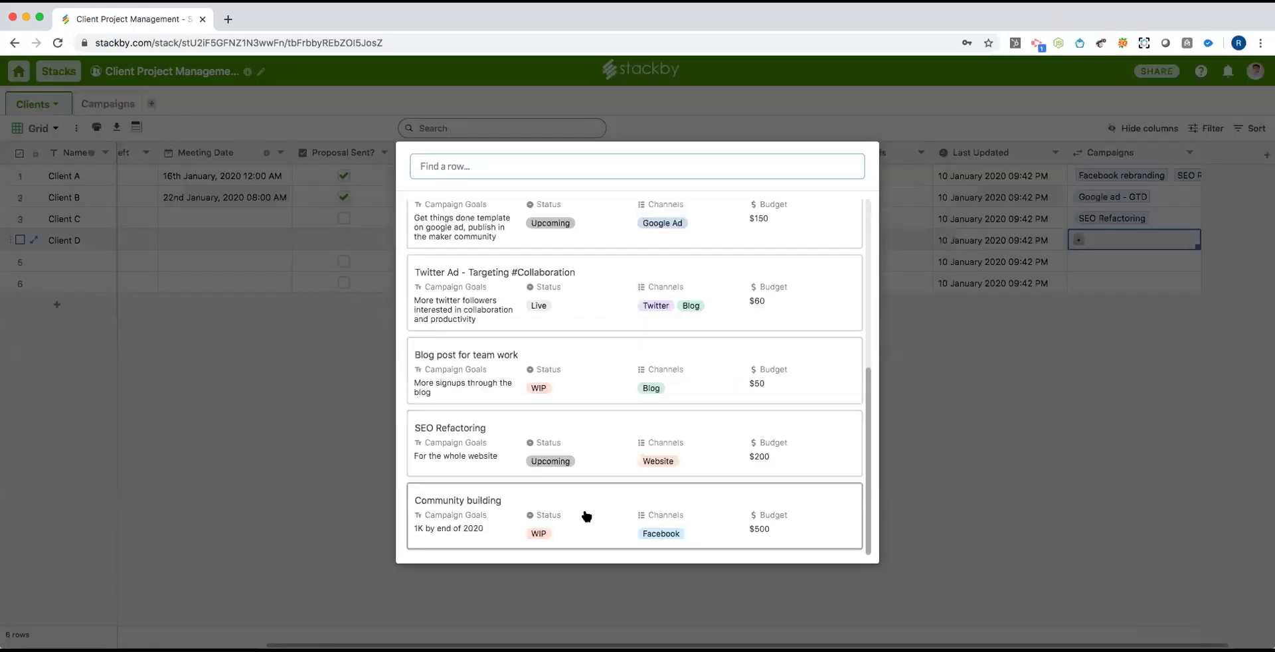
left_click(584, 515)
left_click(1097, 259)
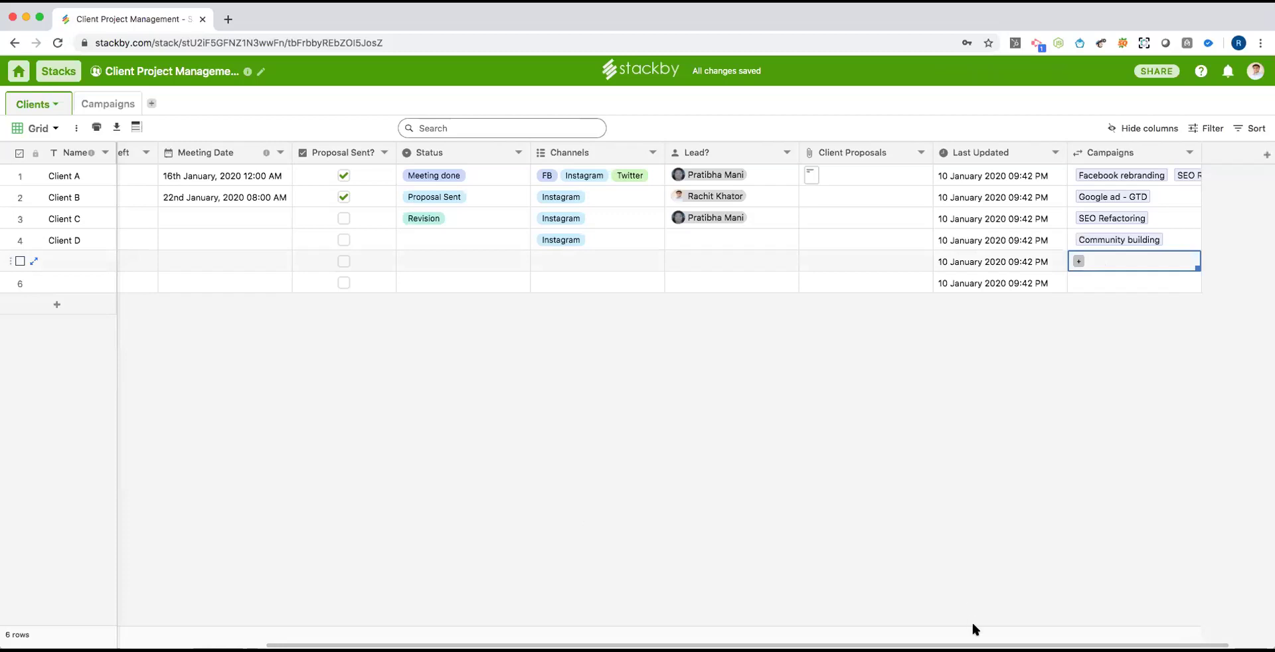
scroll(973, 624, "right", 2)
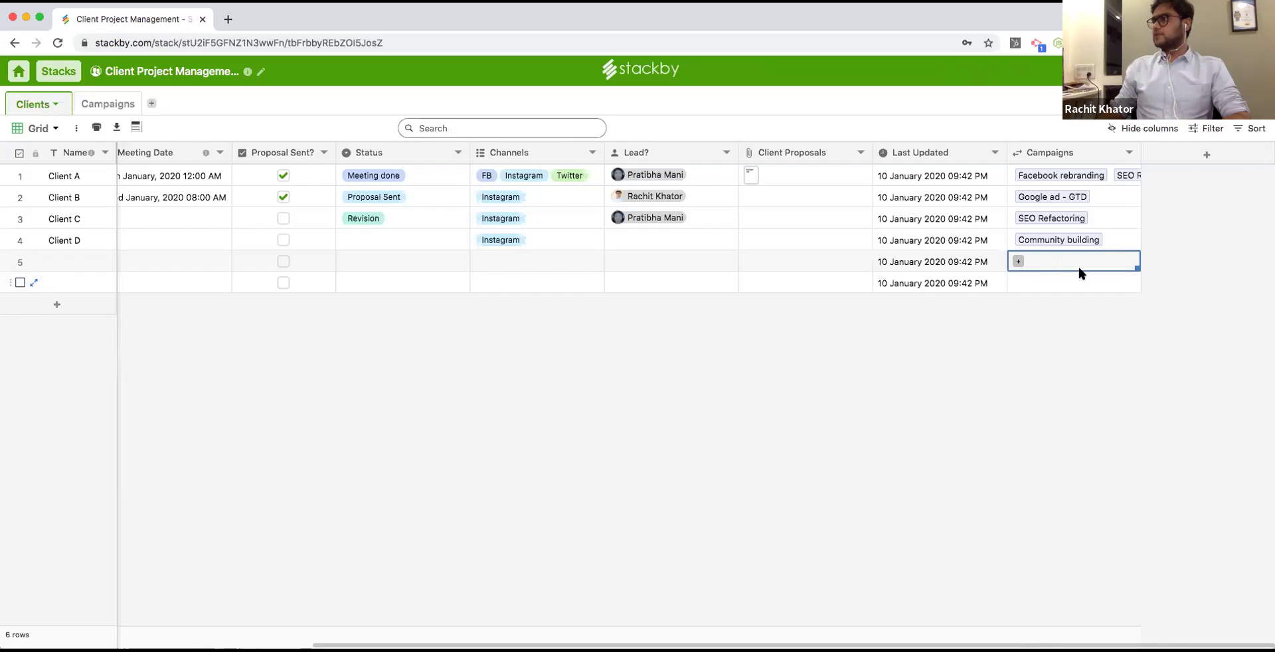
In Campaigns, add a Look Up column named 'Budget' showing the linked clients' Budget.
left_click(99, 105)
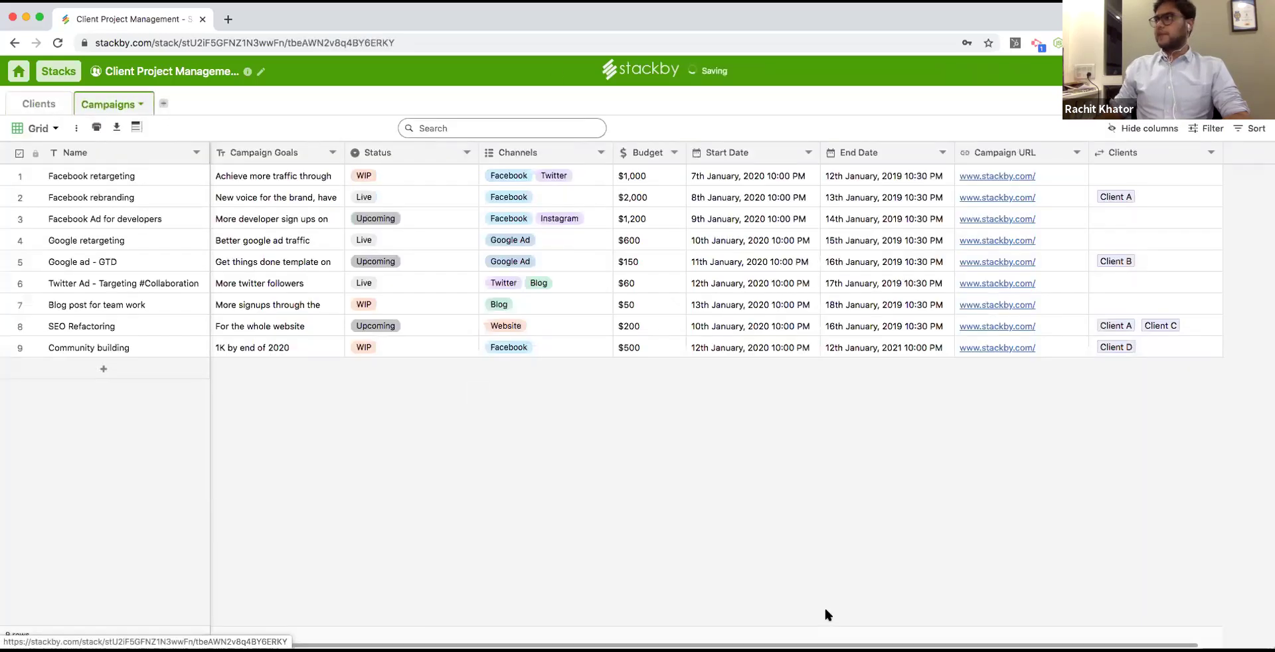
scroll(1005, 270, "right", 3)
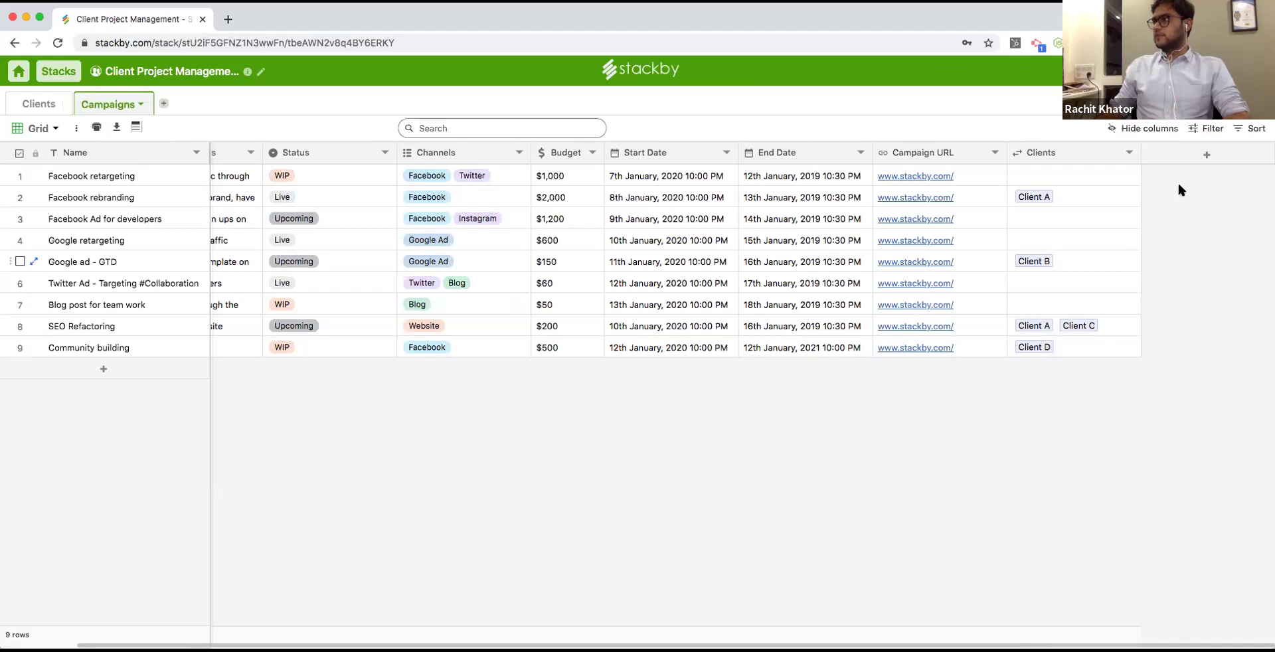
left_click(1207, 154)
left_click(1051, 196)
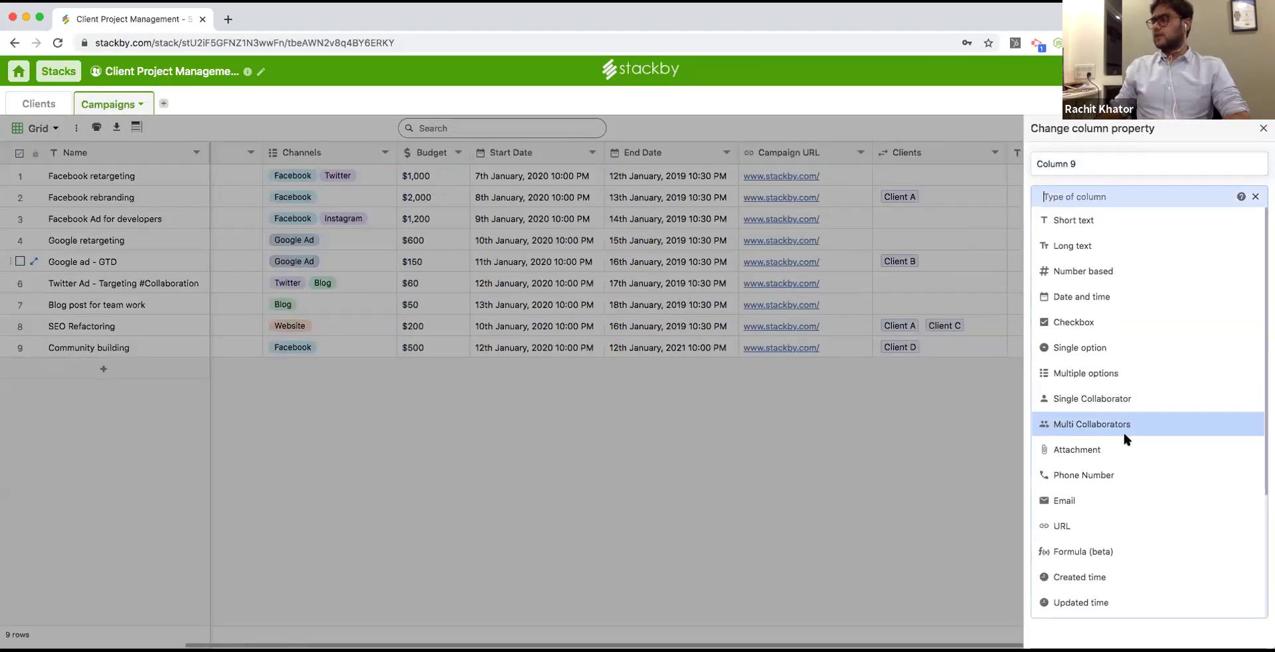
scroll(1125, 478, "down", 3)
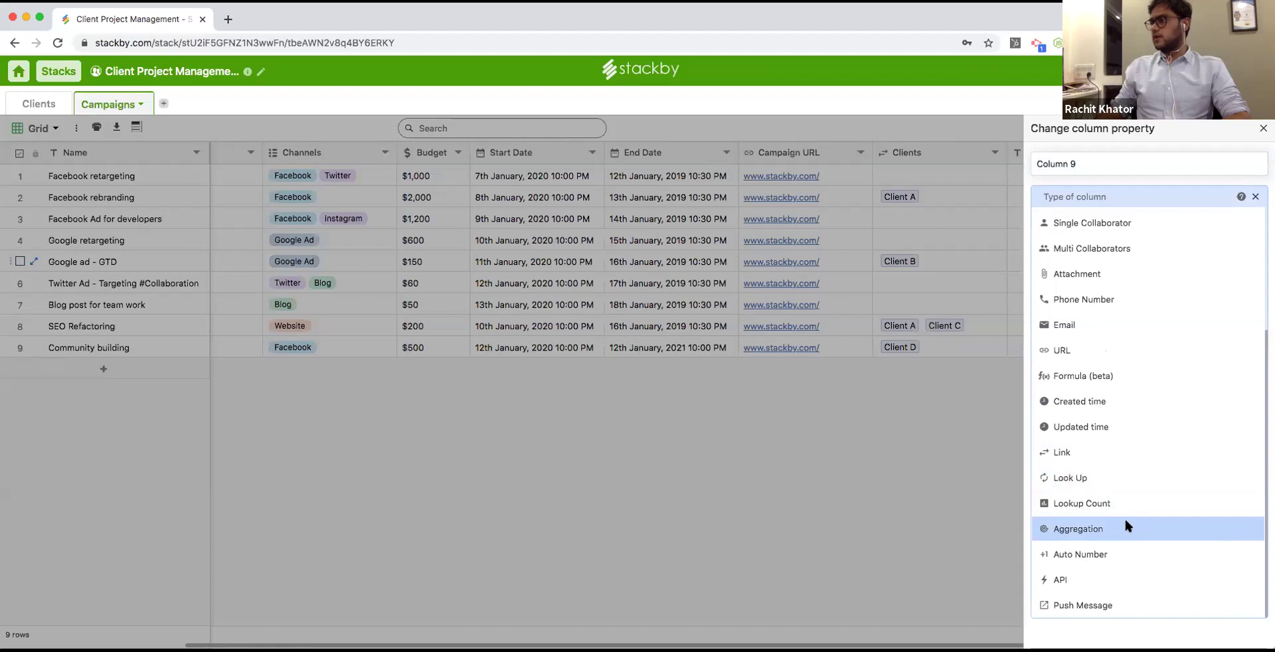
left_click(1116, 478)
left_click(1089, 337)
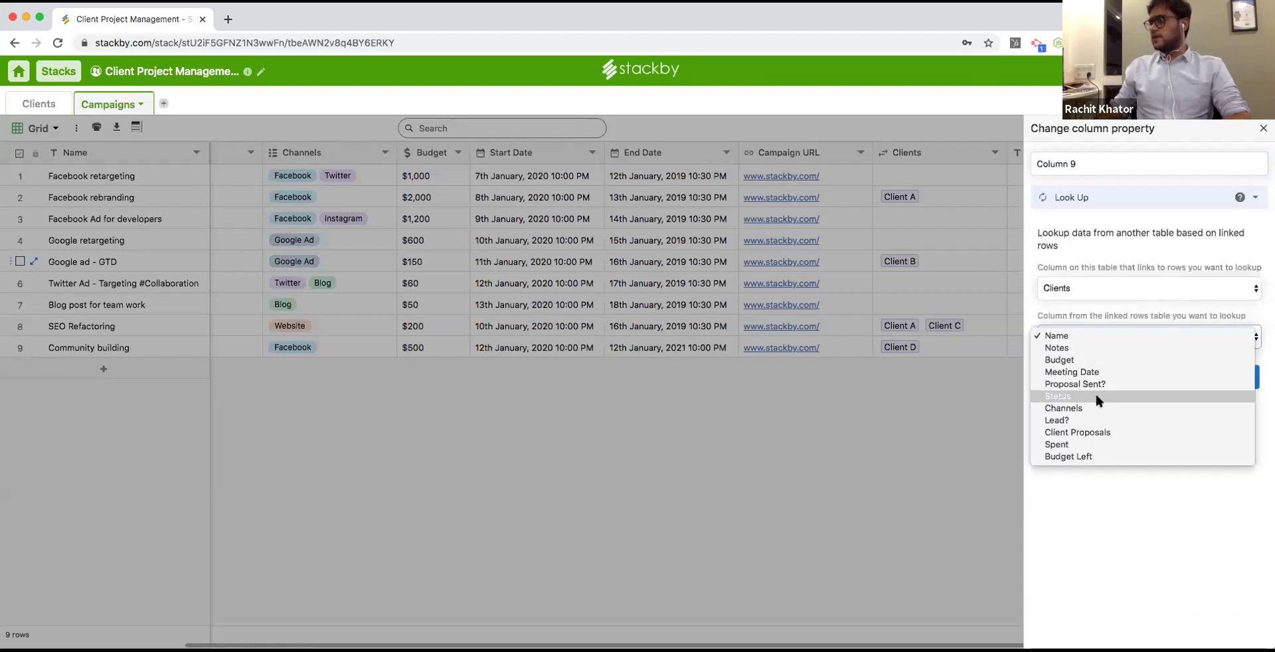
left_click(1087, 353)
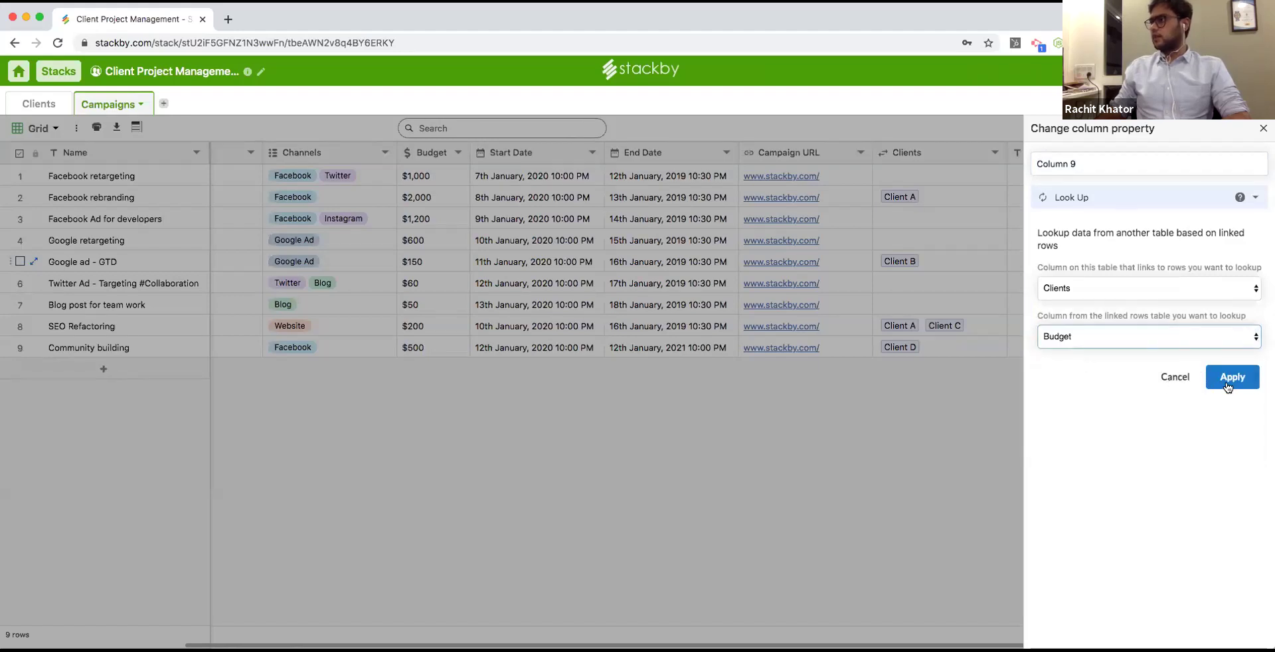
triple_click(1090, 164)
type("Budget")
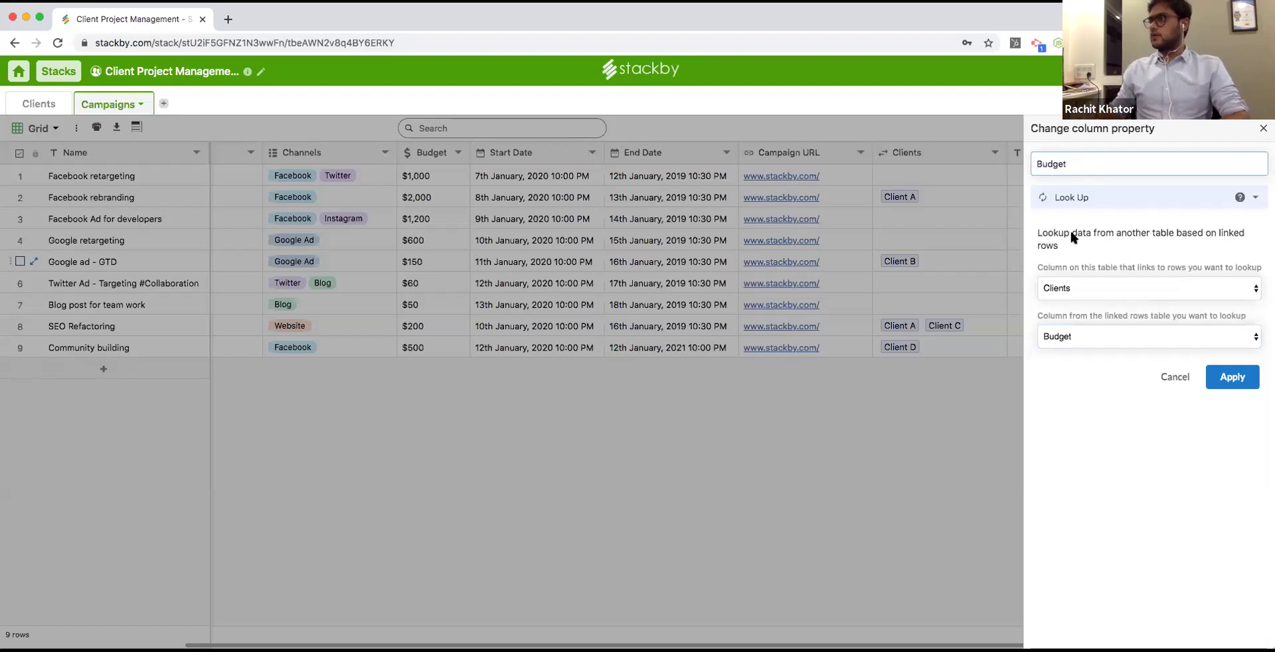
left_click(1246, 390)
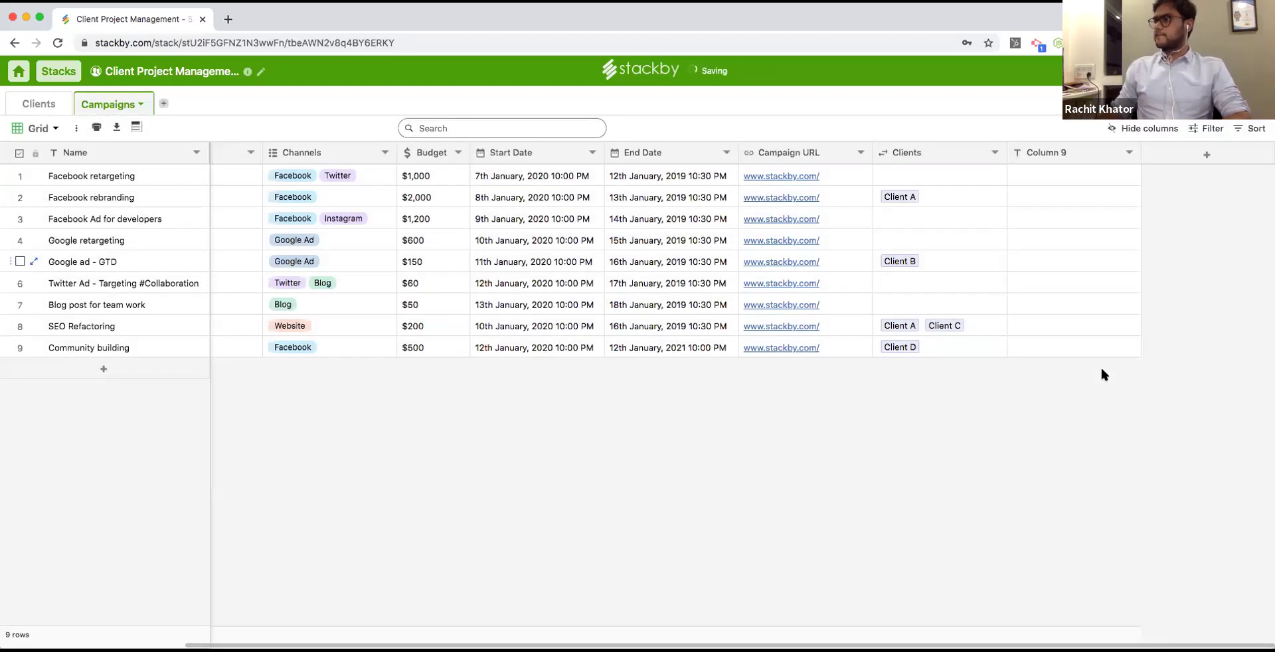
Check the looked-up budgets in rows 2 and 8, then return to the Clients table.
left_click(904, 197)
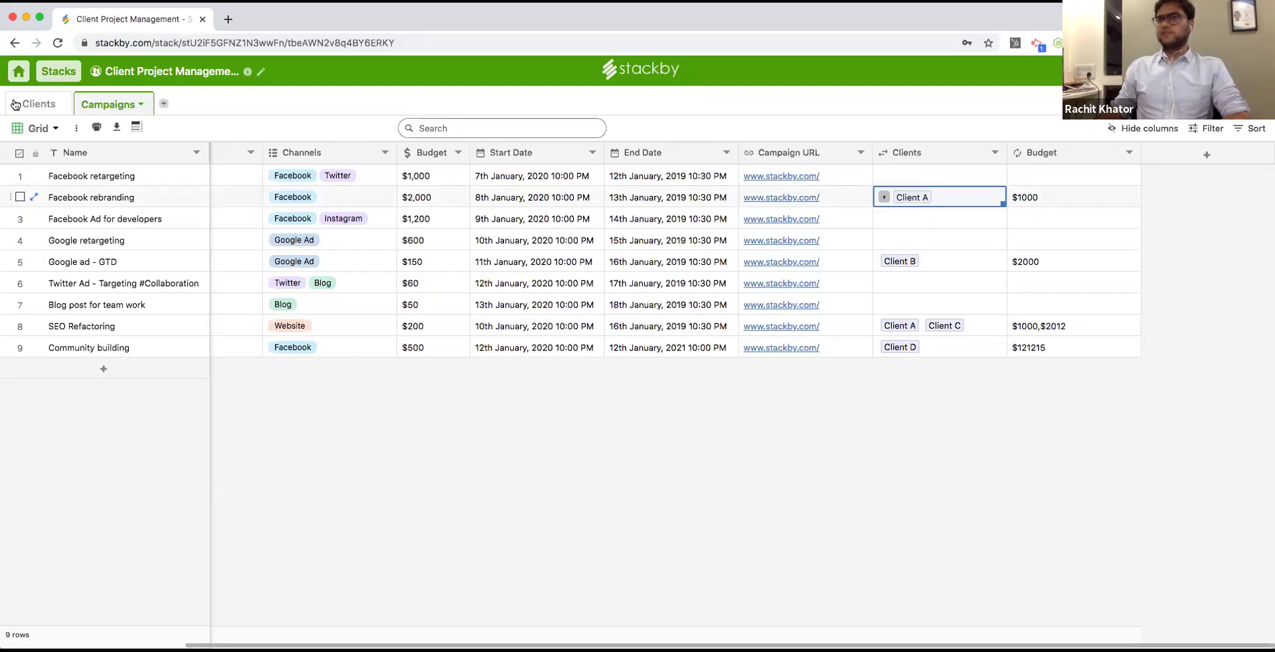
left_click(1043, 326)
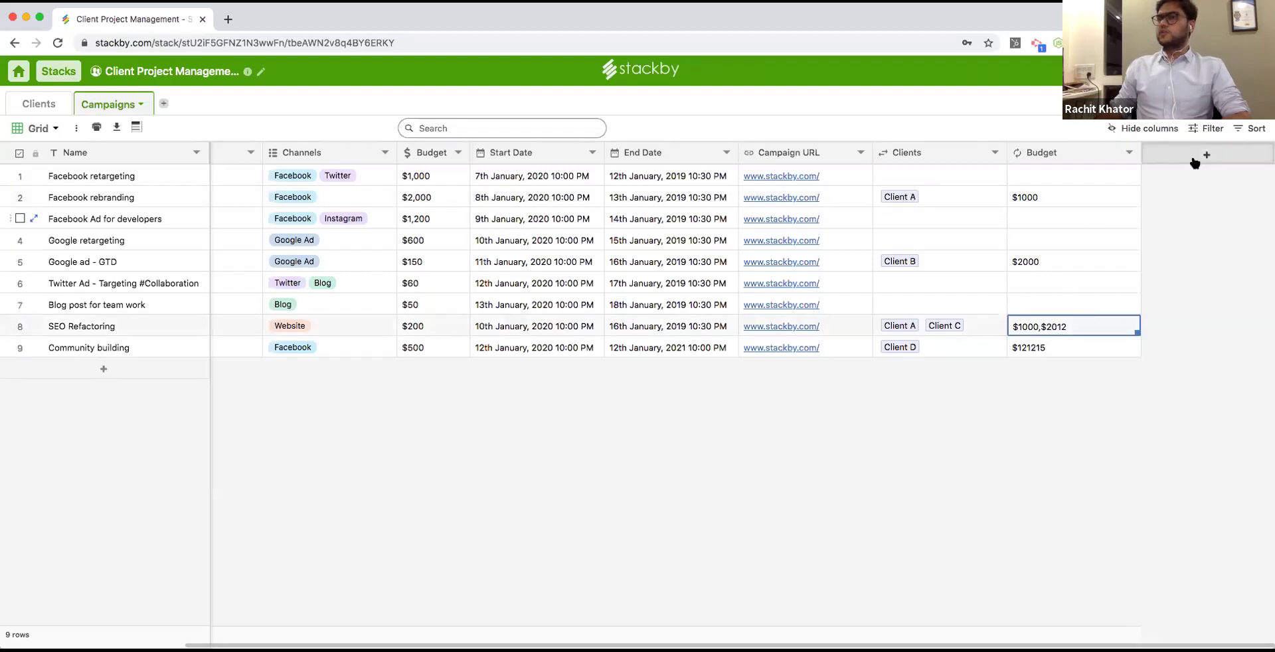
left_click(38, 103)
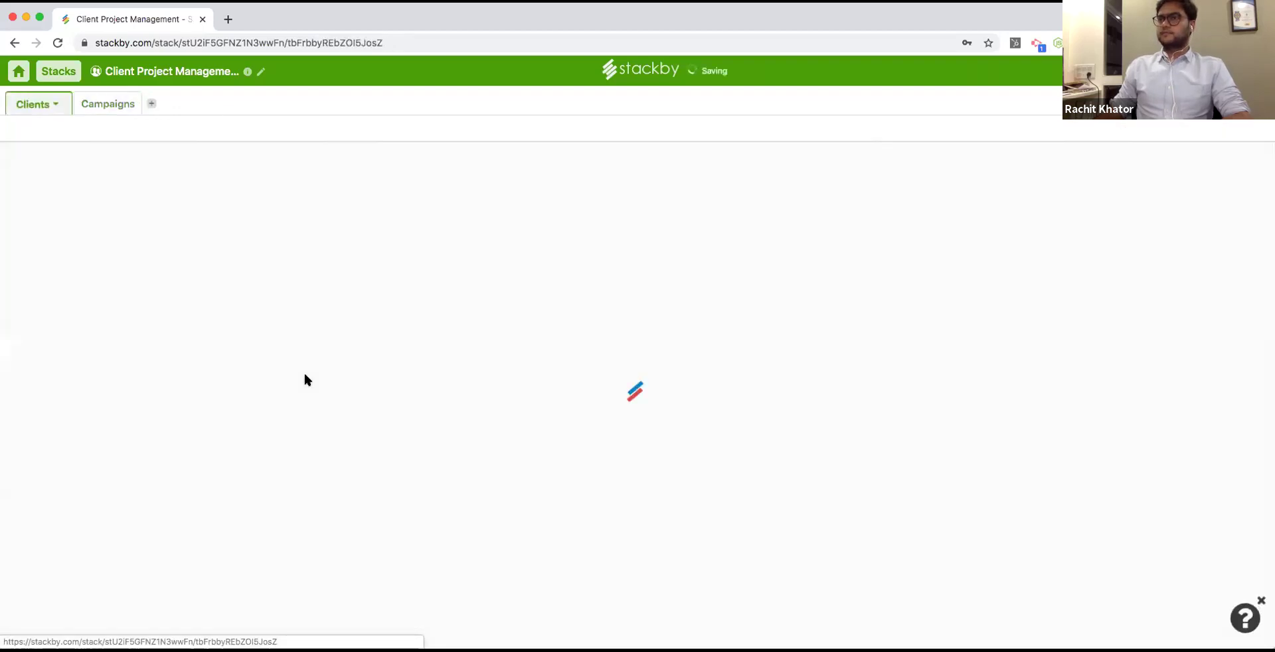
Add a Lookup Count column named 'Total Campaigns' to the Clients table.
scroll(973, 619, "right", 10)
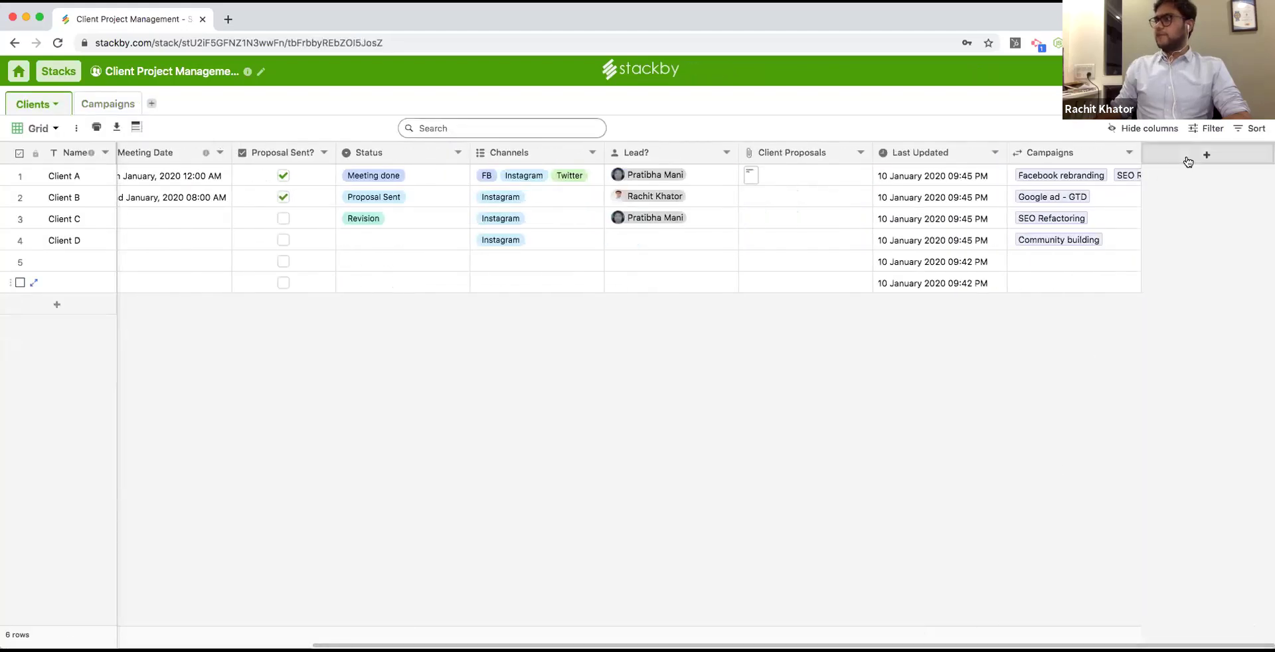
left_click(1188, 161)
left_click(1145, 199)
scroll(1116, 399, "down", 3)
left_click(1114, 500)
left_click(1124, 163)
type("Total Campaigns")
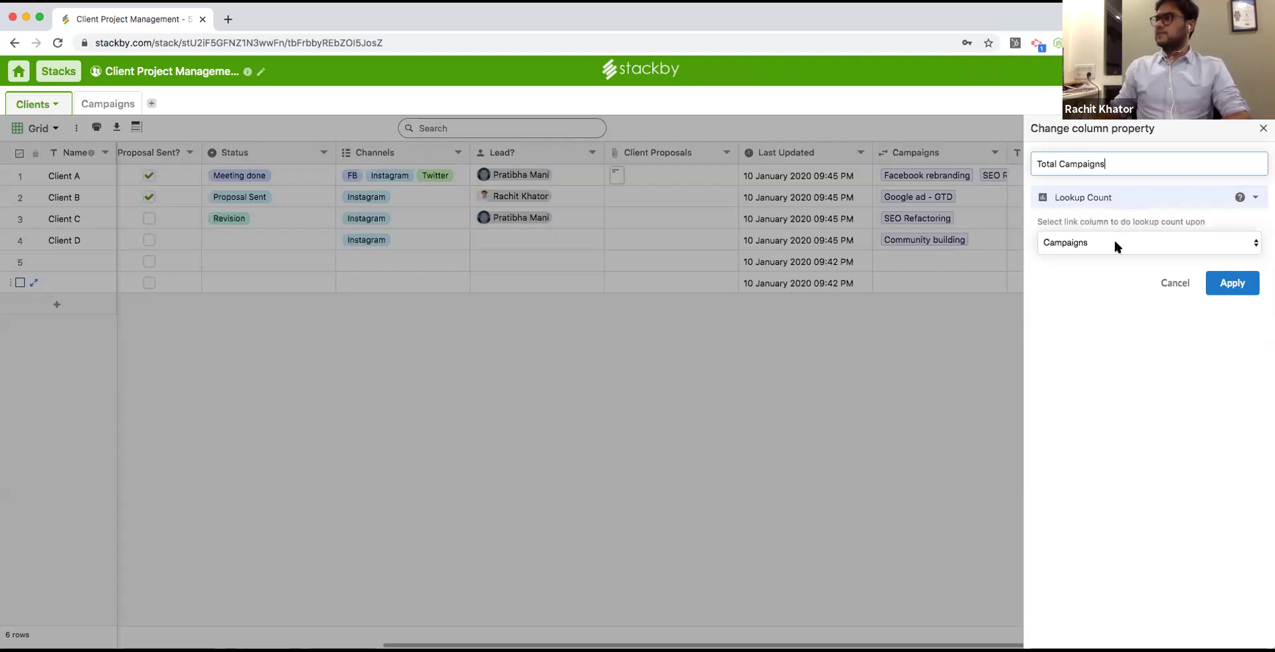
left_click(1232, 283)
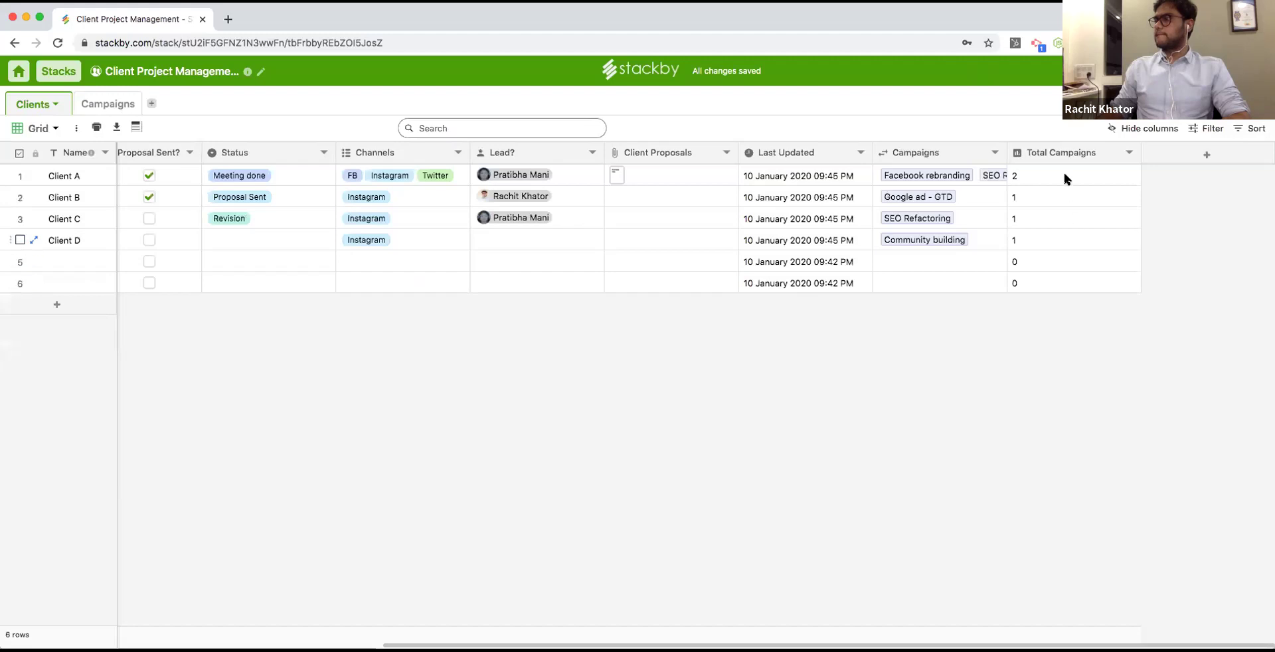
Link Google retargeting to row 5 and another campaign to Client B, then review Client A's links.
left_click(885, 261)
key("Return")
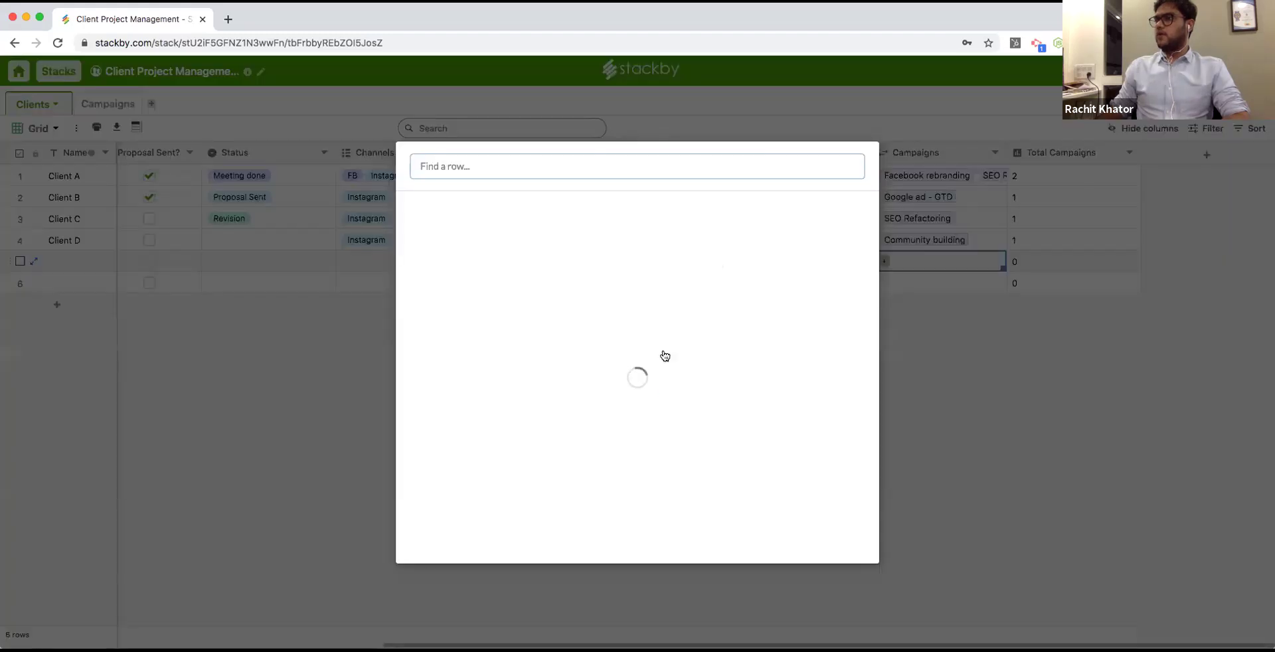
left_click(628, 432)
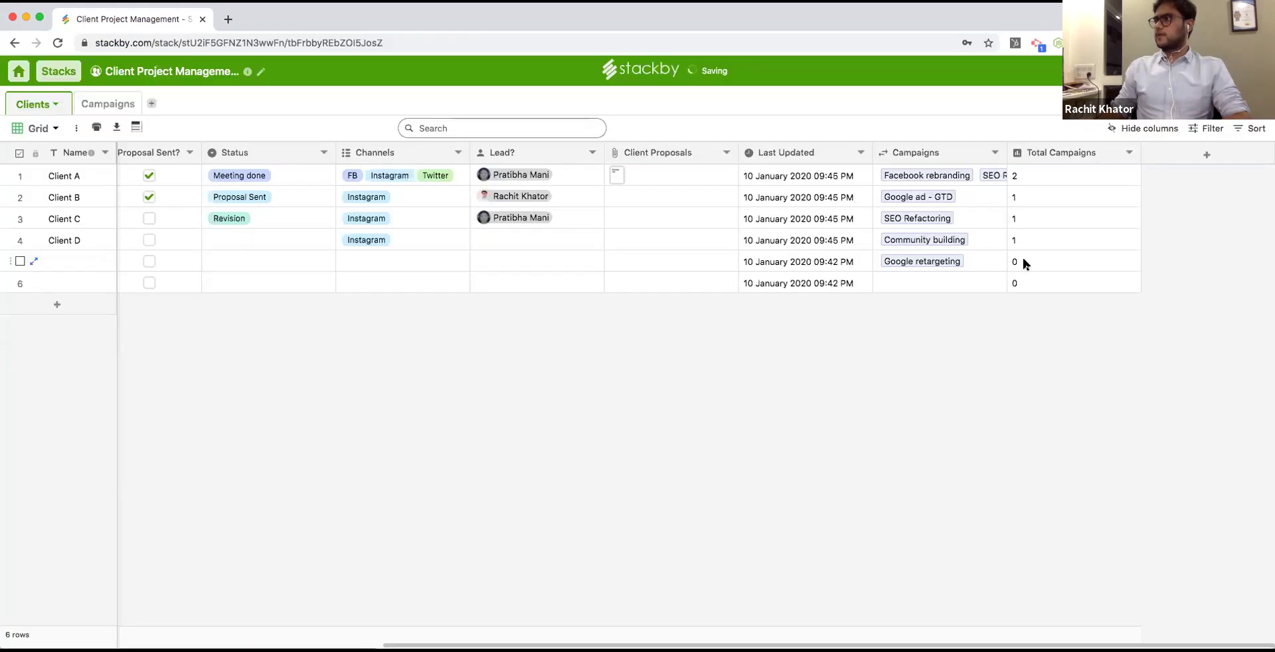
left_click(962, 192)
key("Return")
left_click(611, 245)
left_click(974, 168)
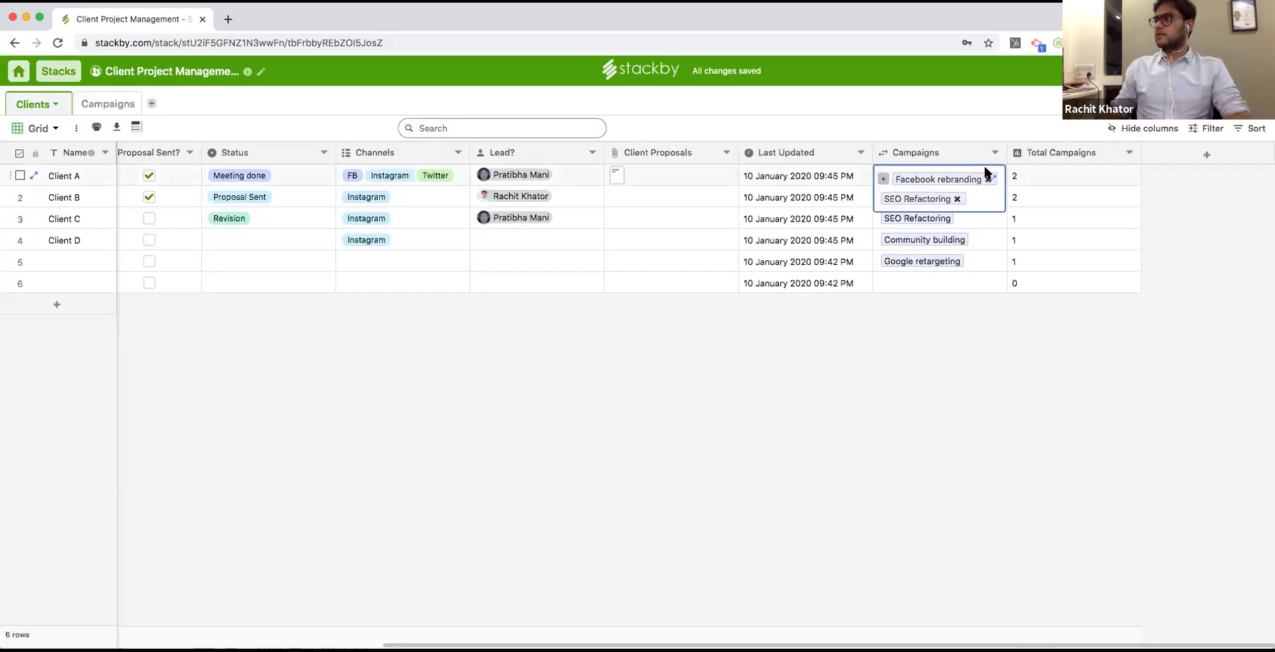
left_click(993, 176)
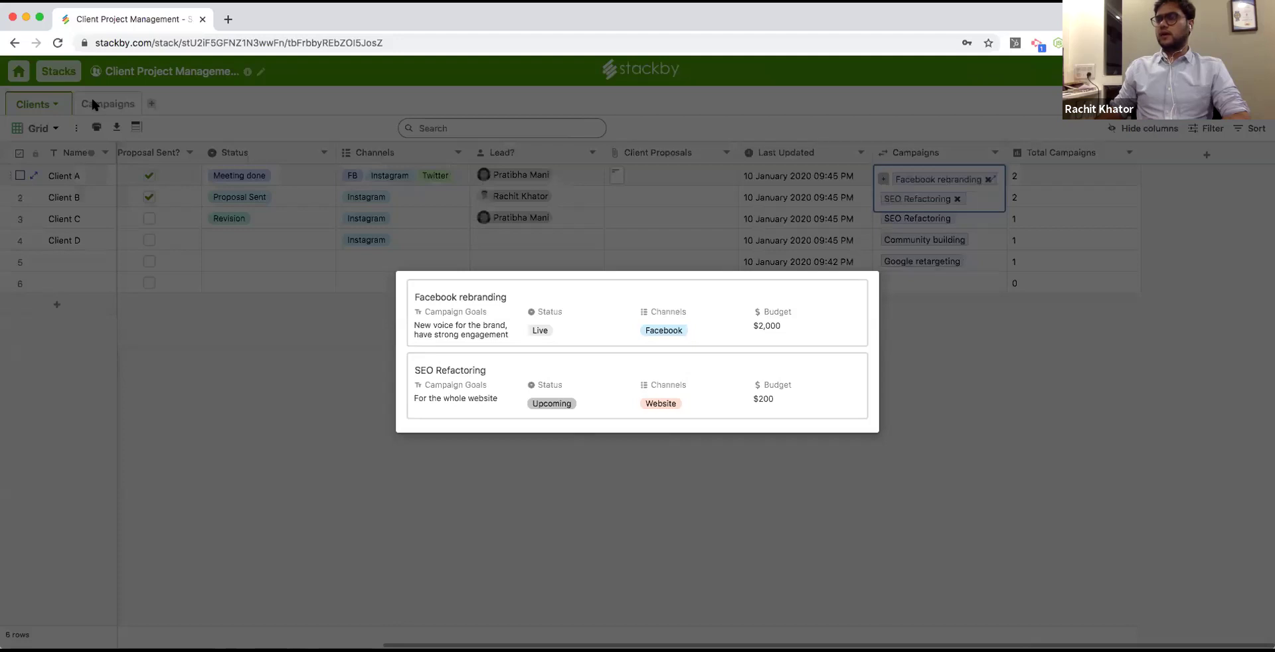
left_click(1065, 190)
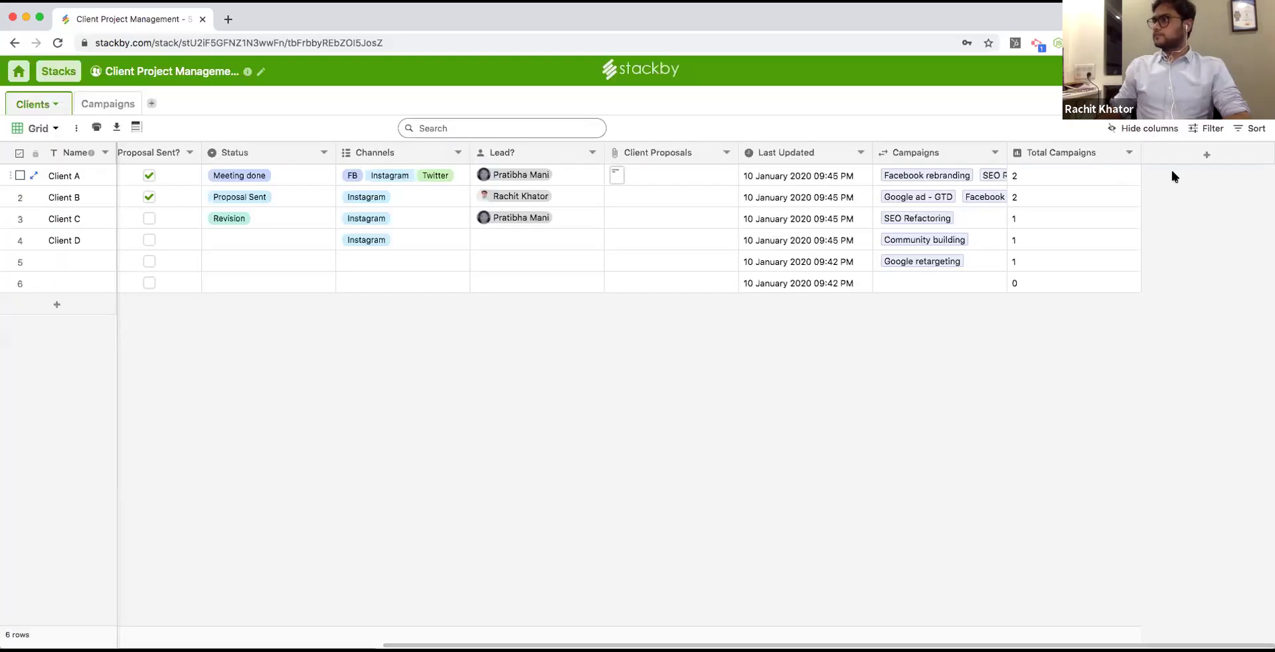
Add an Aggregation column summing the campaigns' Budget, formatted as Currency.
left_click(1190, 152)
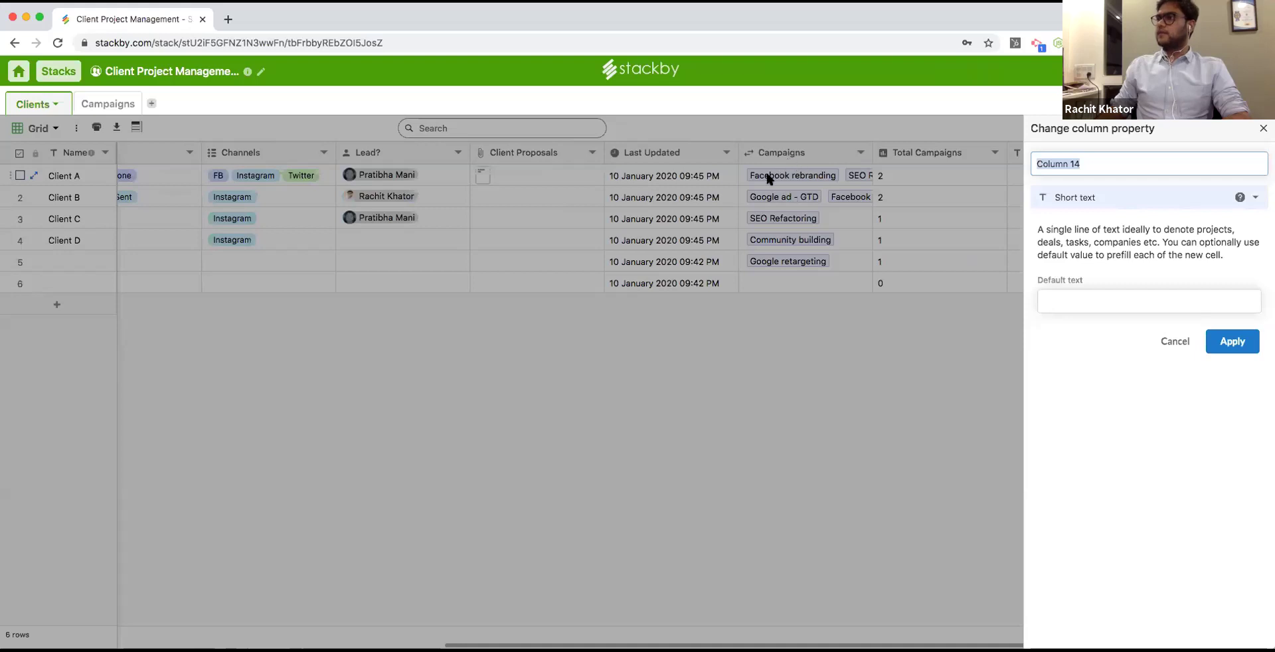
left_click(1109, 197)
scroll(1157, 507, "down", 3)
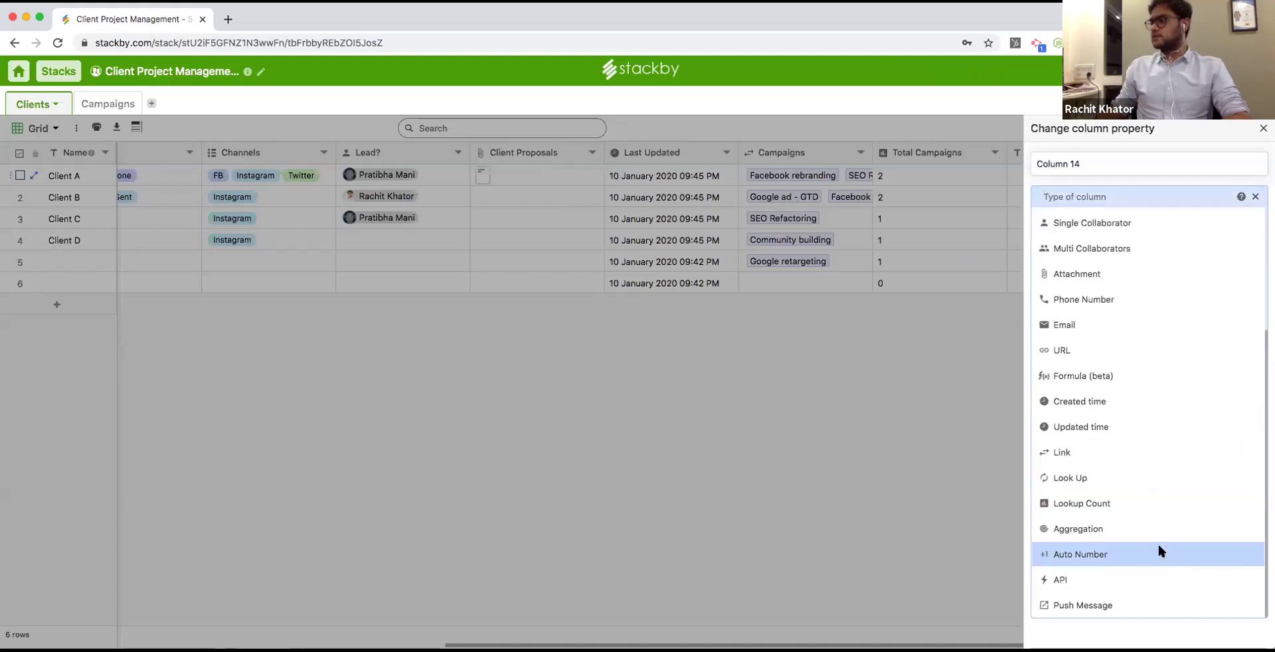
left_click(1145, 524)
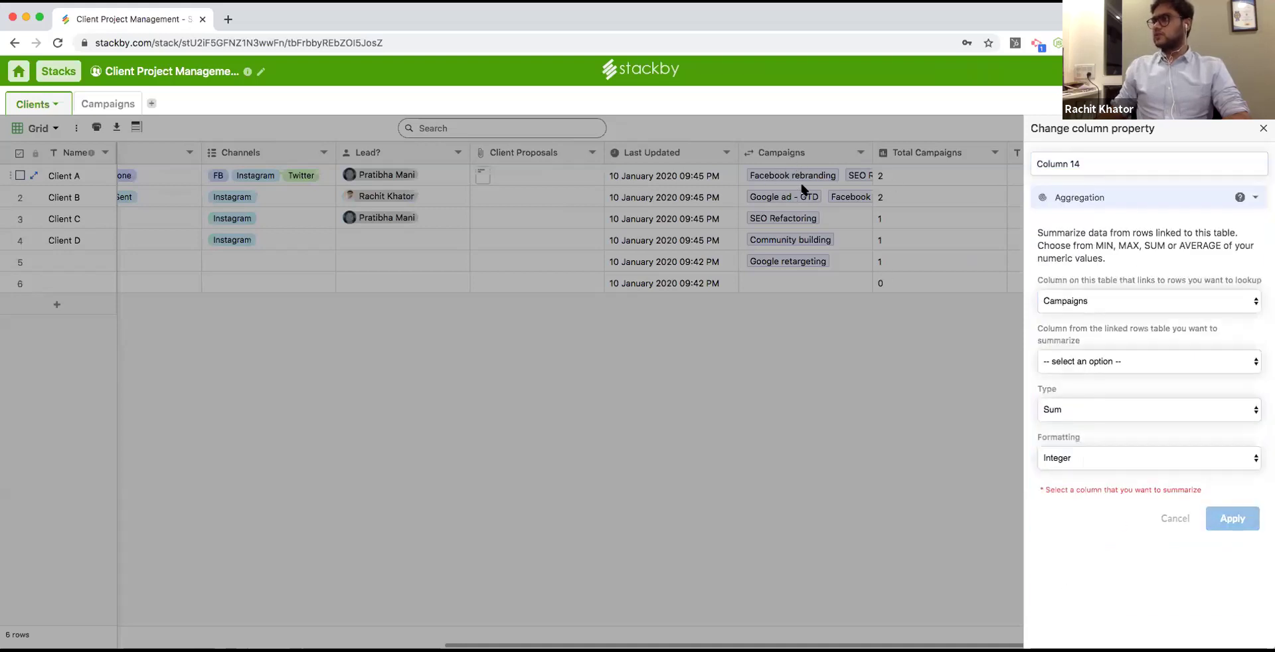
left_click(1084, 361)
left_click(1078, 369)
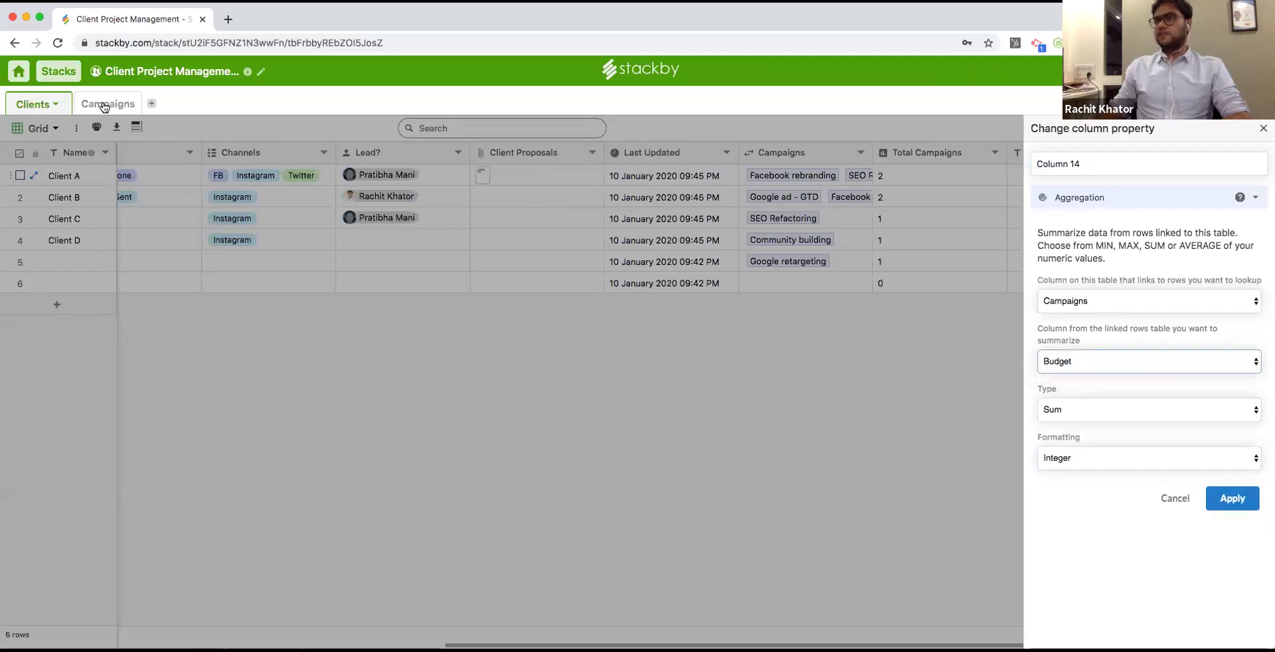
left_click(1102, 409)
left_click(1104, 412)
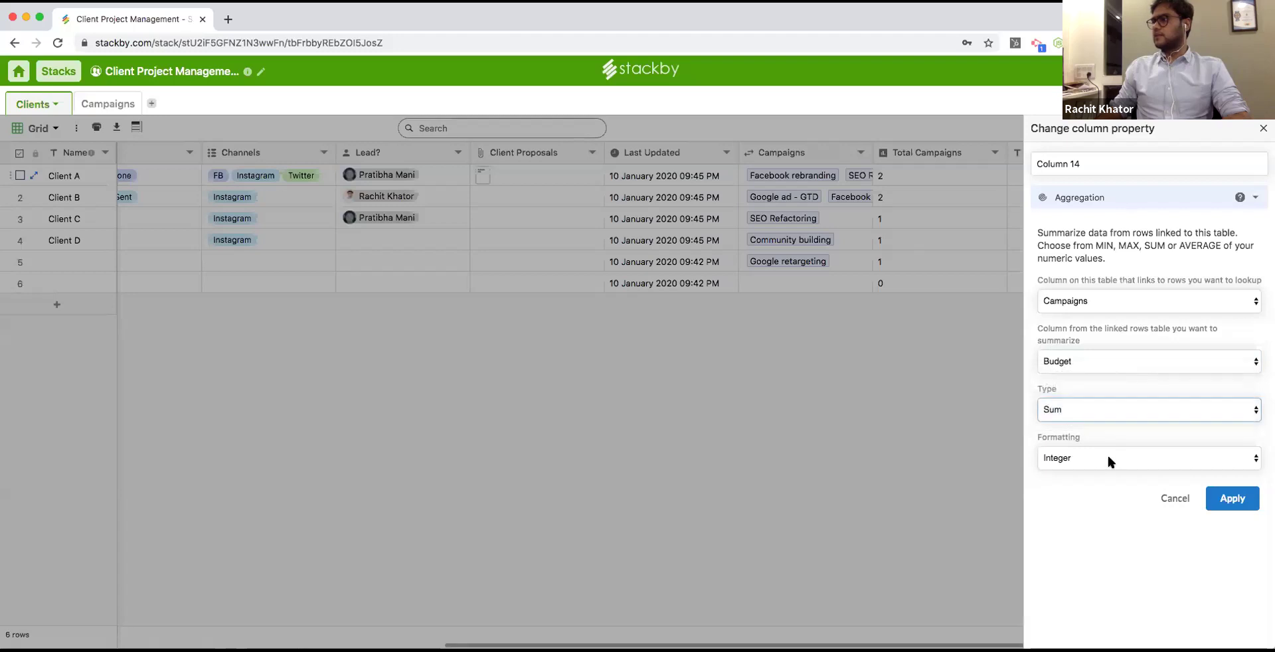
left_click(1108, 458)
left_click(1102, 481)
left_click(1234, 595)
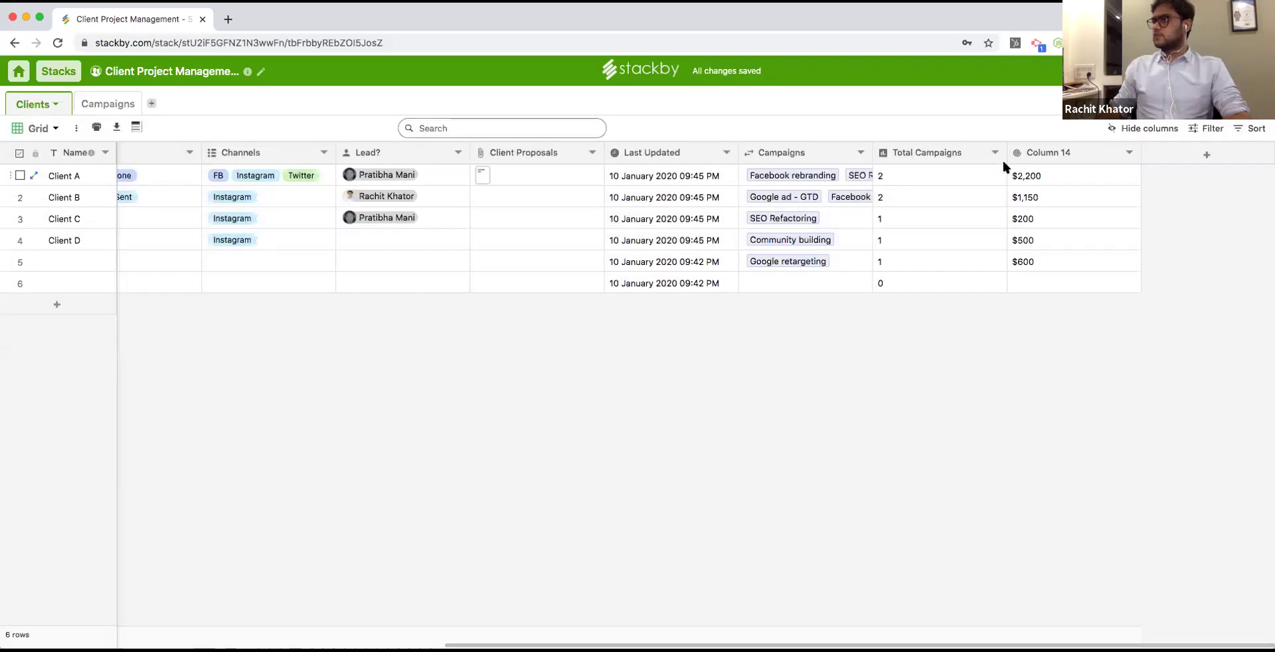
Resize the Total Campaigns and Campaigns columns, and link Blog post for team work to Client A.
left_click_drag(1005, 154, 993, 153)
left_click_drag(870, 145, 996, 168)
left_click(823, 174)
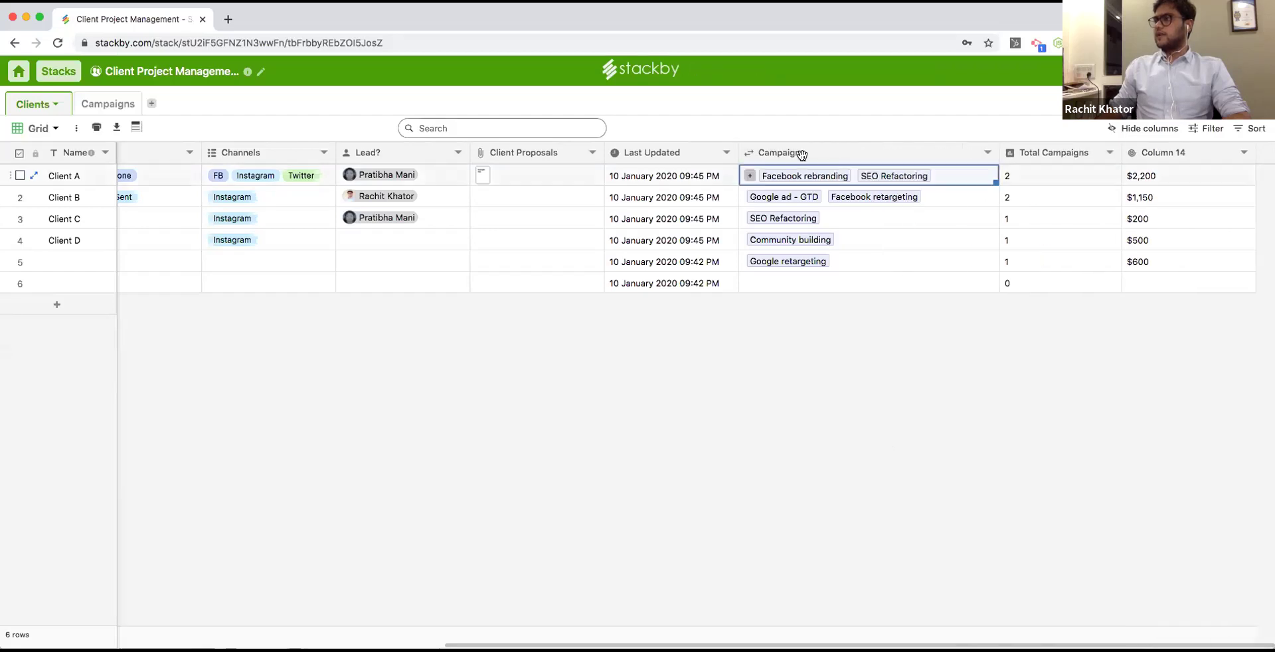
left_click(746, 174)
scroll(589, 322, "down", 3)
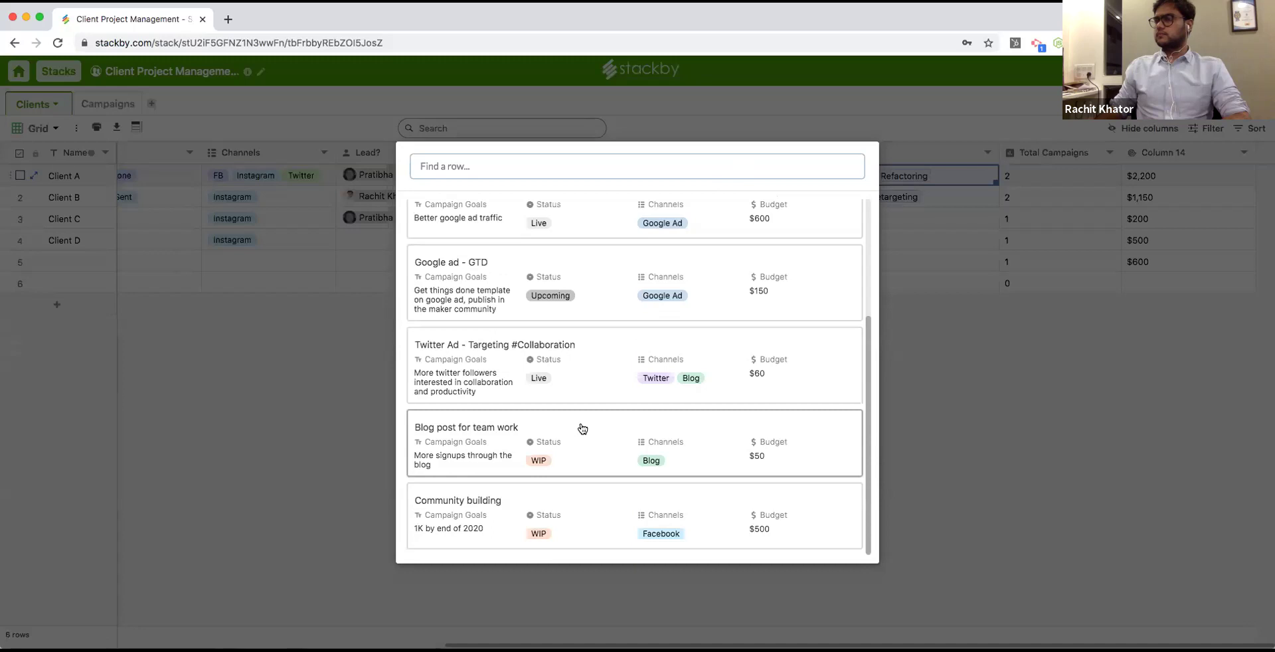
left_click(582, 428)
left_click(1136, 176)
Link SEO Refactoring to Client B, check its totals, and narrow the Client Proposals column.
left_click(893, 198)
left_click(748, 198)
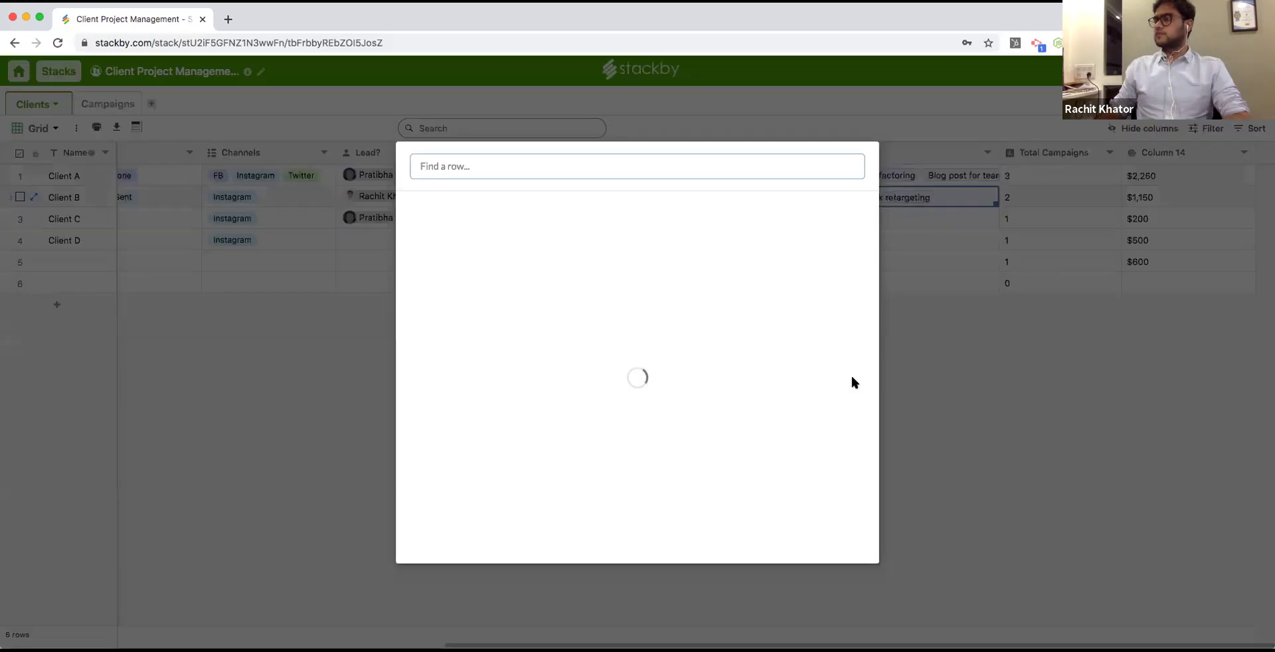
scroll(604, 431, "down", 5)
left_click(602, 430)
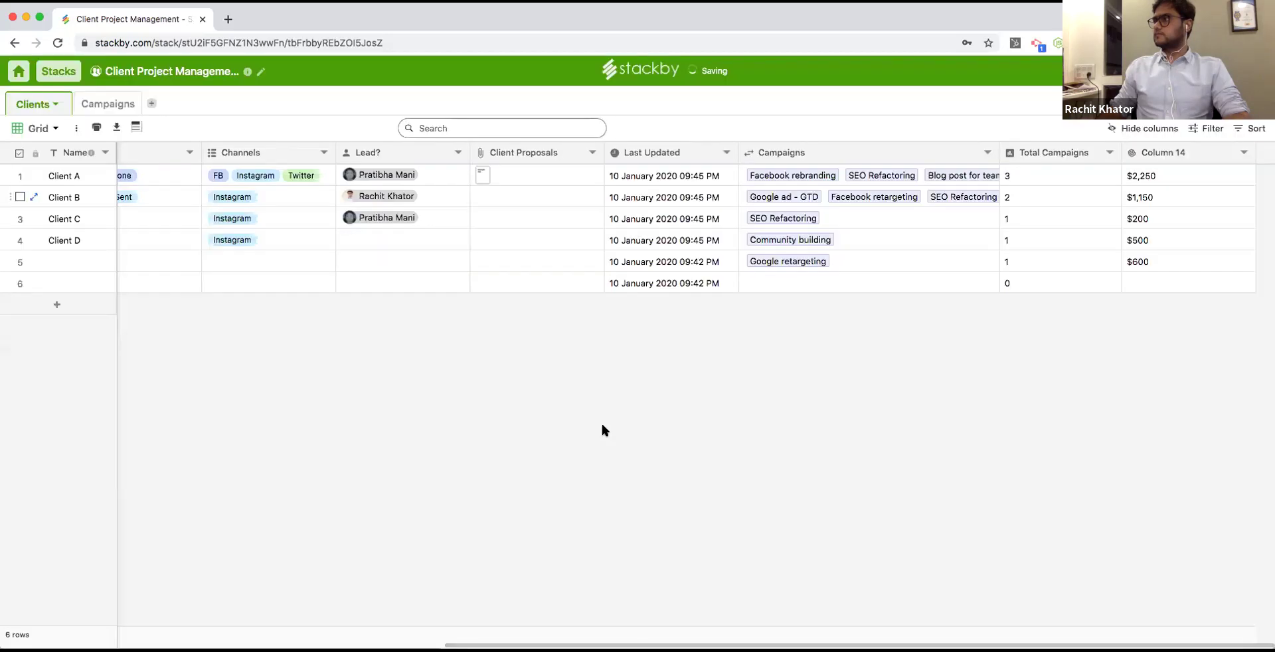
left_click(1056, 198)
left_click(1161, 198)
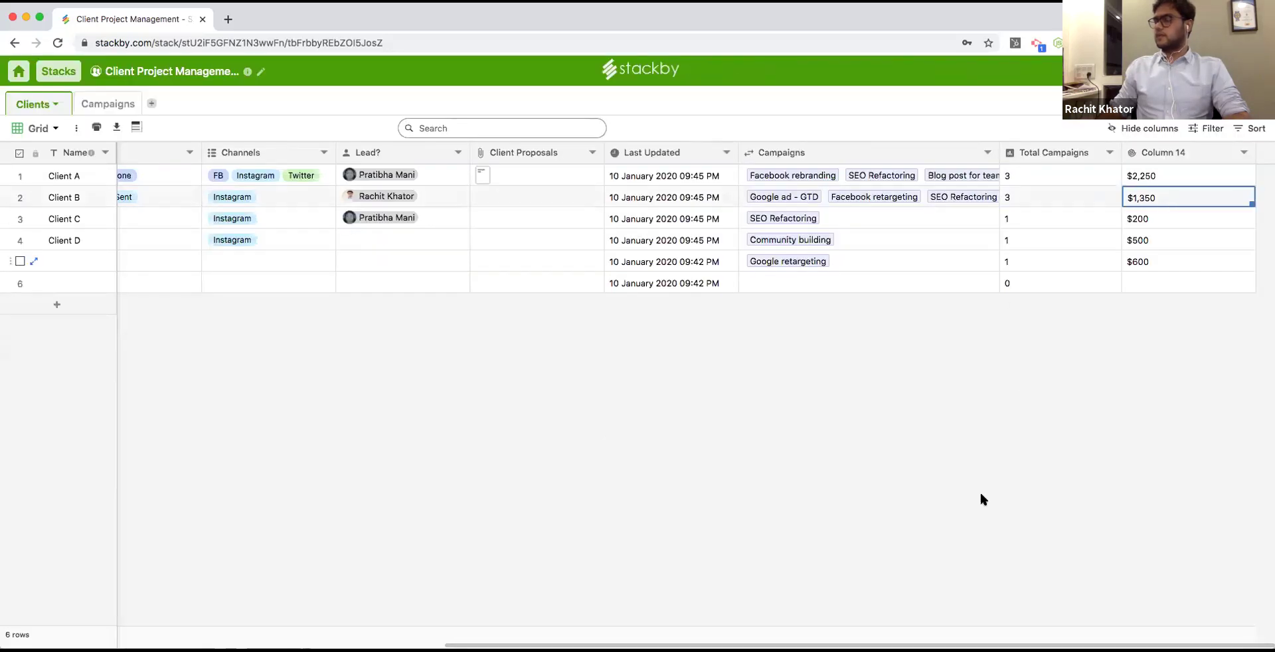
scroll(726, 621, "left", 4)
scroll(725, 624, "left", 2)
scroll(949, 609, "right", 6)
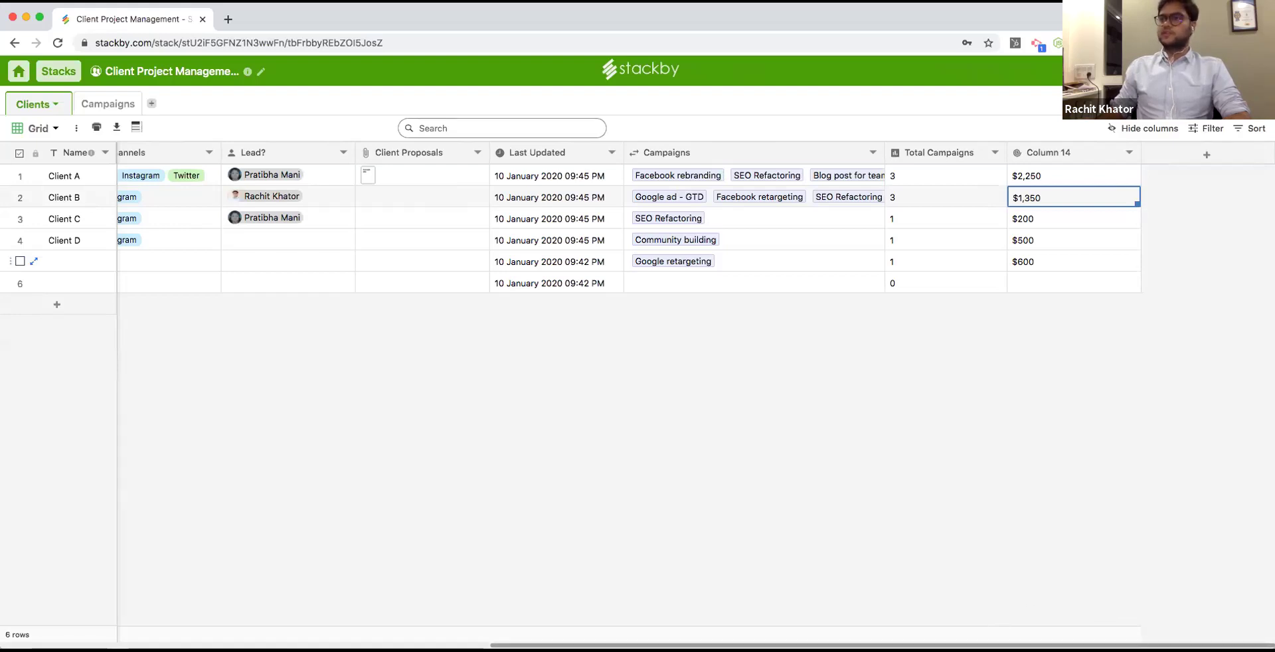
scroll(540, 207, "left", 2)
left_click_drag(559, 146, 532, 147)
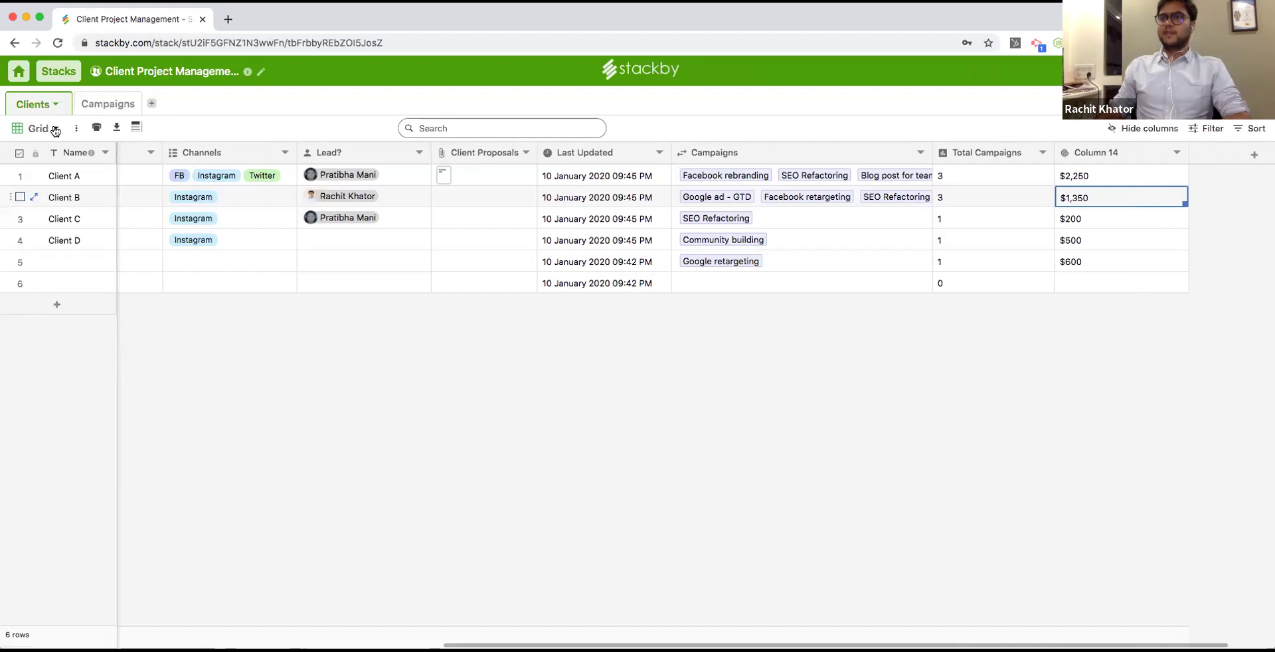
Create a Kanban view of Clients grouped by Status.
left_click(55, 129)
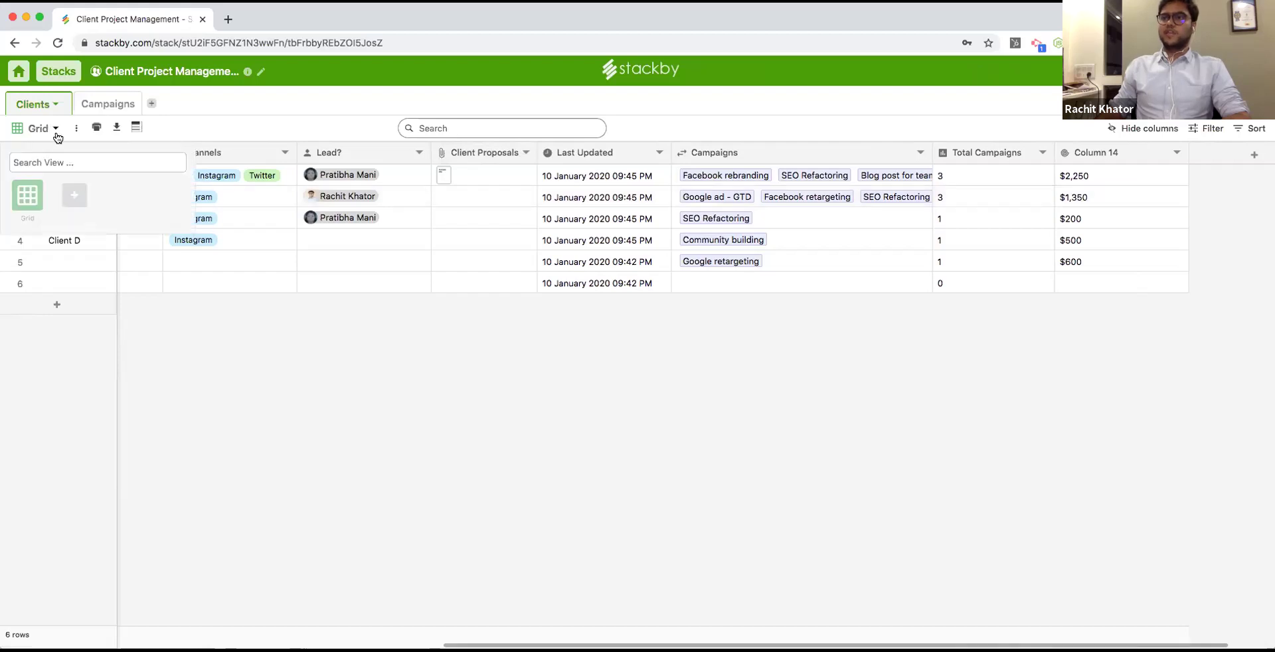
left_click(74, 194)
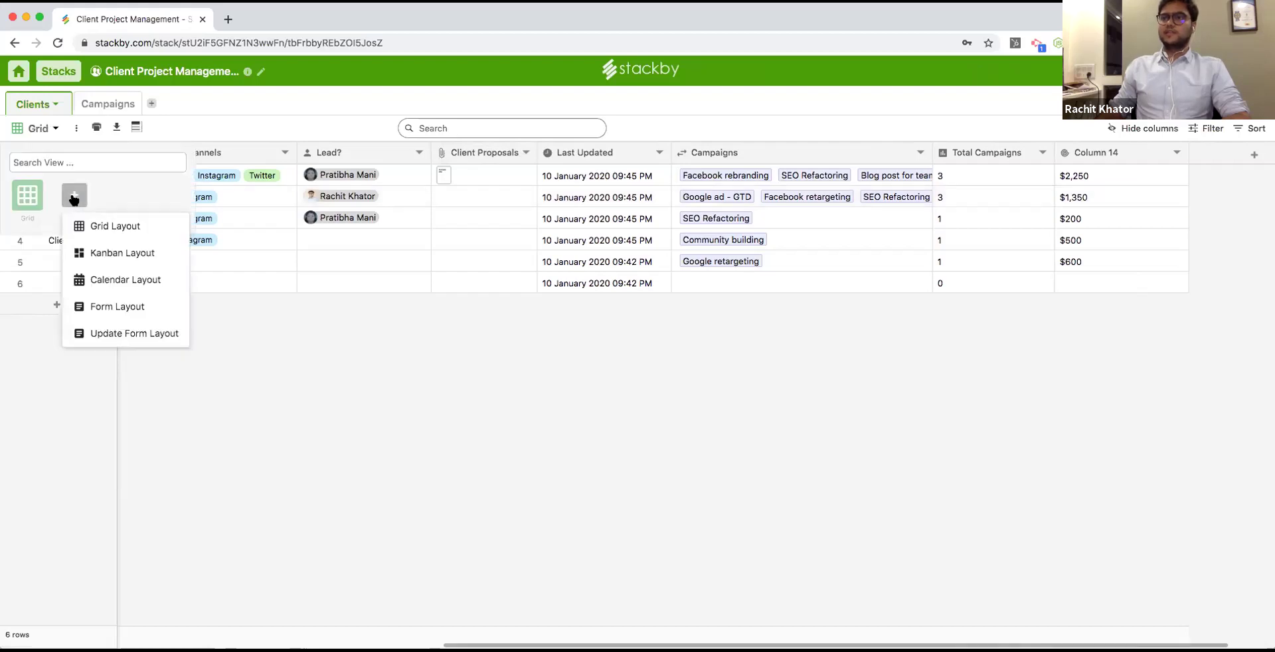
left_click(129, 252)
left_click(609, 371)
left_click(608, 391)
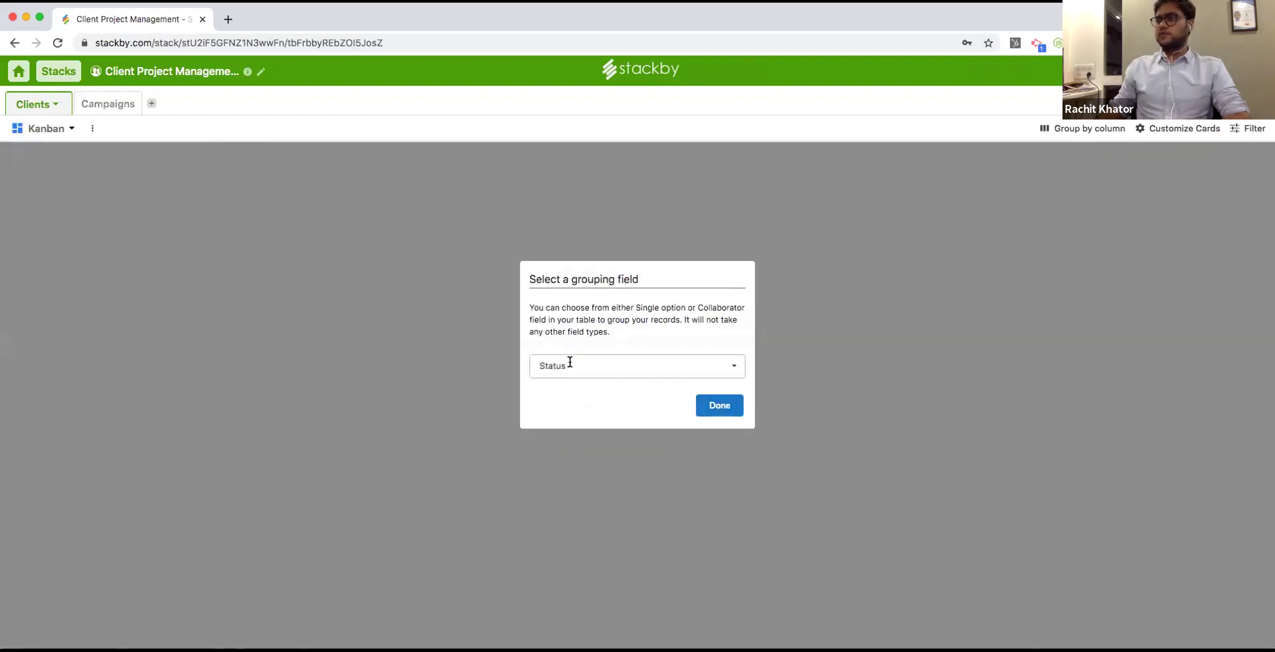
left_click(719, 404)
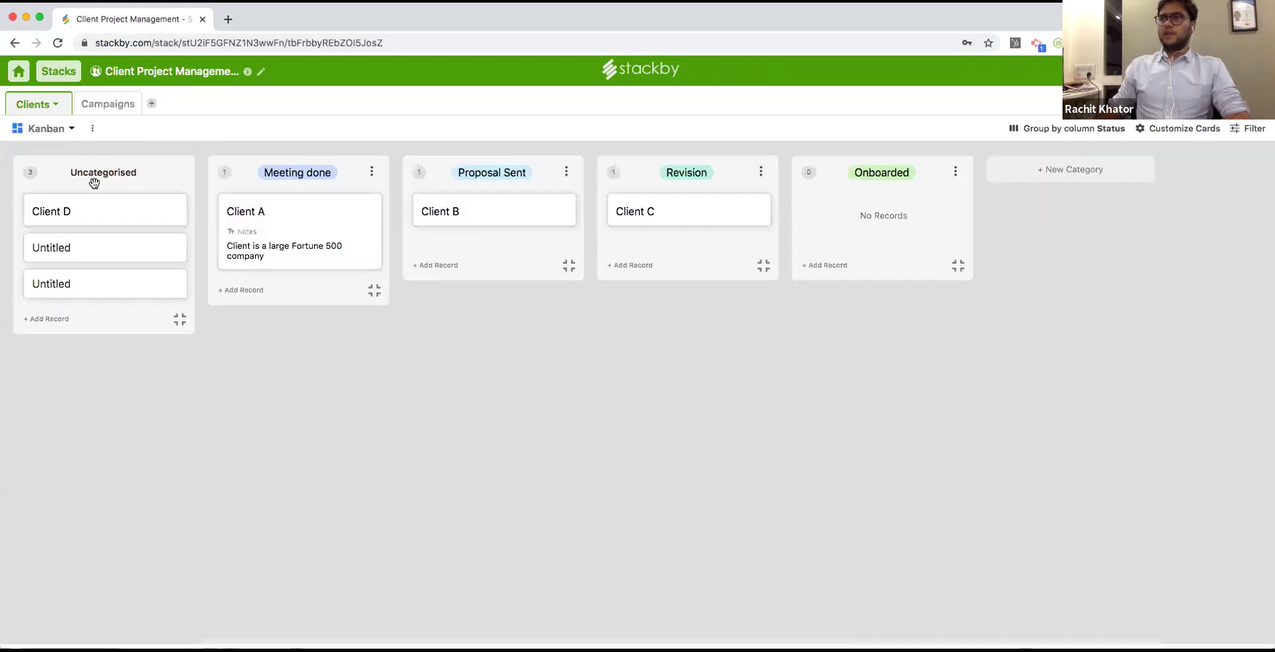
Move Client D to Meeting done and Client A to Revision, and rename the view 'Status Pipeline'.
left_click_drag(109, 206, 288, 208)
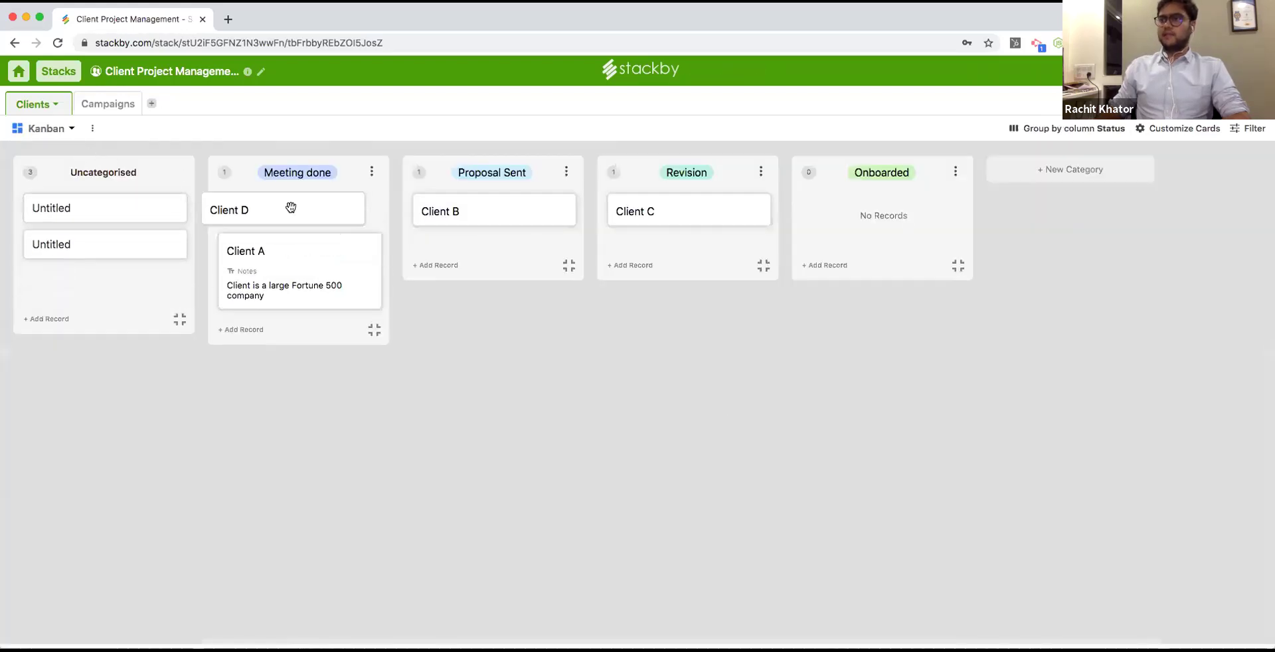
left_click_drag(414, 226, 680, 219)
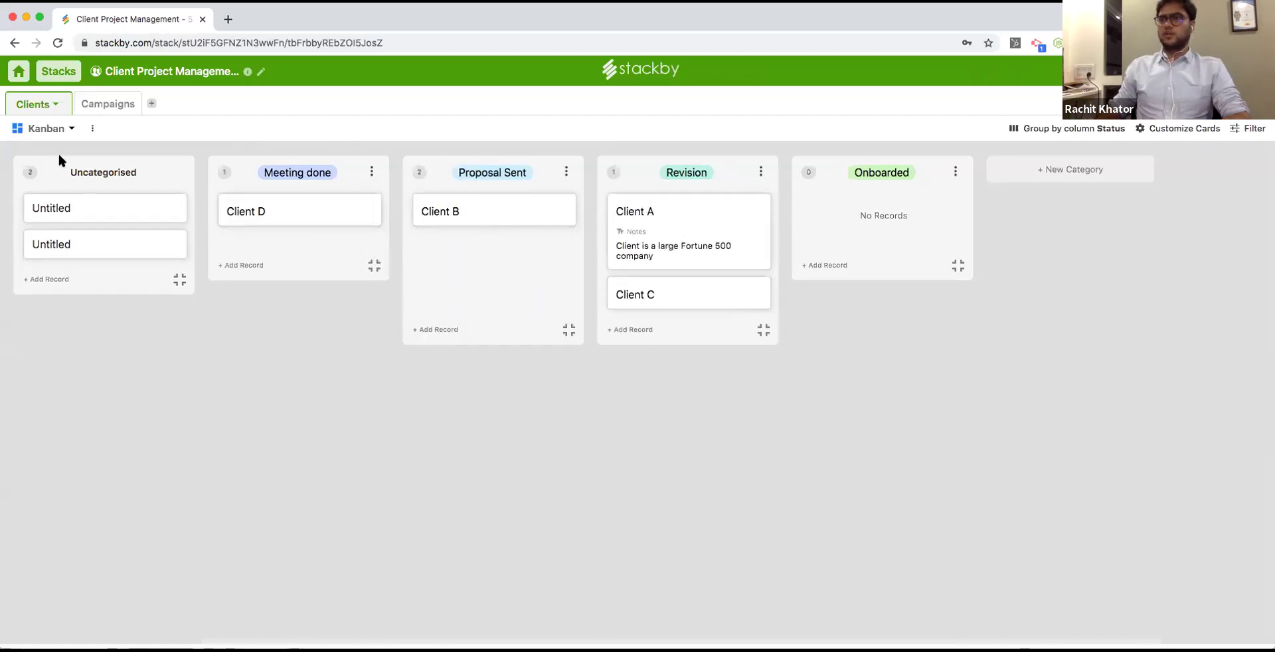
double_click(45, 130)
type("Status Pl")
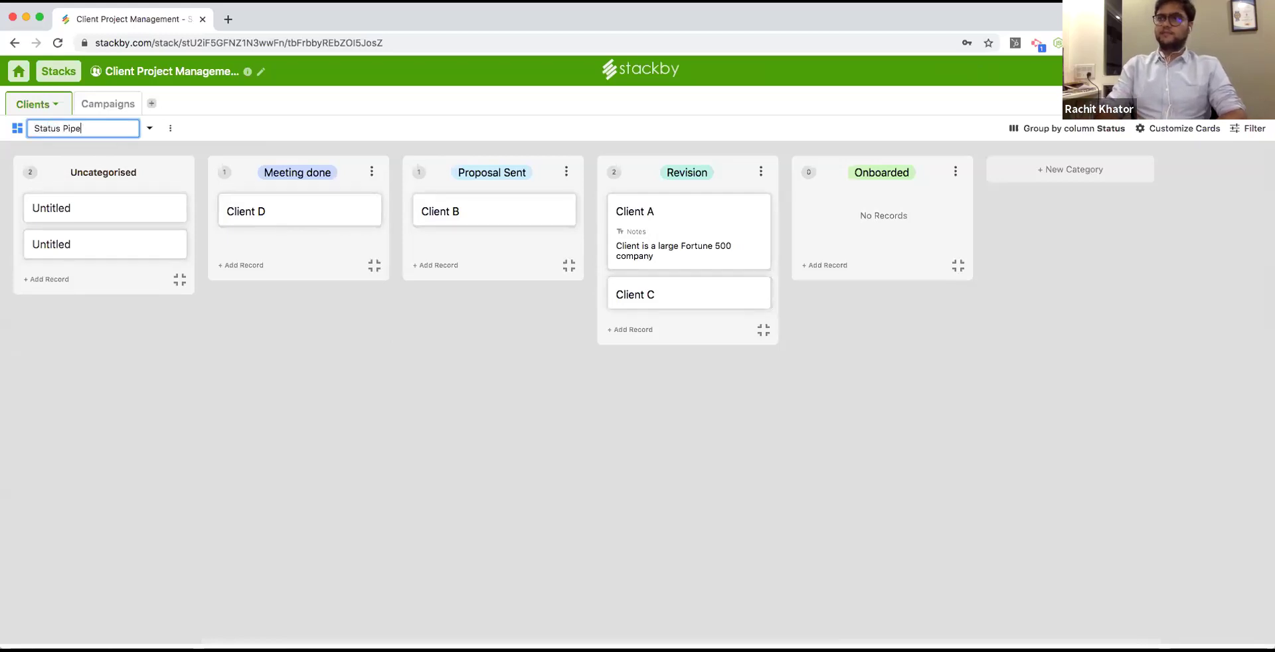
type("ipeline")
key("Return")
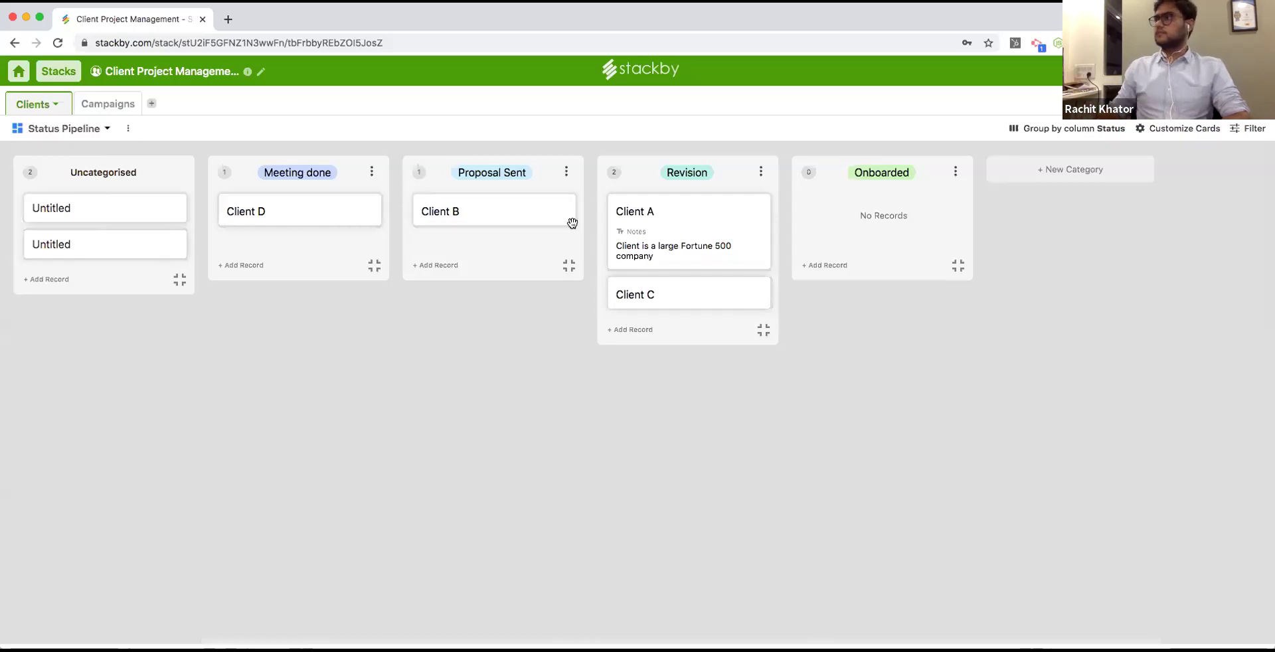
Show Spent, Budget Left, Last Updated and Total Campaigns on the Kanban cards.
left_click(1164, 129)
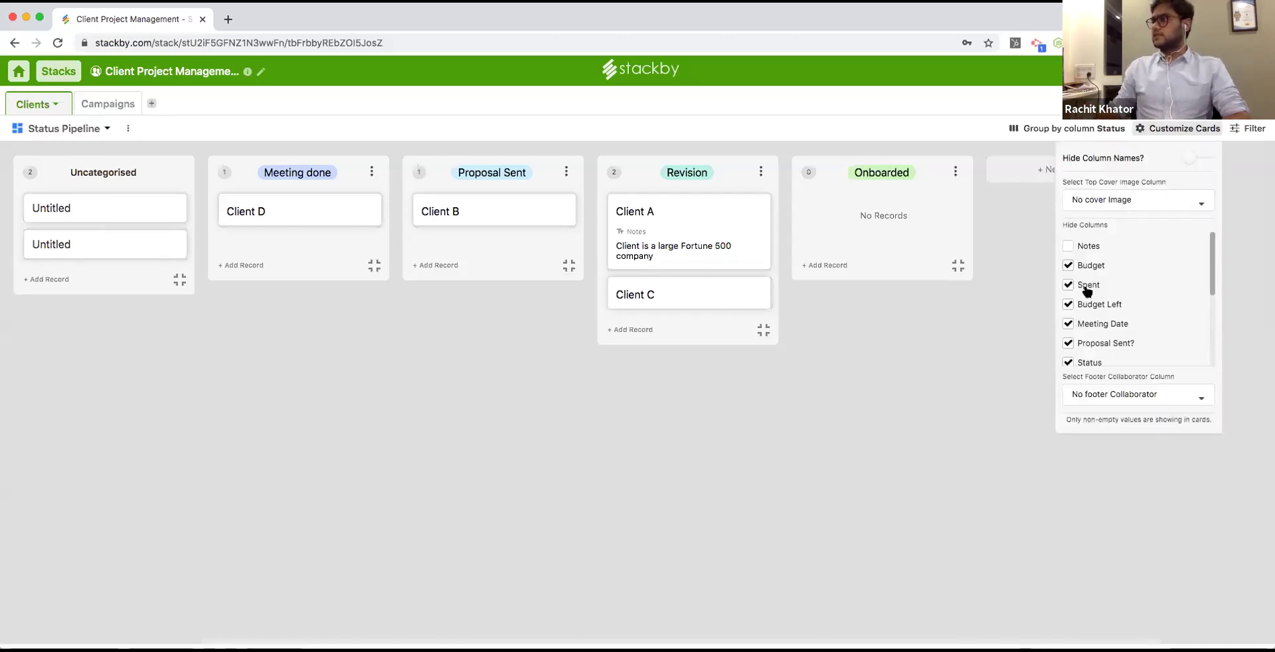
left_click(1068, 285)
scroll(1096, 335, "down", 1)
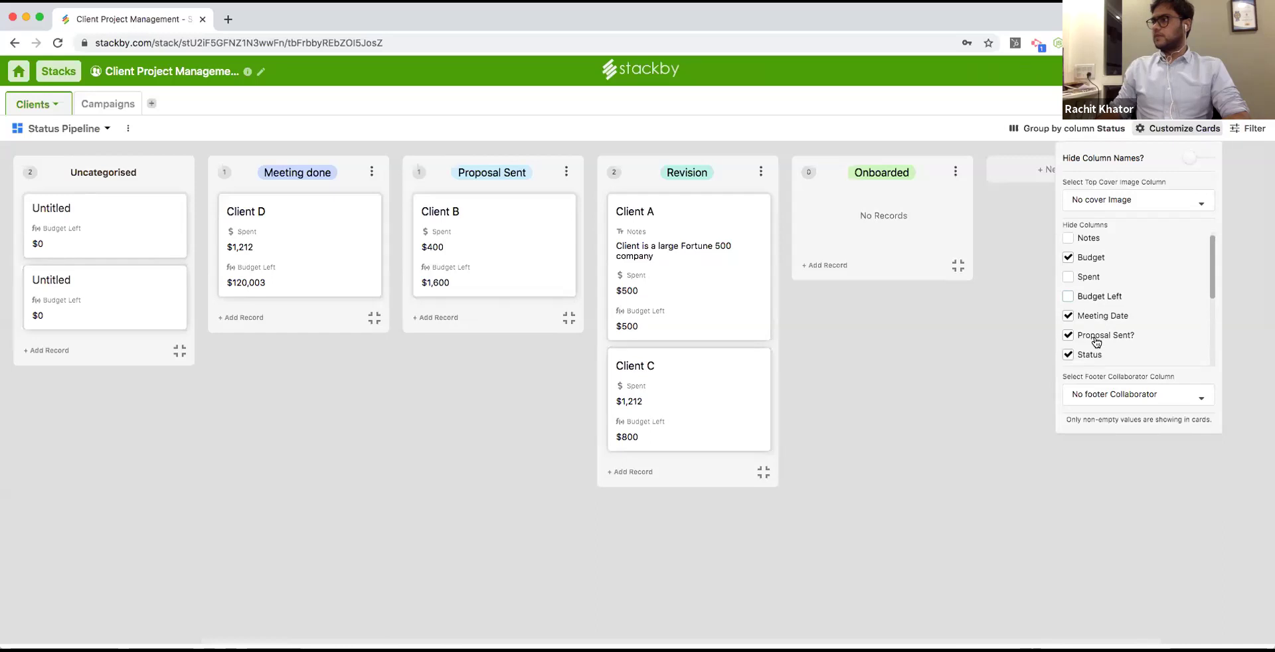
scroll(1094, 351, "down", 3)
left_click(1094, 324)
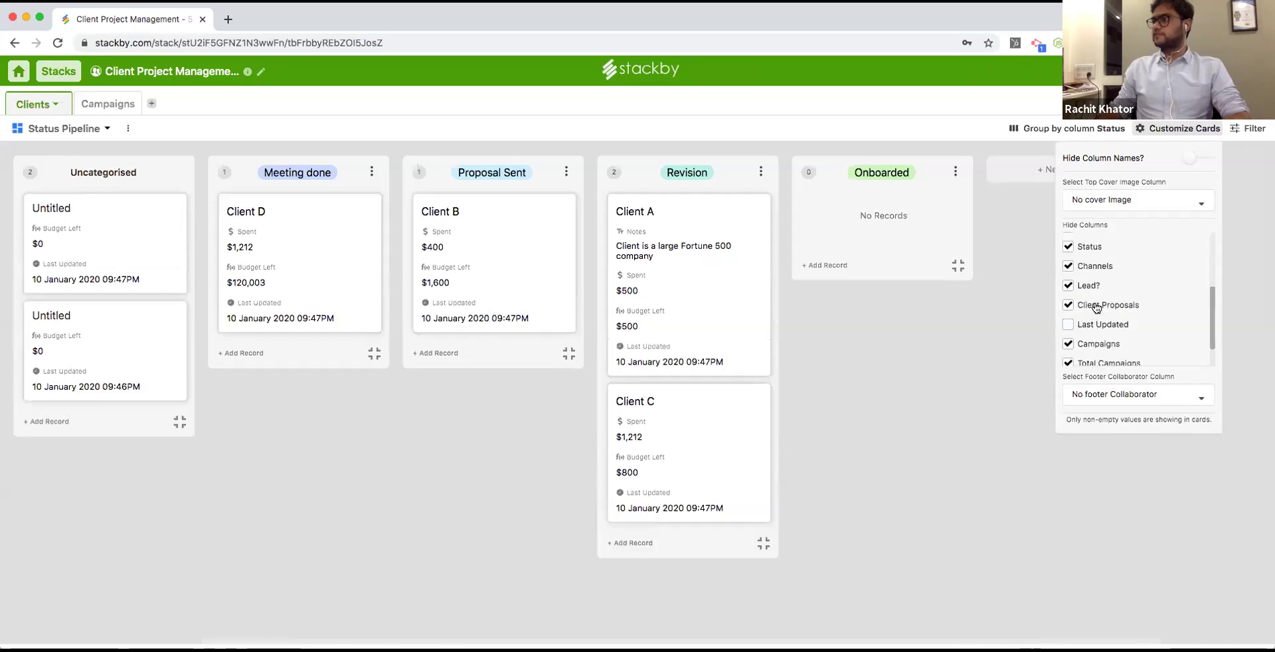
left_click(1096, 306)
left_click(1096, 306)
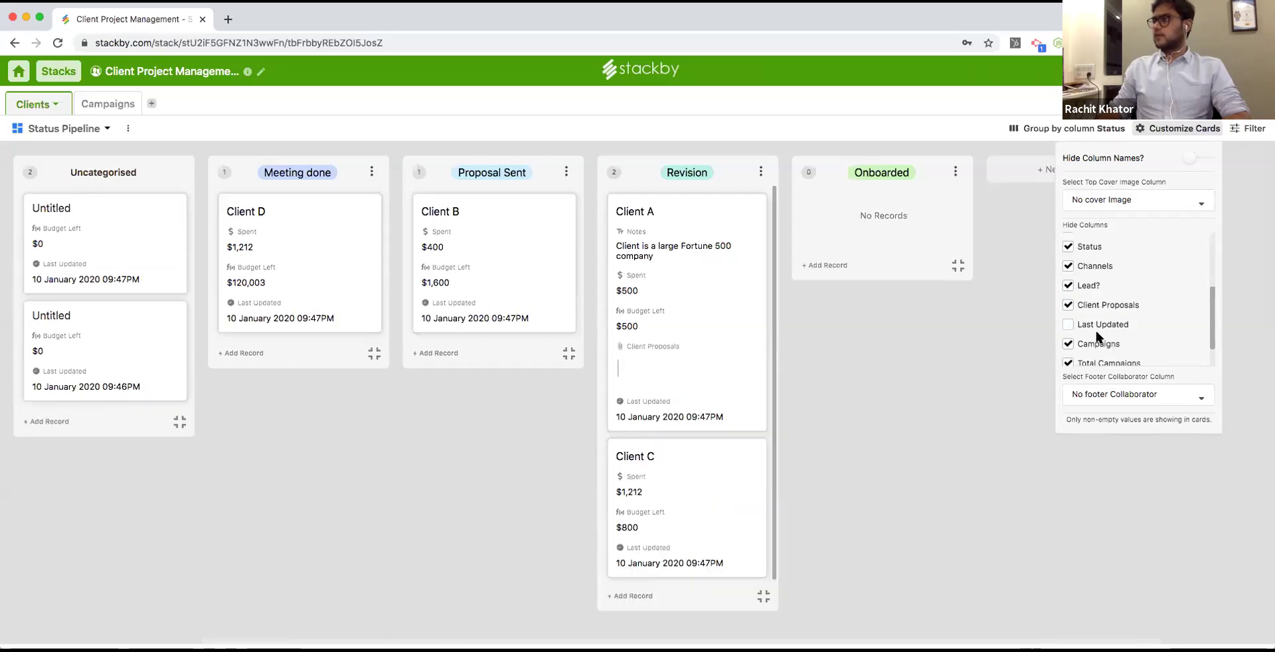
scroll(1097, 359, "down", 1)
left_click(1095, 361)
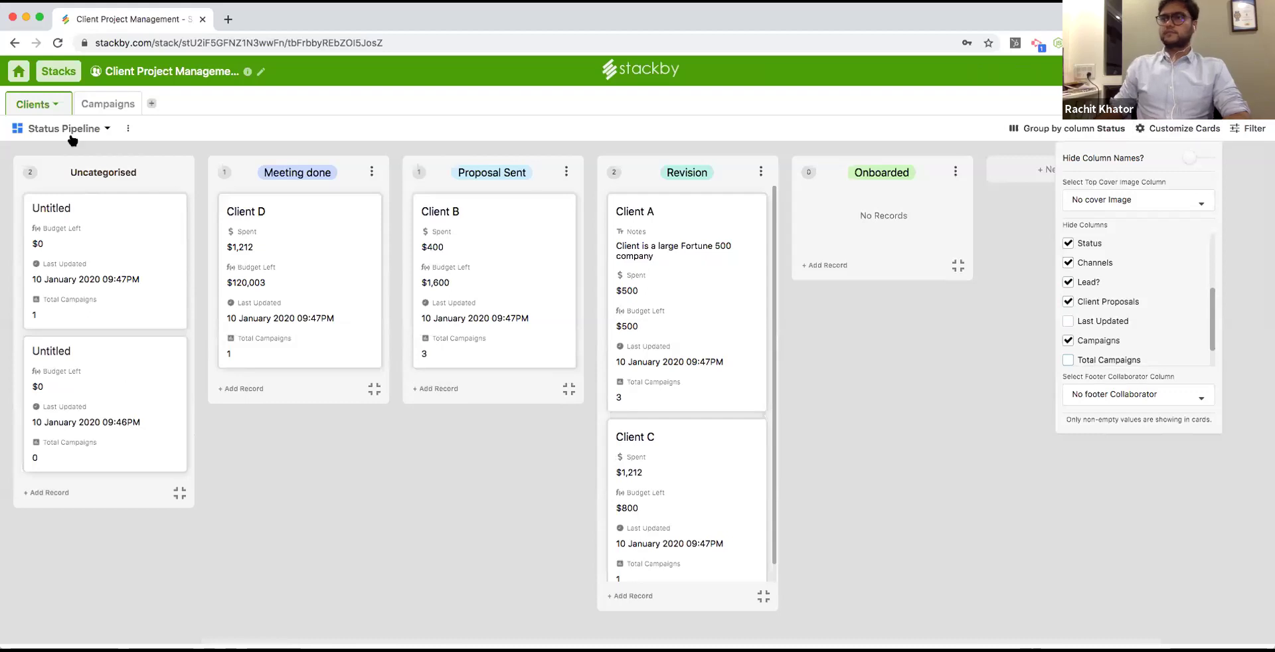
left_click(108, 129)
left_click(121, 195)
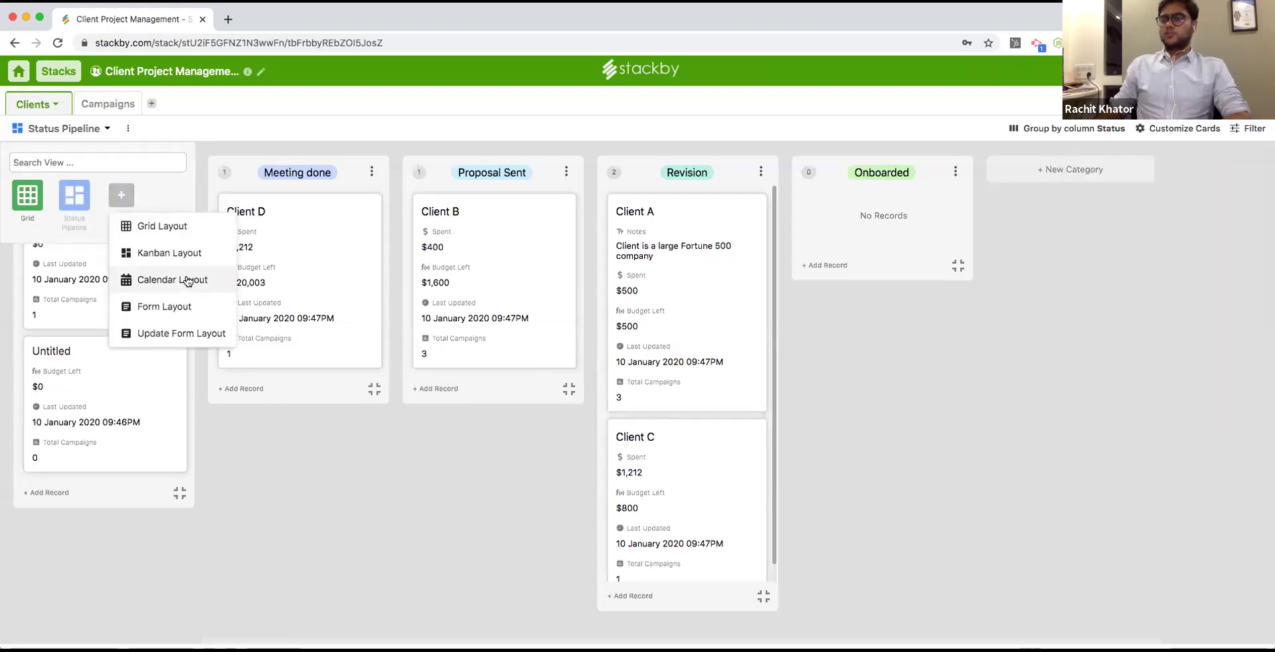
Create a calendar view of Clients based on the Meeting Date field.
left_click(188, 279)
left_click(605, 350)
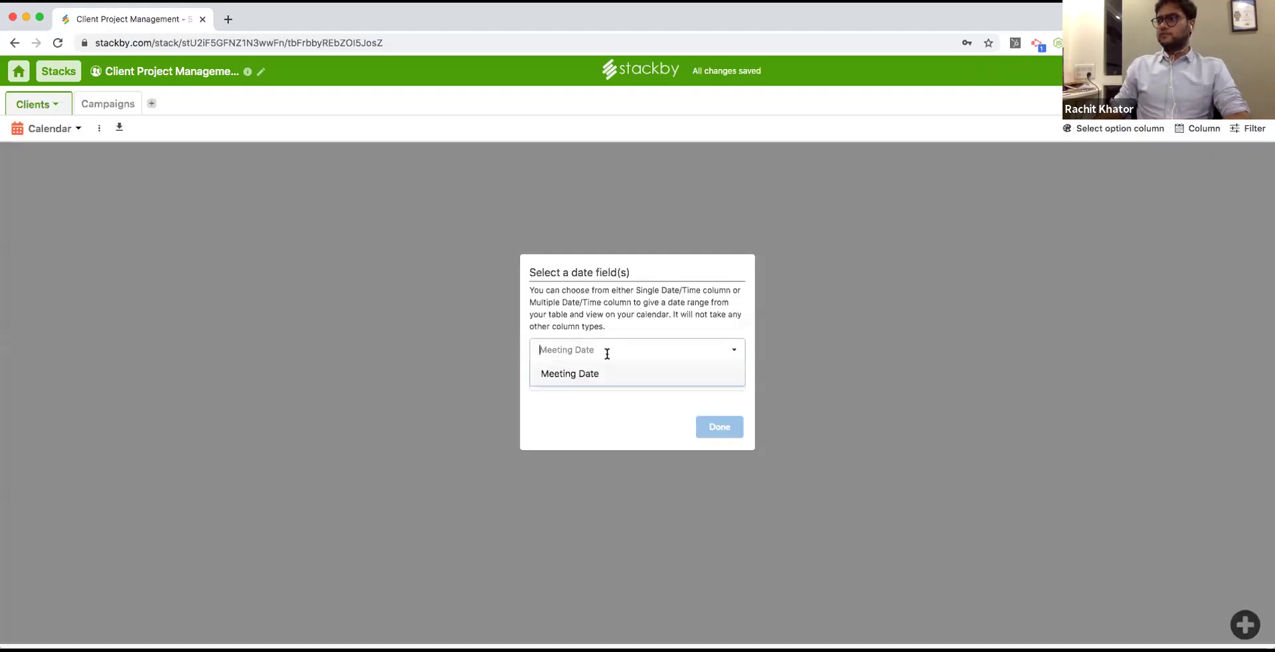
left_click(606, 373)
left_click(727, 427)
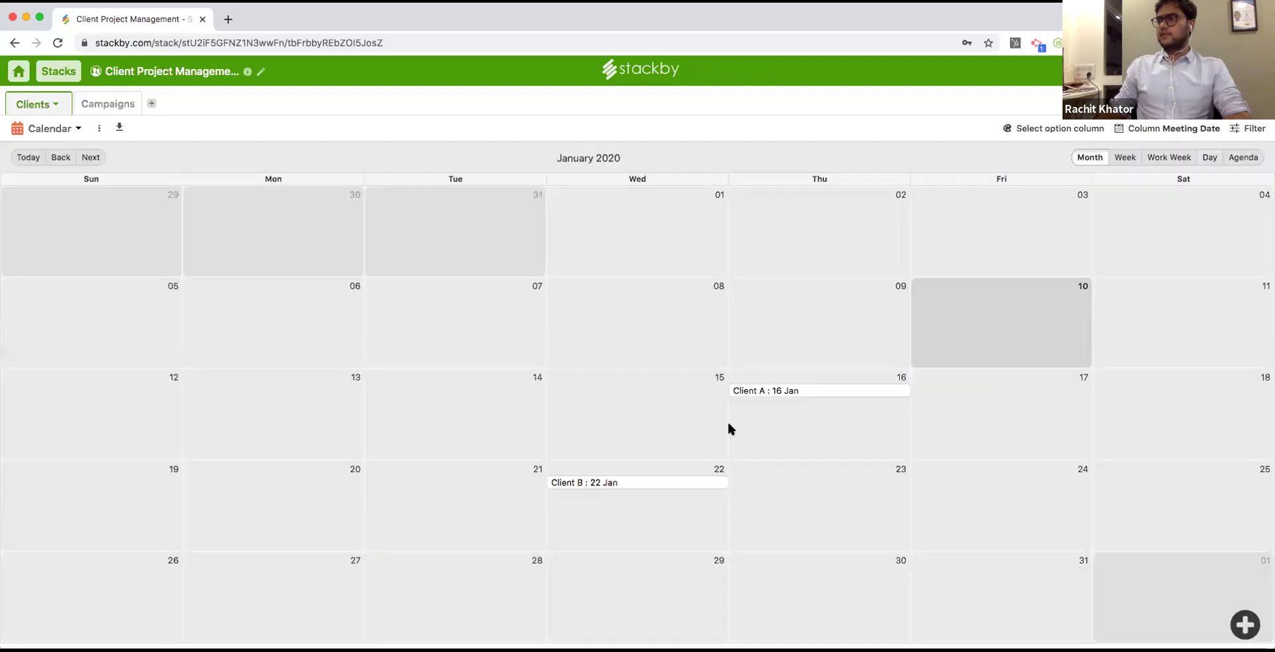
Move Client A's meeting to 13 Jan and Client B's to 16 Jan, colouring events by Status.
left_click_drag(769, 393, 280, 400)
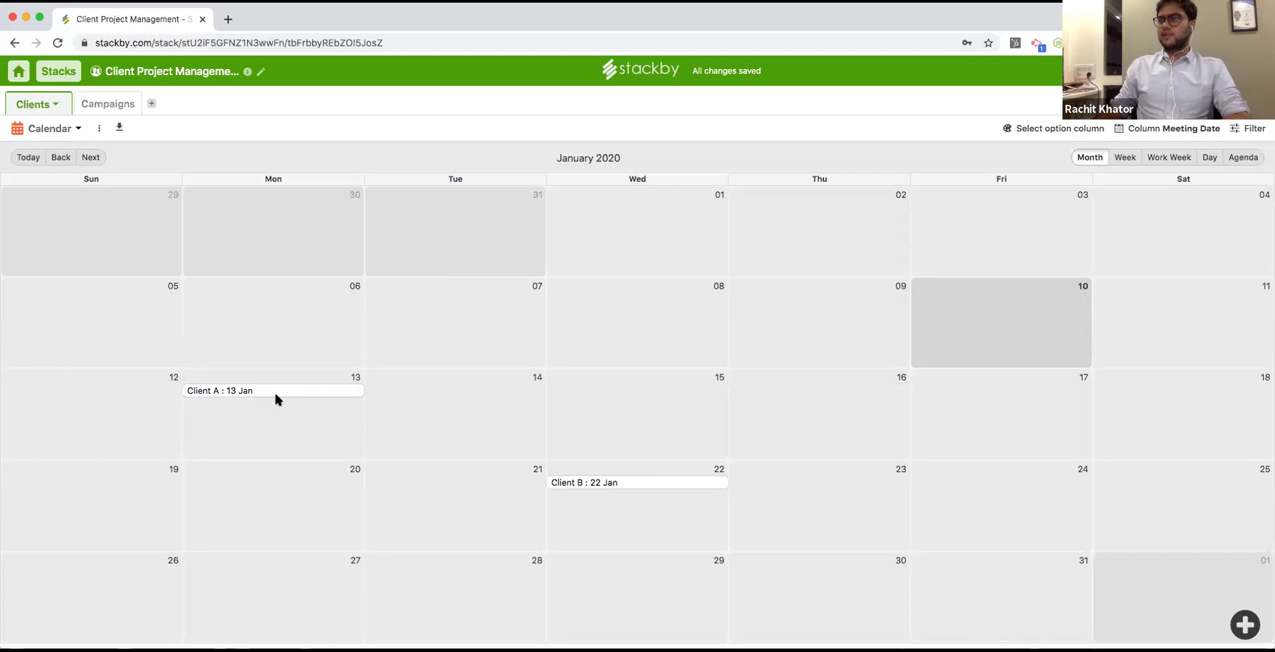
left_click(1077, 128)
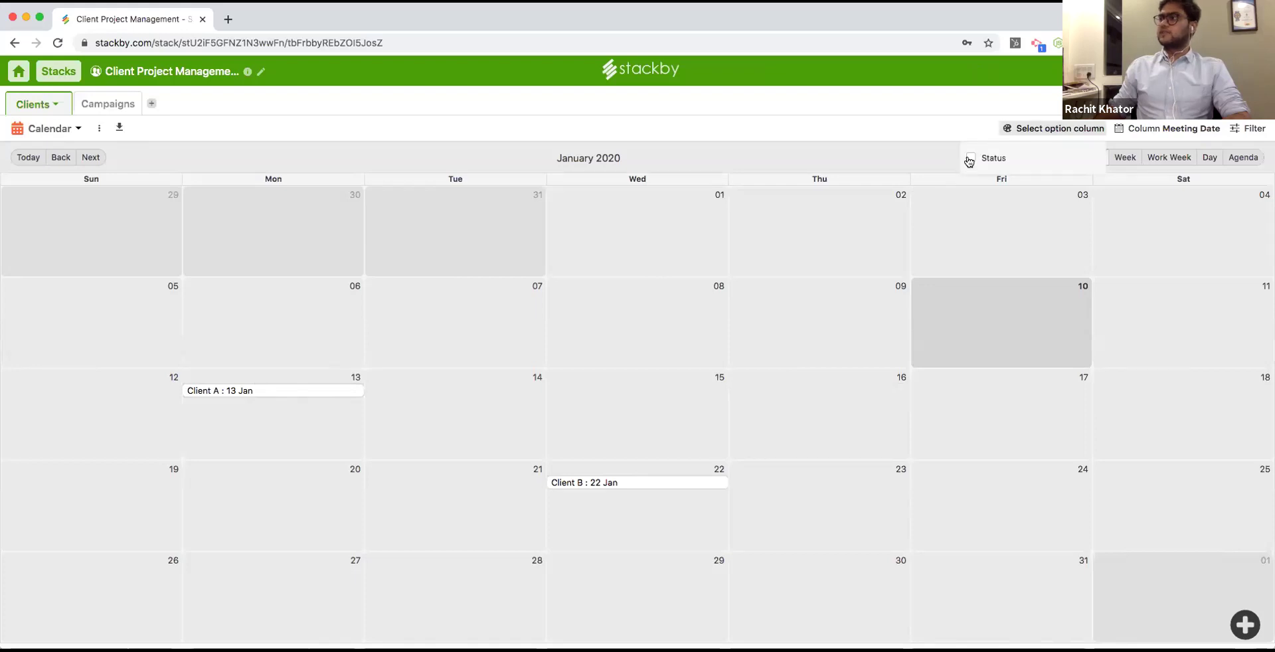
left_click(970, 159)
left_click_drag(646, 483, 839, 411)
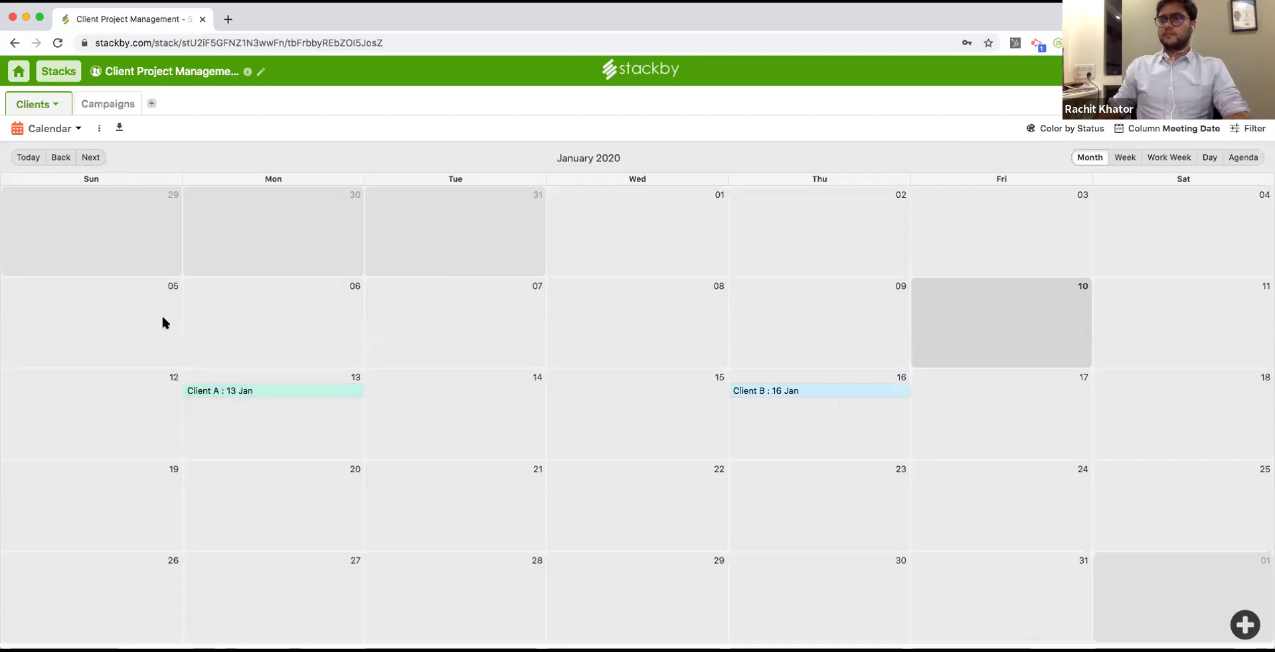
Open Client A's record, rename it Client ABC, and begin a comment mentioning a teammate.
left_click(273, 390)
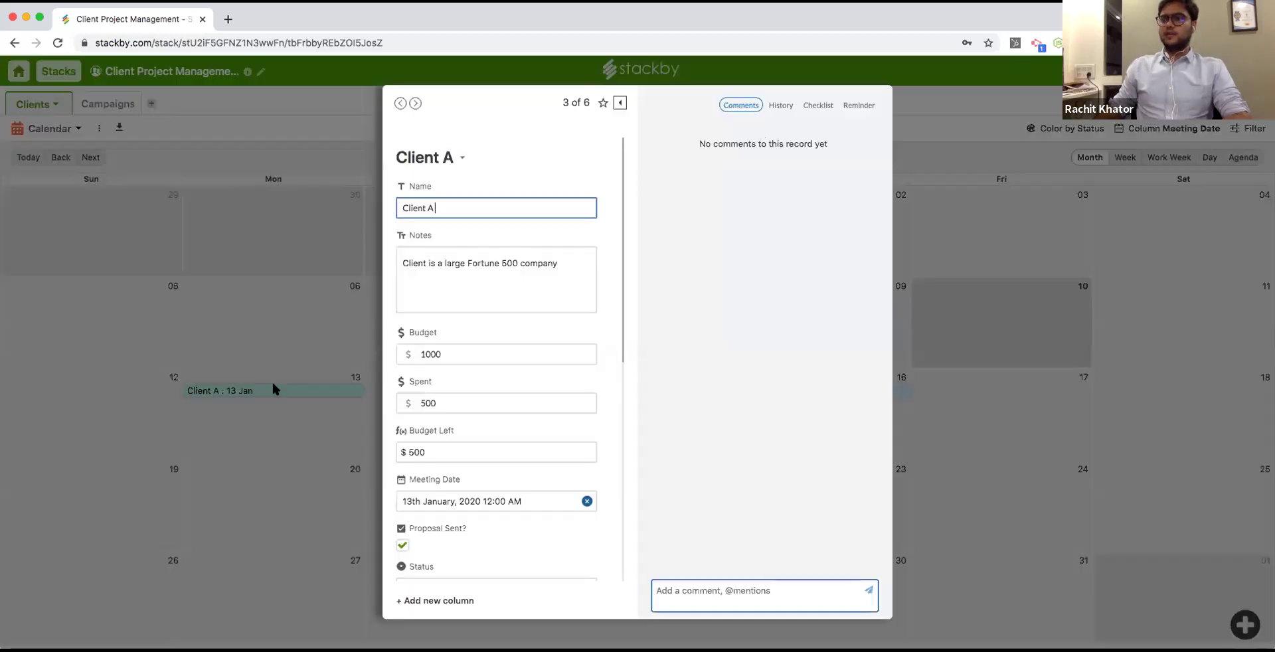
scroll(610, 275, "down", 10)
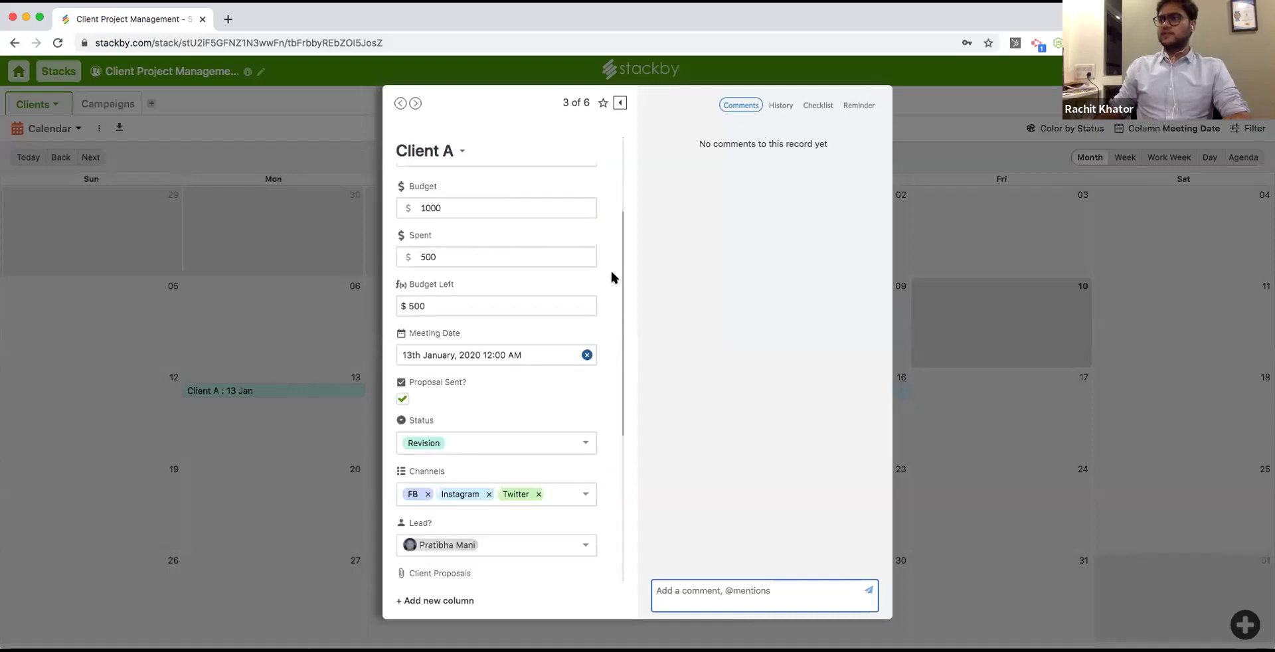
scroll(587, 271, "up", 10)
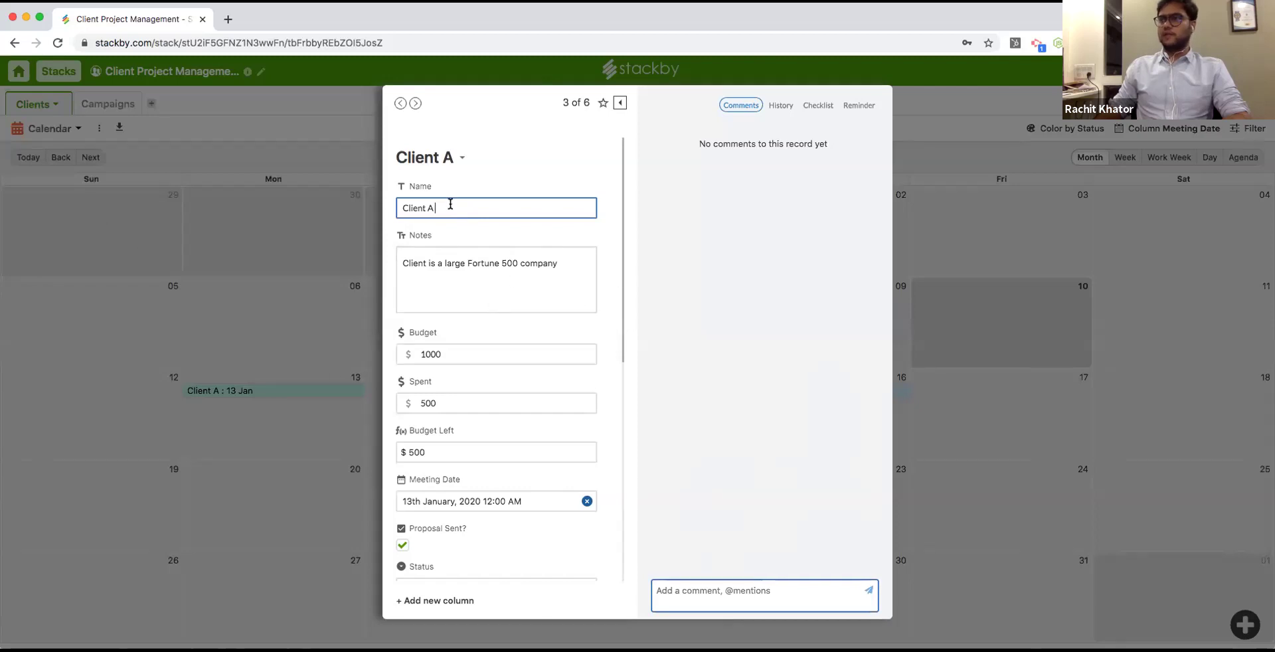
type("C")
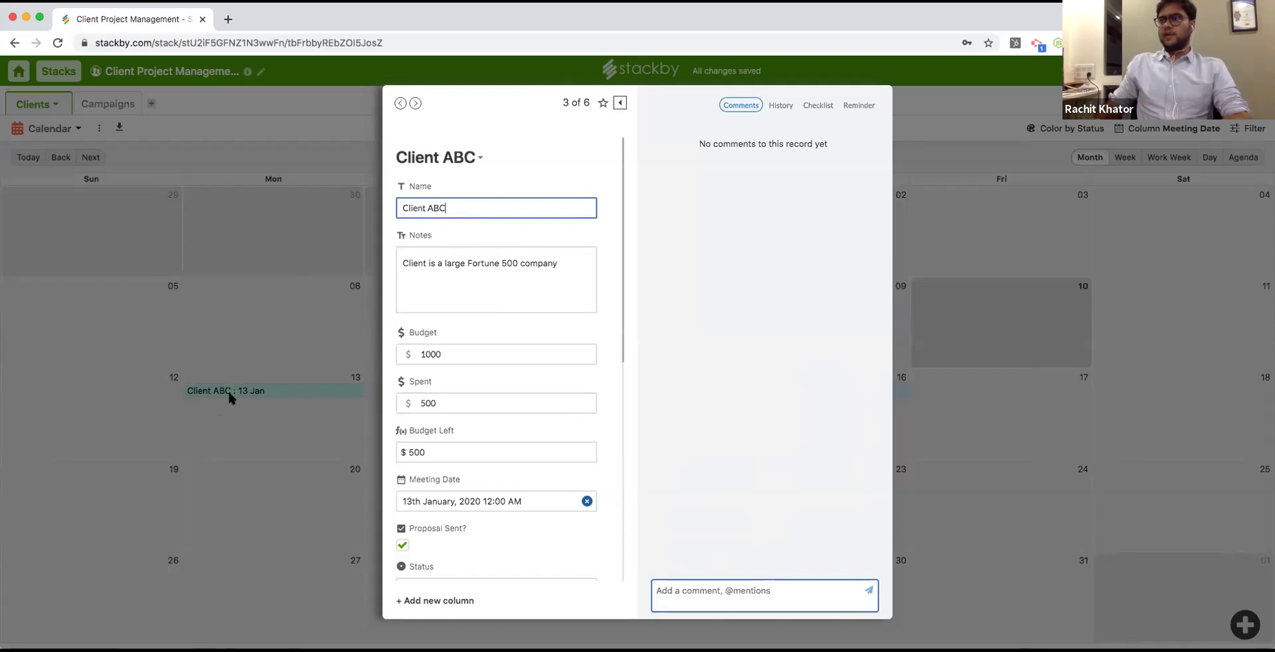
left_click(695, 589)
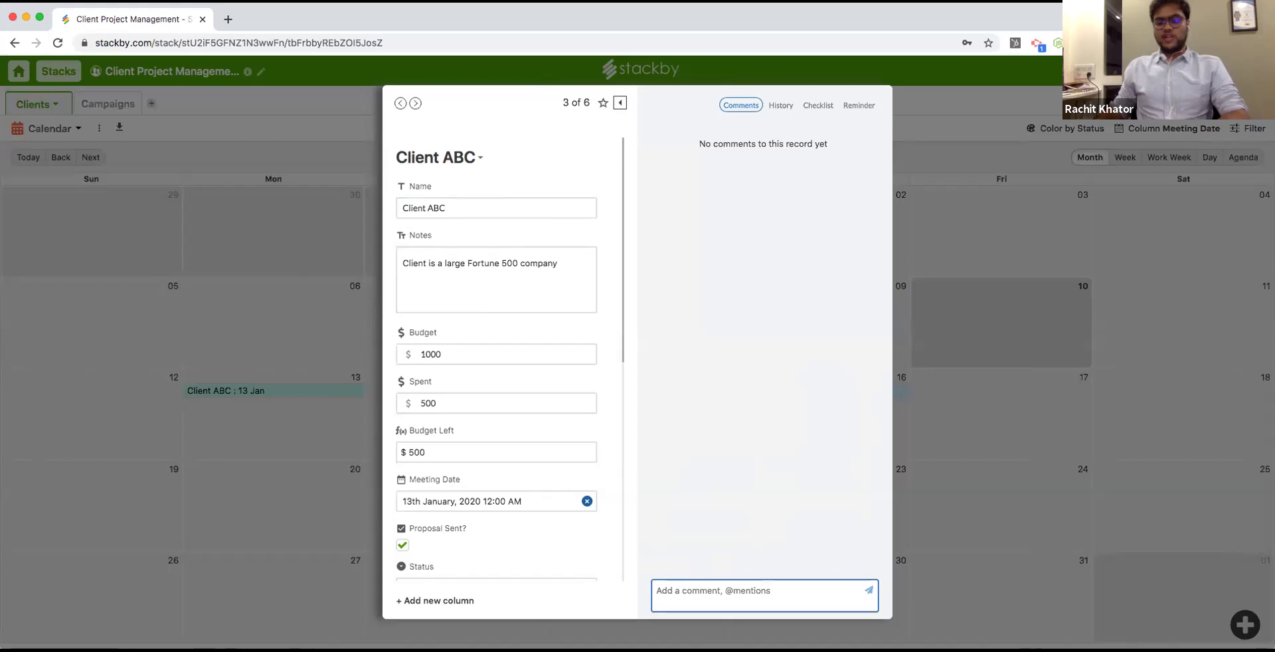
type("@R")
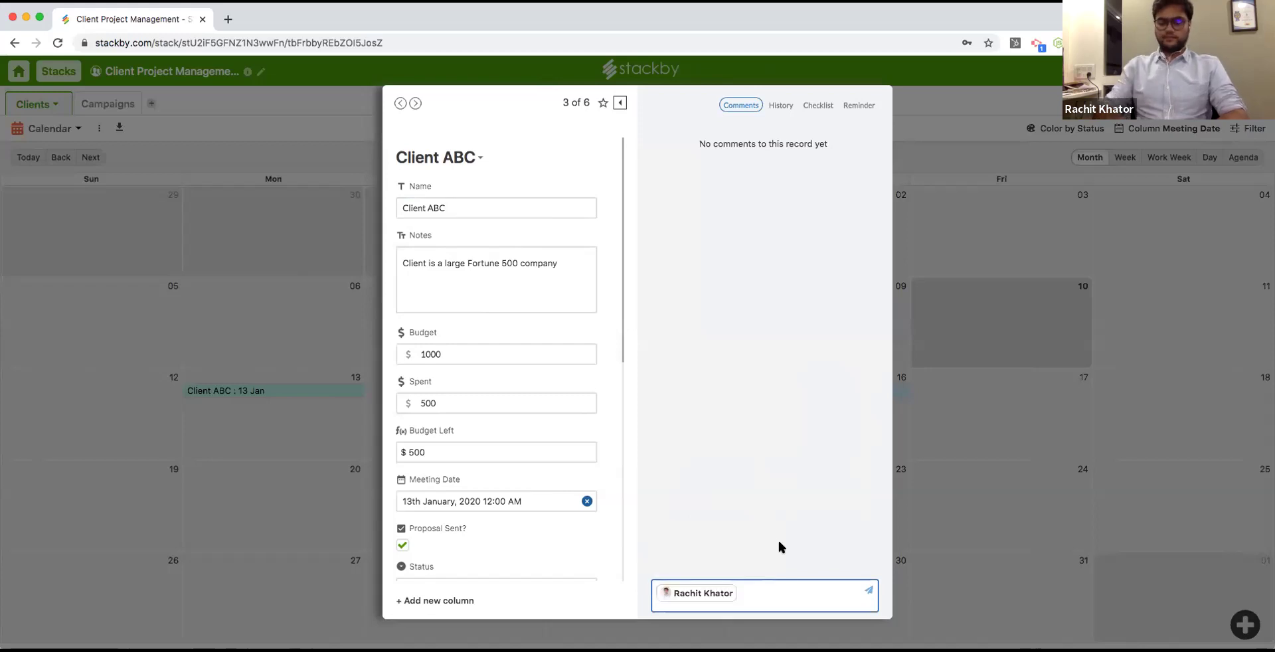
Post the comment 'Whats going on with this client?' mentioning the correct teammate.
key("BackSpace")
type("@R")
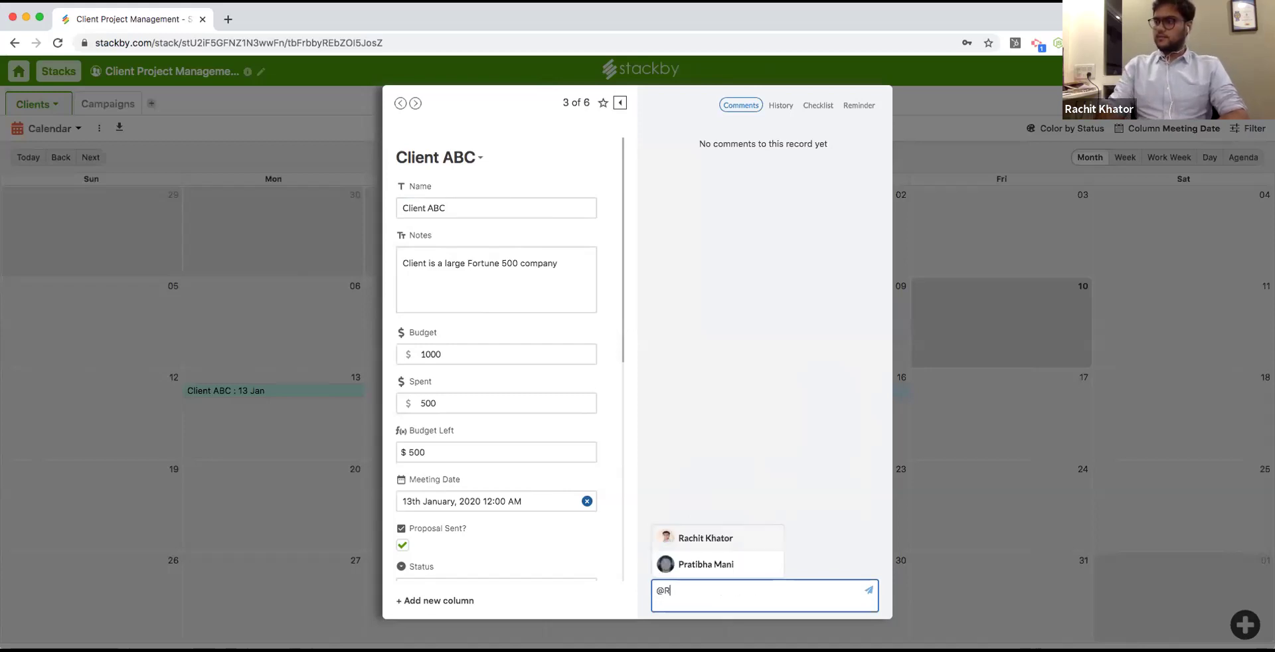
left_click(752, 567)
type("Whats going on w")
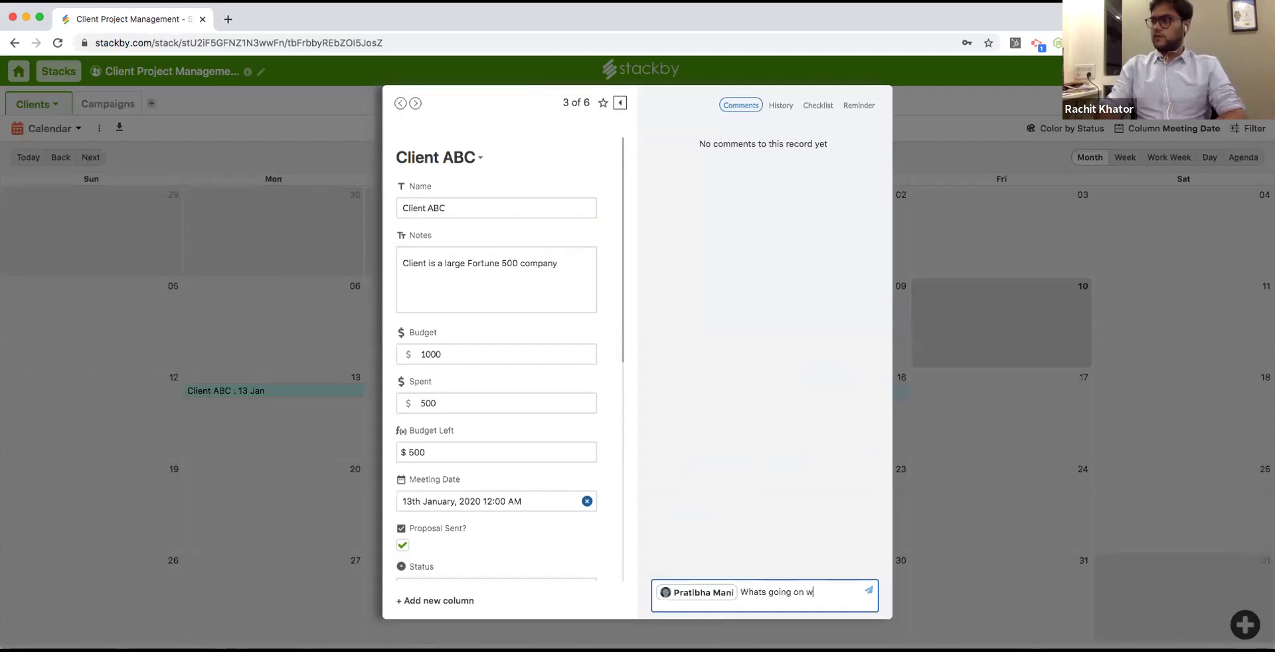
type("ith this client?")
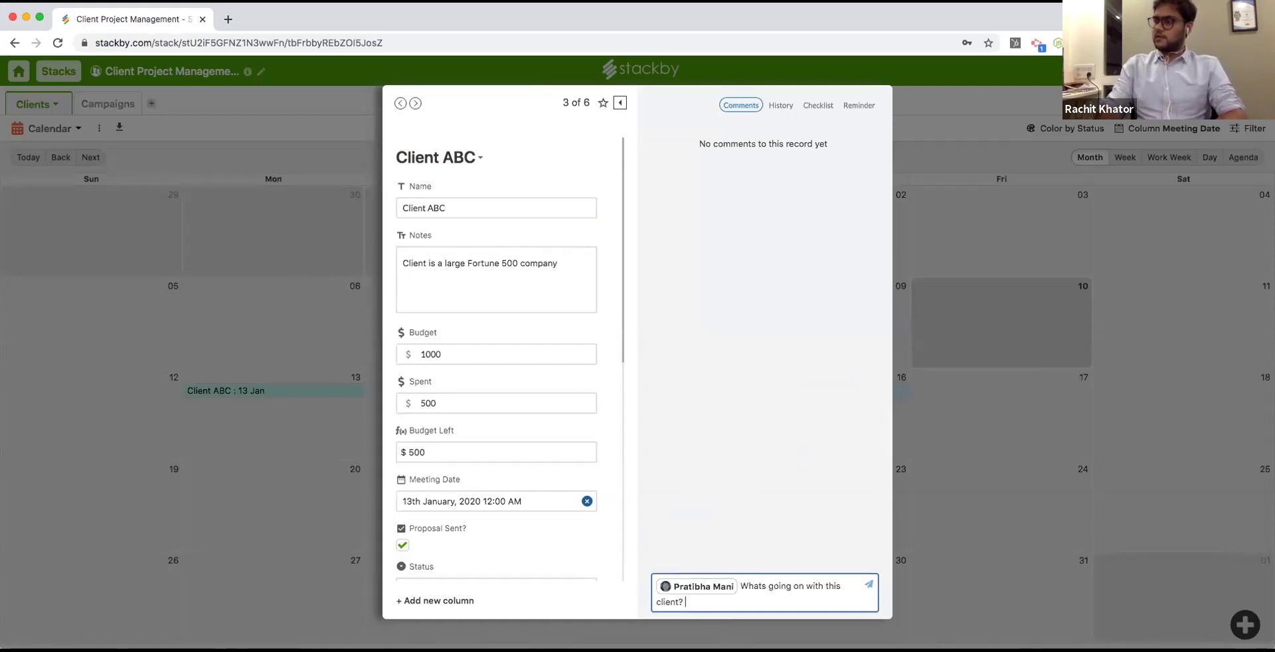
key("Return")
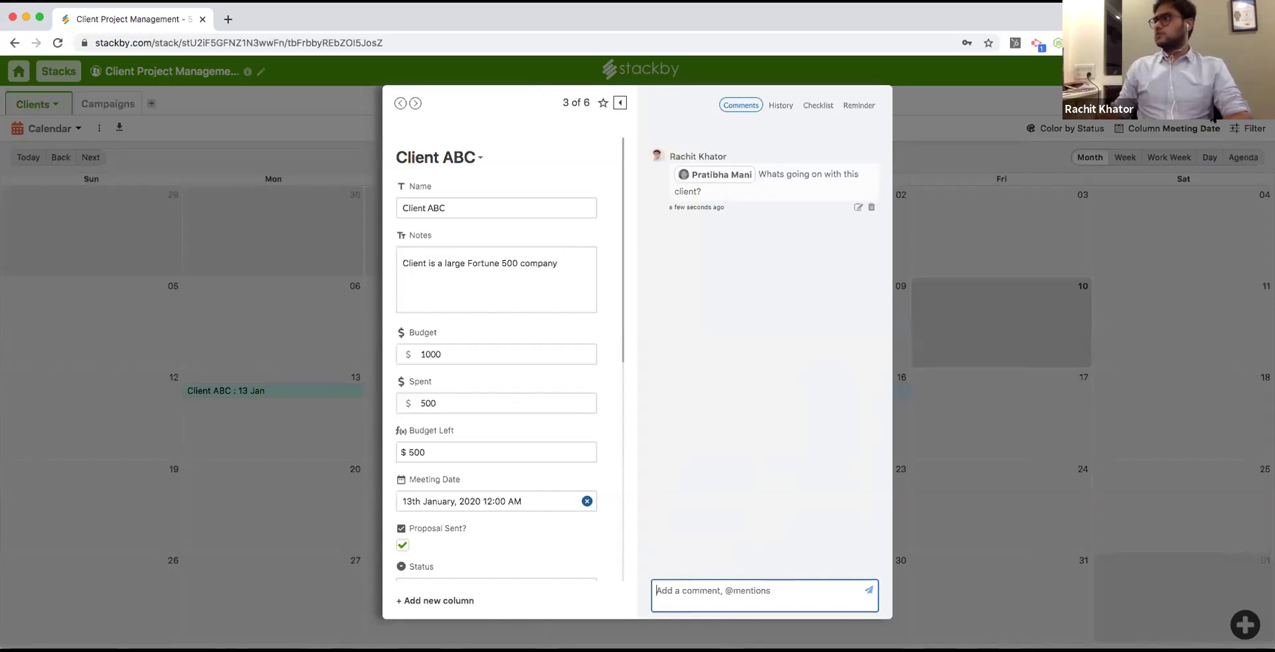
Review the record's history, then create a checklist with the item 'Send a proposal'.
left_click(780, 105)
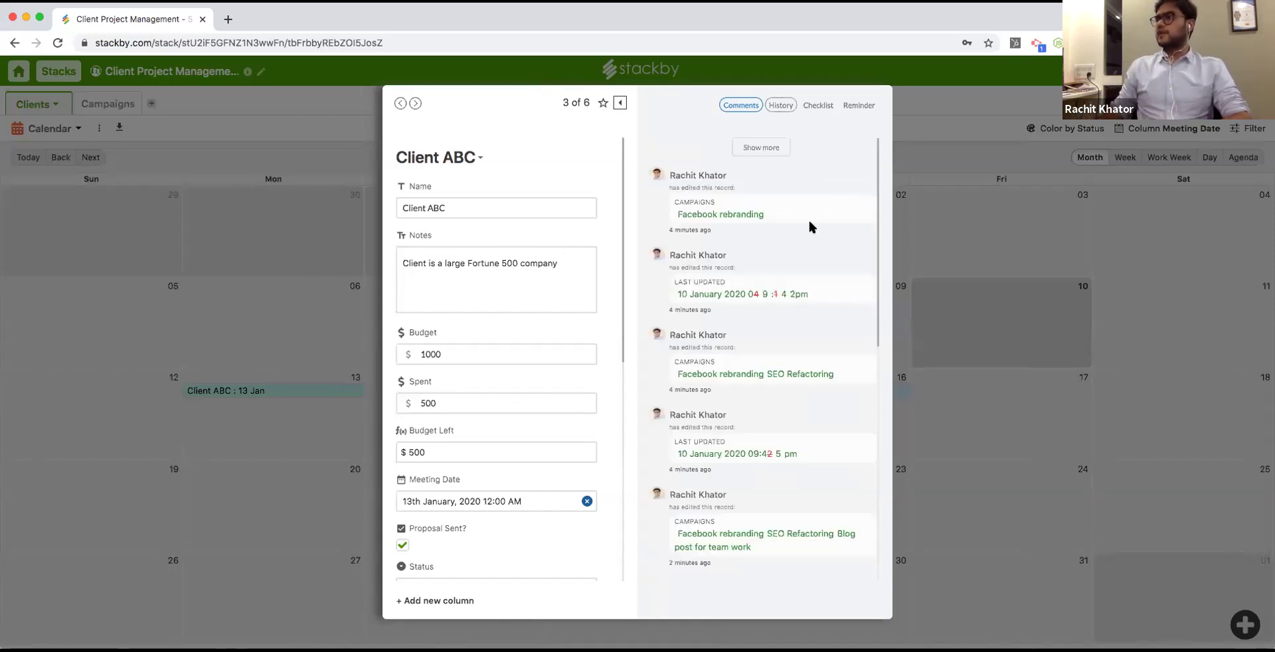
scroll(815, 294, "down", 5)
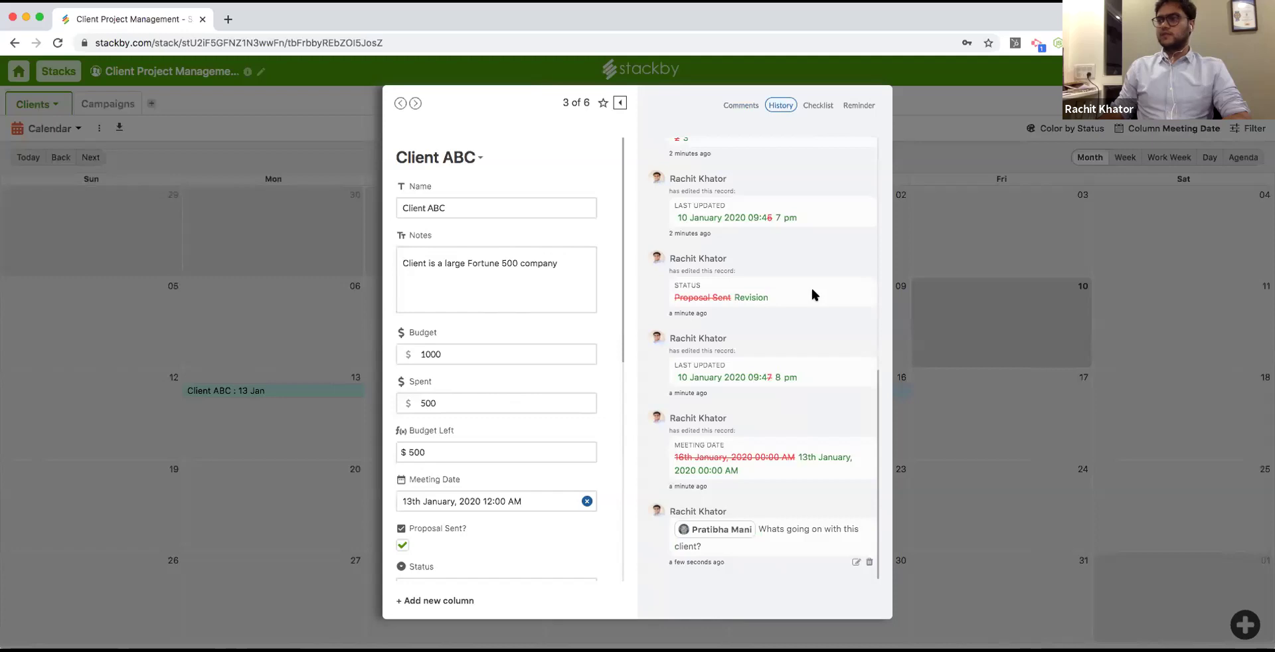
scroll(810, 285, "up", 10)
left_click(818, 105)
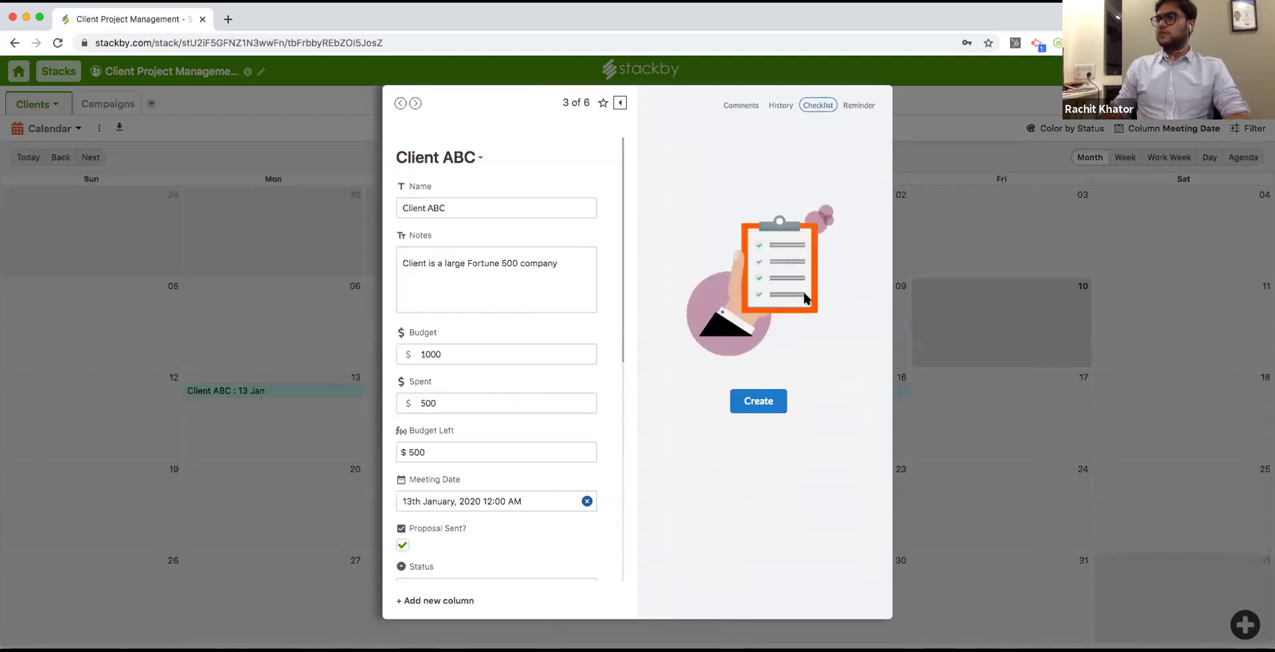
left_click(760, 401)
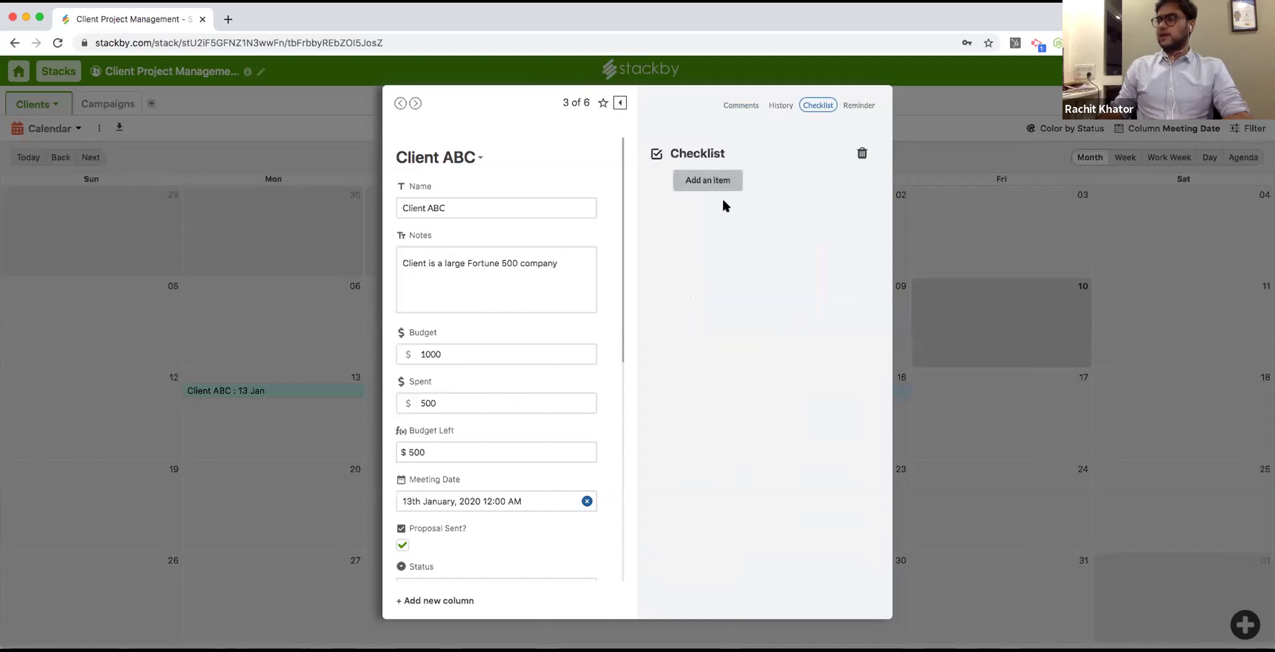
left_click(723, 186)
type("S")
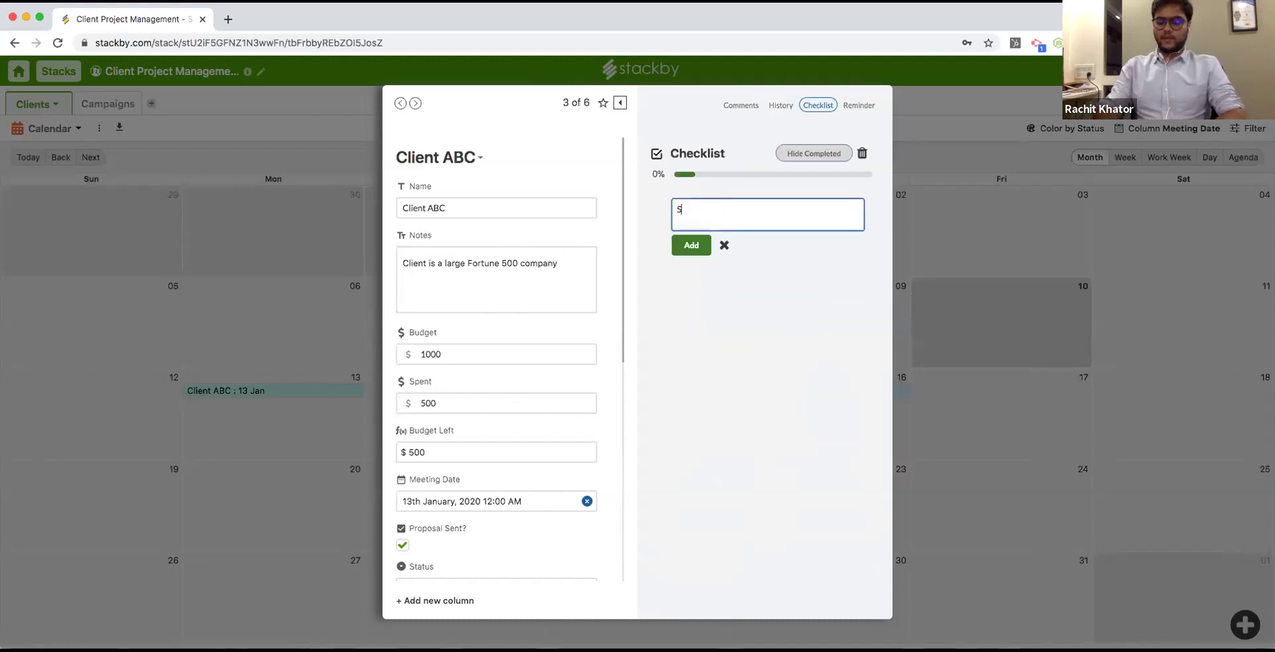
type("end a proposal")
key("Return")
Add Negotiation and Close to the checklist and tick Send a proposal and Negotiation.
type("Neog")
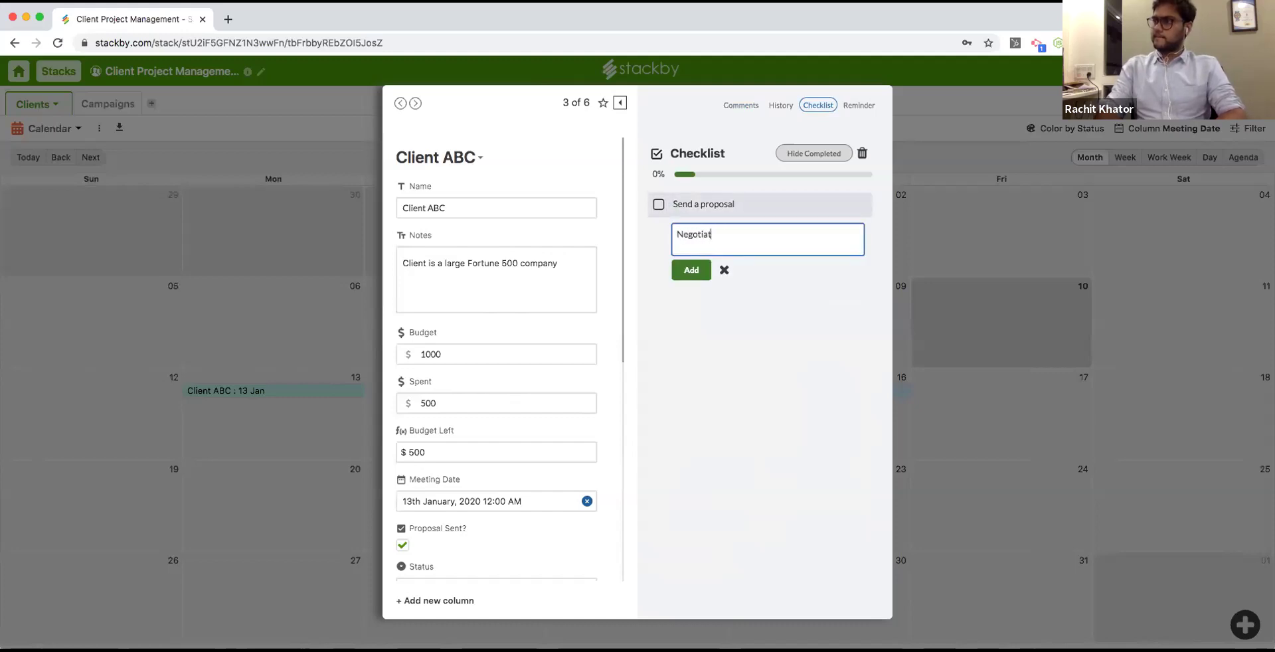
key("Return")
type("Close")
key("Return")
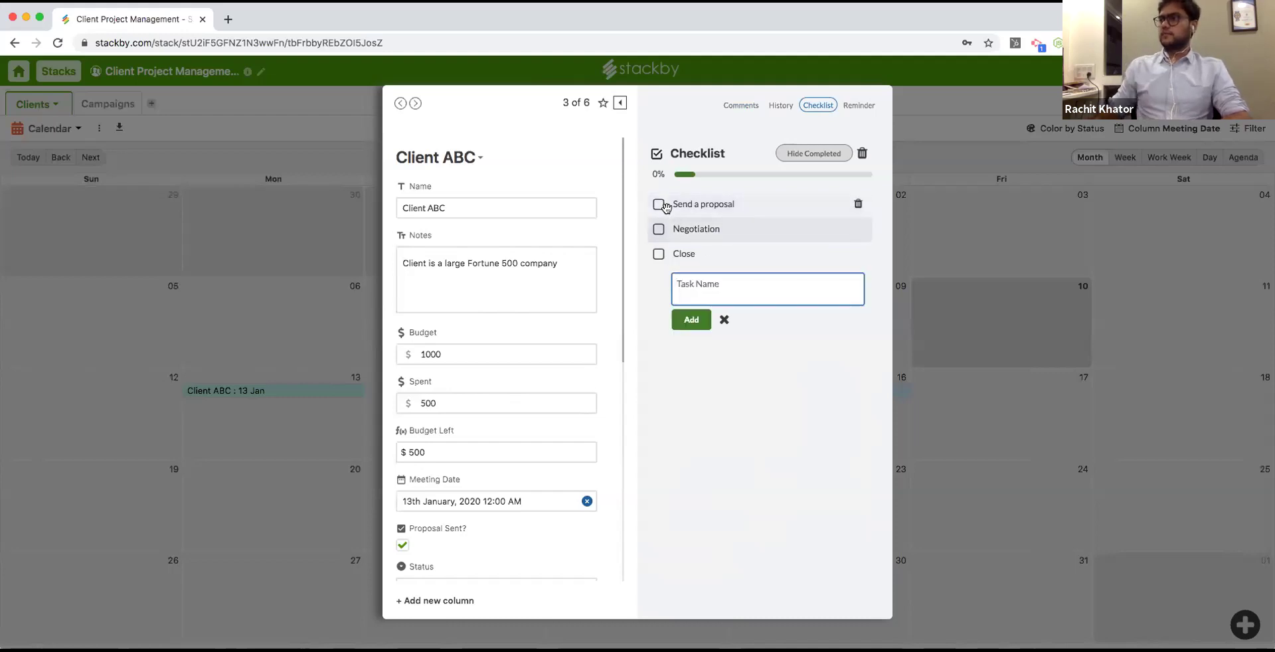
left_click(659, 204)
left_click(658, 229)
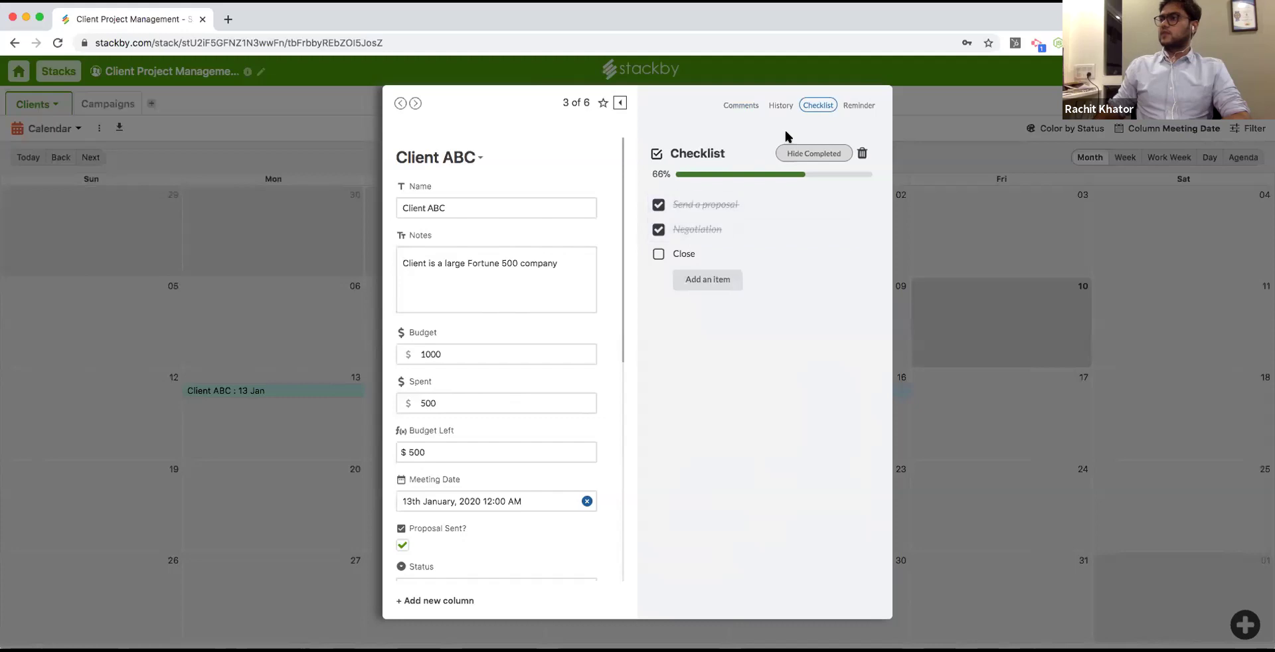
left_click(850, 106)
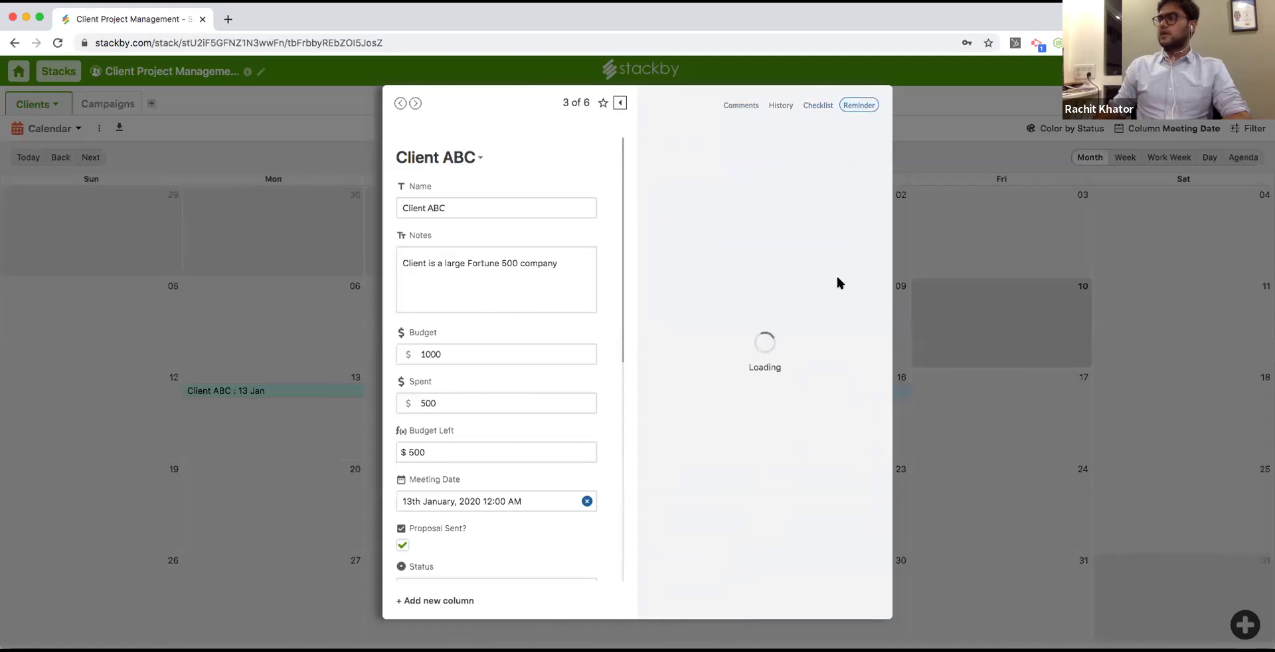
Set a reminder for 17 Jan at 13:30, firing 15 minutes before.
left_click(781, 306)
left_click(831, 309)
scroll(857, 308, "up", 10)
left_click(847, 312)
left_click(783, 415)
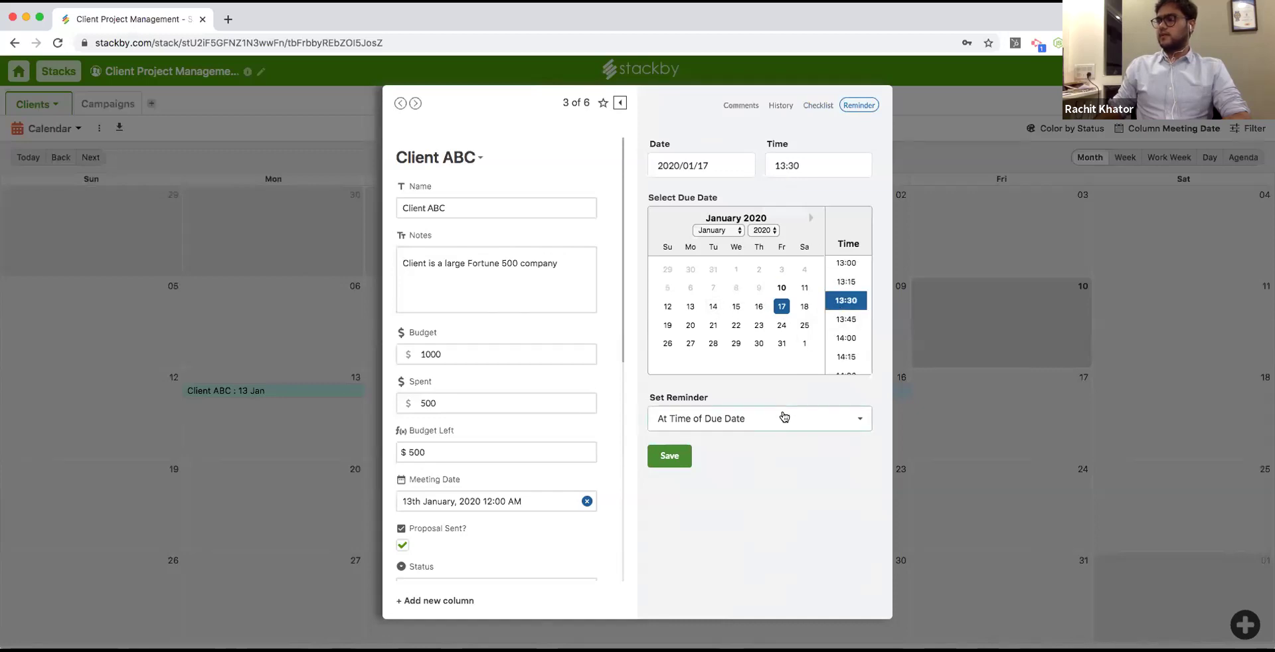
scroll(769, 500, "down", 1)
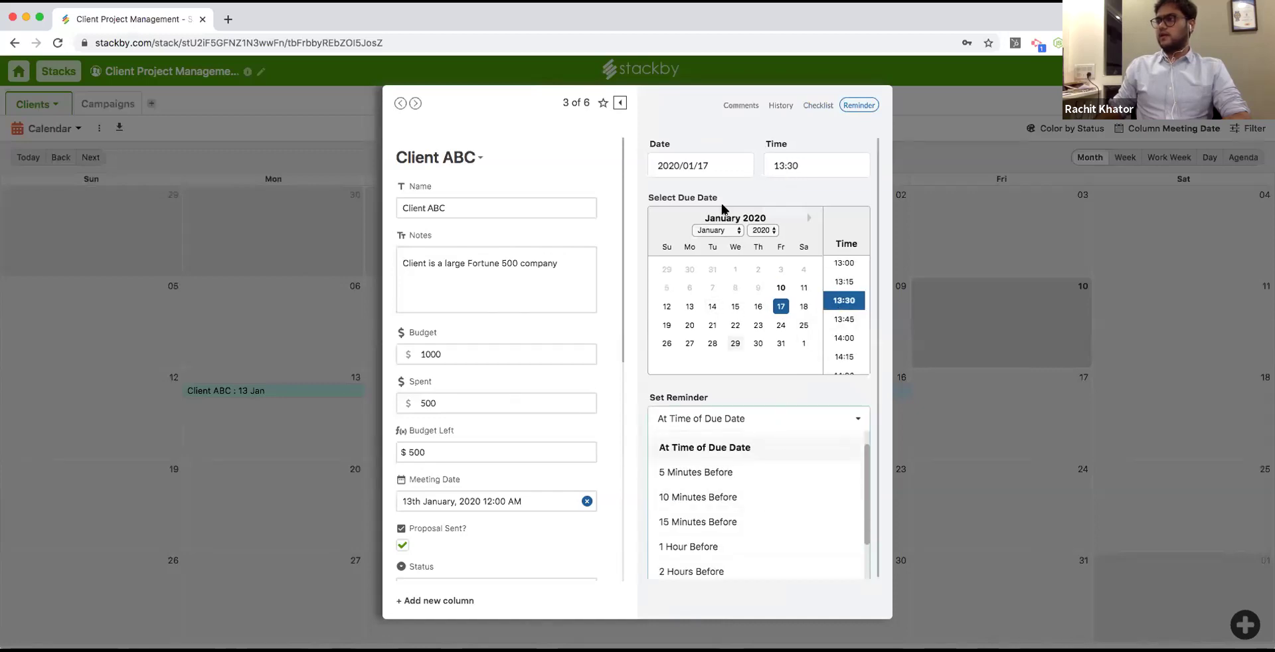
scroll(768, 518, "down", 1)
left_click(768, 518)
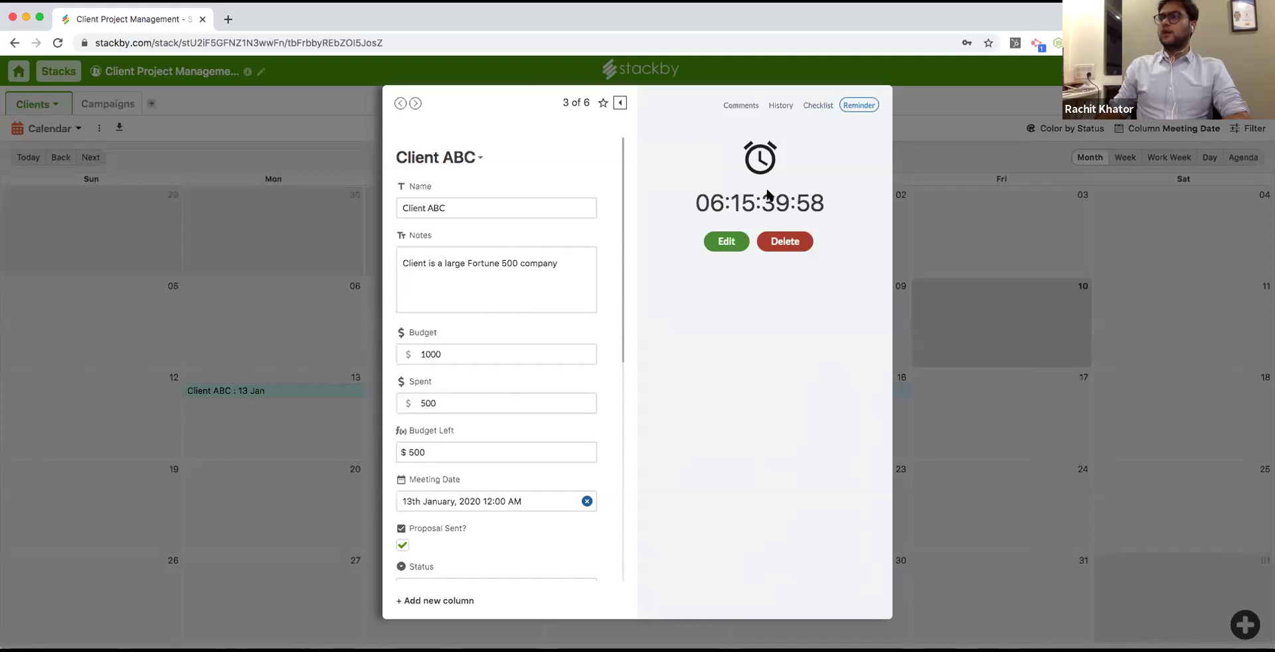
Browse the checklist, history and neighbouring client records, then close the record back to the calendar.
left_click(816, 107)
left_click(781, 106)
left_click(414, 105)
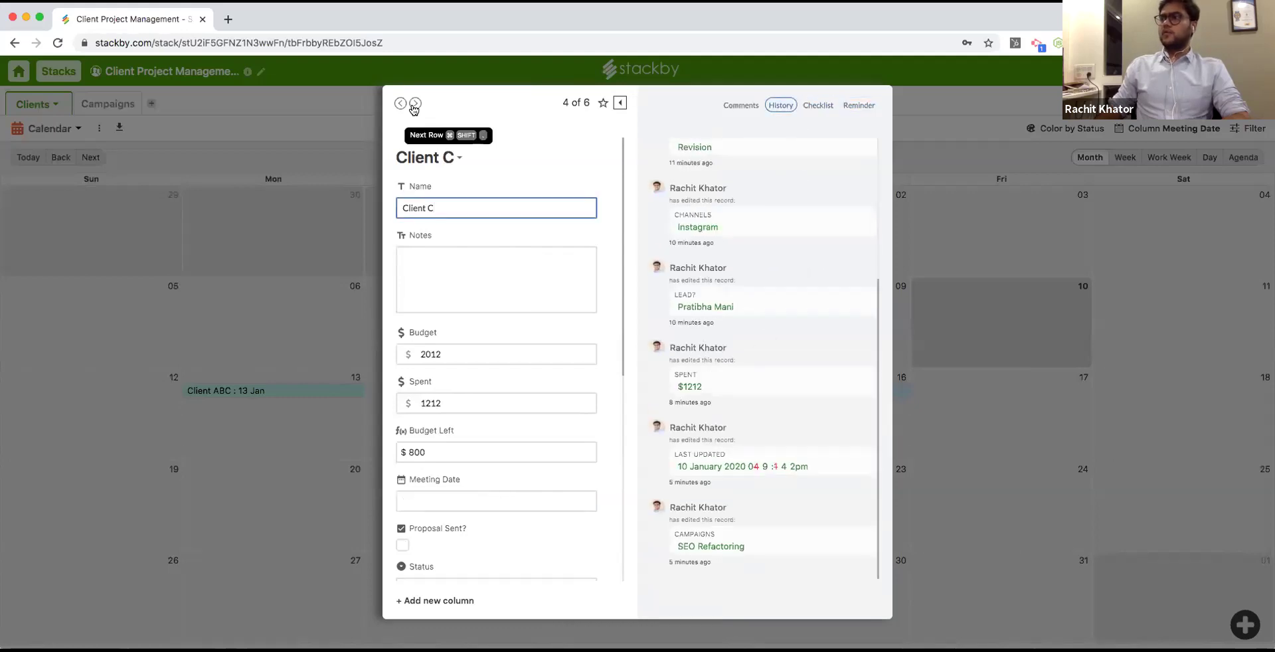
left_click(741, 105)
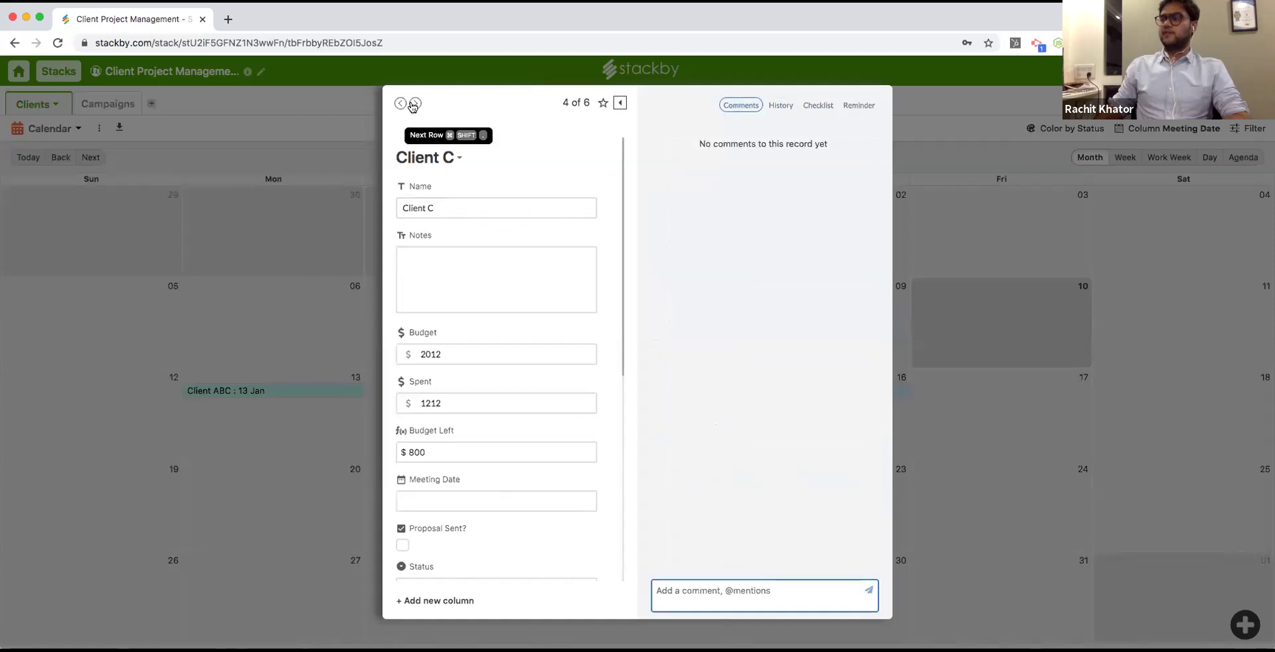
left_click(416, 103)
left_click(400, 104)
left_click(397, 105)
left_click(399, 104)
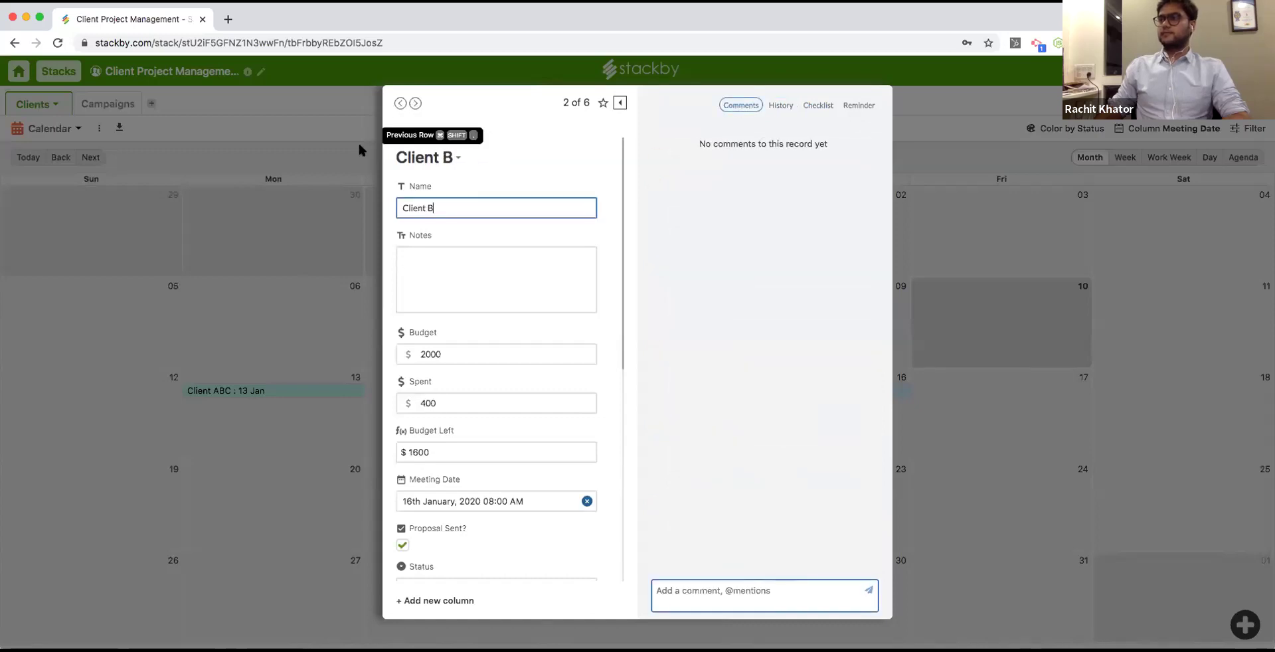
left_click(285, 281)
left_click(80, 133)
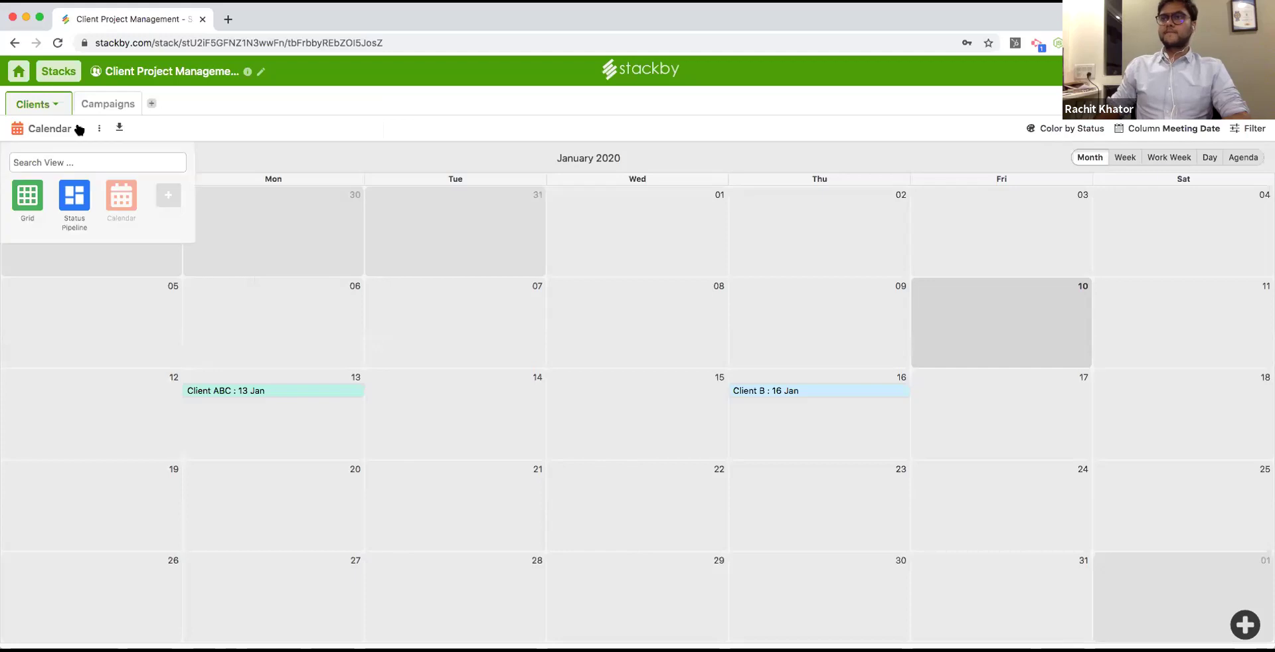
left_click(176, 201)
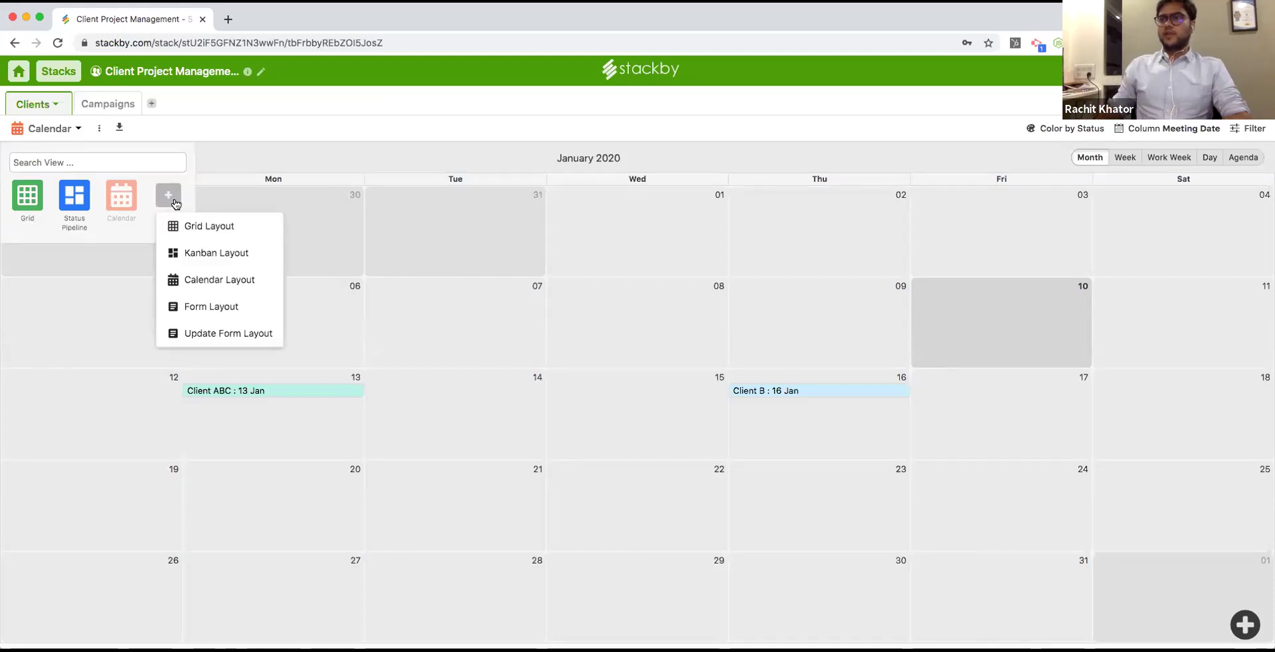
Create a form view of Clients named 'Client Onboarding Form'.
left_click(229, 302)
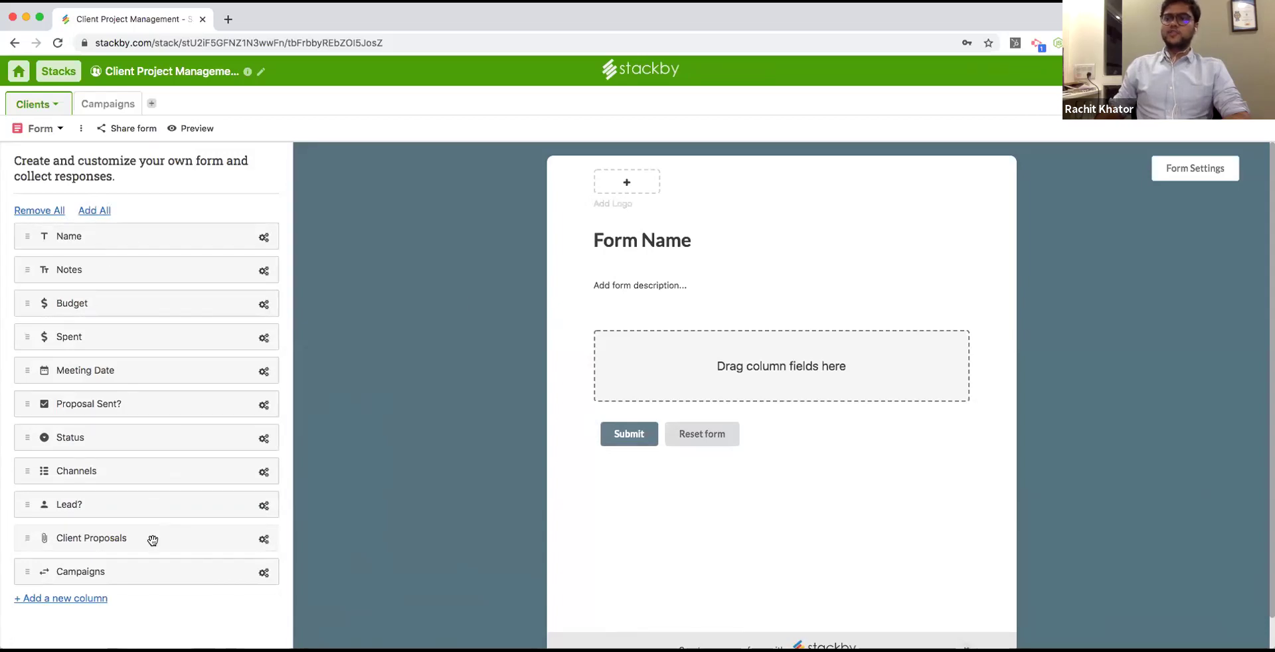
double_click(41, 128)
double_click(45, 125)
type("C")
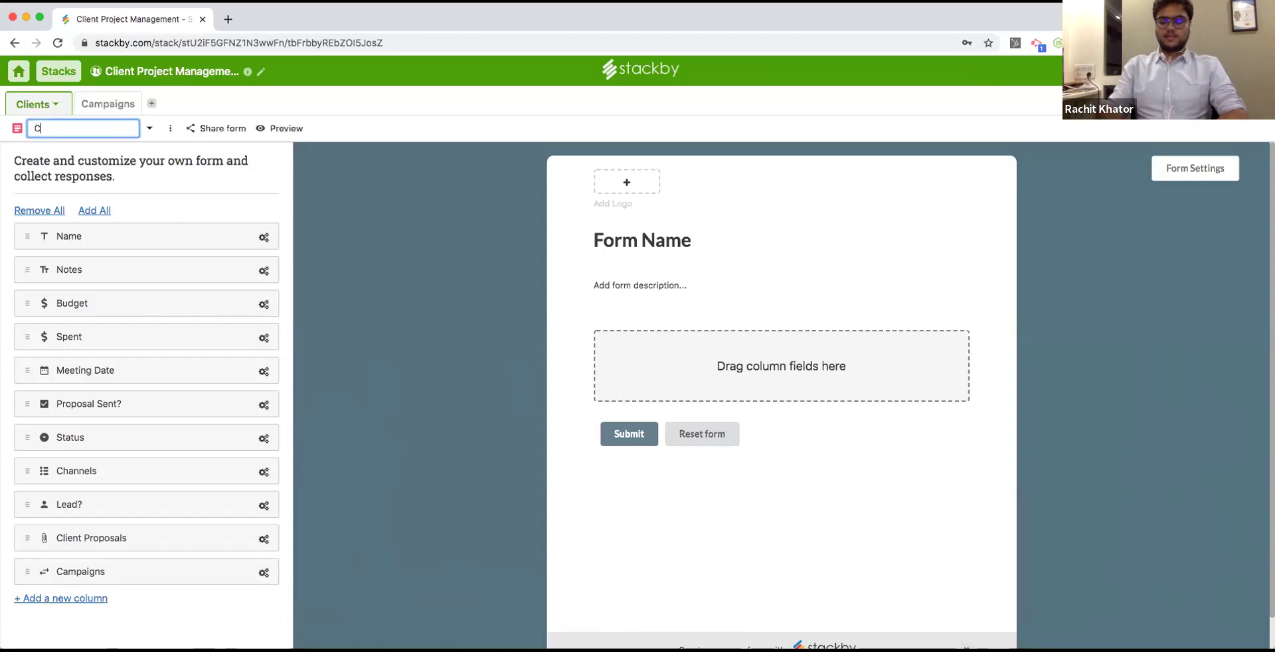
type("lient Onboarding Form")
key("Return")
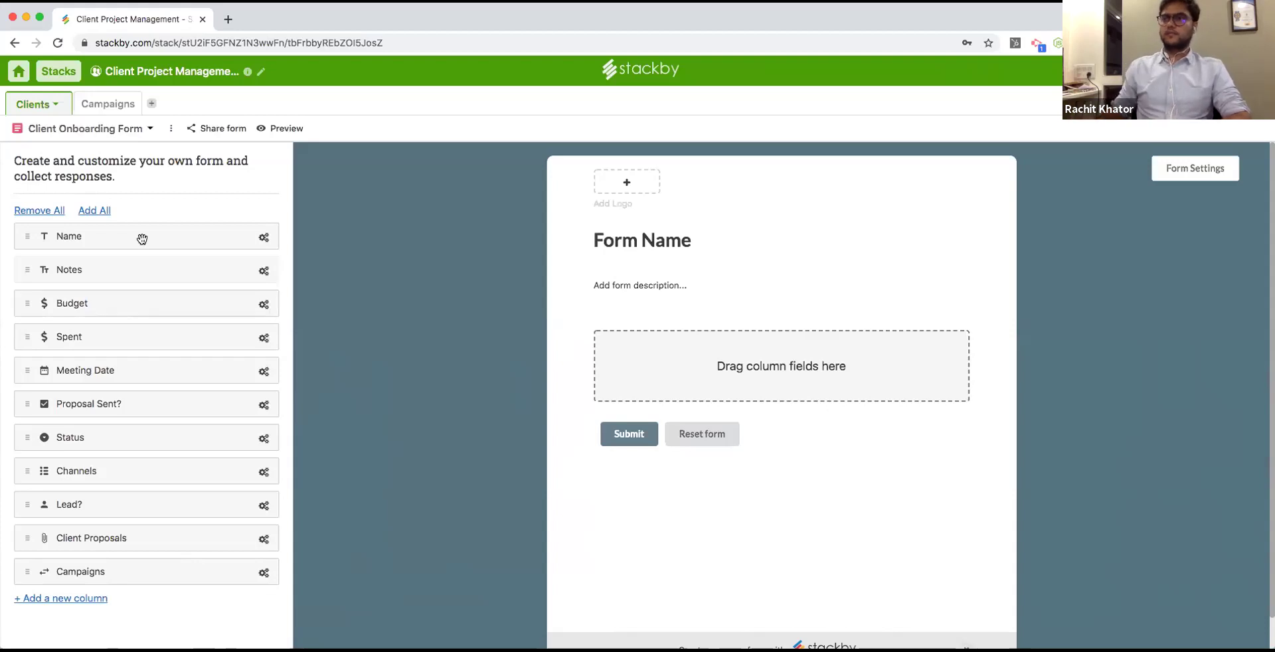
Add the Name, Notes, Budget and Channels fields to the form, with Budget below Notes.
left_click_drag(164, 237, 720, 365)
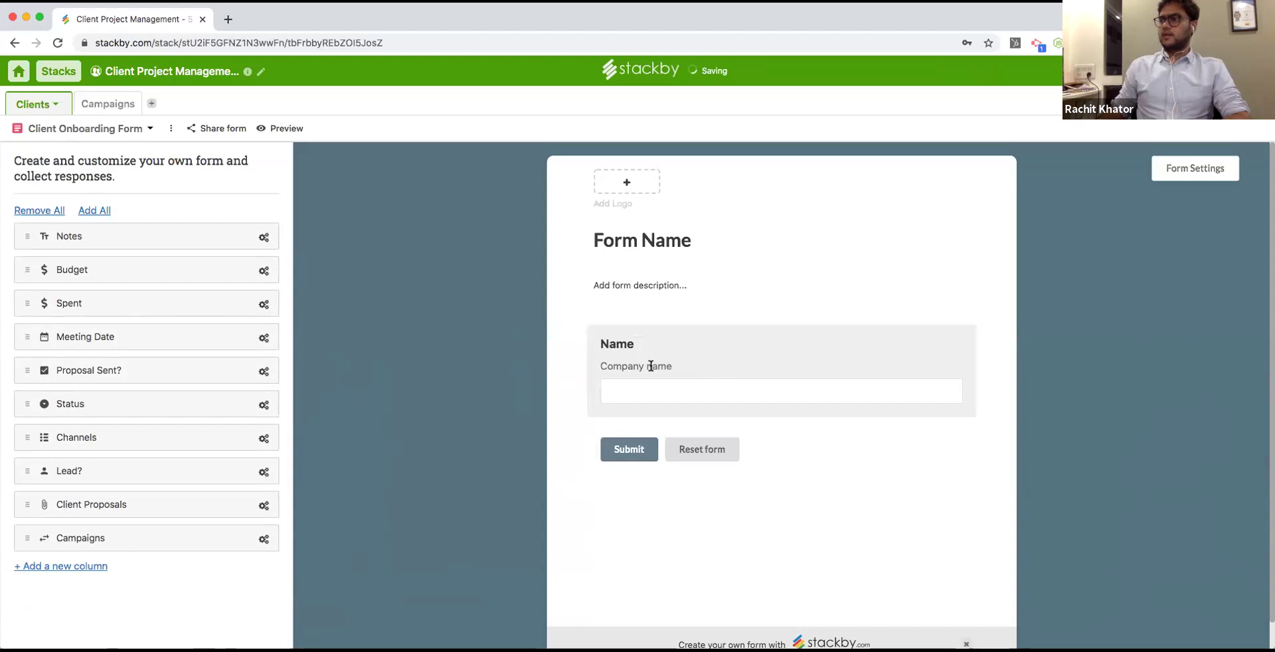
left_click_drag(163, 243, 737, 419)
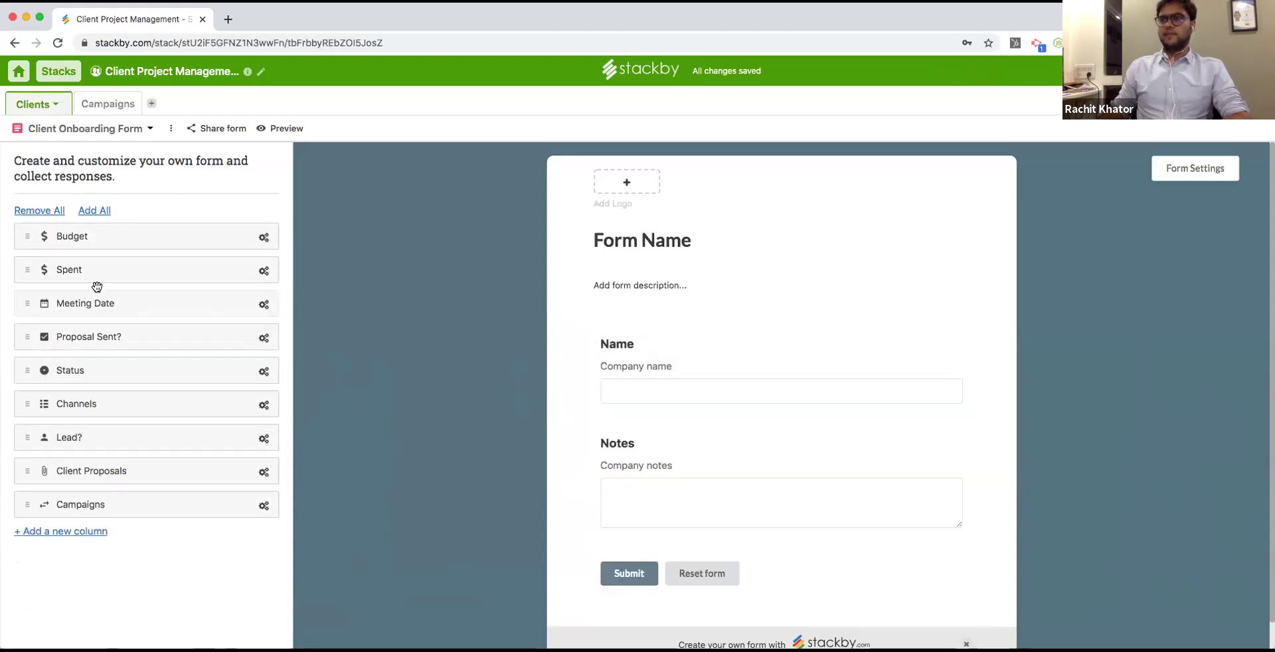
left_click_drag(109, 237, 649, 476)
left_click_drag(629, 421, 567, 476)
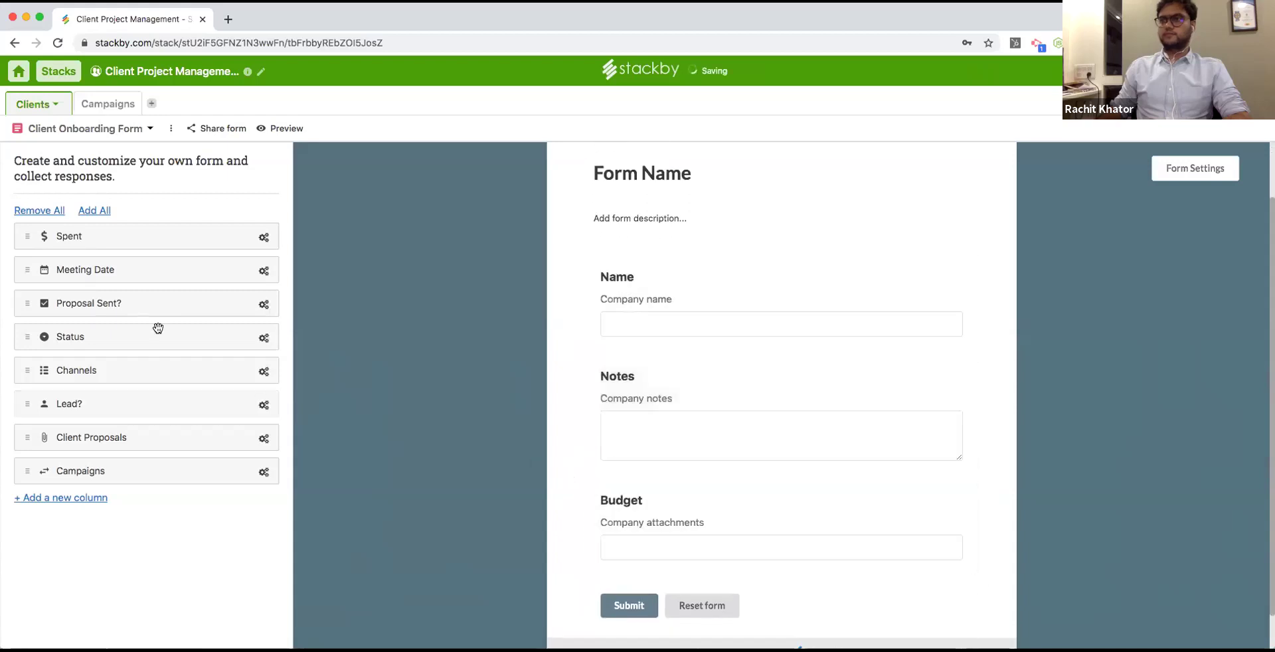
left_click_drag(94, 364, 691, 529)
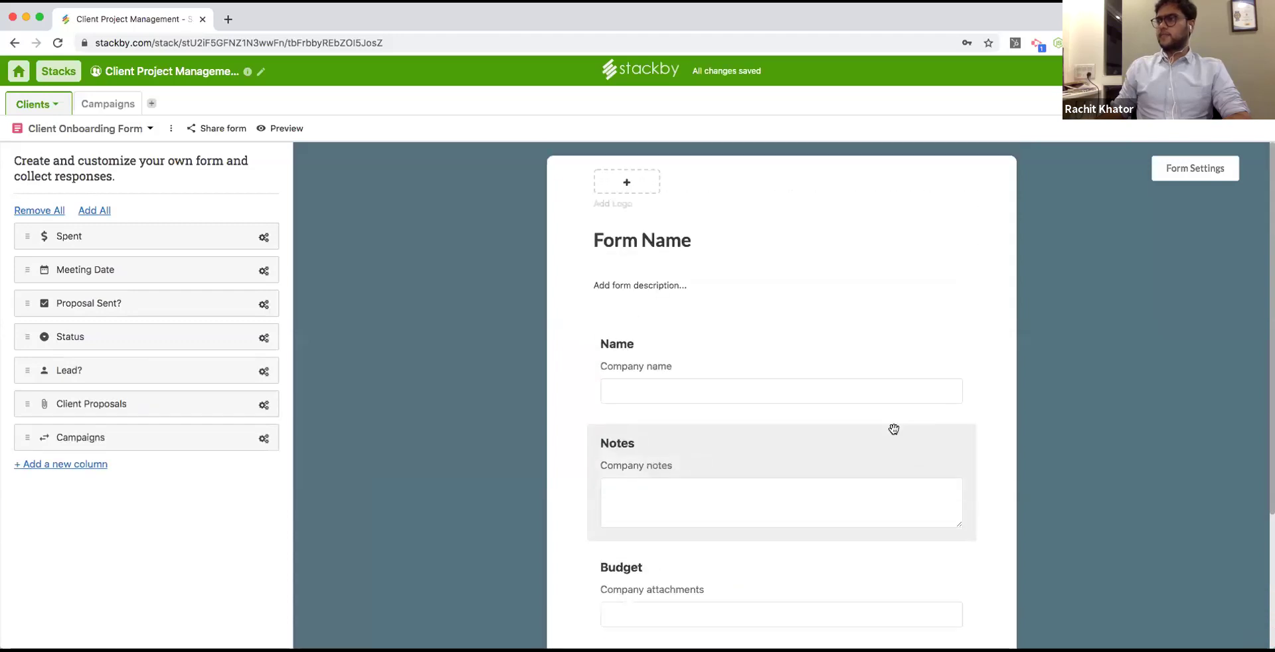
Add Stackby-logo.png as the form logo and set a lime green background.
left_click(631, 185)
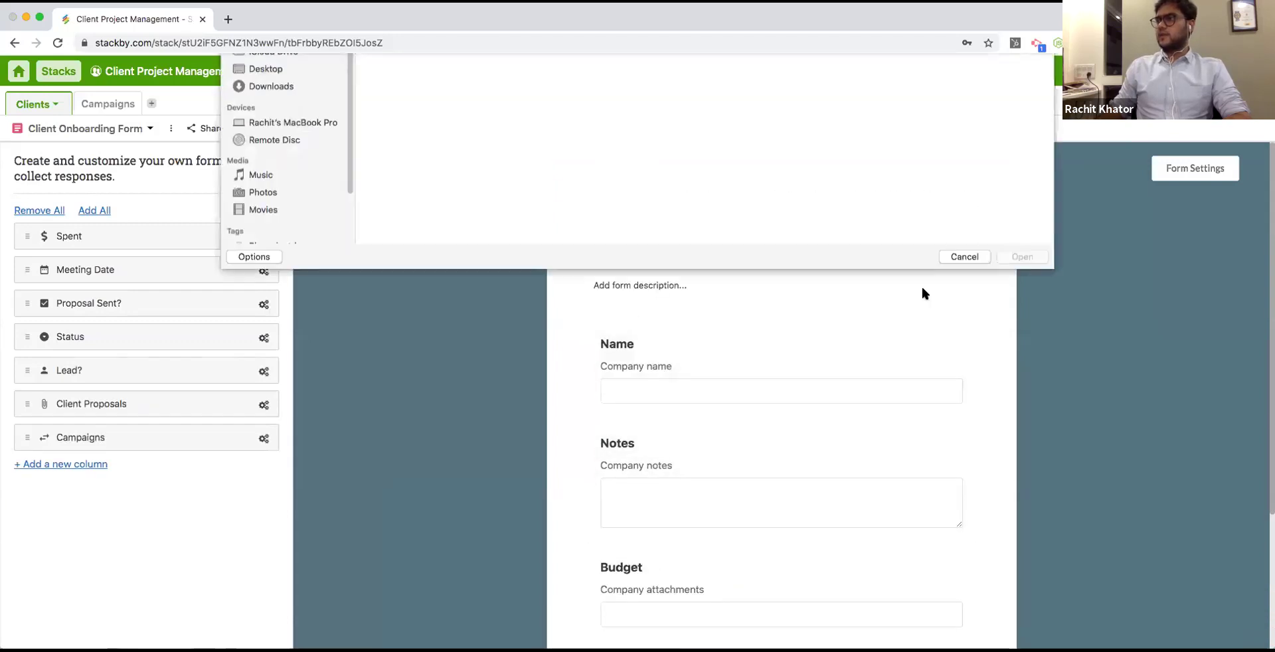
left_click(729, 137)
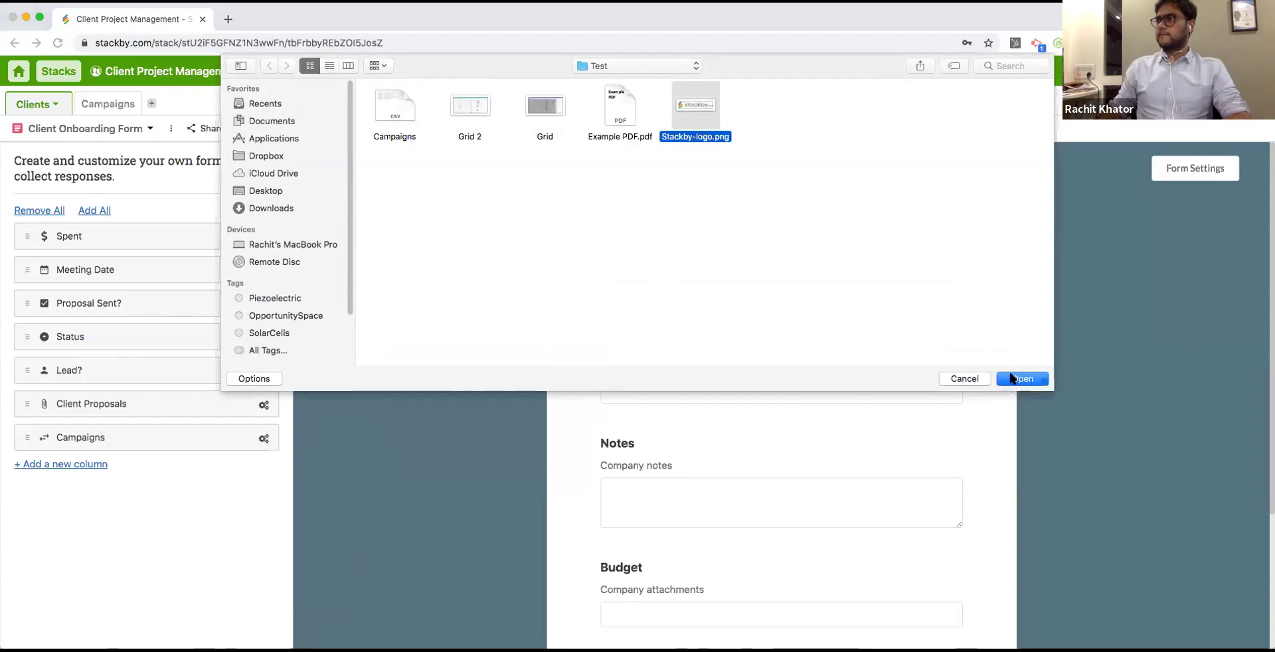
left_click(1012, 379)
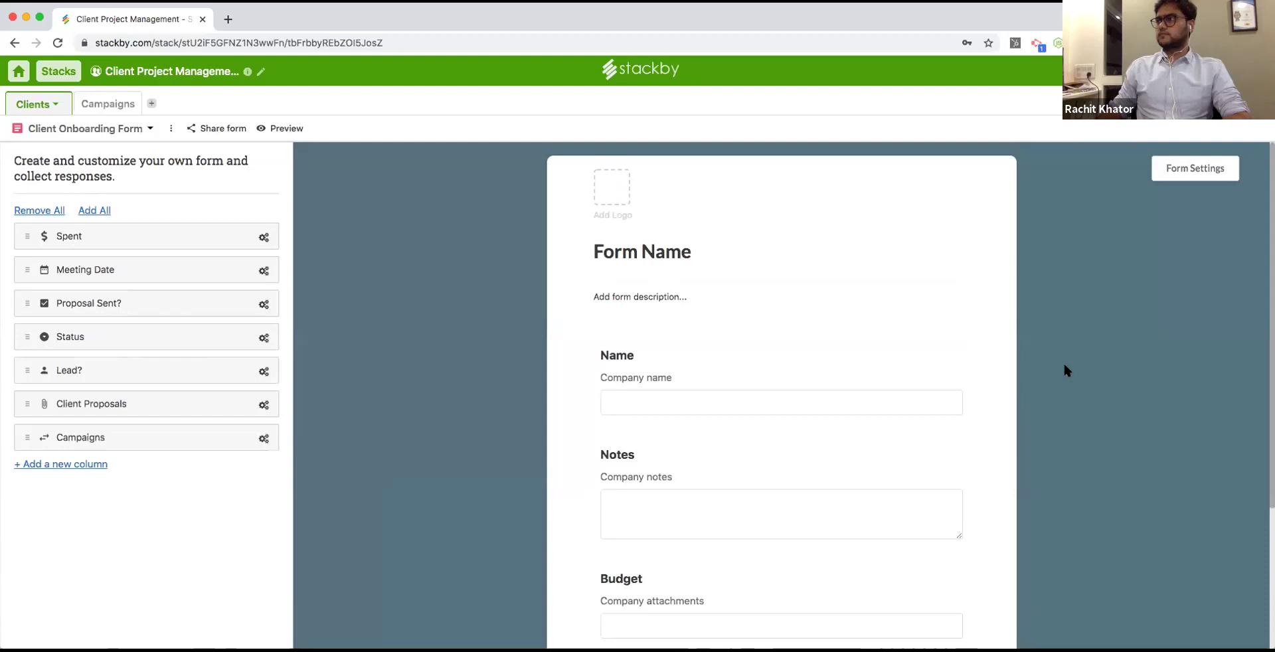
left_click(1195, 168)
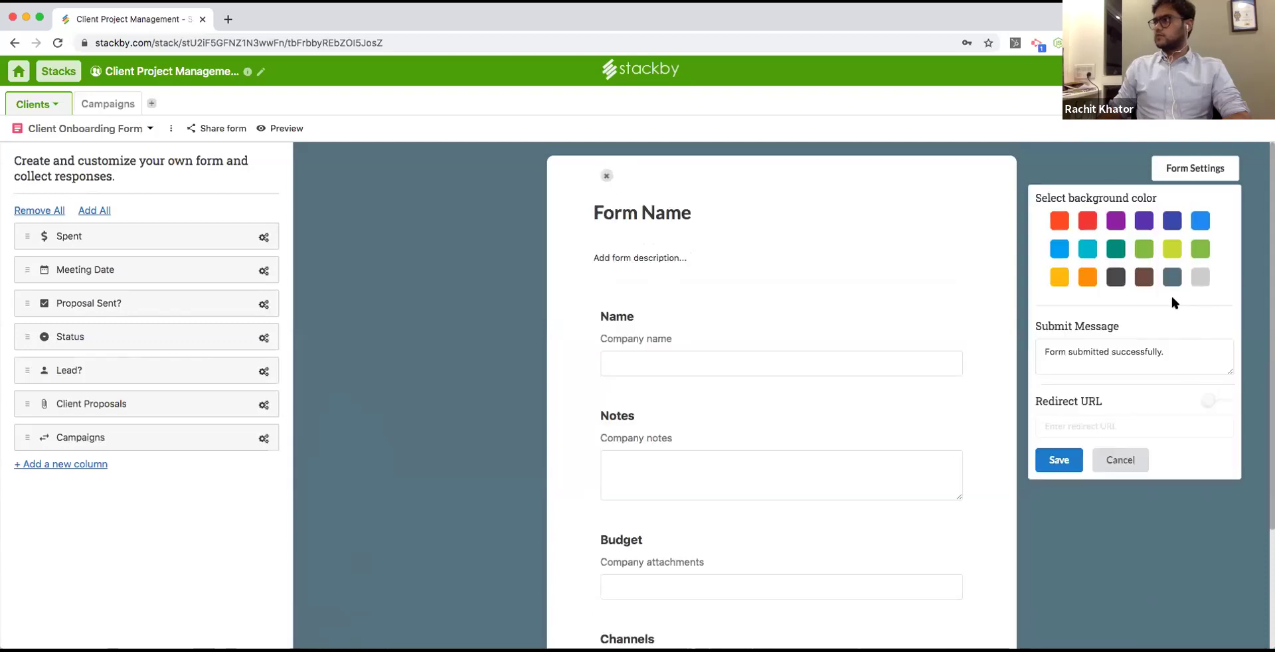
left_click(1172, 248)
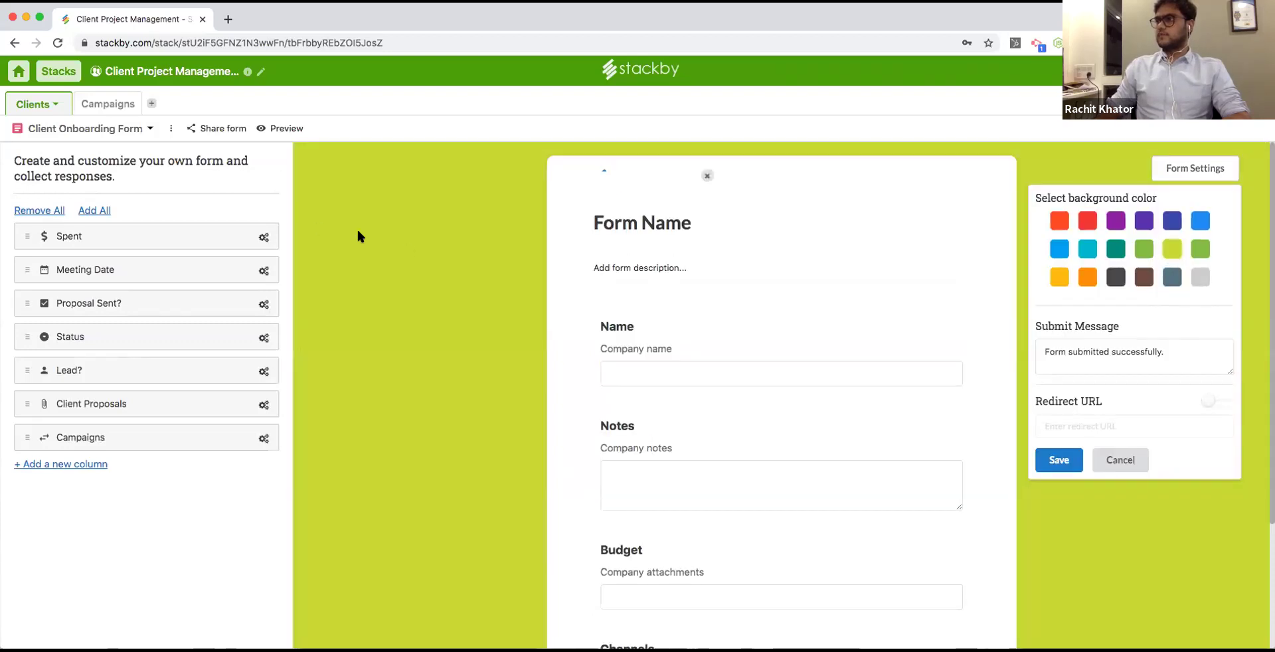
Title the form 'Client Onboarding Form' and preview it in a new tab.
left_click(628, 230)
type("C")
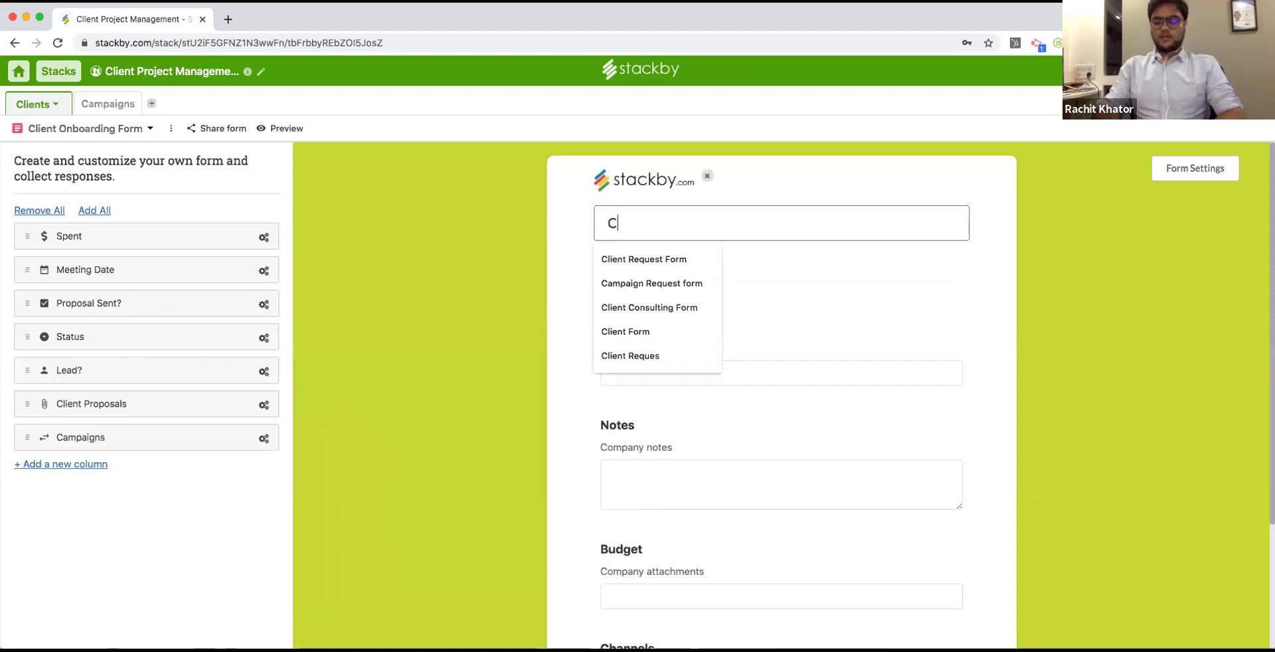
type("lient Onboa")
key("BackSpace")
key("BackSpace")
key("BackSpace")
type("nboarding Form")
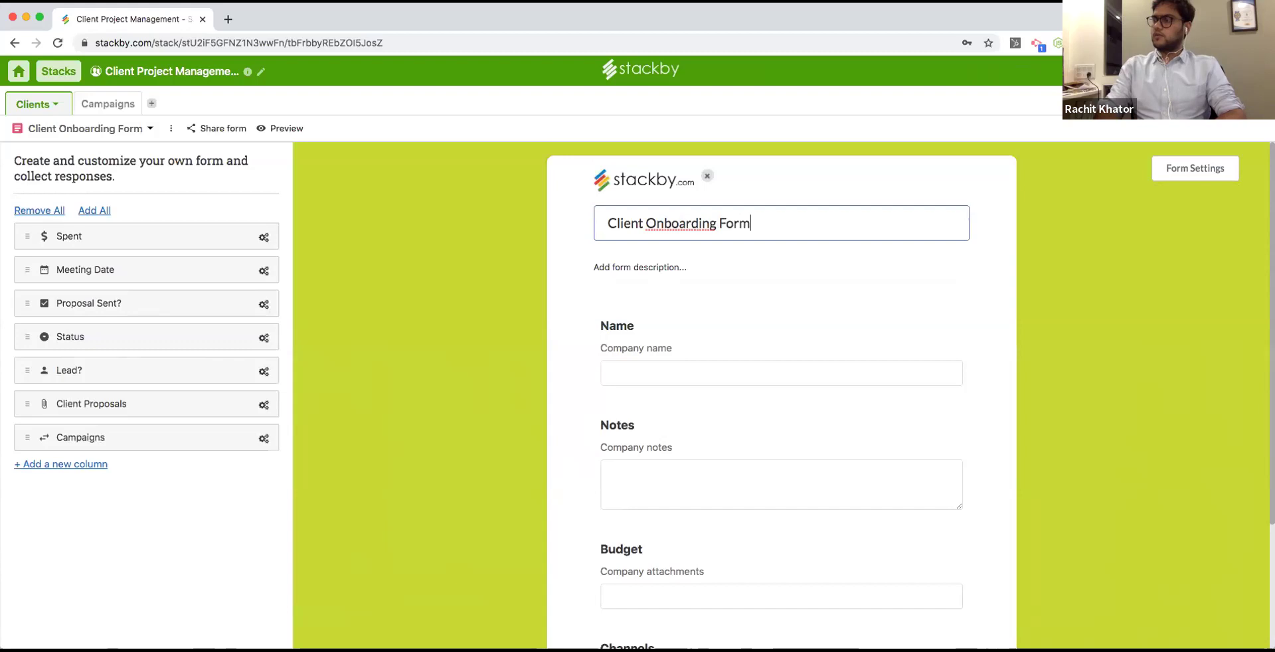
key("Return")
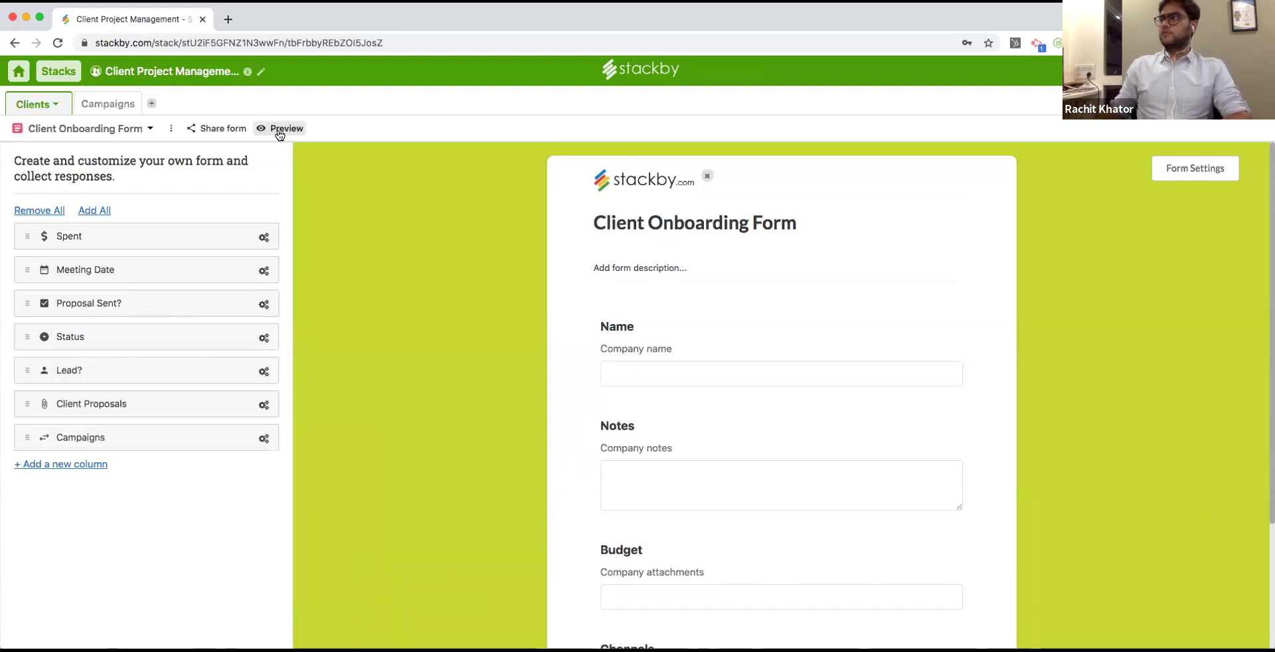
left_click(286, 129)
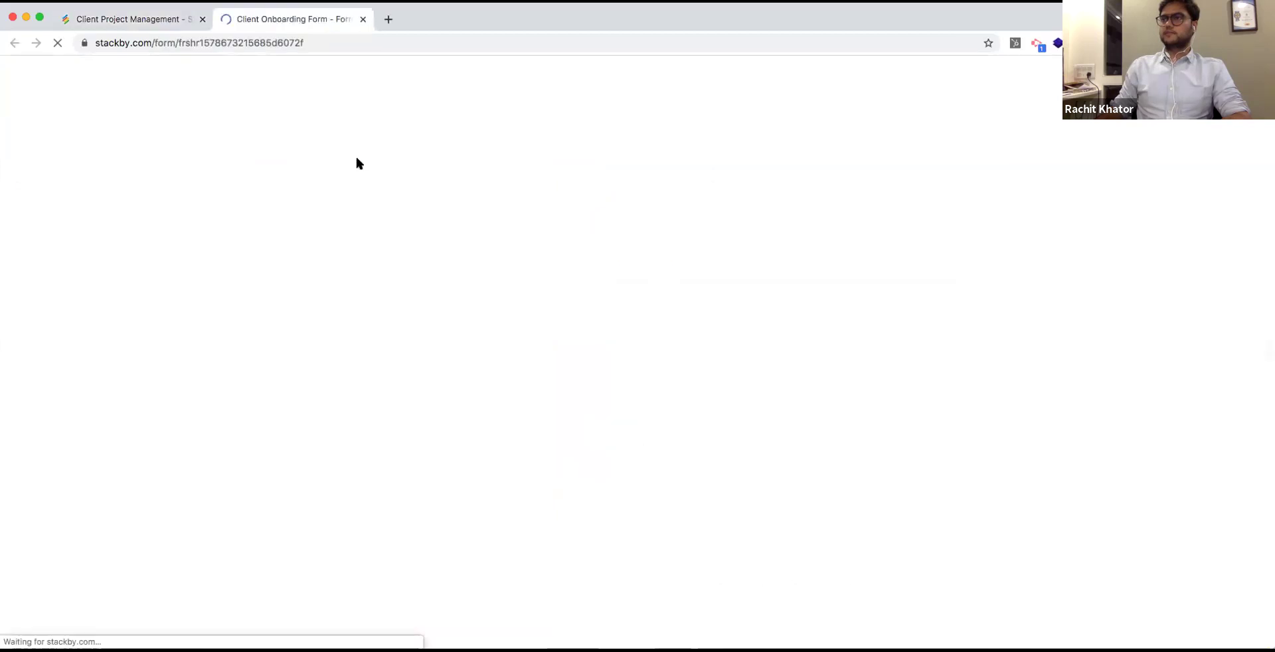
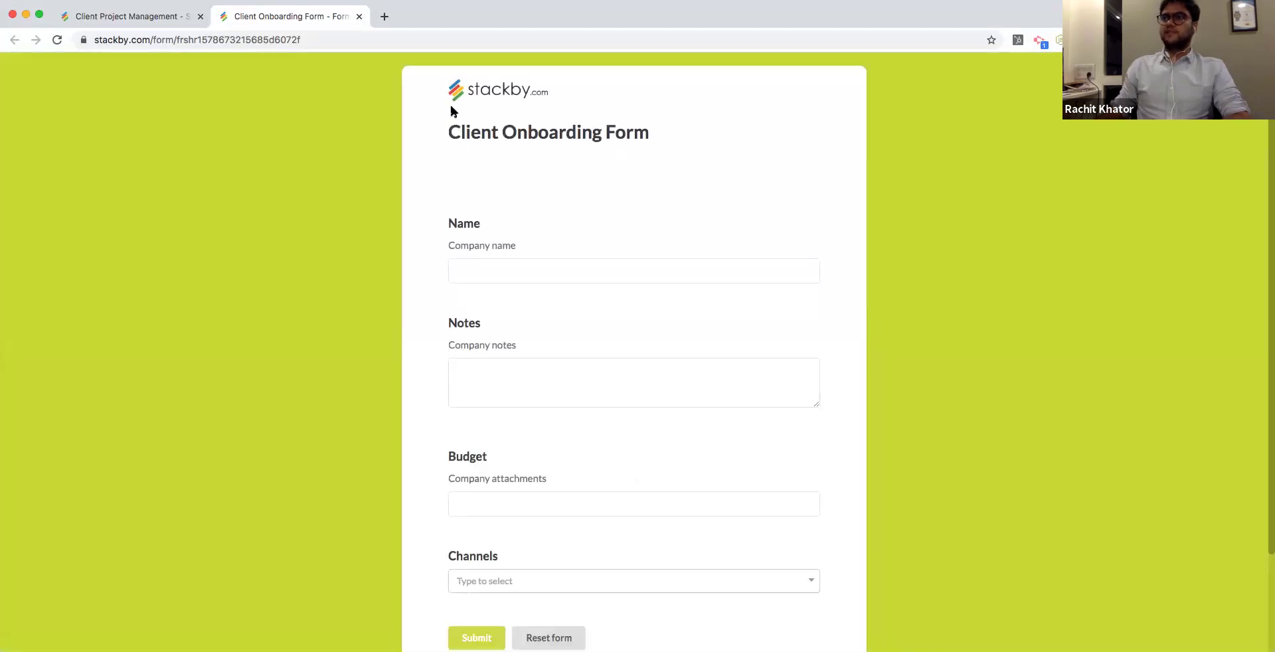
On the public onboarding form, enter company name Stackby, some notes and a 2000 budget.
left_click(336, 41)
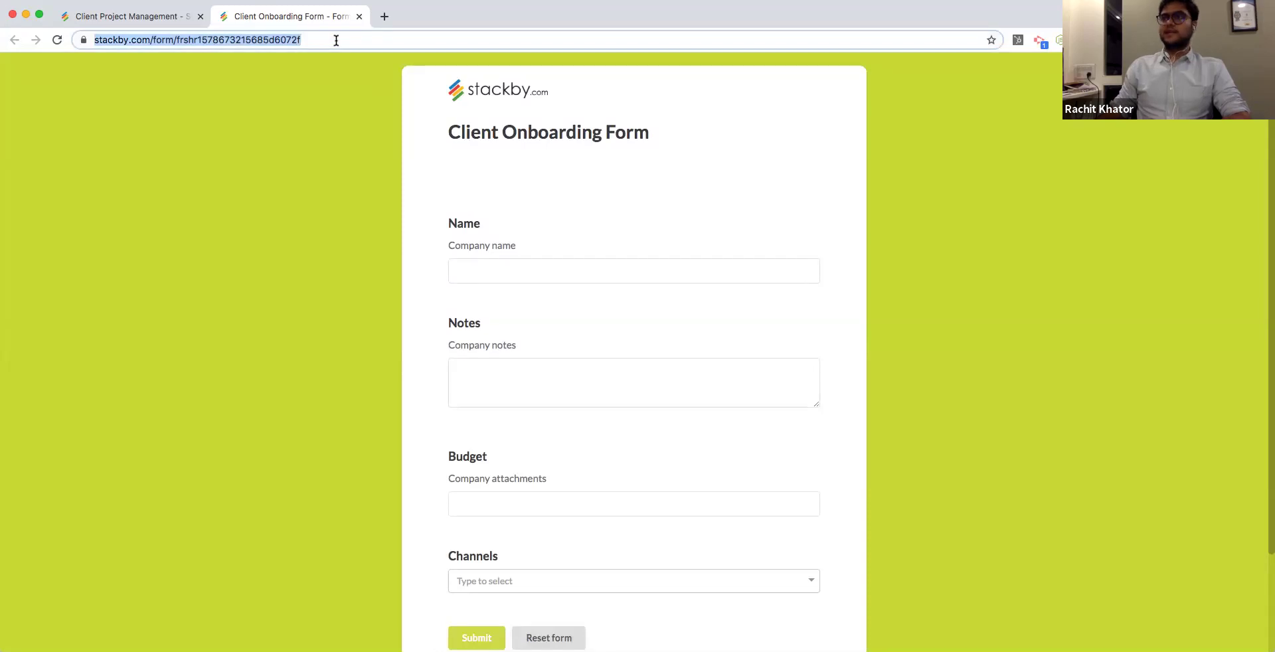
left_click(498, 273)
type("Stackby")
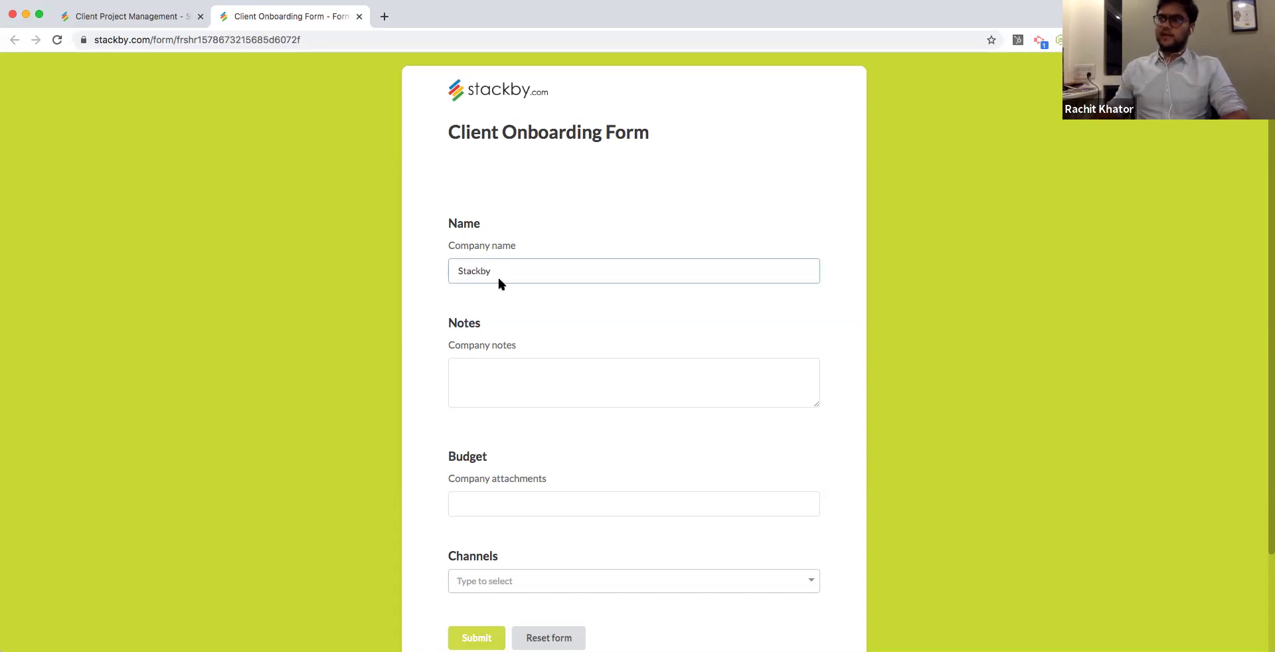
left_click(494, 390)
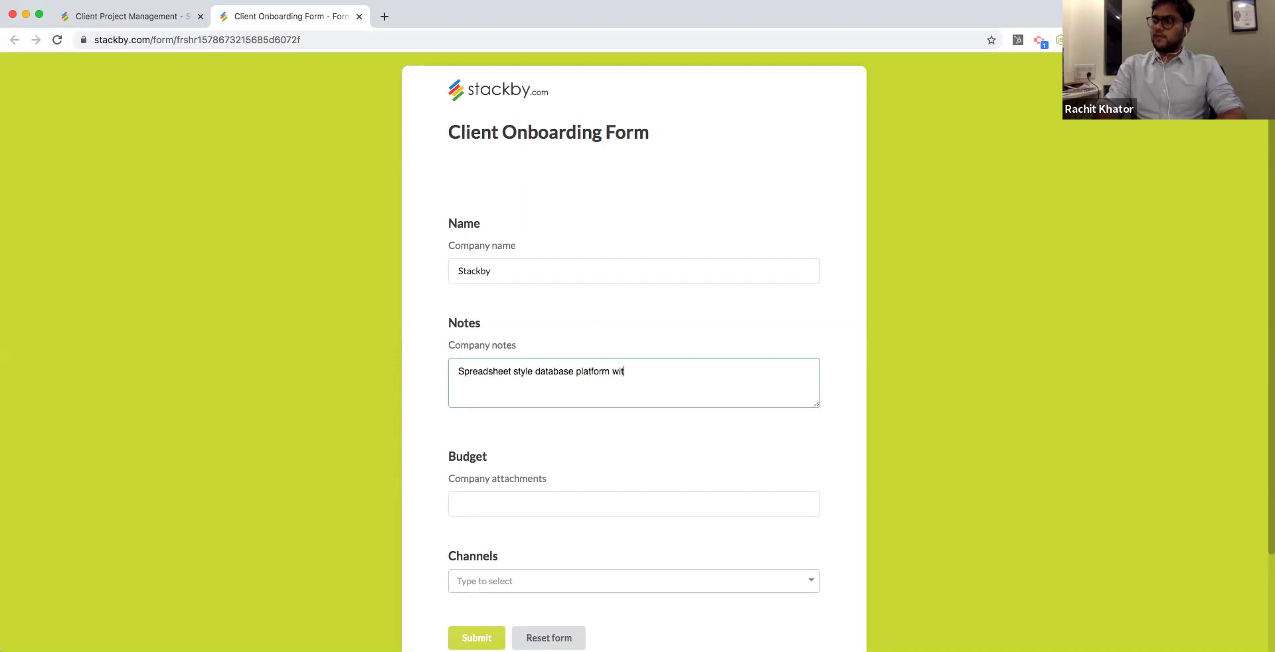
type("s")
left_click(494, 499)
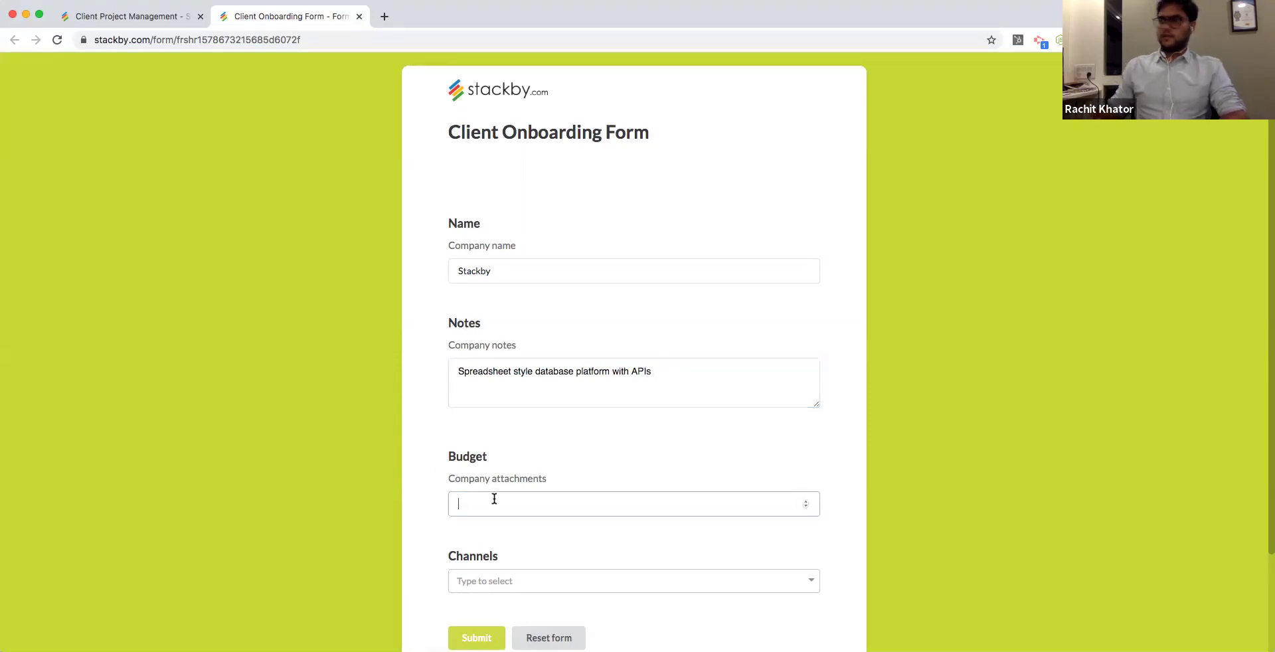
type("000")
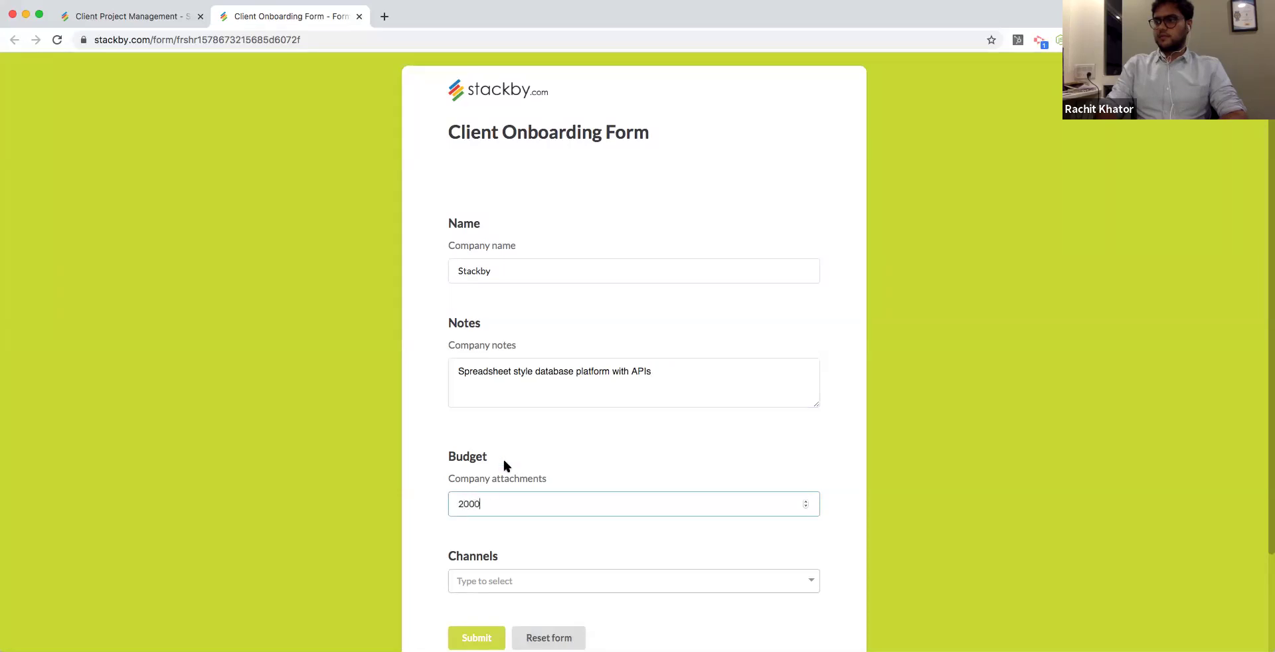
scroll(503, 464, "down", 3)
Choose the Instagram, FB and LinkedIn channels, submit the form, and return to Client Project Management.
left_click(554, 468)
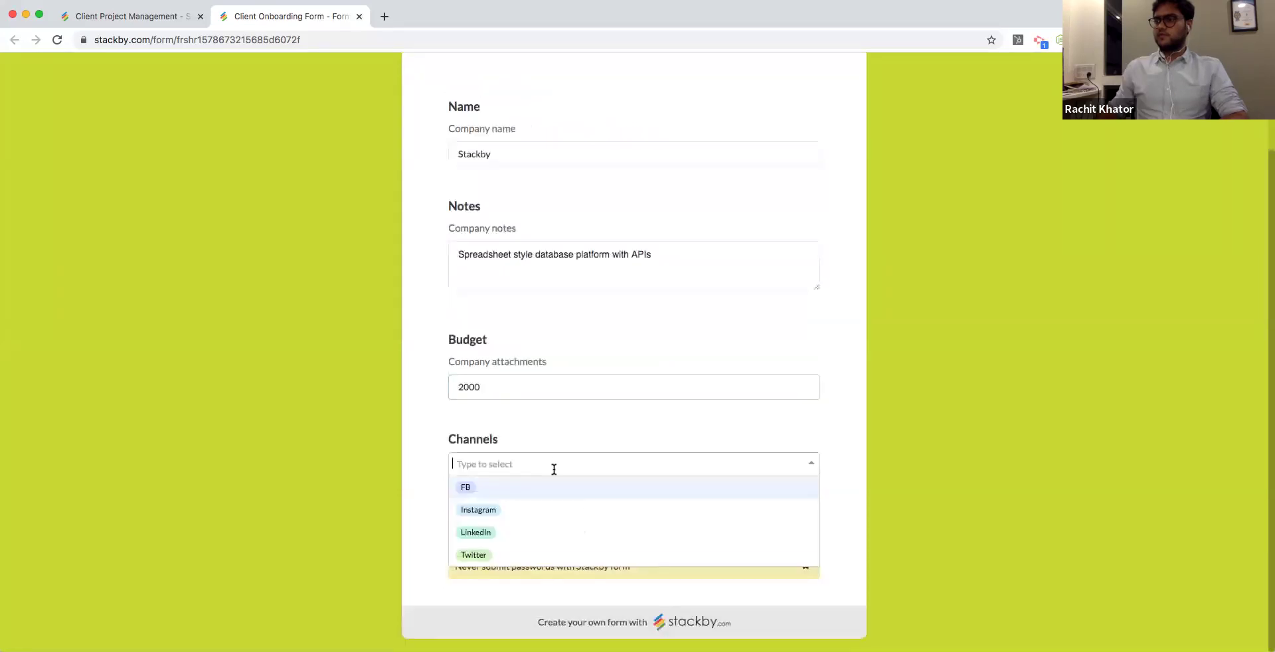
key("Down")
key("Return")
key("Up")
key("Return")
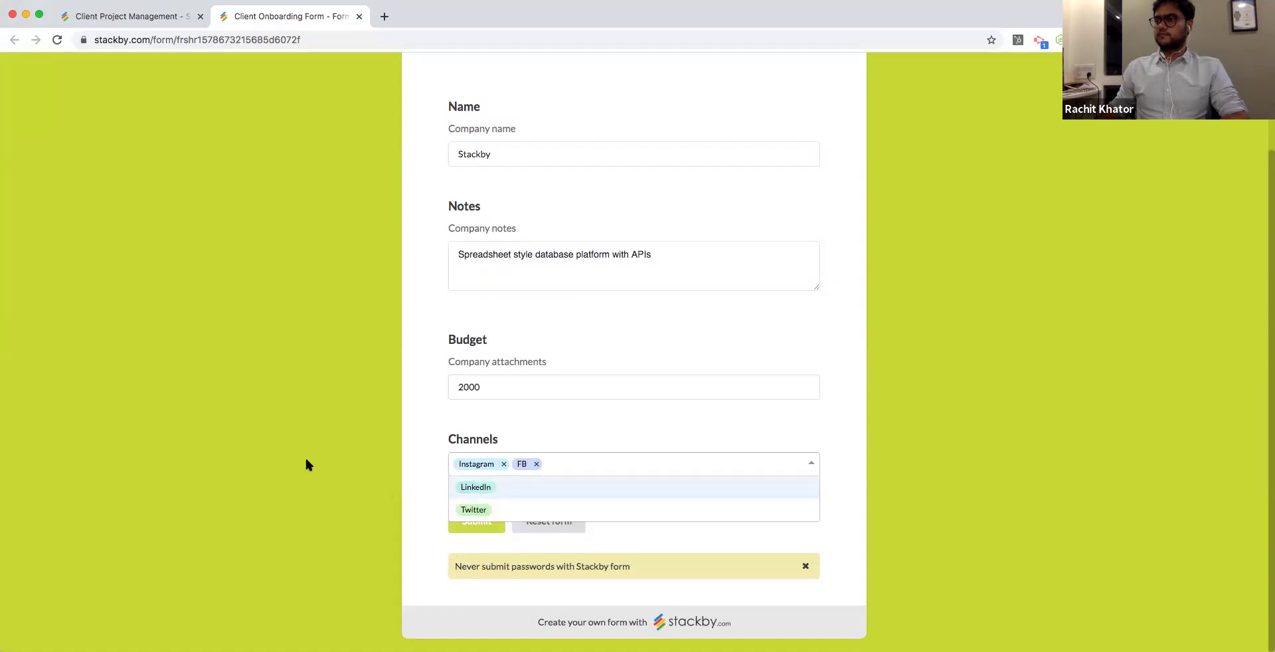
key("Return")
key("Escape")
key("Return")
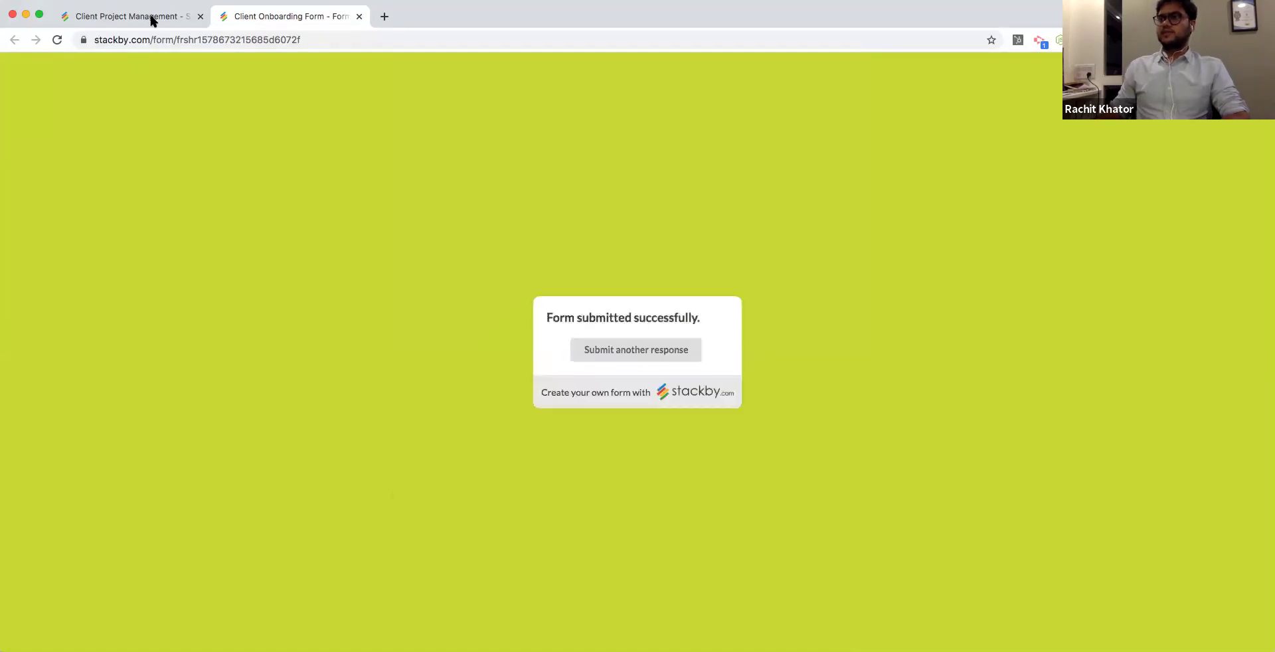
left_click(148, 18)
left_click(148, 124)
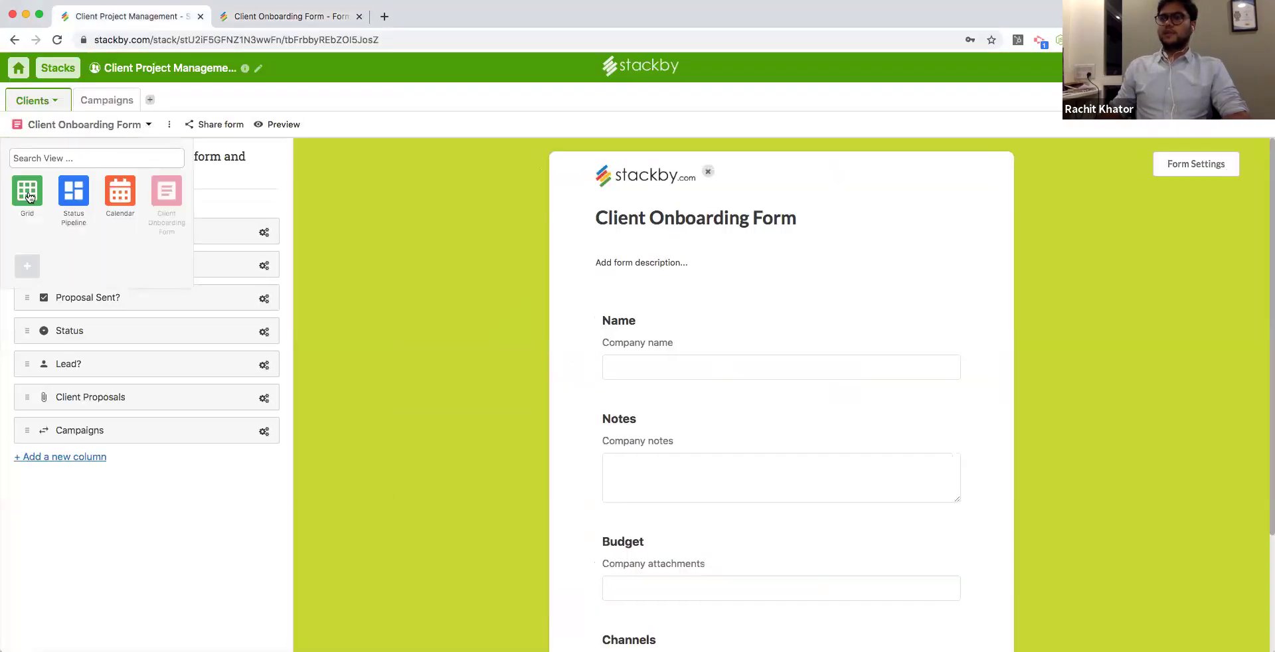
Switch to Grid view and review the new Stackby row's name, notes and budget.
left_click(29, 194)
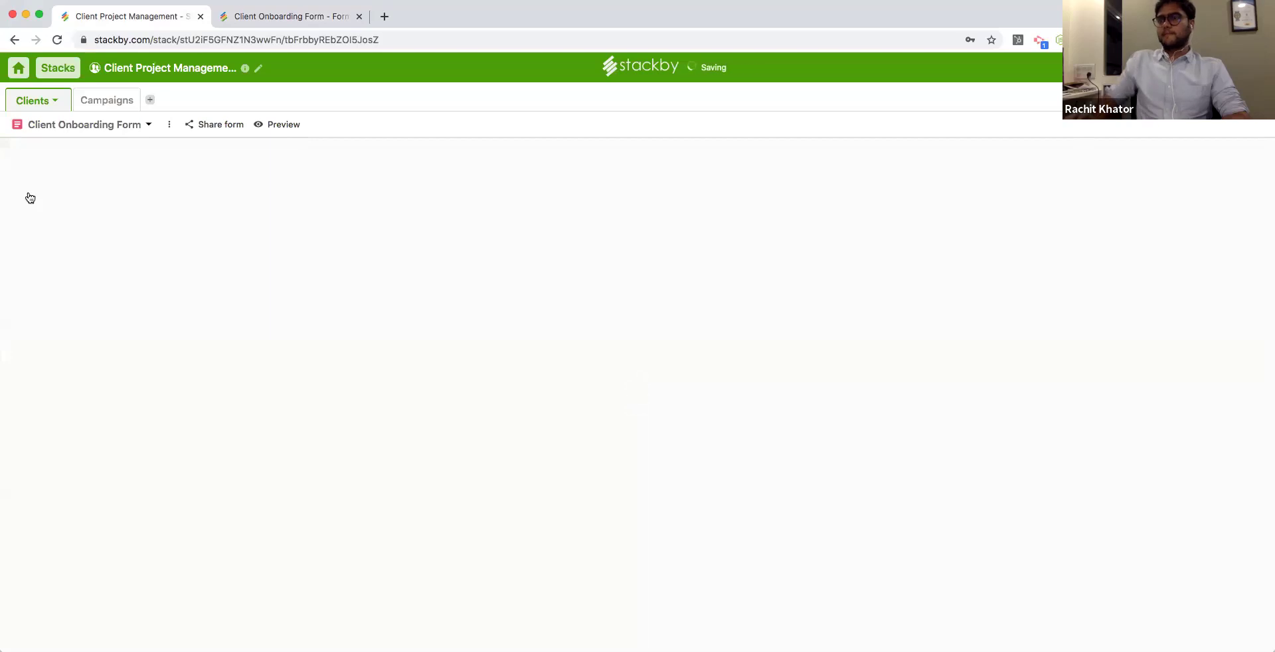
left_click(100, 299)
left_click(186, 299)
left_click(297, 301)
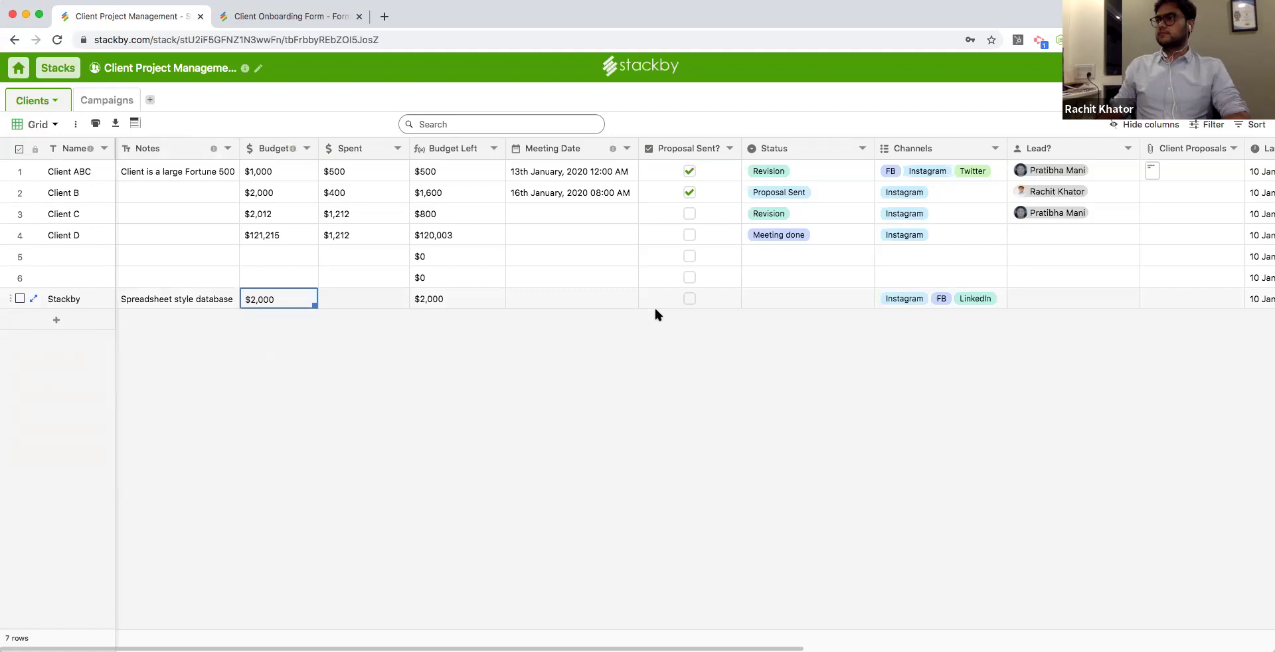
Set the Stackby row's meeting date to 16 January 2020 and tick Proposal Sent?
left_click(599, 297)
key("Return")
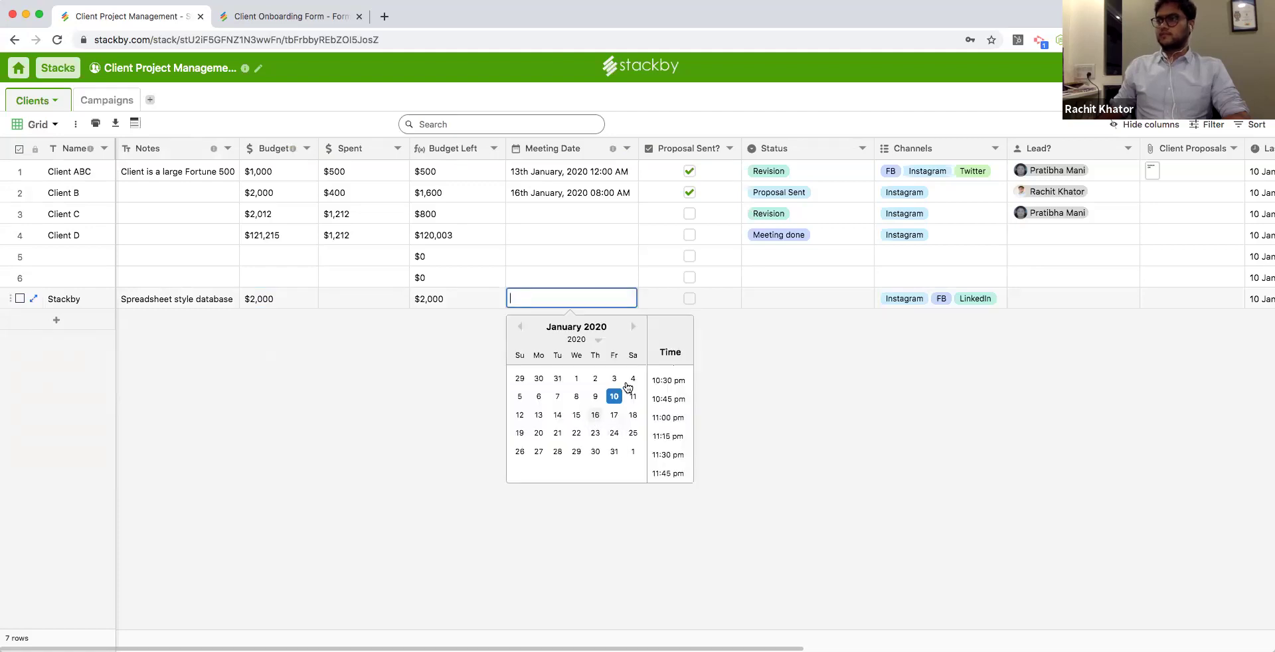
left_click(595, 414)
left_click(690, 300)
left_click(690, 299)
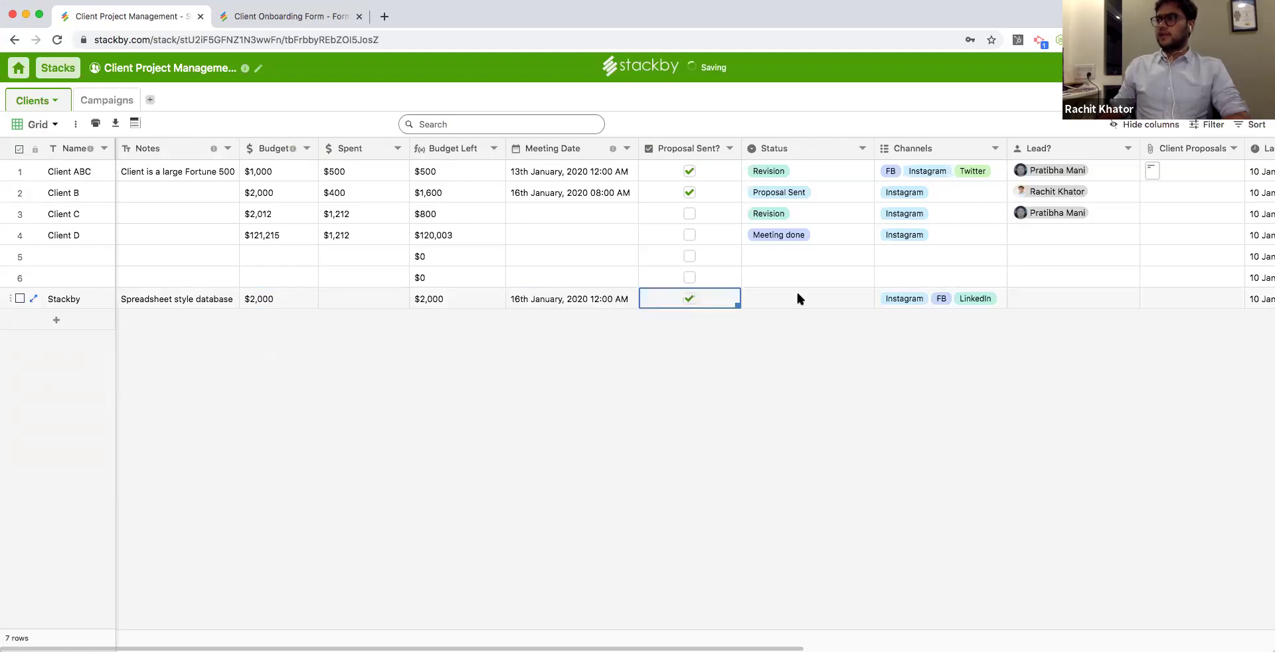
Set the Stackby row's Status to Proposal Sent and assign it a lead.
double_click(798, 292)
left_click(784, 341)
double_click(1079, 296)
left_click(1040, 322)
key("Tab")
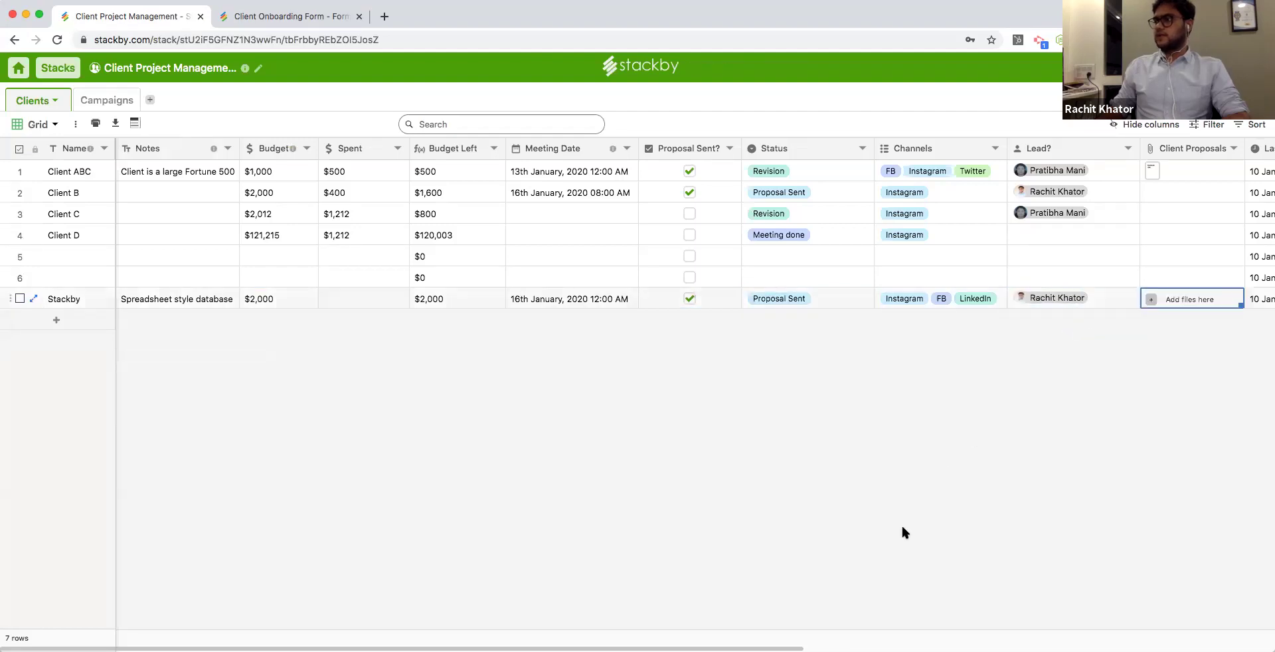
scroll(929, 624, "right", 10)
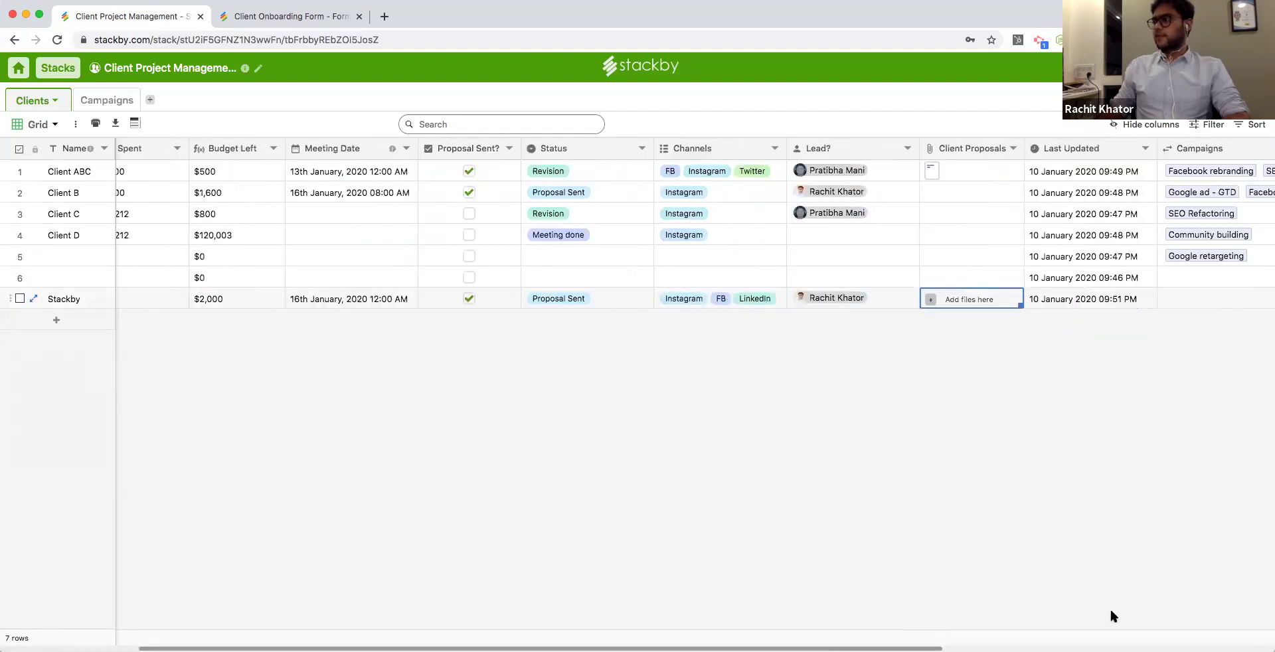
scroll(595, 548, "left", 10)
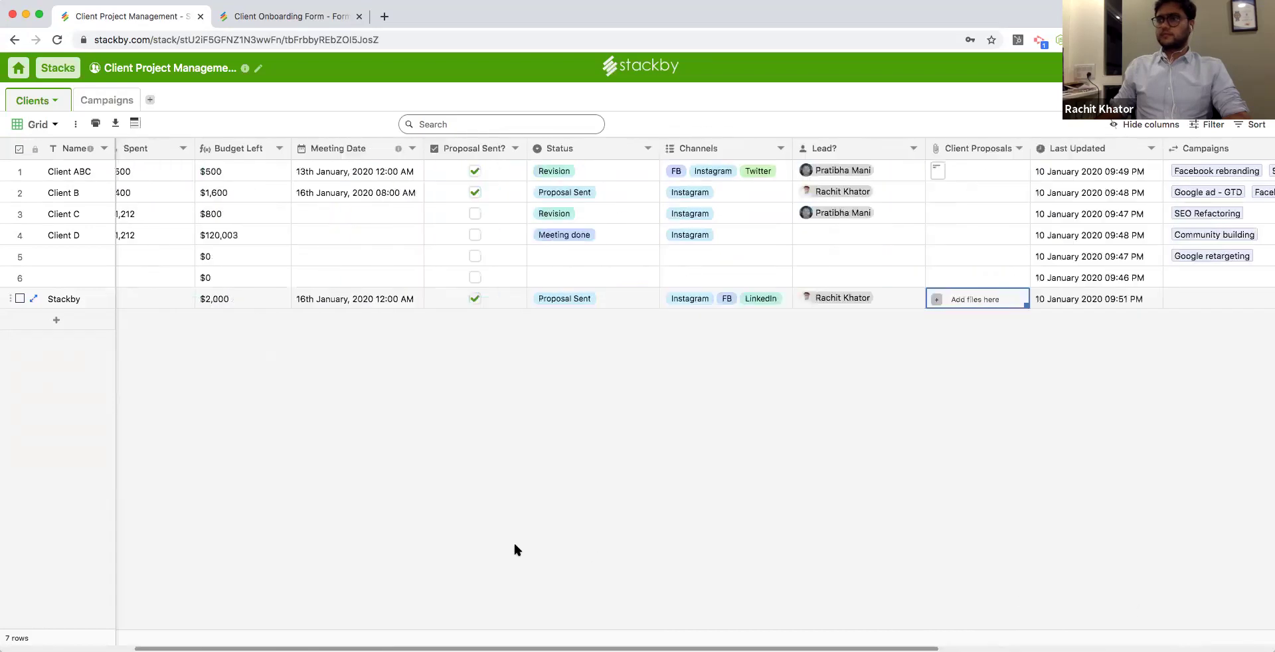
left_click(54, 124)
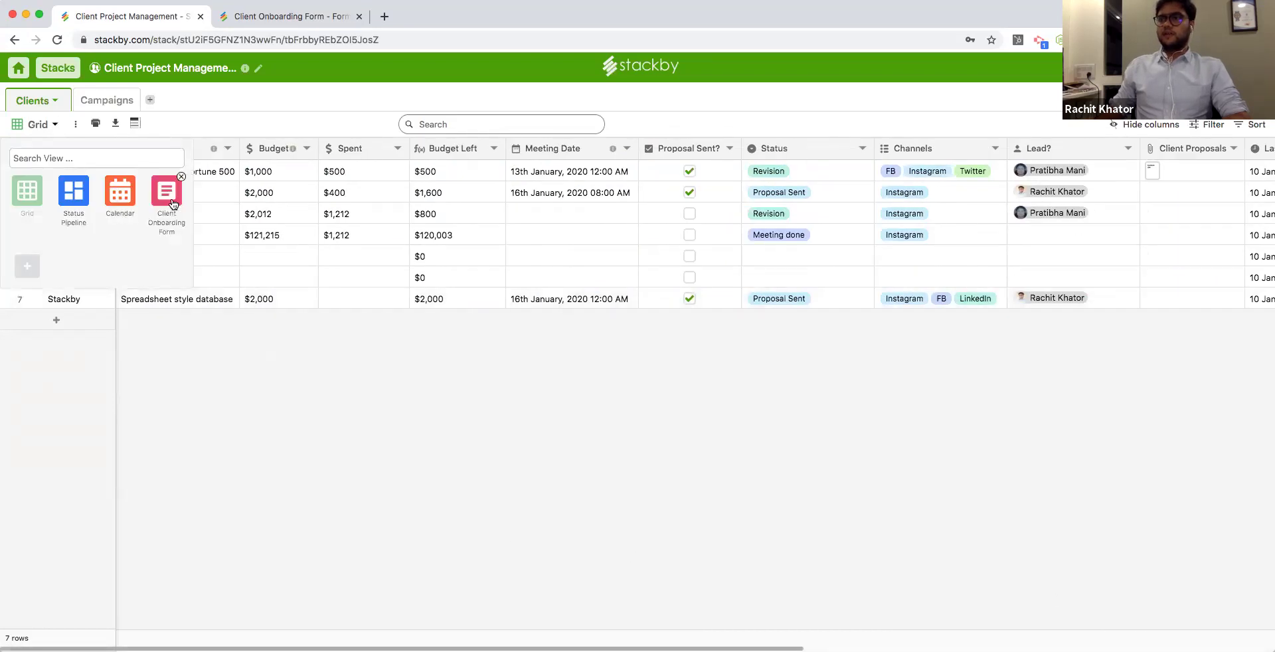
Close the views list, then try searching 'Clien' and clear the search.
left_click(305, 385)
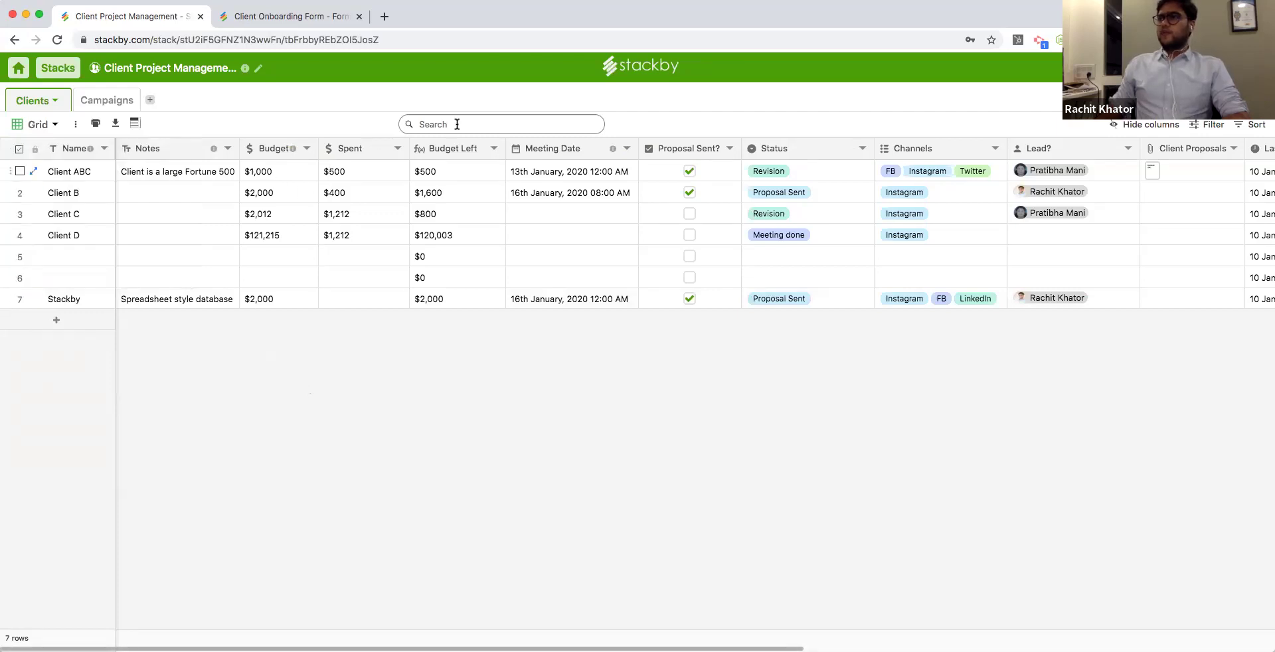
type("Client")
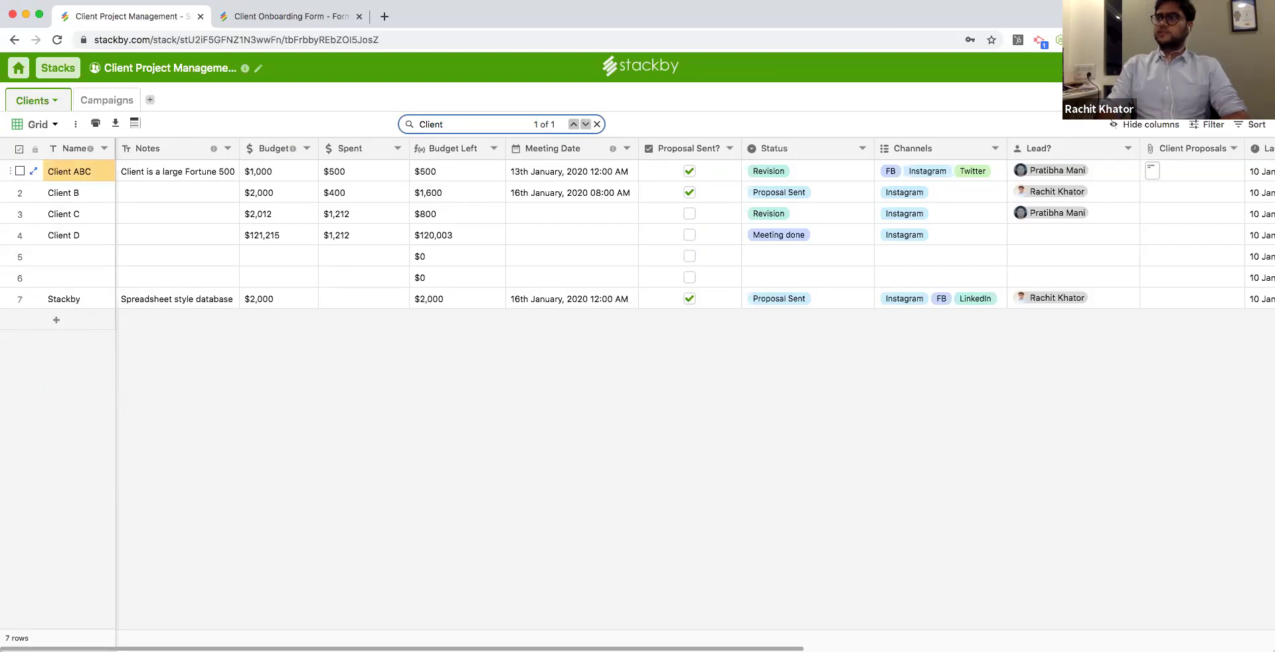
key("BackSpace")
key("BackSpace")
key("BackSpace")
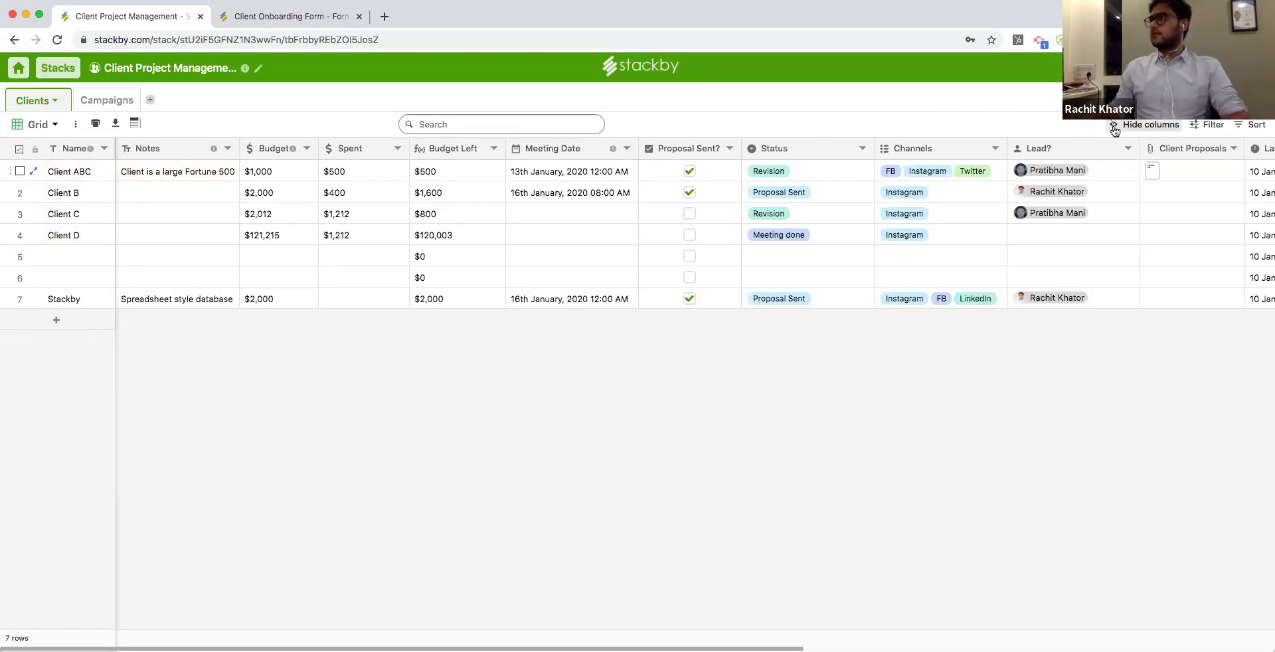
Hide the Spent, Budget Left, Proposal Sent? and Status columns, then show them again.
left_click(1137, 126)
left_click(1071, 193)
left_click(1071, 211)
left_click(1070, 253)
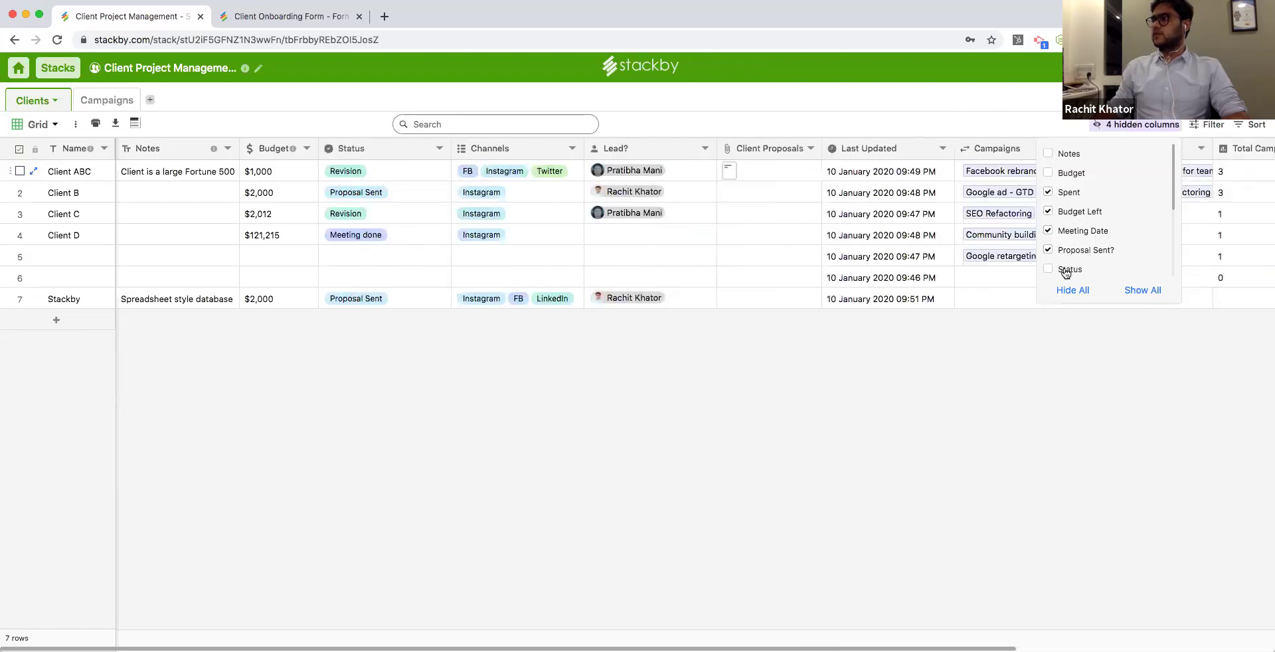
left_click(1069, 269)
scroll(1063, 256, "down", 1)
left_click(1063, 243)
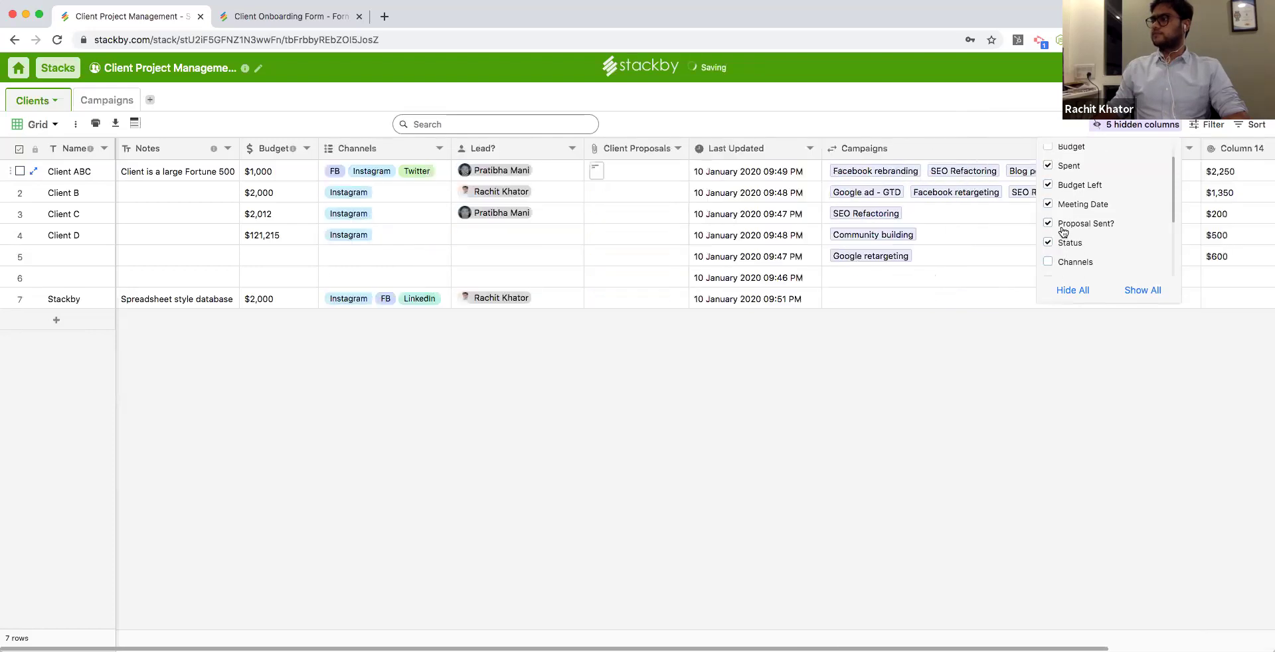
left_click(1065, 189)
left_click(1060, 168)
Filter the Clients grid to Status = Proposal Sent.
left_click(1208, 124)
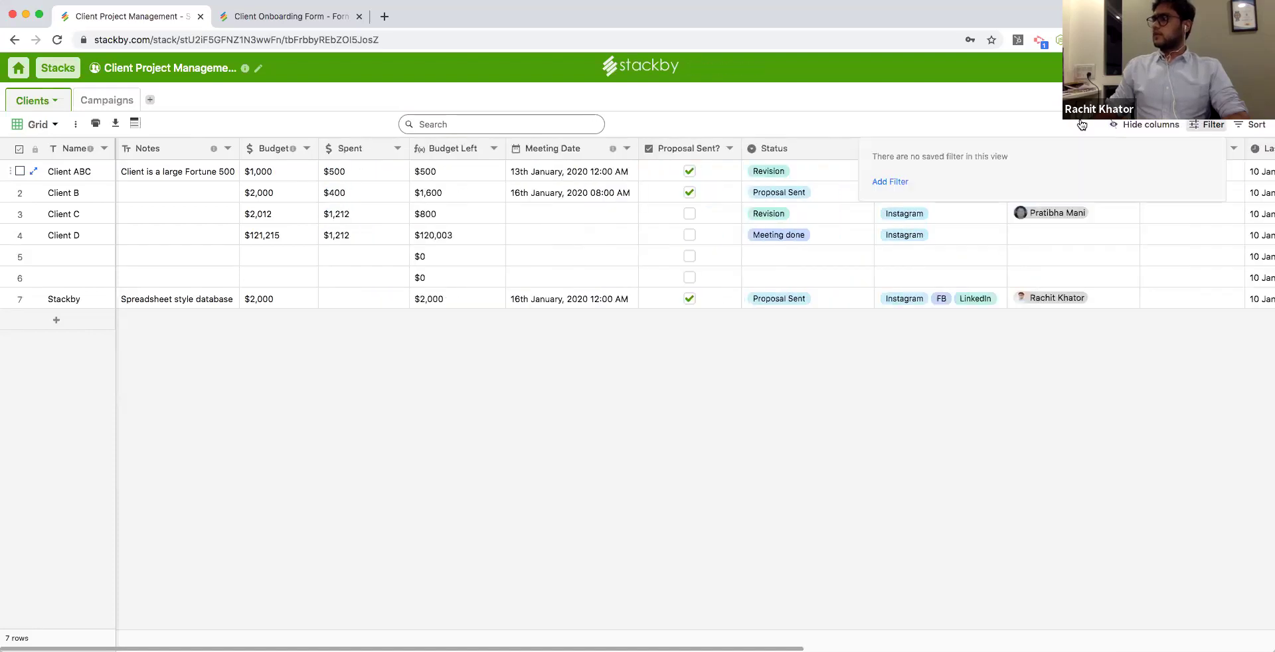
left_click(891, 181)
left_click(972, 159)
scroll(983, 247, "down", 5)
scroll(988, 251, "up", 5)
scroll(984, 262, "down", 5)
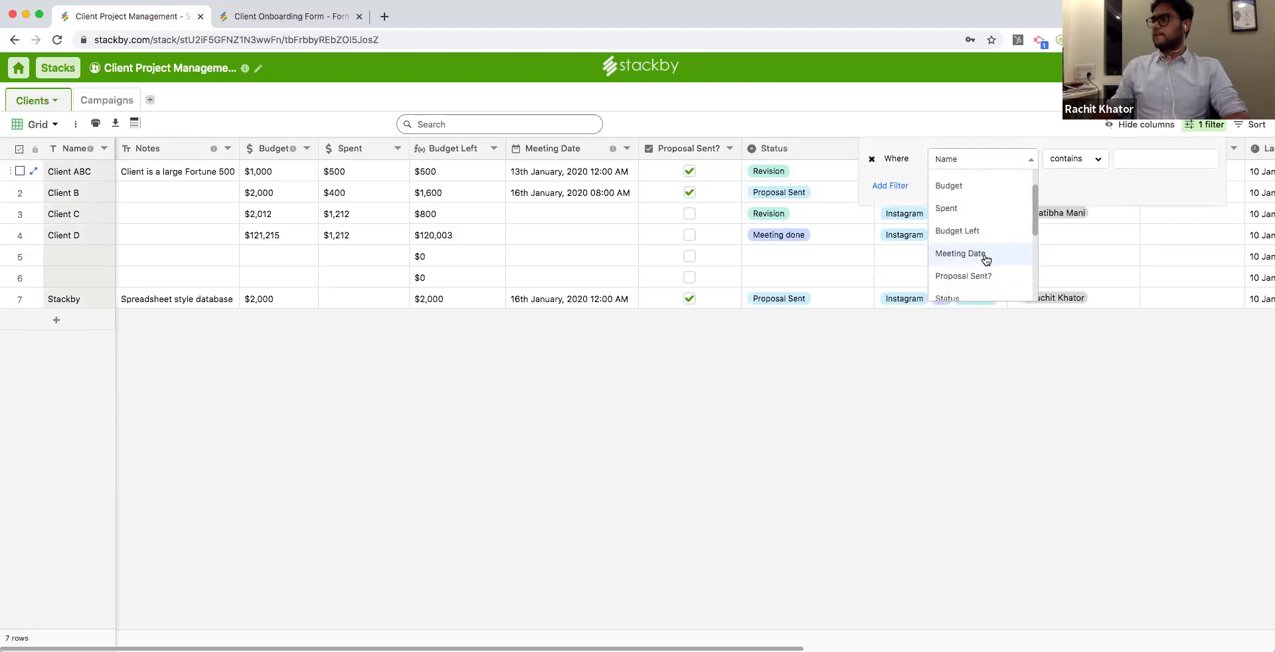
left_click(985, 215)
left_click(1140, 163)
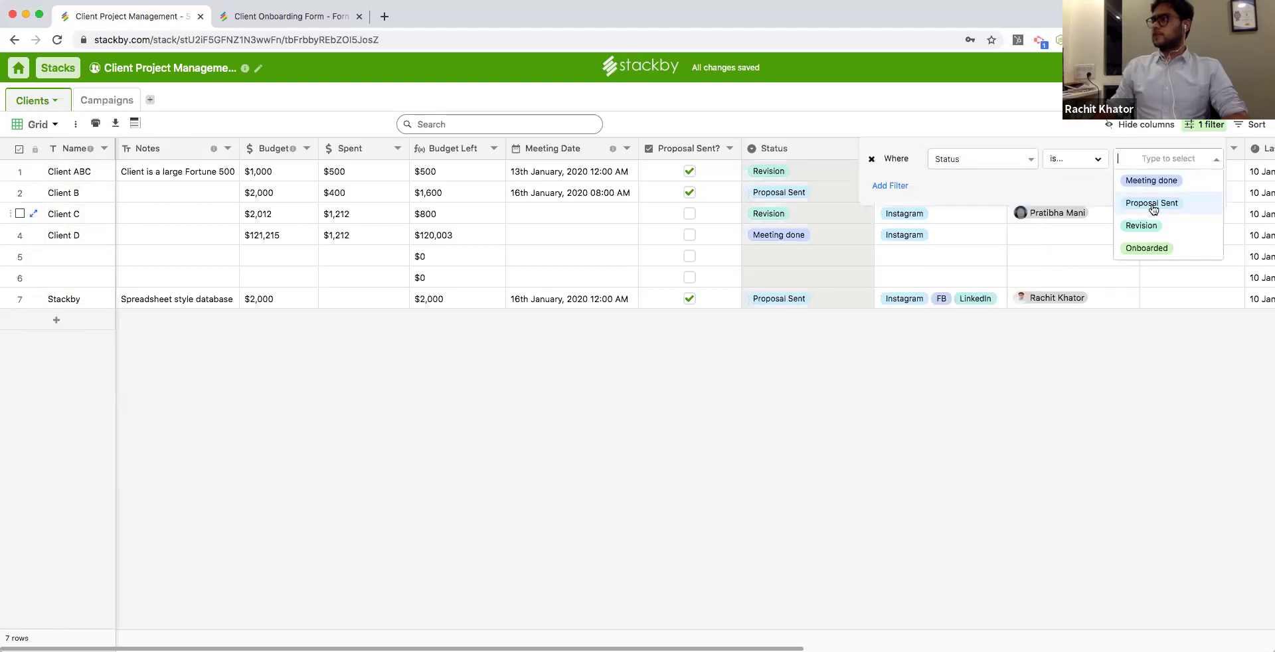
left_click(1153, 202)
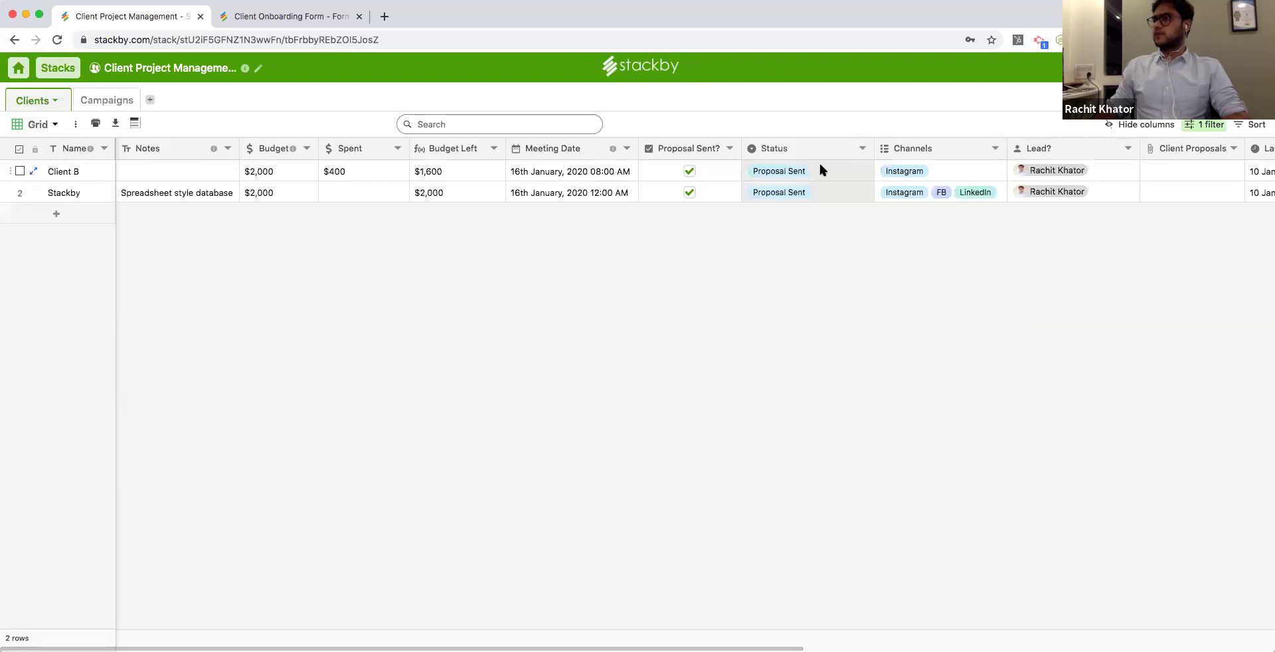
Add a second filter condition, Spent greater than 0, after first trying Budget.
left_click(1207, 124)
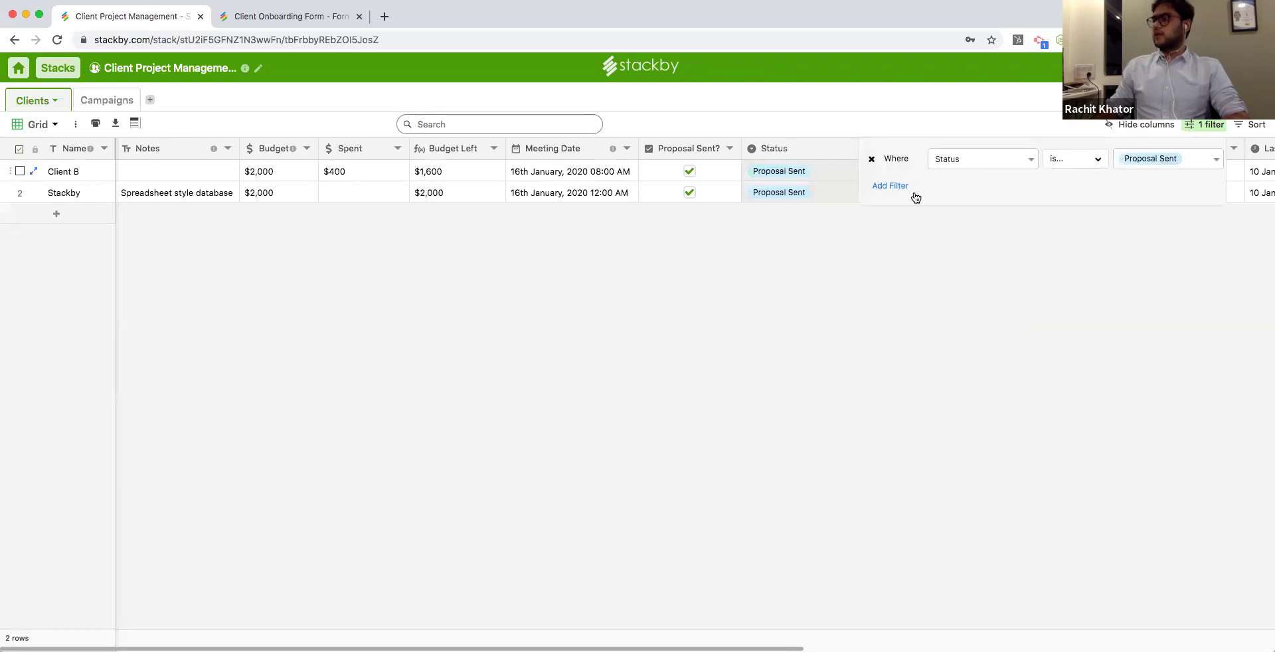
left_click(893, 185)
left_click(963, 188)
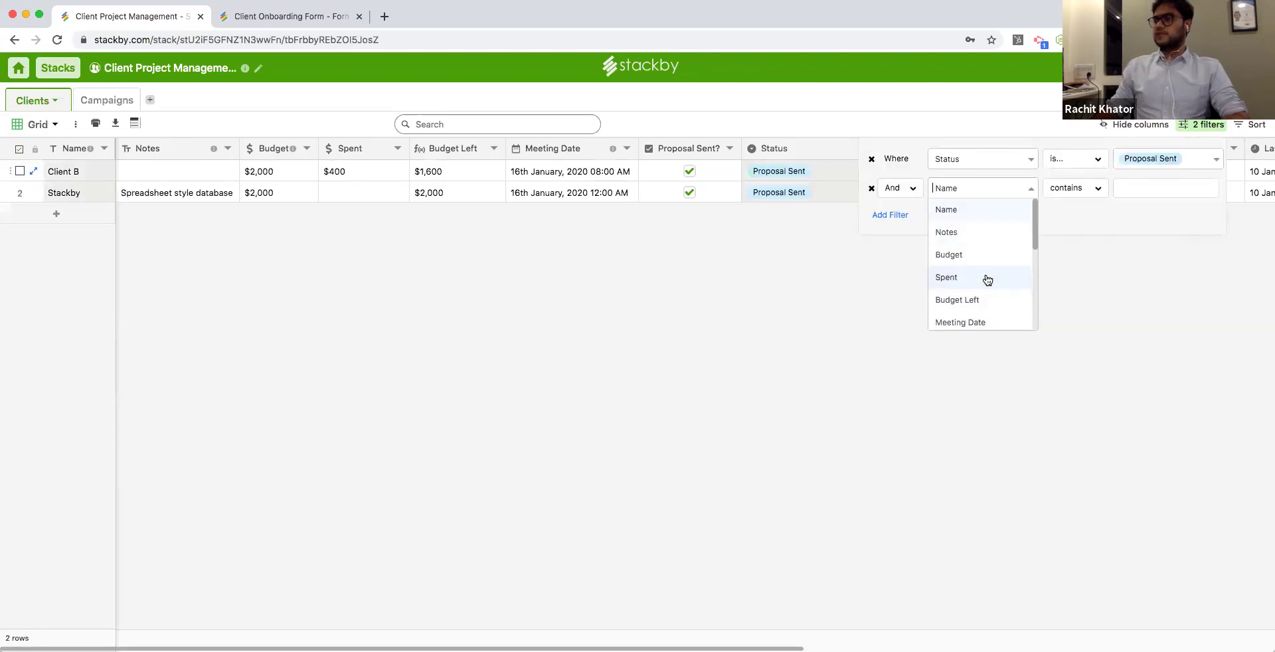
left_click(982, 256)
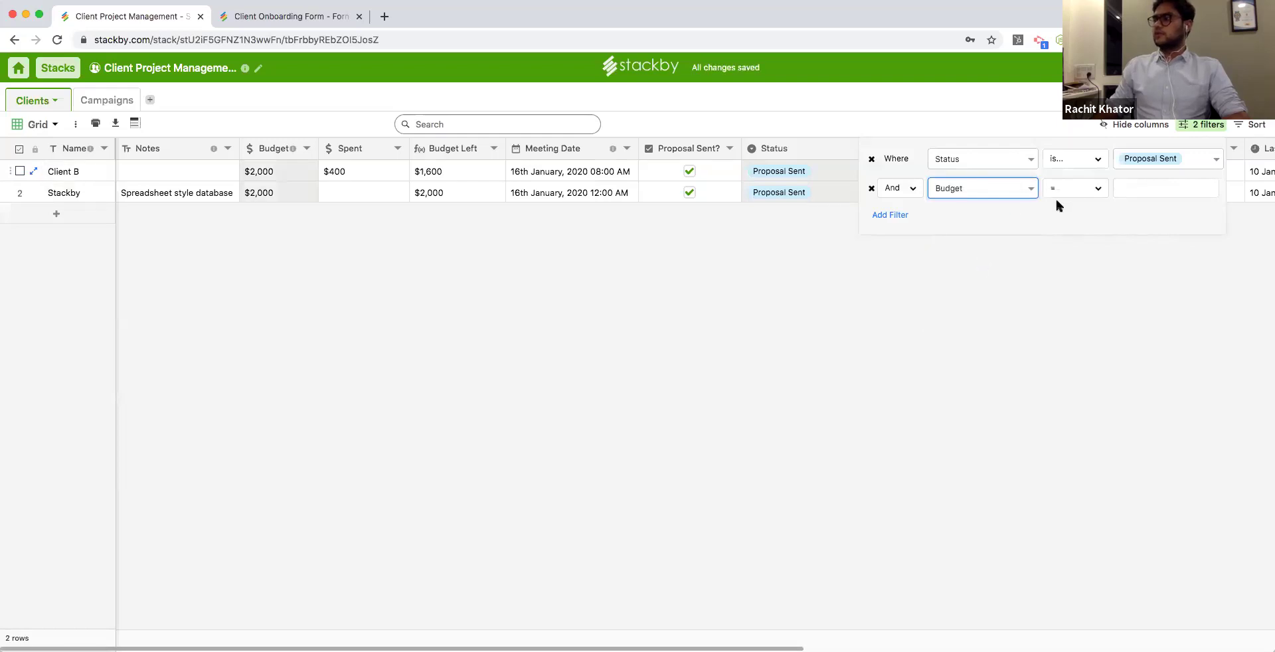
left_click(1080, 193)
left_click(1073, 255)
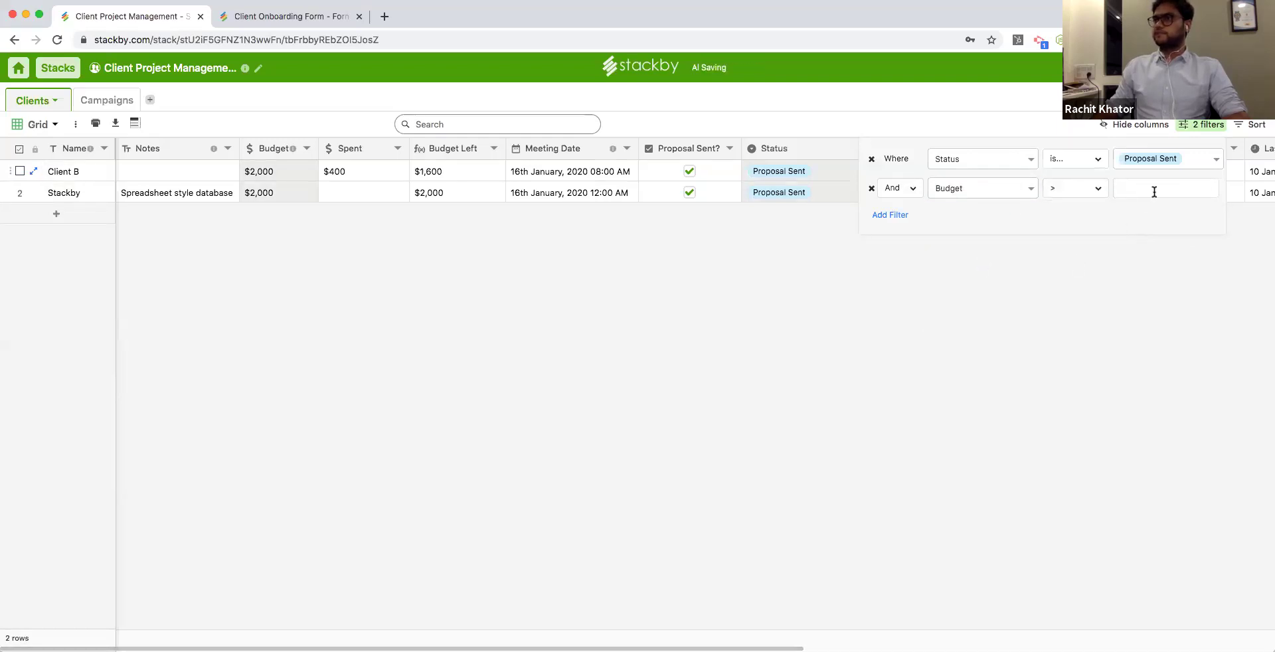
left_click(960, 180)
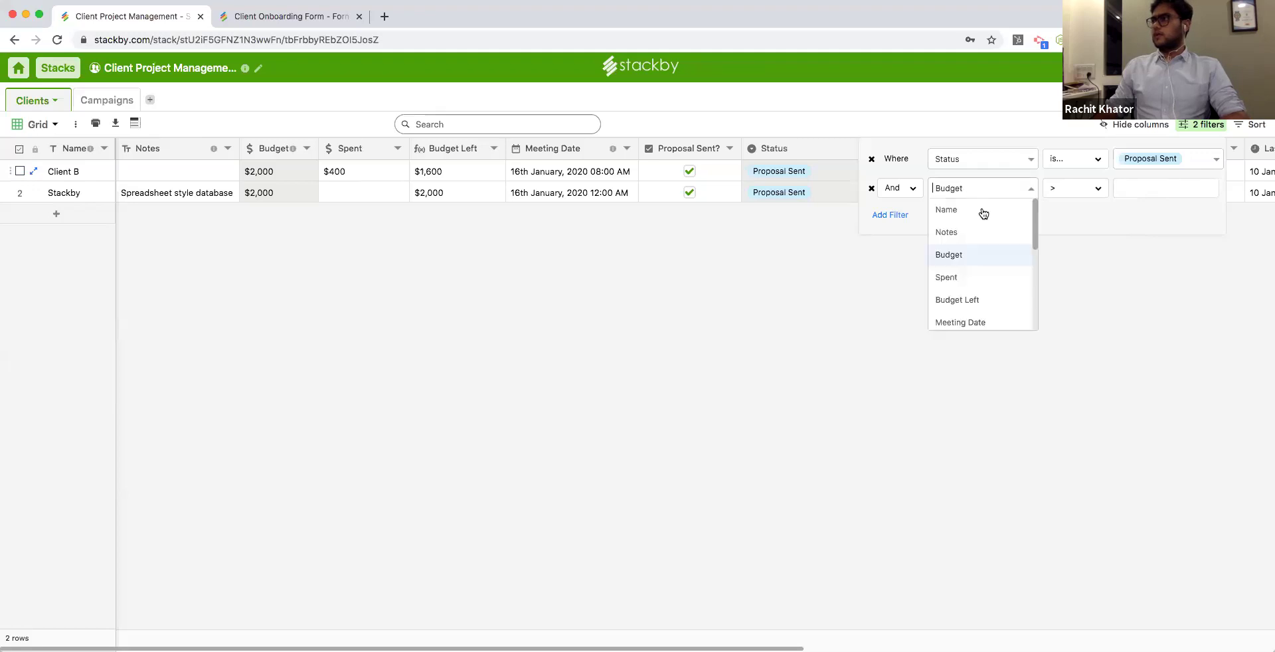
left_click(979, 277)
left_click(1098, 192)
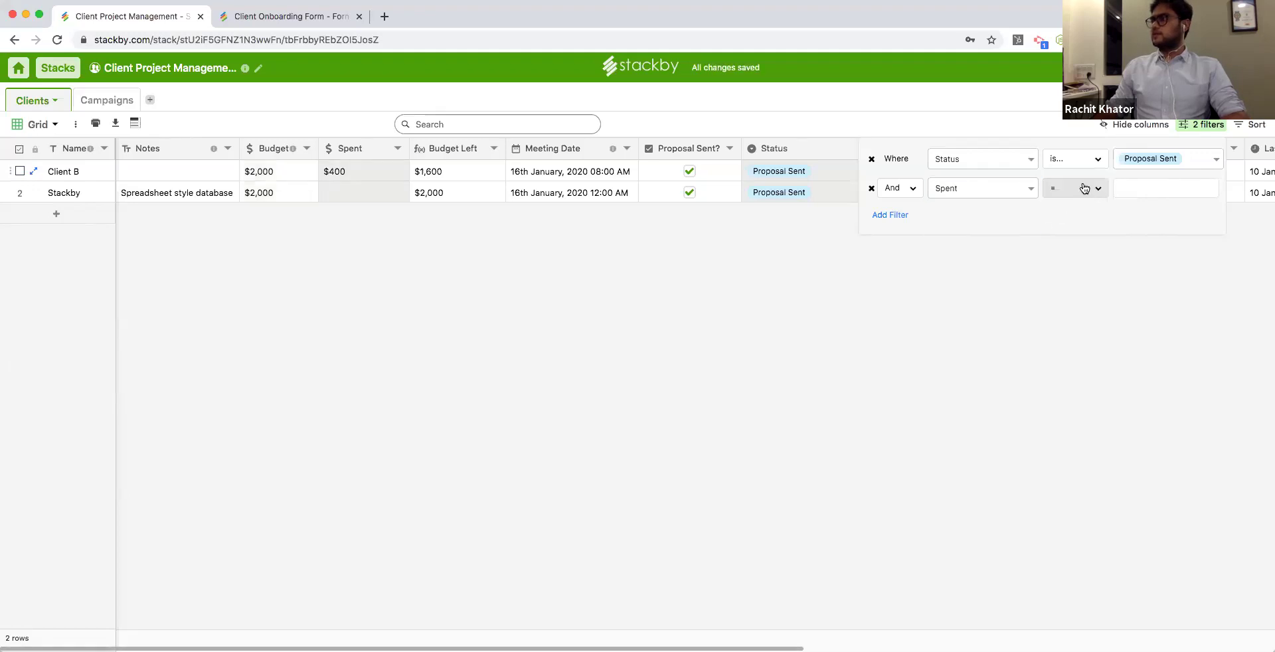
left_click(1076, 260)
type("0")
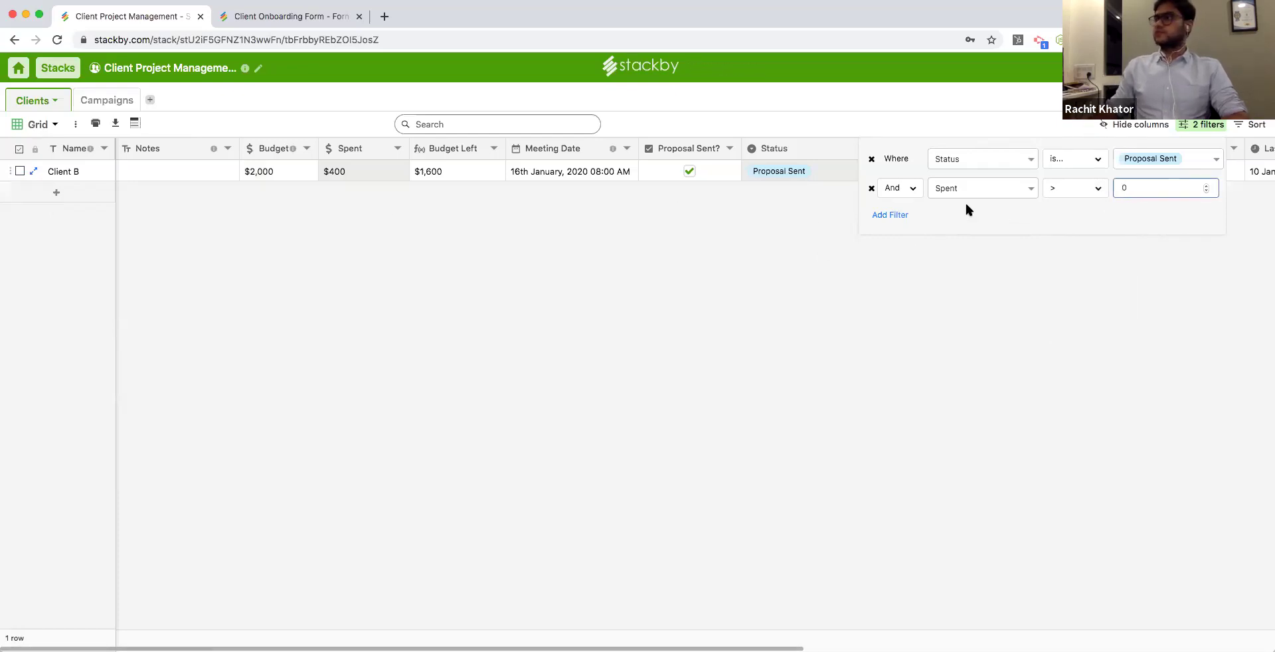
Combine the filters with Or, then delete every filter condition.
left_click(900, 188)
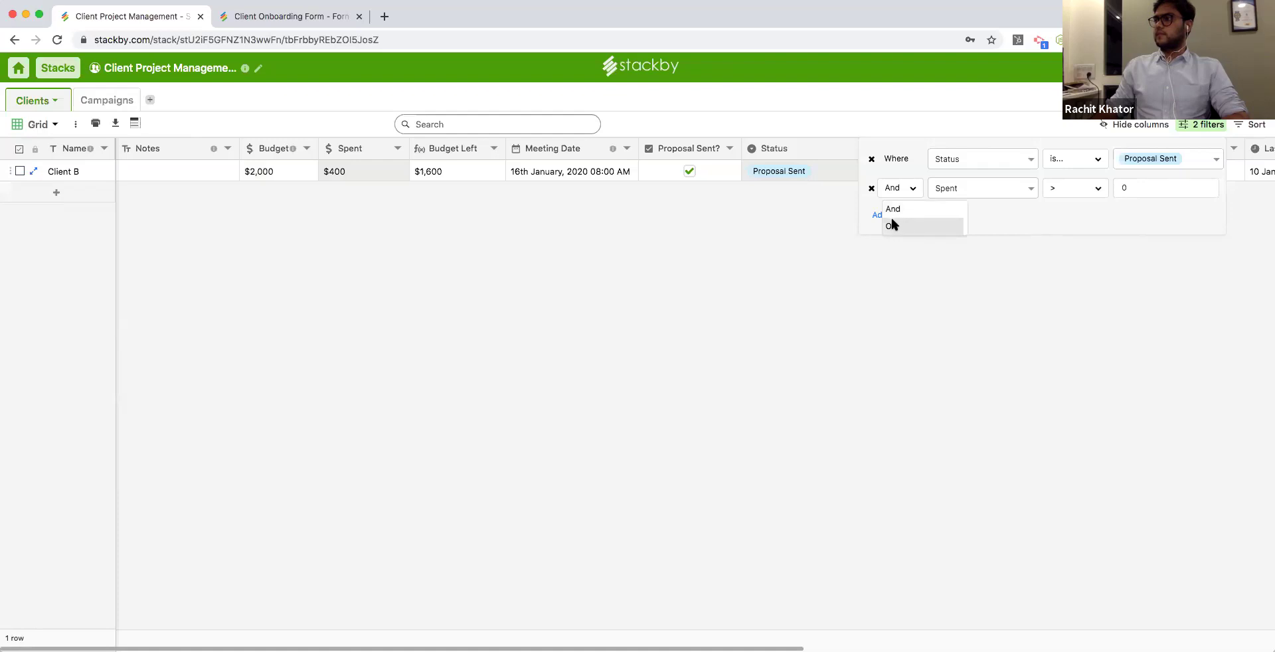
left_click(891, 218)
left_click(893, 215)
left_click(890, 244)
left_click(871, 246)
left_click(871, 217)
left_click(872, 188)
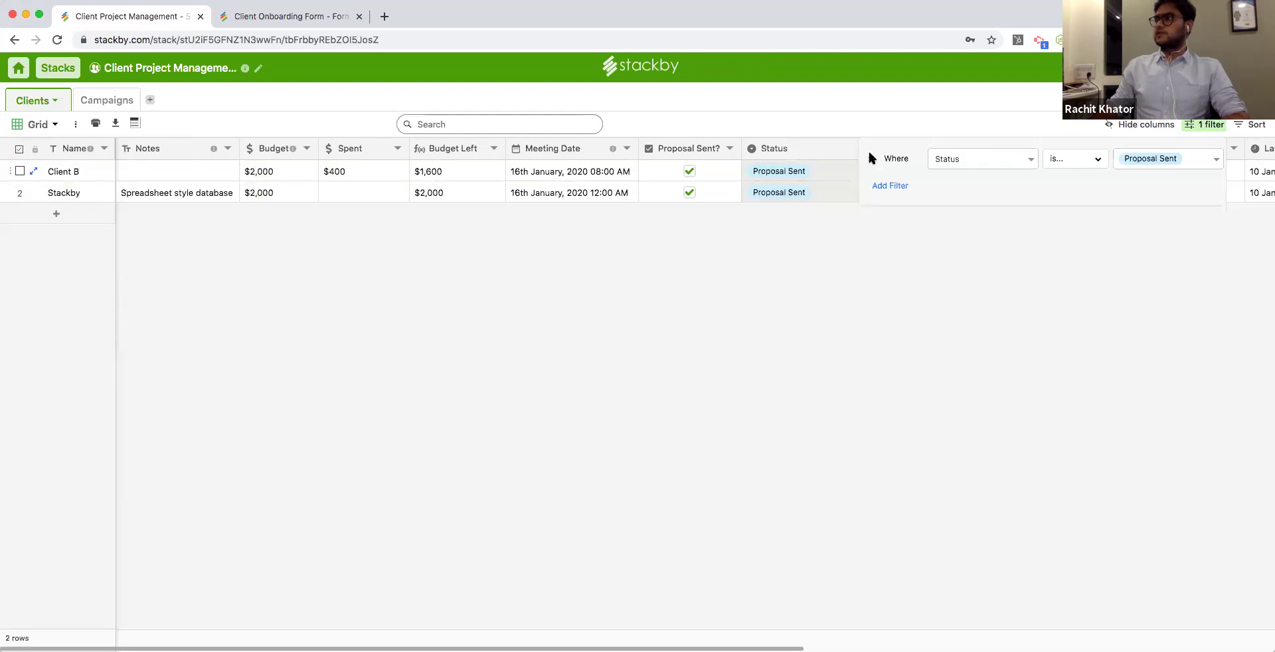
left_click(871, 158)
left_click(1253, 125)
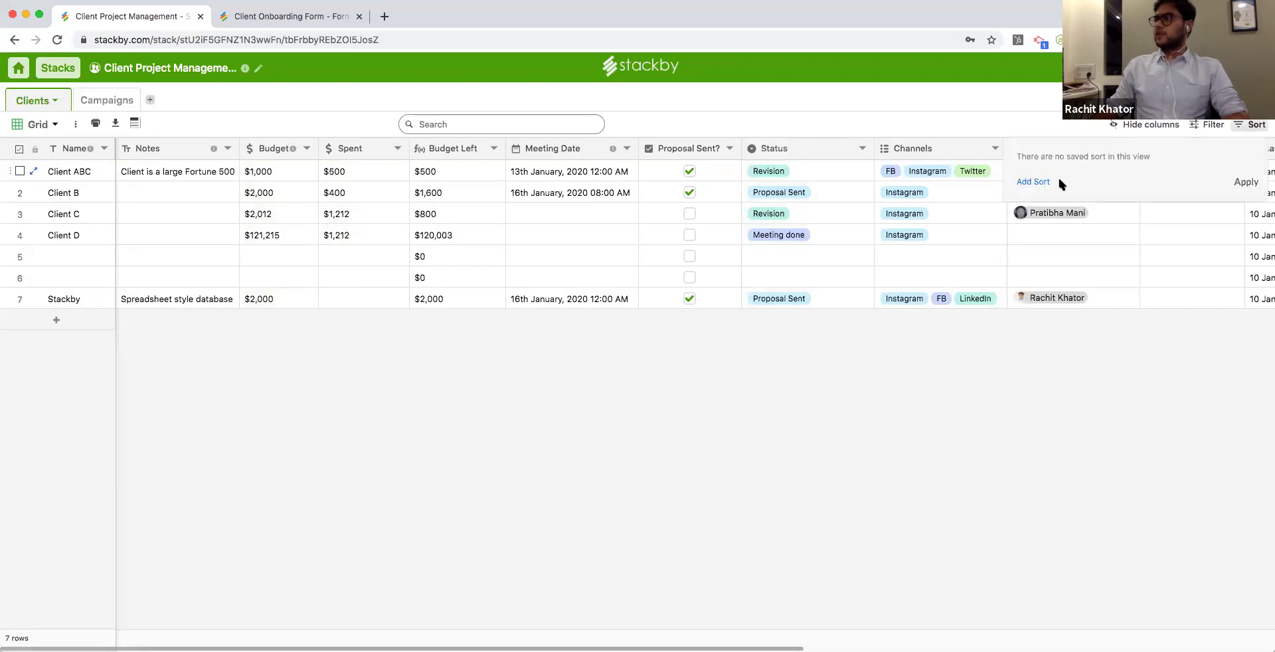
Sort by Budget, reverse it to descending, then remove the sort.
left_click(1033, 181)
left_click(1108, 159)
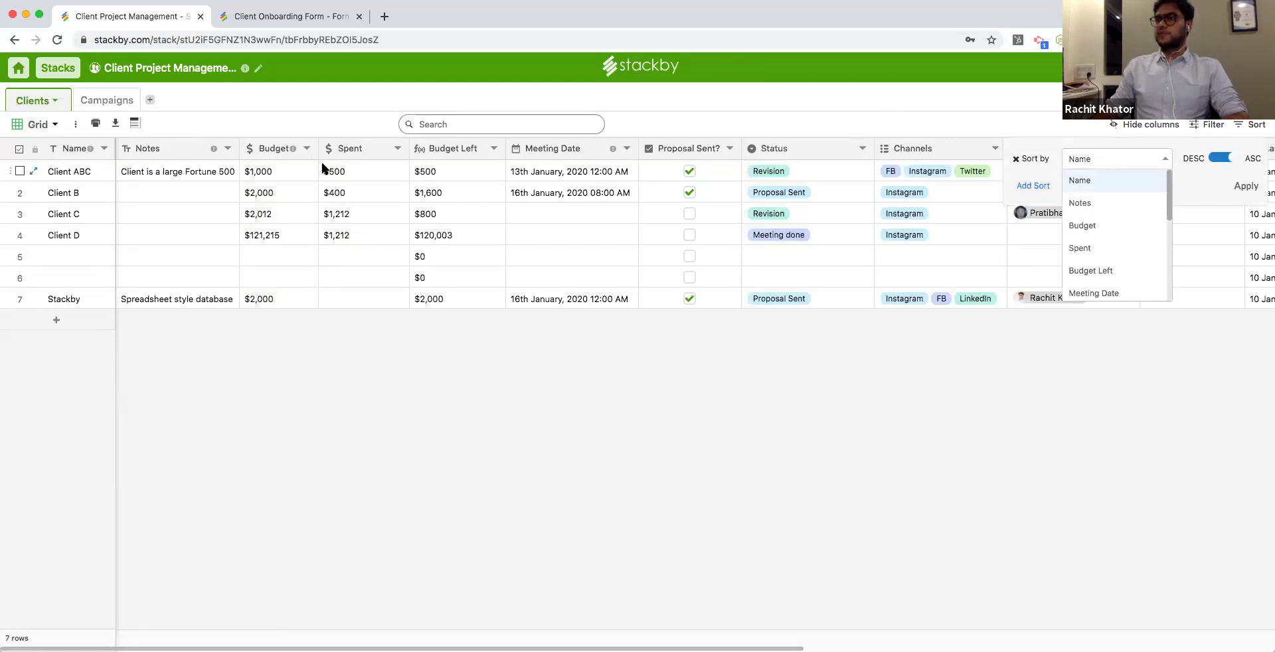
left_click(1104, 227)
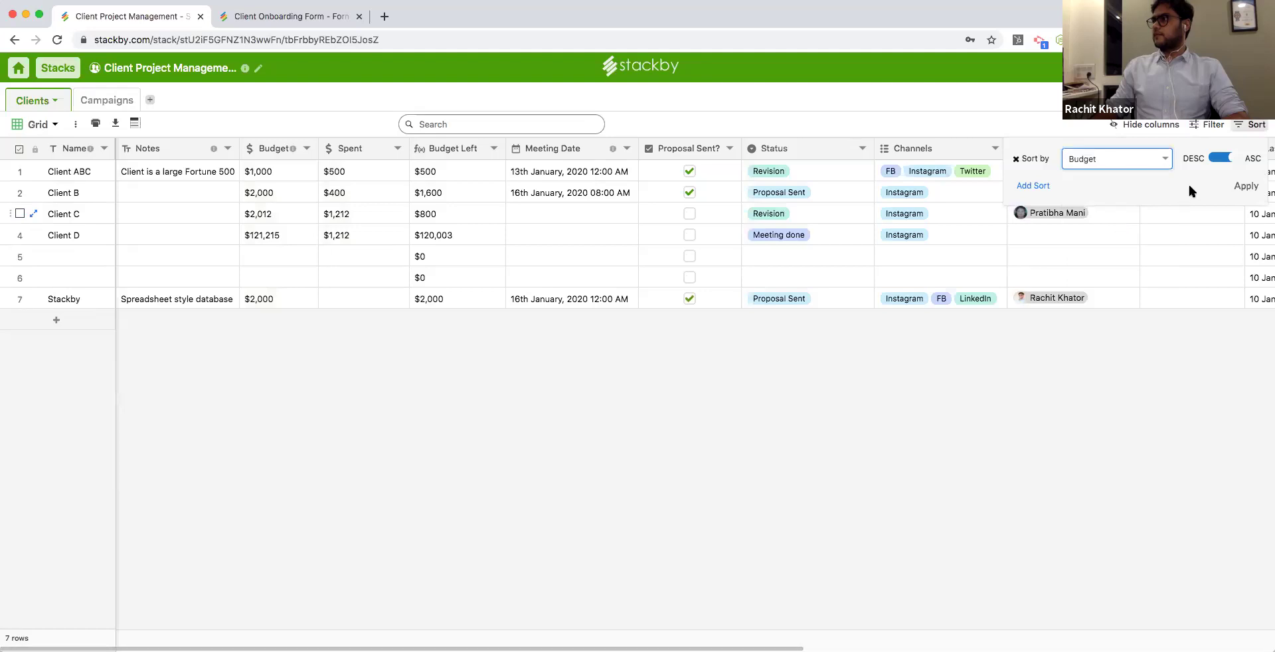
left_click(1246, 186)
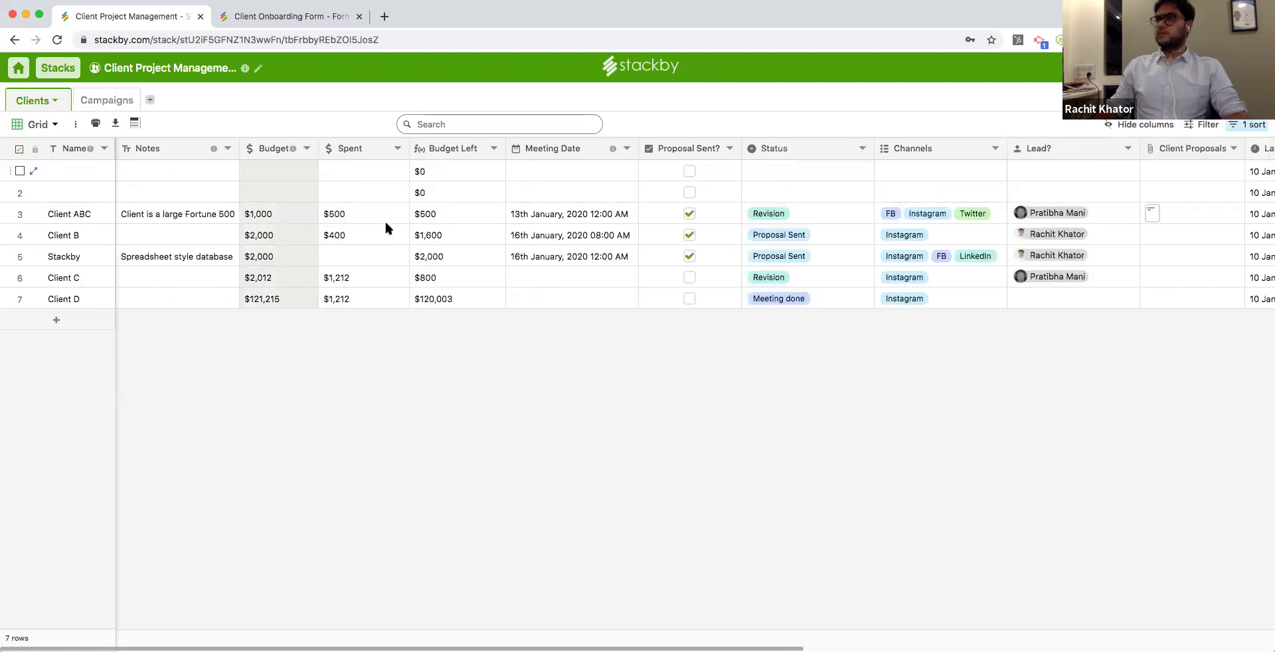
left_click(1258, 125)
left_click(1225, 160)
left_click(1248, 189)
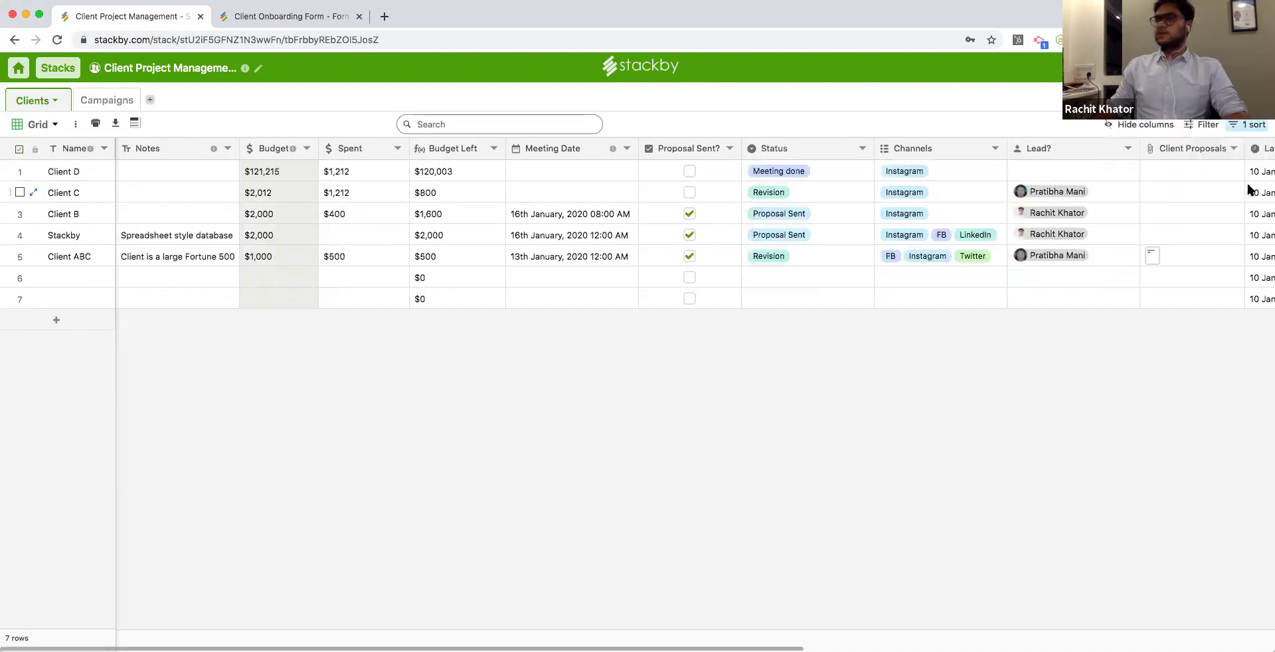
left_click(1254, 127)
left_click(1016, 159)
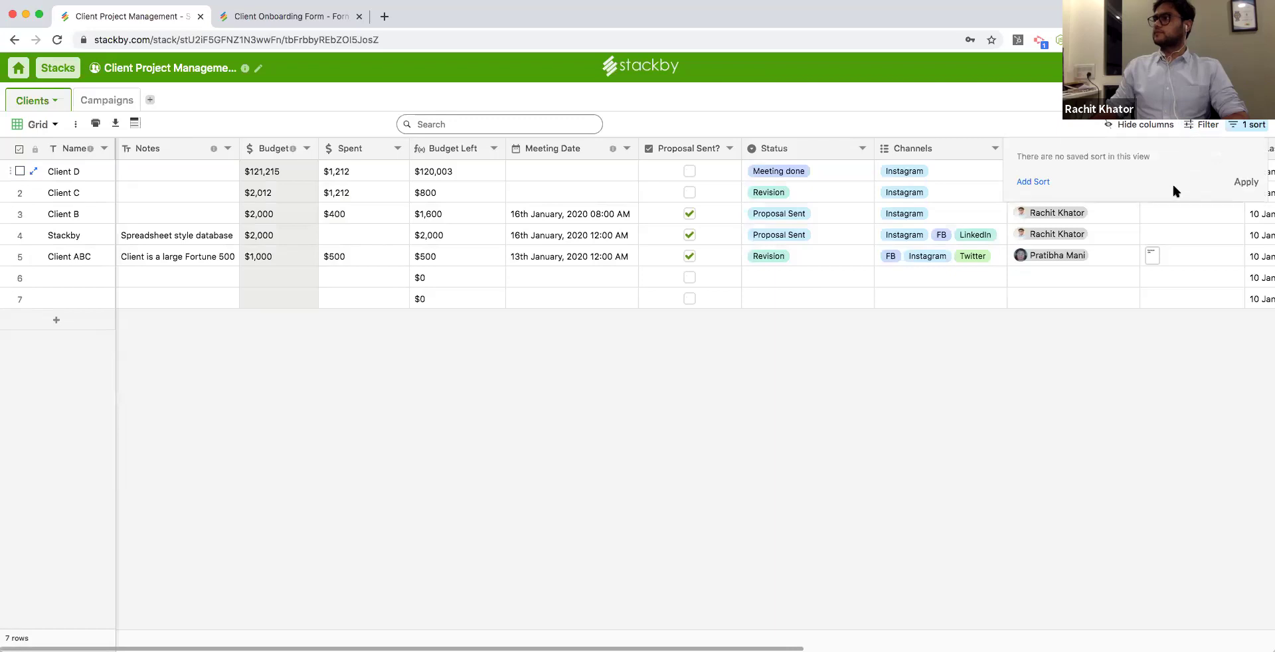
left_click(1237, 184)
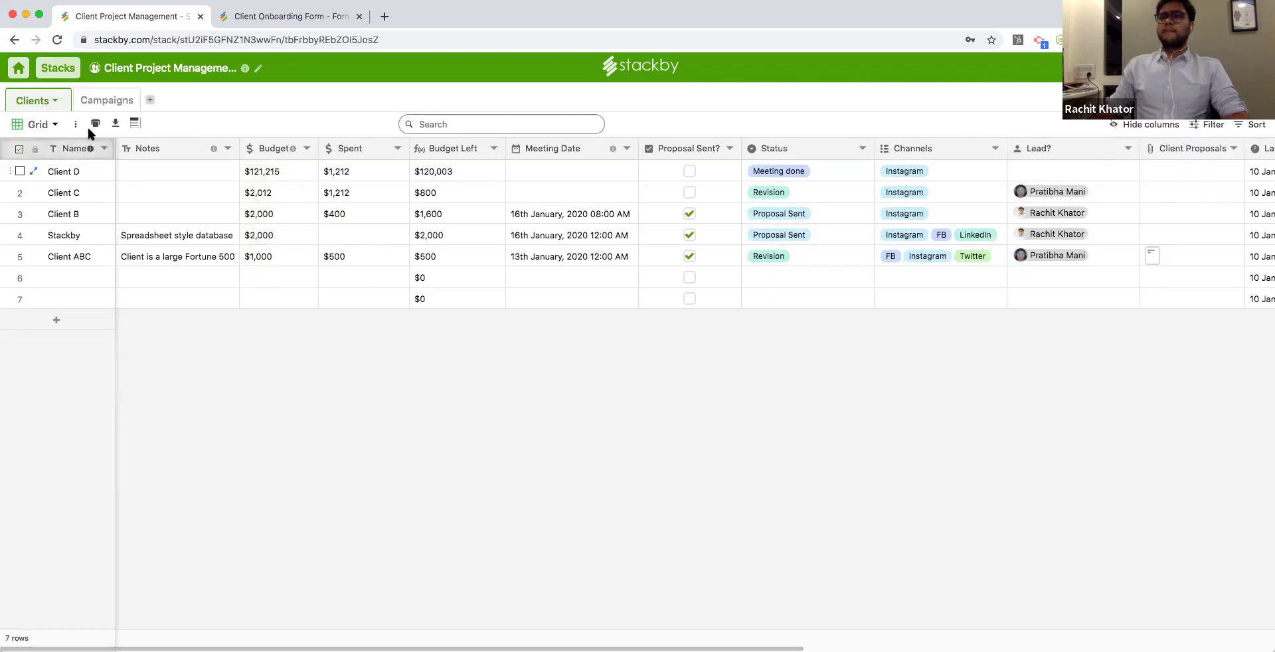
Change row height to Medium and then Large, and download the grid as CSV.
left_click(135, 124)
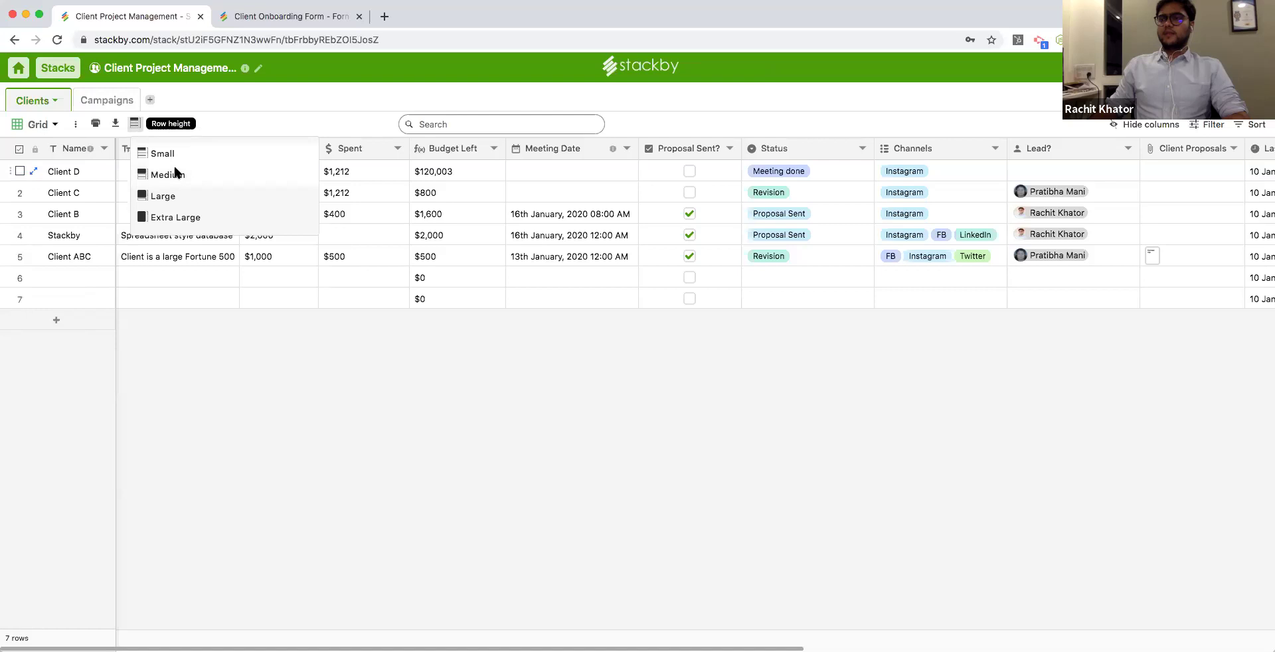
left_click(167, 174)
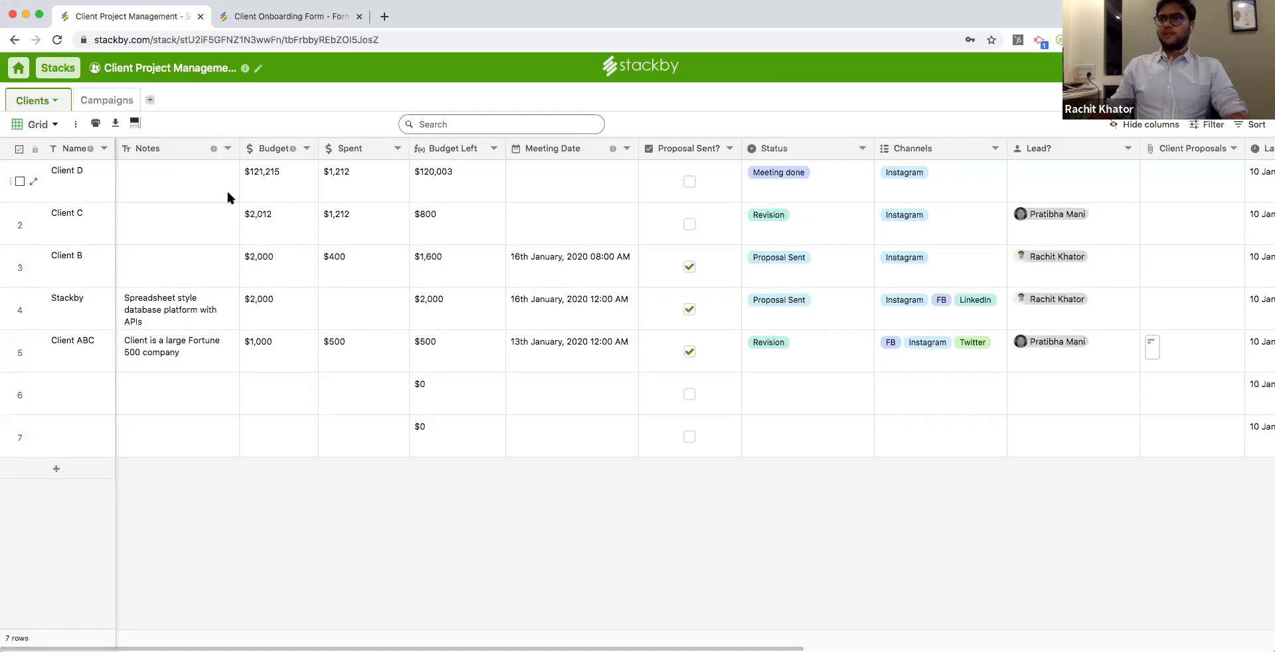
left_click(136, 123)
left_click(162, 196)
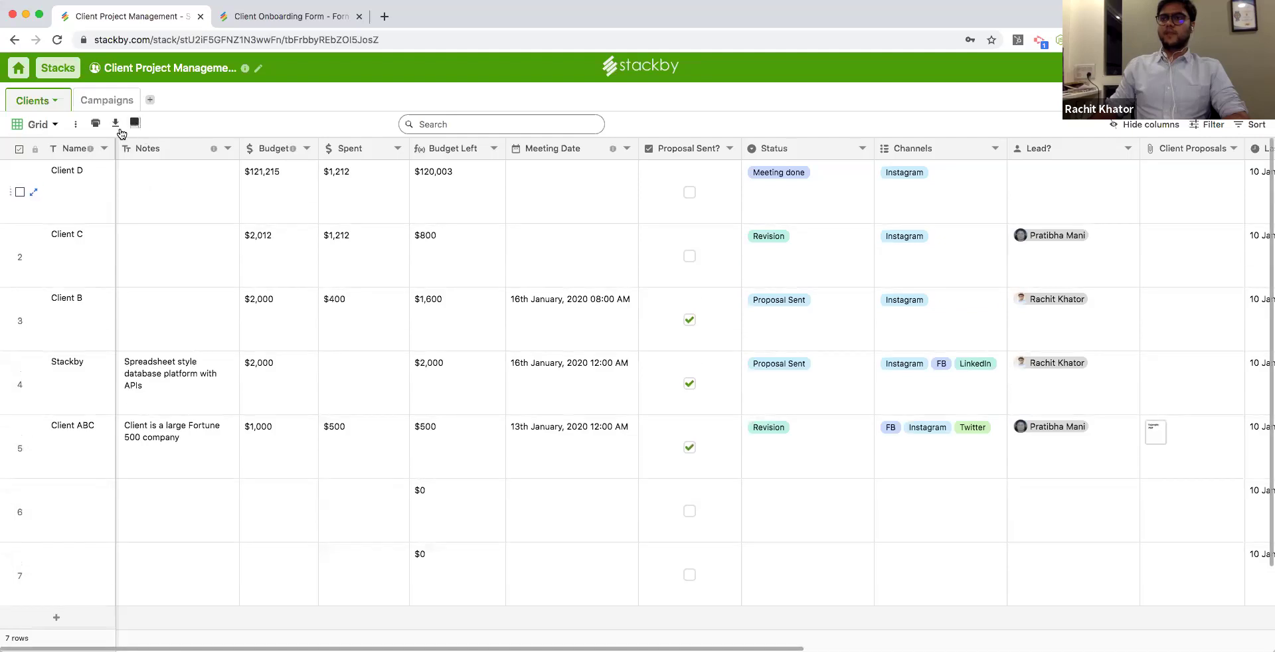
left_click(115, 126)
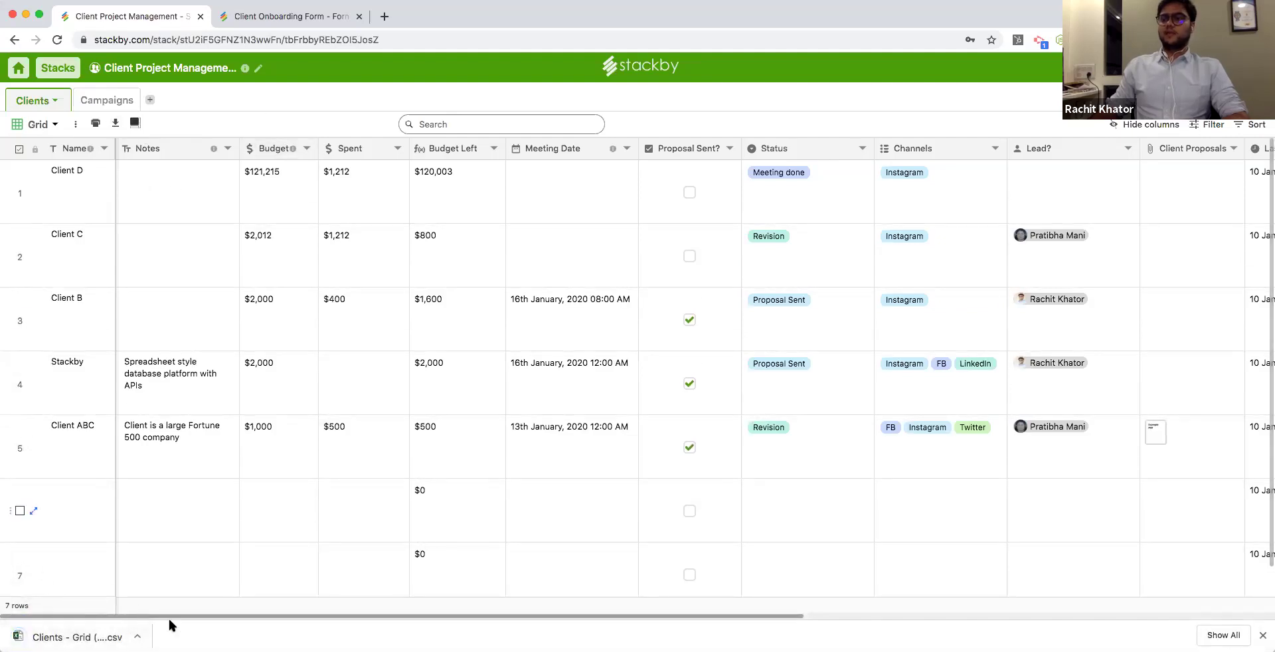
scroll(240, 619, "right", 10)
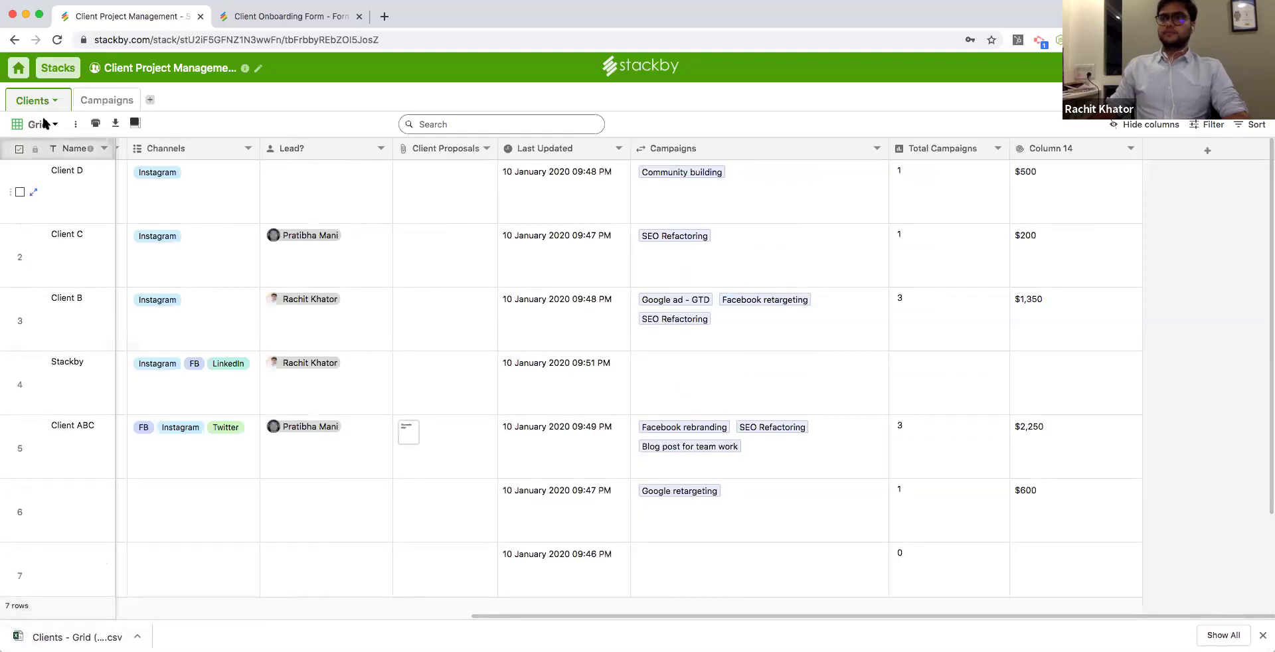
View the Campaigns table, return to the dashboard, and browse the Integrations catalogue.
left_click(86, 97)
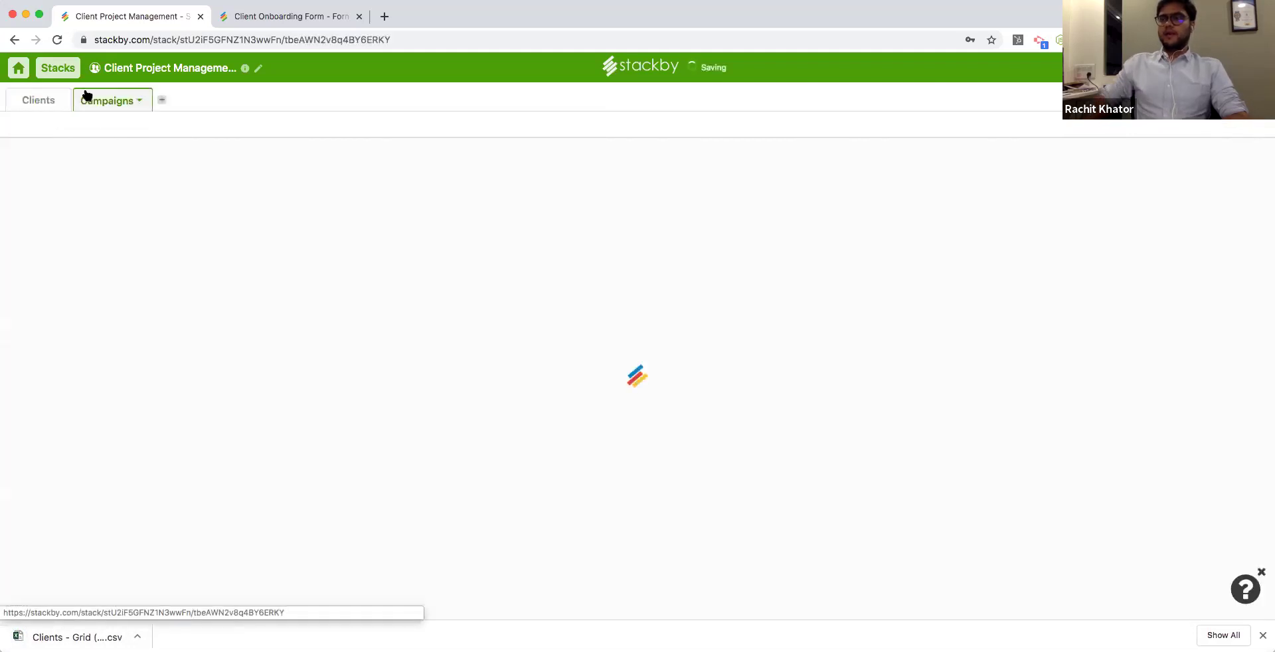
left_click(26, 75)
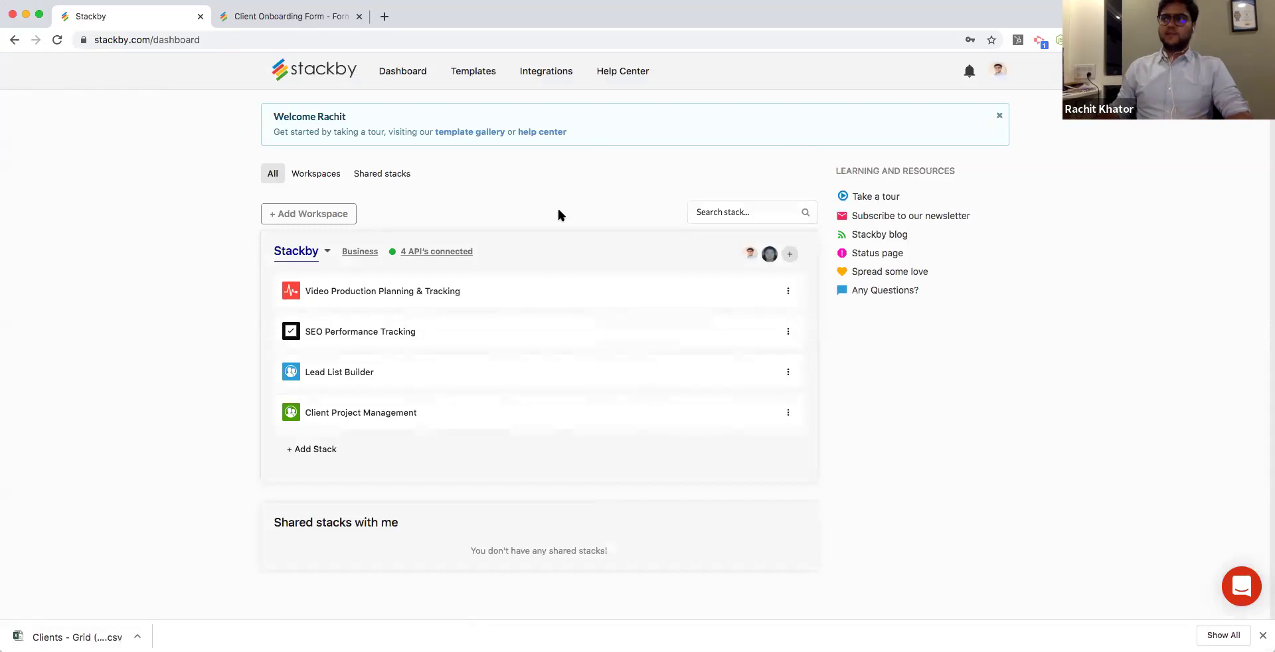
left_click(543, 73)
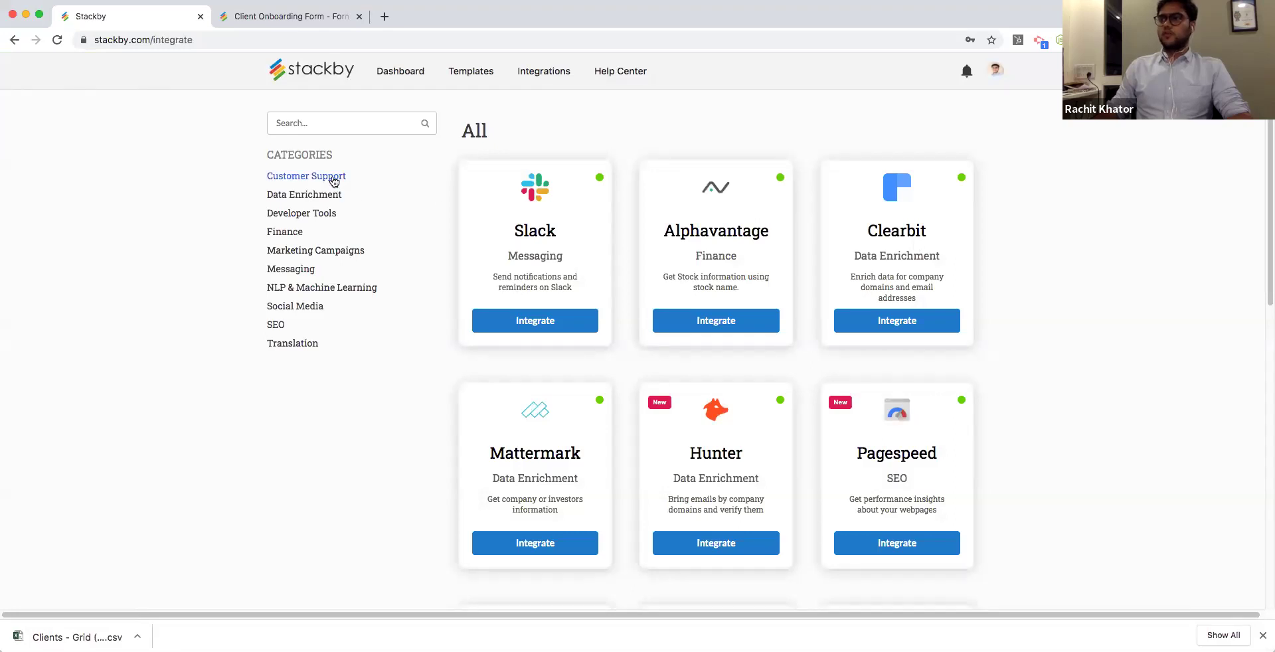
scroll(345, 194, "down", 2)
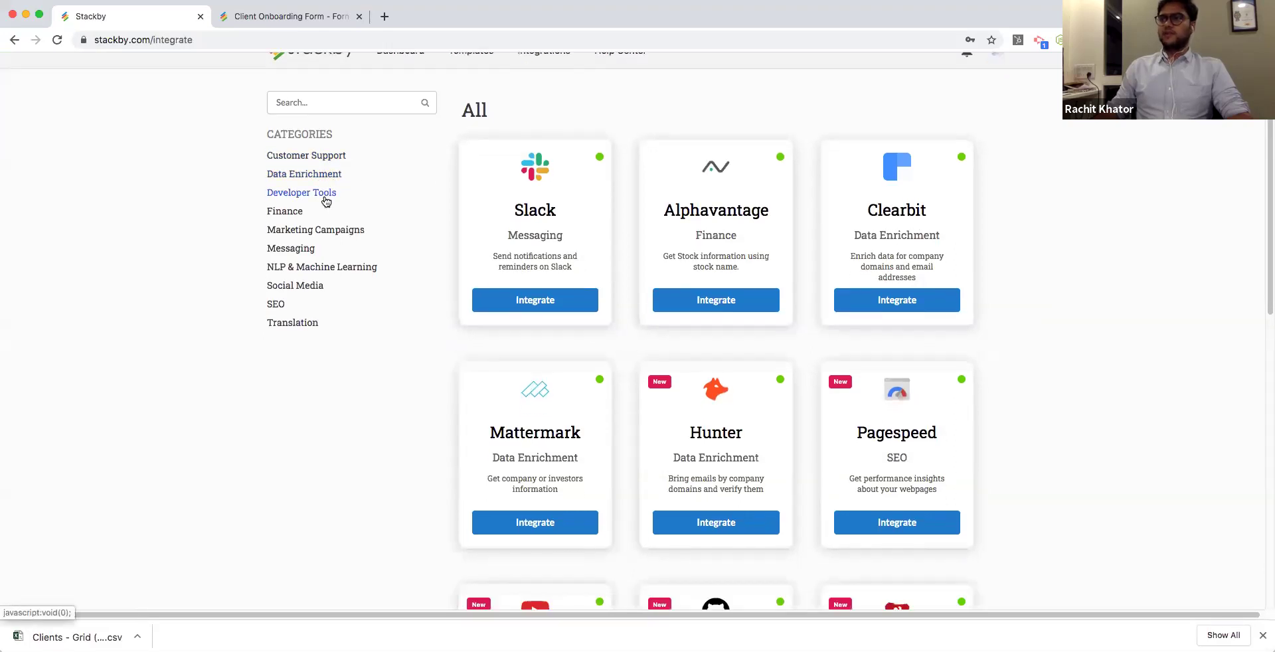
scroll(316, 234, "down", 2)
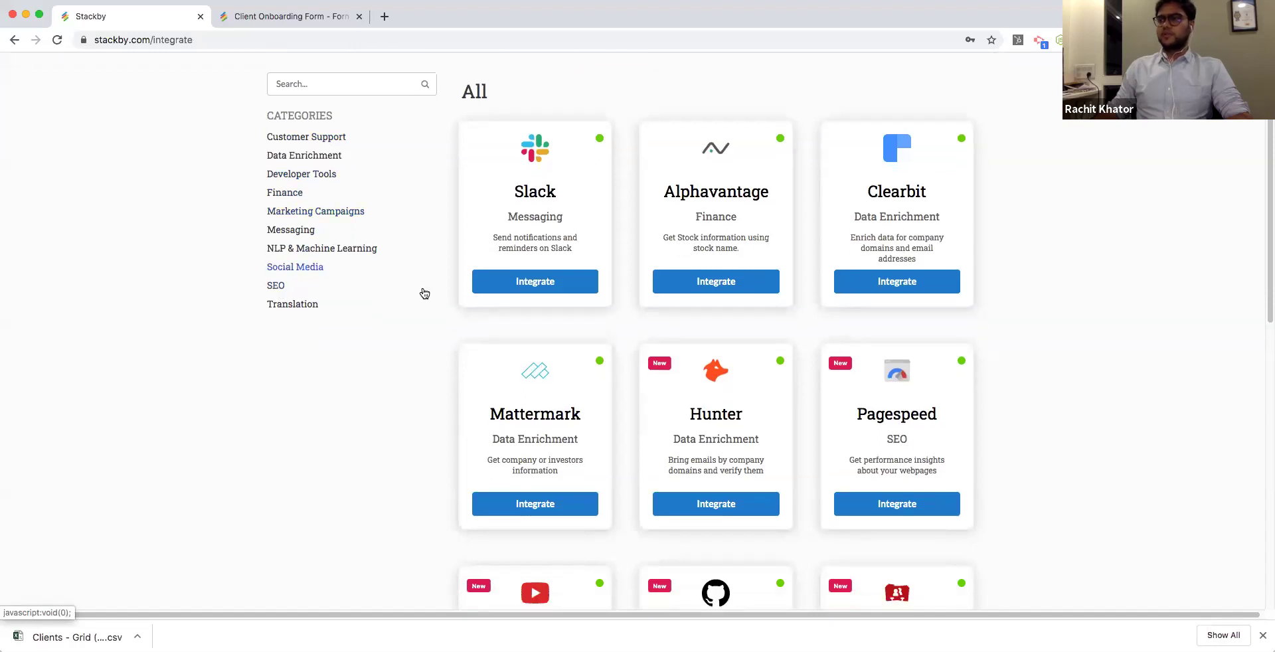
scroll(577, 218, "down", 1)
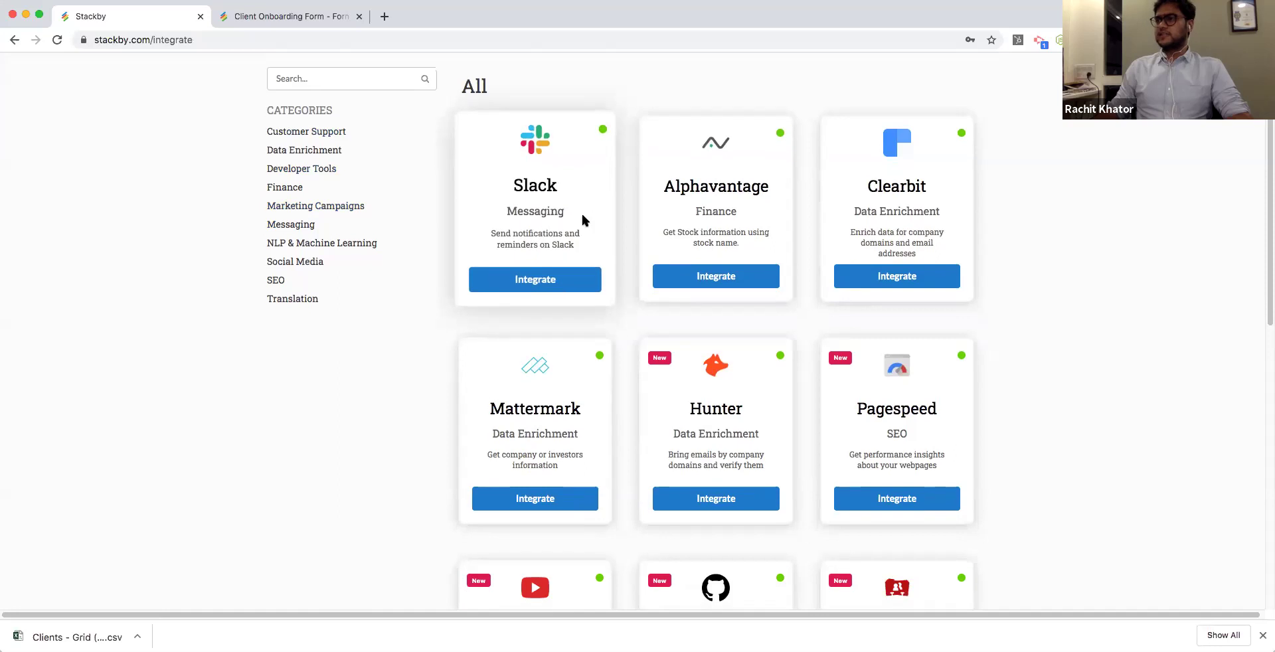
scroll(581, 219, "down", 2)
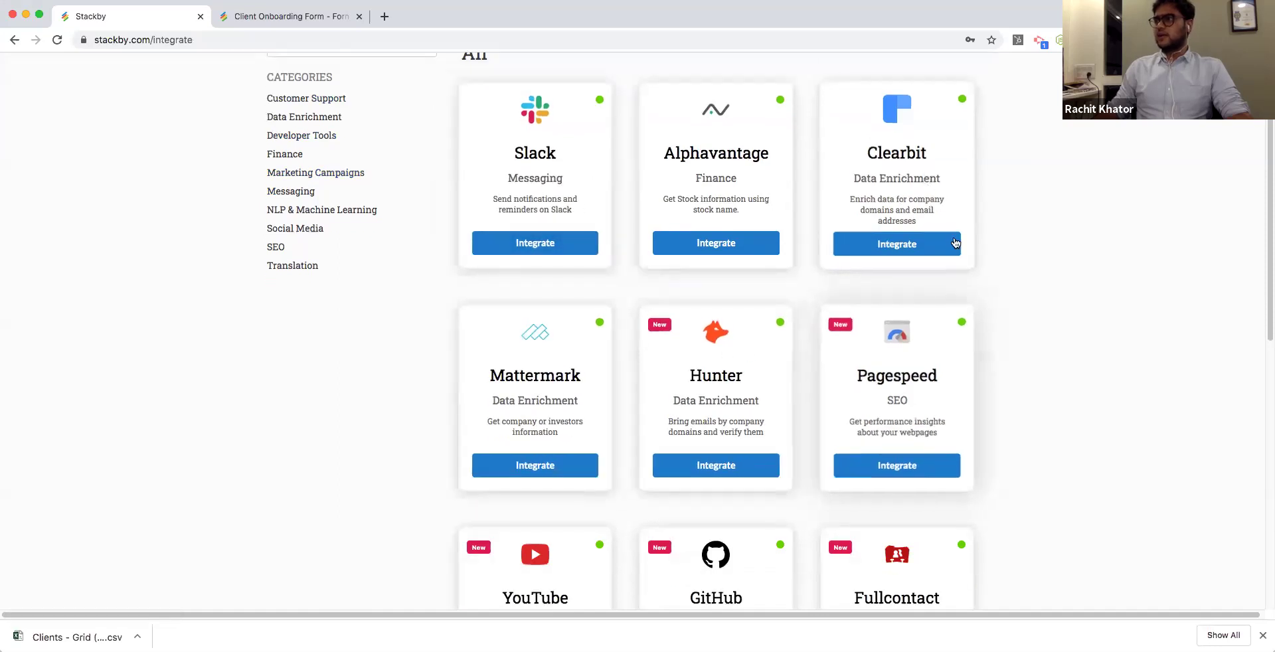
scroll(989, 265, "down", 10)
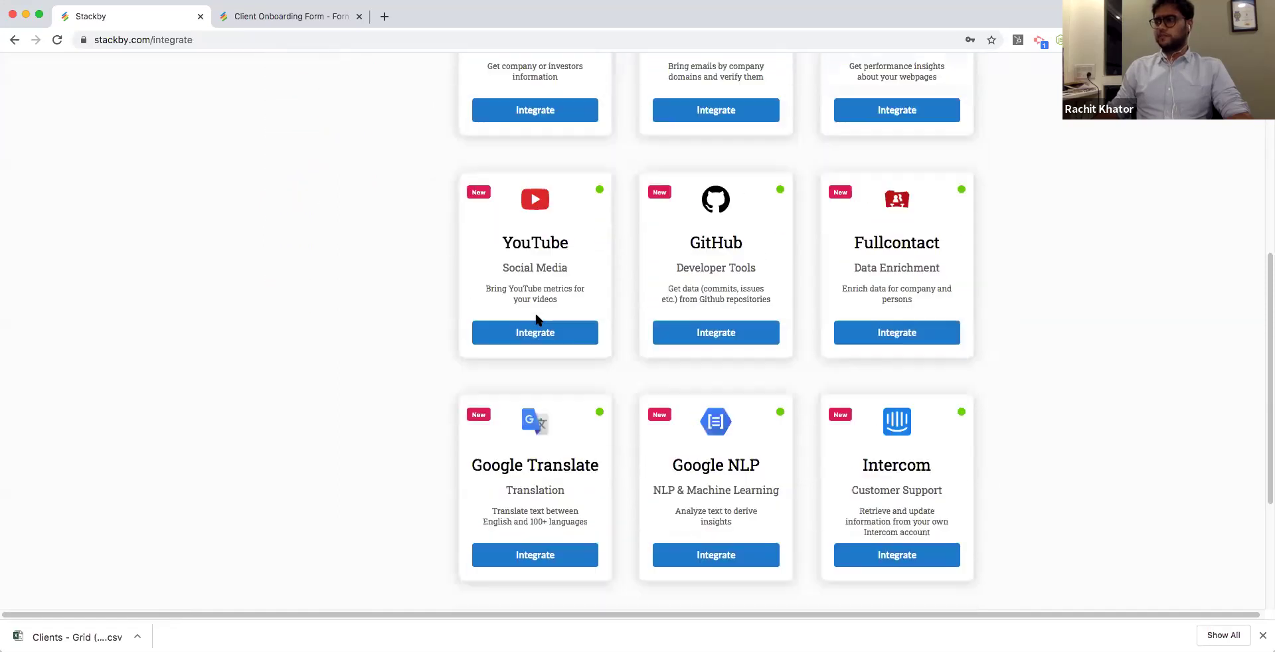
scroll(1019, 439, "down", 6)
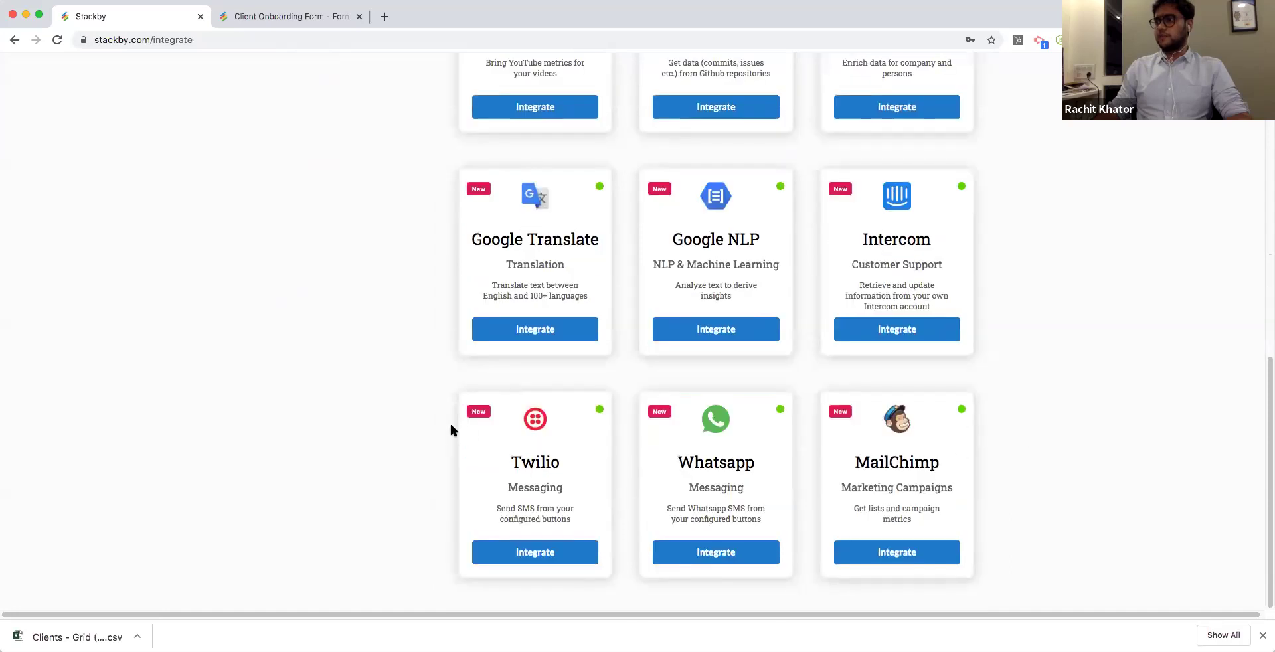
scroll(1033, 396, "up", 1)
scroll(1034, 395, "up", 15)
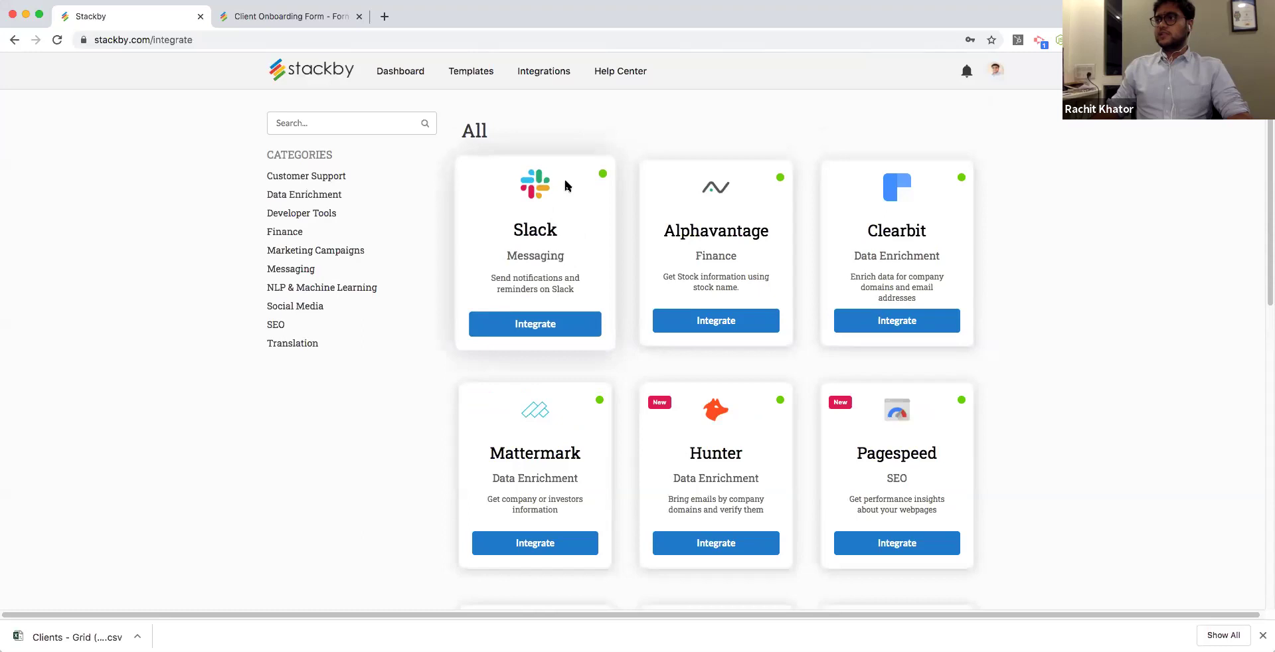
Open the Video Production Planning & Tracking stack, widen Video Name, and add a blank eighth row.
left_click(418, 72)
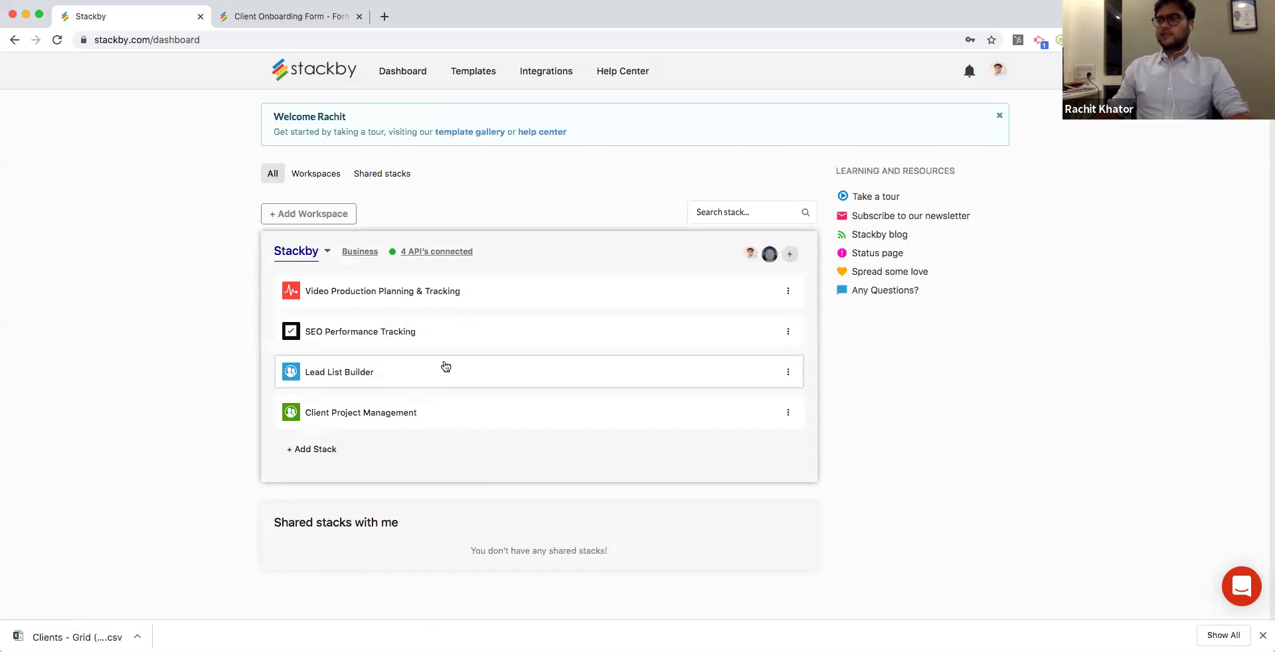
left_click(468, 297)
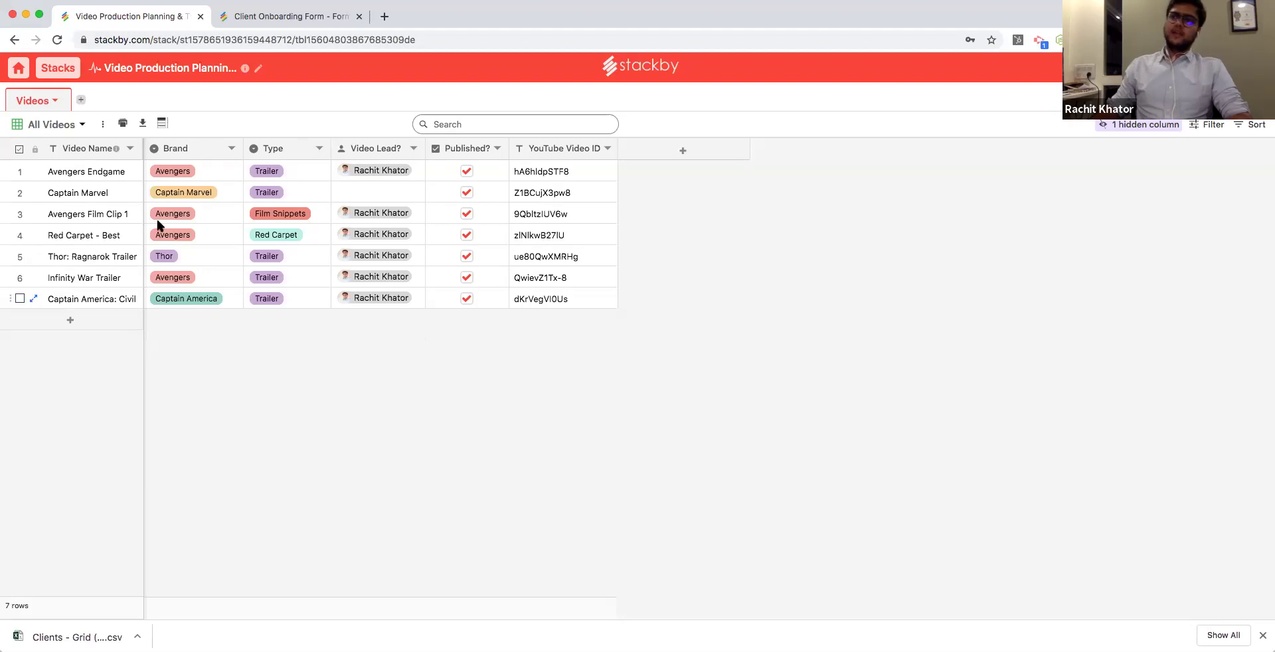
left_click_drag(142, 148, 200, 156)
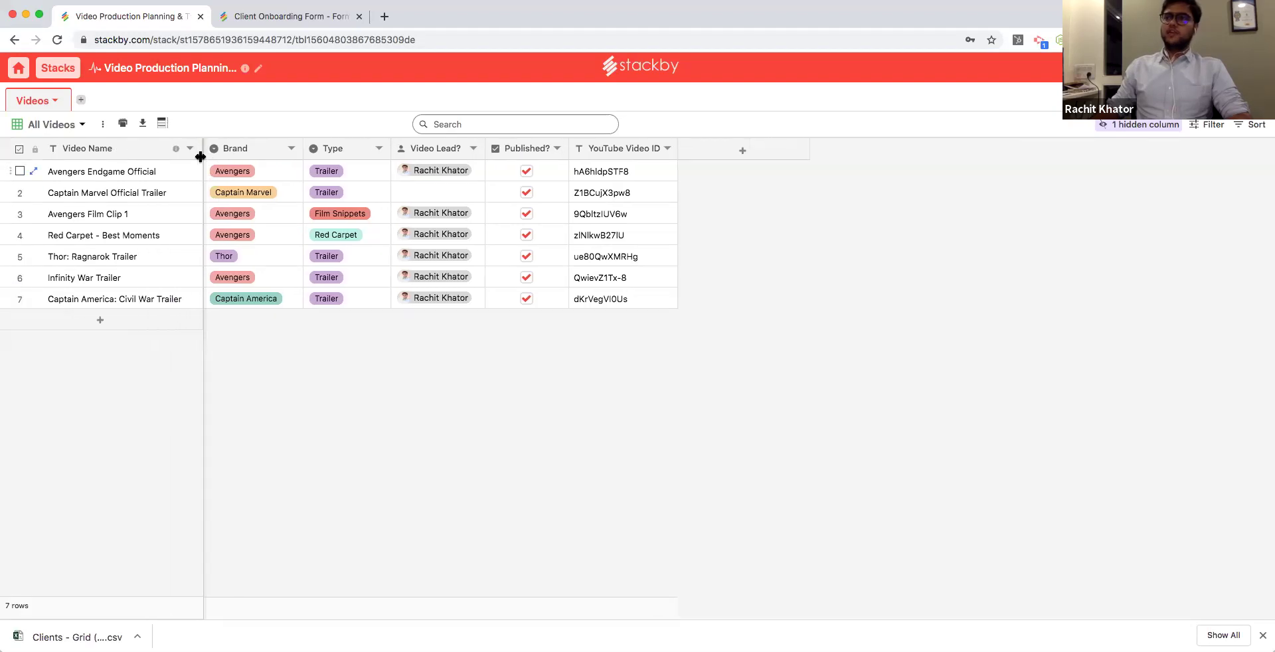
left_click(169, 171)
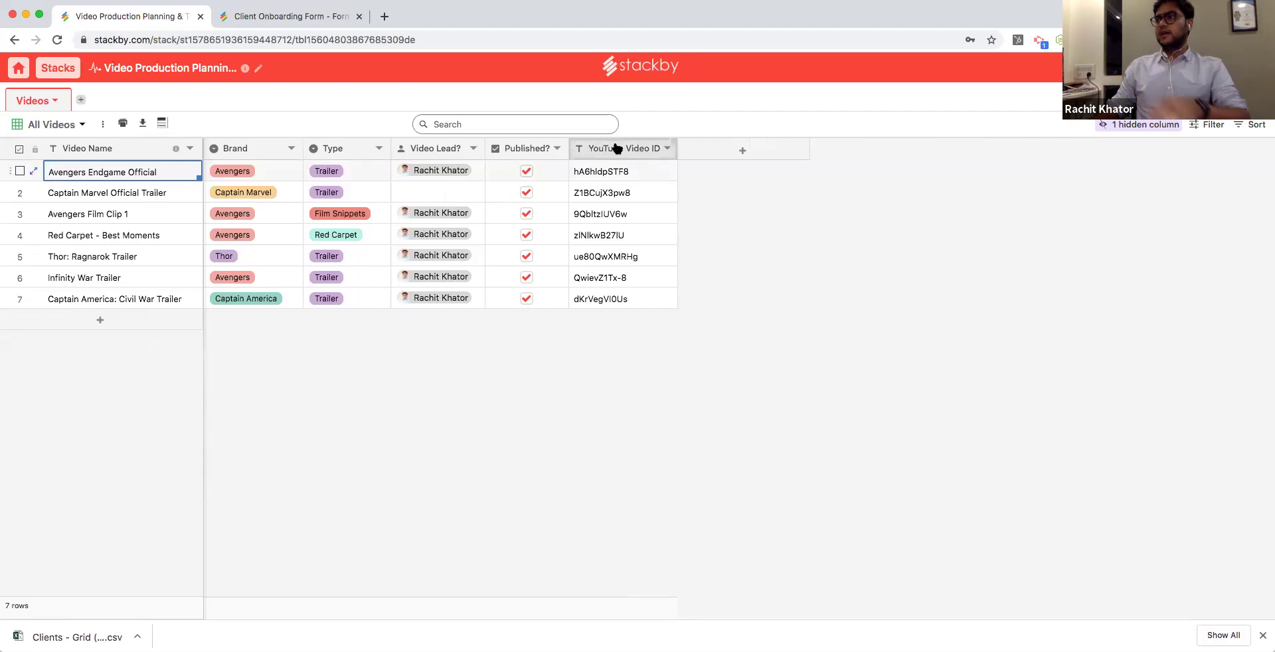
left_click(101, 321)
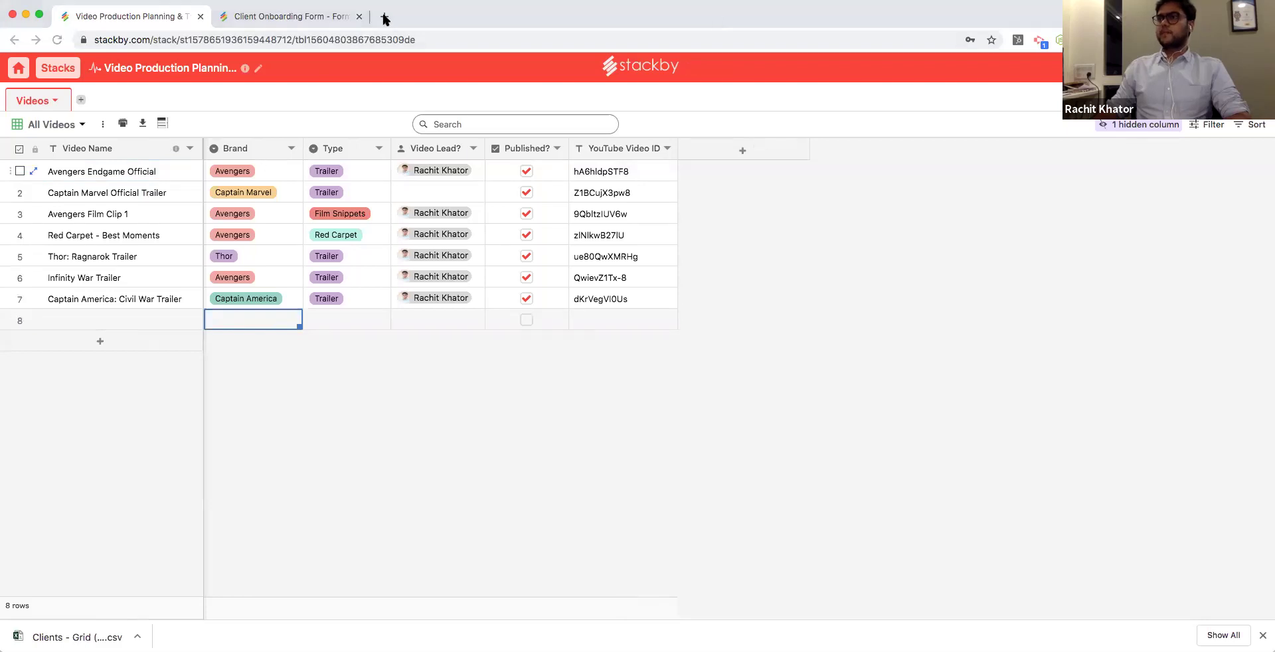
Open YouTube in a new tab, play 'Quuu Promote How-To on AppSumo', and select its video ID.
left_click(384, 18)
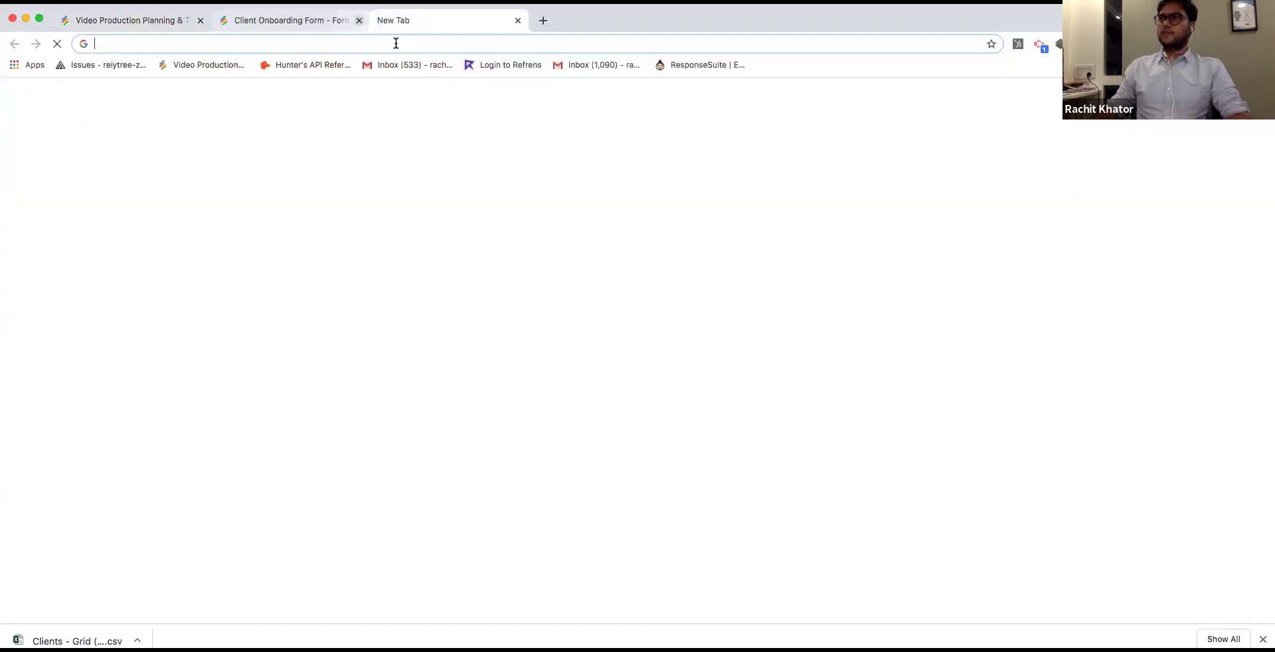
type("y")
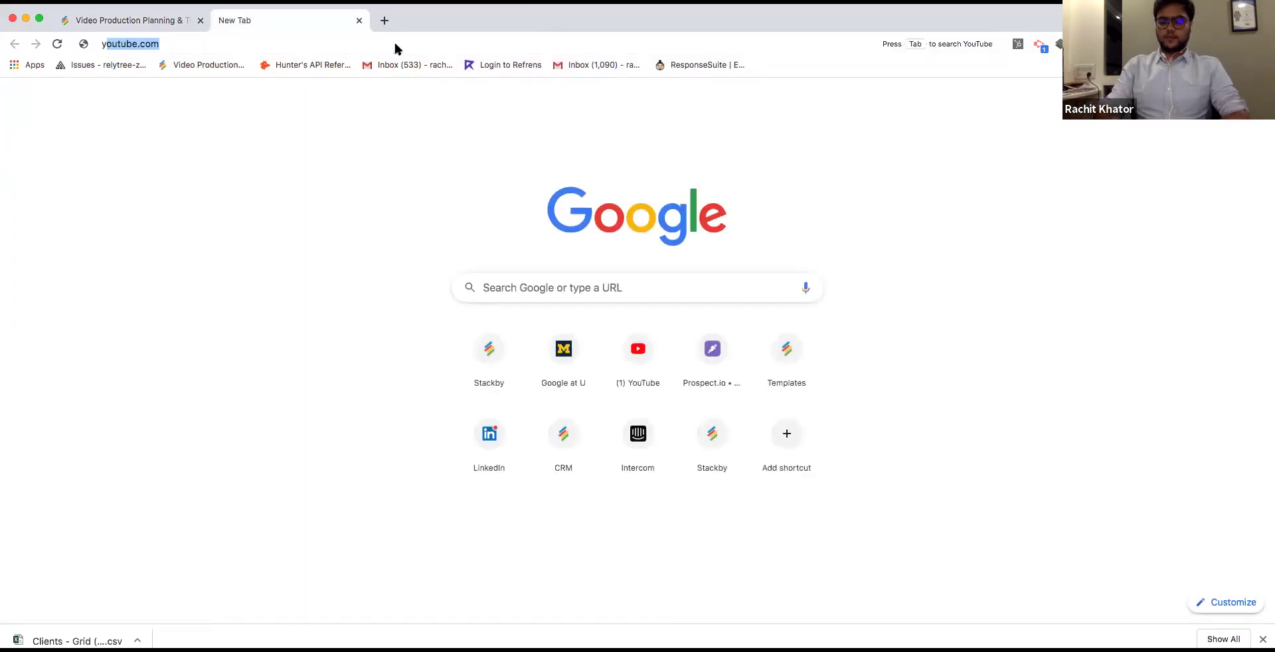
type("outu")
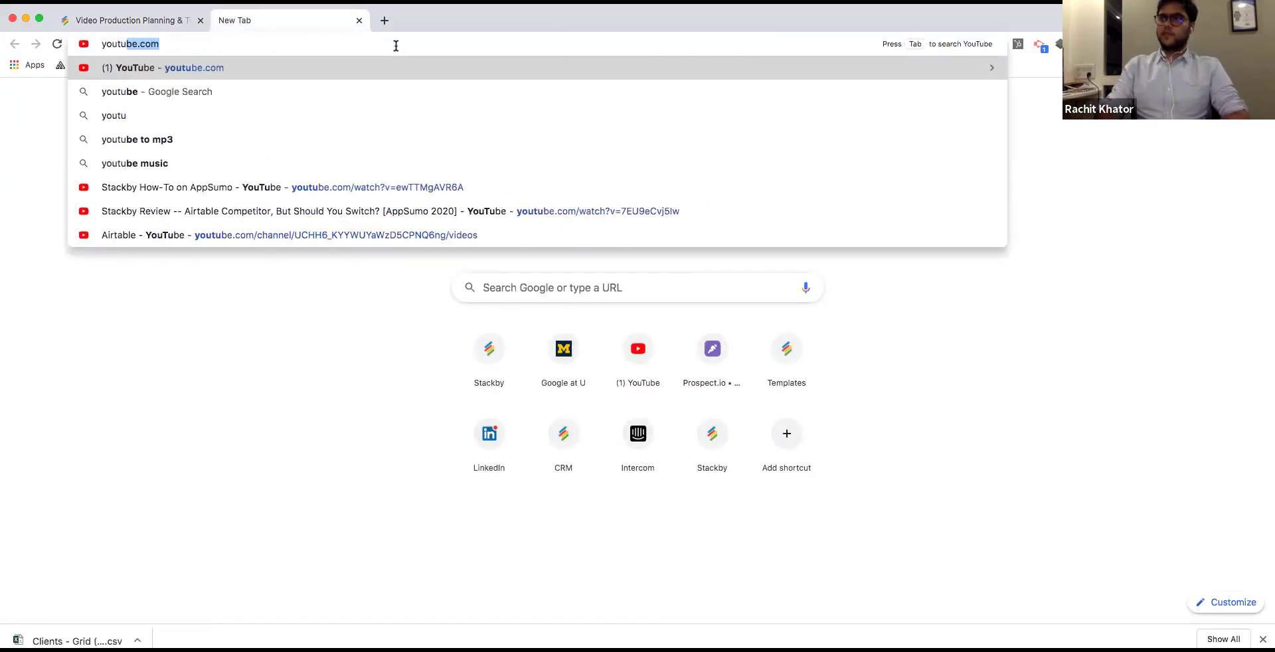
key("Return")
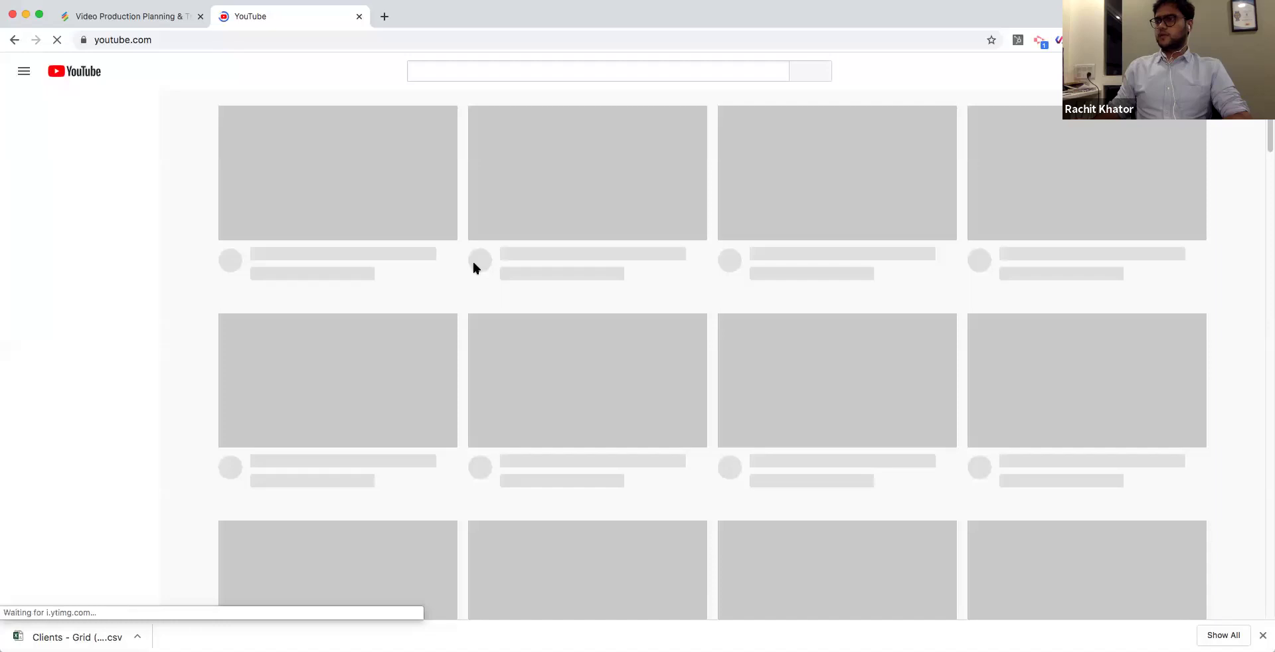
scroll(462, 283, "down", 1)
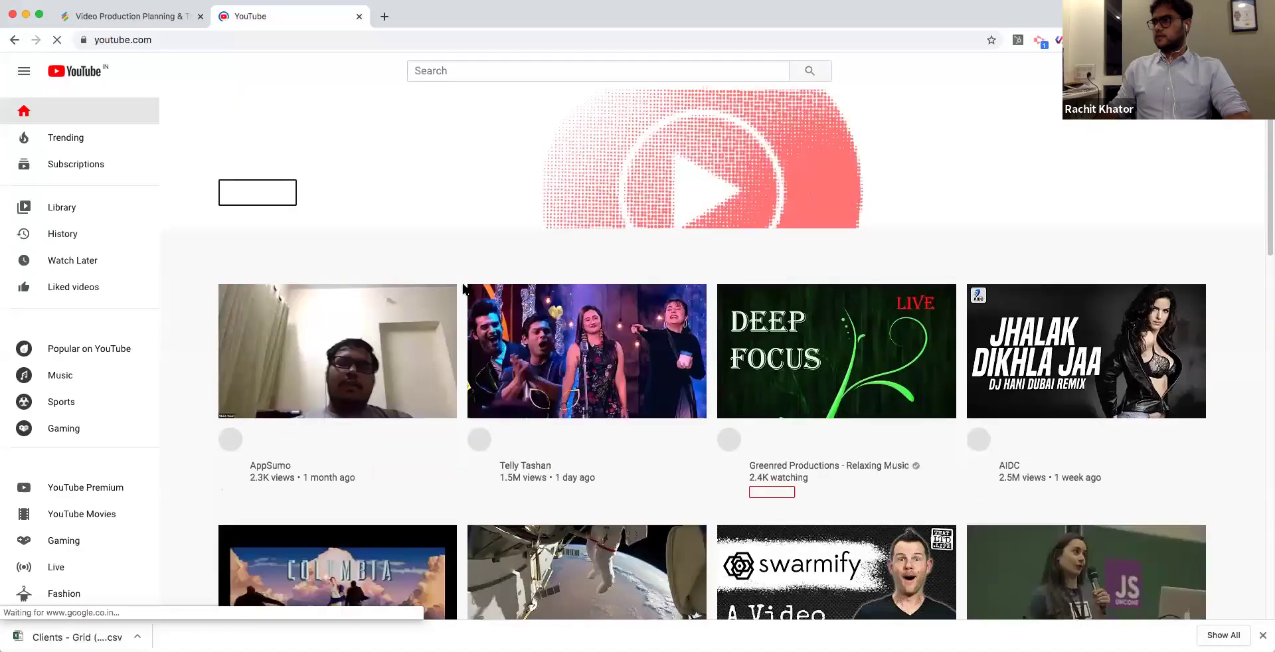
scroll(463, 287, "down", 4)
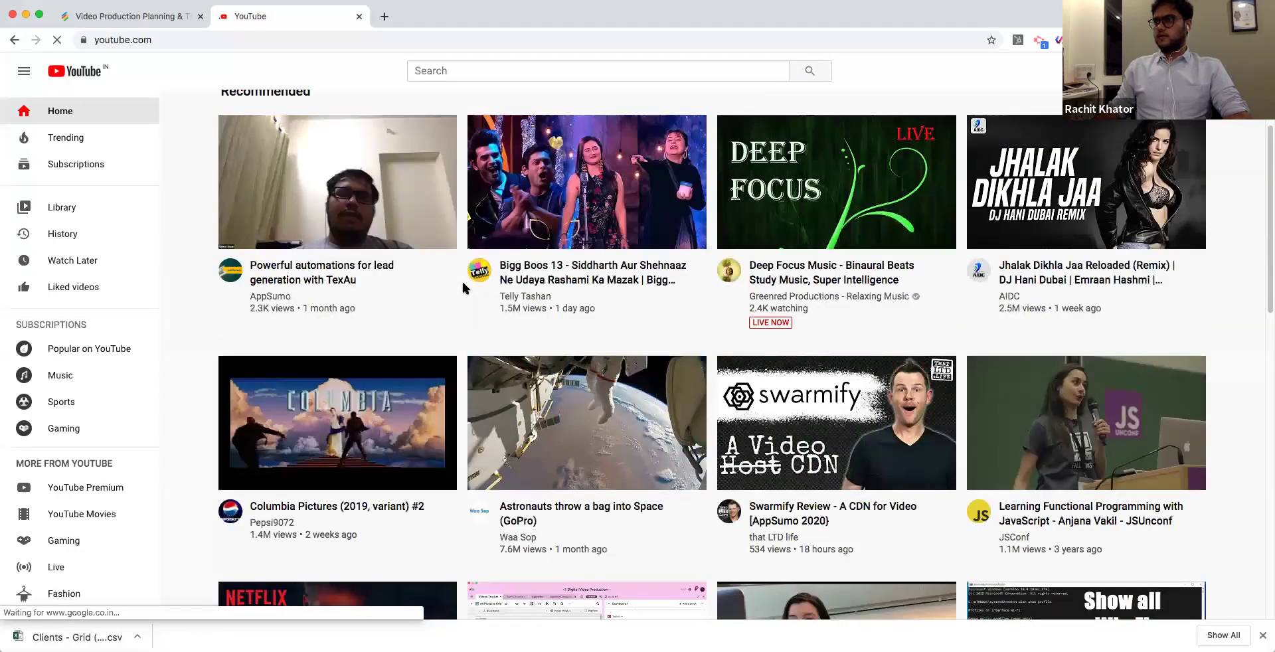
scroll(463, 288, "down", 8)
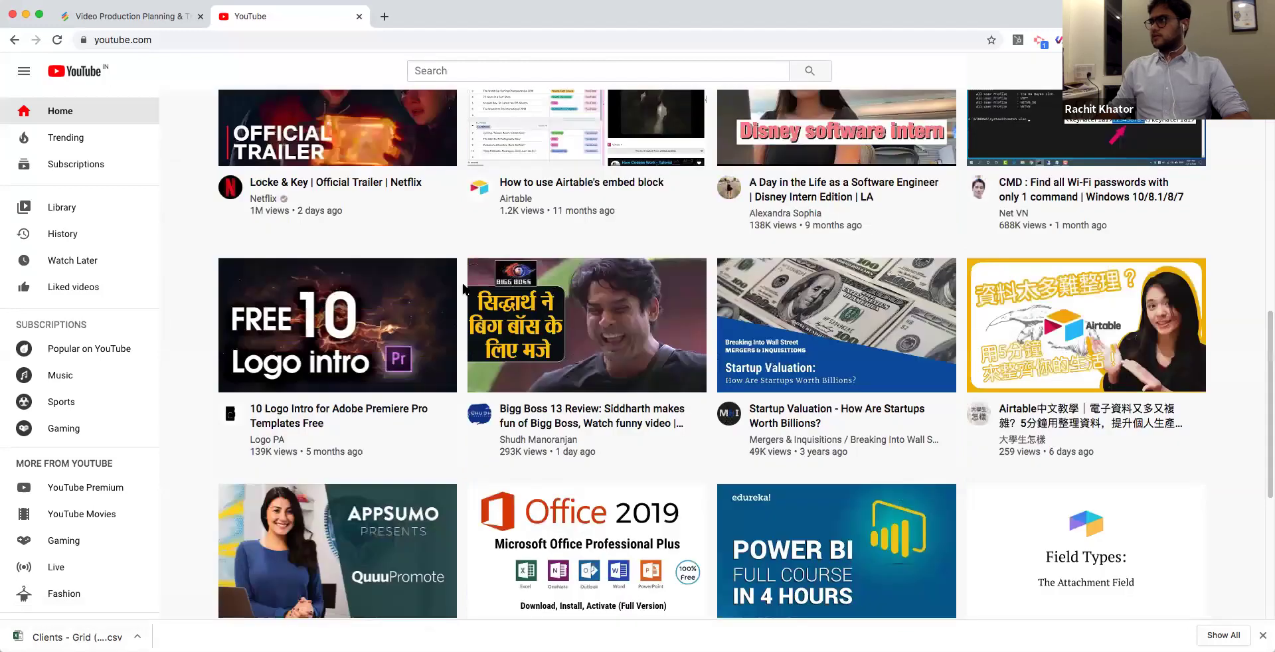
scroll(463, 287, "down", 4)
left_click(452, 287)
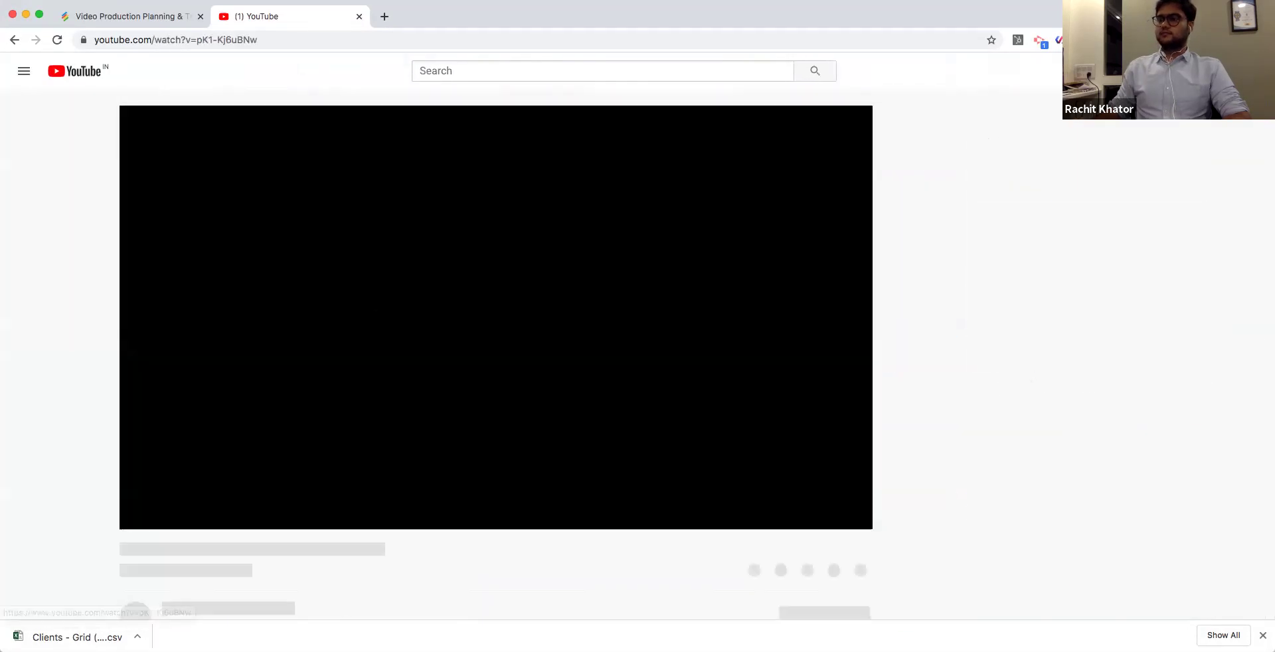
left_click_drag(197, 40, 273, 43)
key("super+c")
left_click(397, 249)
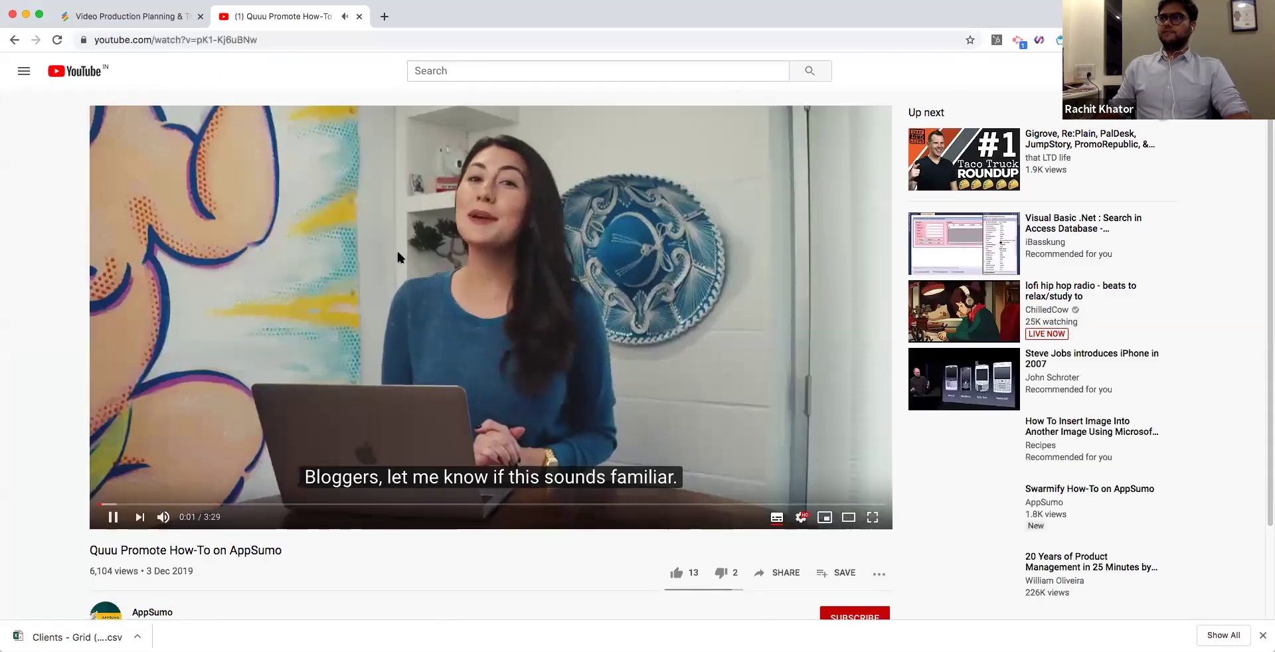
Paste video ID pK1-Kj6uBNw into row 8's YouTube Video ID cell.
left_click(162, 24)
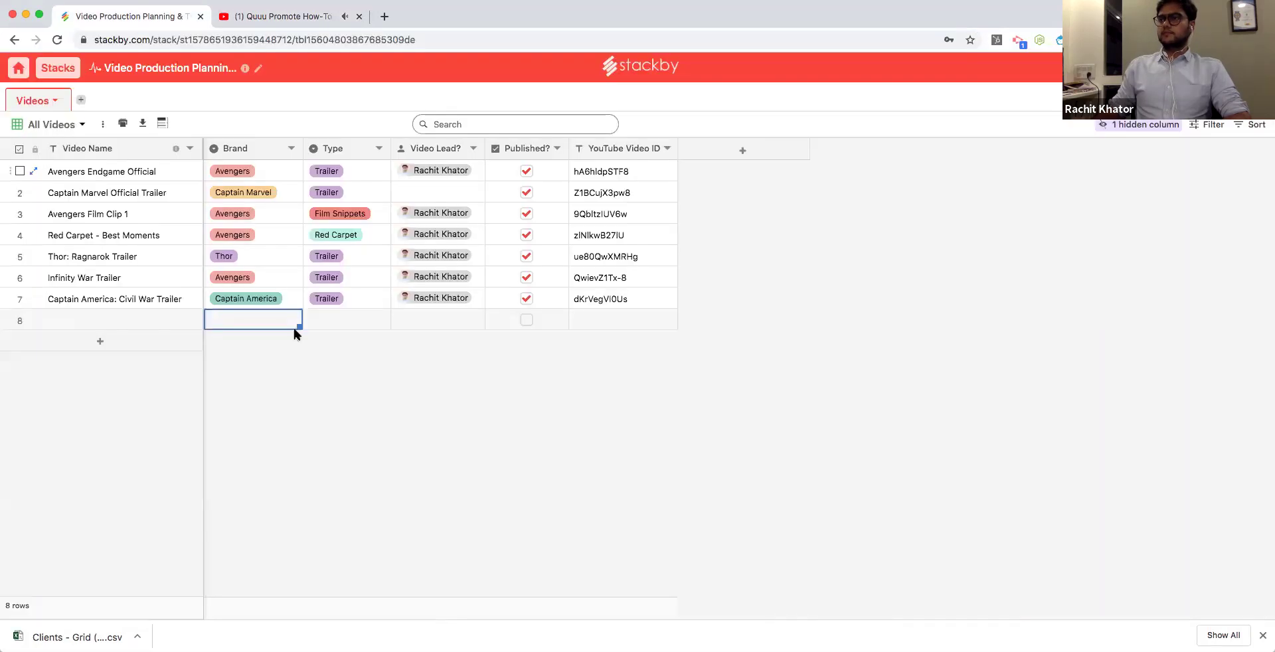
left_click(608, 322)
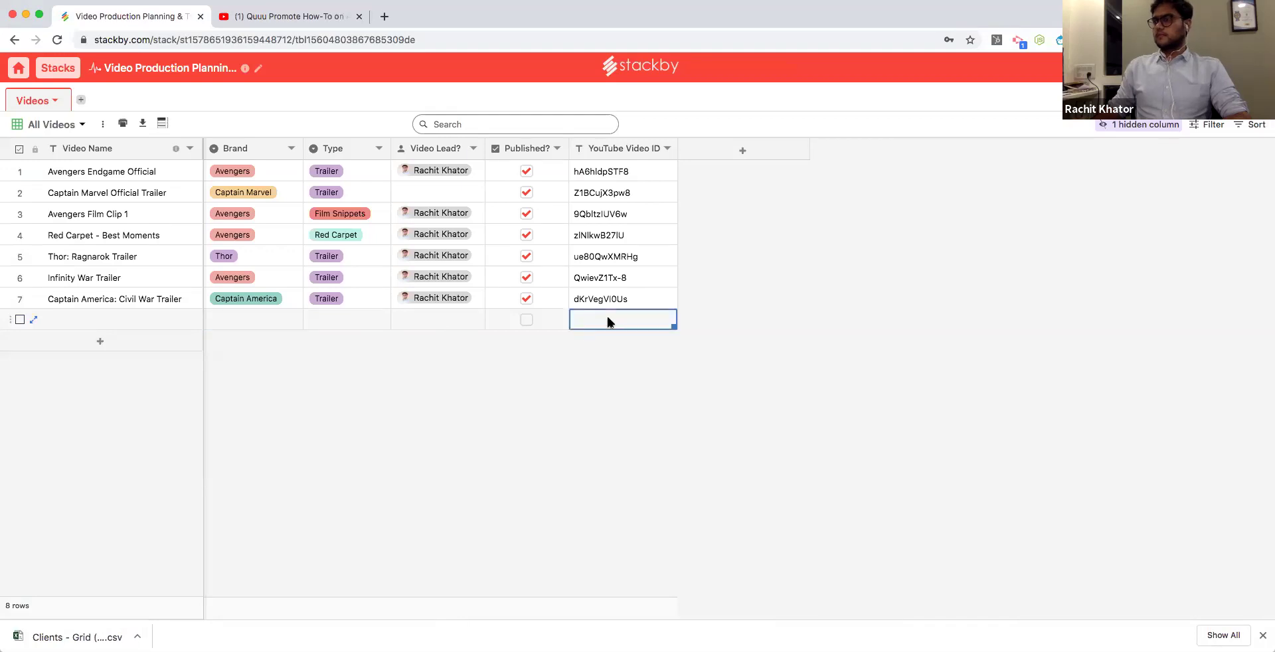
key("super+v")
left_click(624, 300)
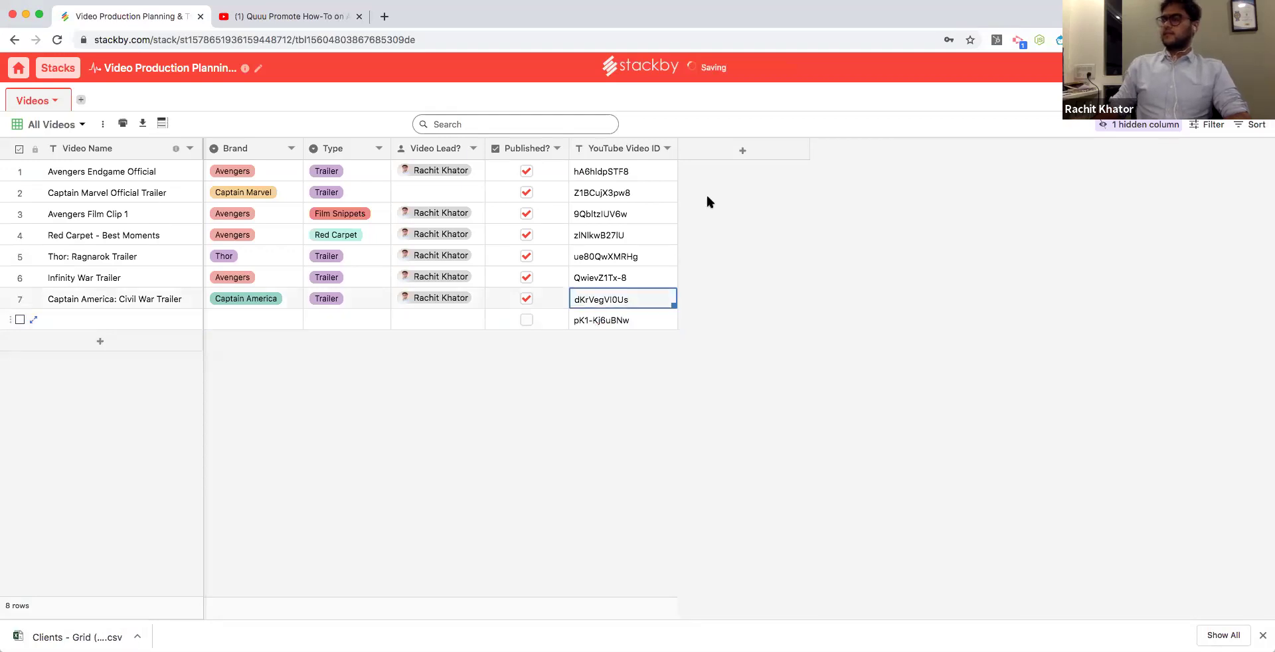
Add a new API-type column named 'YouTube API' after YouTube Video ID.
left_click(743, 150)
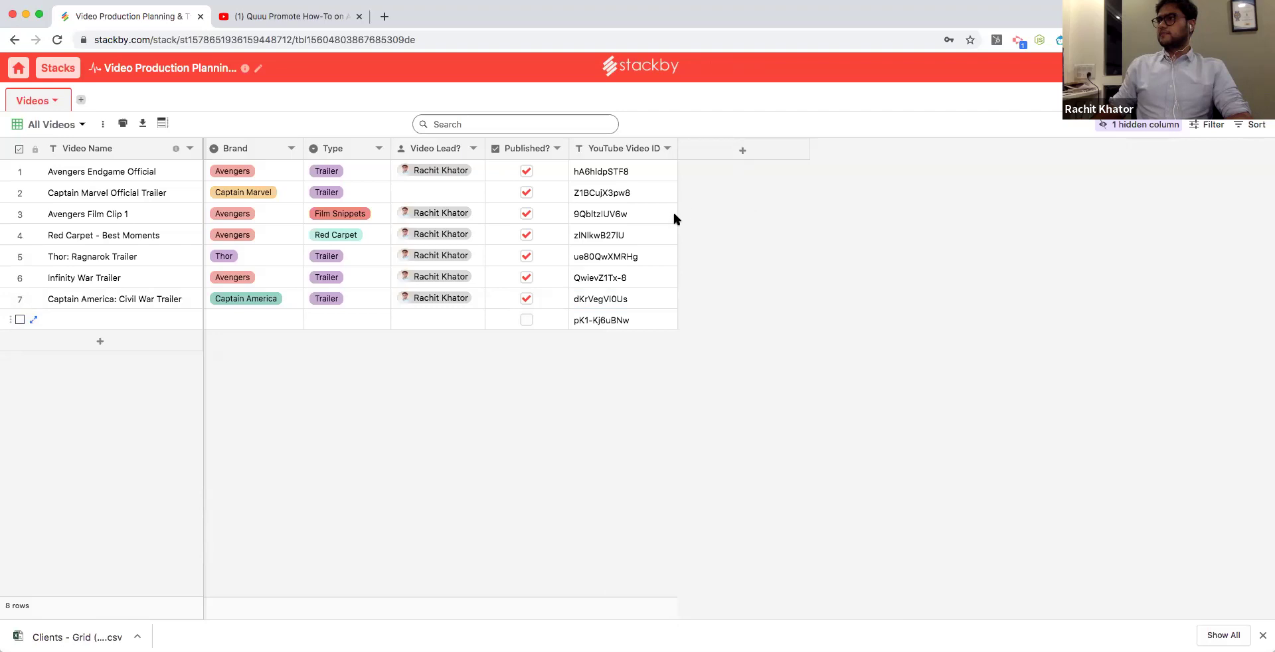
left_click(1079, 197)
scroll(1111, 465, "down", 5)
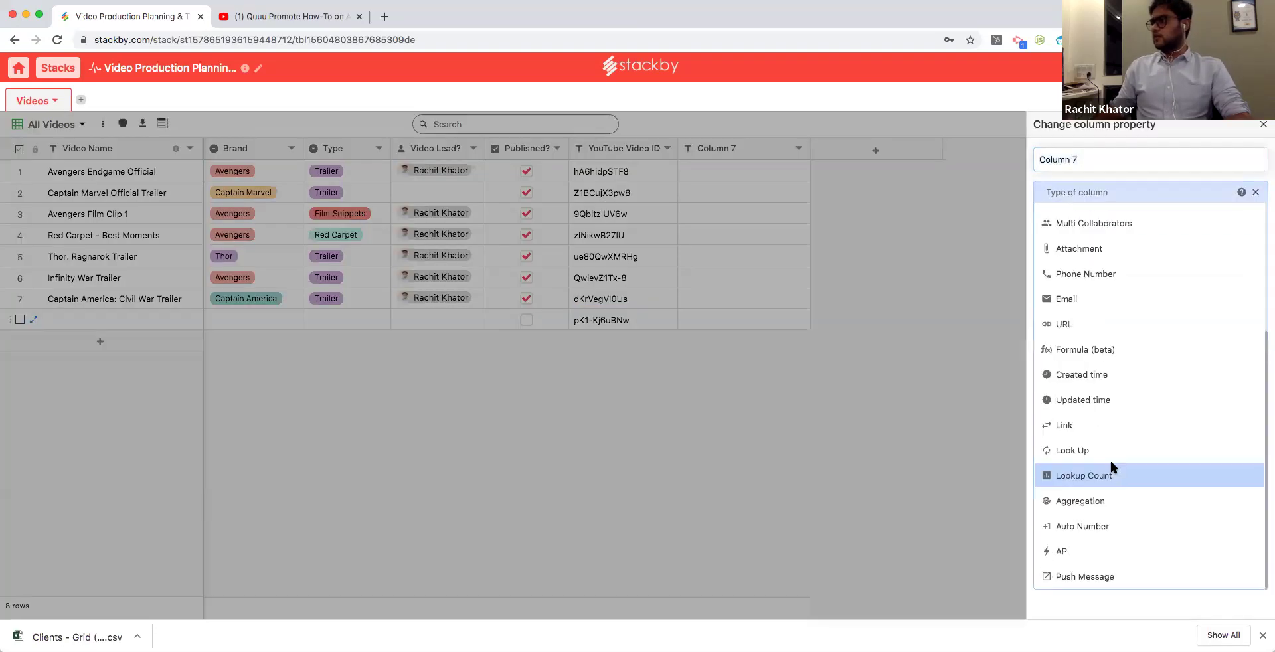
left_click(1114, 551)
triple_click(1096, 159)
type("YouTube API")
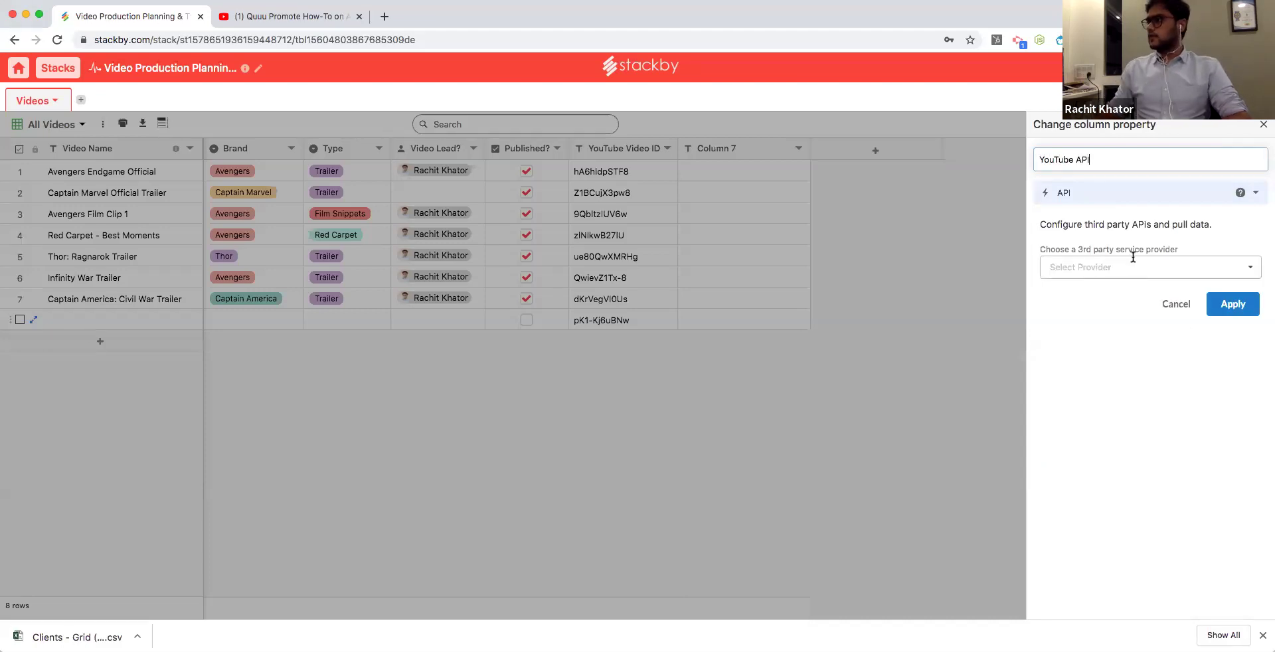
Configure the column for Youtube Video Details referencing YouTube Video ID, and apply it.
left_click(1129, 267)
left_click(1119, 415)
left_click(1107, 312)
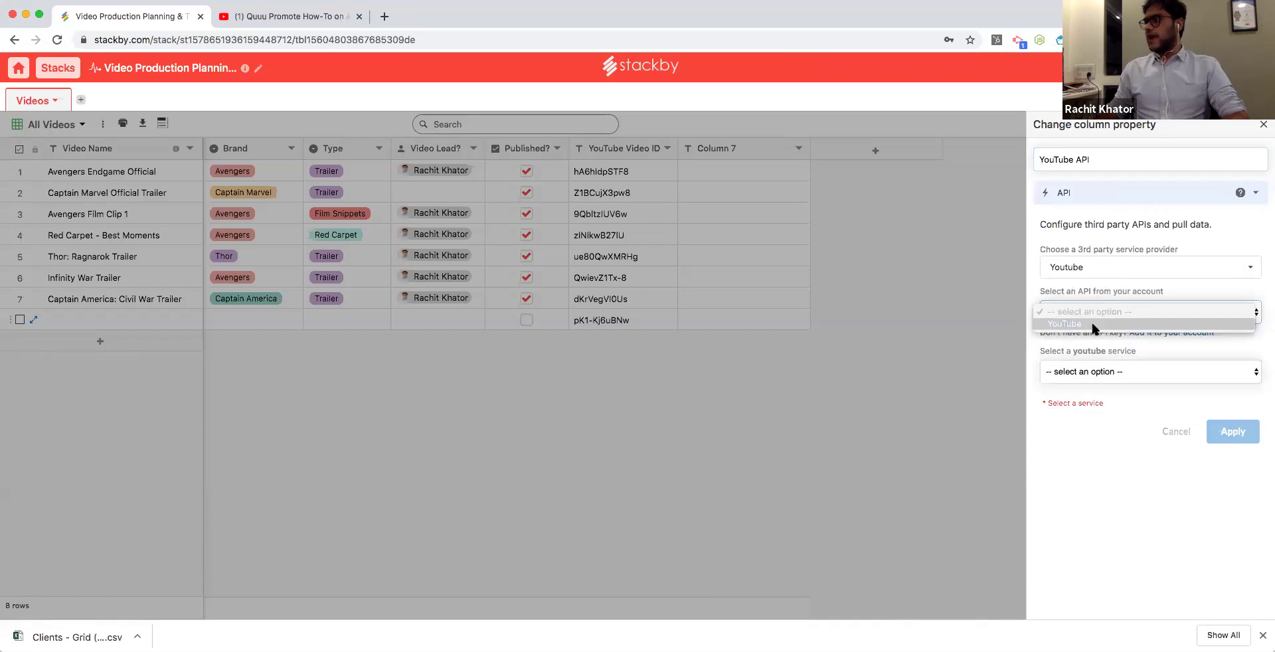
left_click(1093, 324)
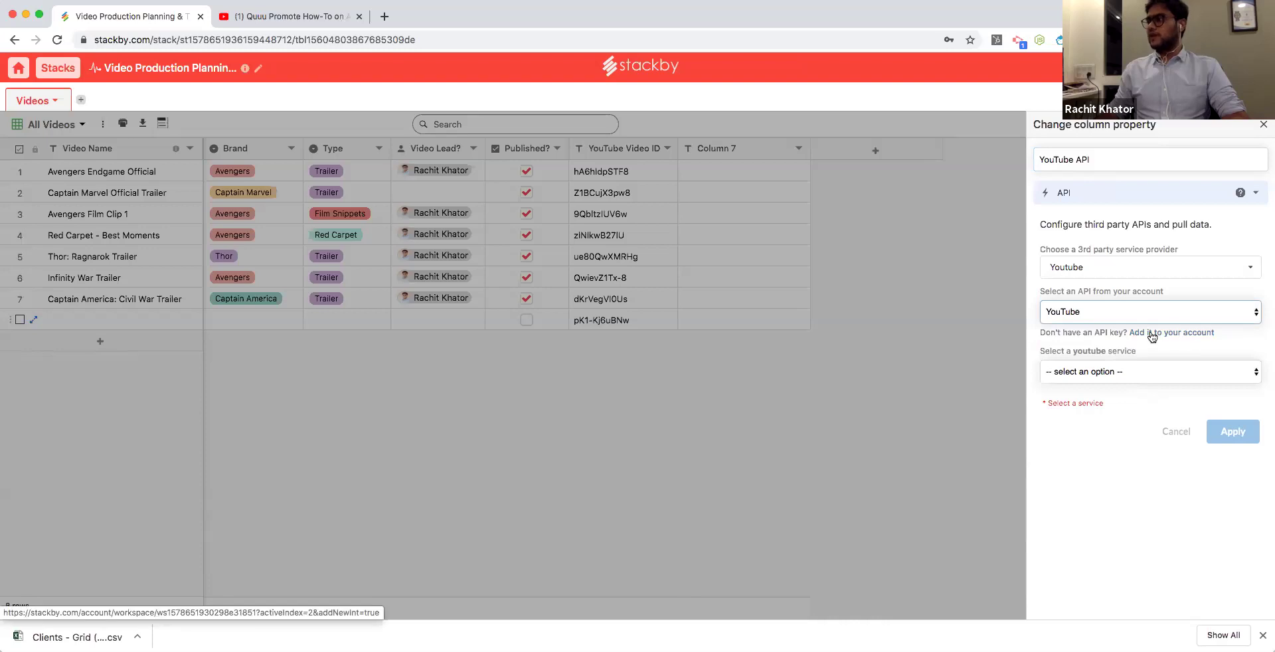
left_click(1120, 372)
left_click(1115, 383)
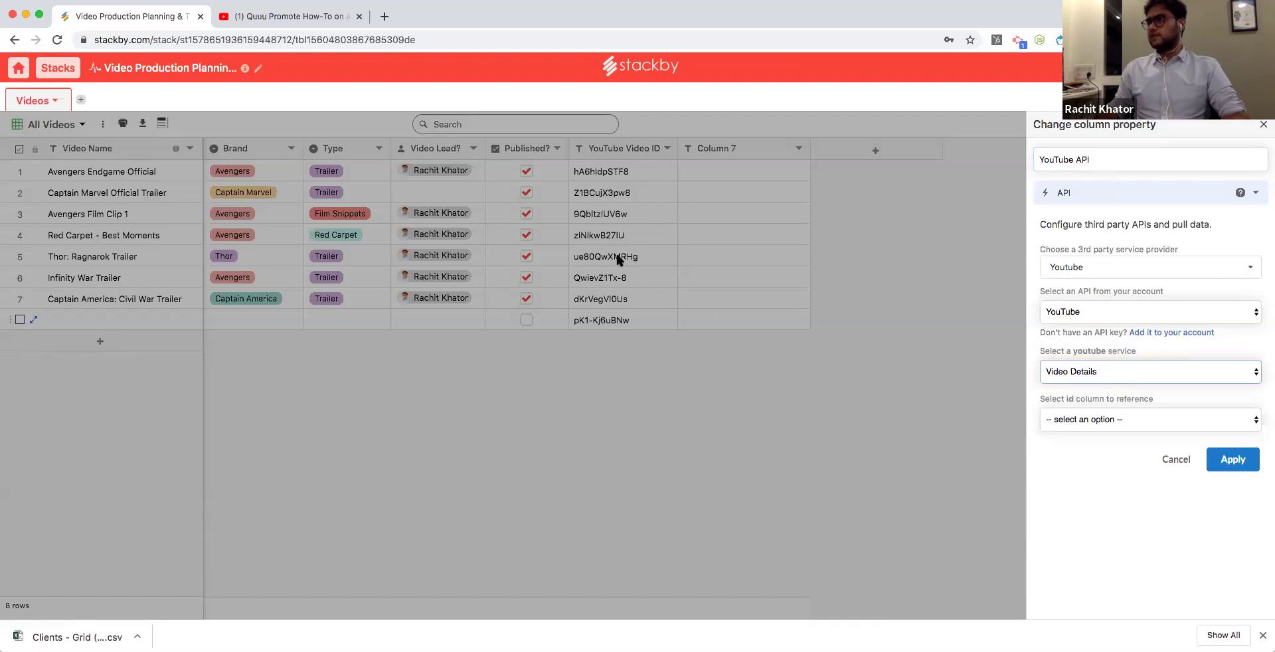
left_click(1098, 419)
left_click(1102, 504)
left_click(1232, 460)
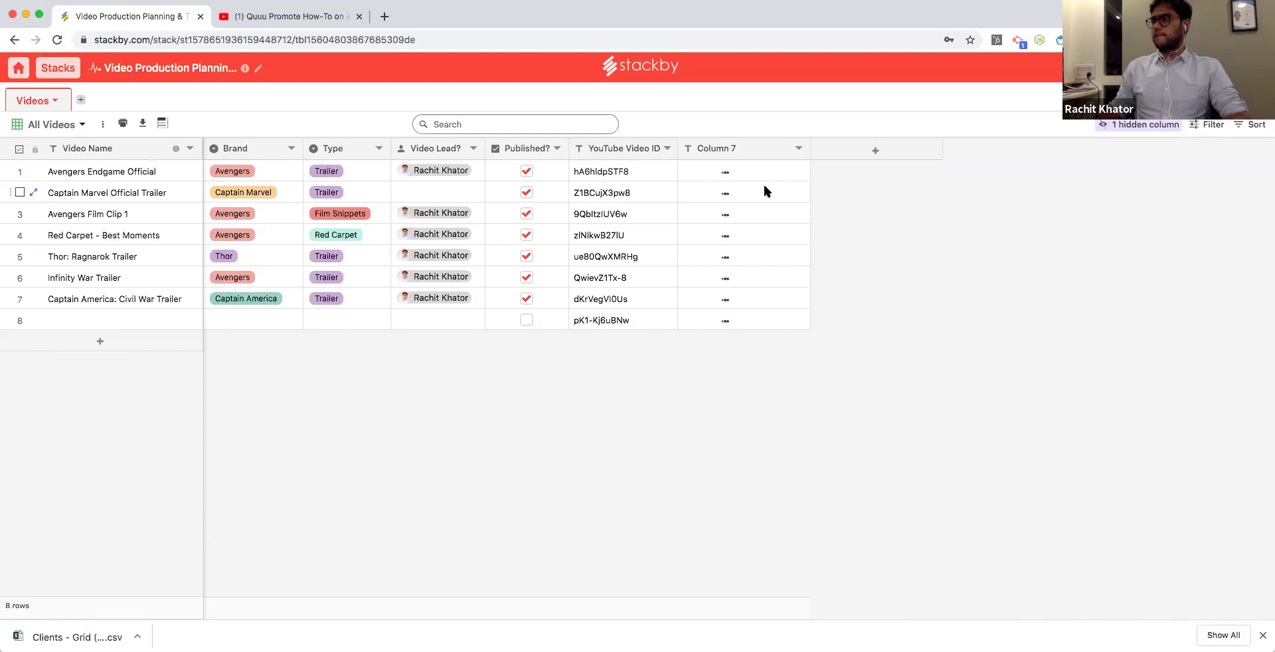
left_click(1263, 635)
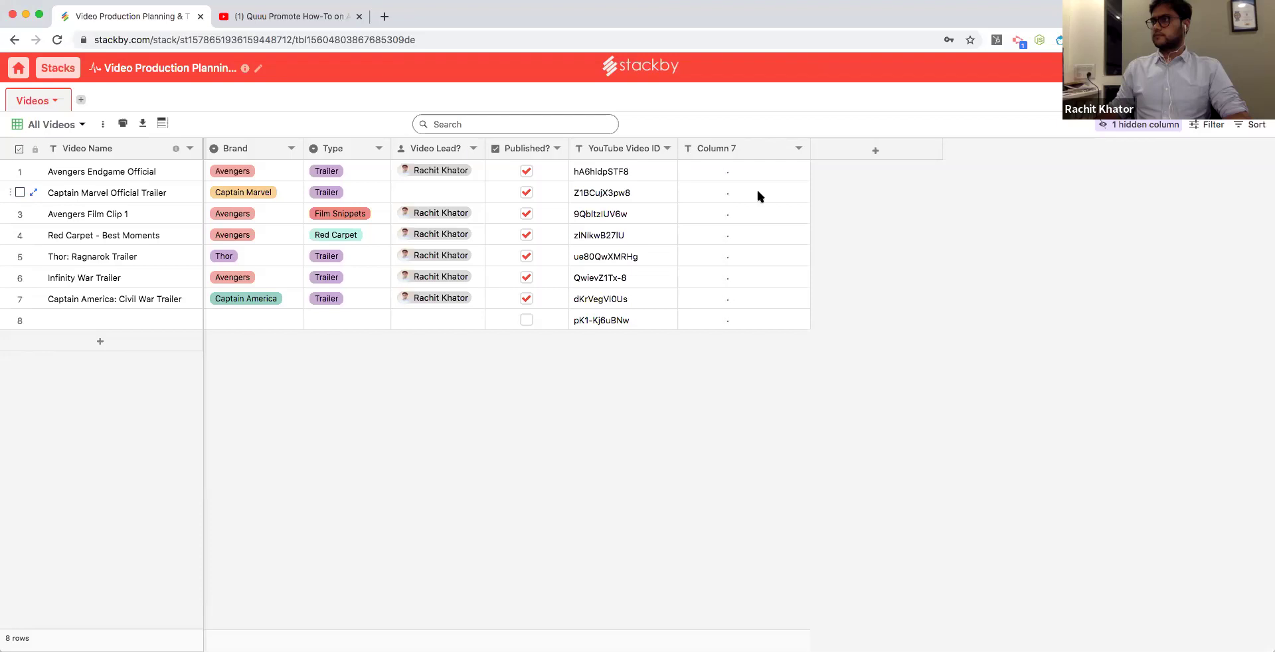
Delete Column 7 from the Stackby Videos table, then reload the page.
left_click(798, 148)
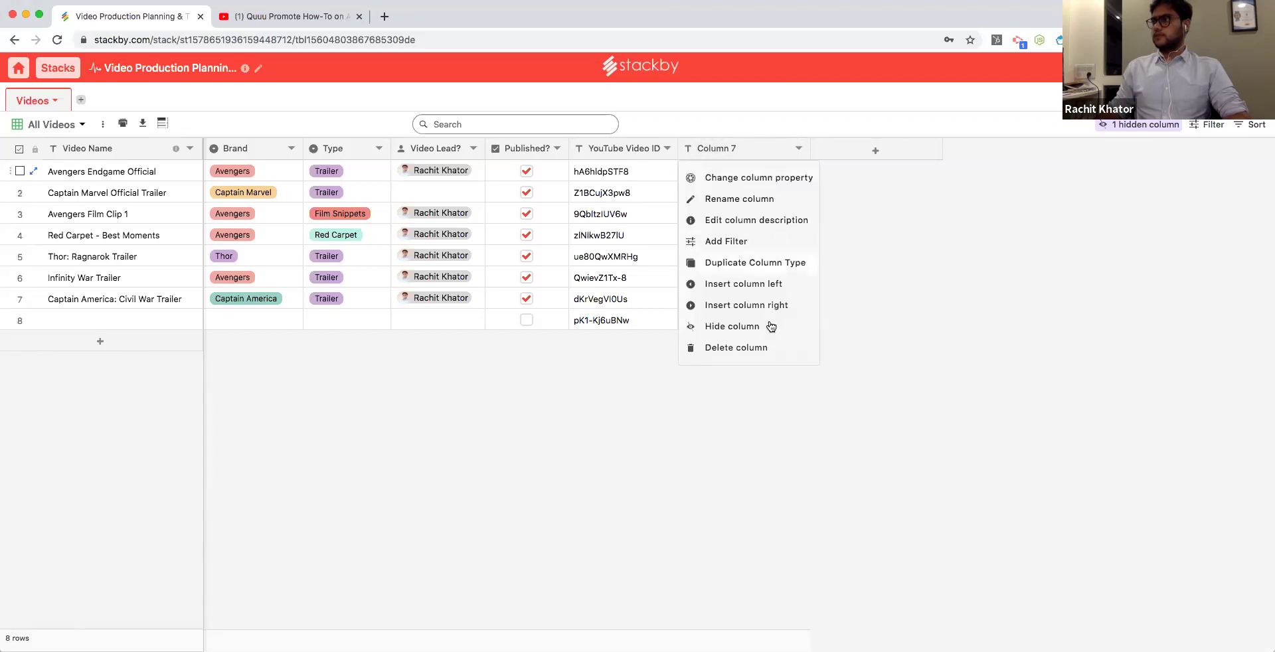
left_click(766, 341)
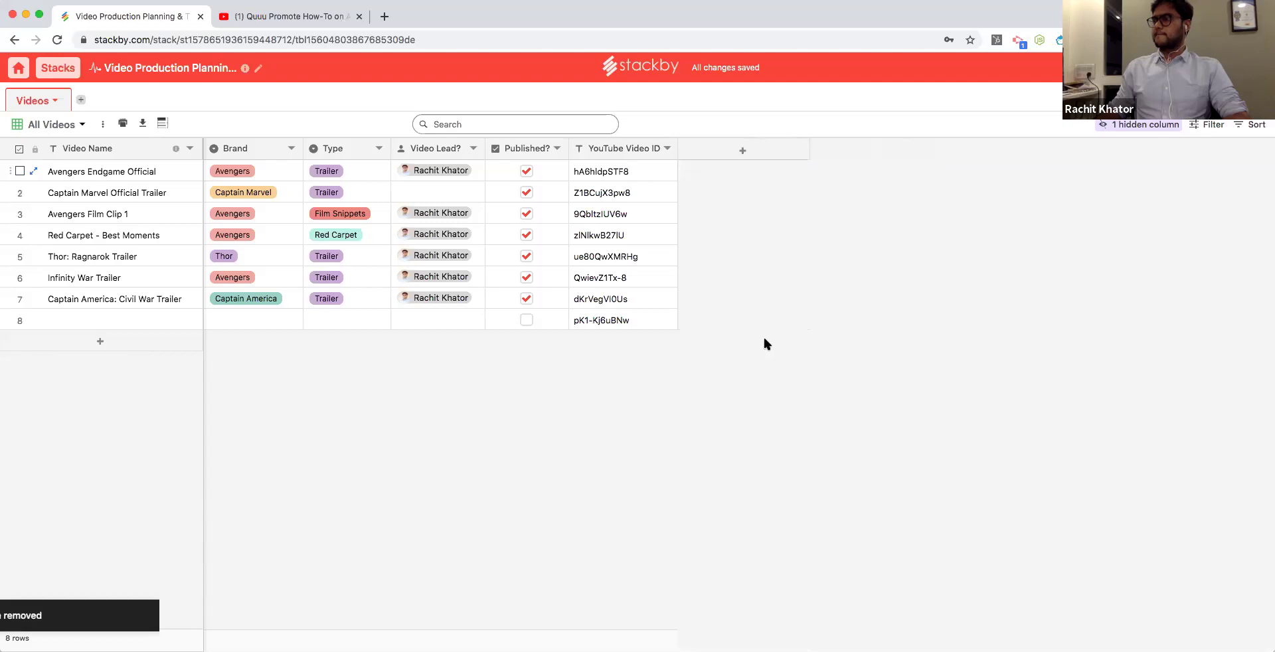
left_click(559, 40)
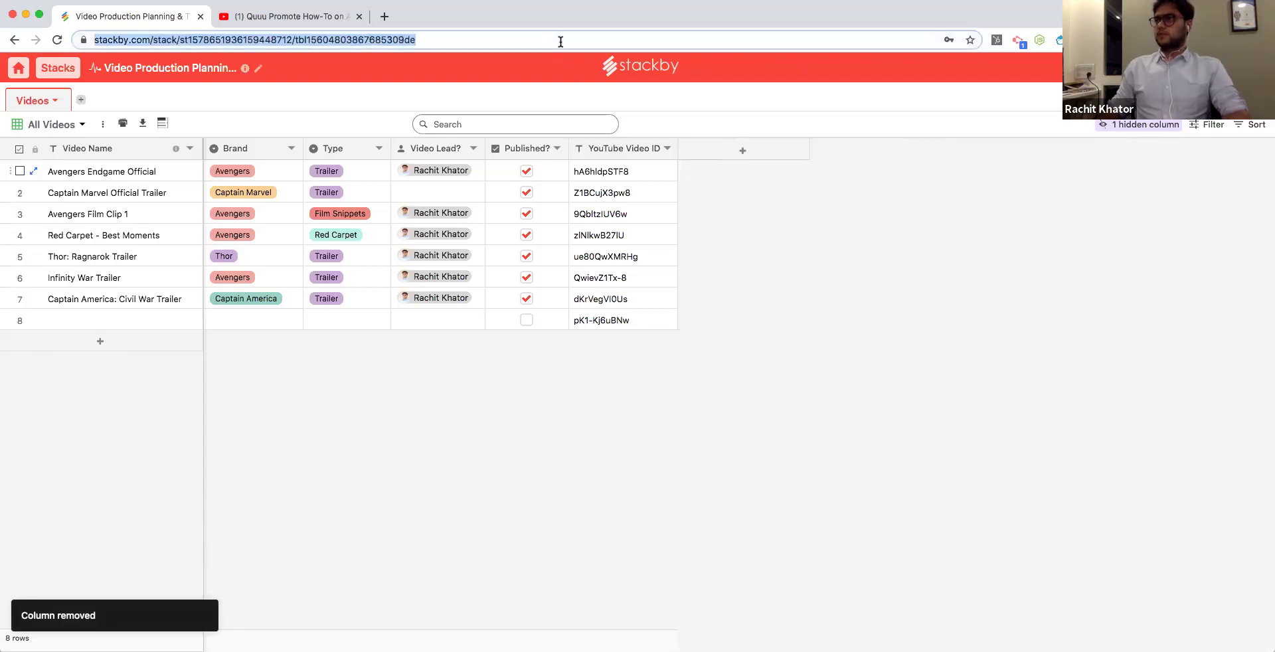
key("Return")
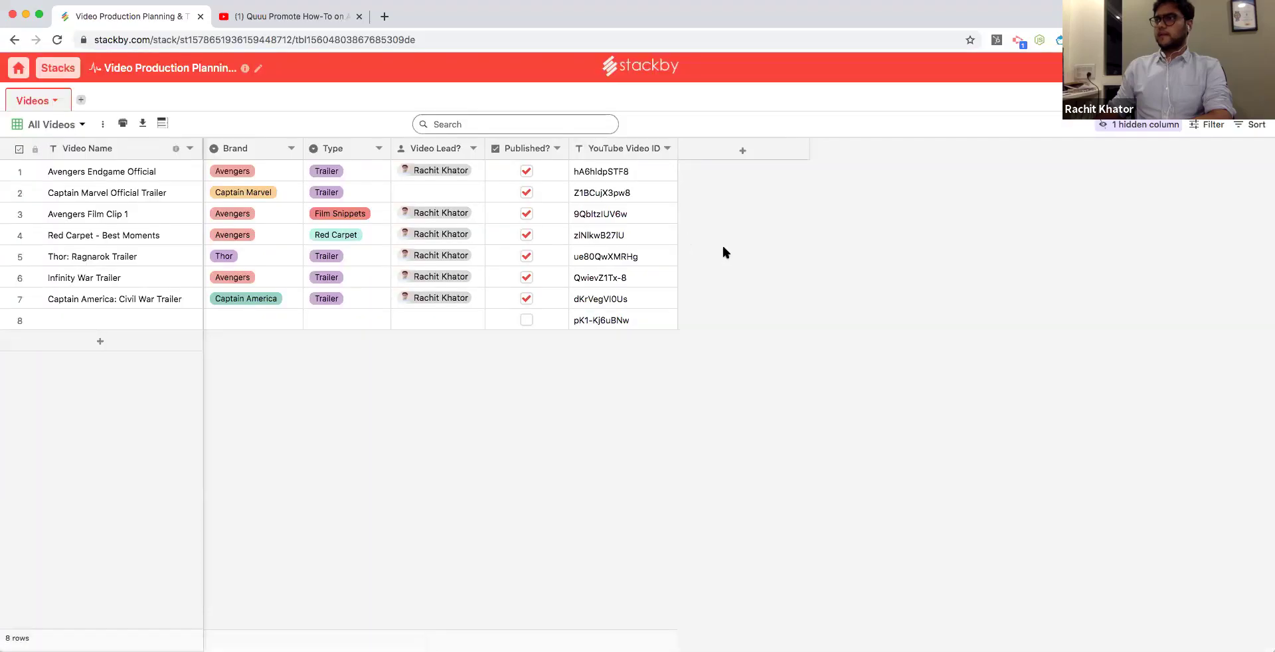
Add an API column using the YouTube Video Details service on the YouTube Video ID column.
left_click(740, 154)
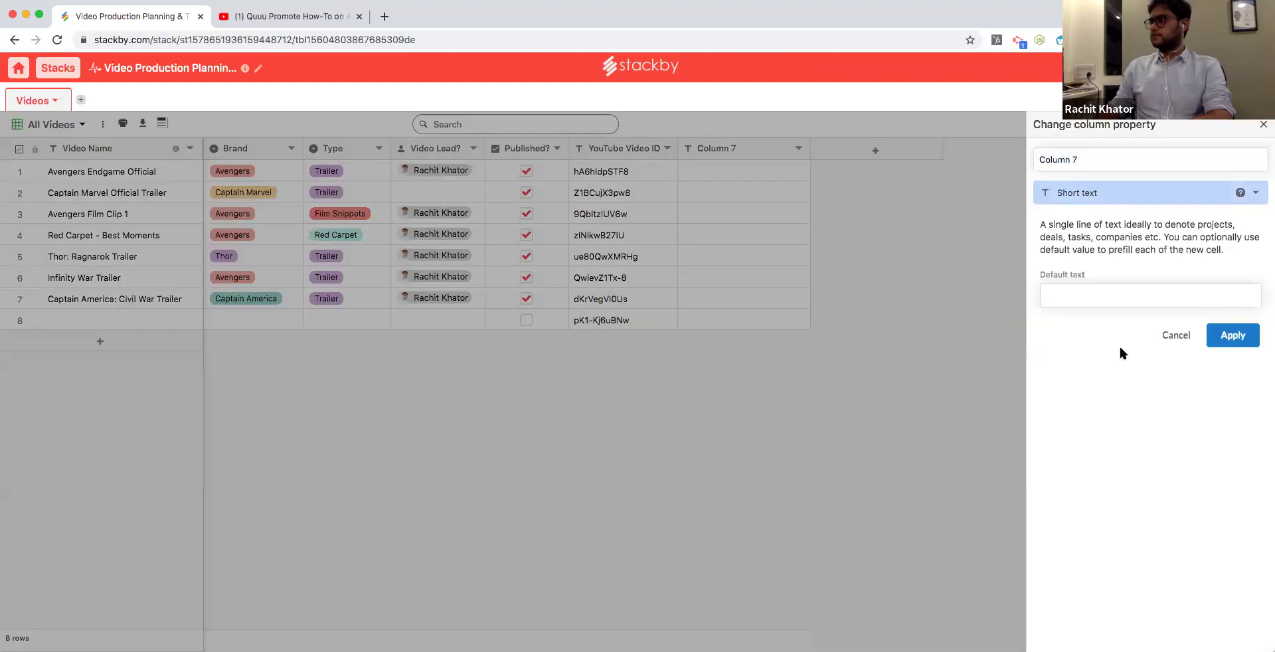
left_click(1142, 192)
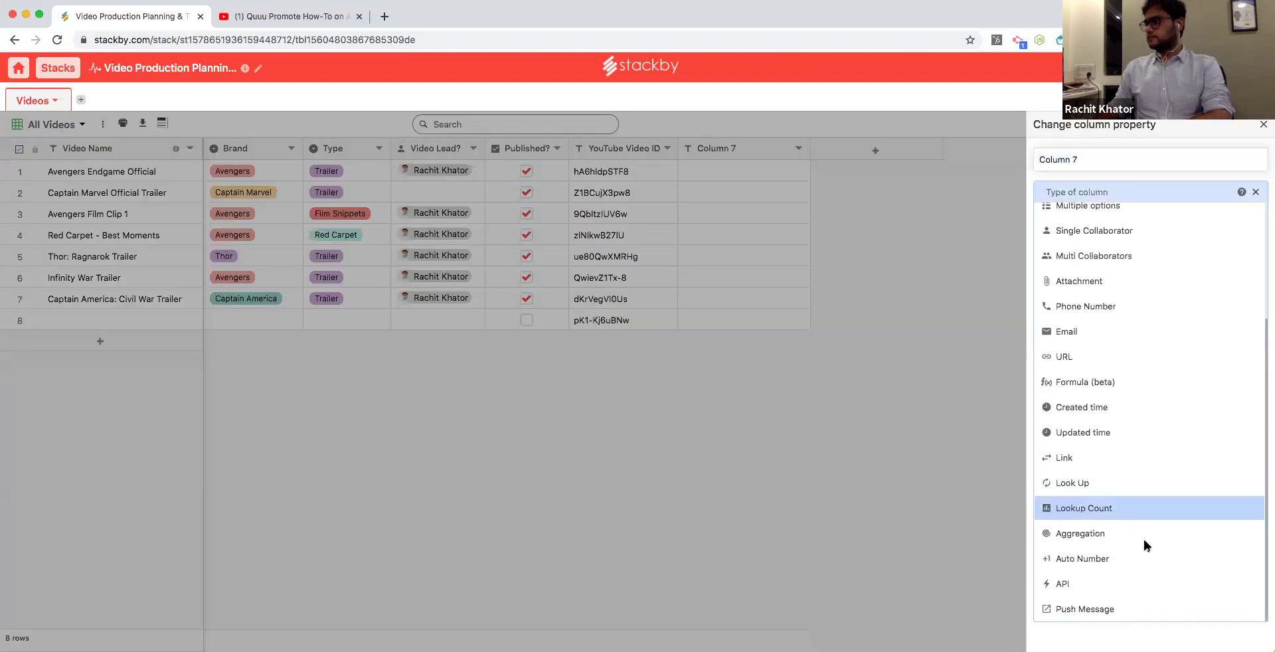
left_click(1128, 580)
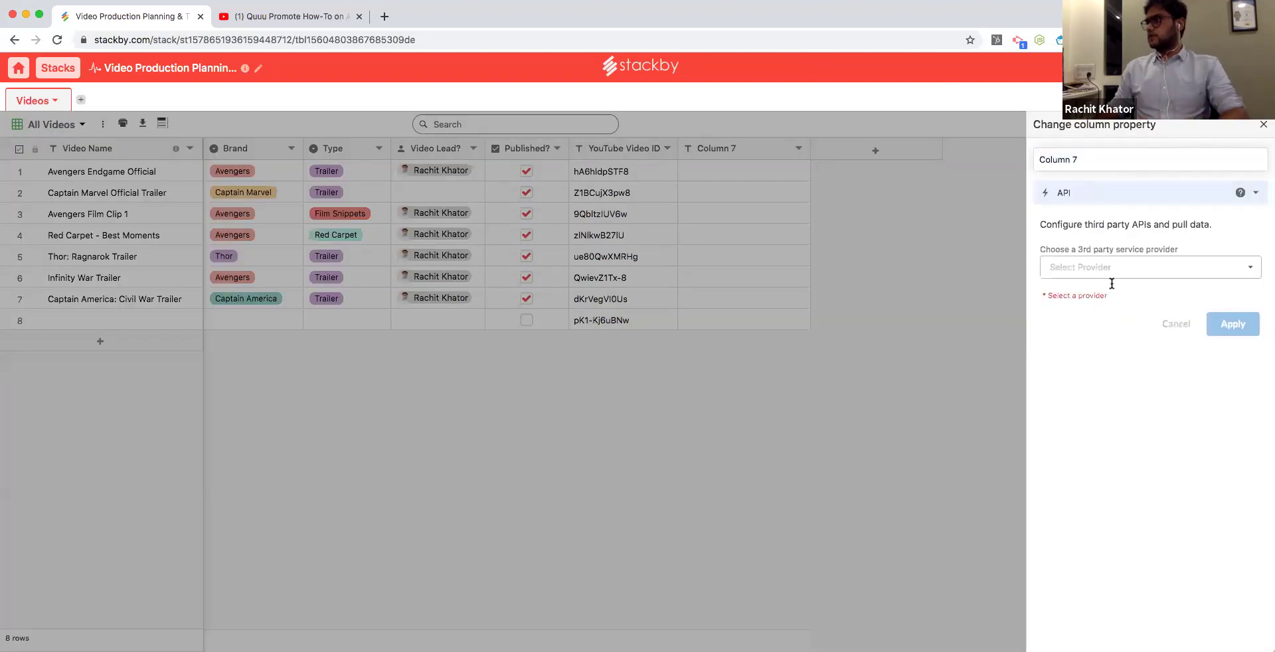
left_click(1112, 276)
left_click(1120, 415)
left_click(1113, 314)
left_click(1108, 324)
left_click(1114, 373)
left_click(1114, 378)
left_click(1116, 420)
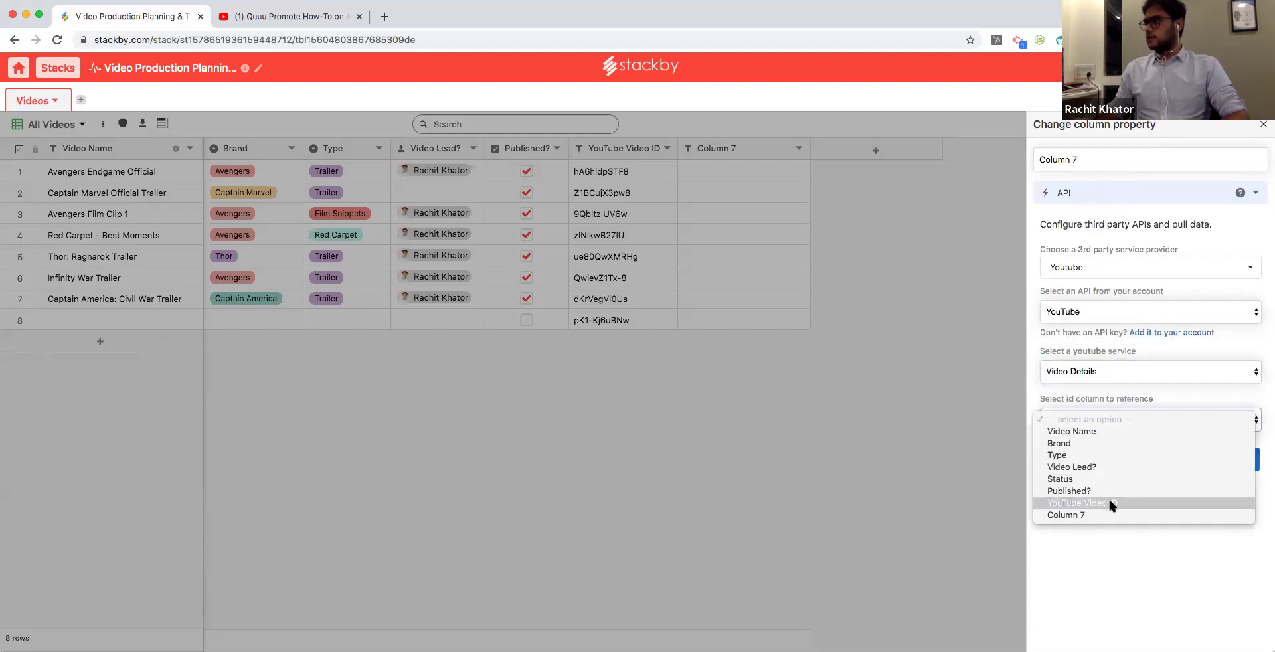
left_click(1111, 503)
left_click(1230, 466)
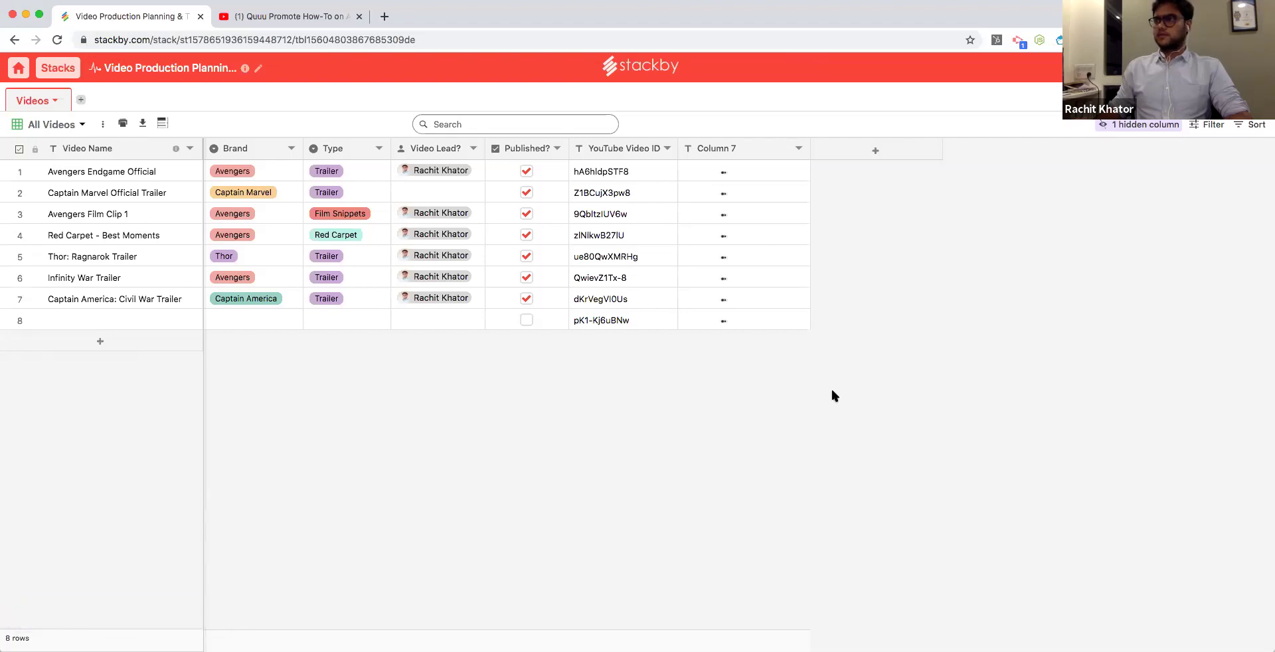
Delete the reappeared Column 7 from the Videos table.
left_click(800, 150)
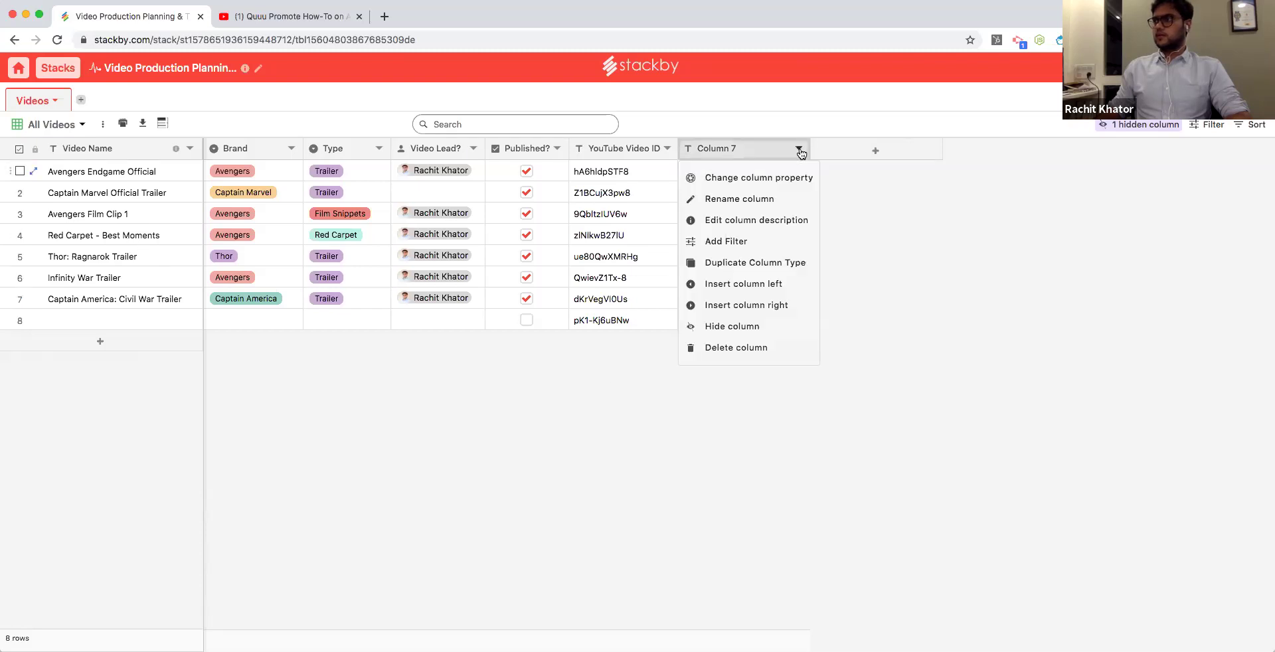
left_click(859, 191)
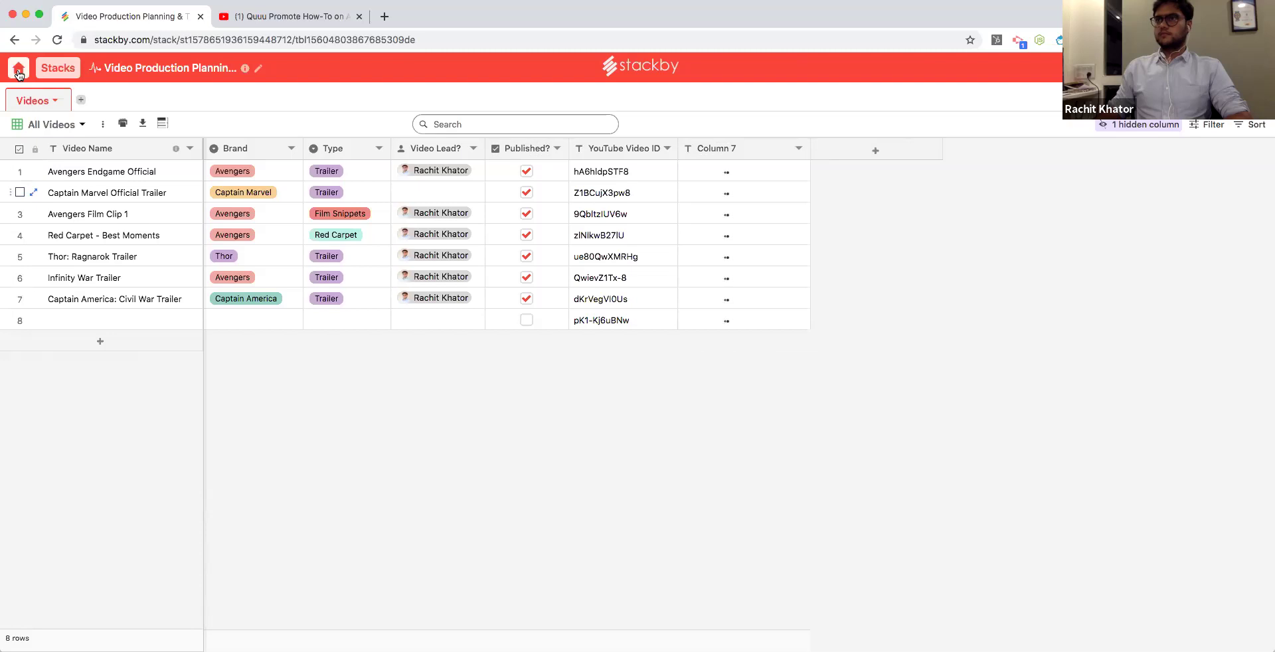
left_click(799, 148)
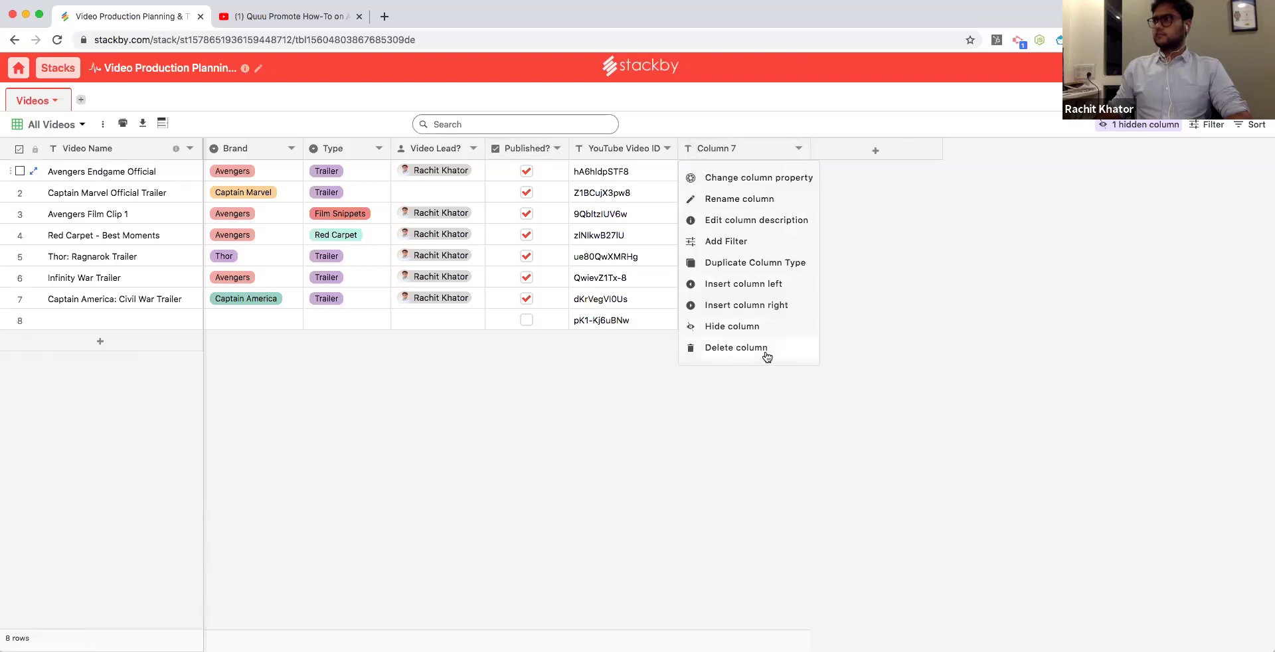
left_click(766, 352)
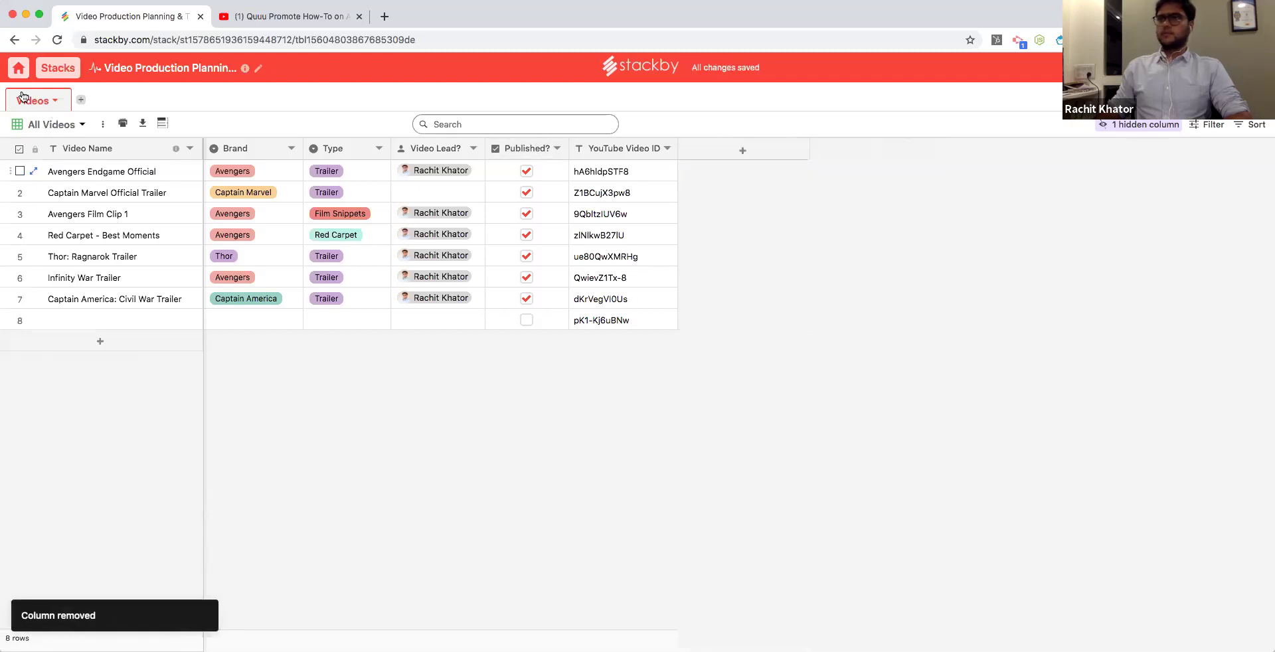
Open Lead List Builder from the dashboard and add Column 2 to Target Lead List, listing column types.
left_click(17, 69)
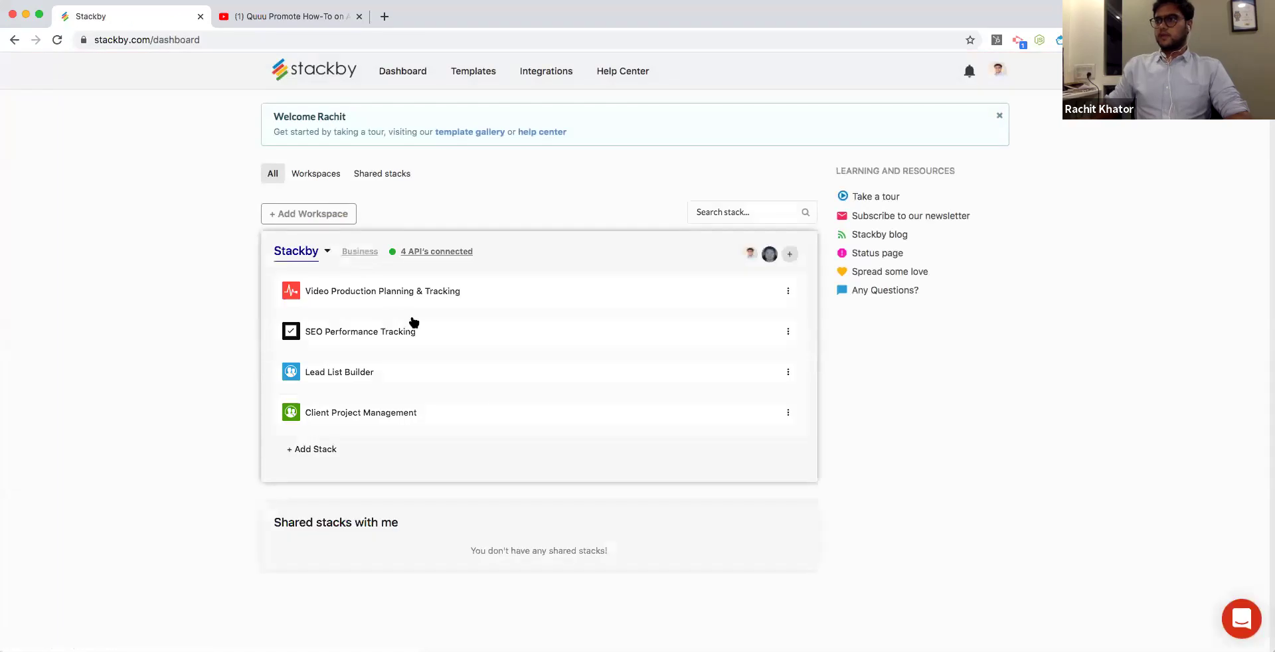
left_click(497, 372)
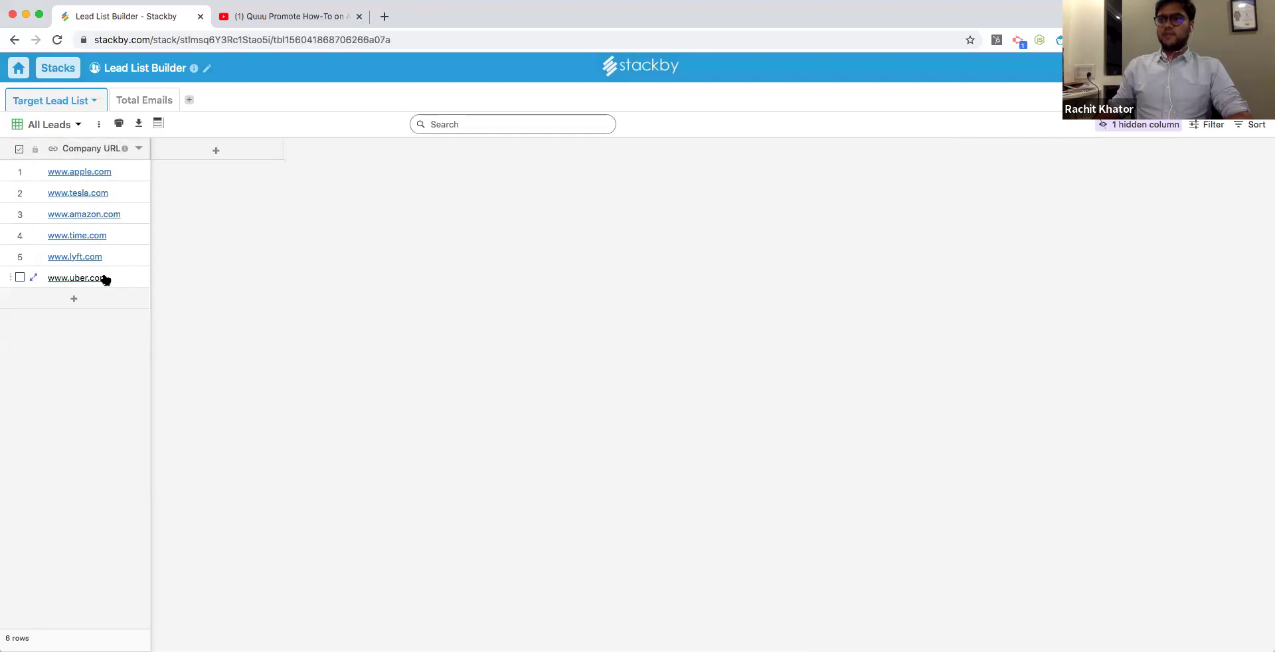
left_click(215, 151)
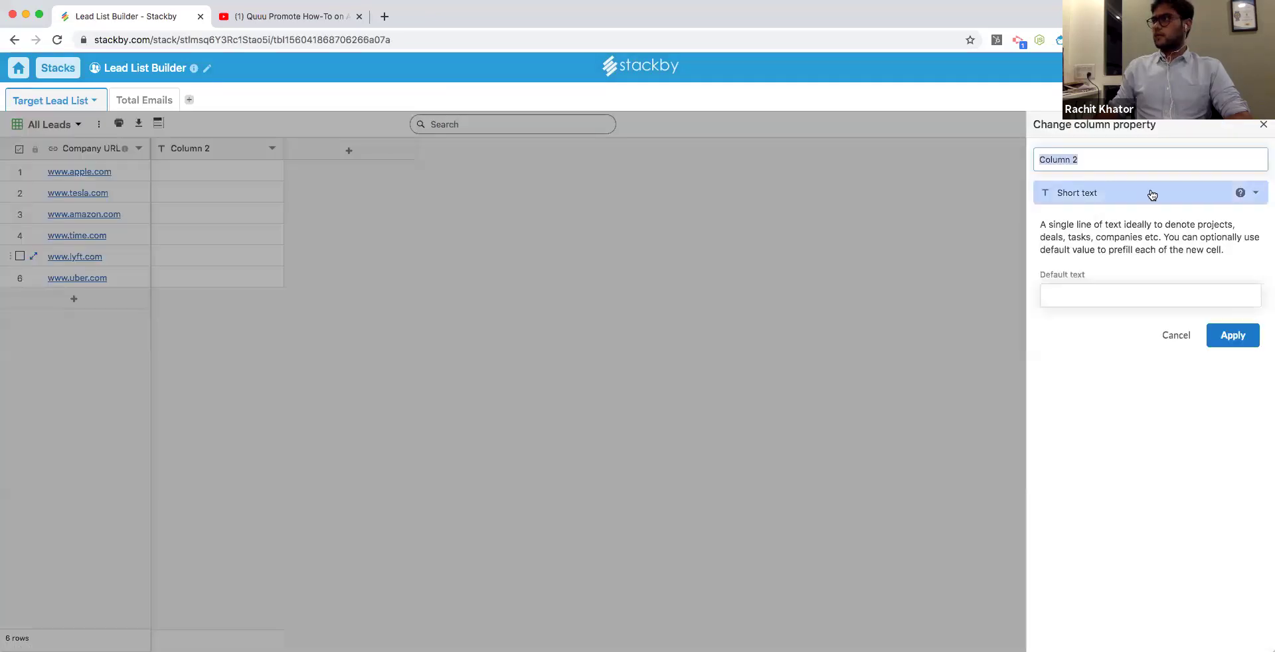
left_click(1152, 194)
Make Column 2 an API column with provider Hunter and the Hunter.io API.
scroll(1156, 412, "down", 5)
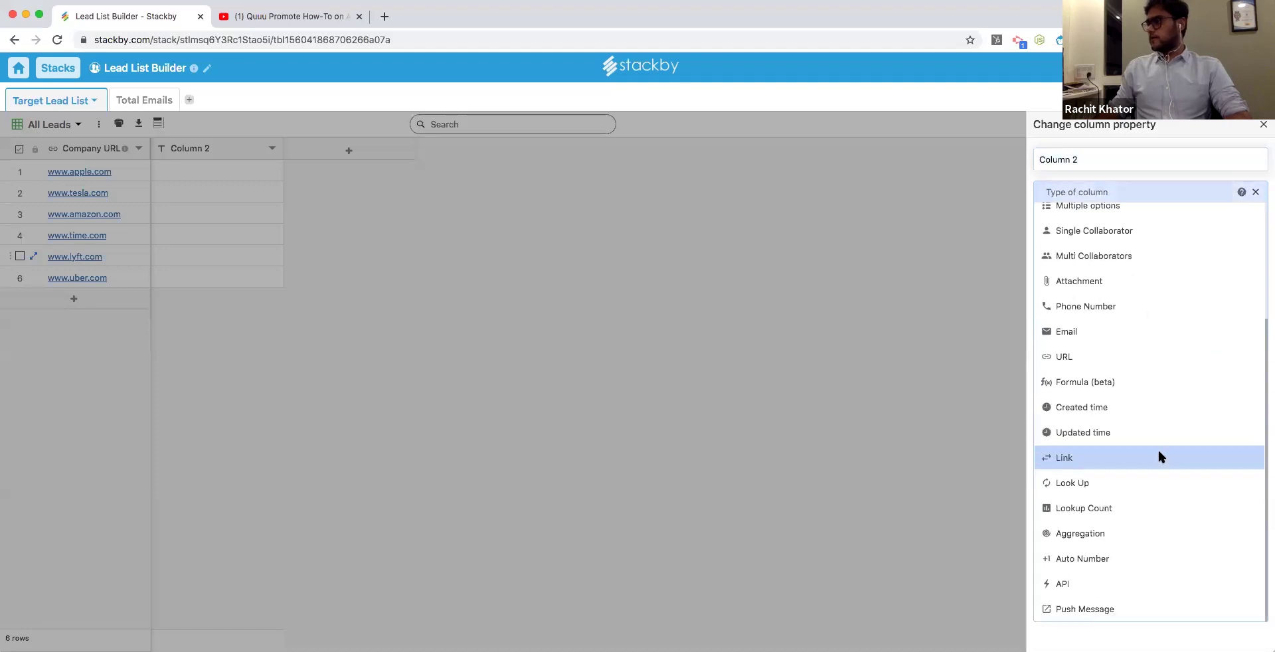
left_click(1128, 582)
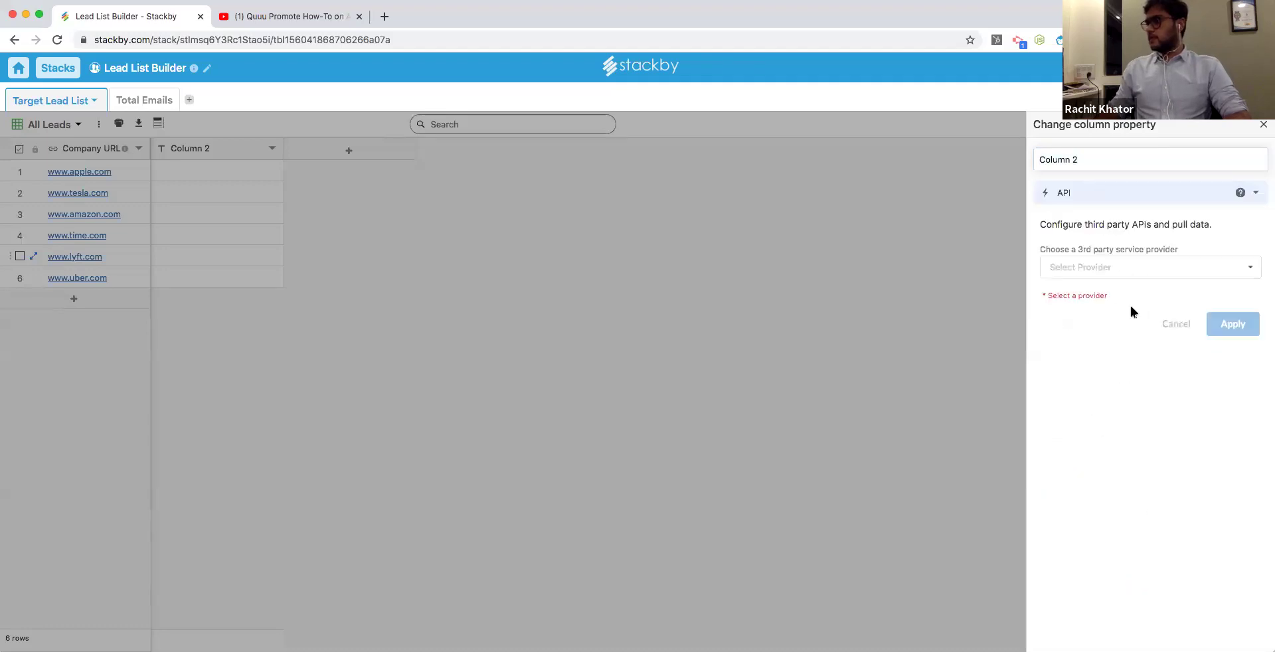
left_click(1116, 265)
left_click(1121, 362)
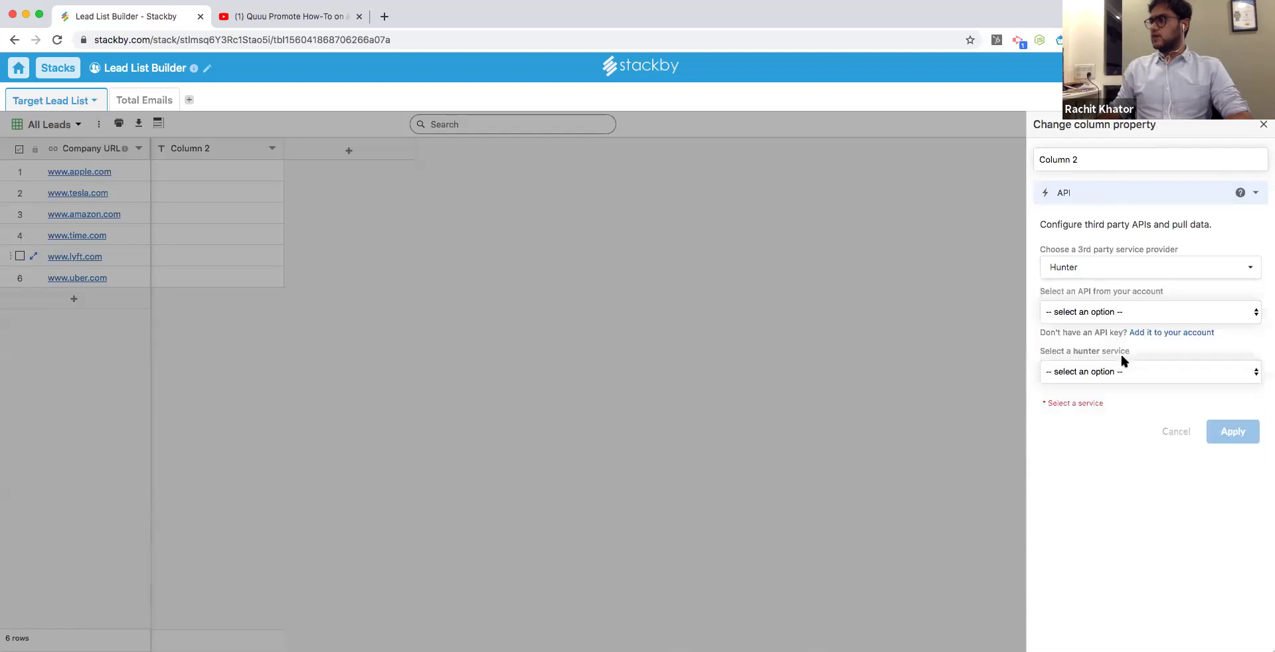
left_click(1115, 312)
left_click(1106, 326)
Set the service to Domain Search on Company URL, apply, and inspect apple.com's fetched data.
left_click(1110, 373)
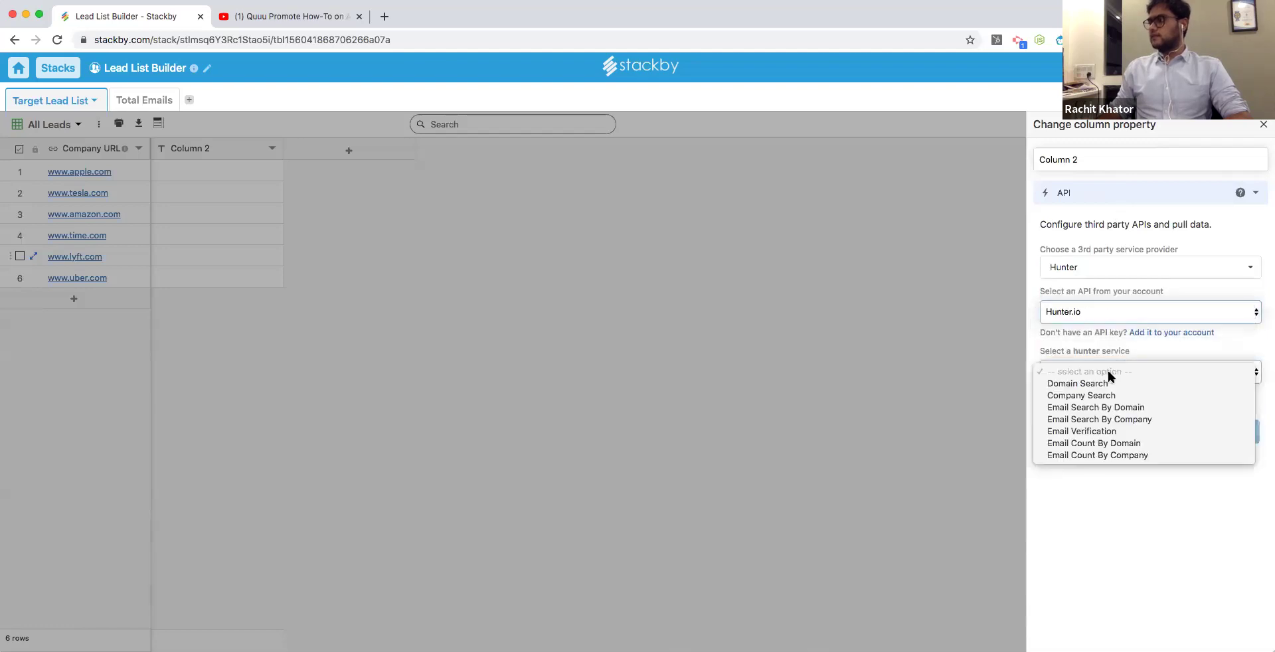
left_click(1134, 407)
left_click(1103, 424)
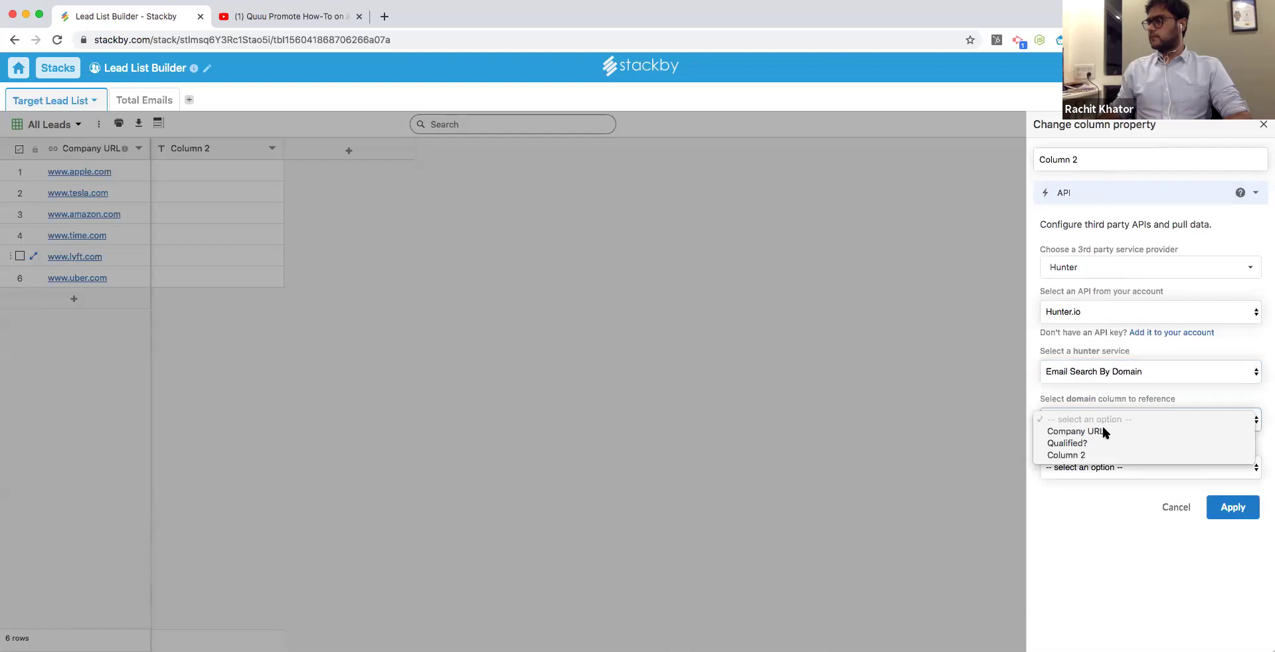
left_click(1104, 431)
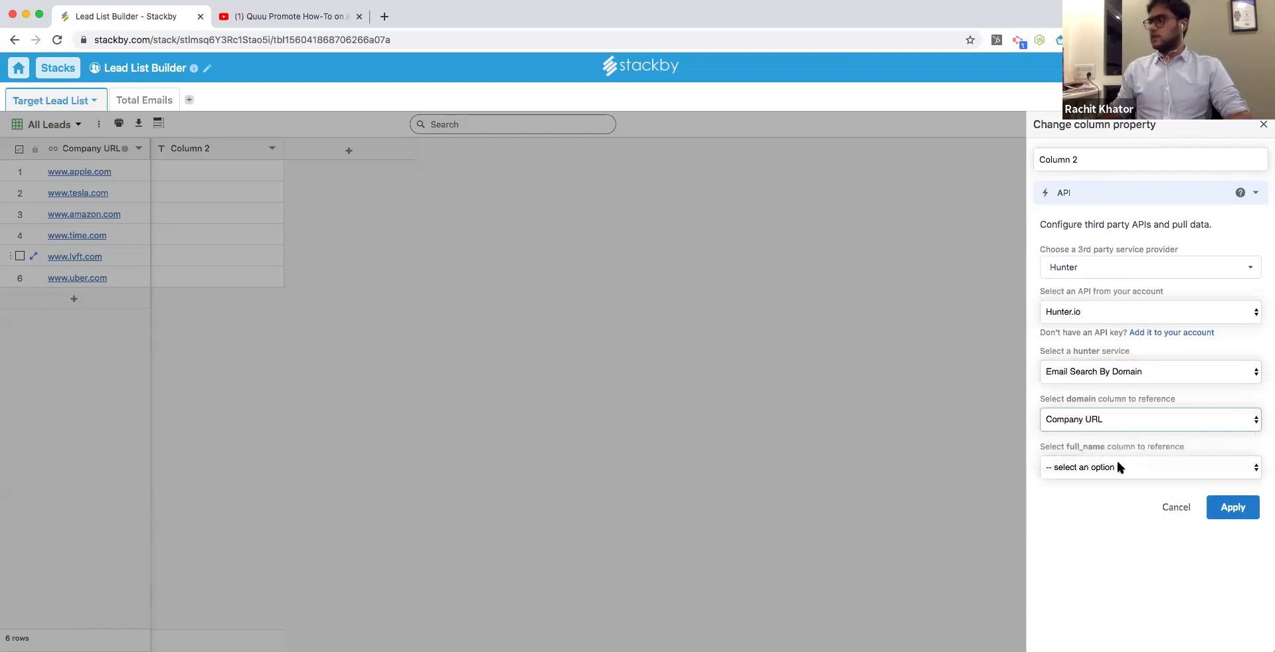
left_click(1114, 467)
left_click(1115, 467)
left_click(1116, 371)
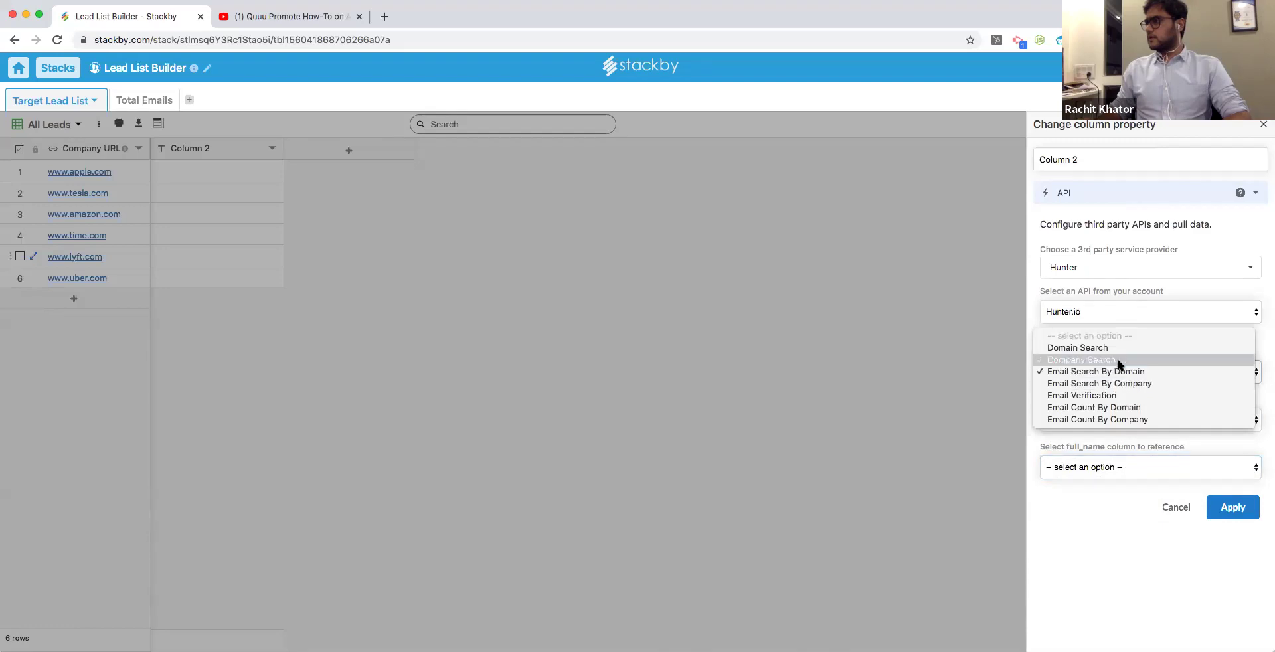
left_click(1118, 348)
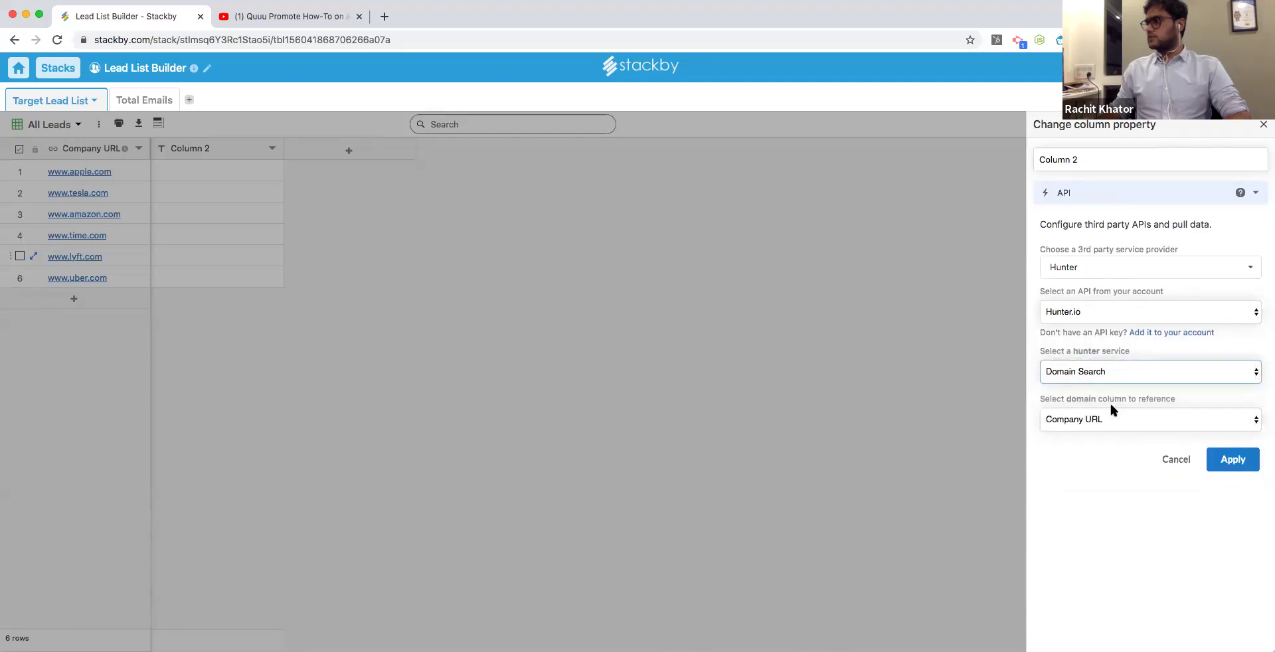
left_click(1233, 459)
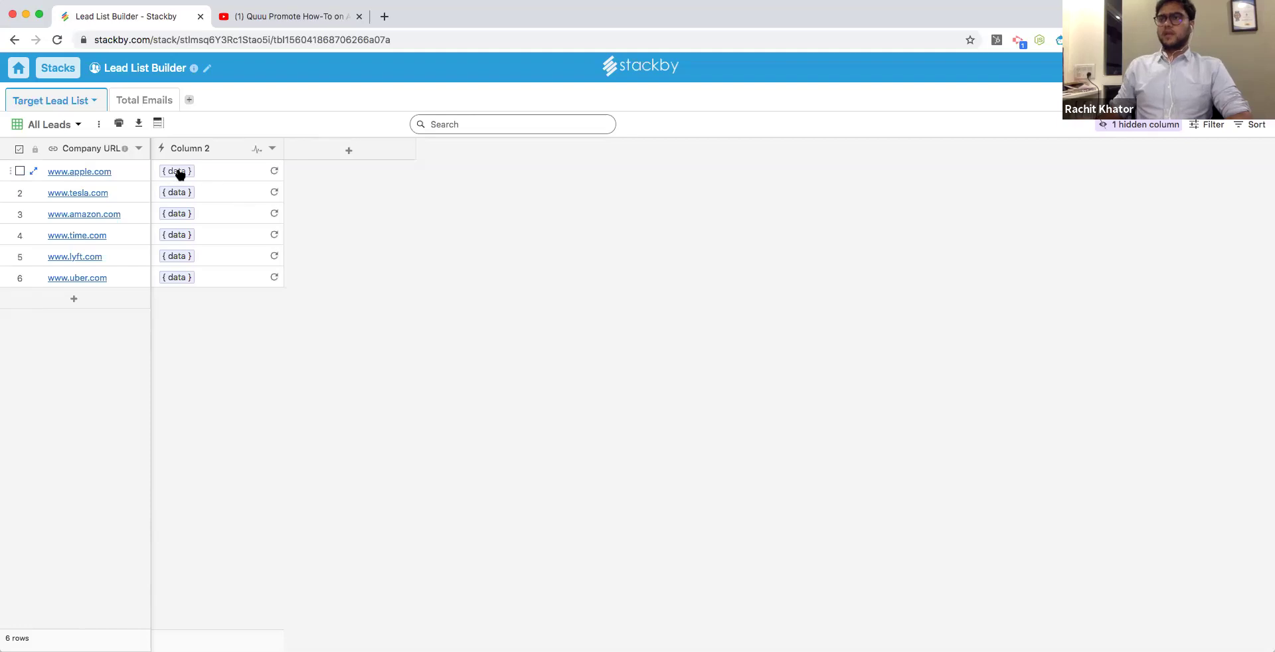
left_click(175, 172)
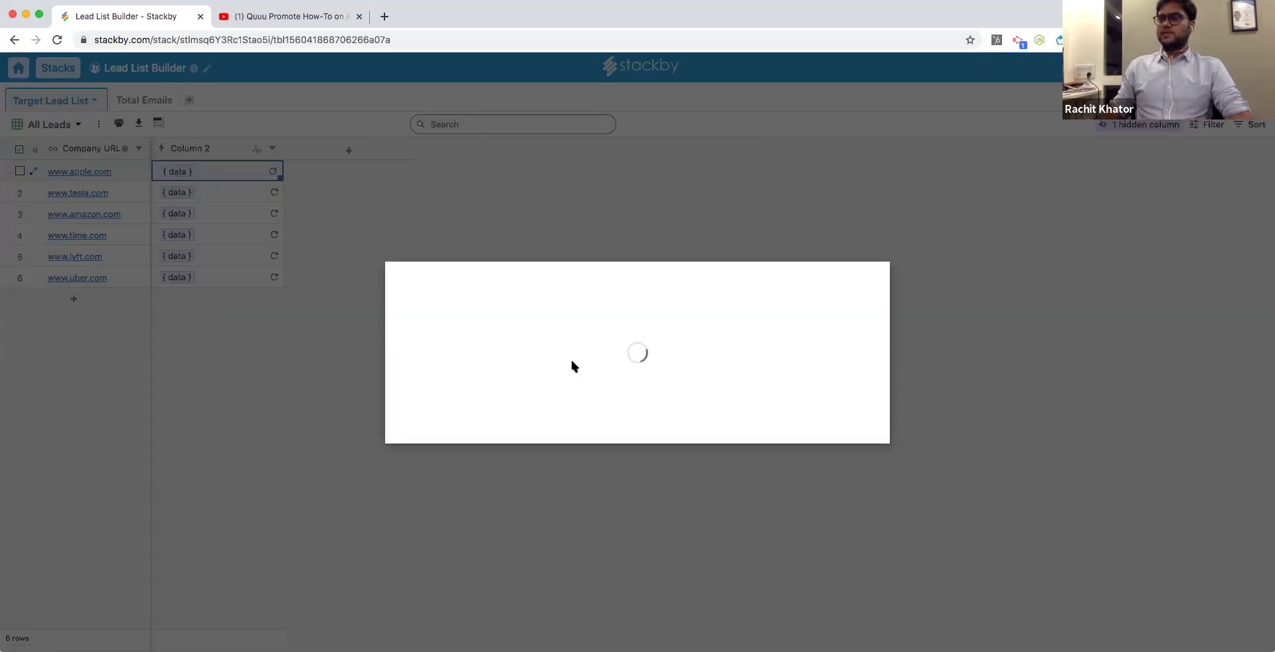
Tick four email 'value' fields in the Data Explorer and create four columns from them.
scroll(583, 360, "down", 1)
scroll(589, 353, "up", 1)
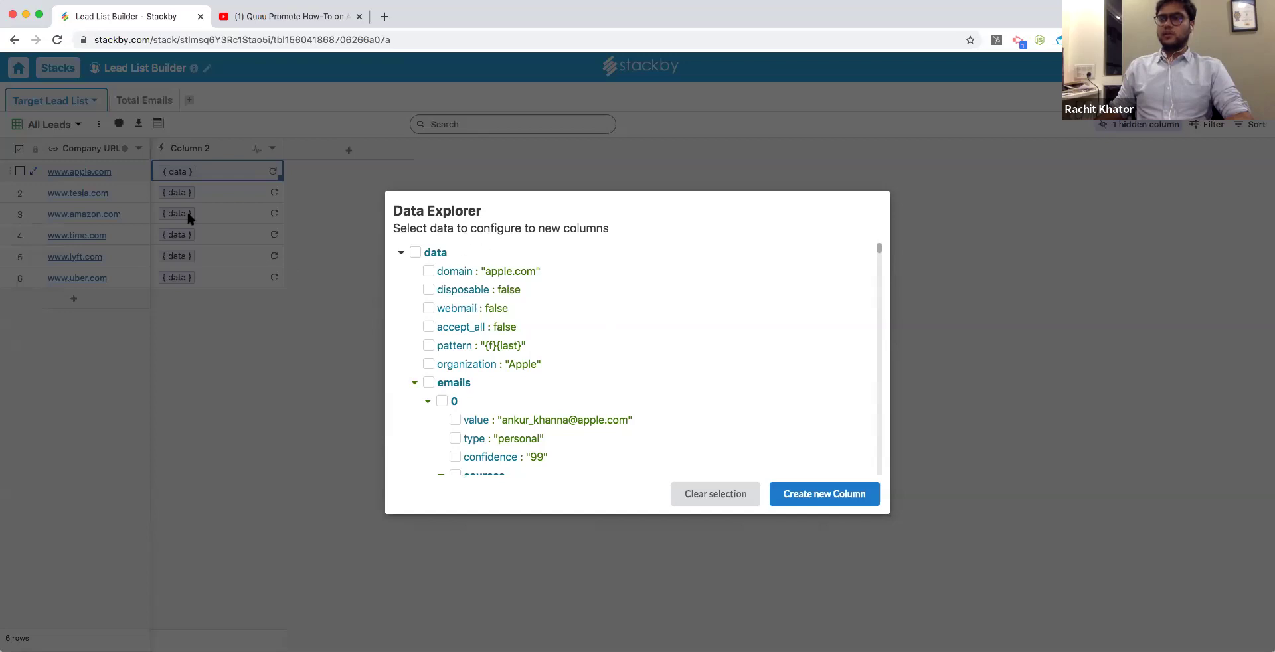
scroll(491, 373, "down", 2)
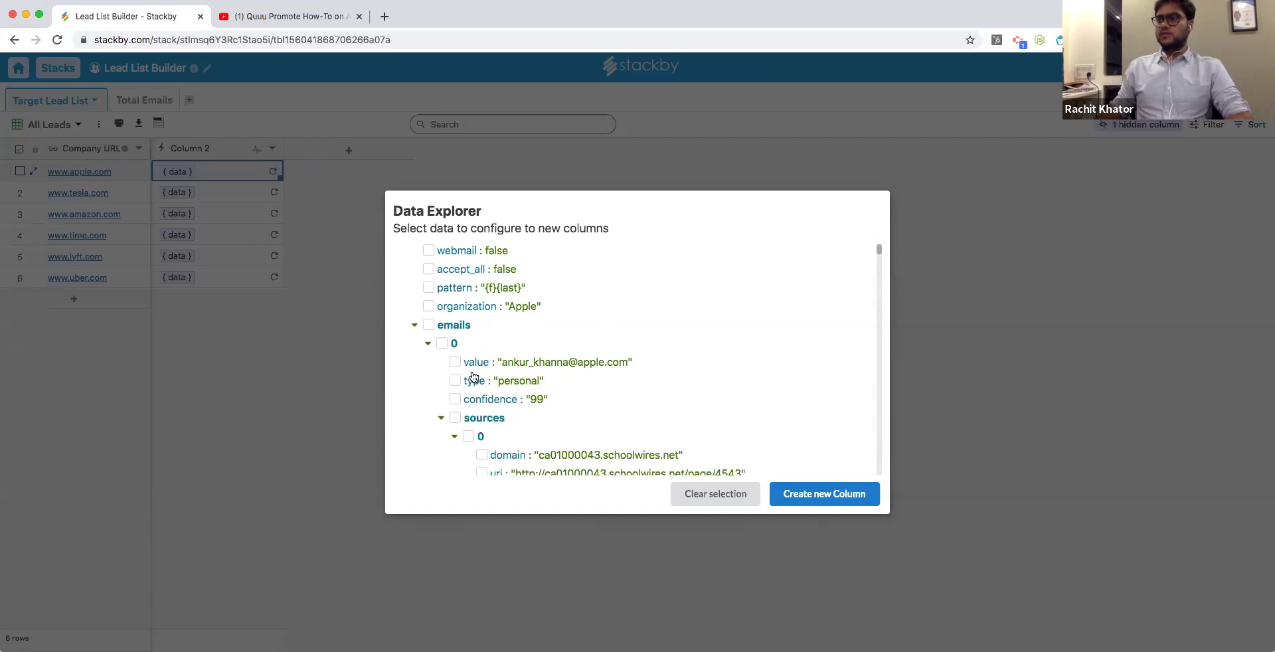
scroll(599, 385, "down", 15)
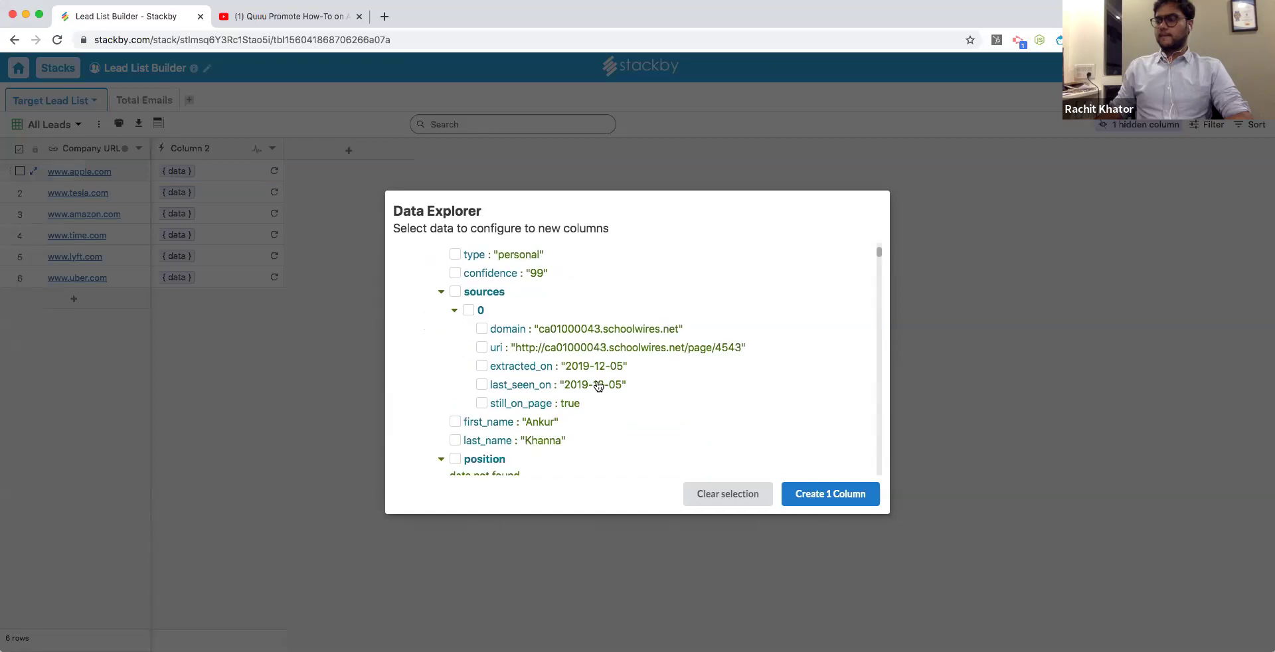
left_click(465, 353)
scroll(578, 369, "down", 3)
scroll(578, 368, "down", 10)
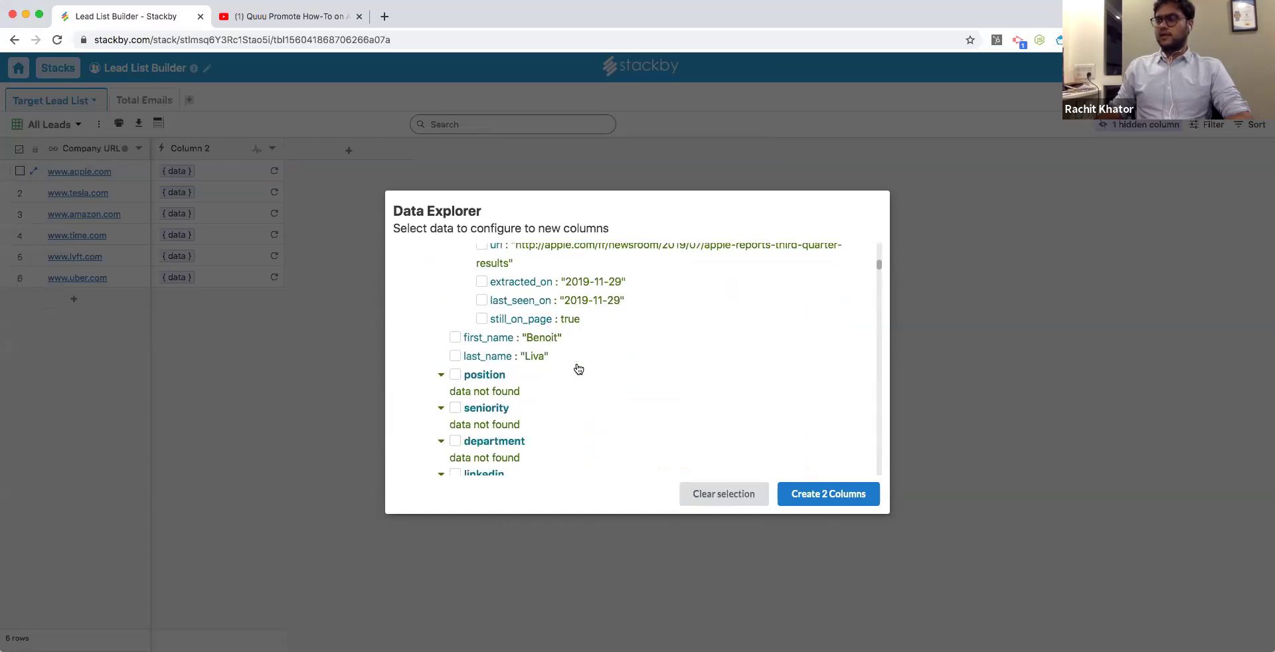
scroll(531, 355, "up", 3)
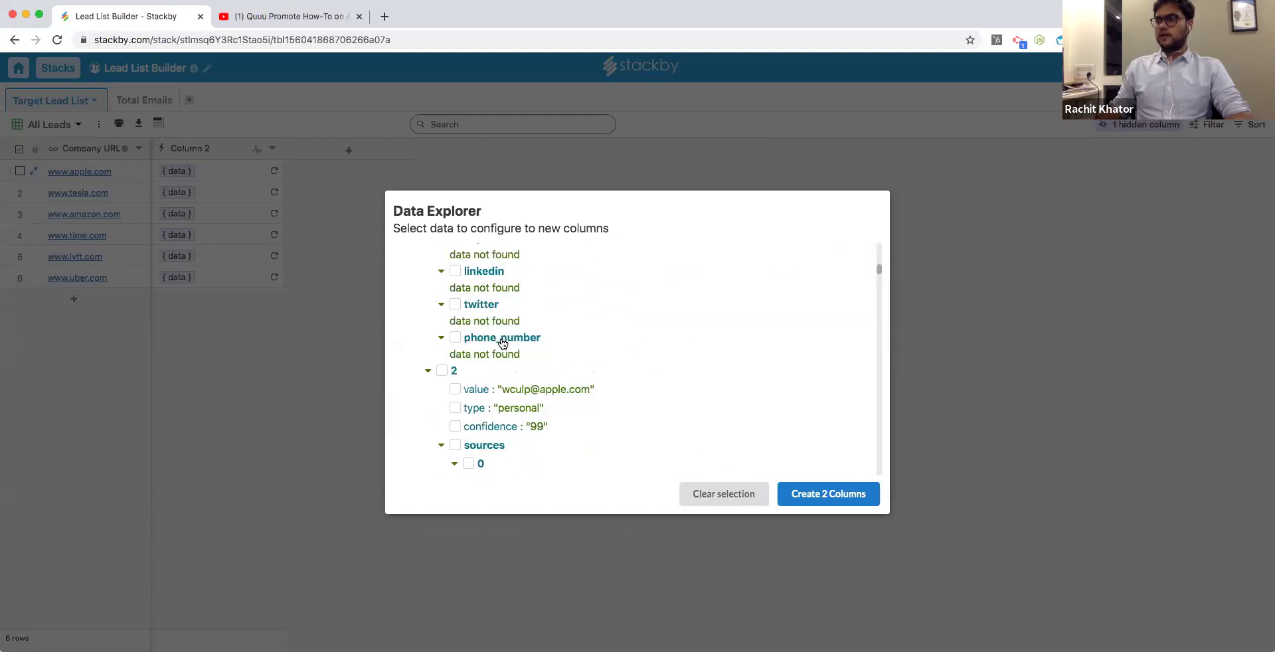
left_click(501, 391)
scroll(607, 380, "down", 6)
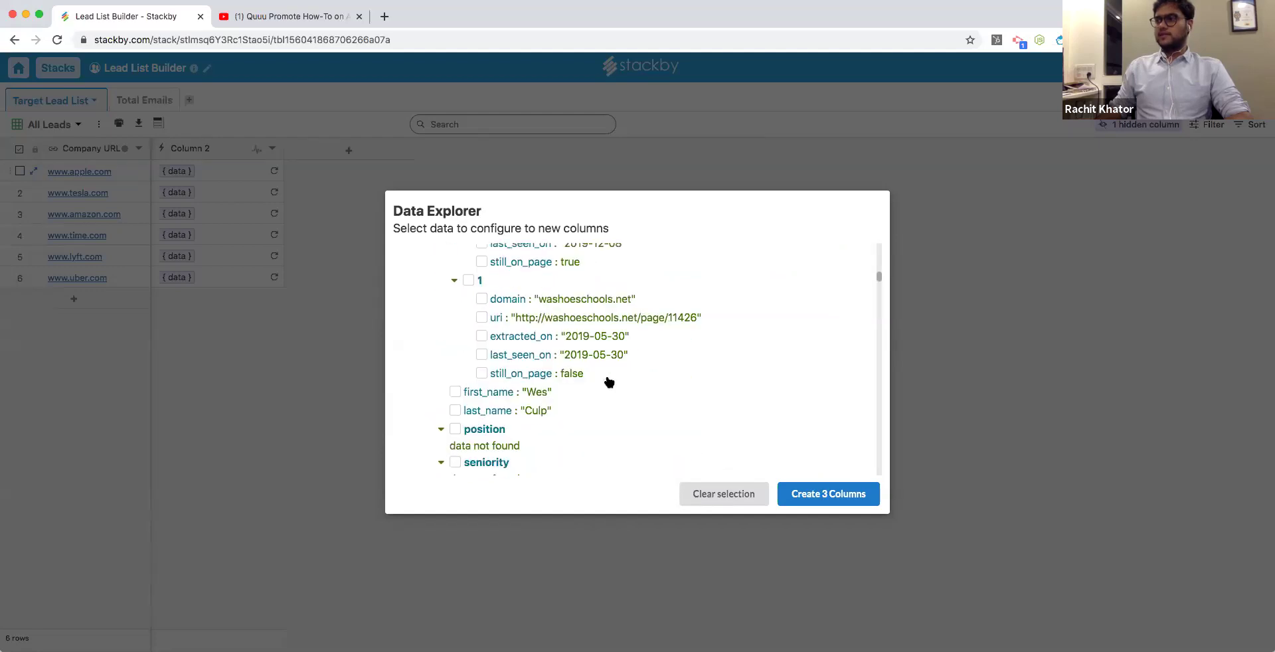
scroll(609, 381, "down", 3)
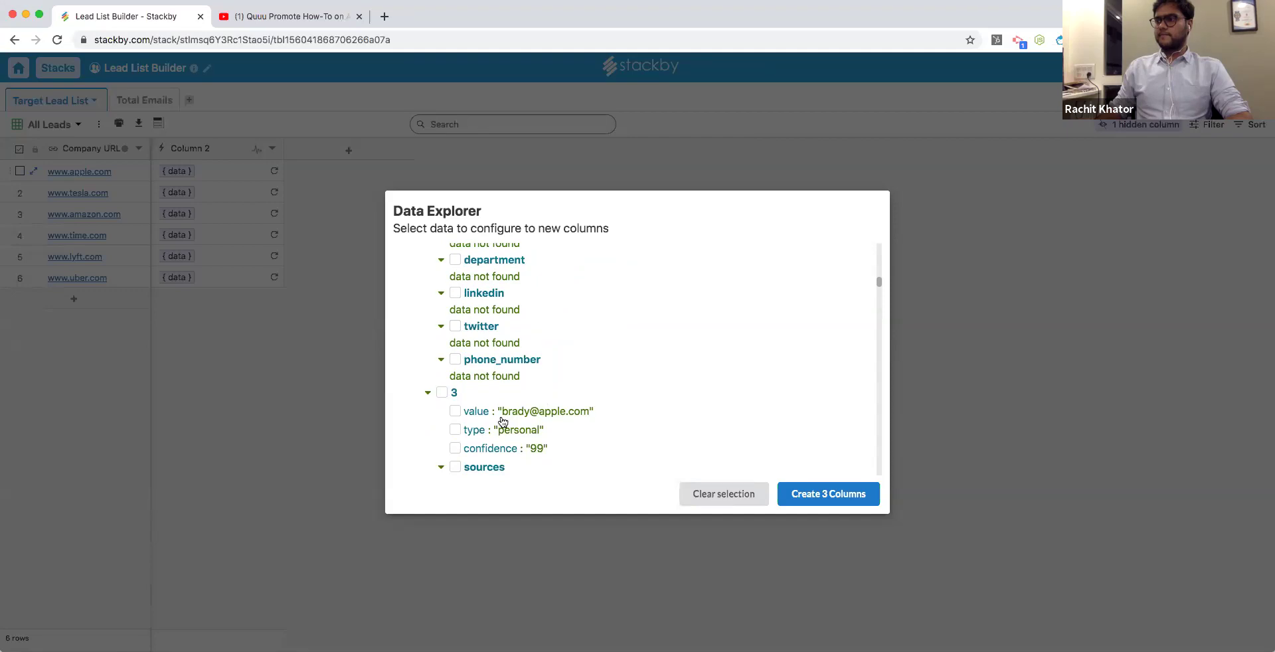
left_click(455, 411)
scroll(824, 425, "down", 1)
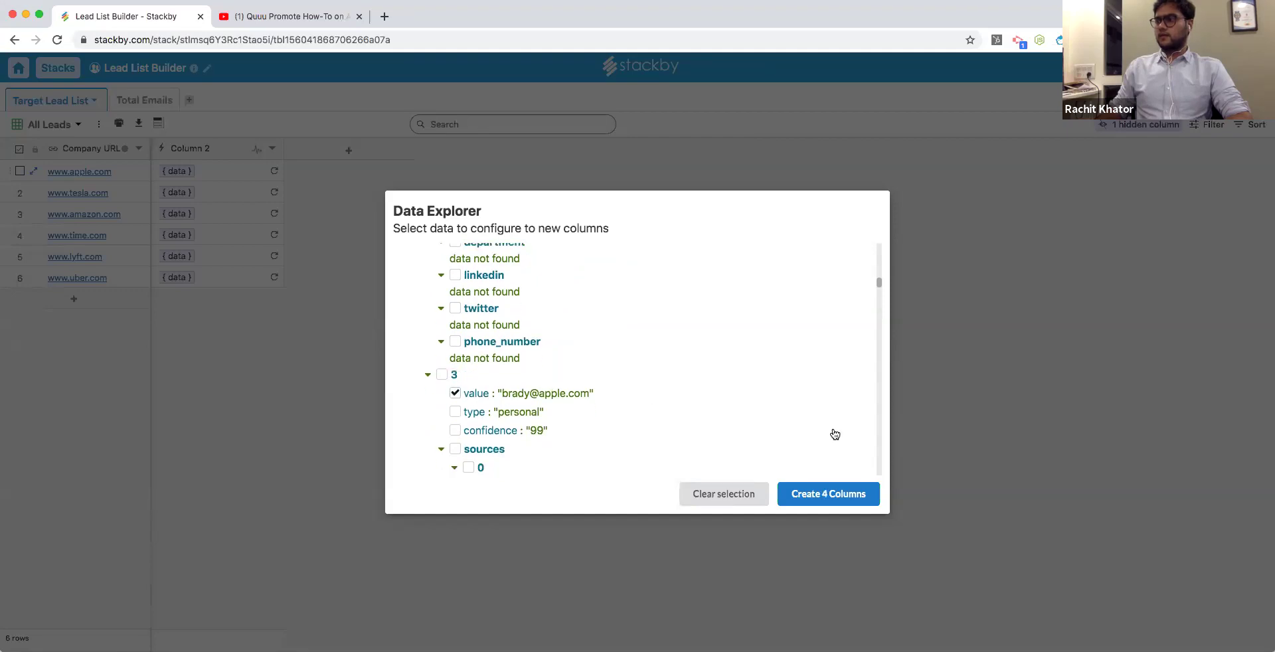
left_click(842, 494)
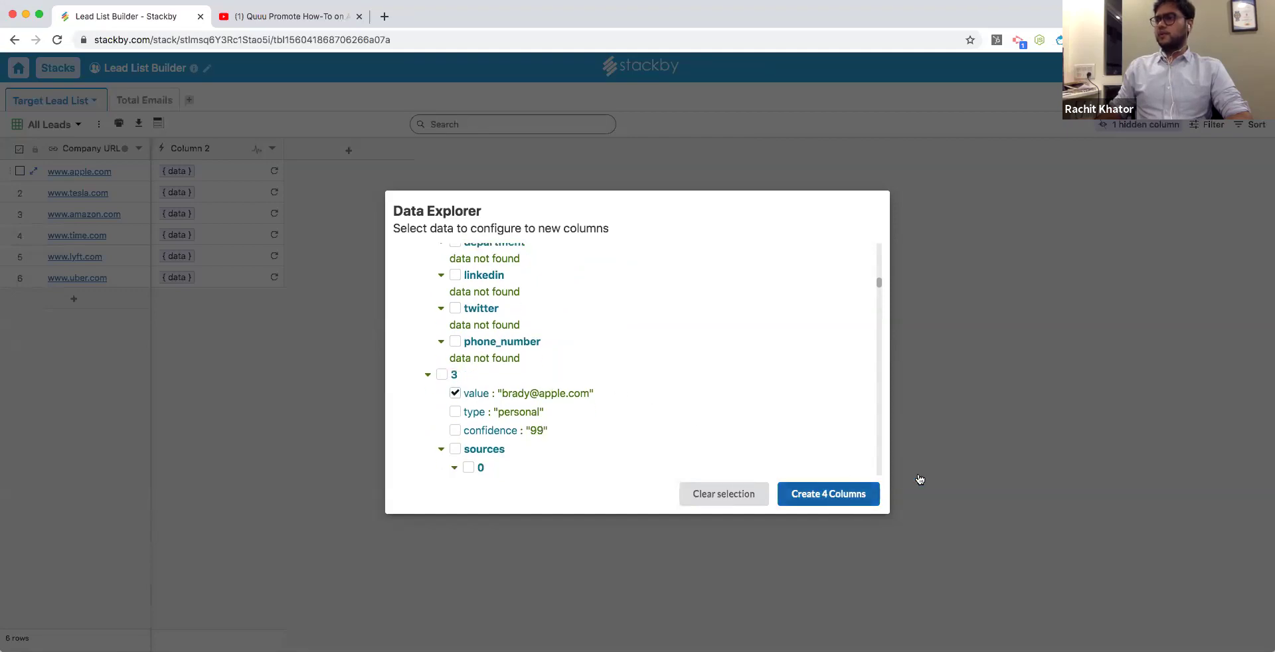
left_click(1047, 457)
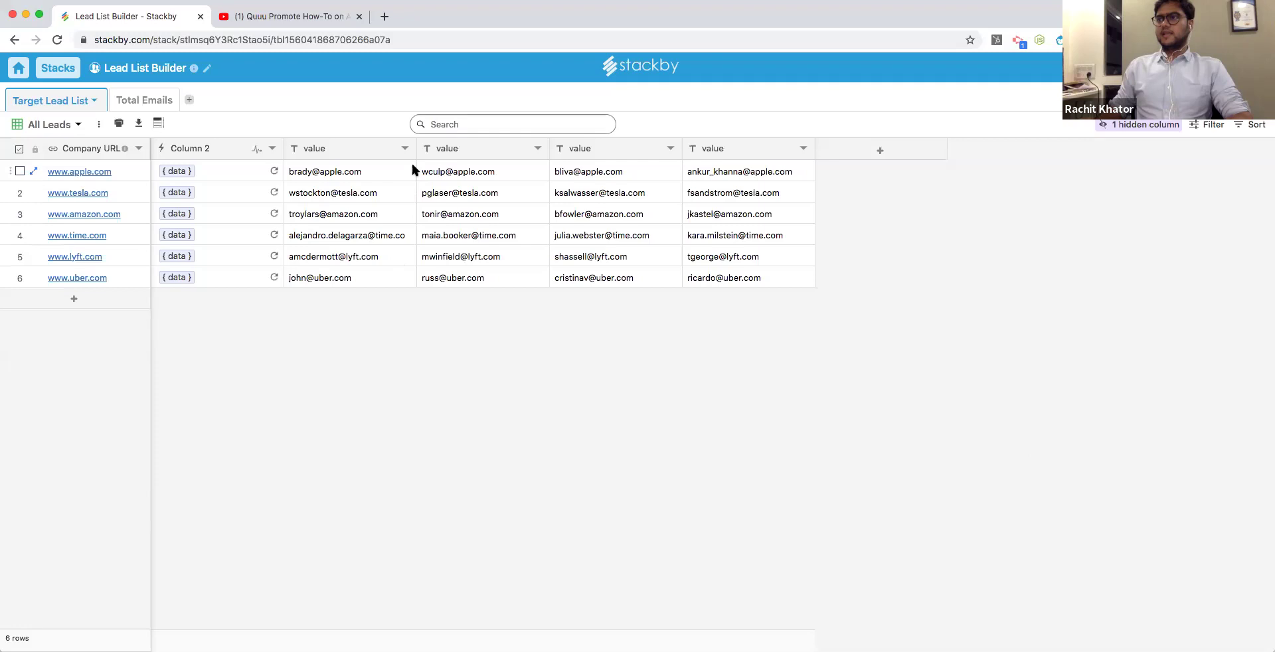
Resize the first columns and change the first value column's type from Short Text to Email.
left_click_drag(413, 146, 432, 146)
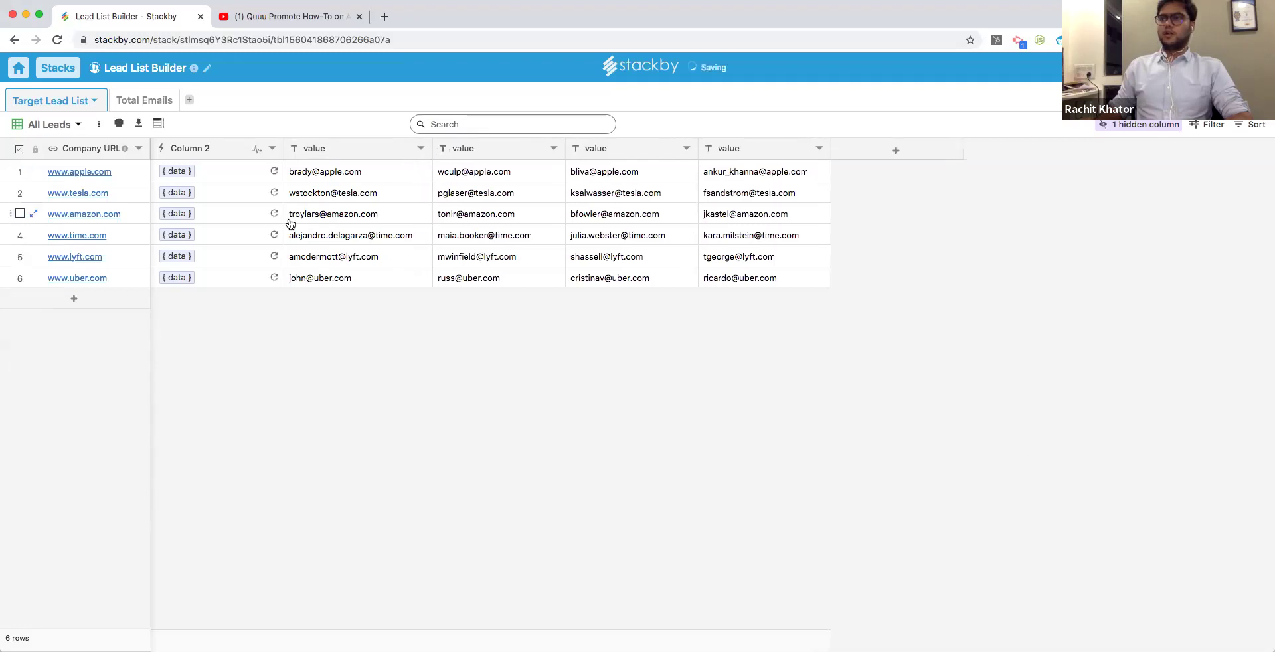
left_click_drag(283, 148, 249, 150)
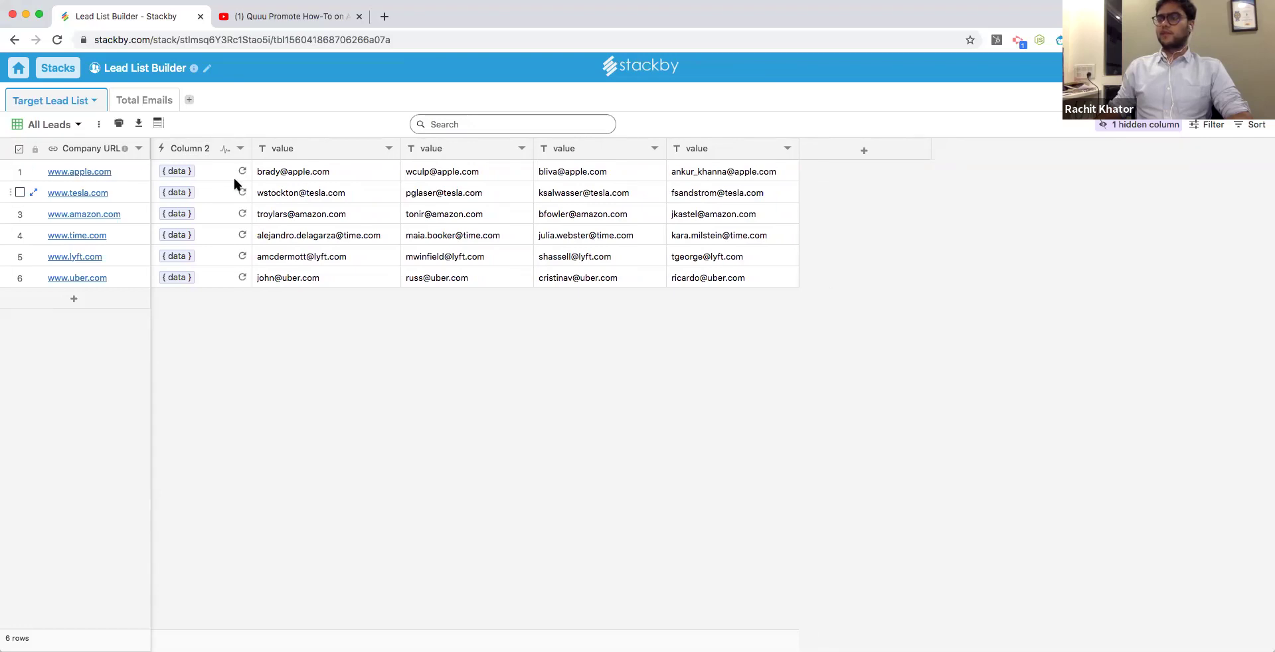
double_click(282, 148)
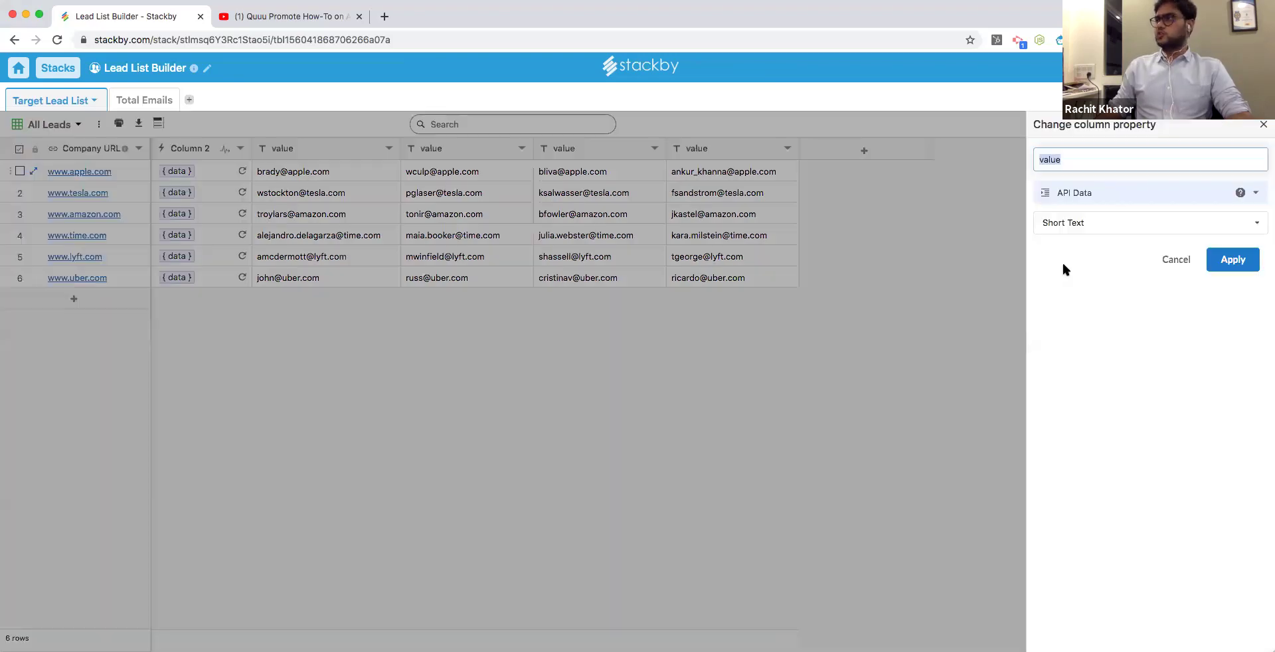
left_click(1091, 228)
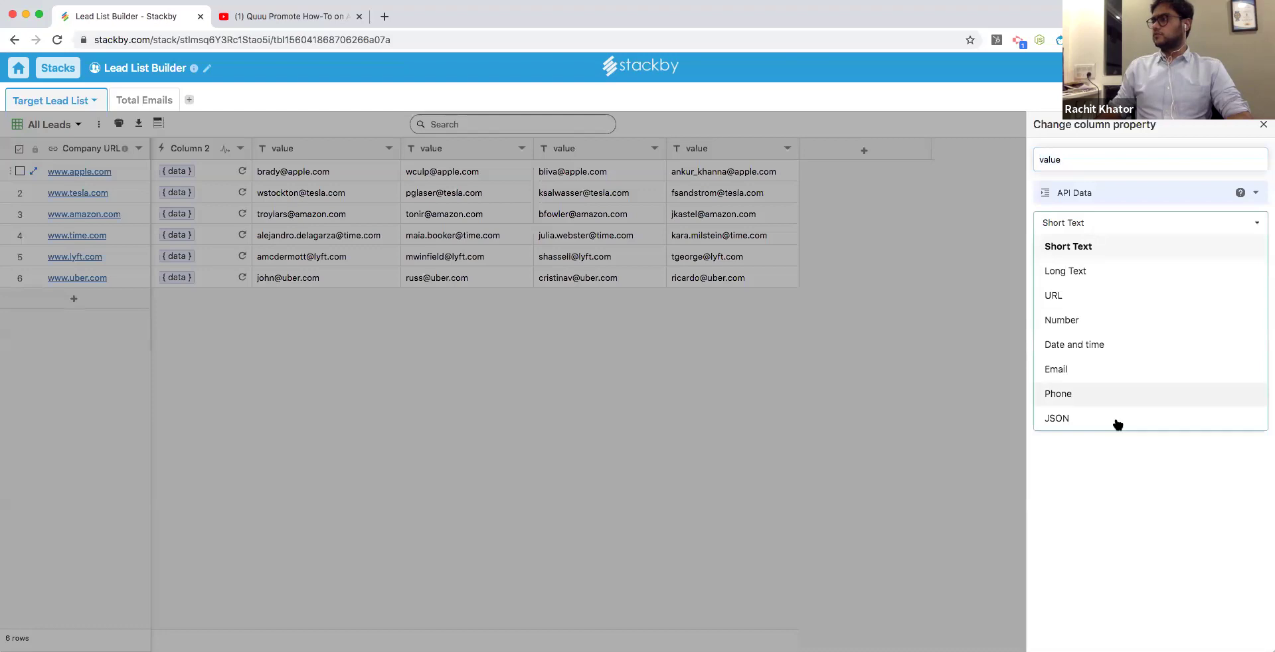
left_click(1081, 294)
left_click(1091, 230)
left_click(1079, 369)
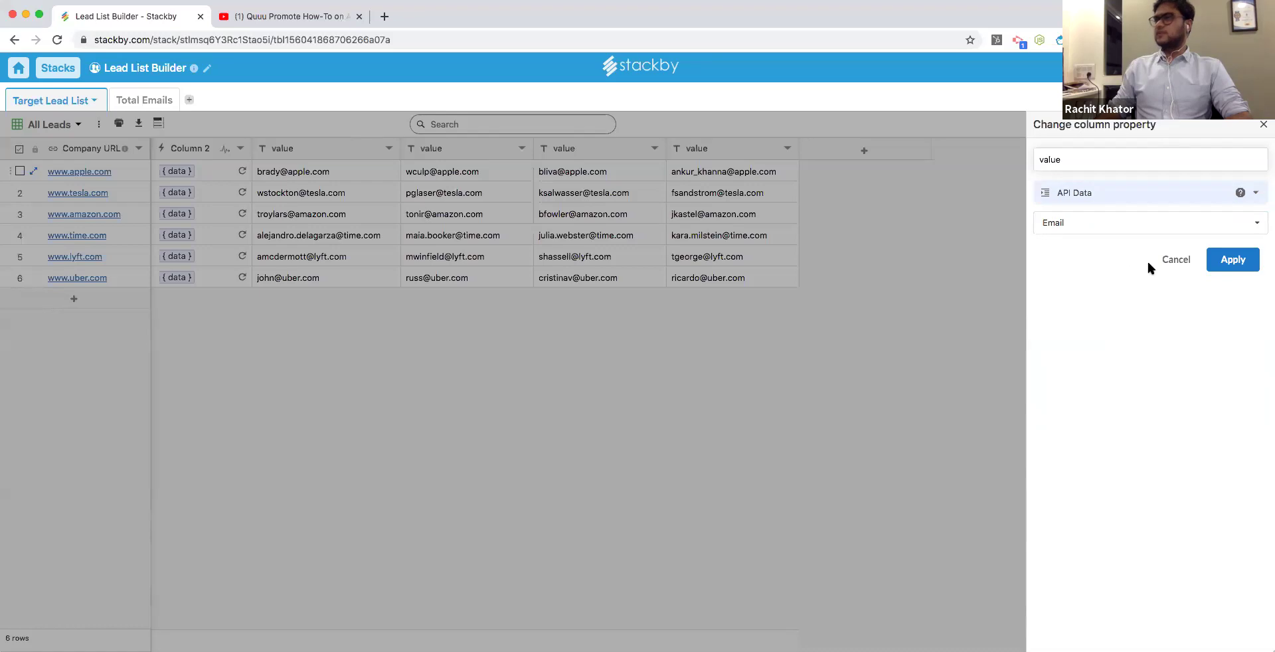
left_click(1232, 259)
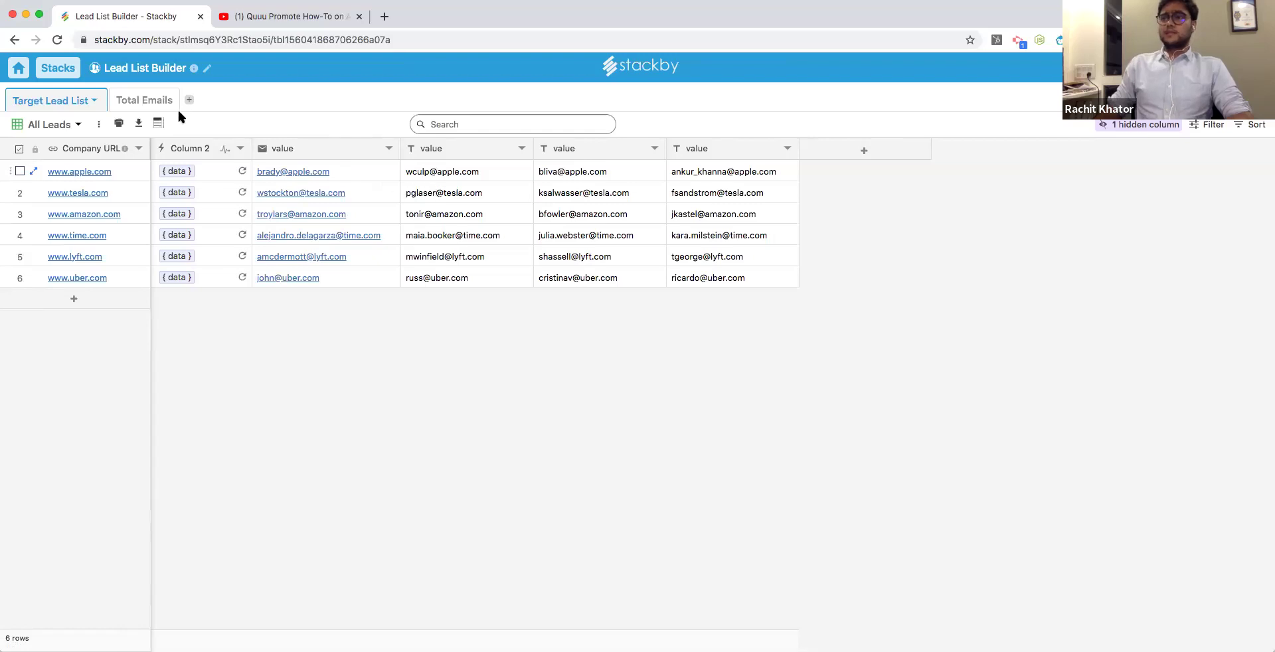
left_click(154, 107)
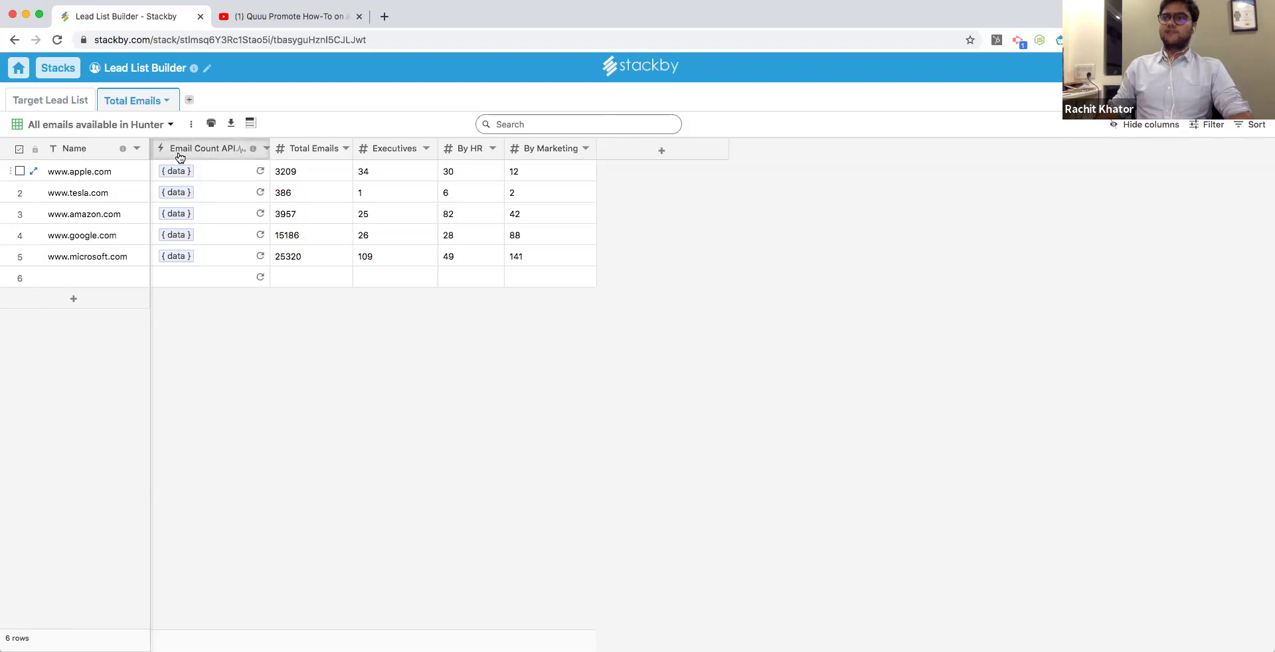
left_click(119, 276)
type("www.hubsp")
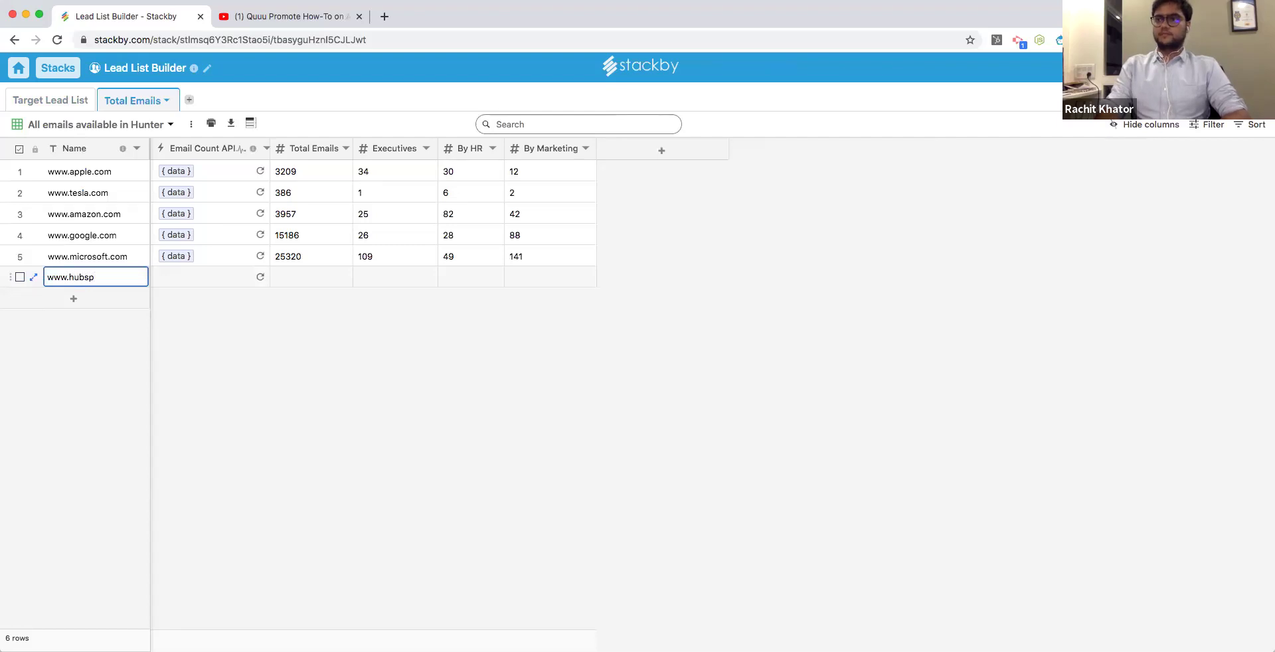
type("ot.com")
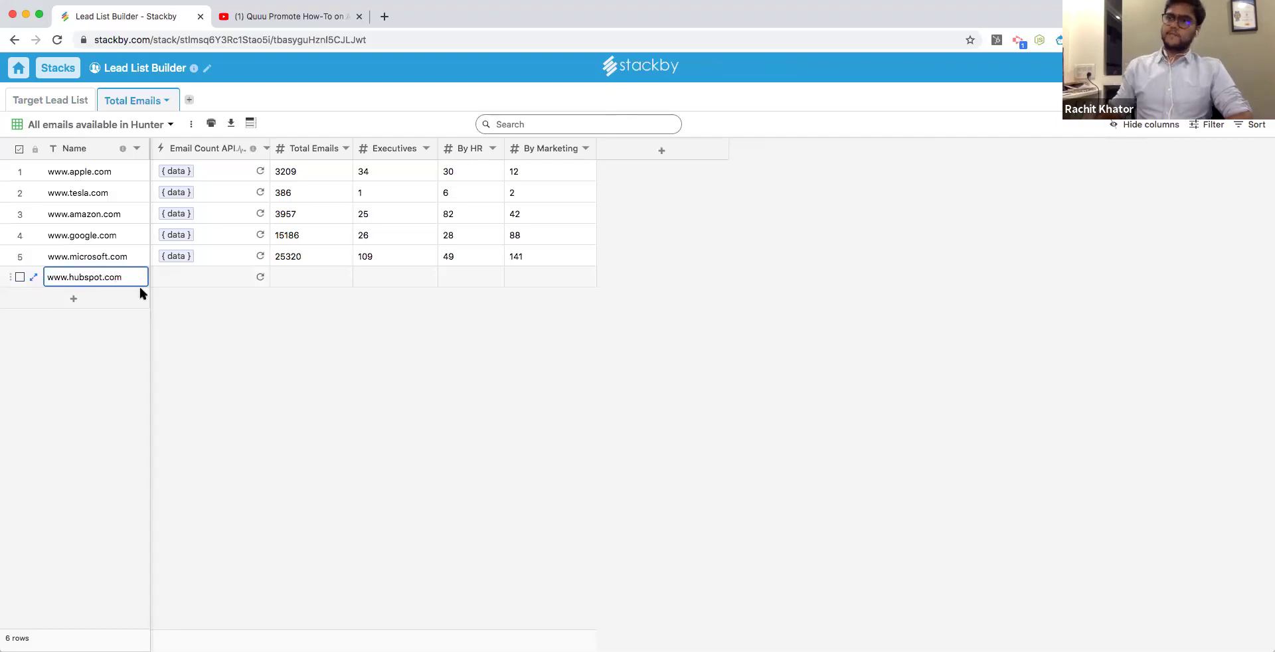
left_click(220, 277)
left_click(260, 278)
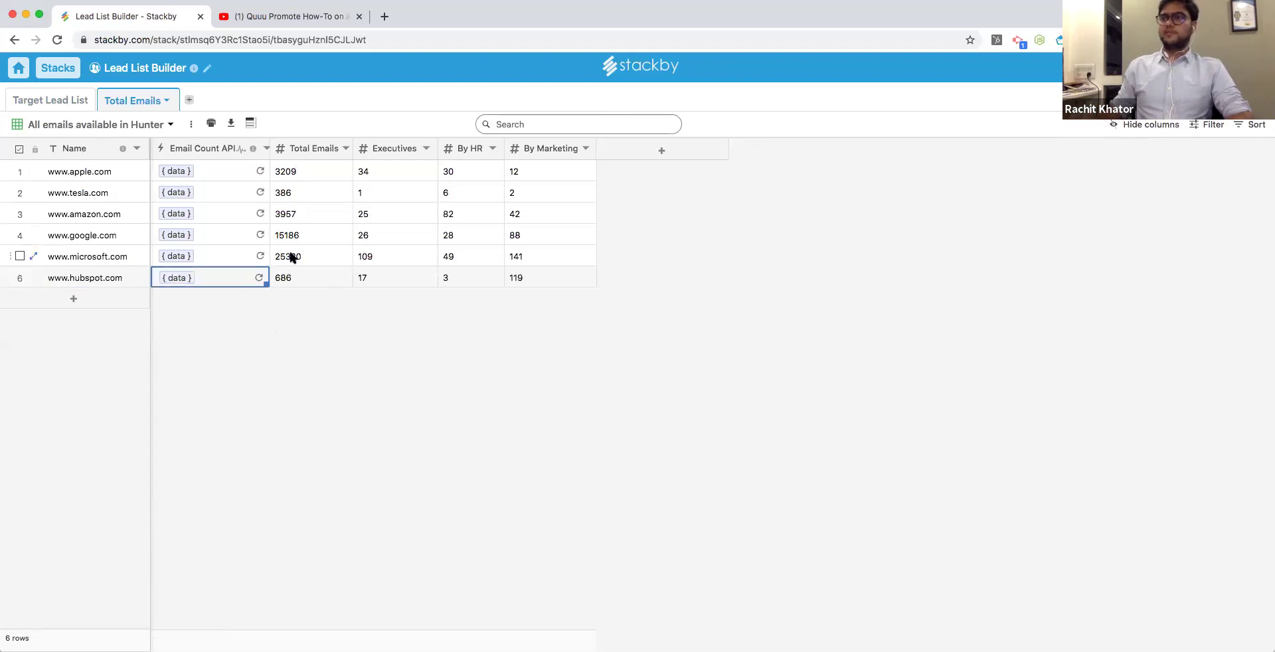
Check hubspot.com's counts: 686 total emails, 17 executives, HR, and 119 marketing.
left_click(293, 276)
left_click(376, 274)
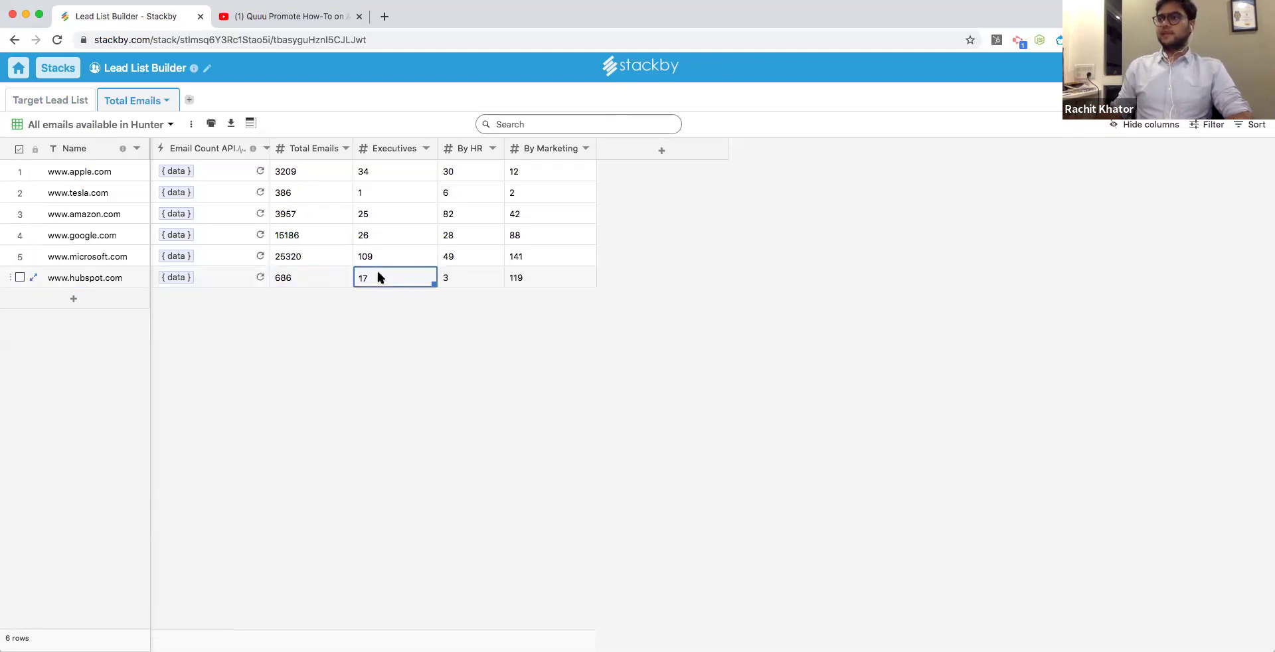
left_click(472, 276)
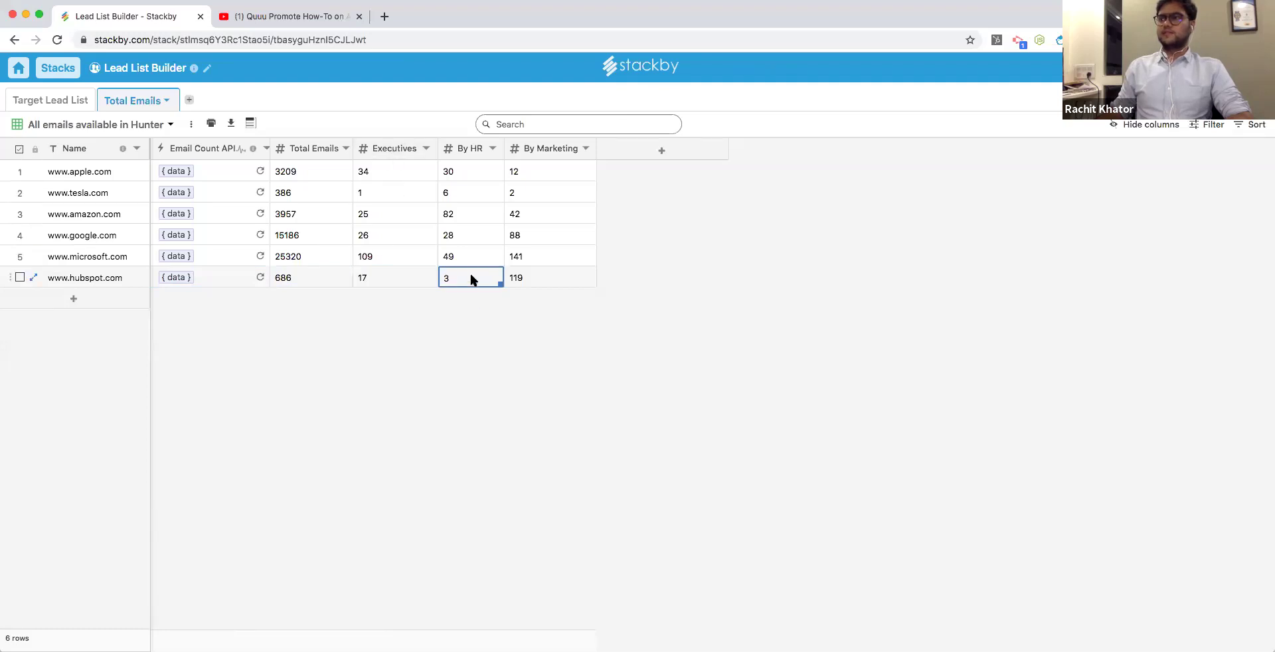
left_click(526, 273)
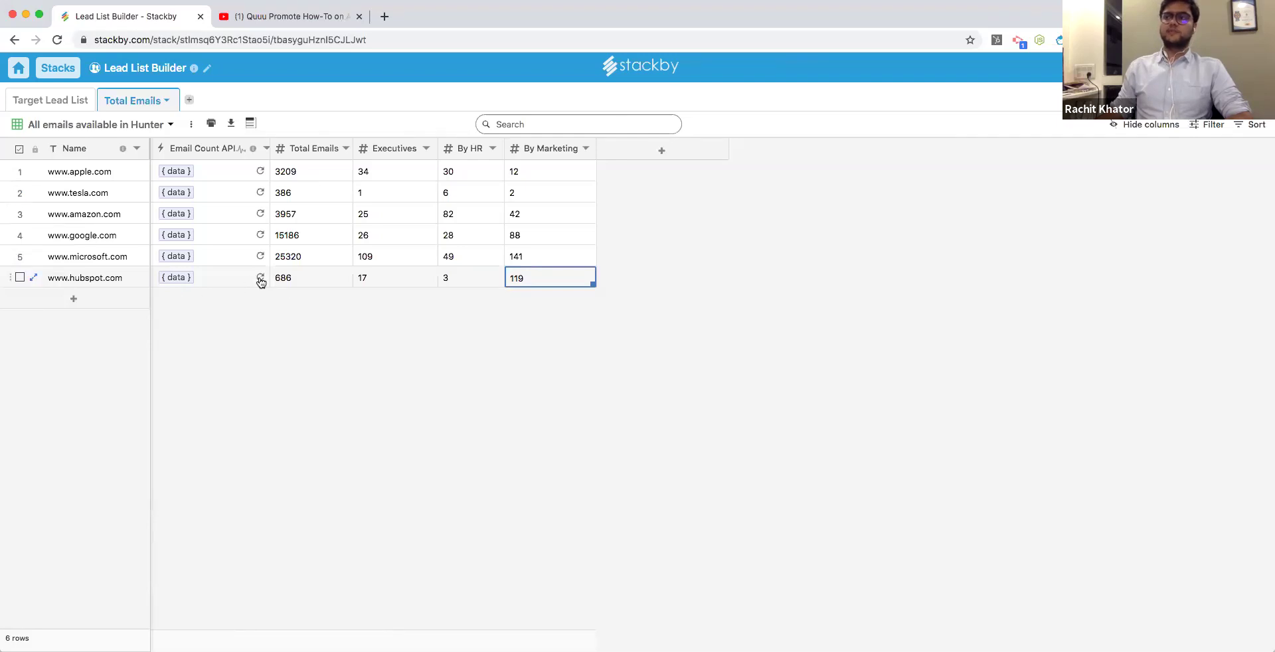
left_click(58, 68)
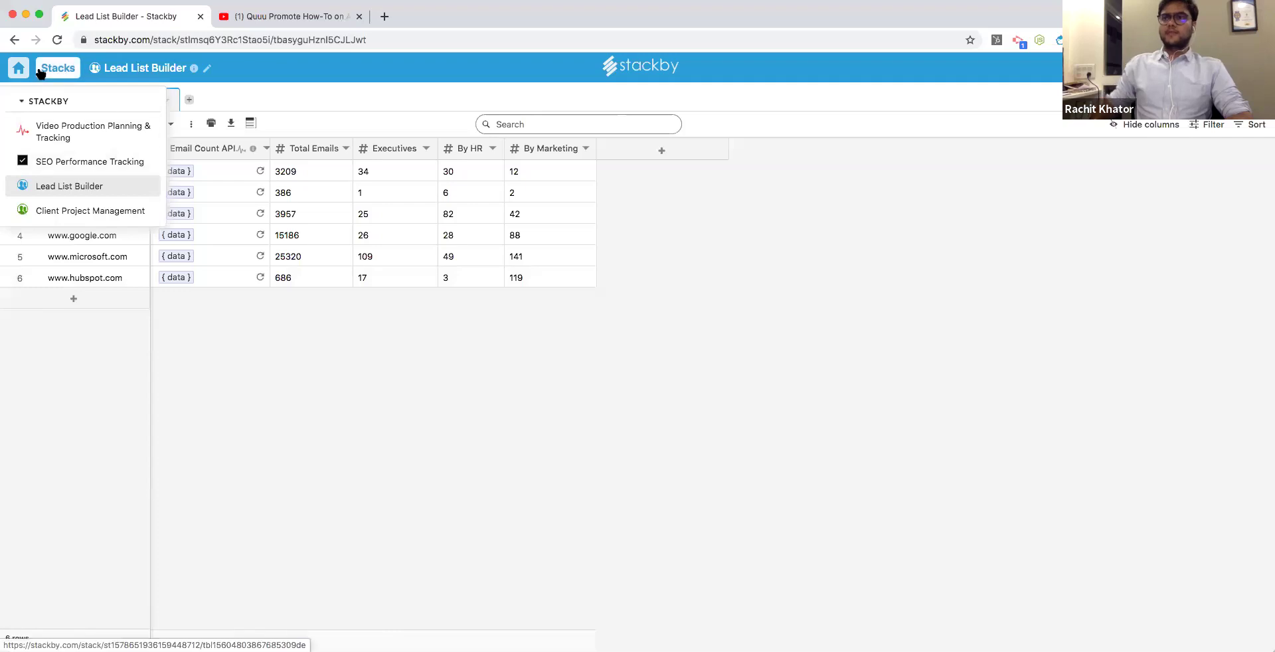
Open the Video Production Planning & Tracking stack and add an API column to Videos.
left_click(26, 131)
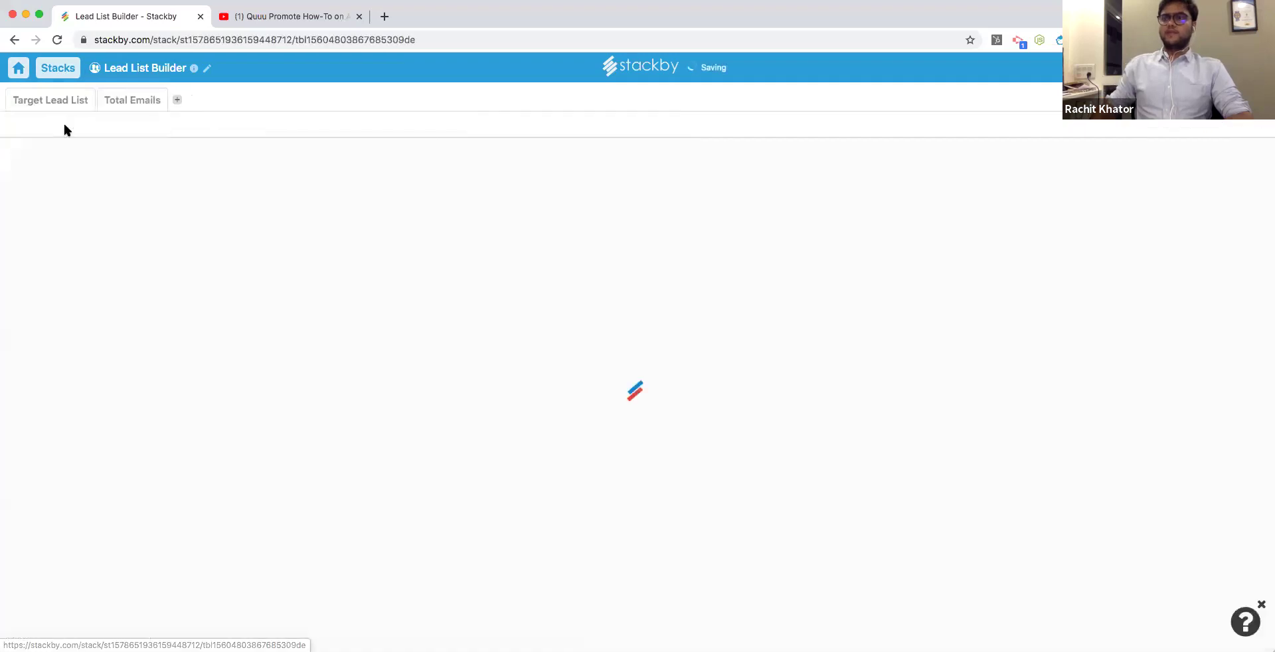
left_click(20, 71)
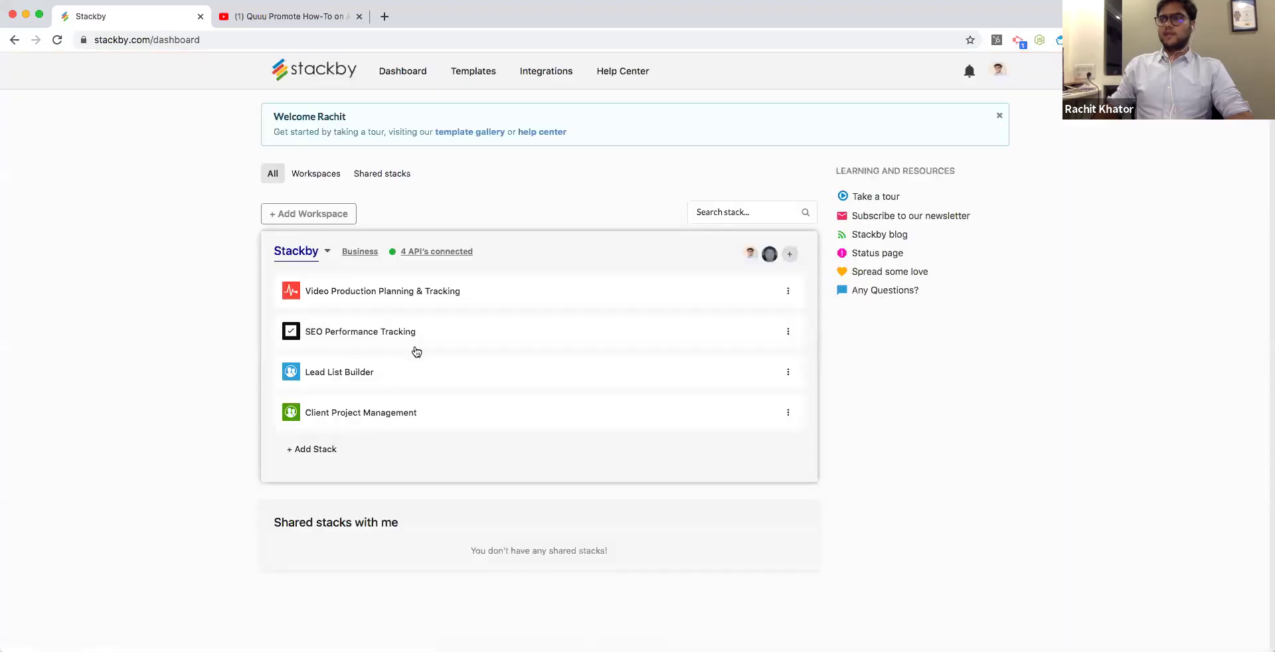
left_click(430, 299)
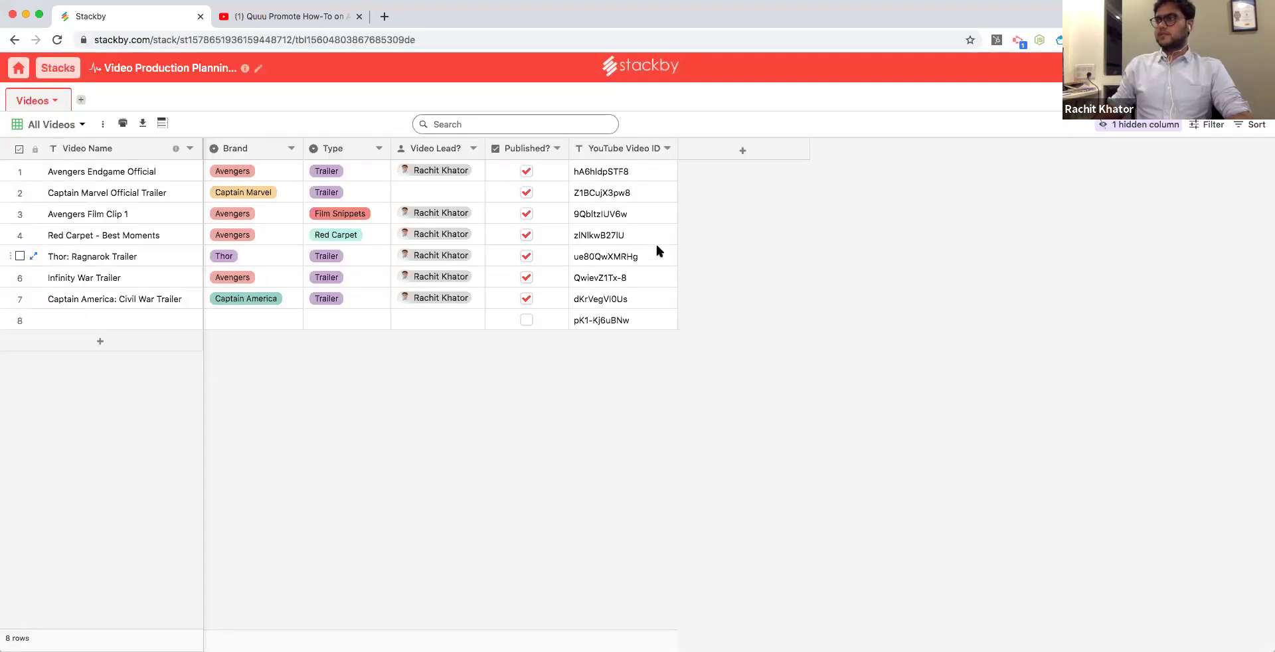
left_click(744, 151)
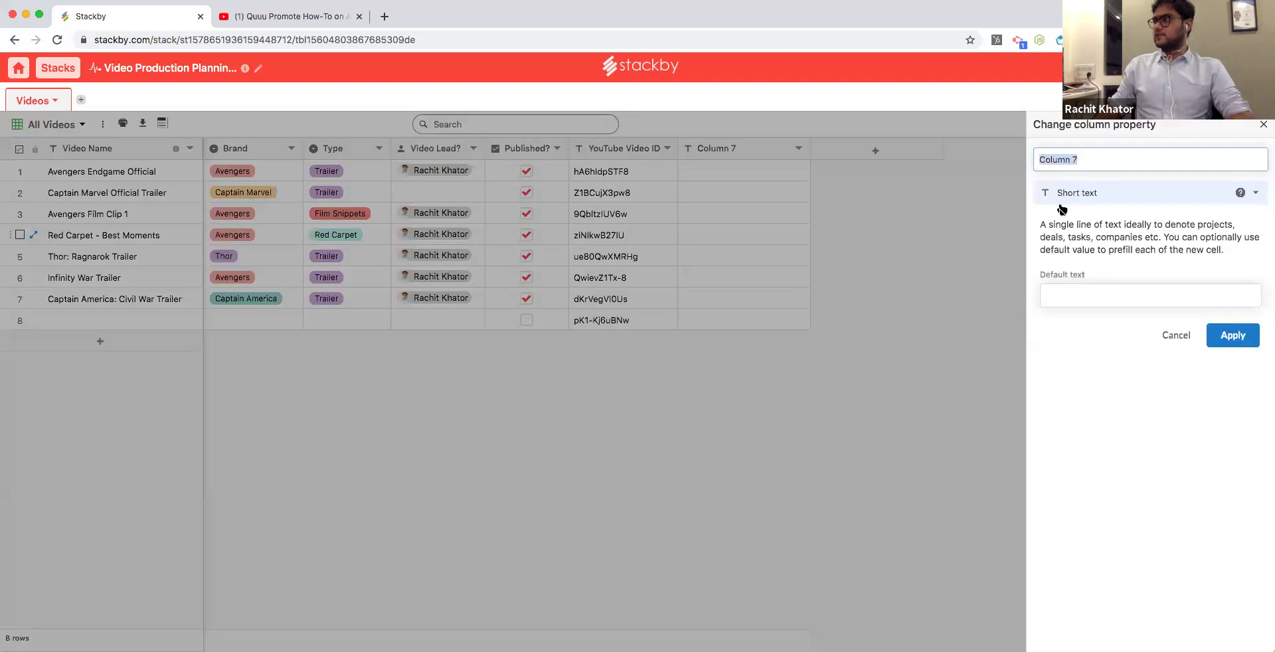
left_click(1100, 194)
scroll(1141, 518, "down", 5)
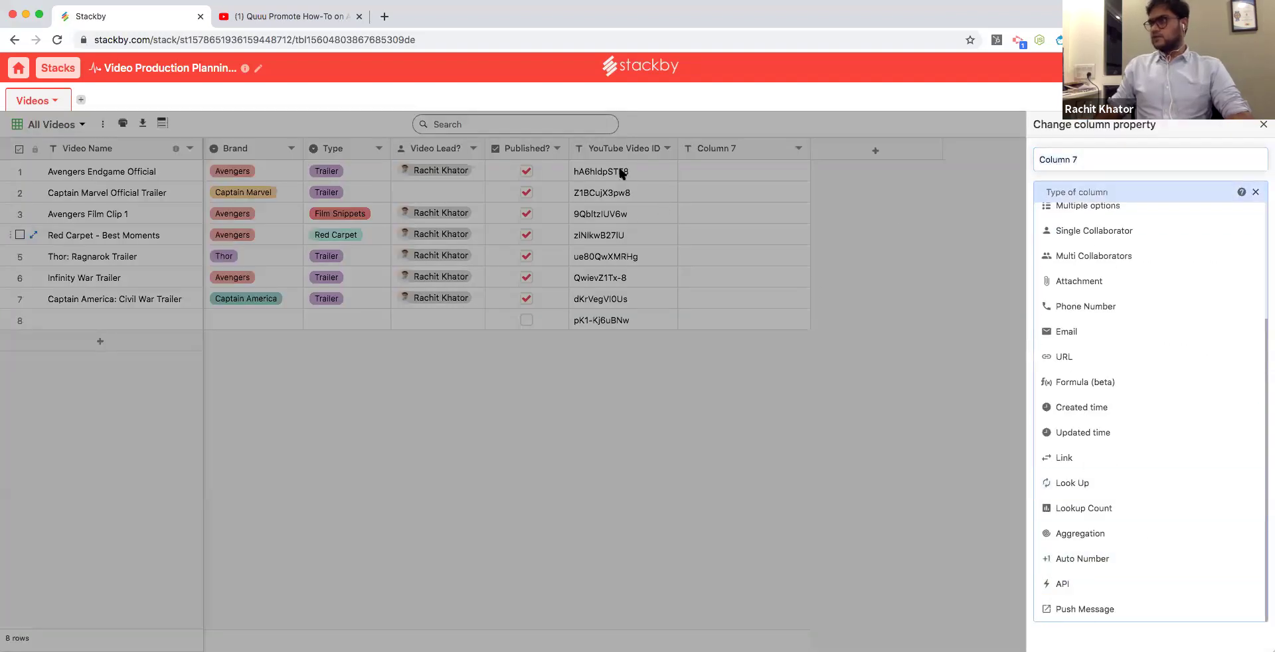
left_click(1103, 583)
Configure the column as Youtube Video Details on YouTube Video ID and apply.
left_click(1105, 268)
scroll(1113, 346, "down", 3)
left_click(1097, 317)
left_click(1103, 314)
left_click(1102, 324)
left_click(1107, 372)
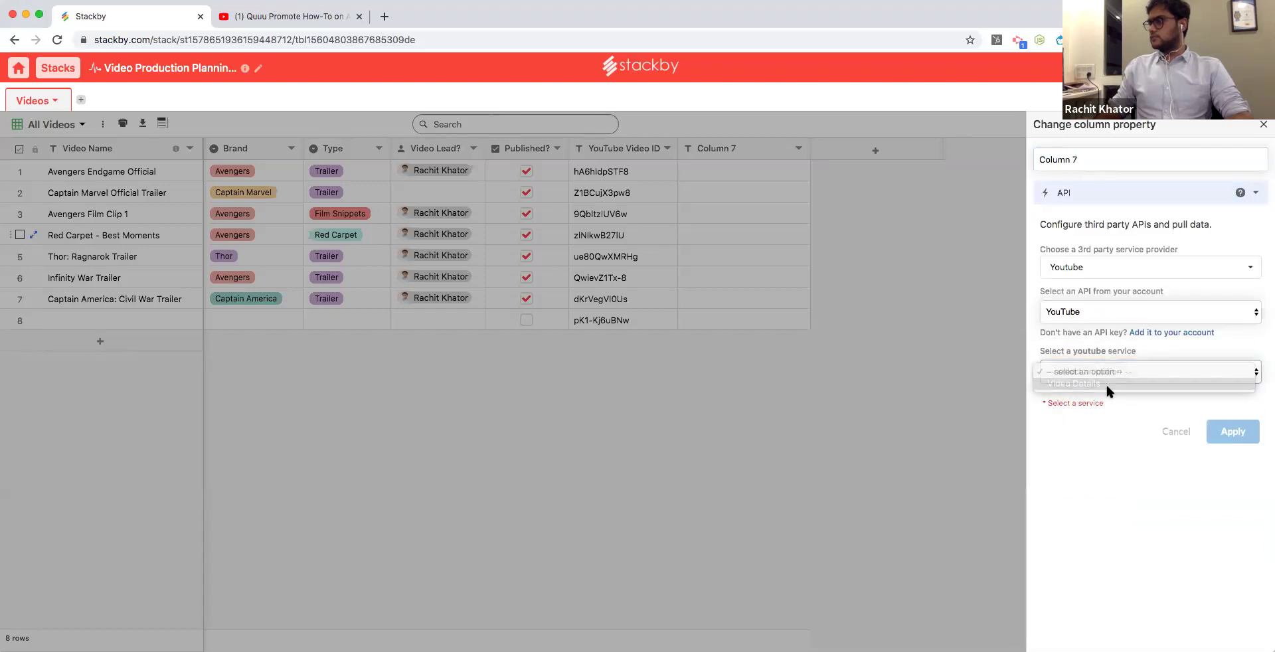
left_click(1108, 389)
left_click(1105, 419)
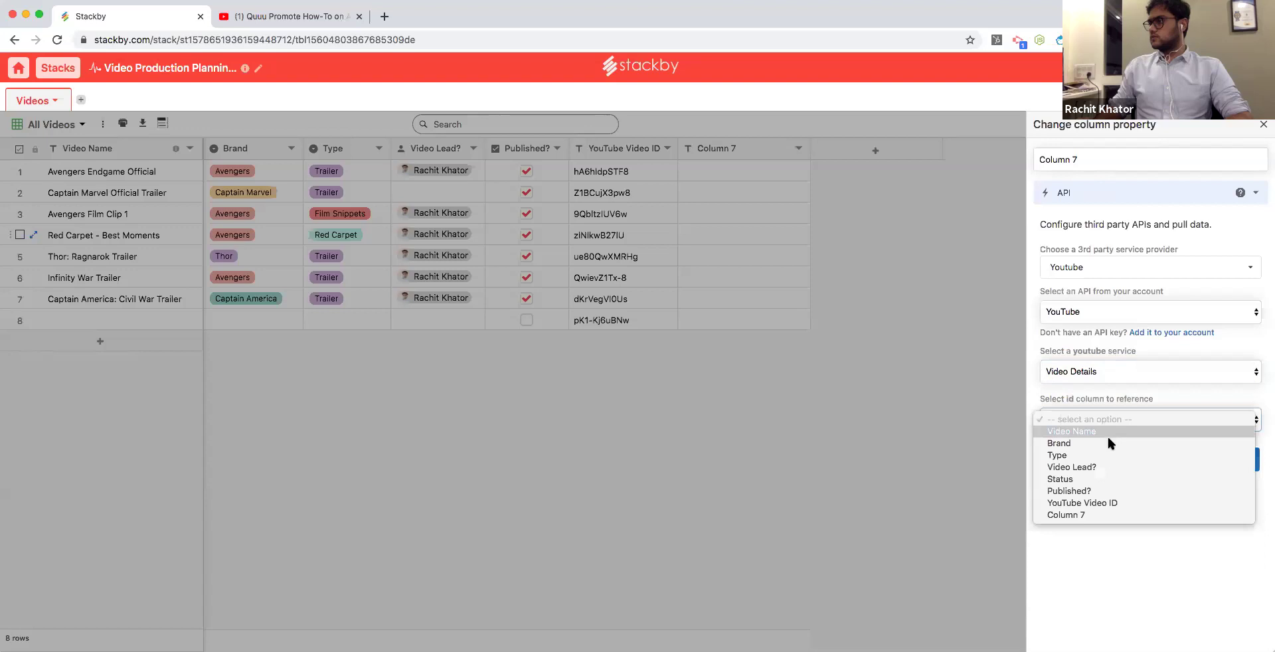
left_click(1115, 503)
left_click(1233, 459)
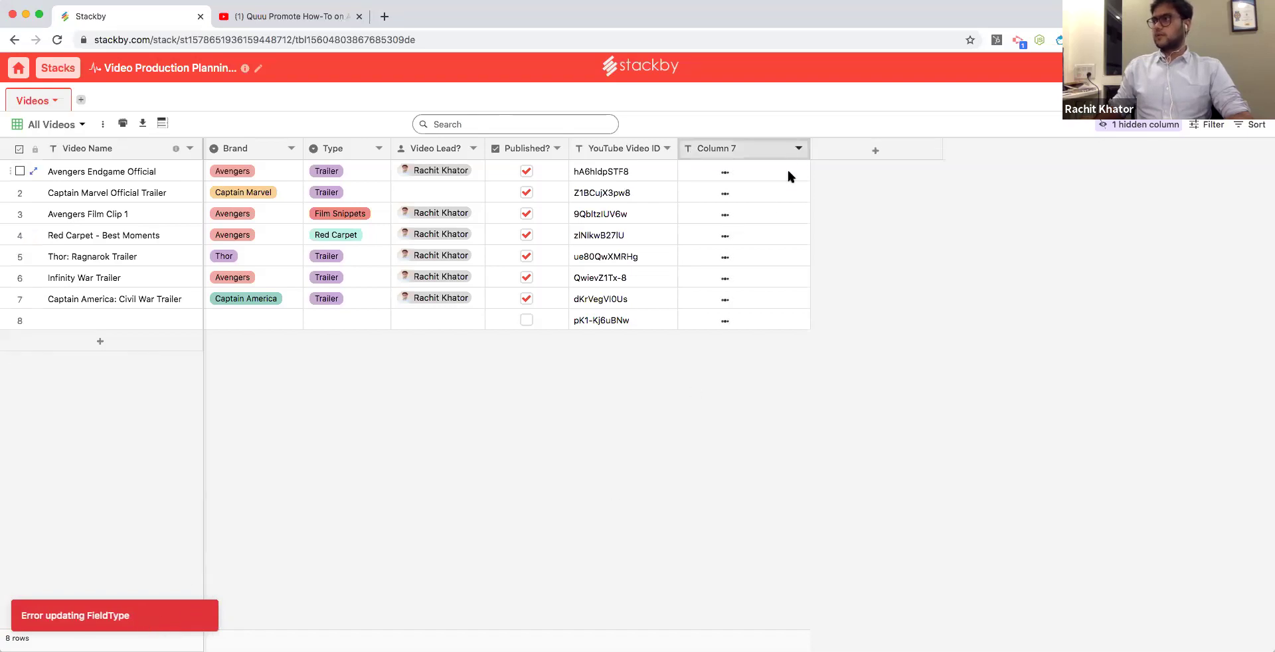
Delete the failed Column 7 and return to the stacks dashboard.
left_click(799, 149)
left_click(763, 353)
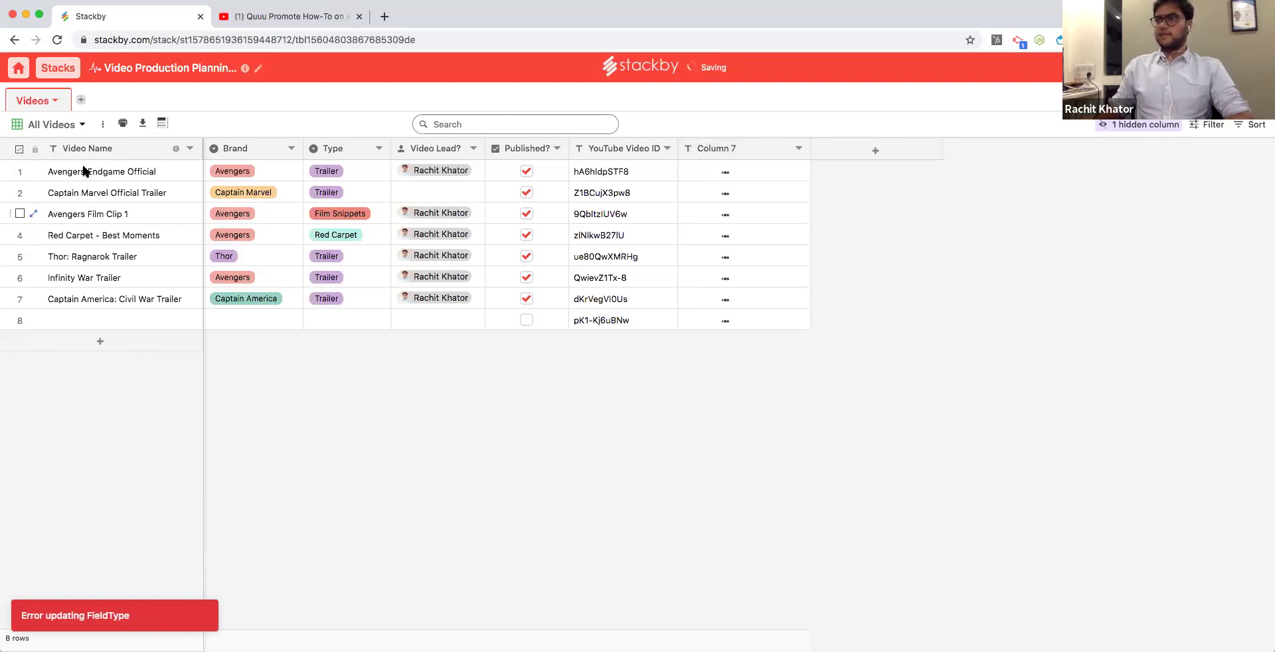
left_click(58, 67)
left_click(485, 341)
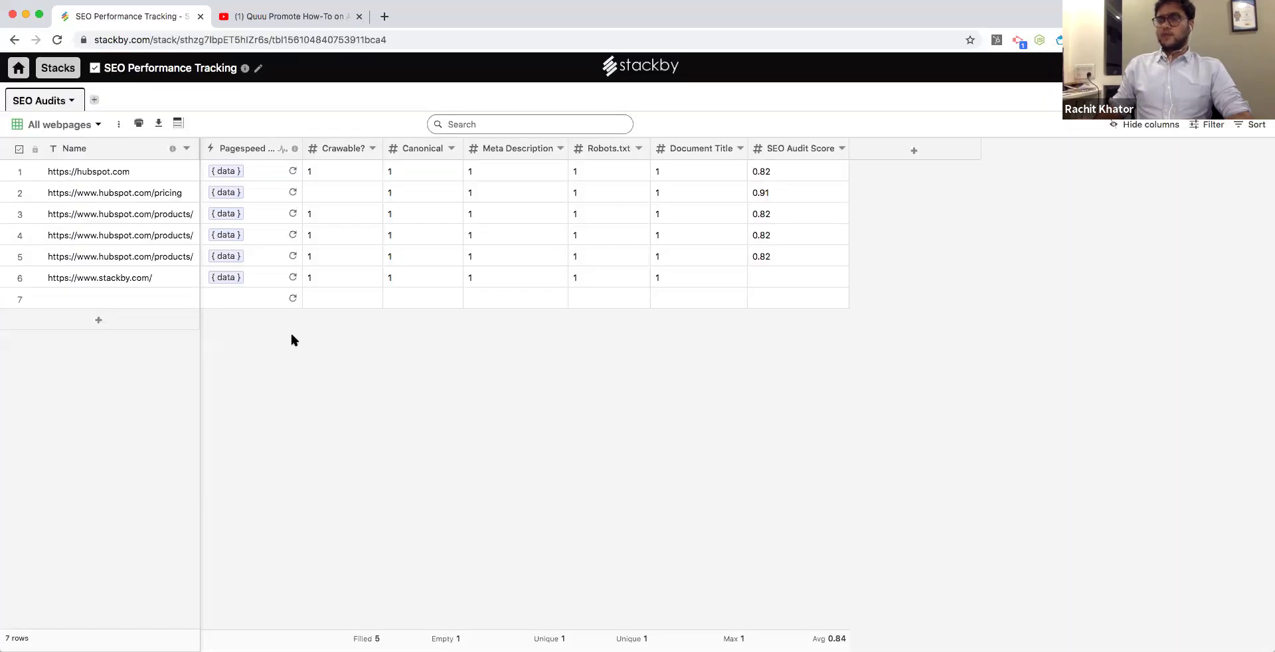
Inspect the Pagespeed API column settings, leaving the SEO service unchanged, and cancel.
left_click(141, 312)
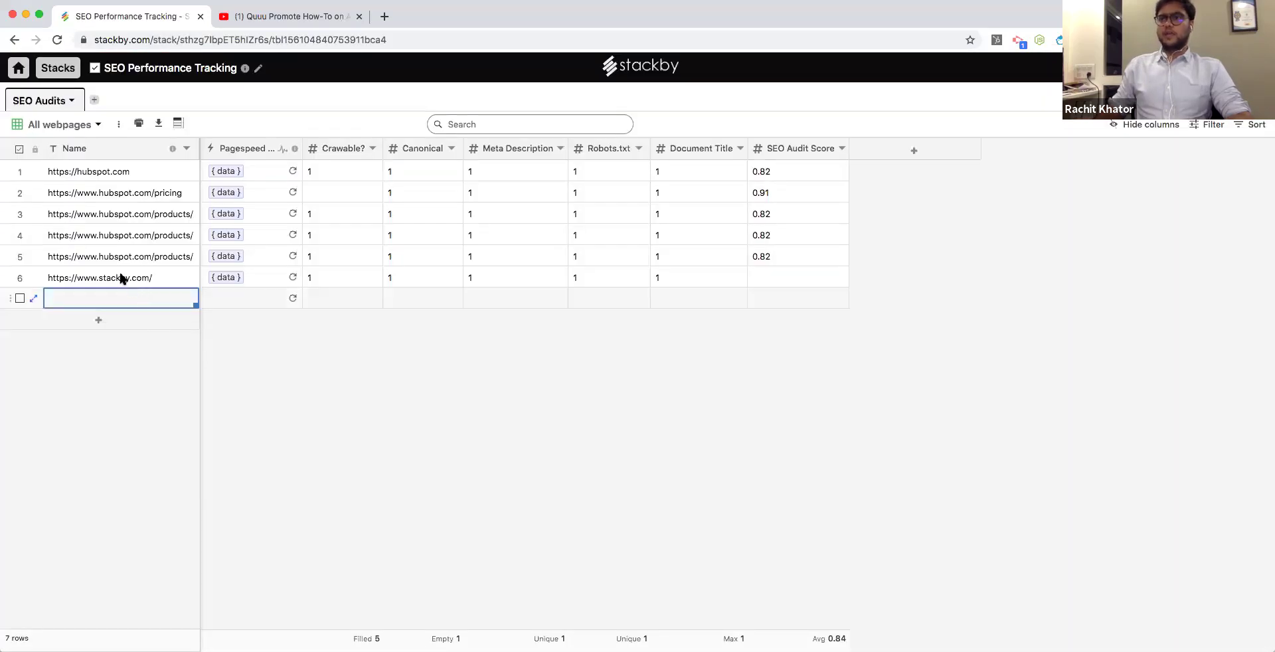
double_click(239, 148)
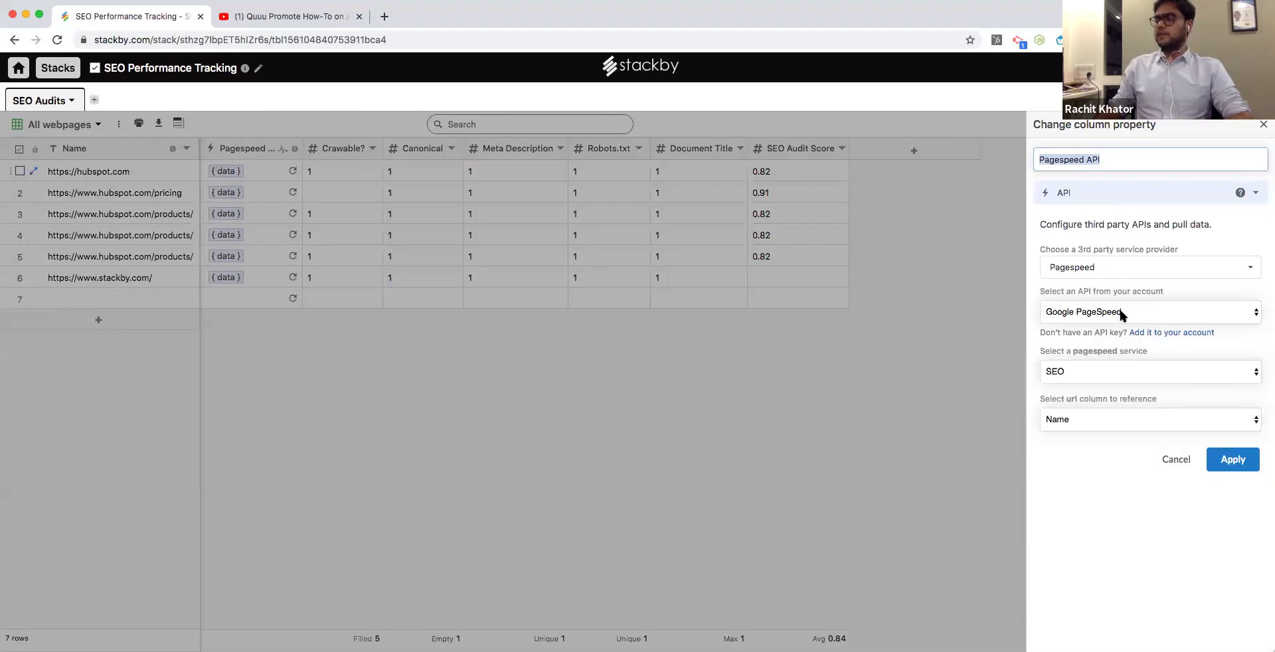
left_click(1109, 364)
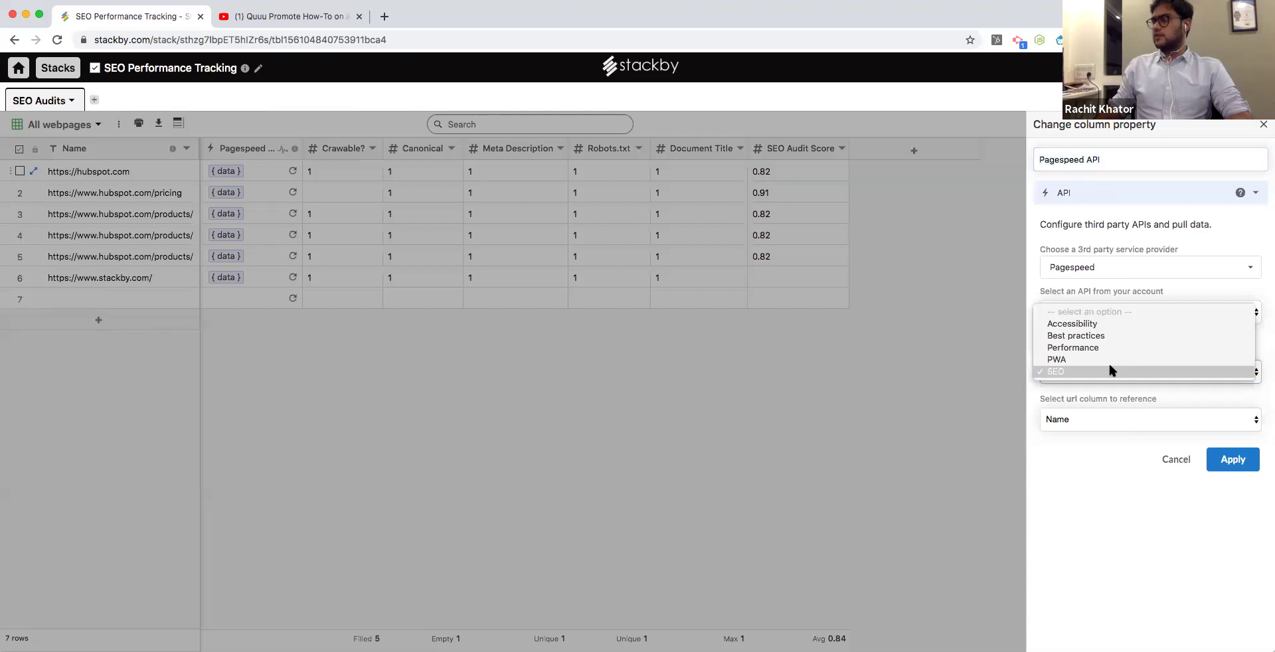
left_click(1109, 369)
left_click(1109, 367)
left_click(1097, 487)
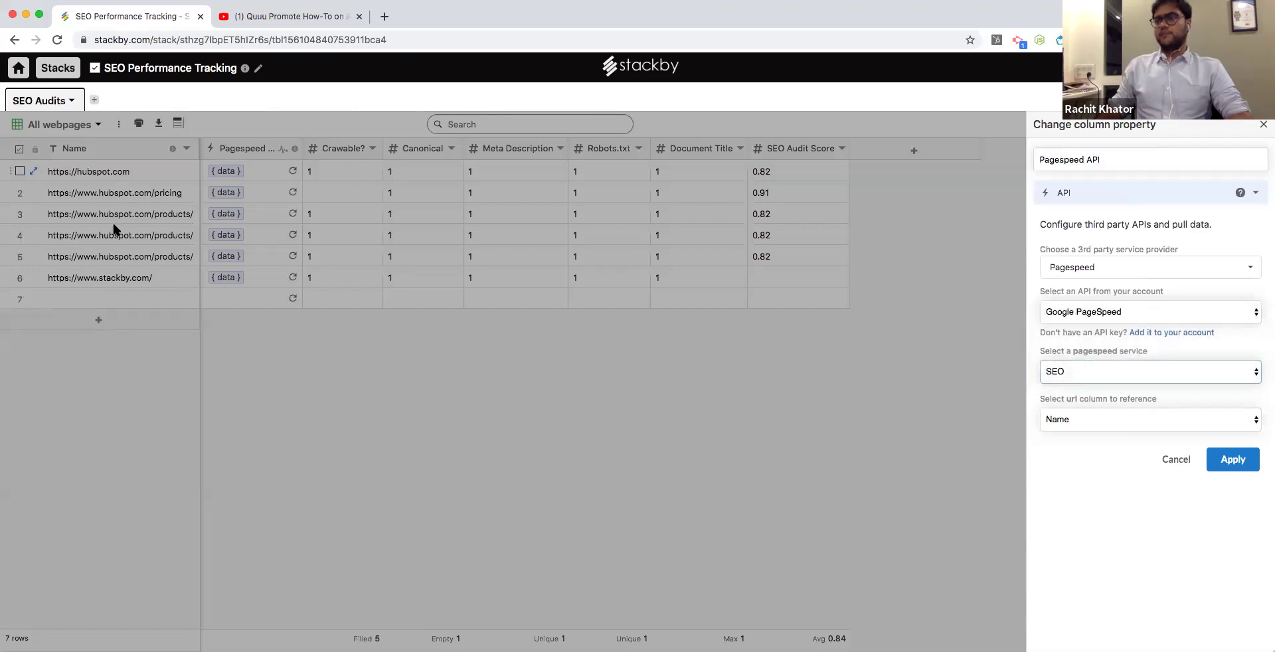
left_click(154, 295)
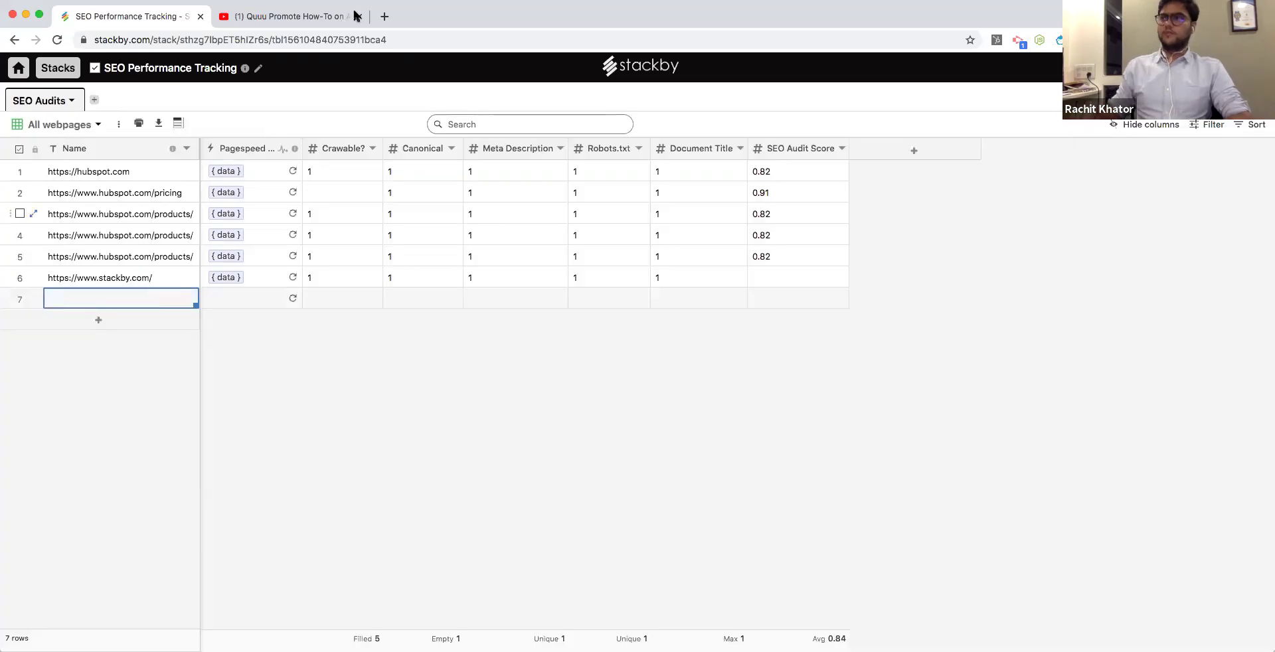
double_click(127, 298)
type("h")
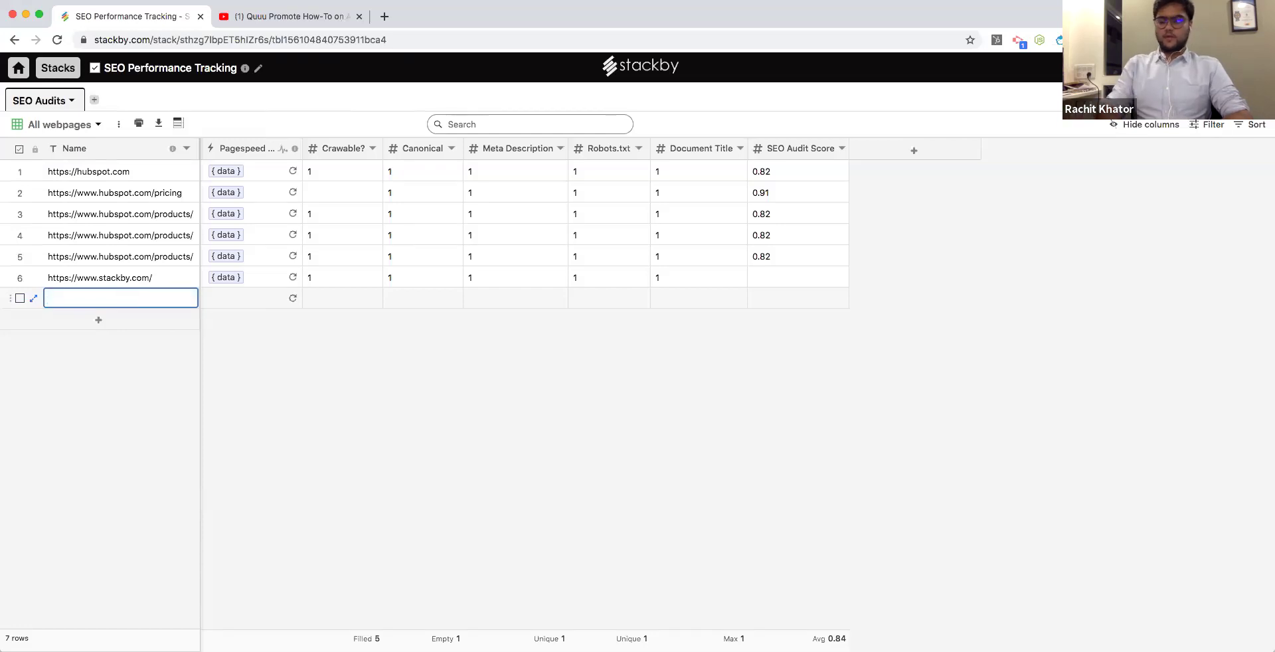
type("ttps")
key("BackSpace")
key("BackSpace")
key("BackSpace")
key("BackSpace")
key("BackSpace")
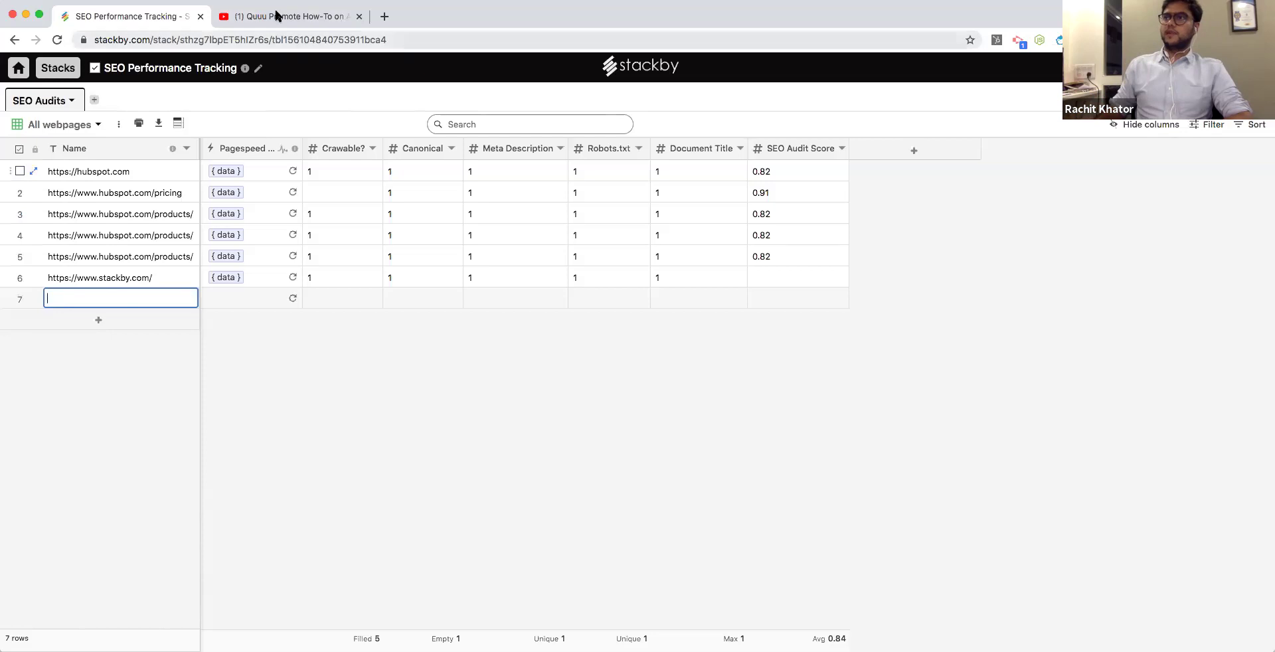
left_click(277, 16)
left_click(180, 40)
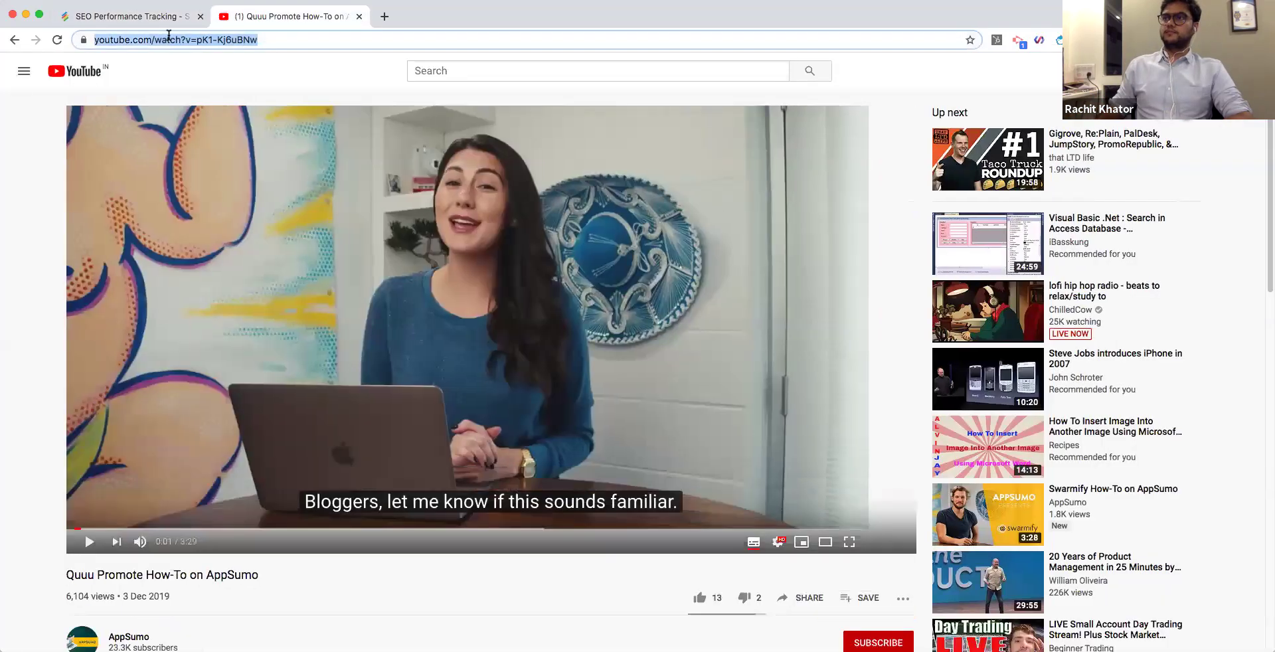
key("BackSpace")
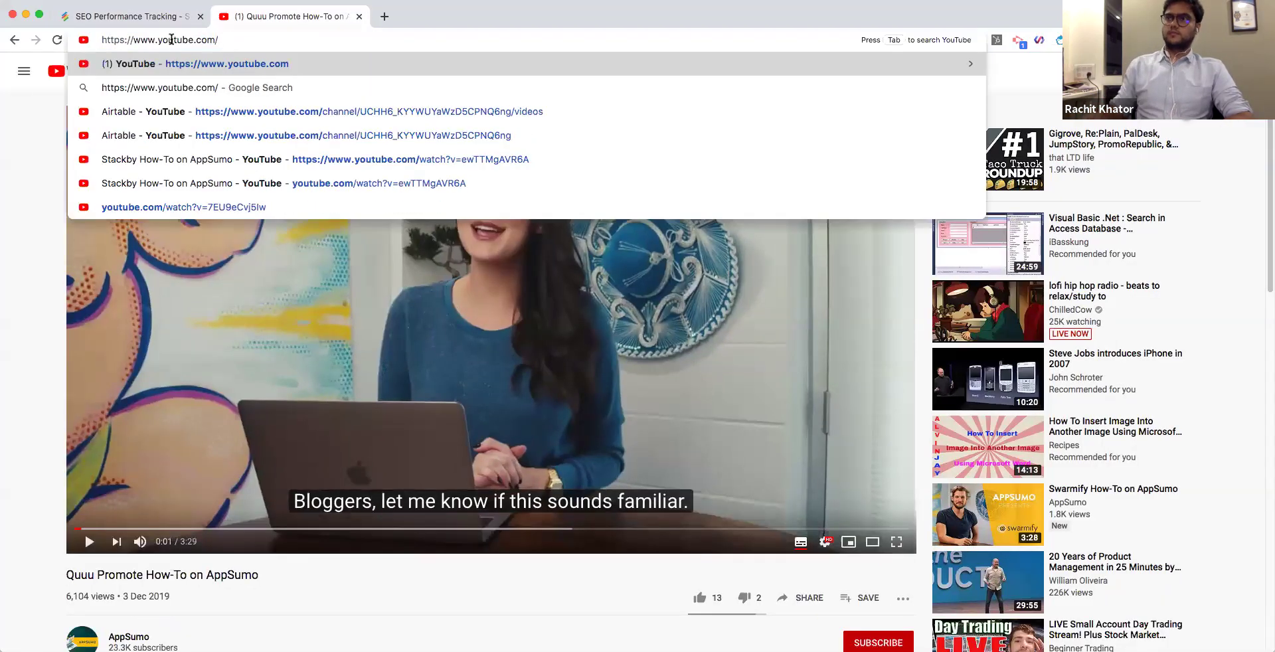
triple_click(161, 41)
key("super+c")
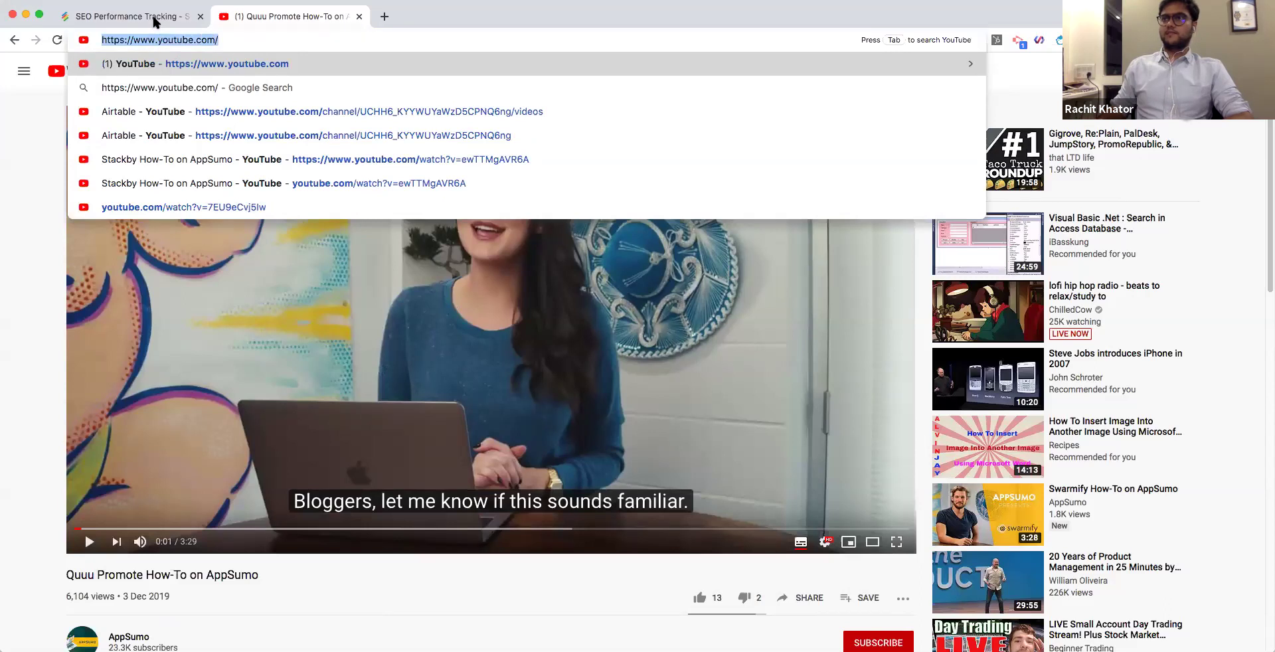
left_click(154, 18)
double_click(108, 297)
key("super+v")
key("Return")
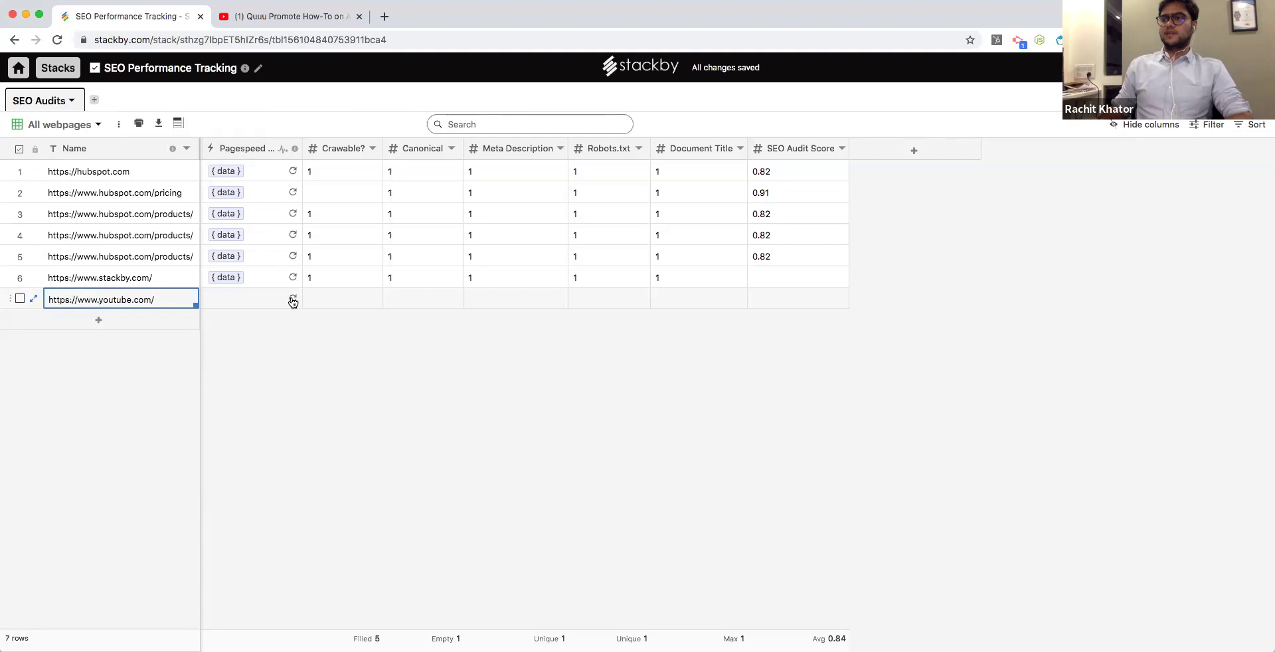
left_click(292, 299)
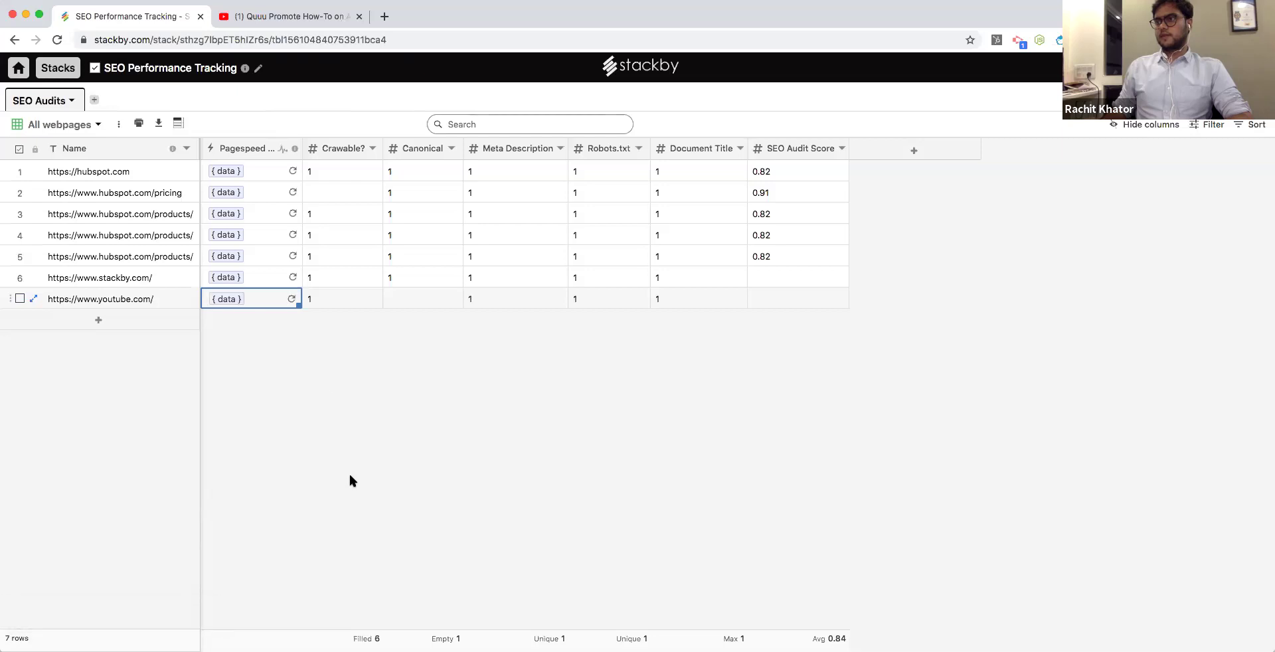
Inspect row 7's Crawlable, Meta Description, Robots.txt and Document Title audit results.
left_click(352, 300)
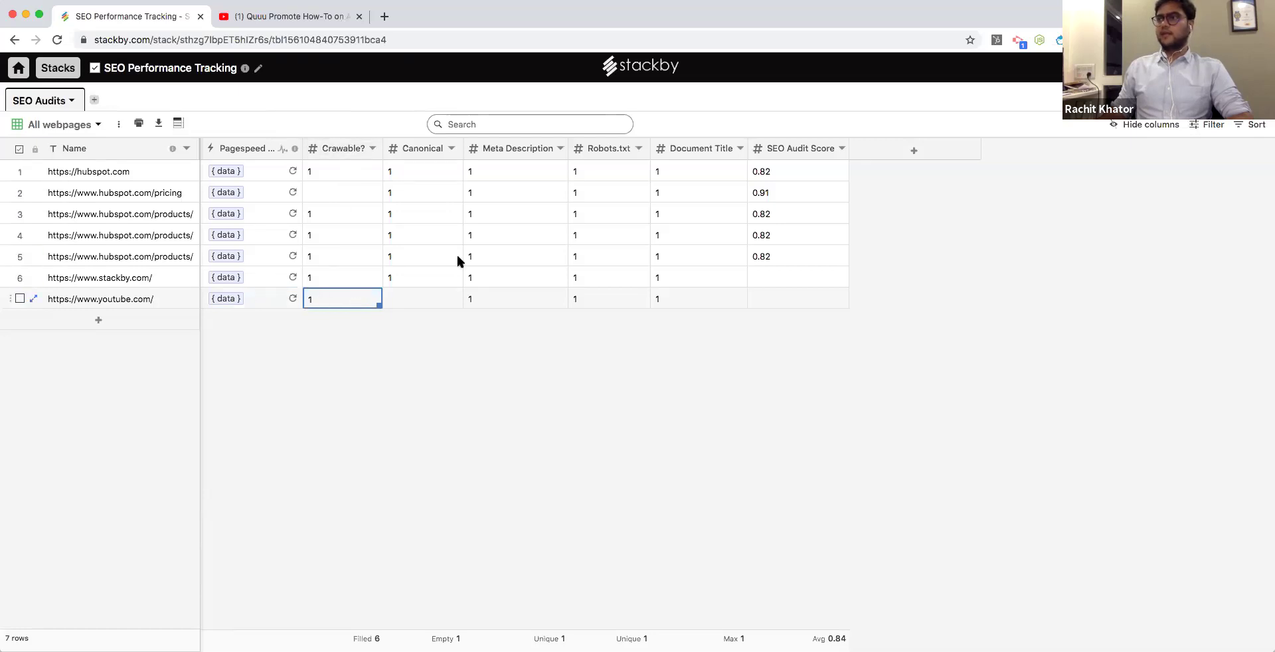
left_click(512, 302)
left_click(609, 299)
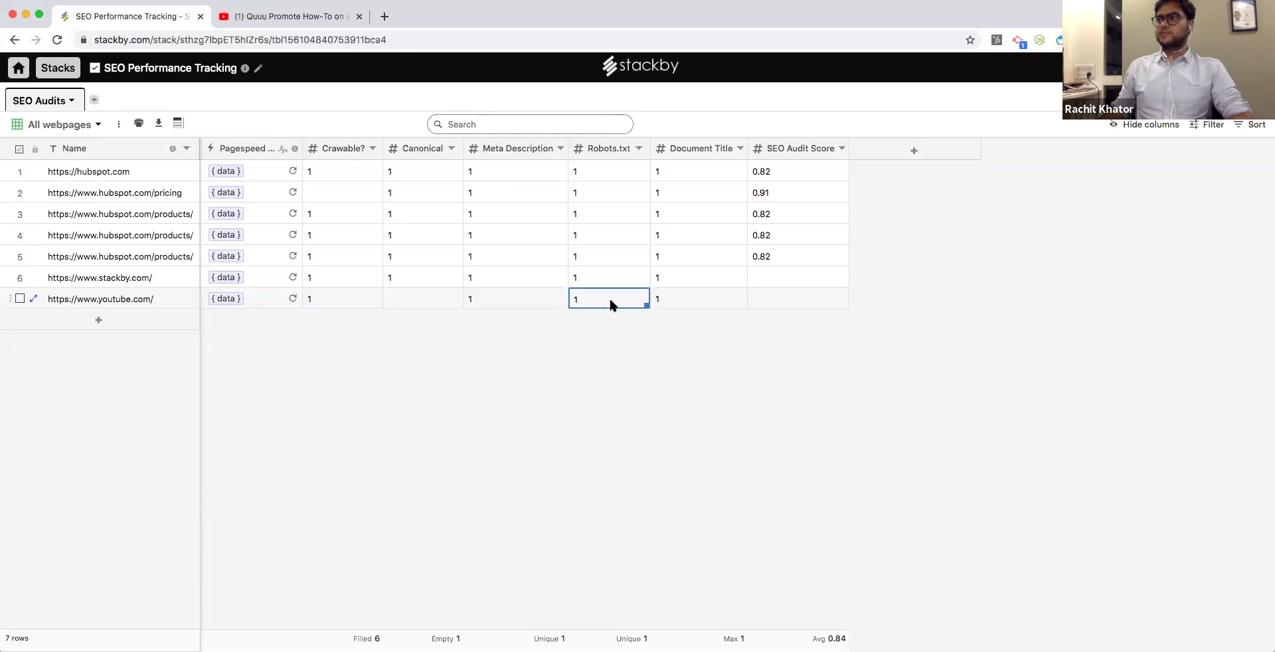
left_click(681, 306)
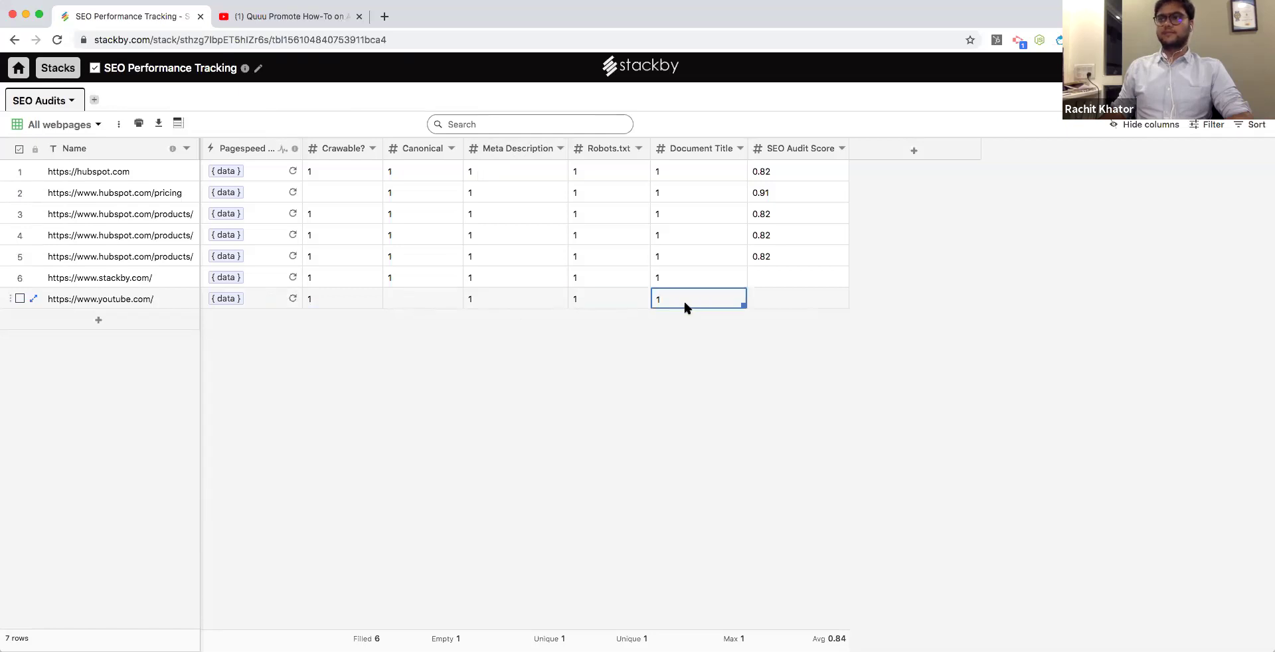
Select rows 4–6 Pagespeed cells, widen the Pagespeed API column, and return to the dashboard.
left_click(254, 235)
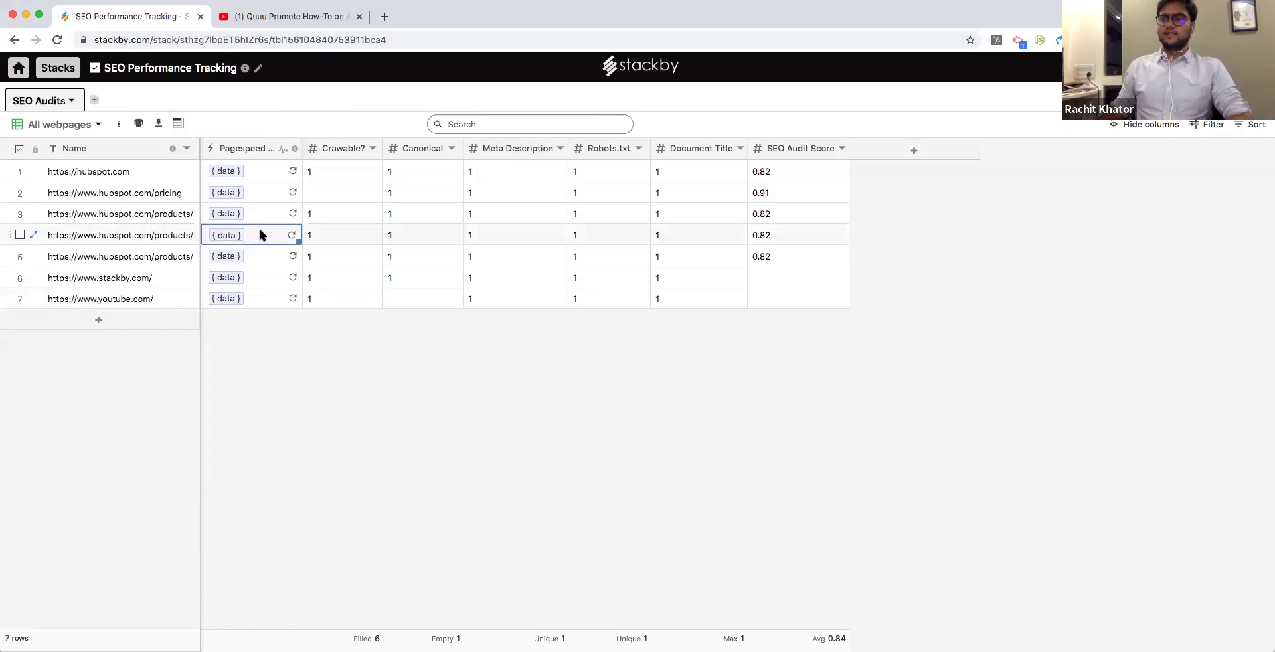
left_click_drag(261, 236, 268, 270)
right_click(268, 270)
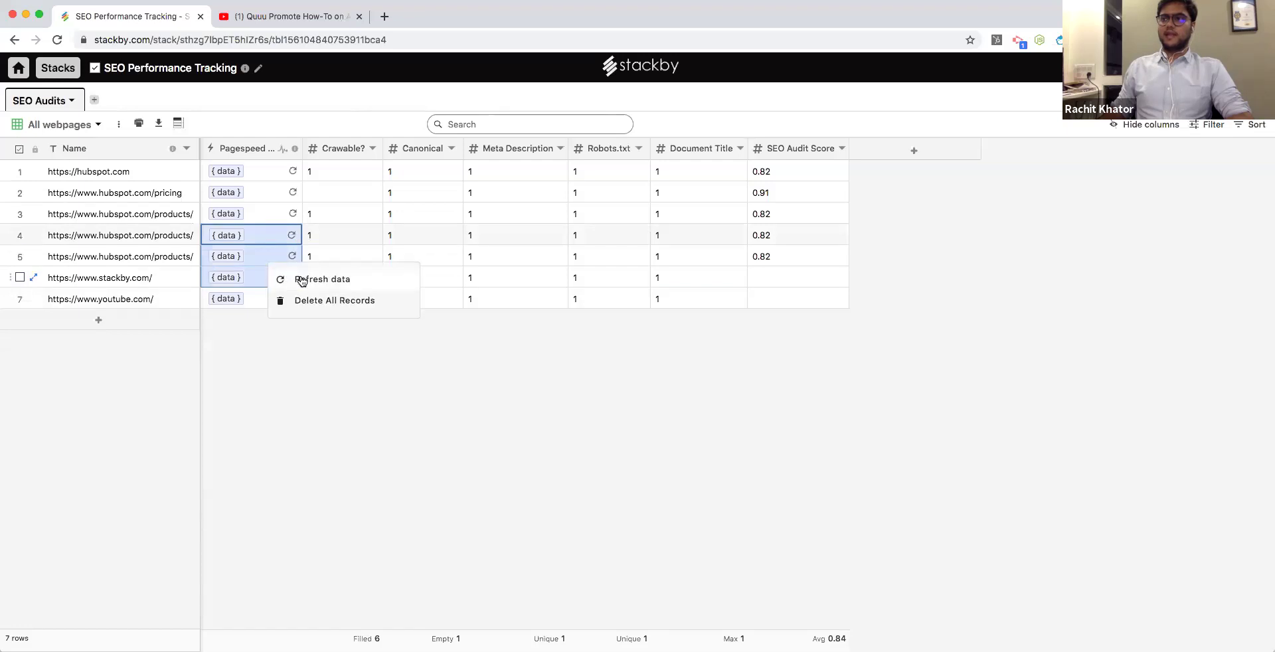
left_click(328, 236)
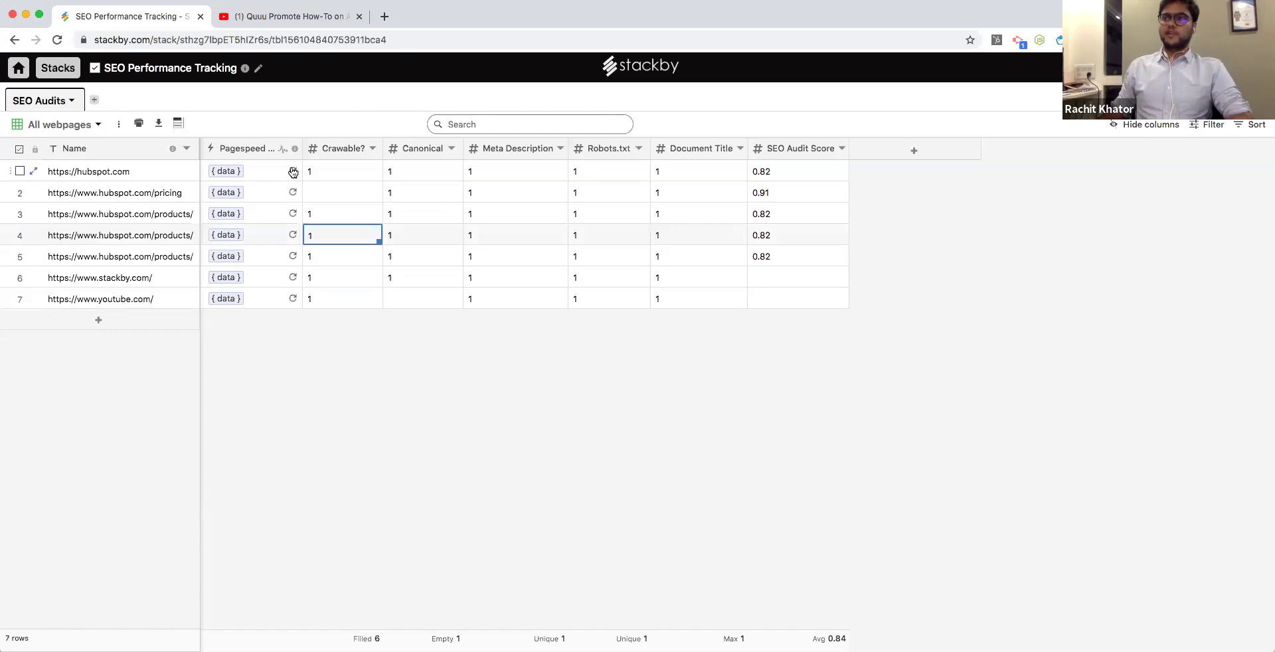
left_click_drag(301, 145, 340, 155)
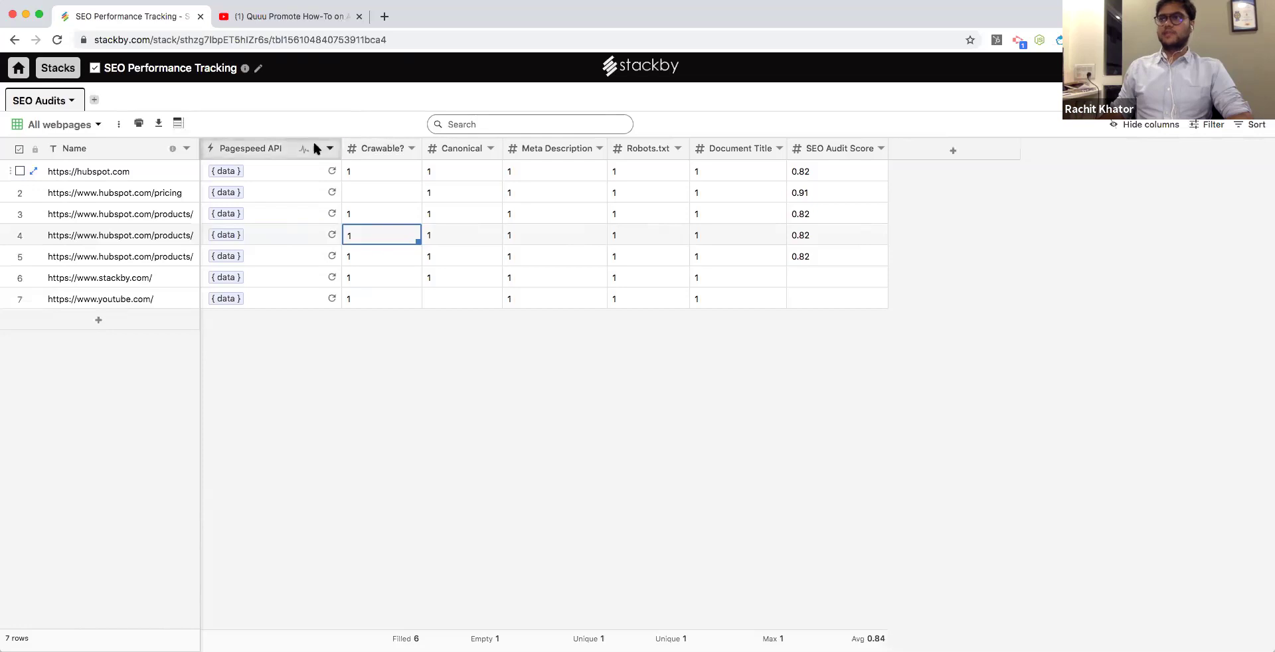
left_click(126, 104)
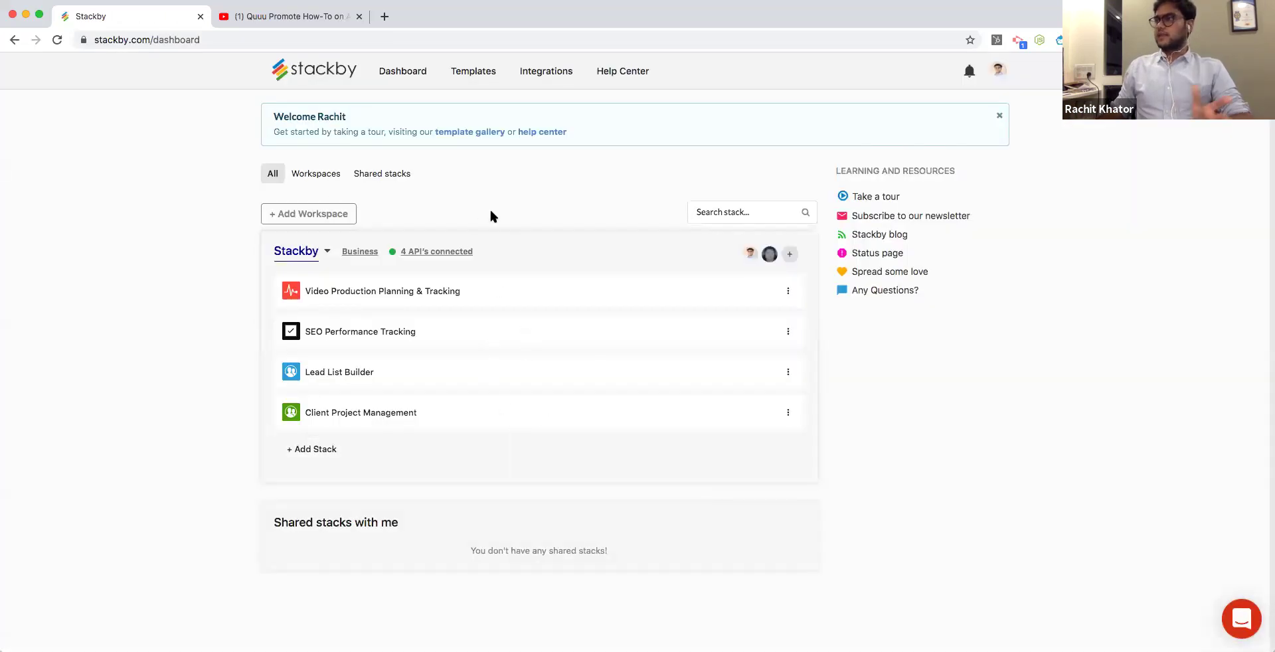
Open the Stackby template gallery and browse the featured templates.
left_click(484, 74)
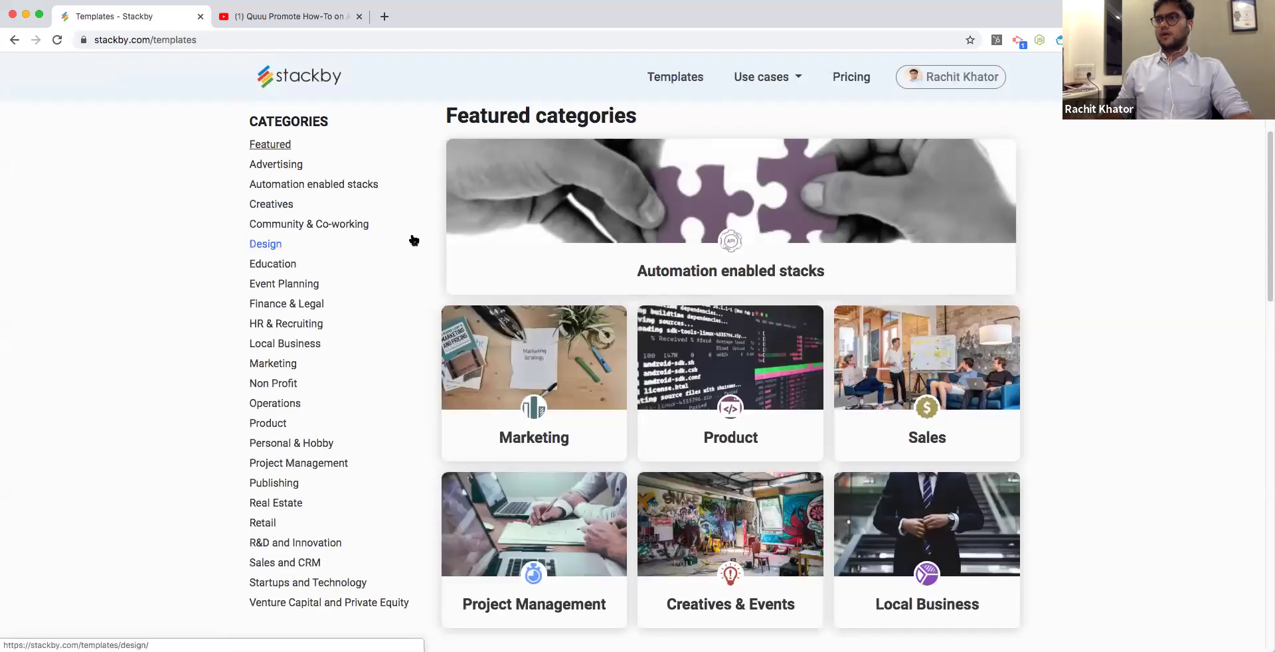
scroll(414, 241, "down", 1)
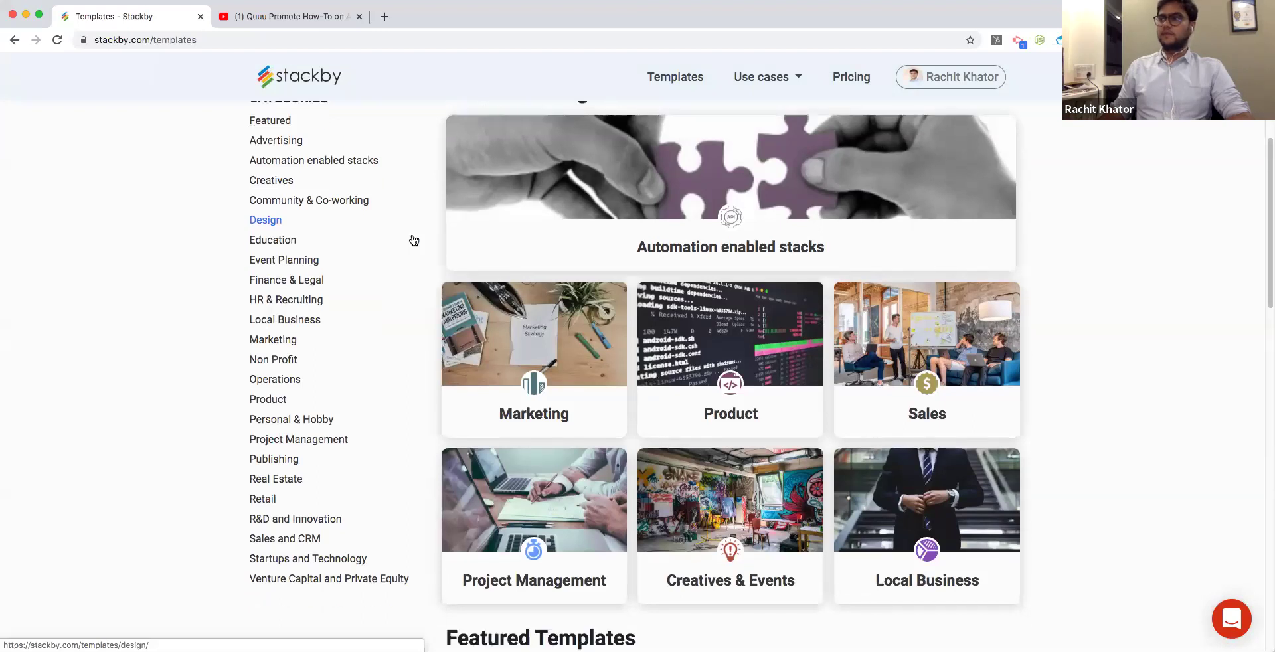
scroll(414, 240, "down", 5)
scroll(378, 249, "up", 5)
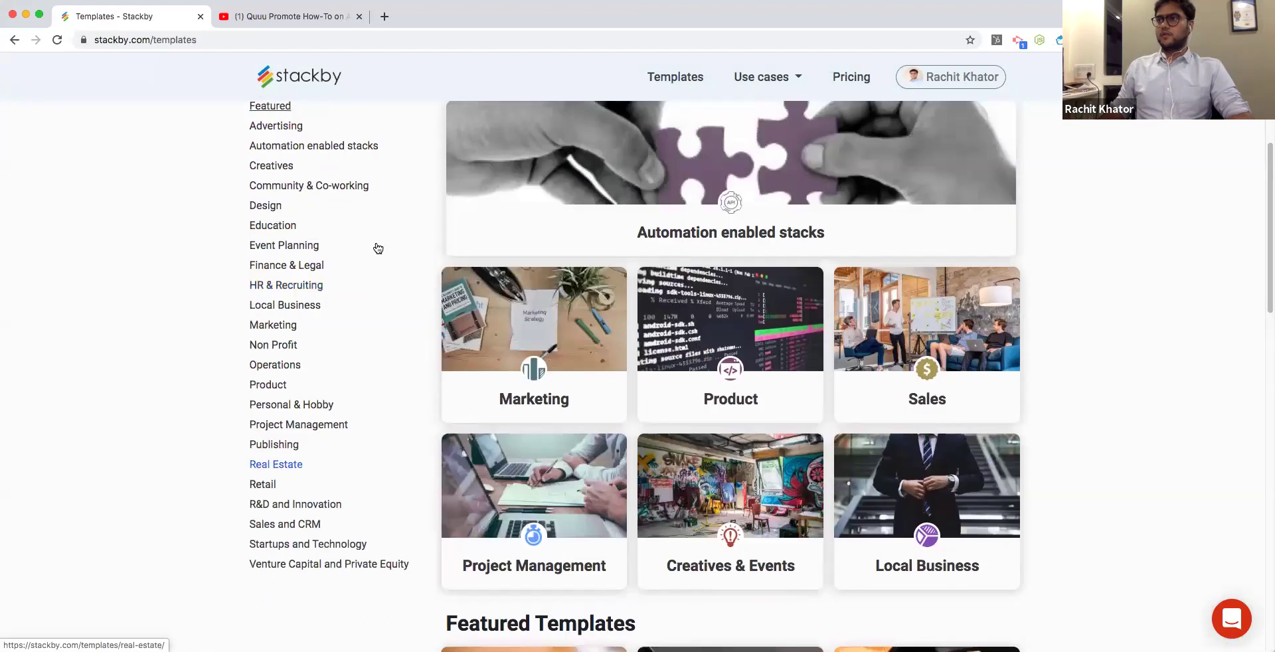
scroll(378, 249, "up", 2)
Open the Marketing category, then switch to the HR & Recruiting templates.
left_click(563, 397)
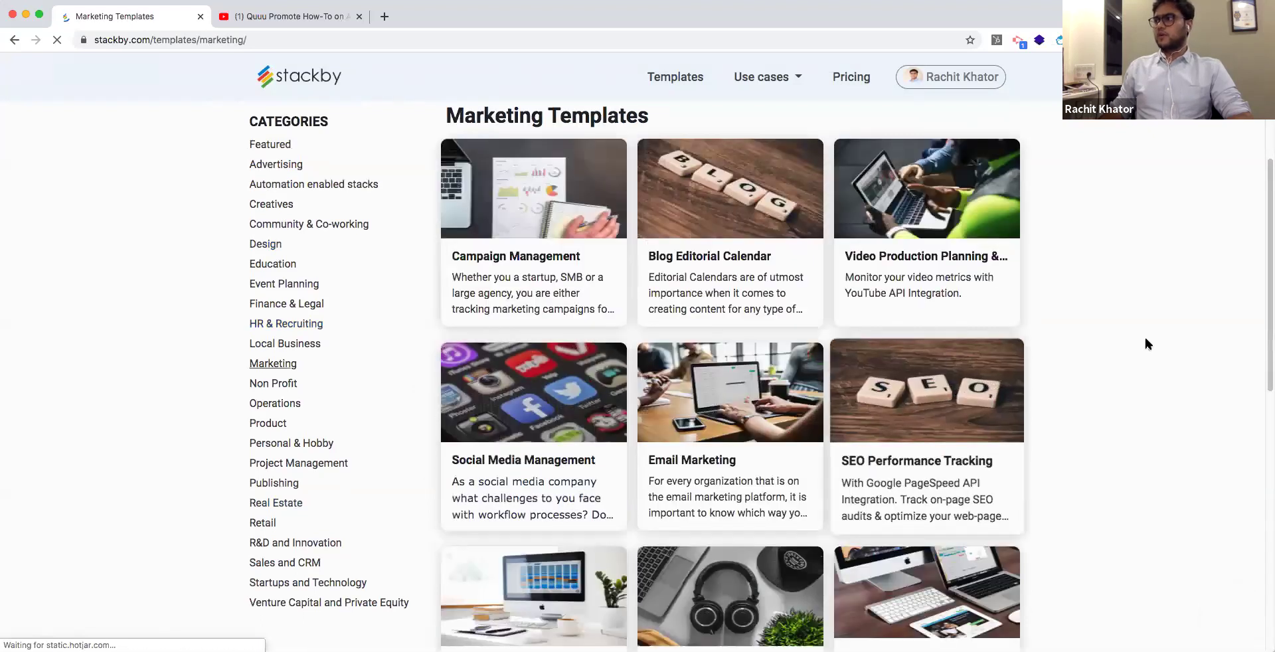
scroll(1145, 340, "down", 6)
scroll(1145, 340, "up", 6)
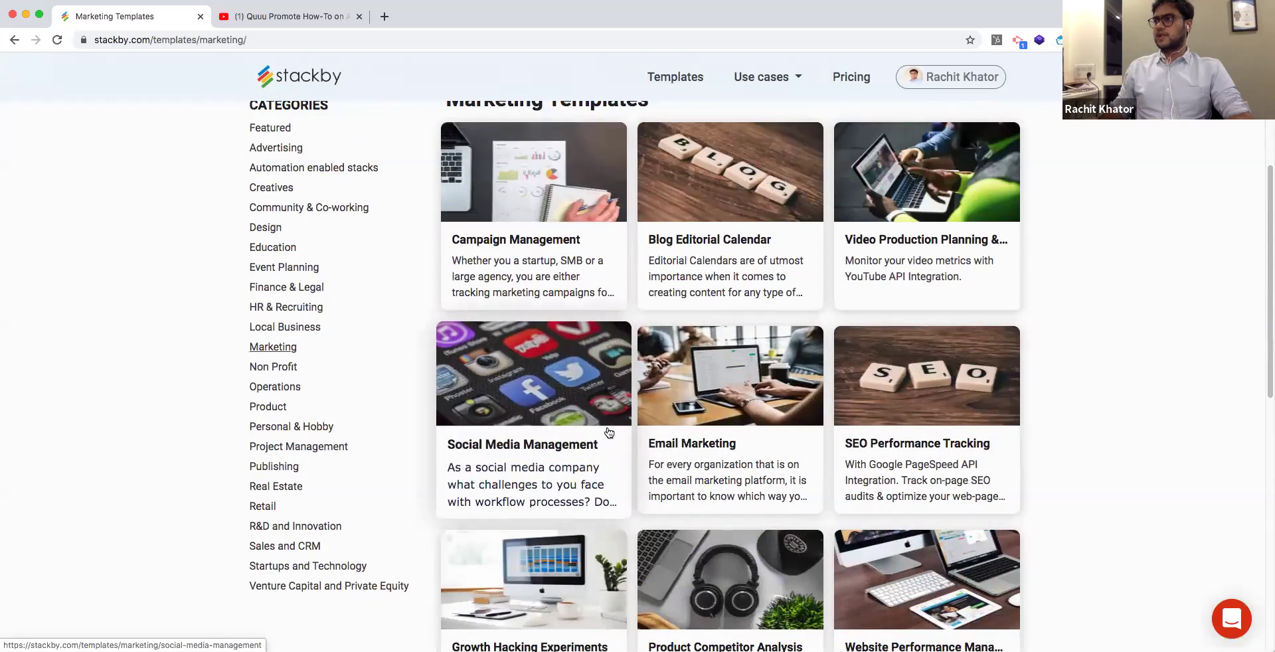
scroll(707, 286, "down", 3)
scroll(382, 277, "up", 1)
left_click(299, 223)
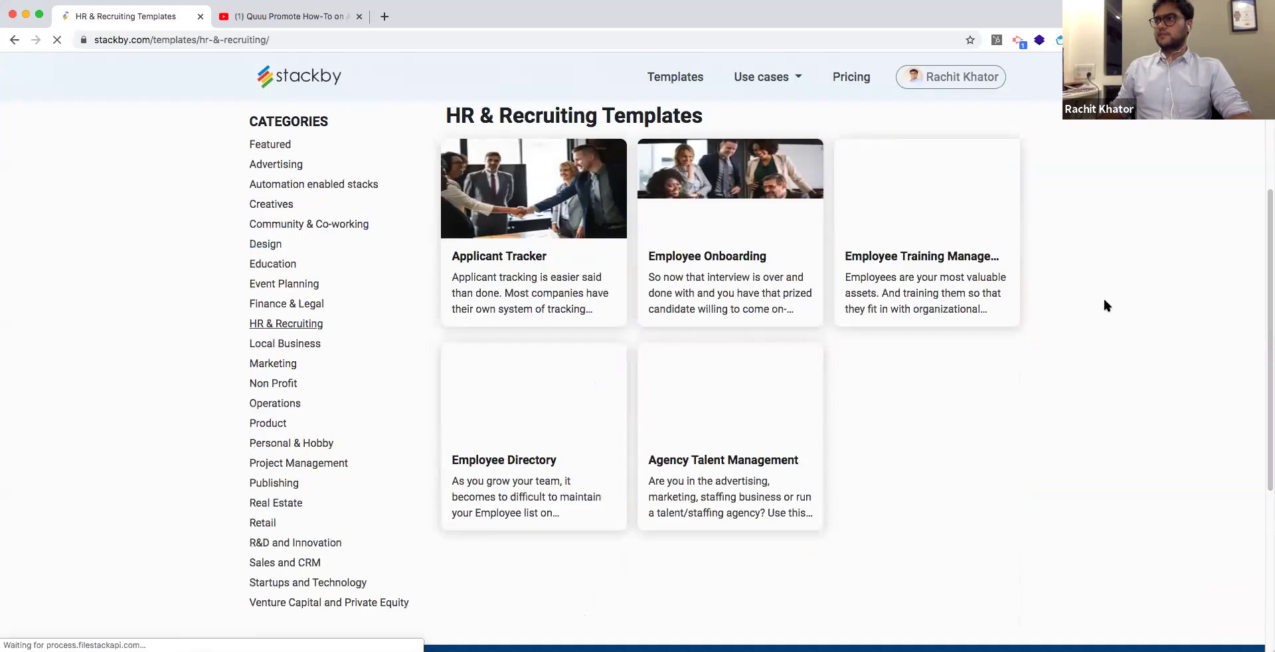
Open the Applicant Tracker template and look over its preview.
left_click(562, 283)
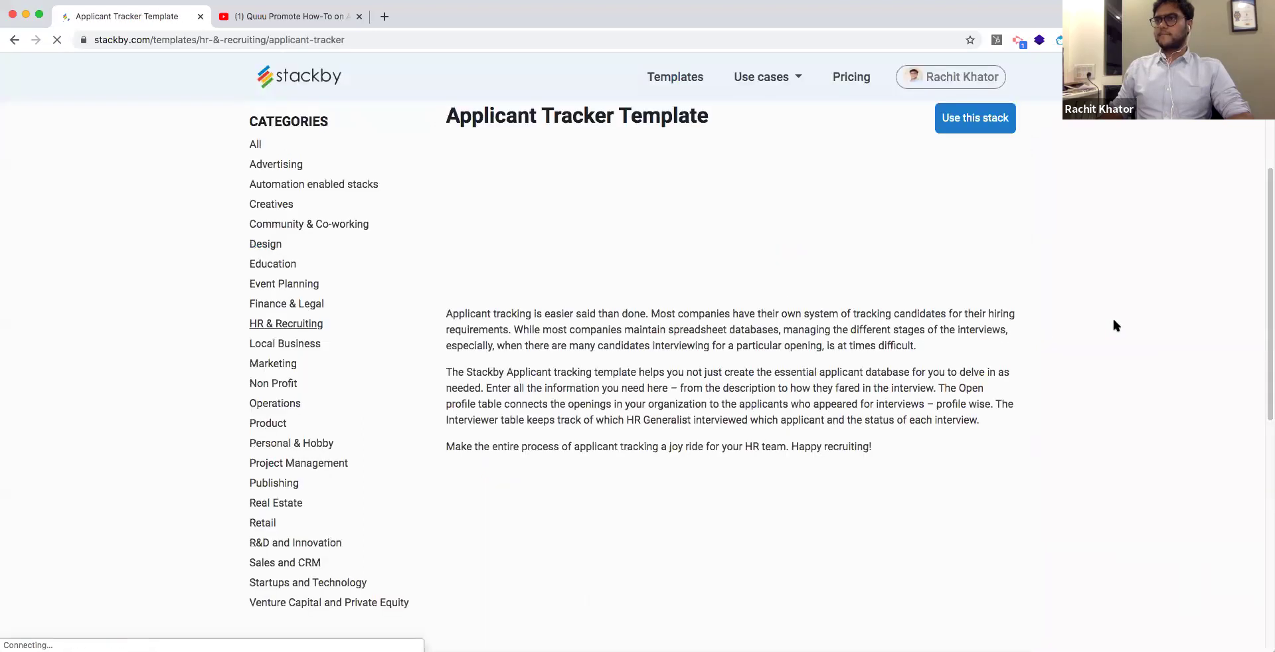
scroll(1121, 310, "down", 2)
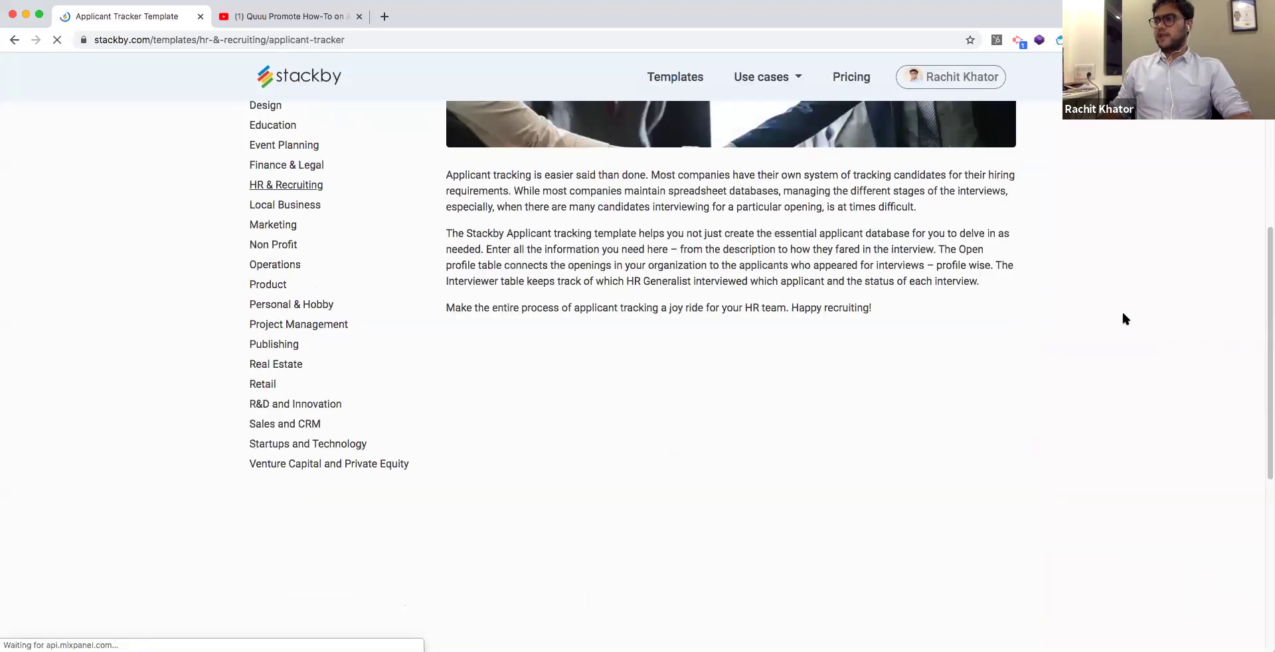
scroll(1121, 309, "down", 2)
scroll(818, 556, "right", 10)
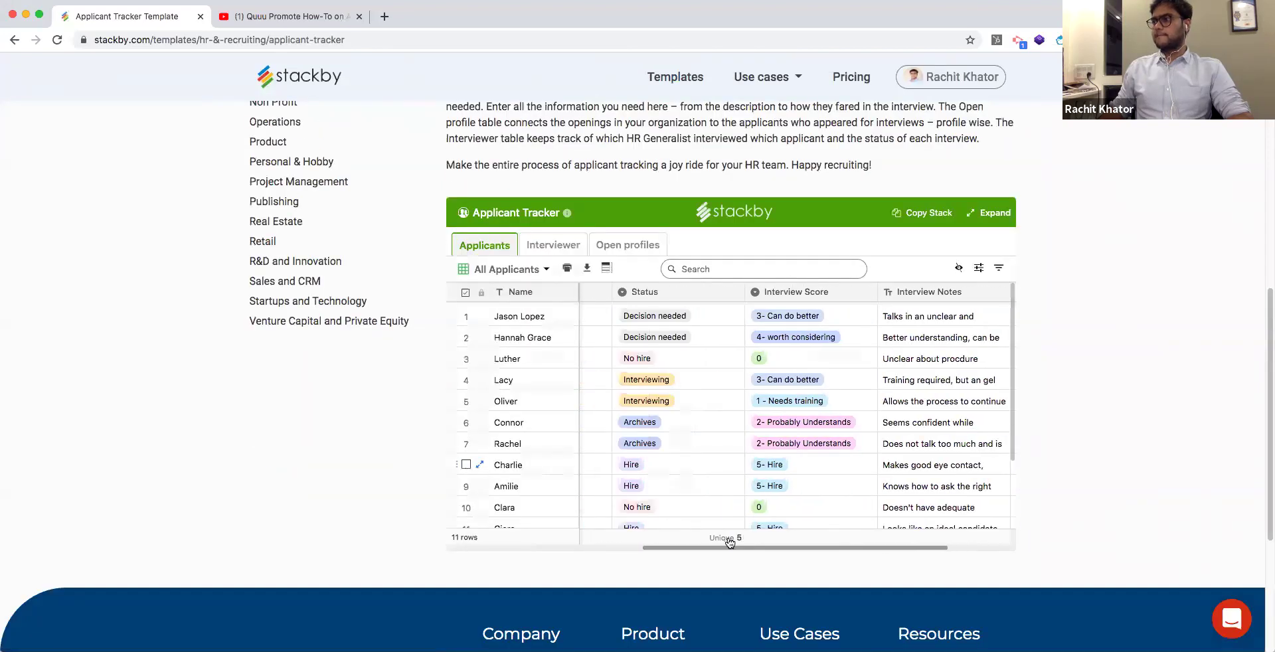
scroll(729, 542, "left", 10)
Preview the Interviewer, Open profiles and Applicants tables, then choose Use this stack.
left_click(553, 247)
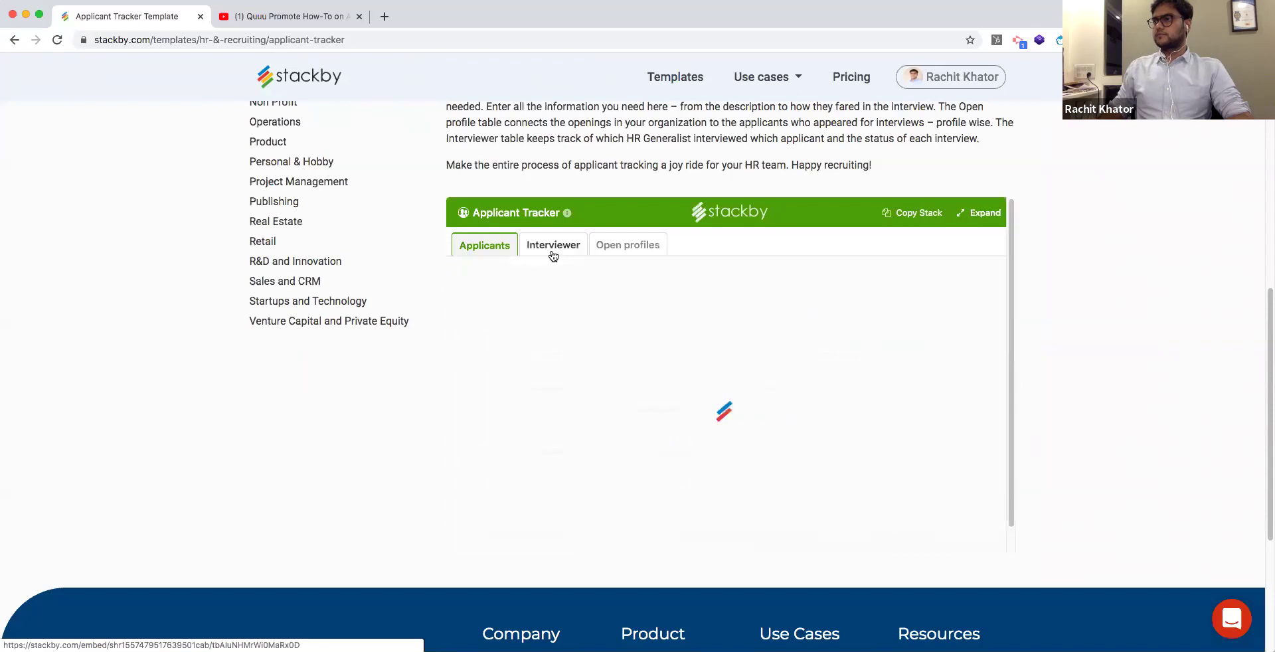
left_click(607, 250)
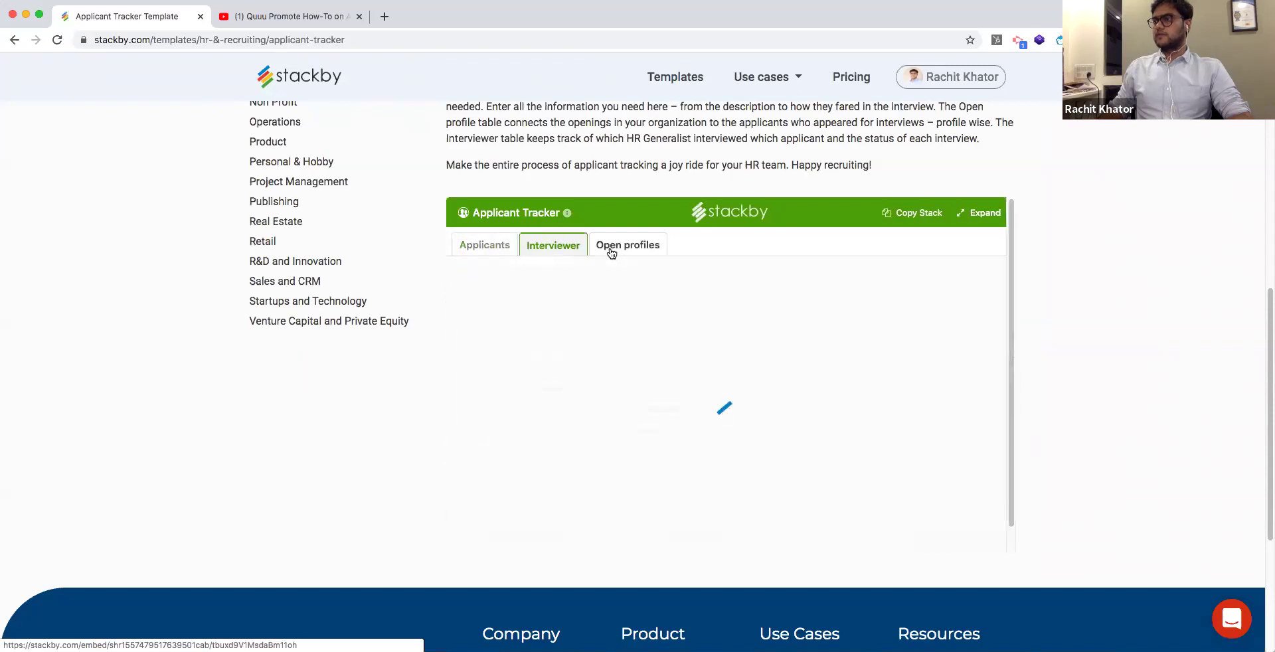
left_click(497, 255)
scroll(726, 552, "right", 2)
left_click_drag(726, 551, 1009, 548)
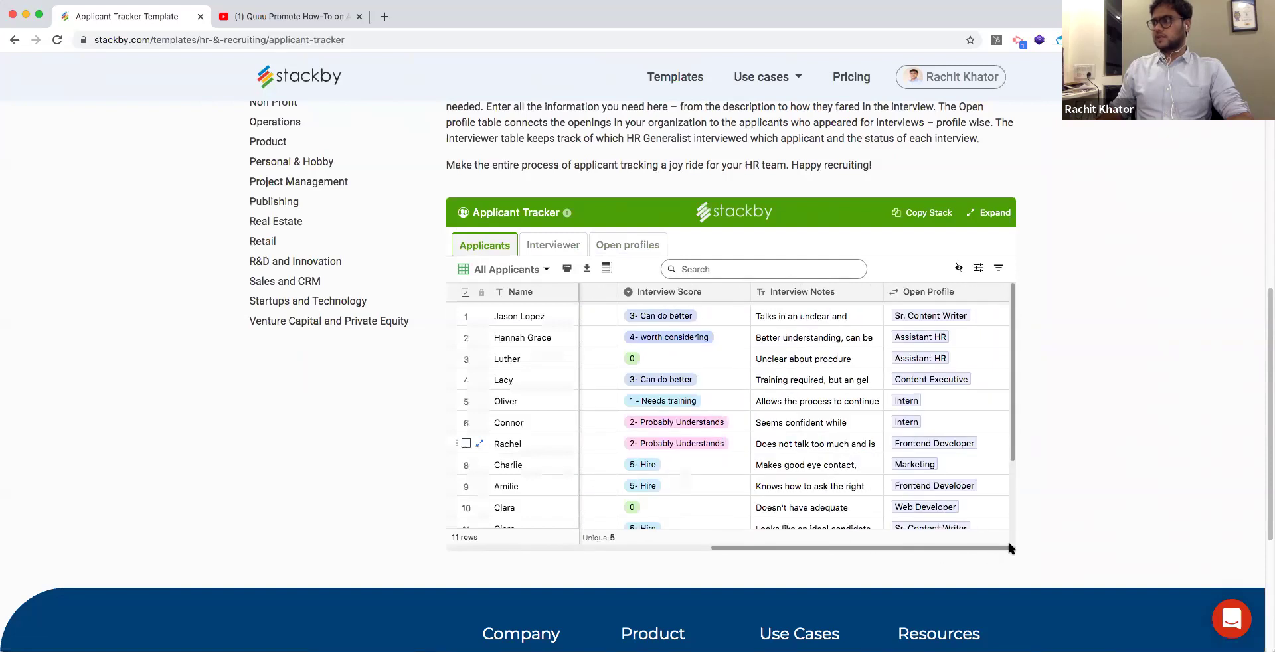
scroll(1057, 390, "up", 3)
scroll(976, 383, "up", 6)
left_click(973, 381)
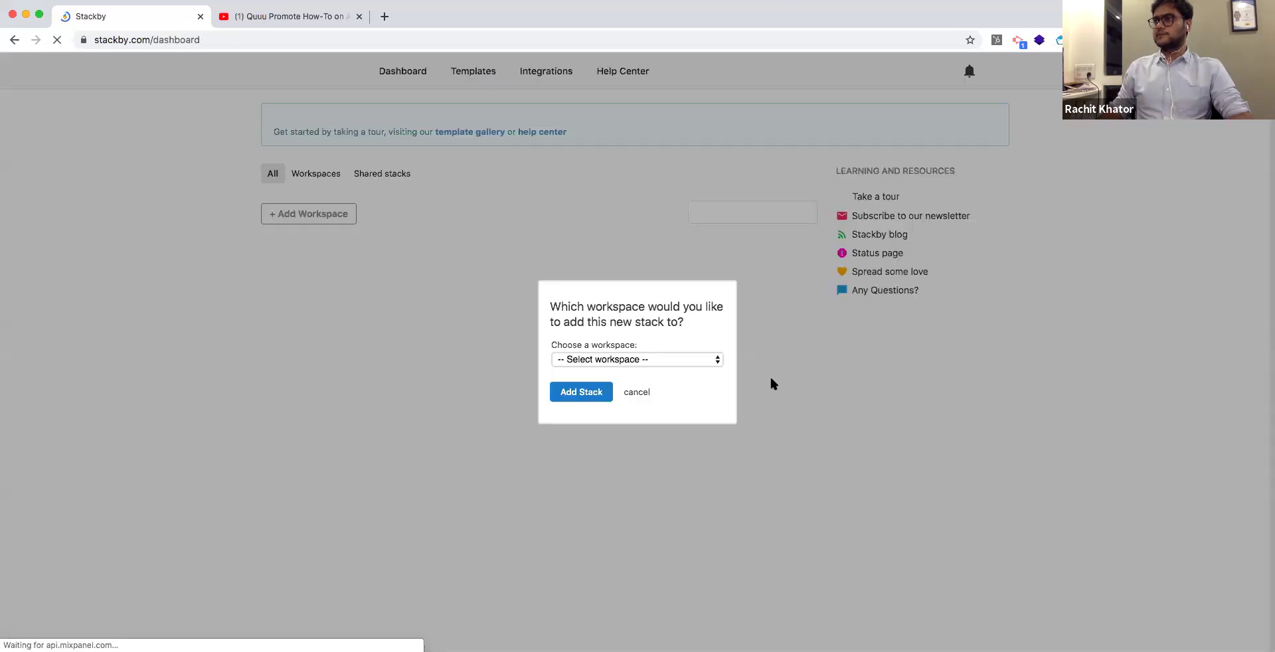
Add the Applicant Tracker stack to the Stackby workspace and open it.
left_click(702, 359)
left_click(693, 371)
left_click(583, 393)
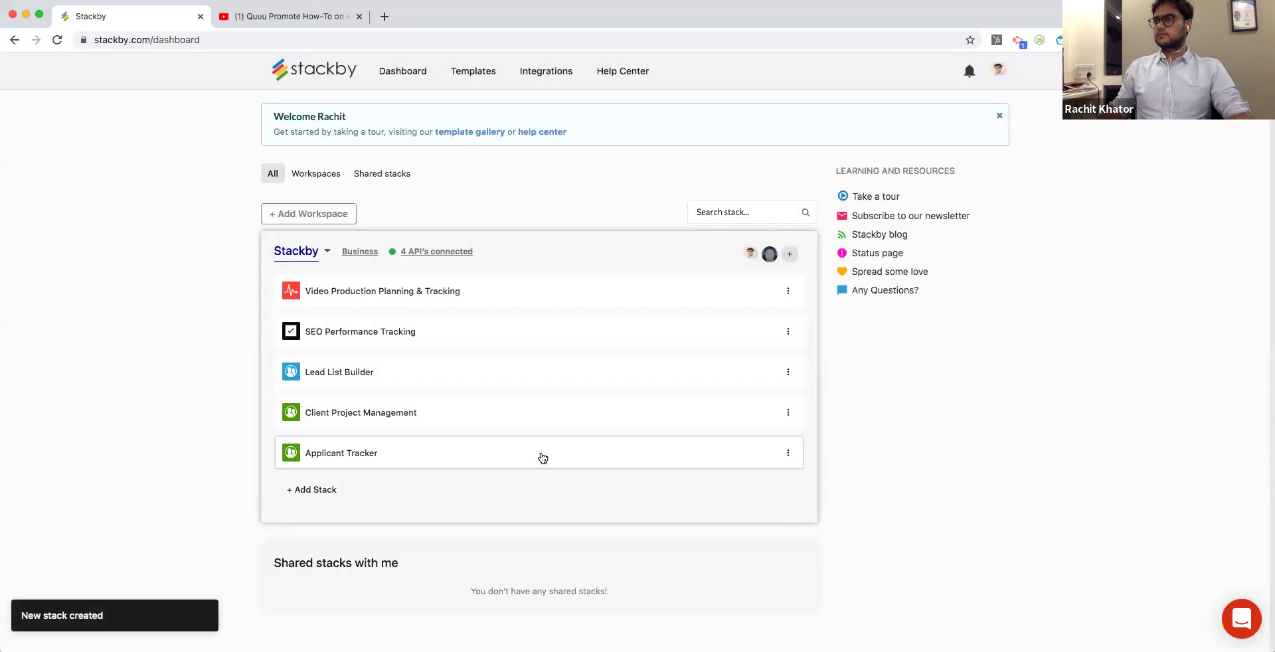
left_click(540, 451)
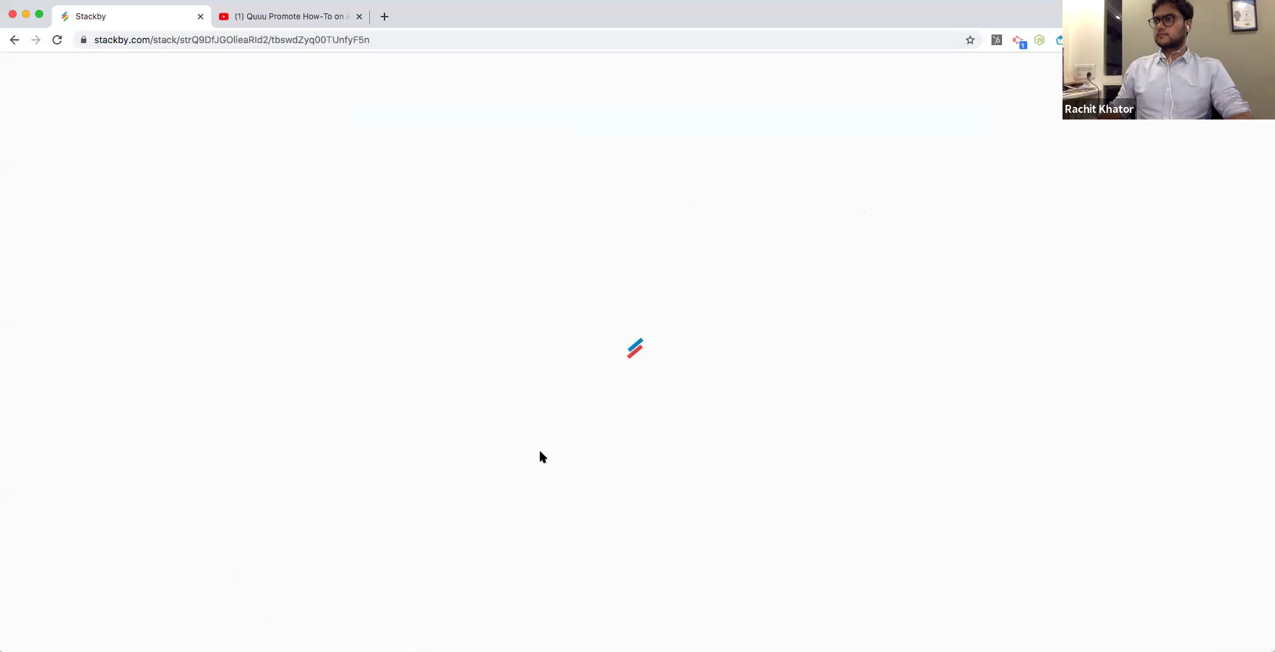
Add two empty rows and clear the sample Name and Applying For cells in rows 4–11.
left_click(98, 403)
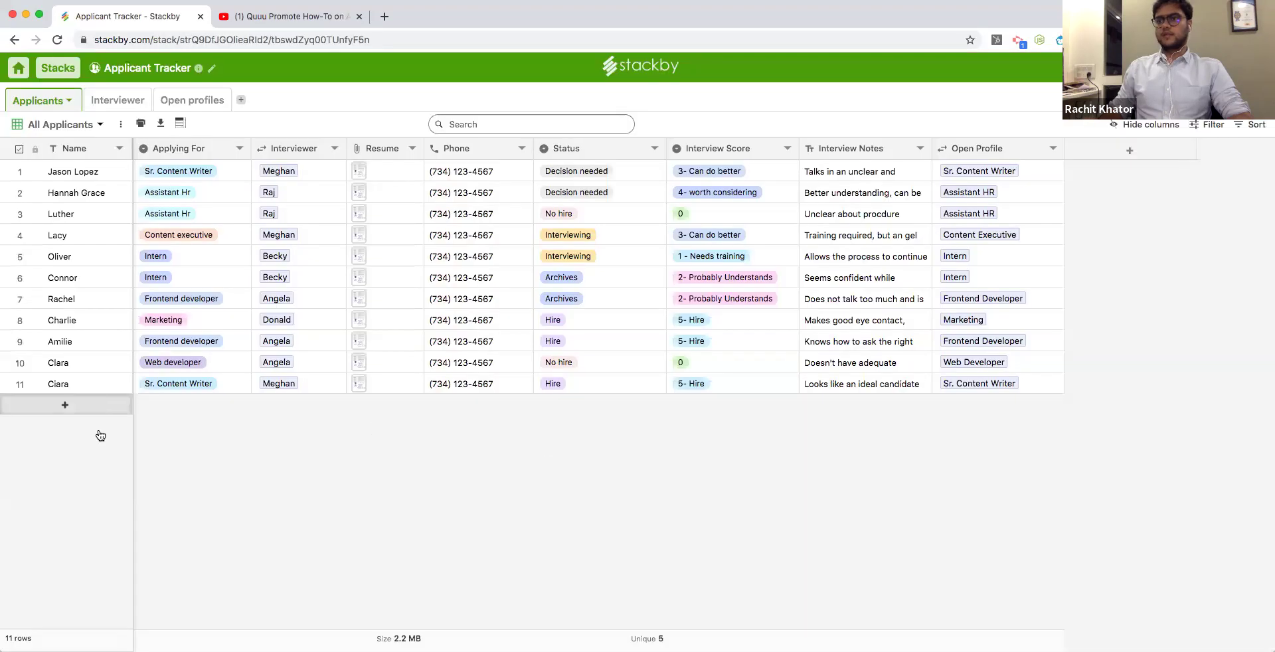
left_click(100, 428)
left_click_drag(91, 232, 210, 386)
key("Delete")
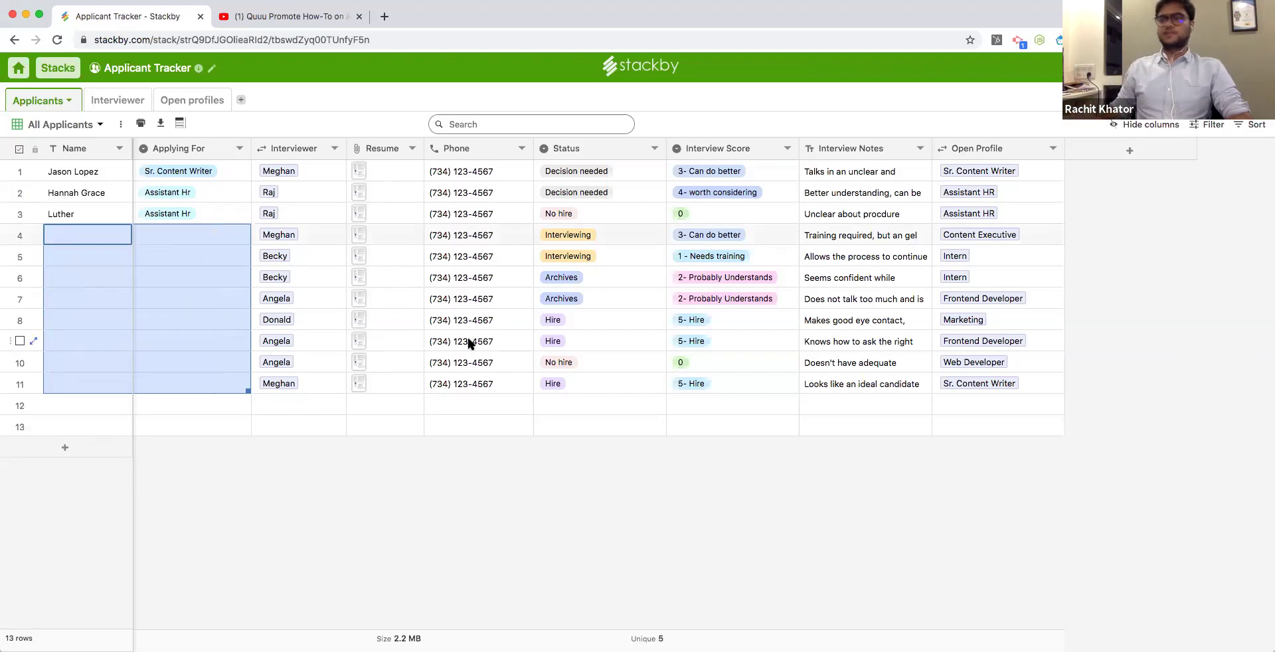
left_click(189, 236)
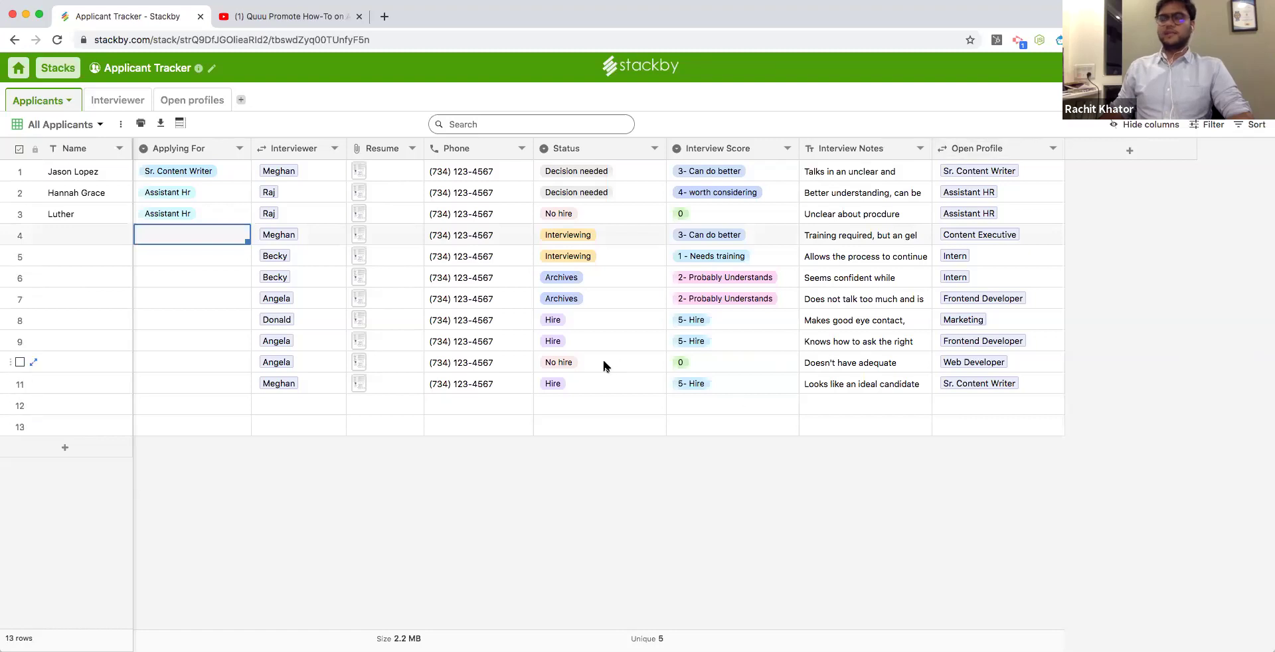
View the Interviewer table and Open profiles view, then go back to the dashboard.
left_click(118, 100)
left_click(183, 107)
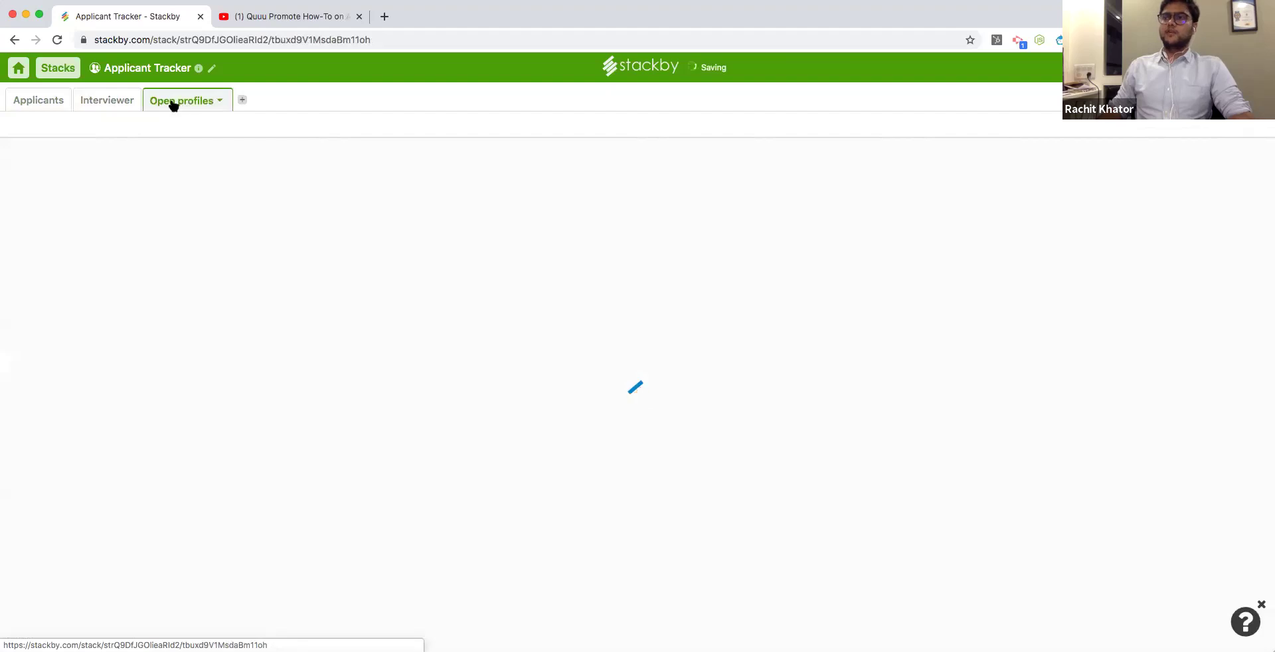
left_click(19, 71)
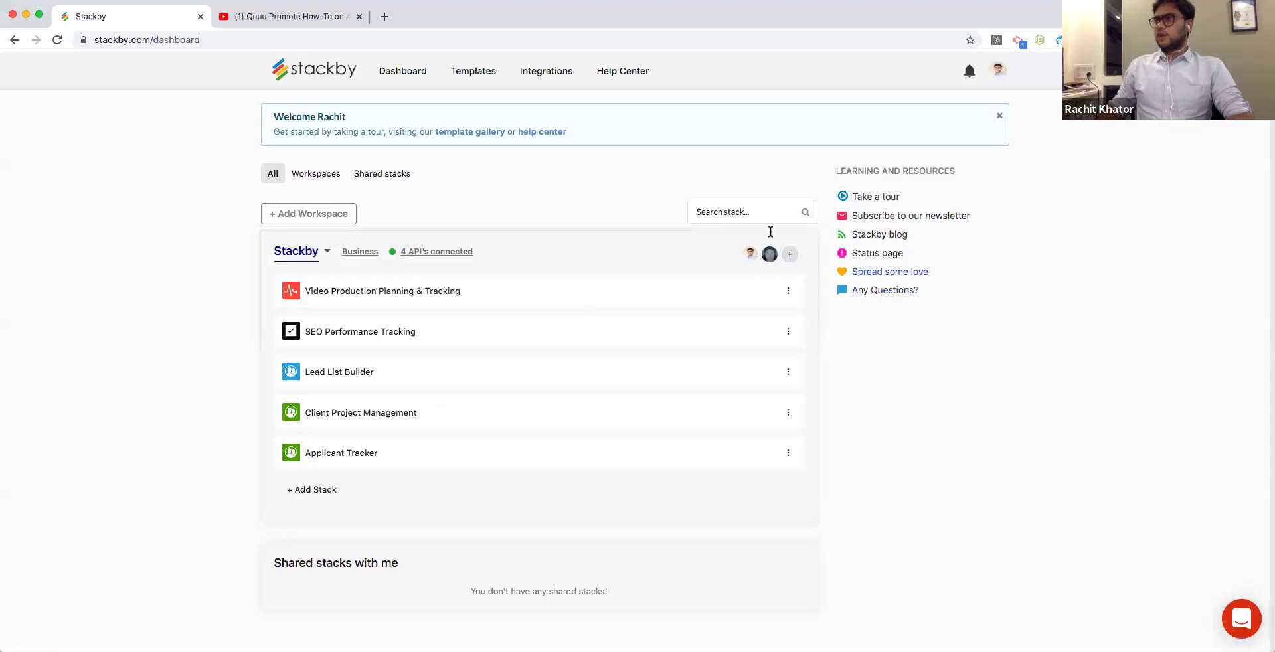
Open the Help Center's Guide to Form View article under Customizing your stack.
left_click(626, 73)
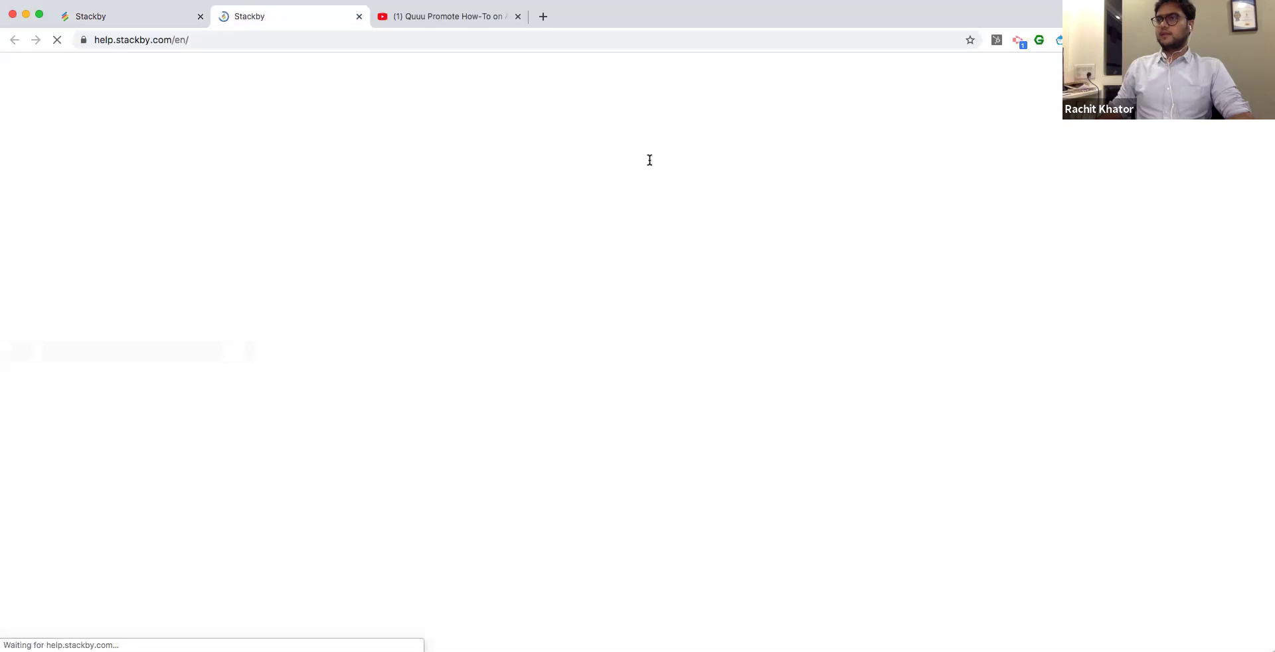
scroll(730, 285, "down", 1)
scroll(730, 287, "down", 5)
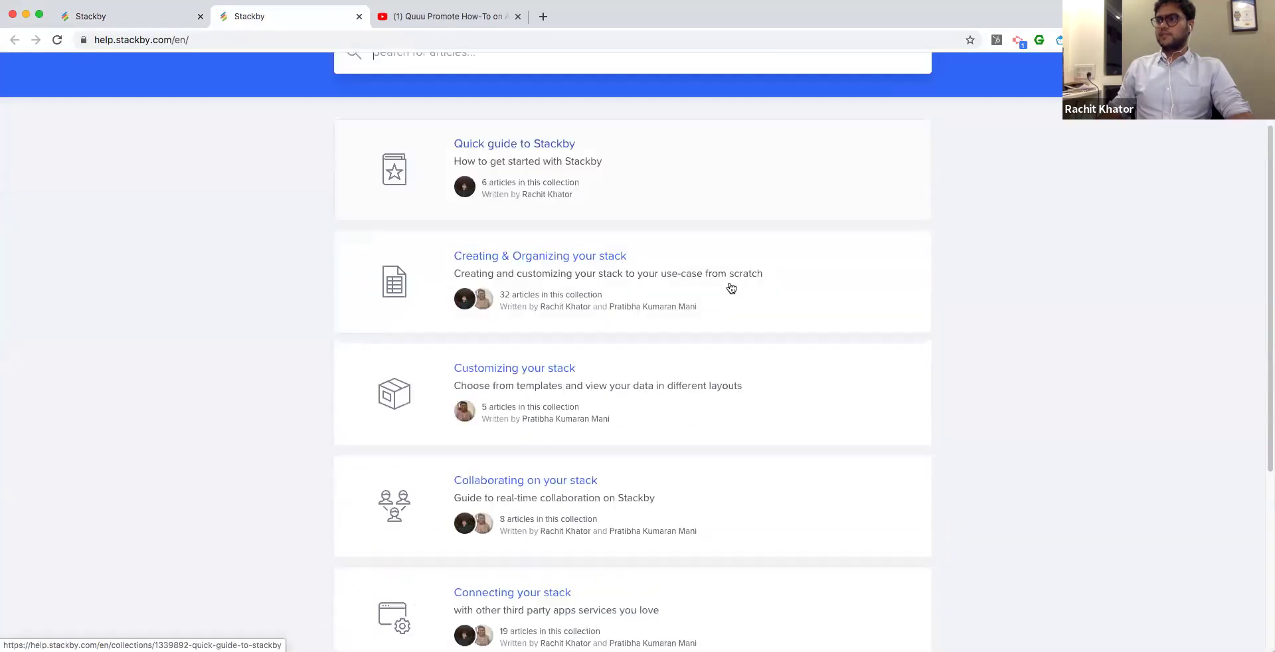
left_click(688, 273)
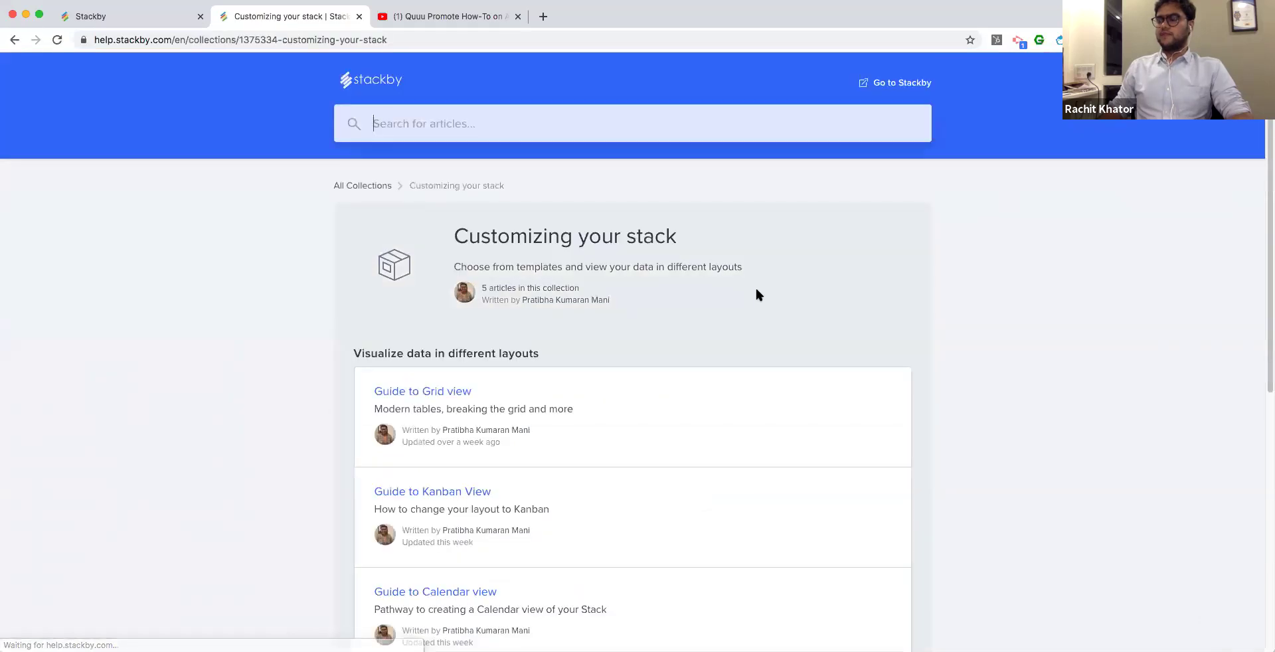
scroll(757, 291, "down", 4)
left_click(625, 528)
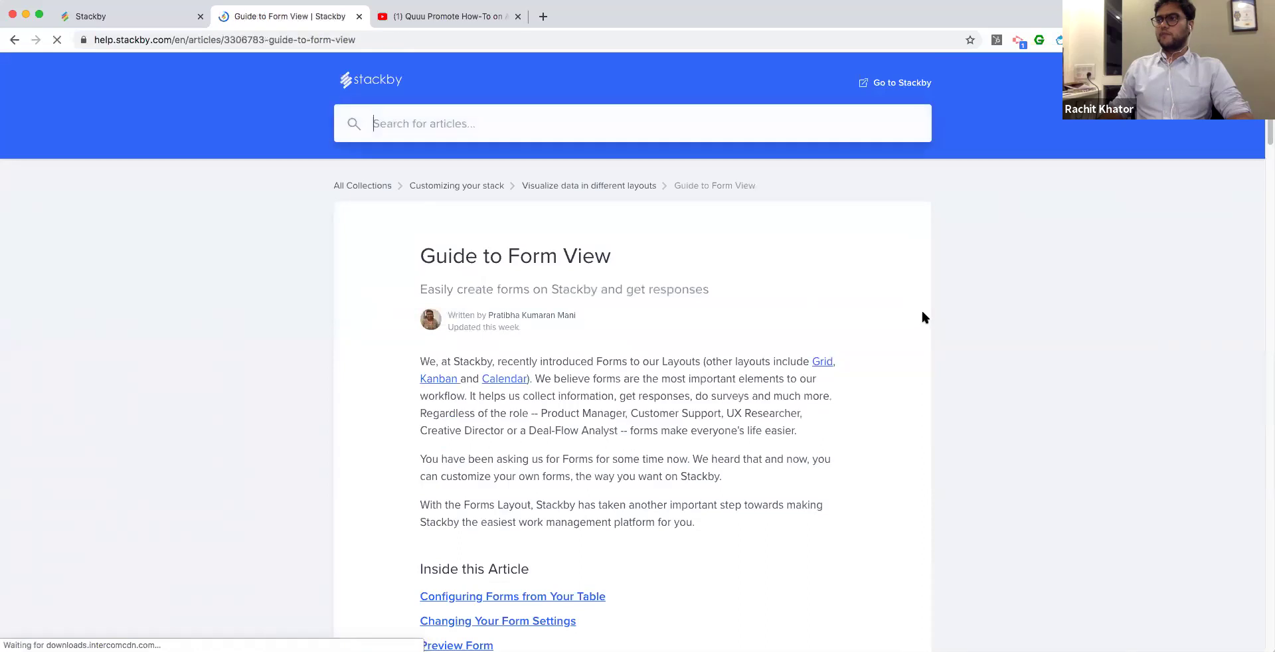
Read through the Guide to Form View article, then return to the Stackby tab.
scroll(923, 317, "down", 10)
scroll(922, 317, "down", 10)
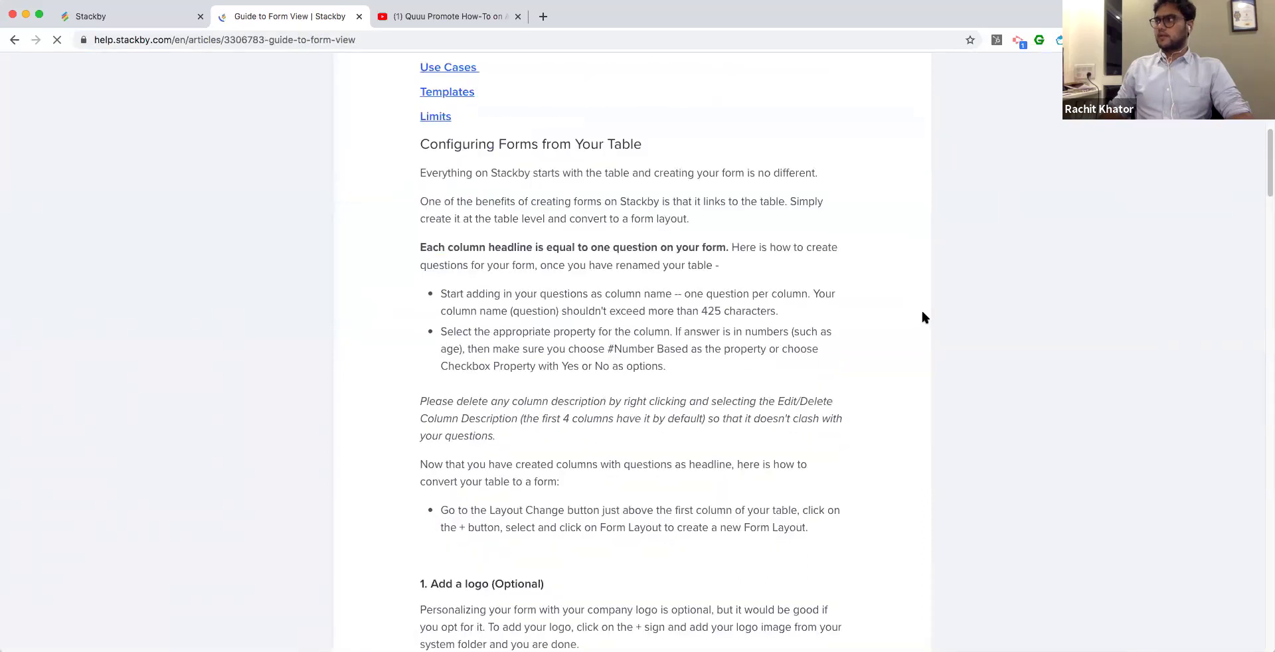
scroll(894, 286, "down", 20)
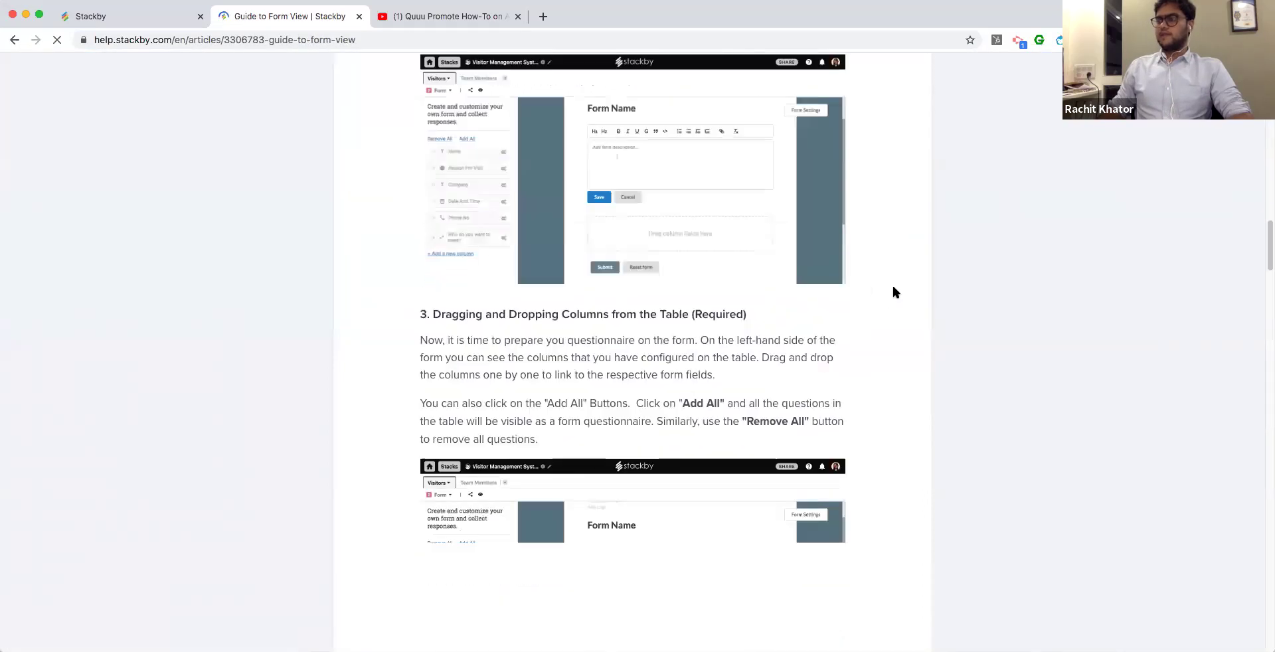
scroll(893, 281, "down", 20)
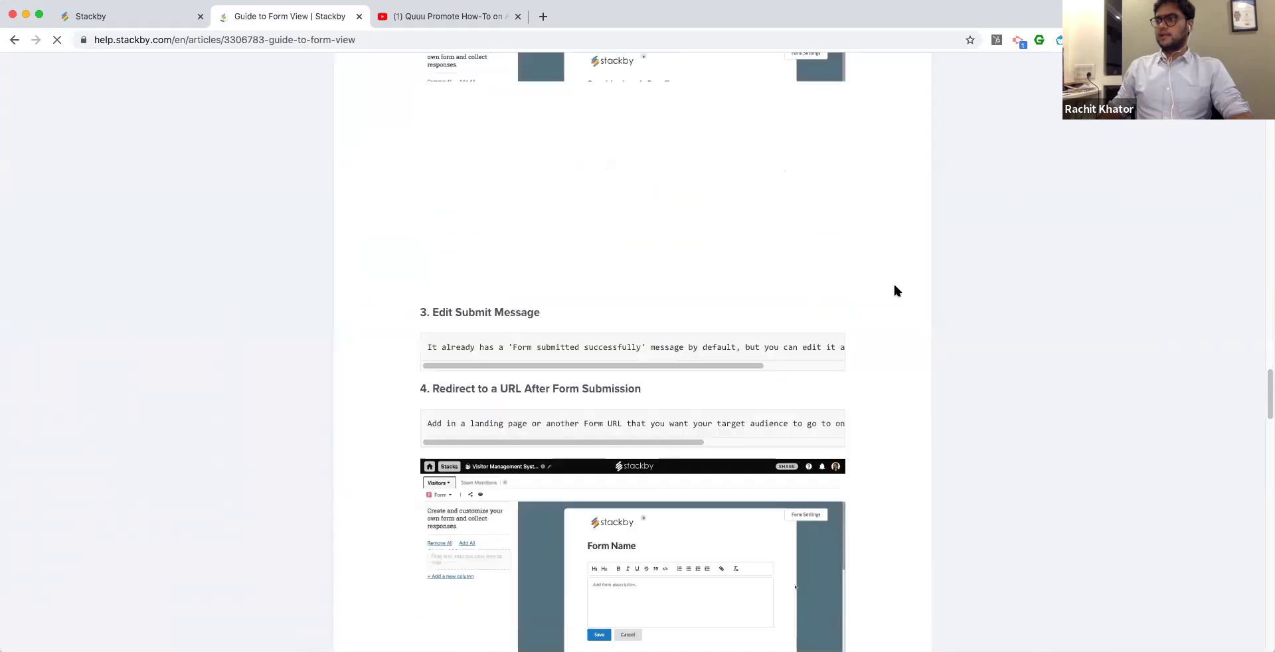
scroll(488, 211, "up", 20)
scroll(489, 211, "up", 20)
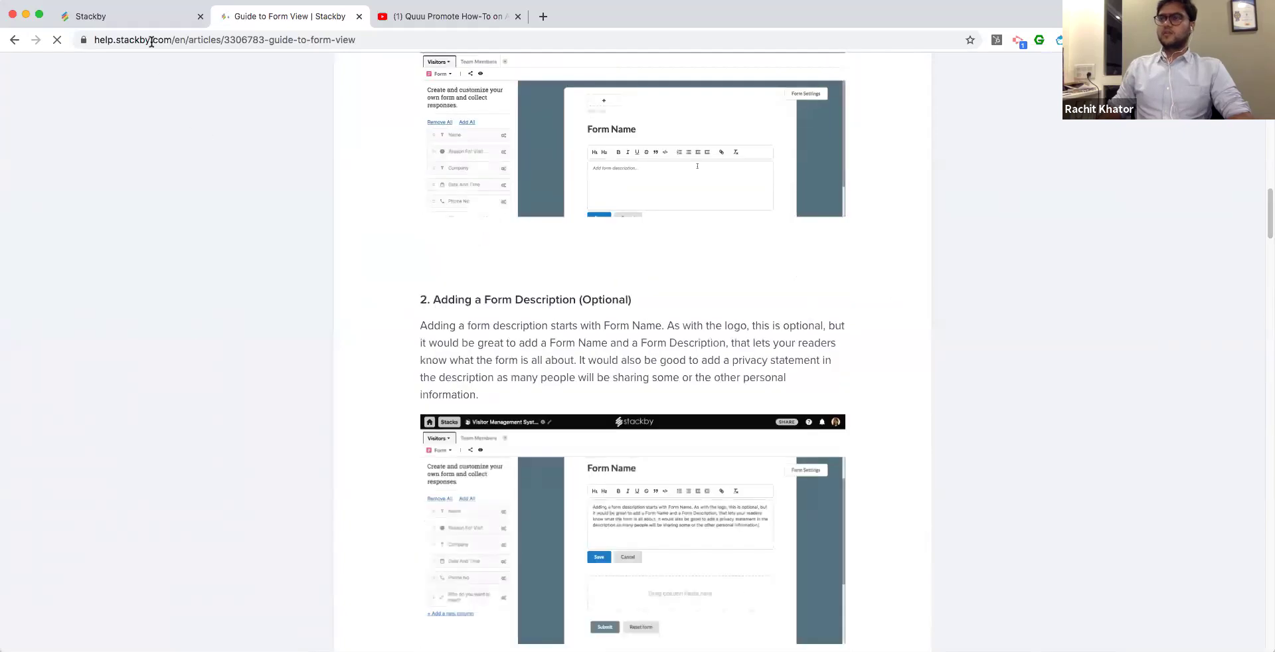
key("ctrl+shift+Tab")
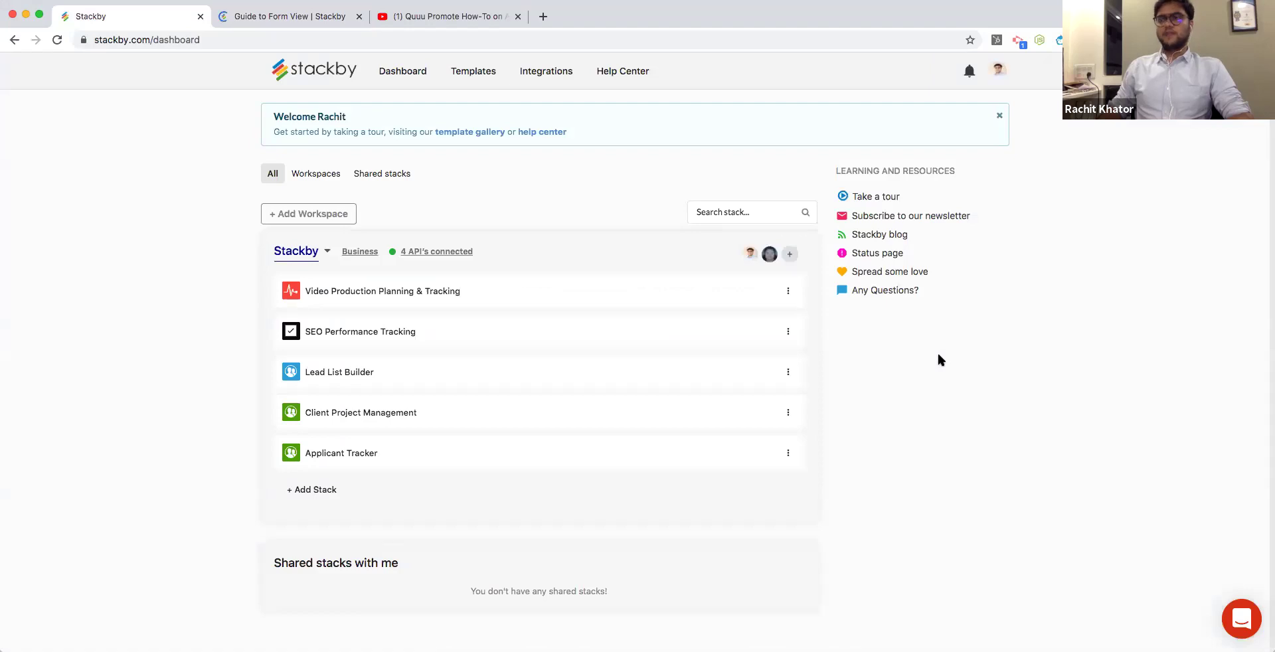
Open the support chat, view the Stackby team conversation, then close the chat panel.
left_click(882, 298)
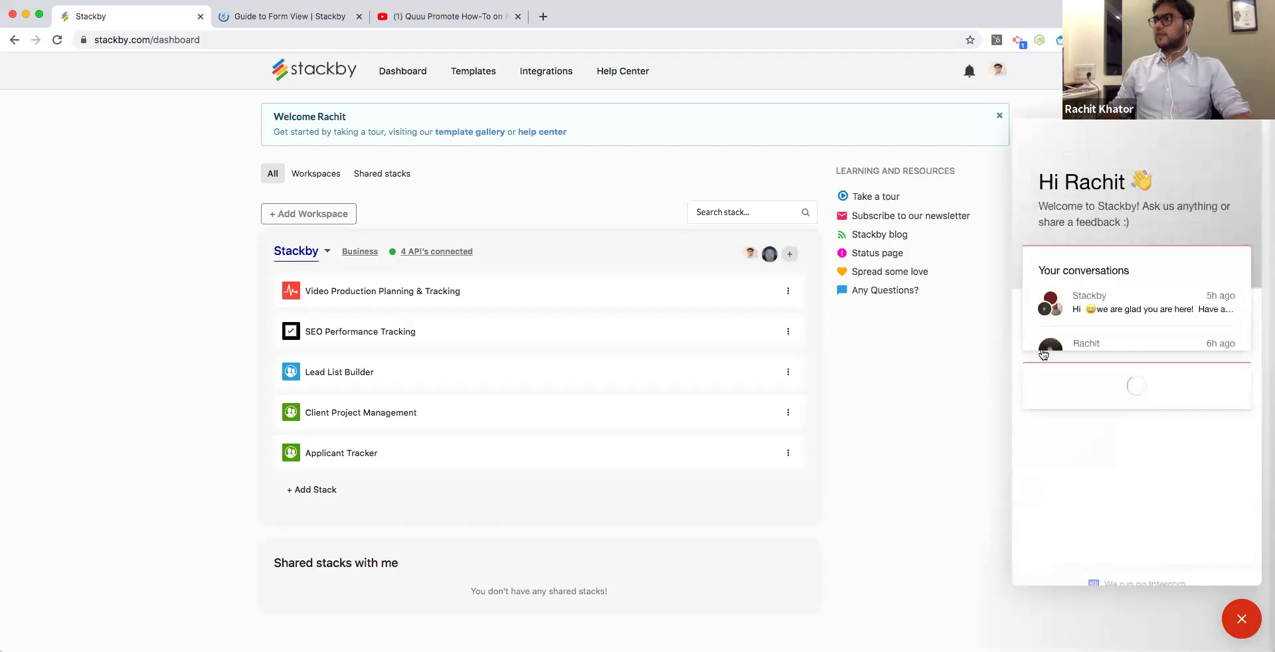
left_click(1116, 396)
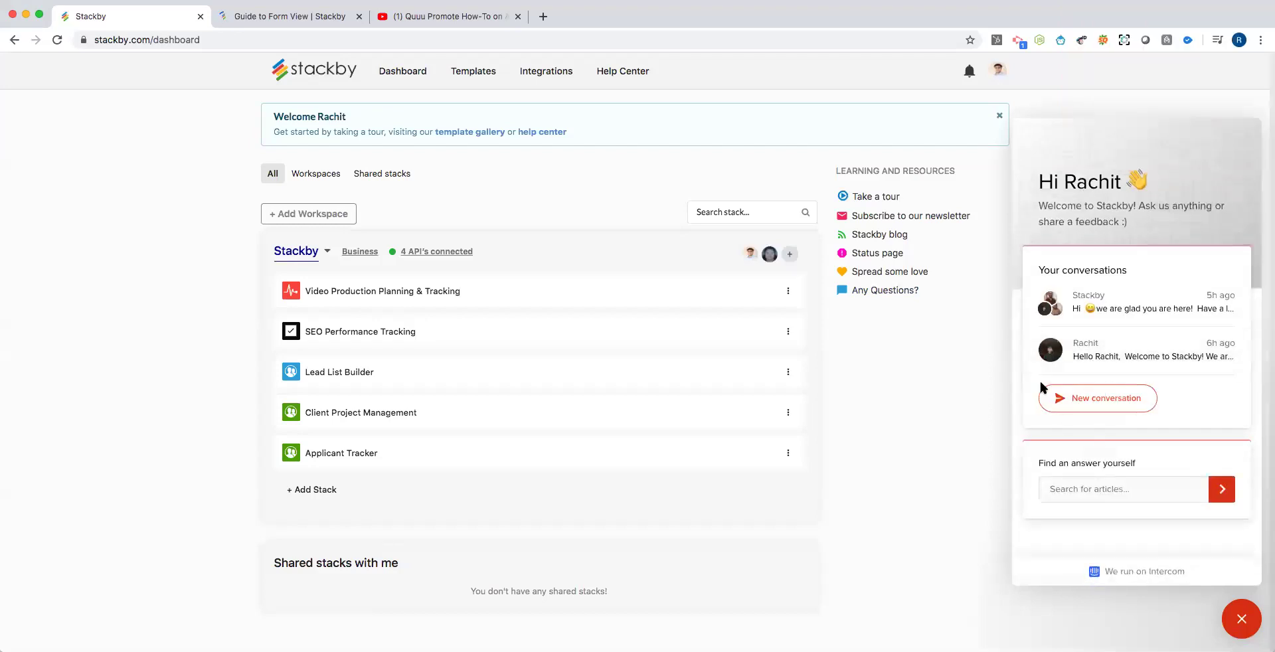
left_click(1026, 154)
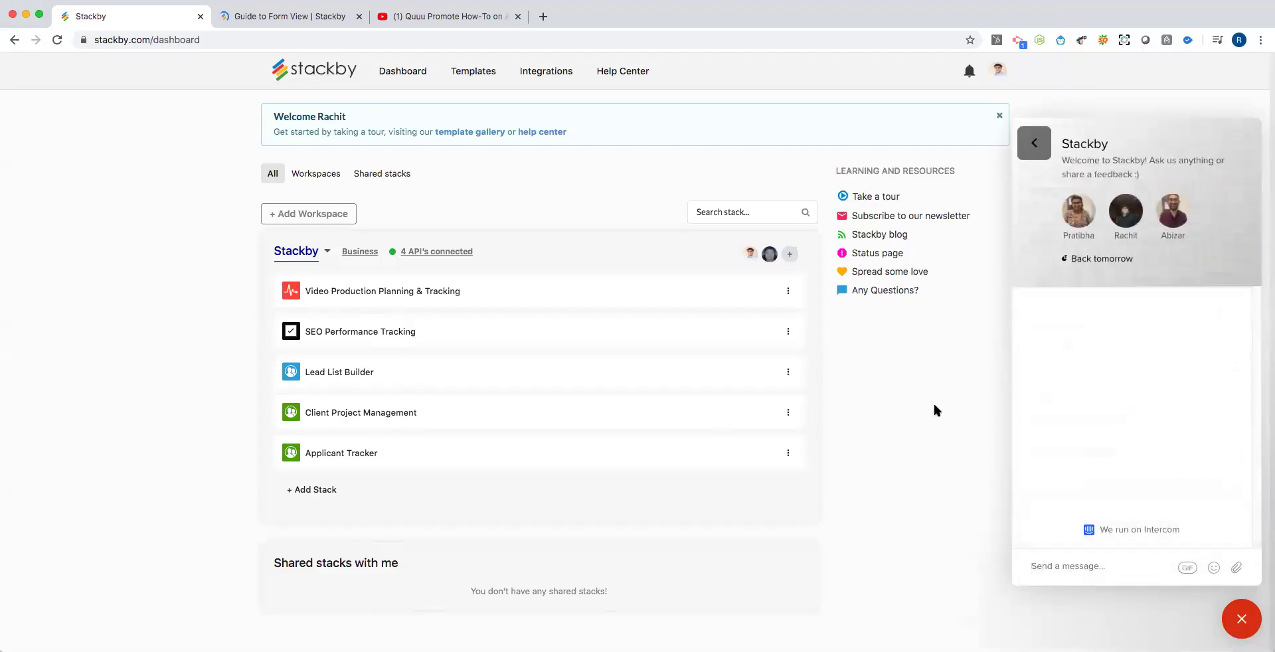
left_click(1251, 617)
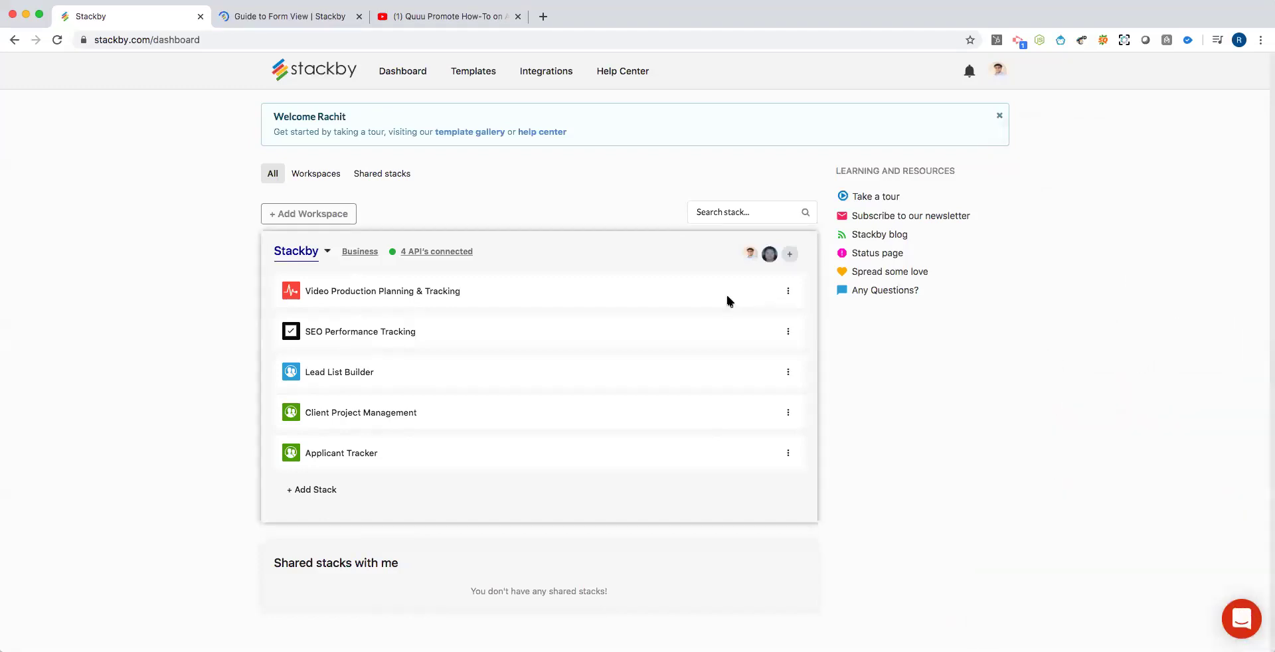
Open a new tab and load appsumo.com/stackby/ from the 'app' address suggestion.
left_click(544, 16)
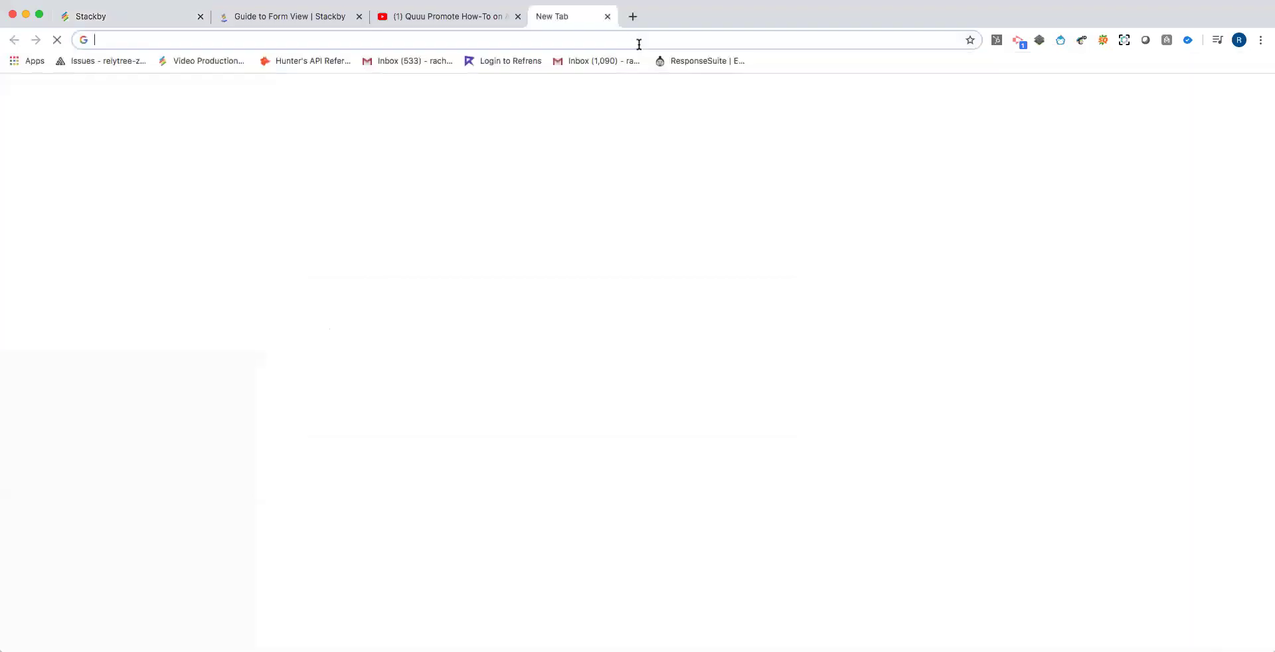
type("app")
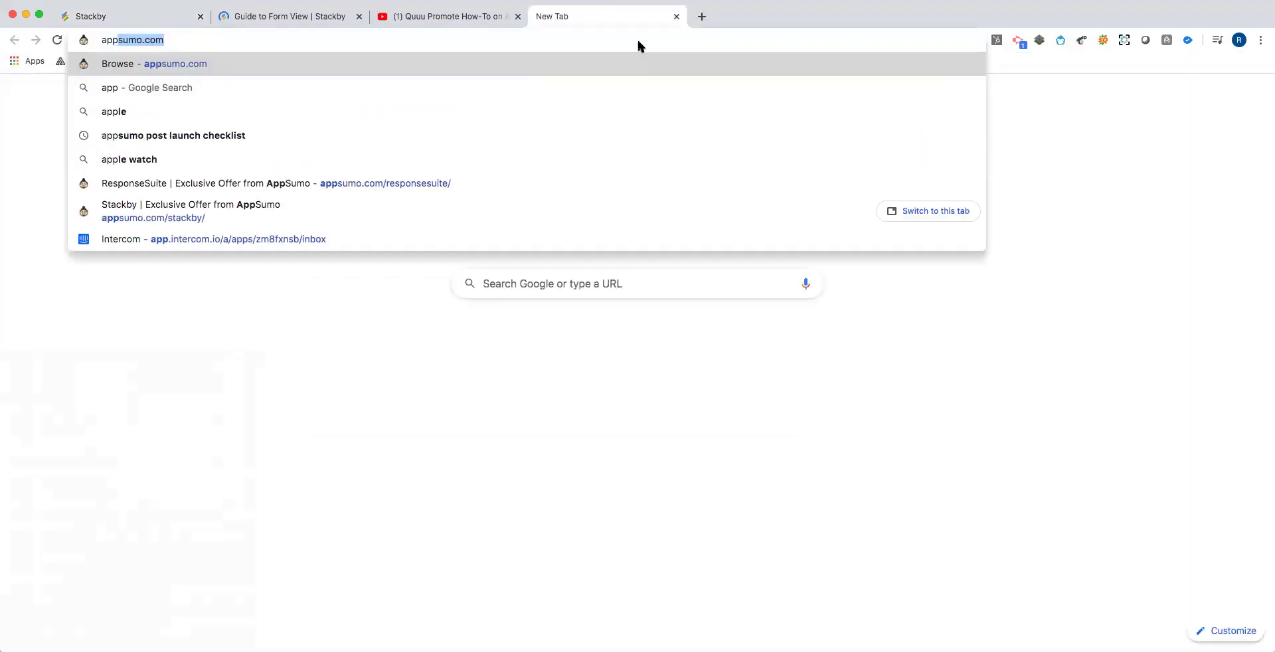
key("Down")
key("Down")
key("Down")
key("Down")
key("Down")
key("Down")
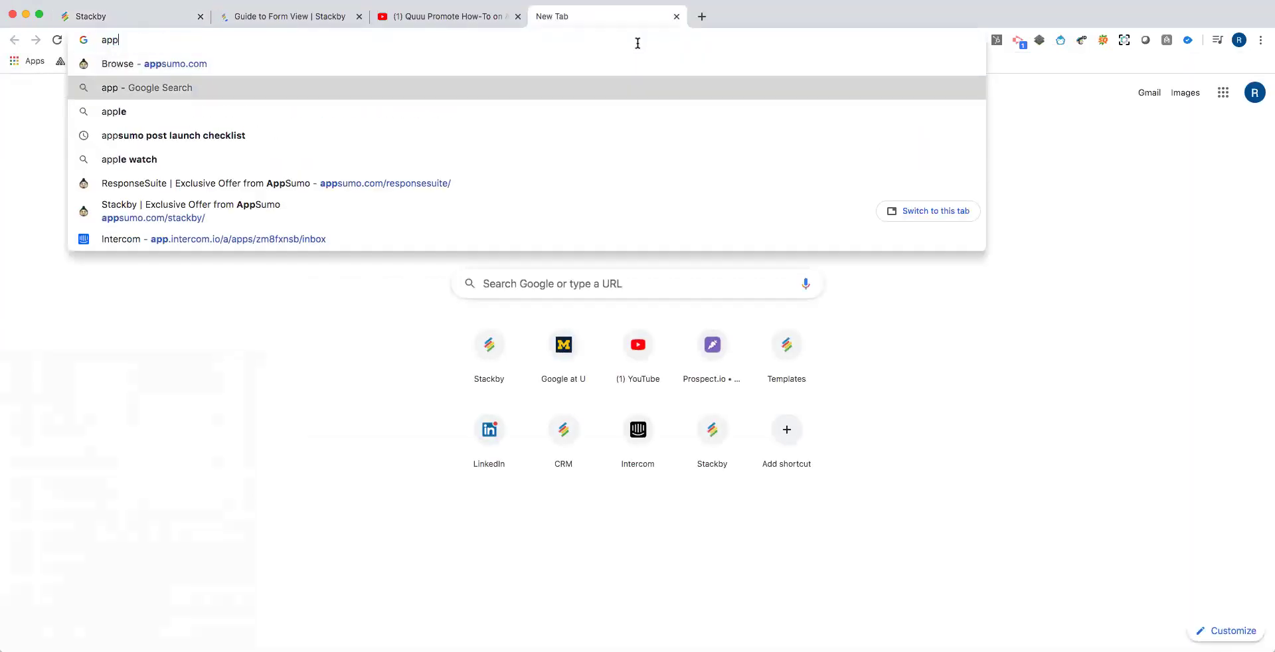
key("Return")
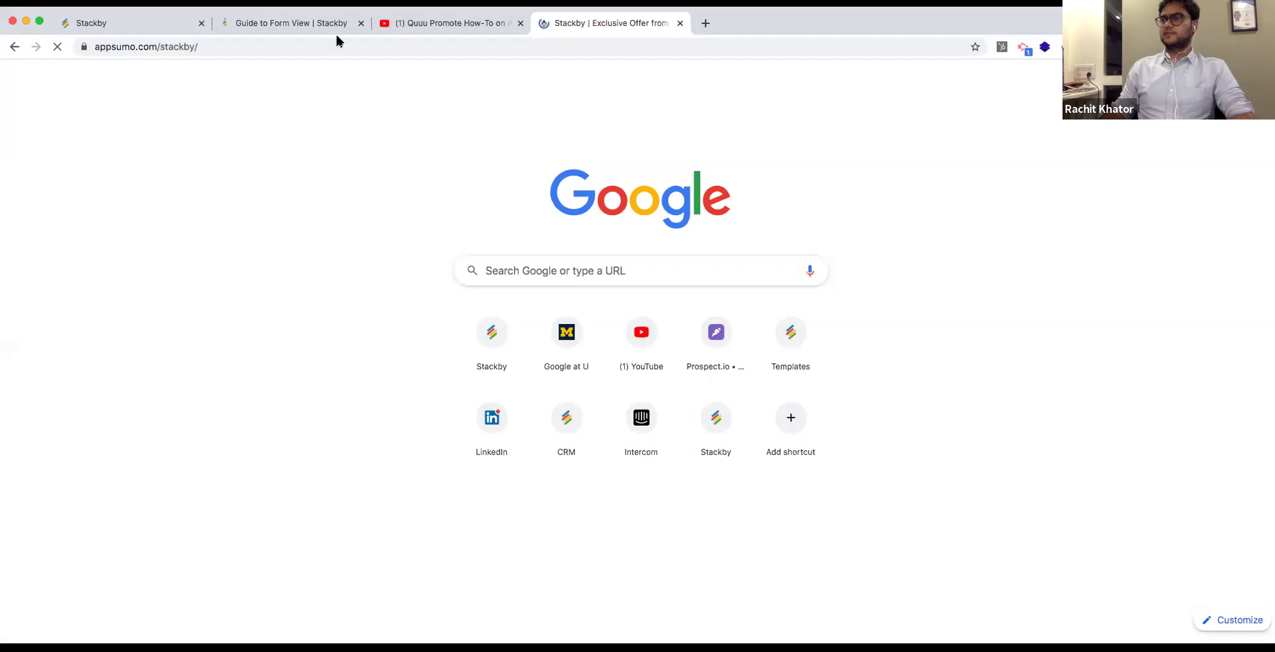
Close the Guide to Form View and YouTube tabs, then scroll to the Stackby pricing plans.
left_click(358, 17)
left_click(360, 24)
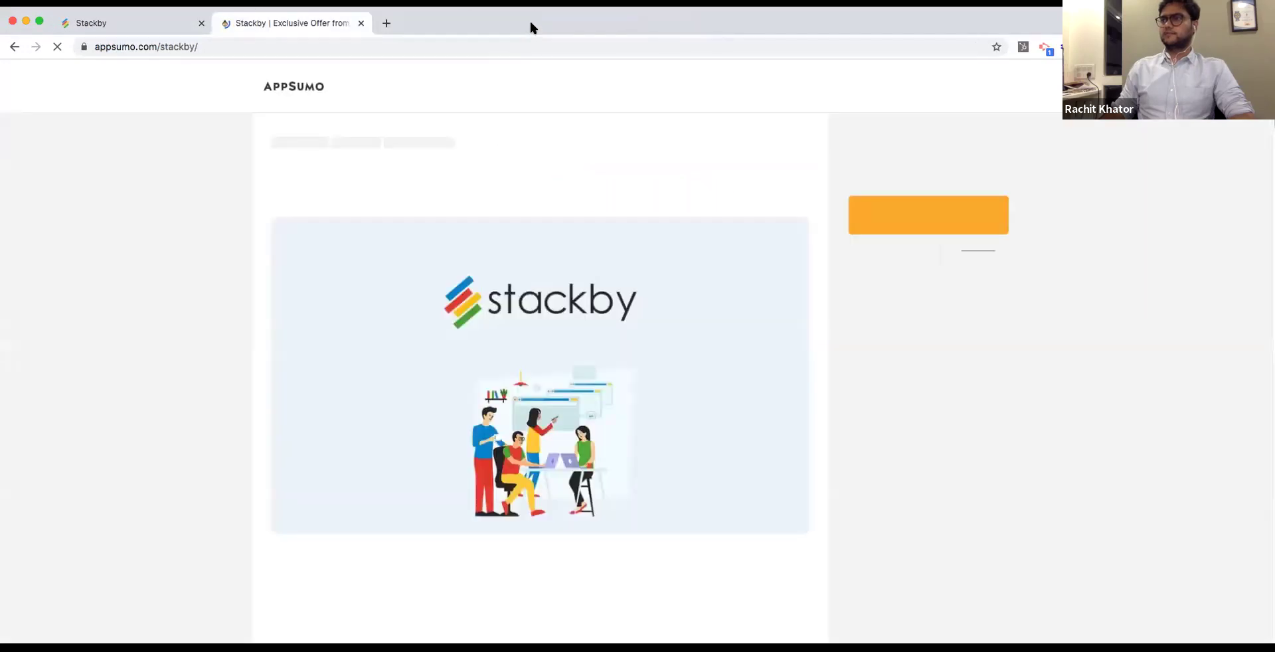
scroll(766, 333, "down", 7)
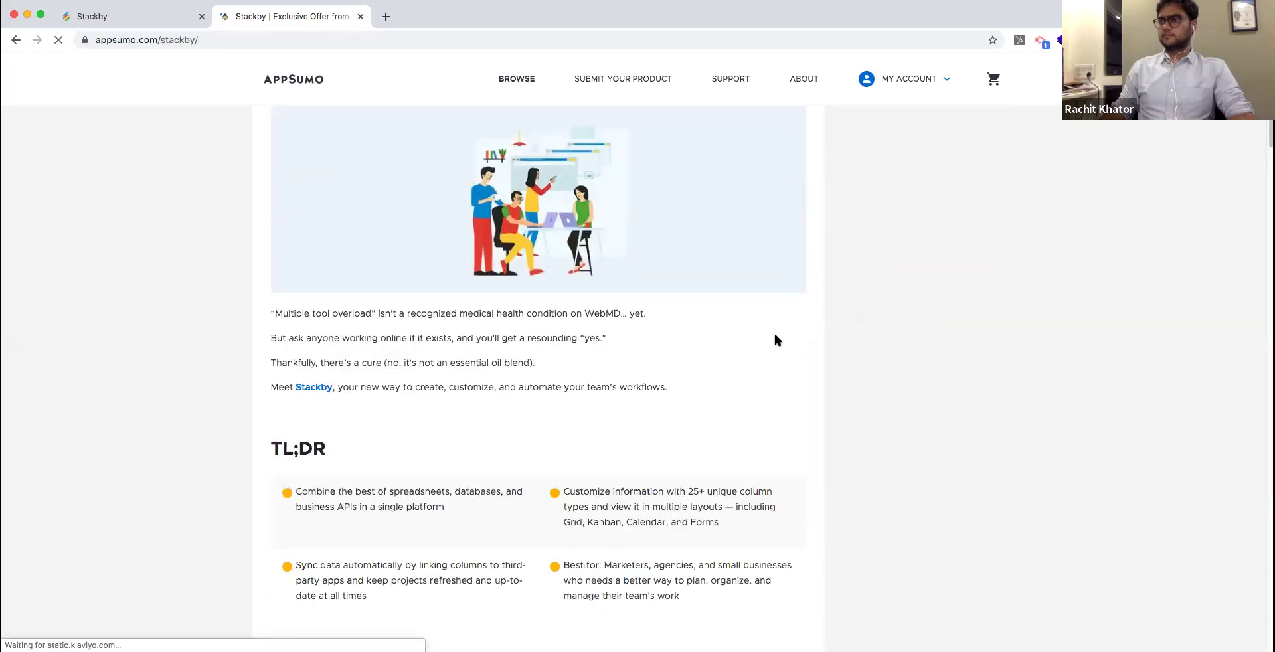
scroll(803, 339, "down", 15)
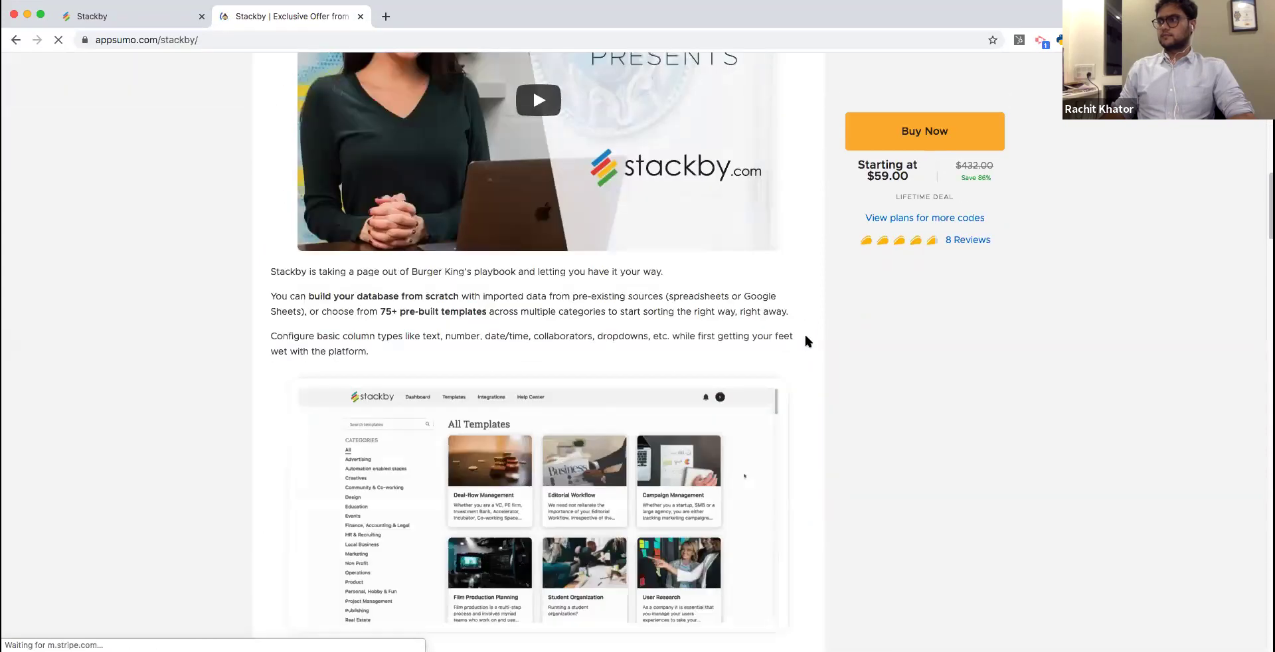
scroll(805, 339, "down", 20)
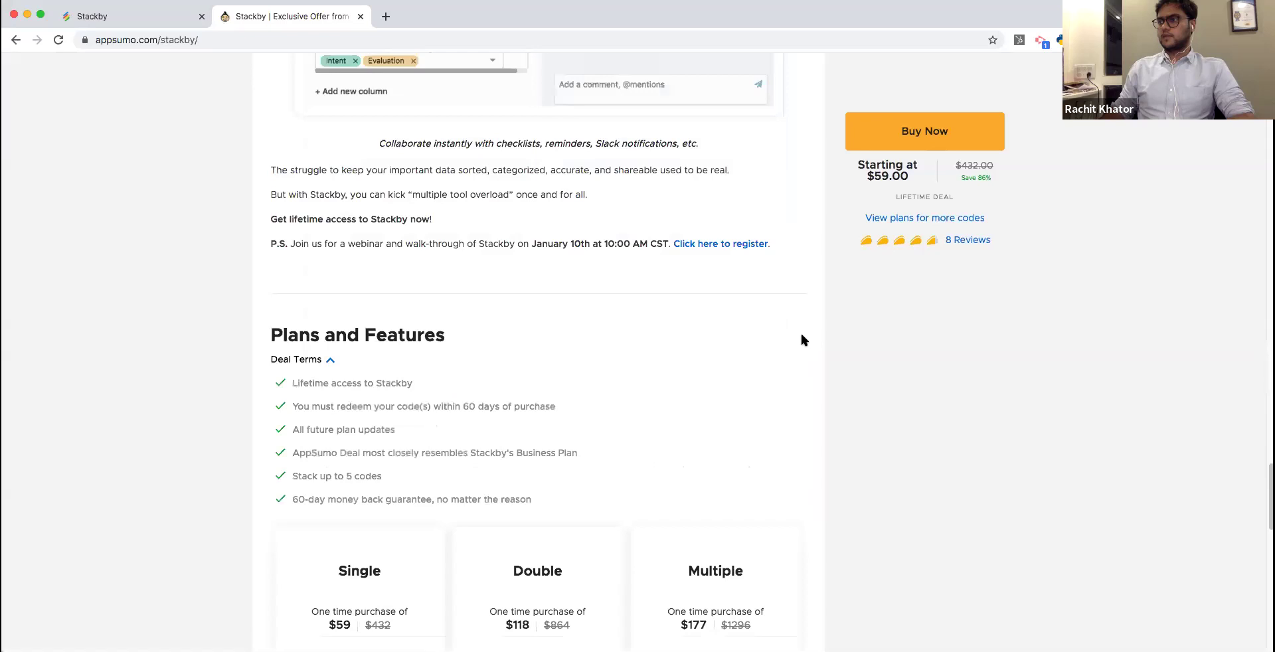
scroll(801, 334, "down", 3)
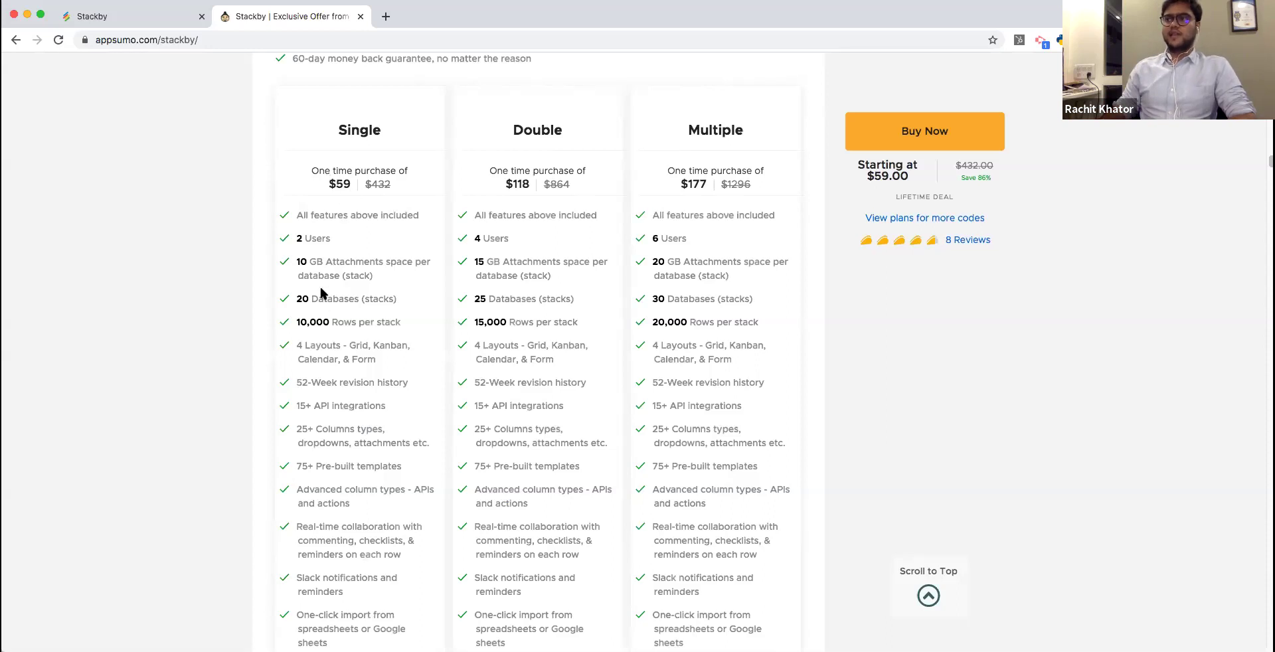
Highlight the Single plan's 20 Databases limit, glance at the Stackby tab, and come back.
left_click_drag(298, 307, 408, 289)
left_click(408, 289)
left_click(133, 19)
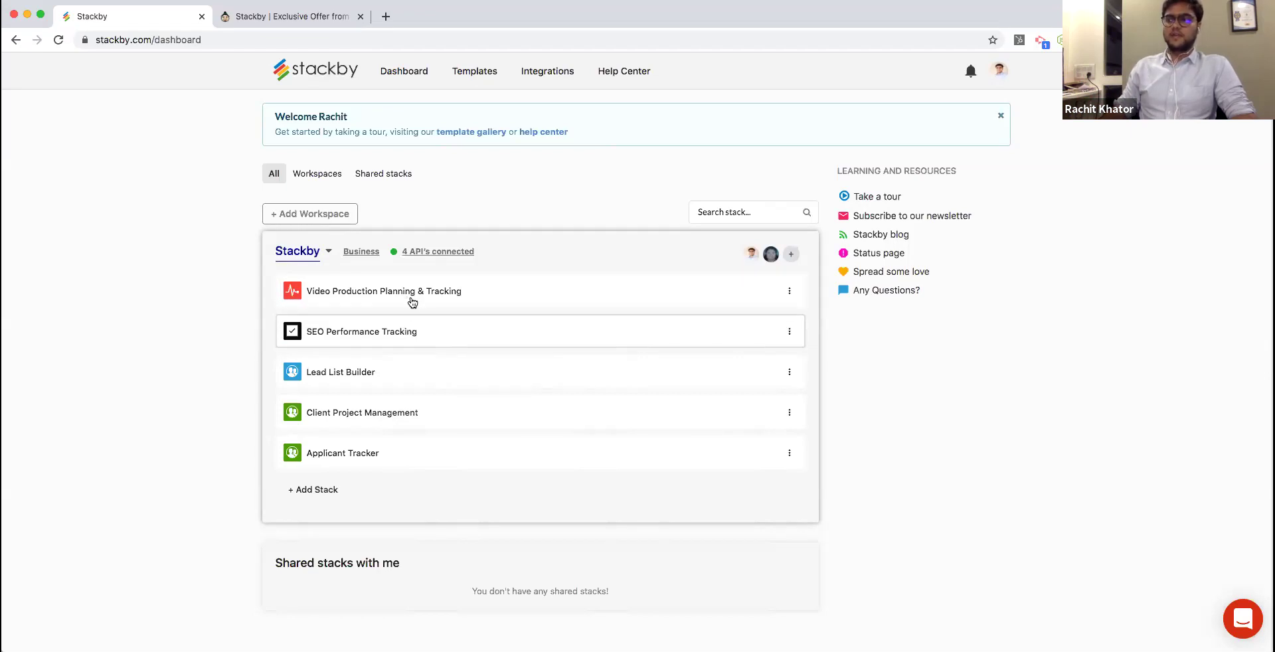
left_click(232, 16)
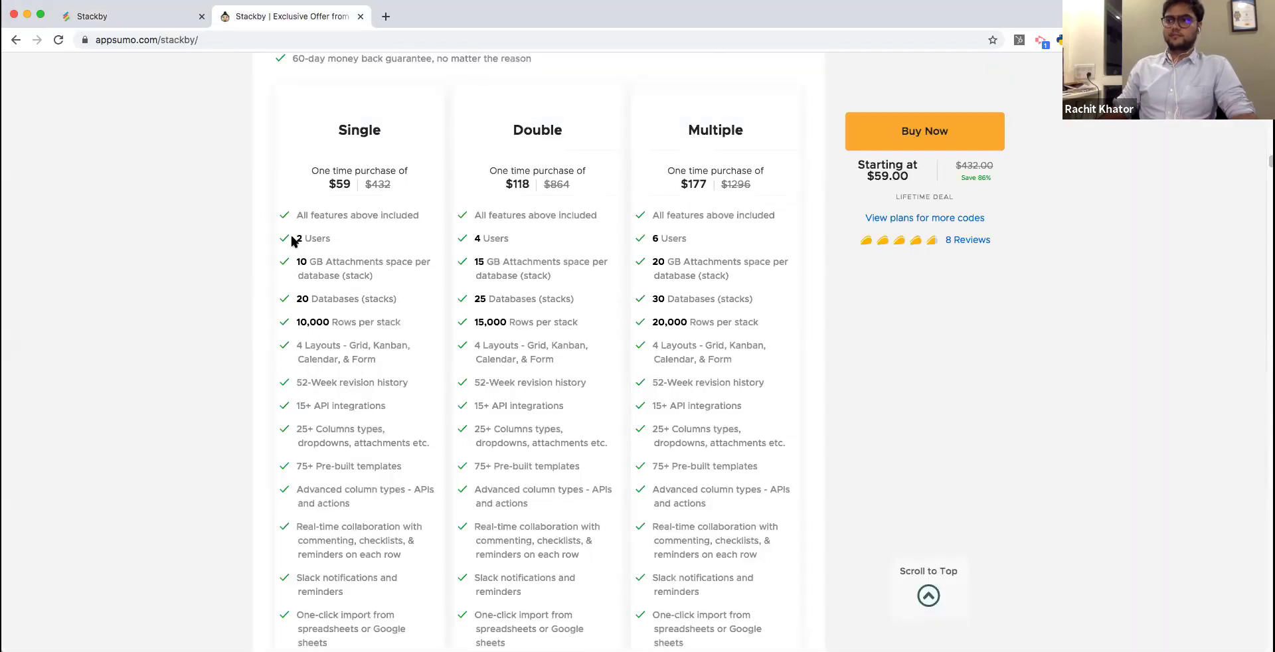
Highlight the Single plan's 10,000 rows per stack and 10 GB attachment limits.
left_click_drag(297, 323, 399, 325)
left_click(400, 325)
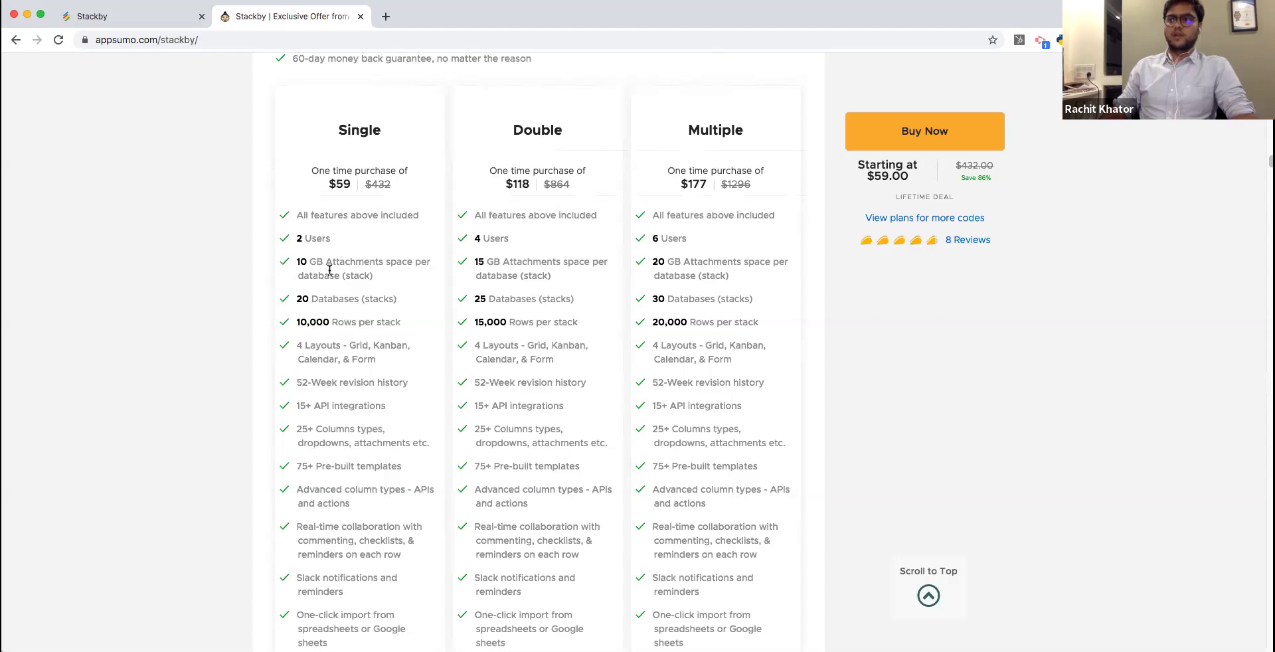
left_click_drag(327, 263, 330, 287)
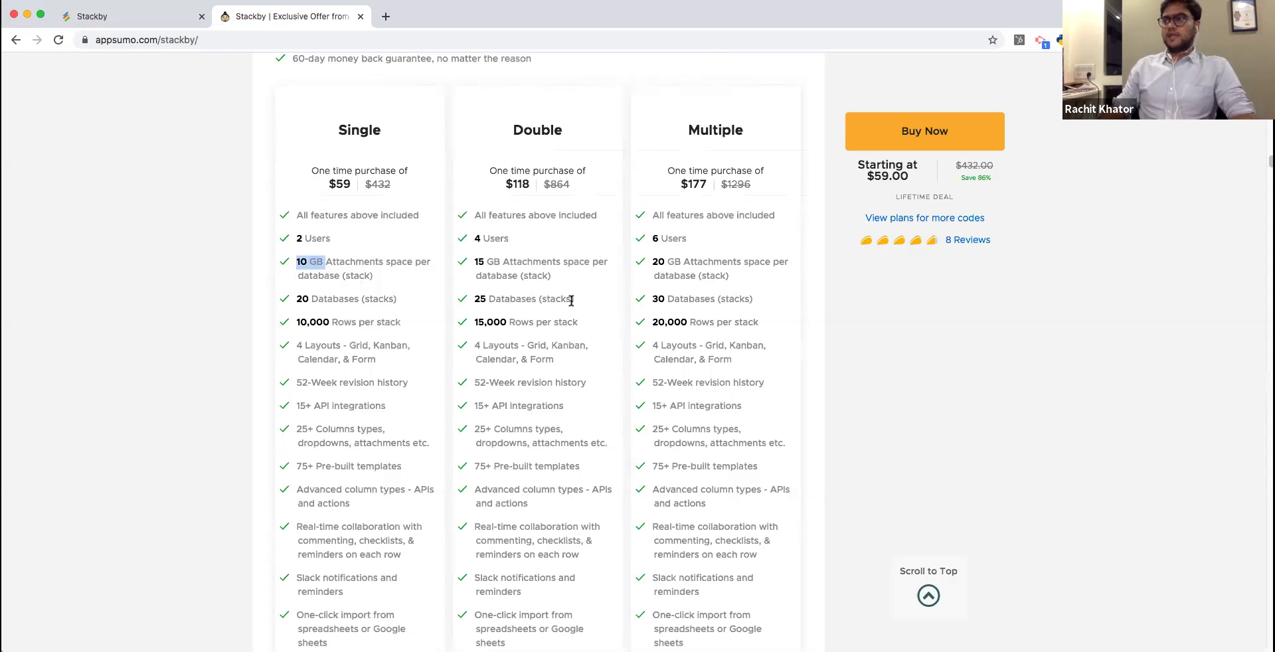
Highlight the Double plan's 25 Databases and 15,000 rows per stack limits.
scroll(498, 295, "down", 1)
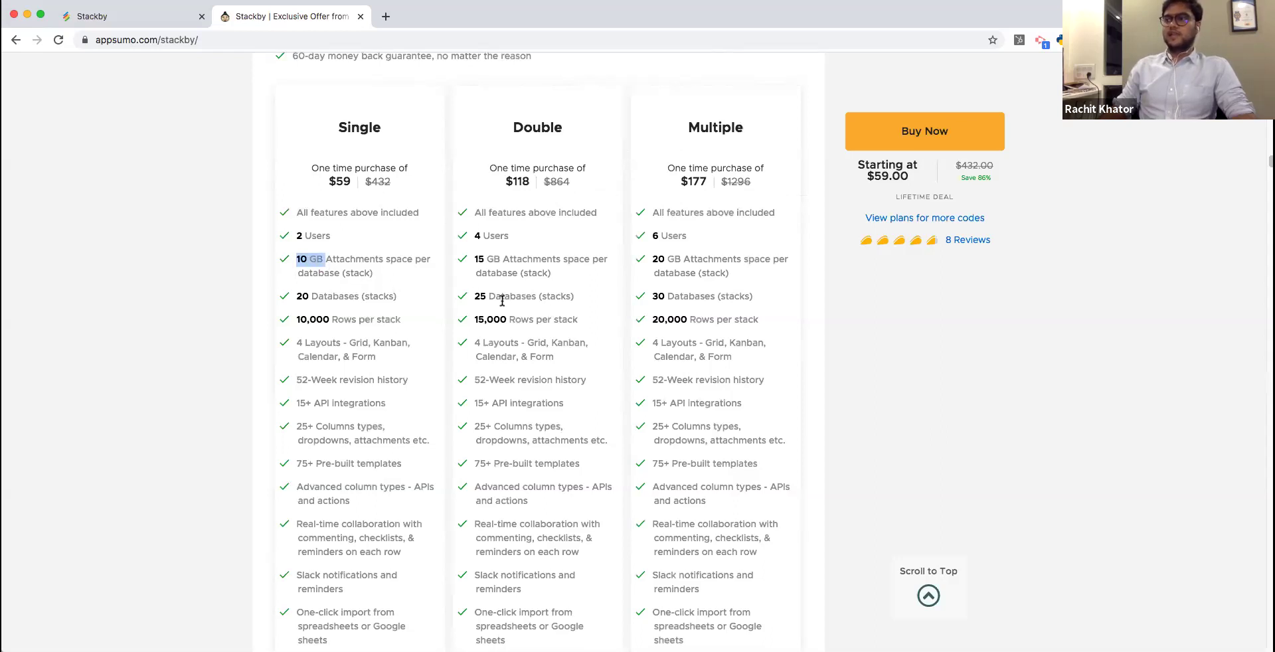
triple_click(583, 297)
left_click(475, 316)
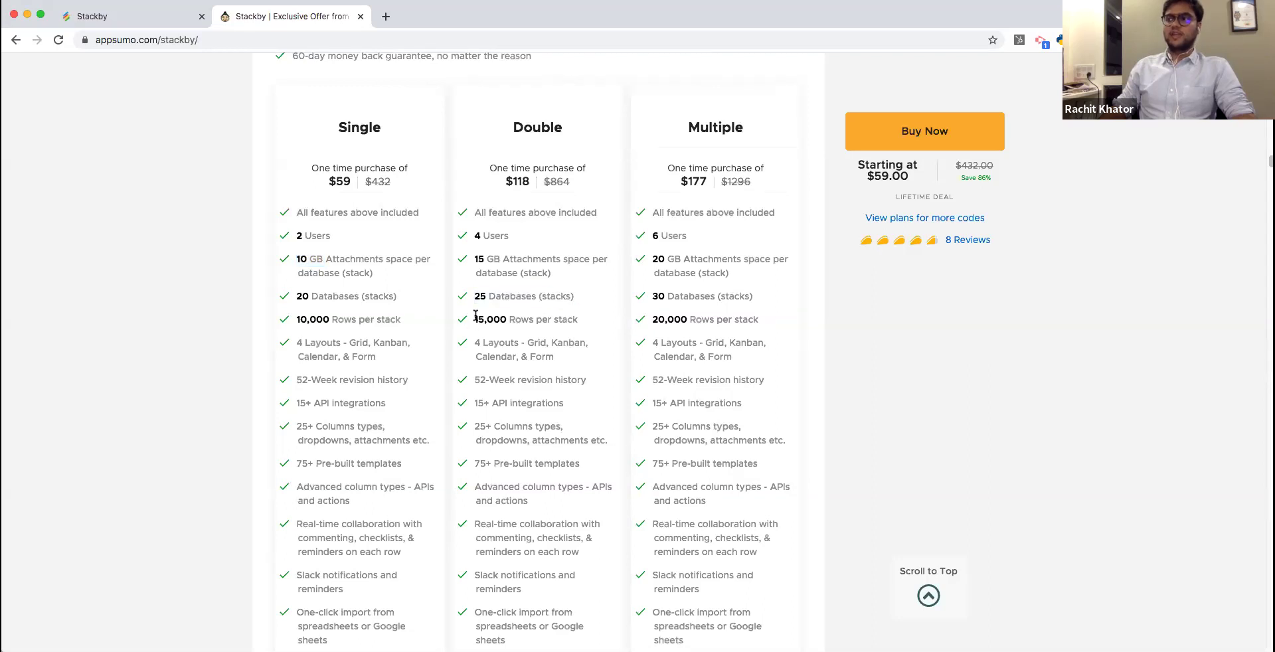
left_click_drag(475, 316, 595, 321)
left_click(595, 320)
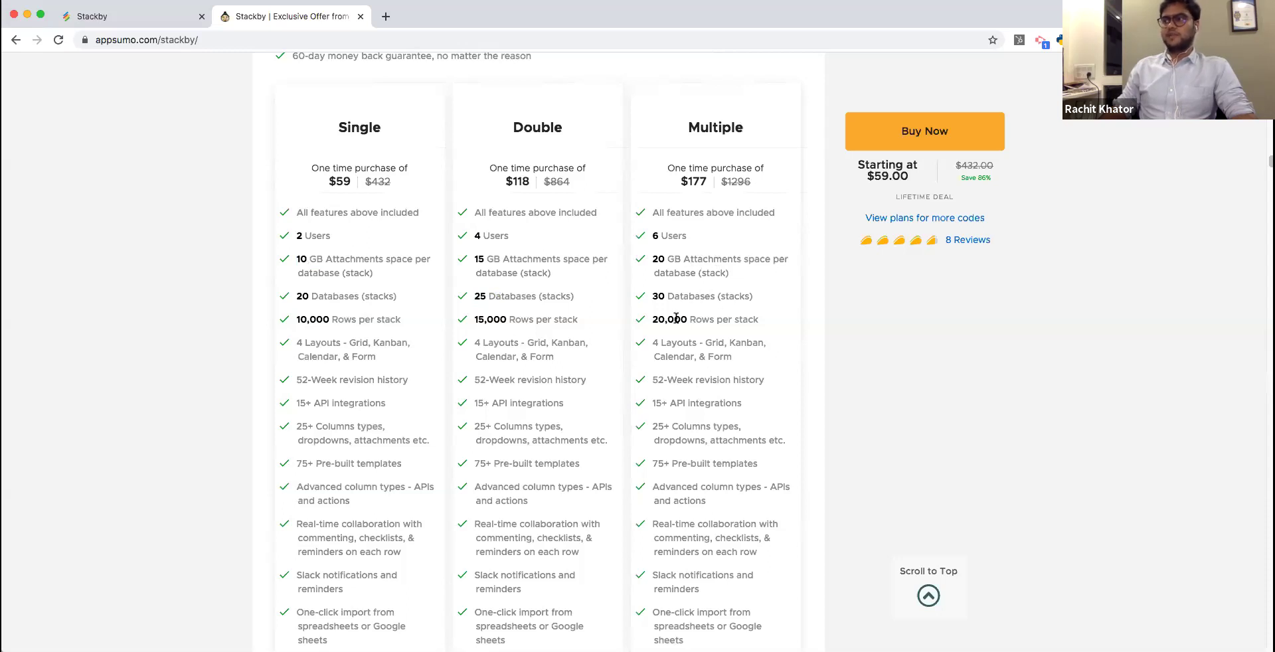
Scroll through the full plan comparison and reviews, then switch to the Stackby dashboard tab.
scroll(741, 317, "down", 2)
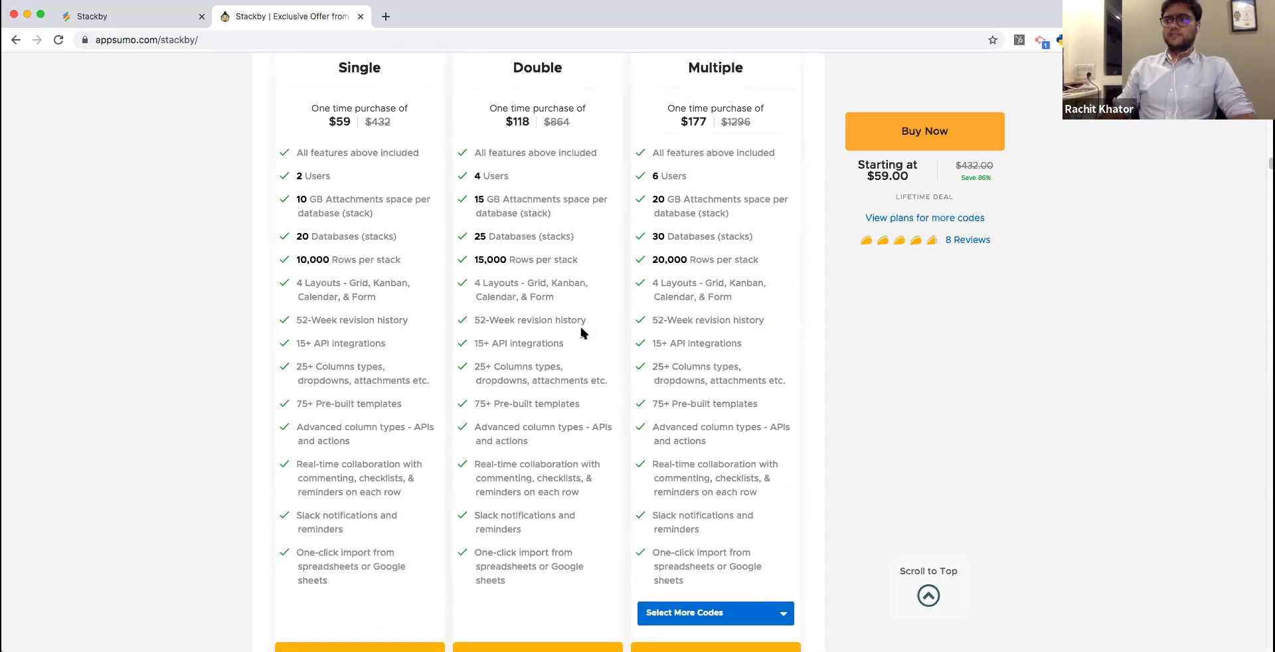
scroll(684, 372, "down", 1)
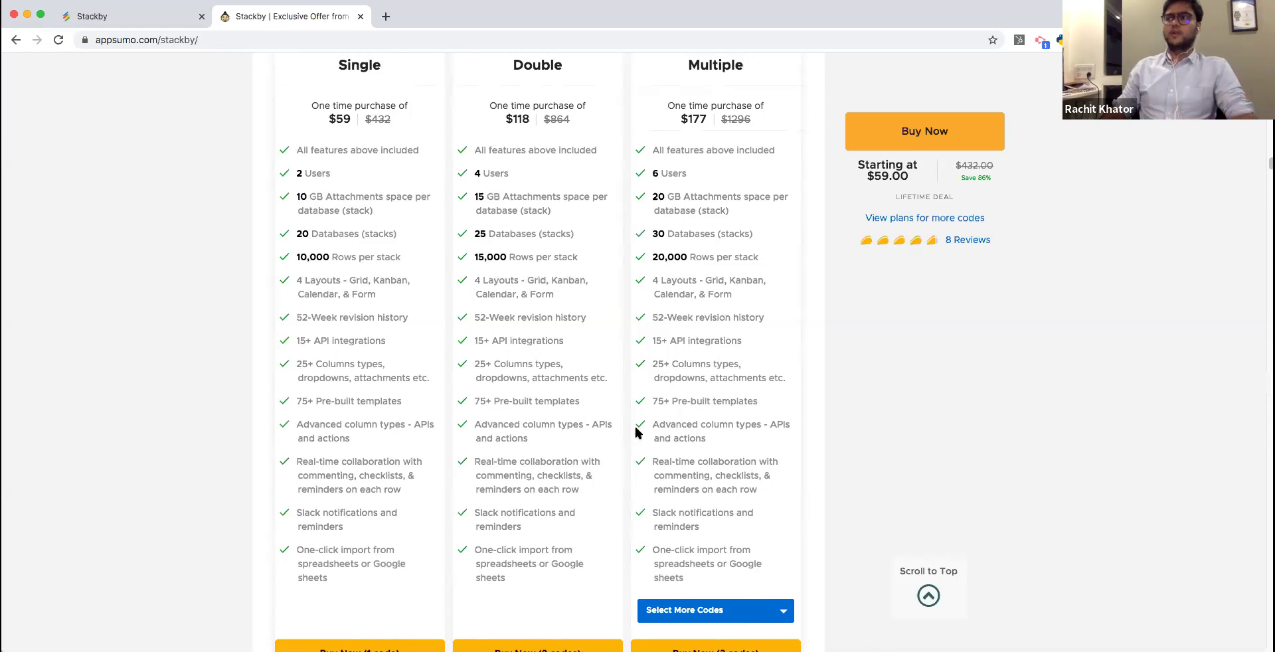
scroll(635, 431, "down", 1)
scroll(594, 387, "up", 7)
scroll(611, 389, "down", 5)
scroll(612, 389, "down", 5)
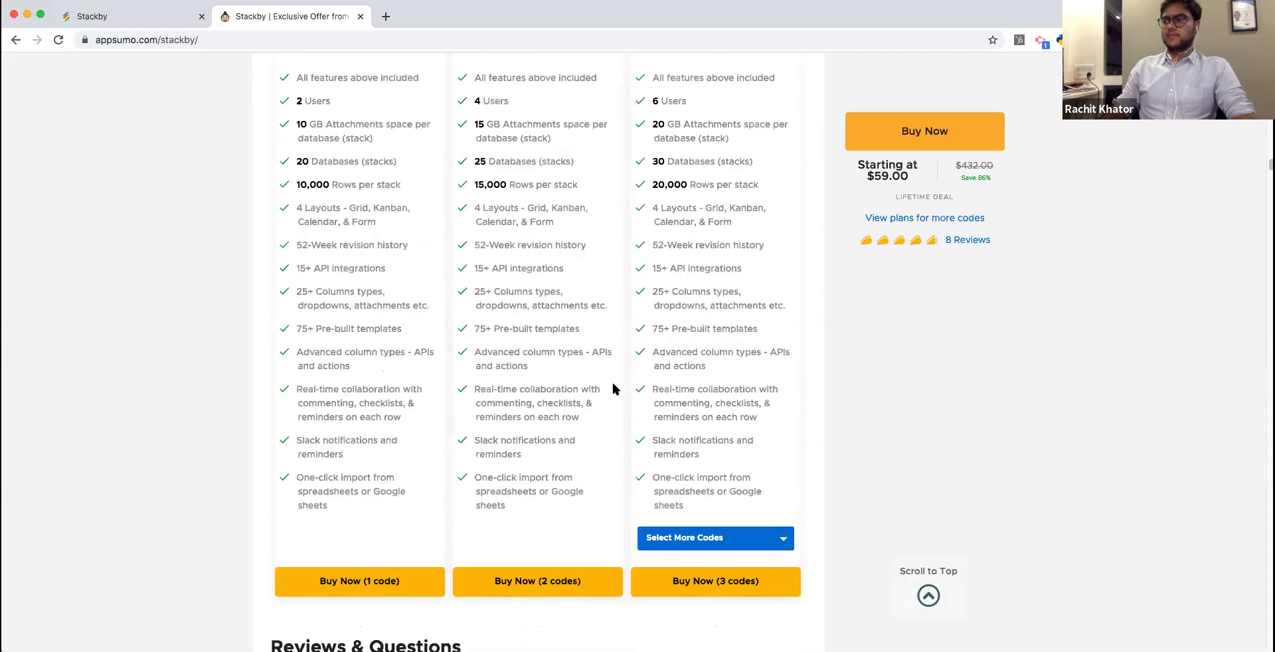
scroll(612, 388, "down", 5)
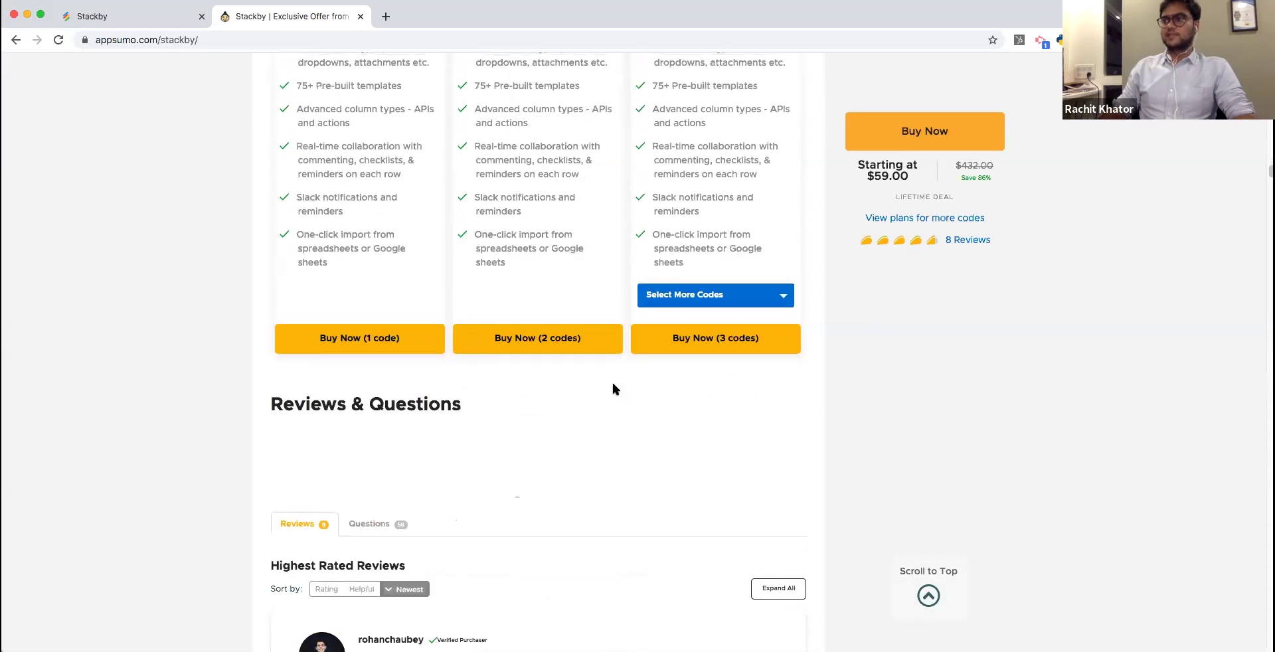
scroll(612, 389, "up", 10)
scroll(612, 389, "down", 3)
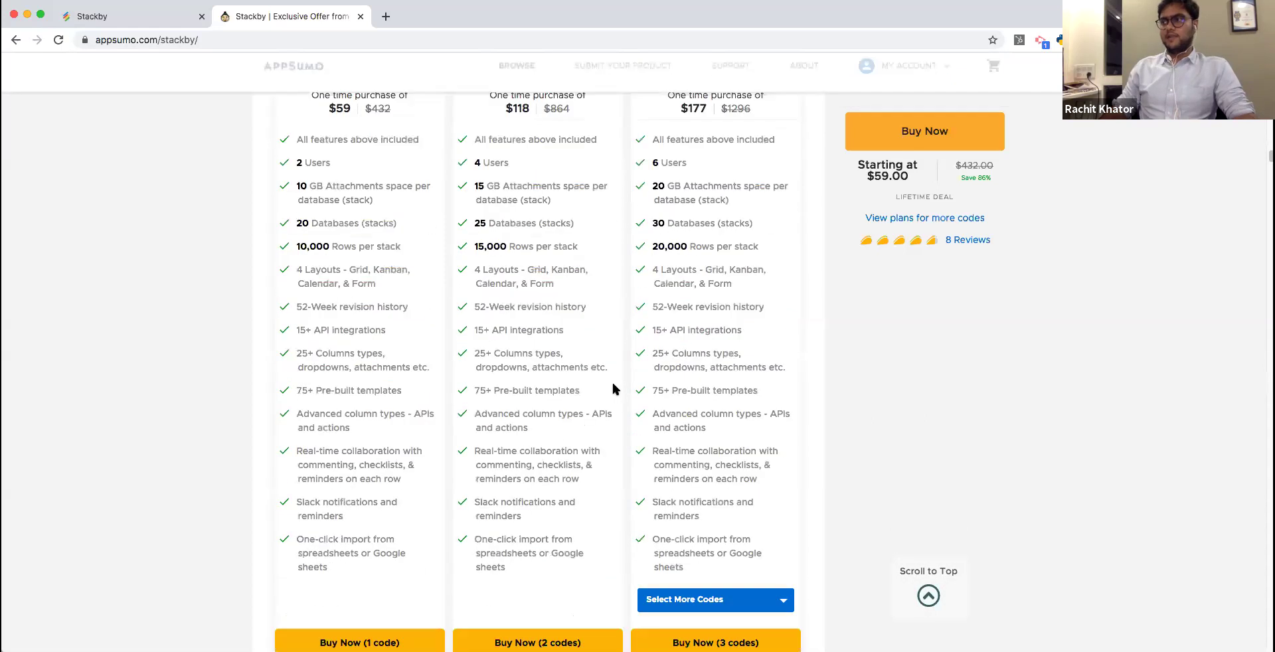
scroll(612, 389, "down", 4)
scroll(612, 389, "up", 4)
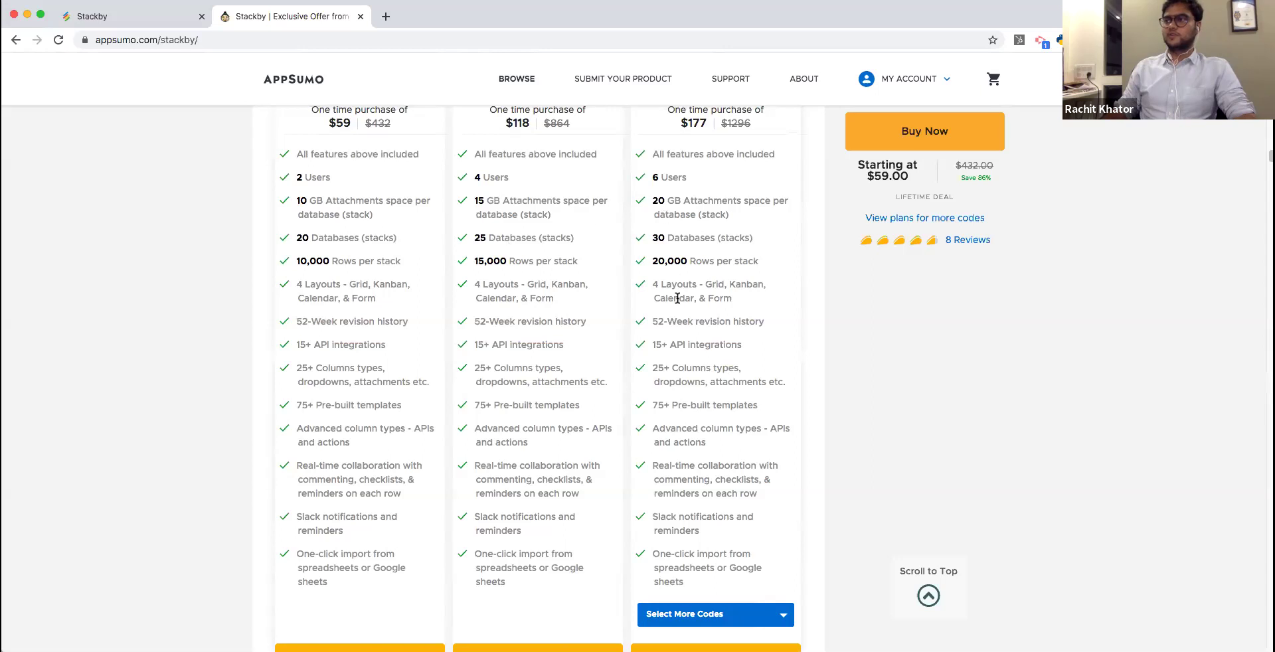
left_click(141, 19)
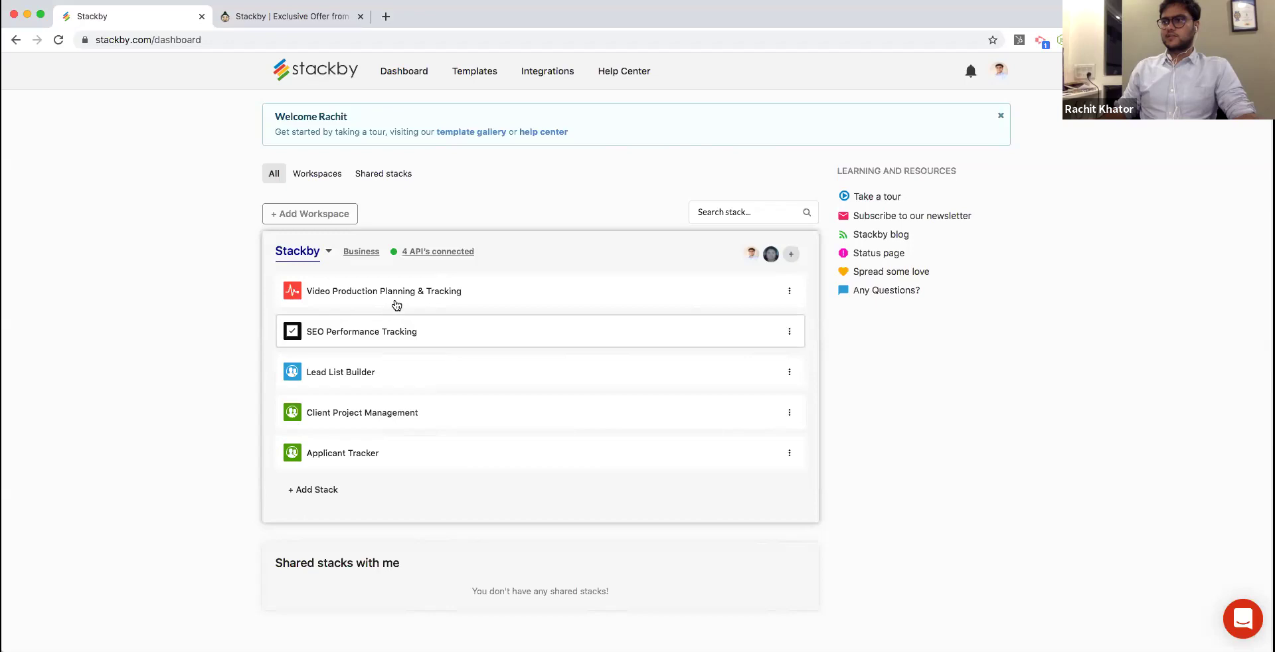
Open the Client Project Management stack and rename the Campaigns grid view to Master.
left_click(401, 422)
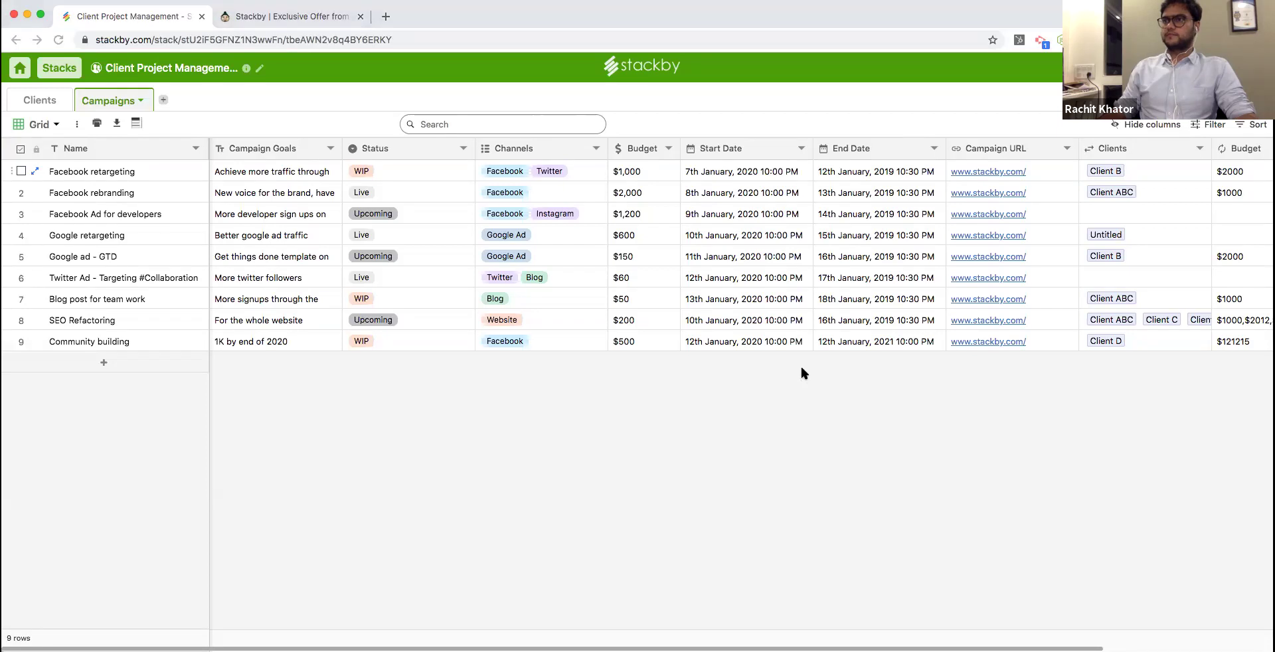
left_click(42, 127)
double_click(40, 125)
key("BackSpace")
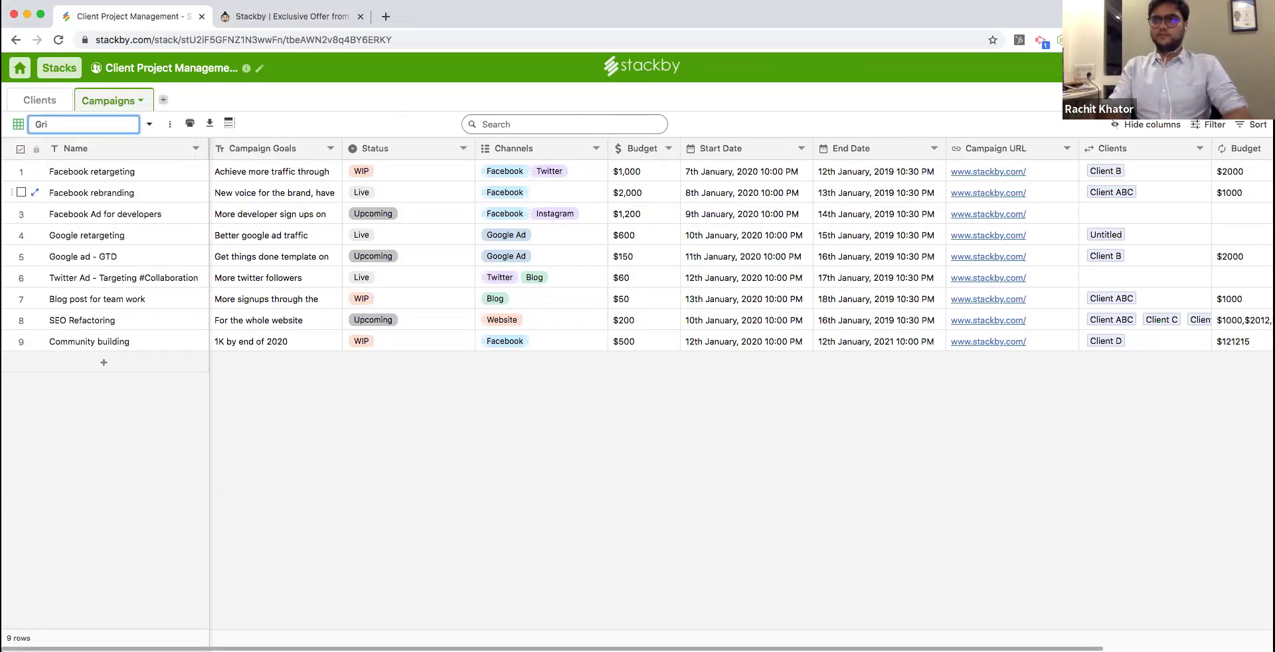
type("Master")
key("Return")
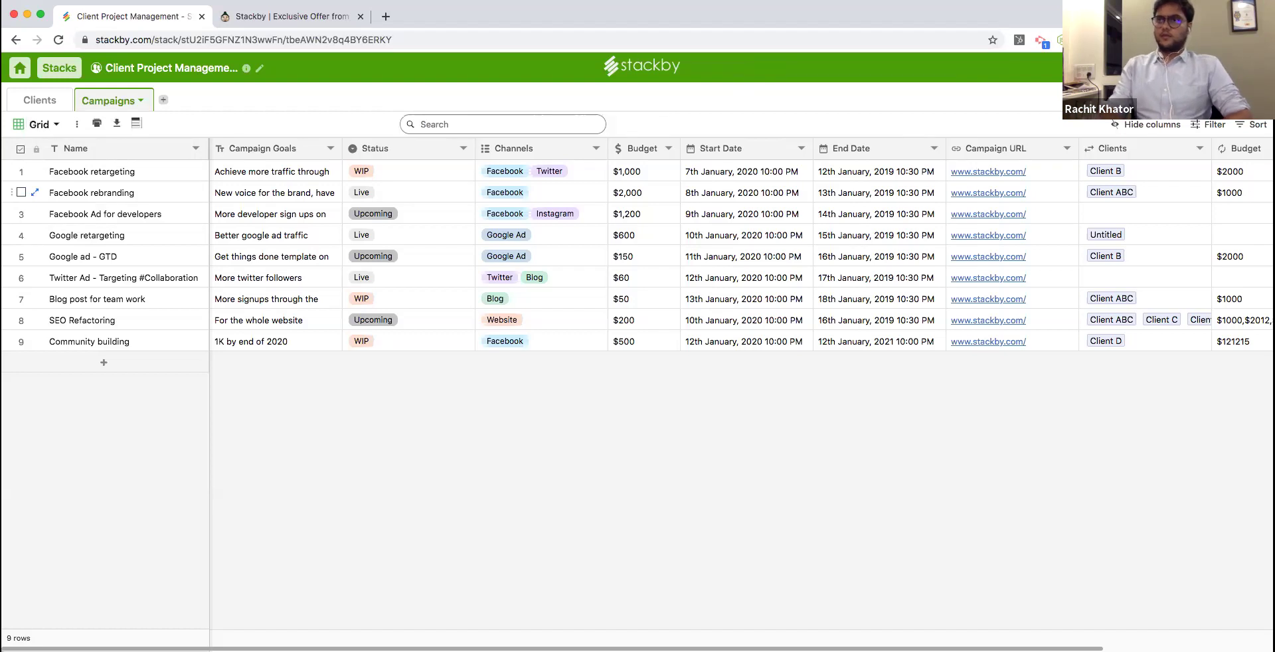
Duplicate the Master view and name the copy Live Projects.
left_click(89, 124)
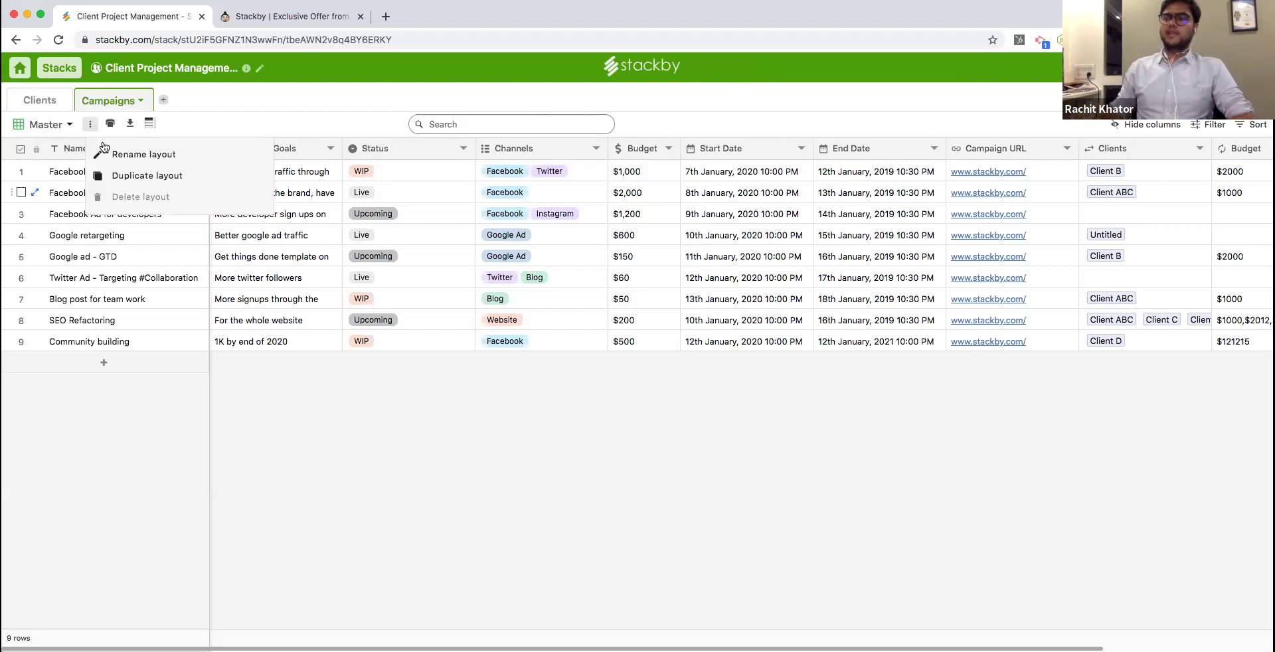
left_click(132, 175)
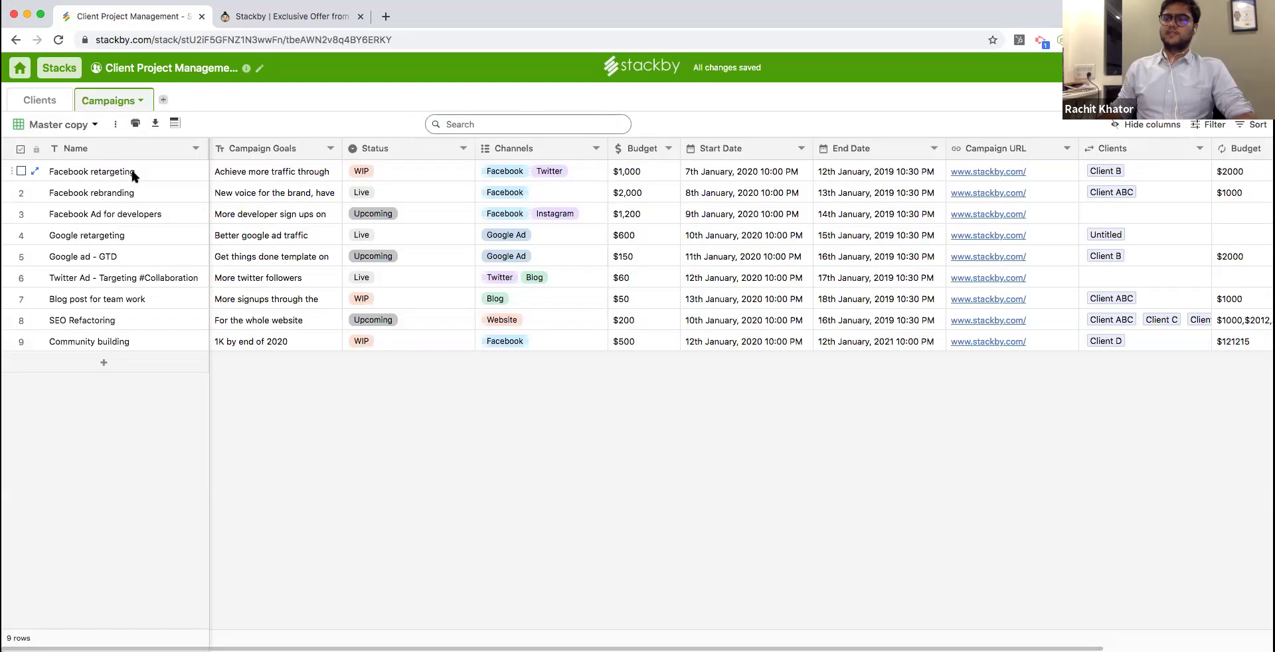
double_click(76, 124)
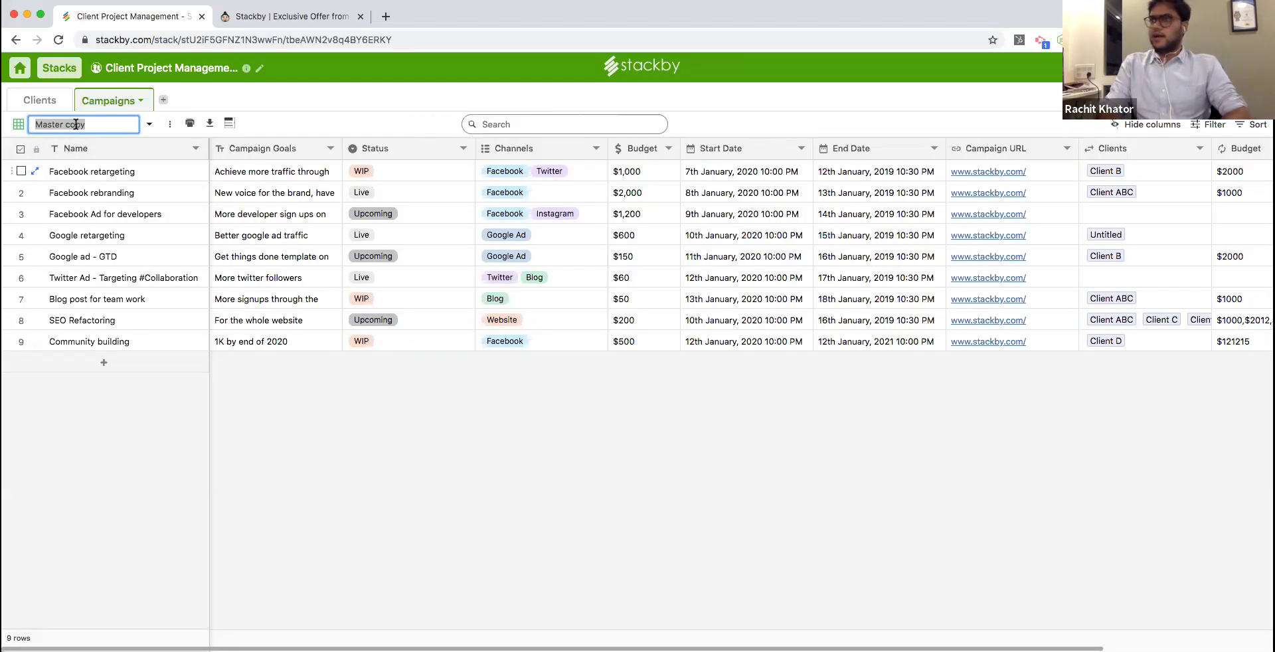
type("Live Projects")
key("Return")
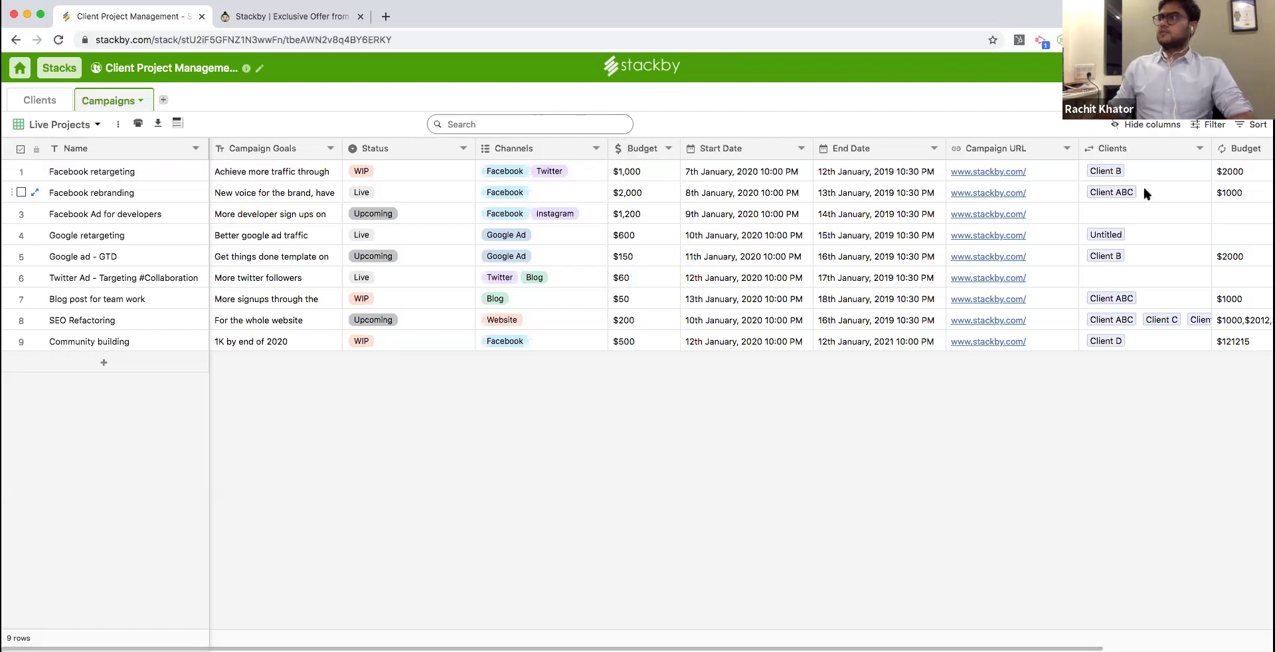
Add a filter to the Live Projects view: Where Status is Live.
left_click(1219, 131)
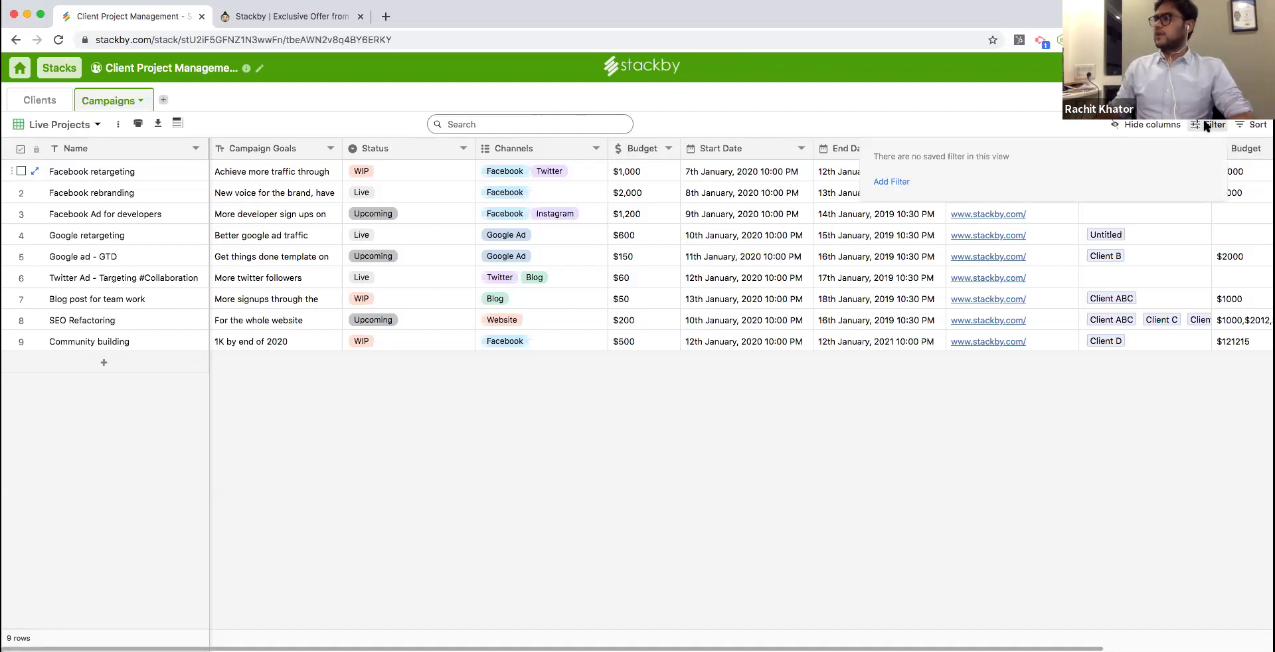
left_click(904, 175)
left_click(985, 161)
scroll(988, 248, "down", 2)
scroll(989, 248, "down", 2)
scroll(989, 253, "up", 5)
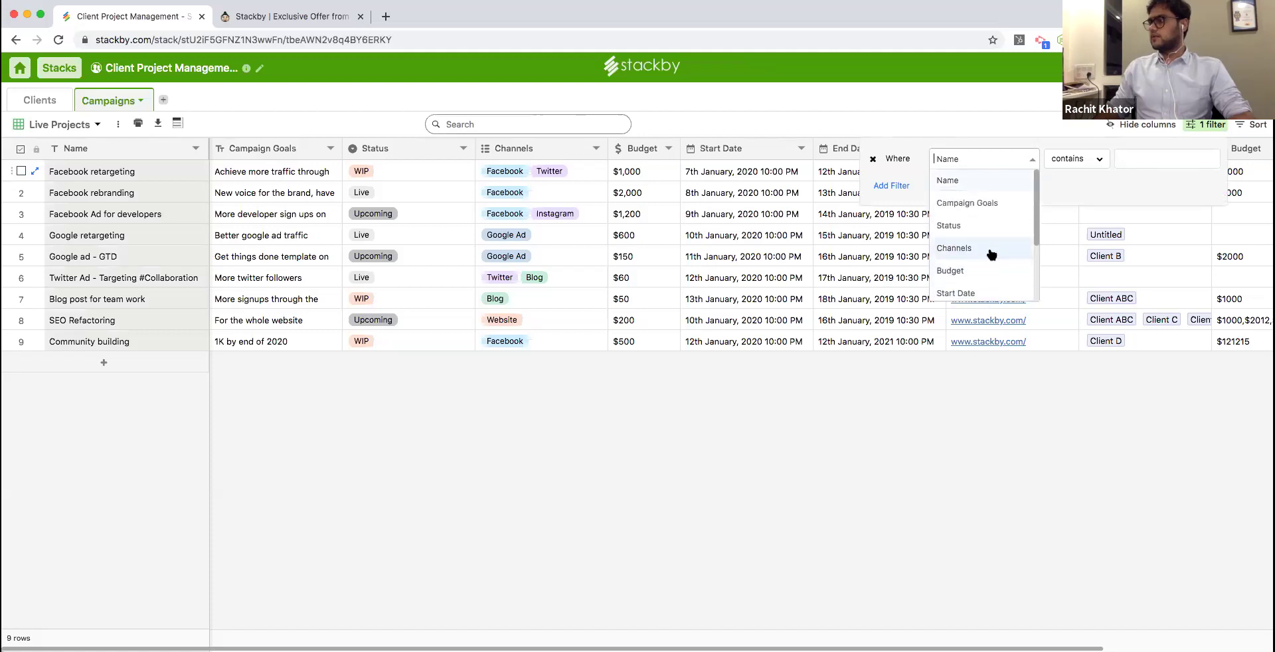
left_click(987, 227)
left_click(1132, 158)
left_click(1162, 194)
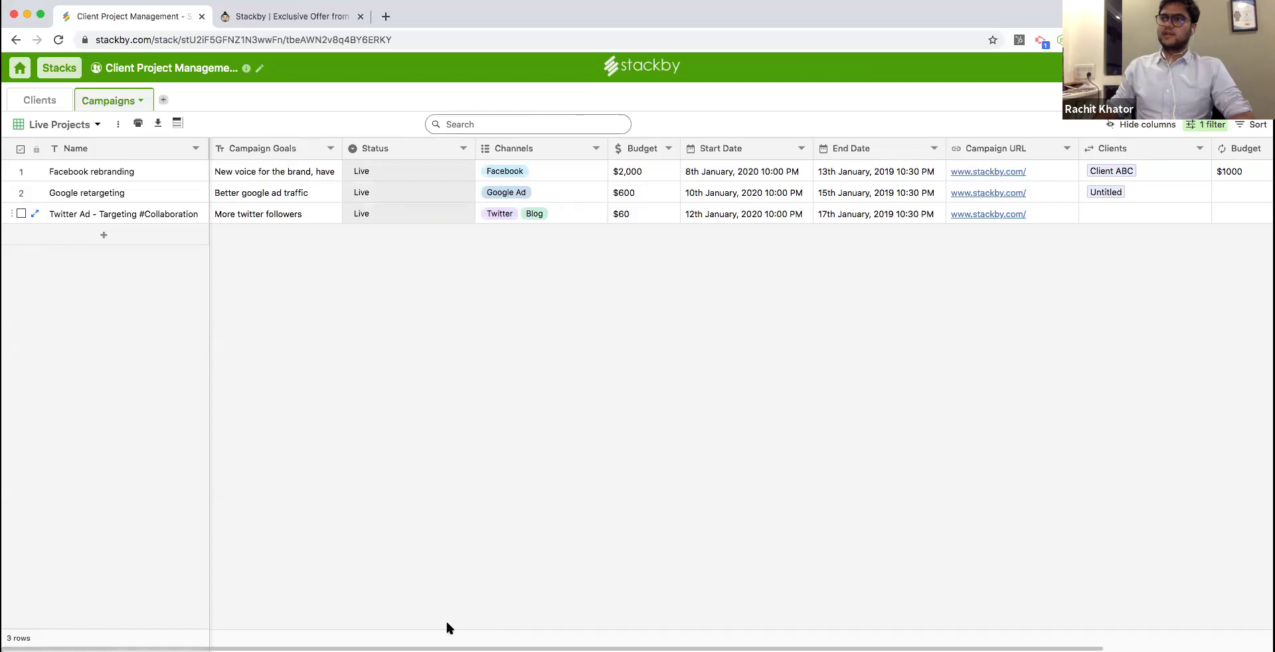
Change Google retargeting's Status to a non-Live option.
scroll(379, 595, "right", 3)
scroll(465, 146, "left", 3)
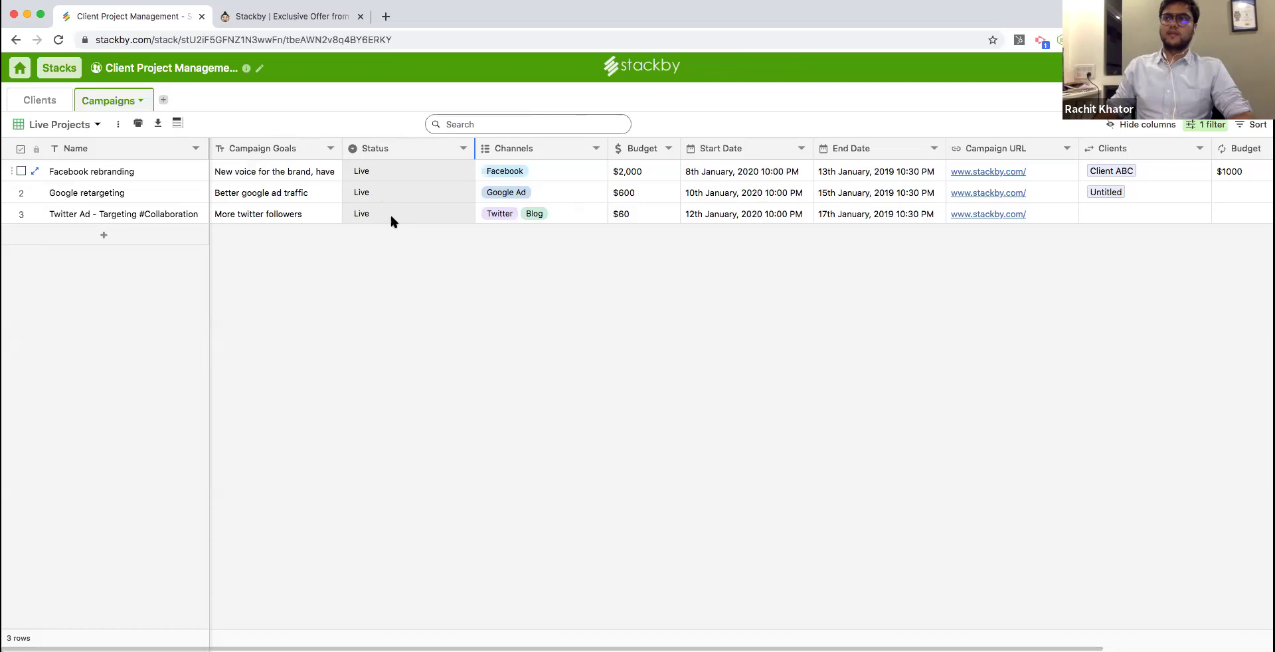
left_click(385, 189)
left_click(364, 213)
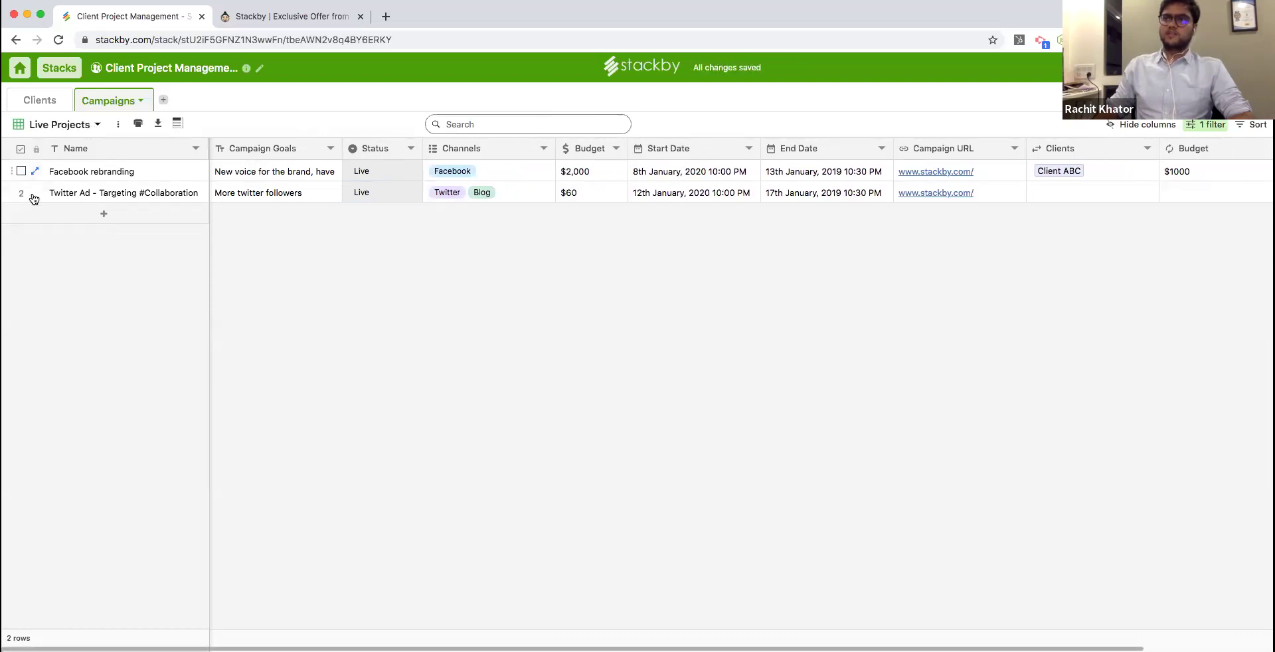
Set Google retargeting and Google ad - GTD Status to Live, then switch to Live Projects.
left_click(390, 234)
left_click(394, 278)
left_click(405, 257)
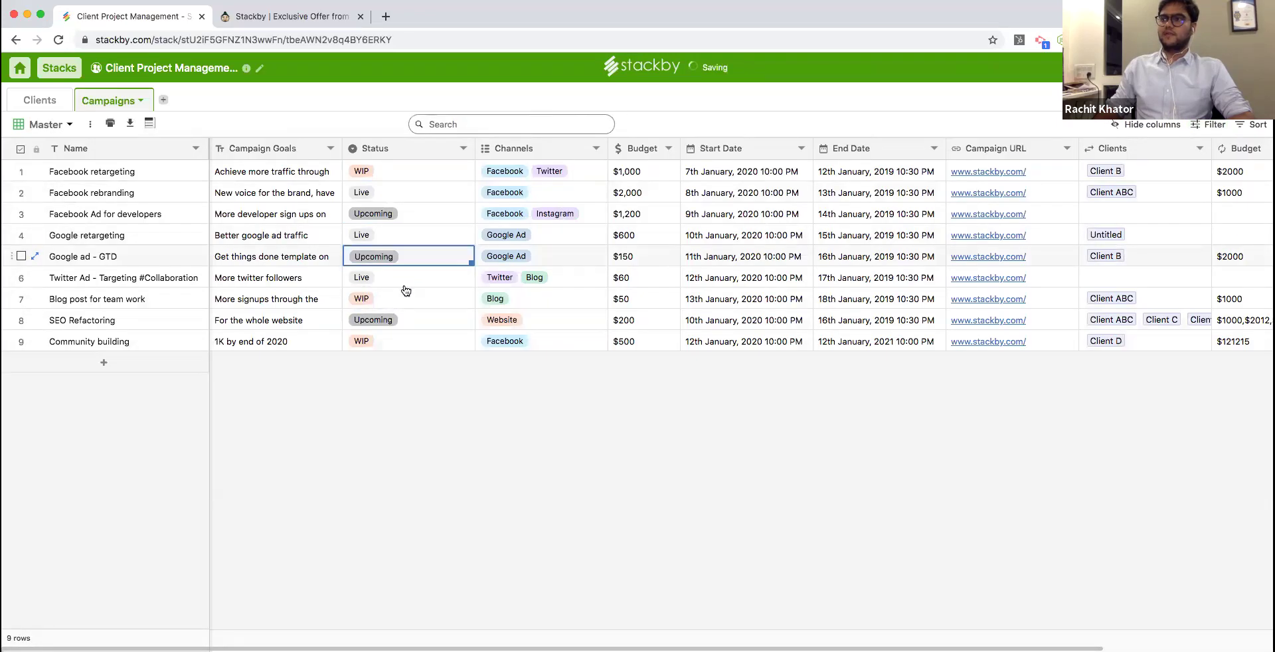
left_click(398, 296)
left_click(69, 127)
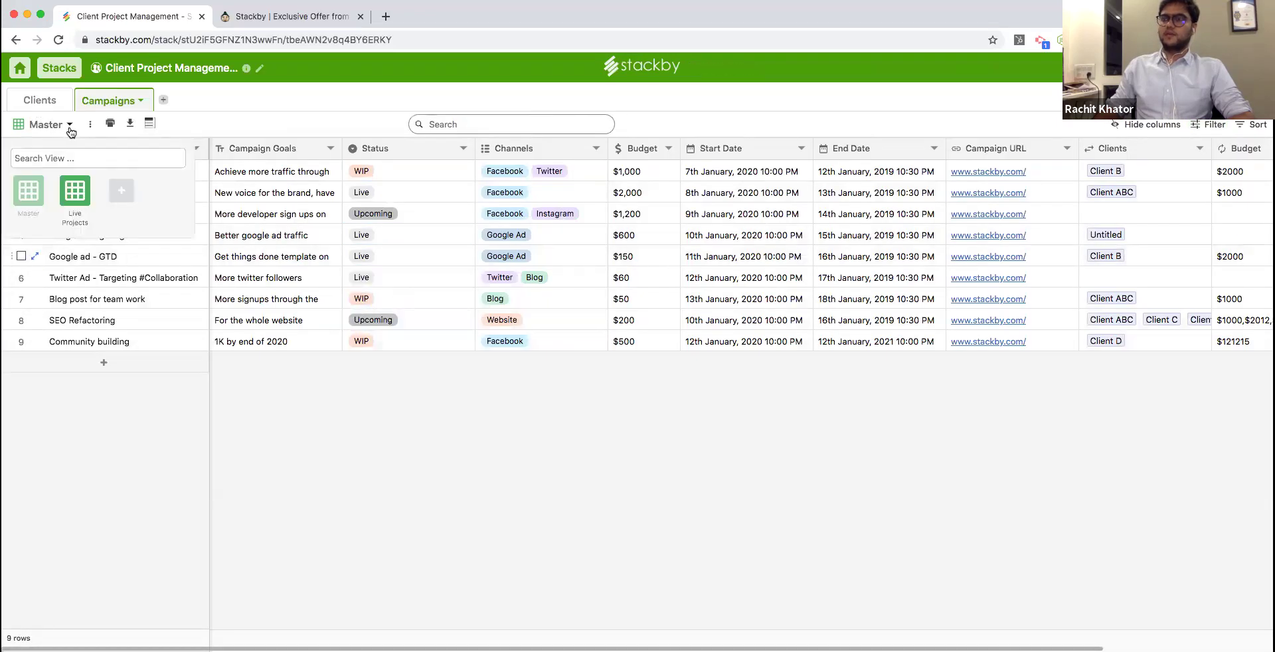
left_click(75, 192)
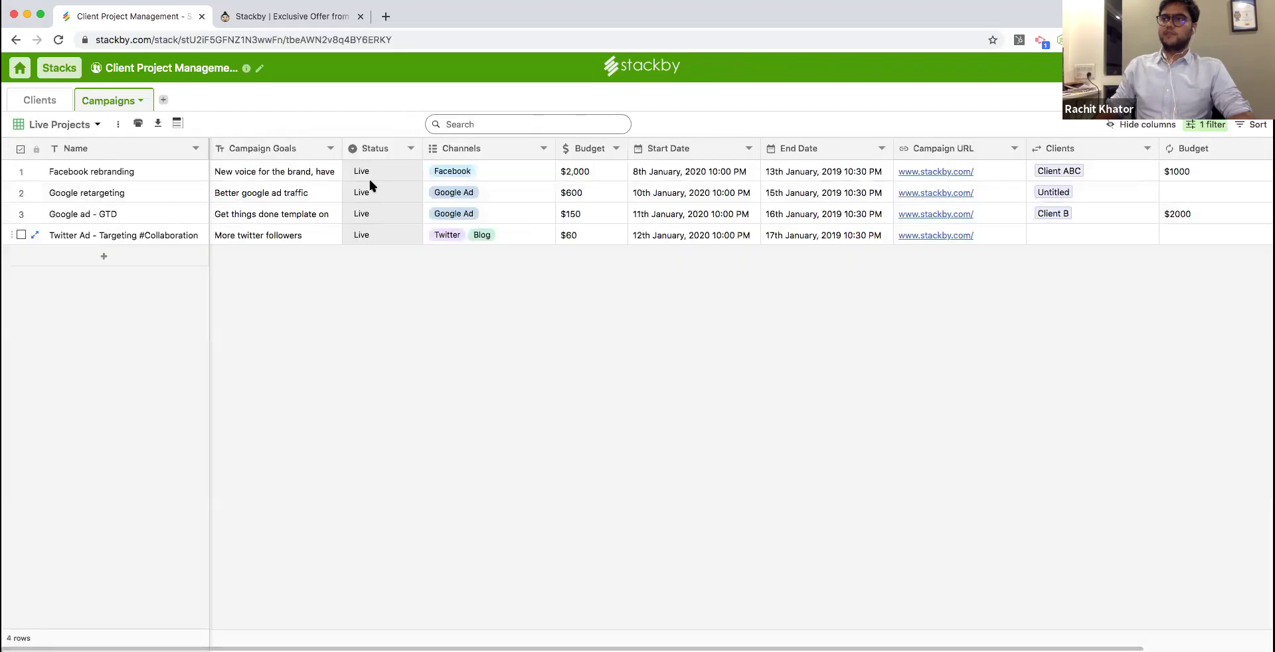
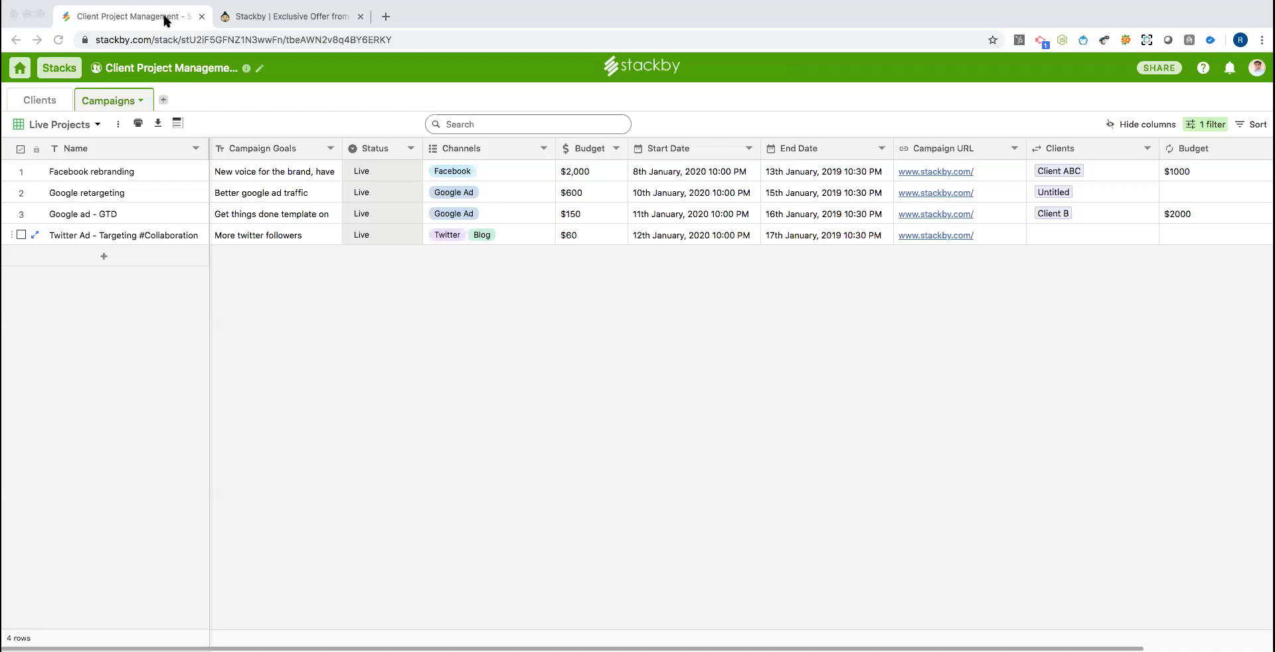
Switch to the Applicant Tracker stack and open its Sharing Stack dialog.
left_click(8, 229)
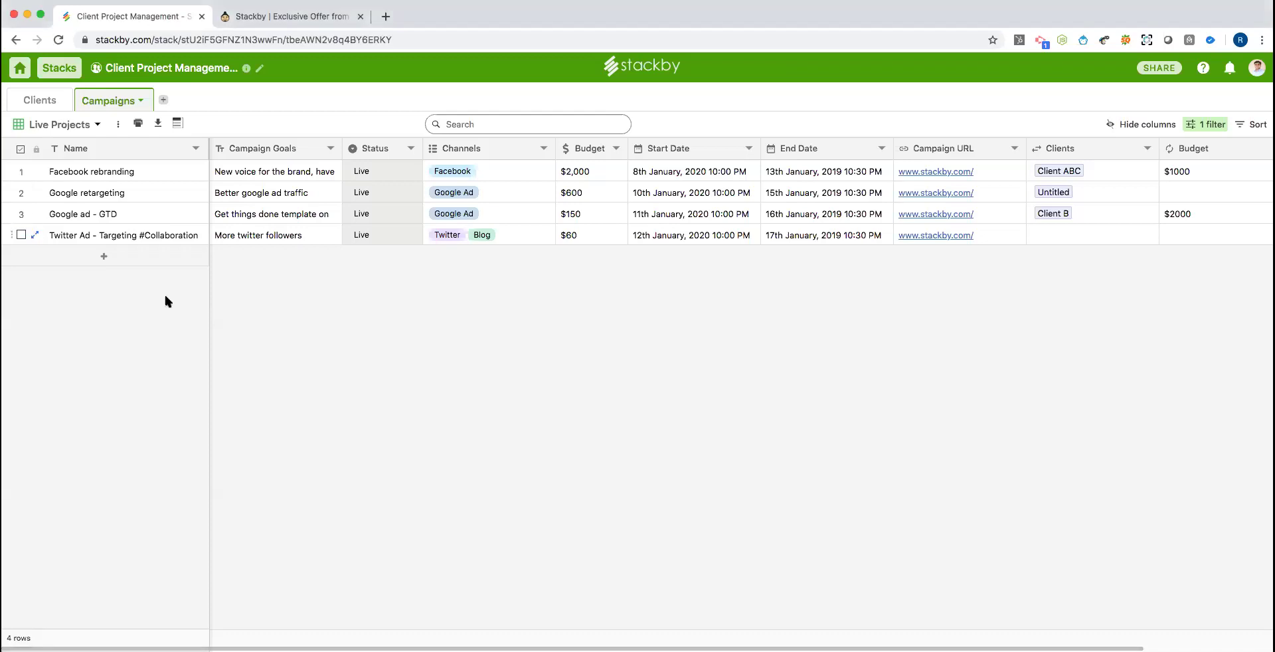
left_click(59, 68)
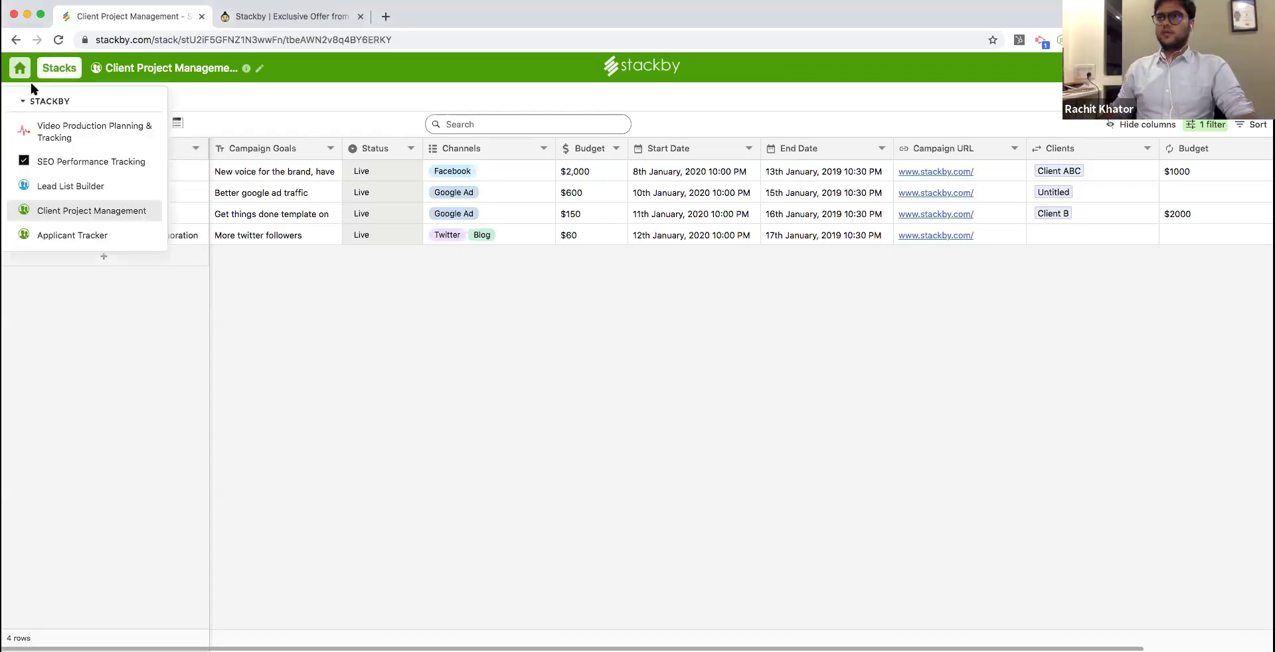
left_click(97, 238)
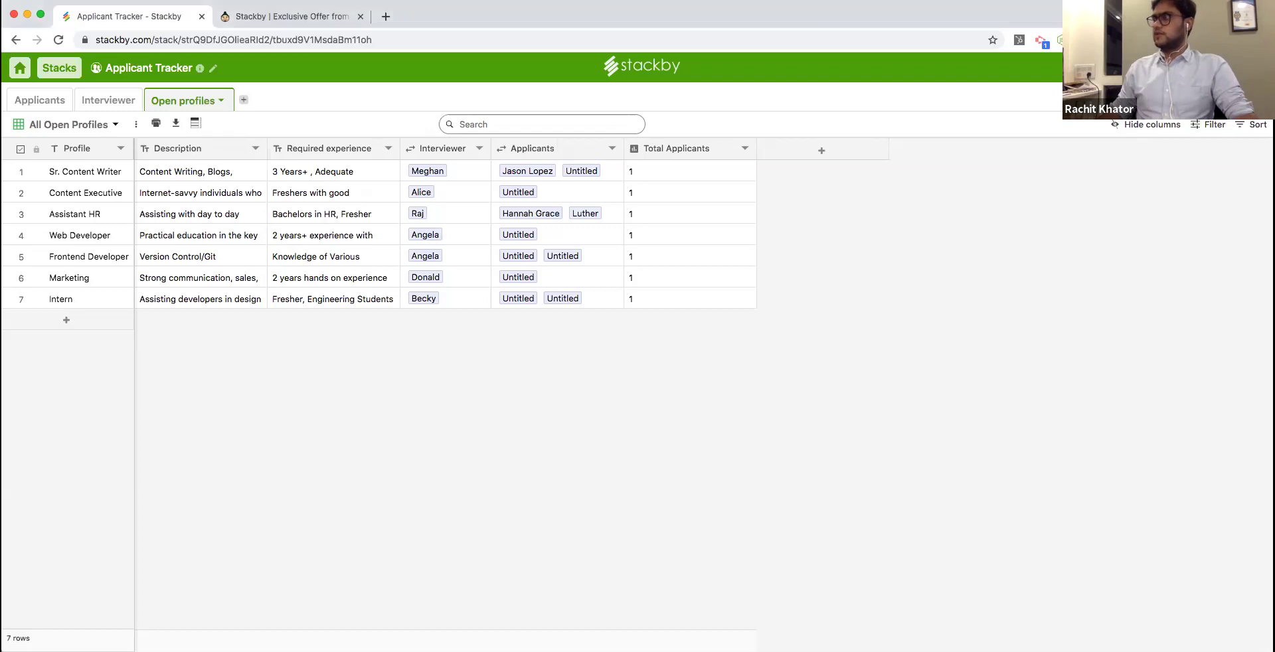
left_click(1235, 68)
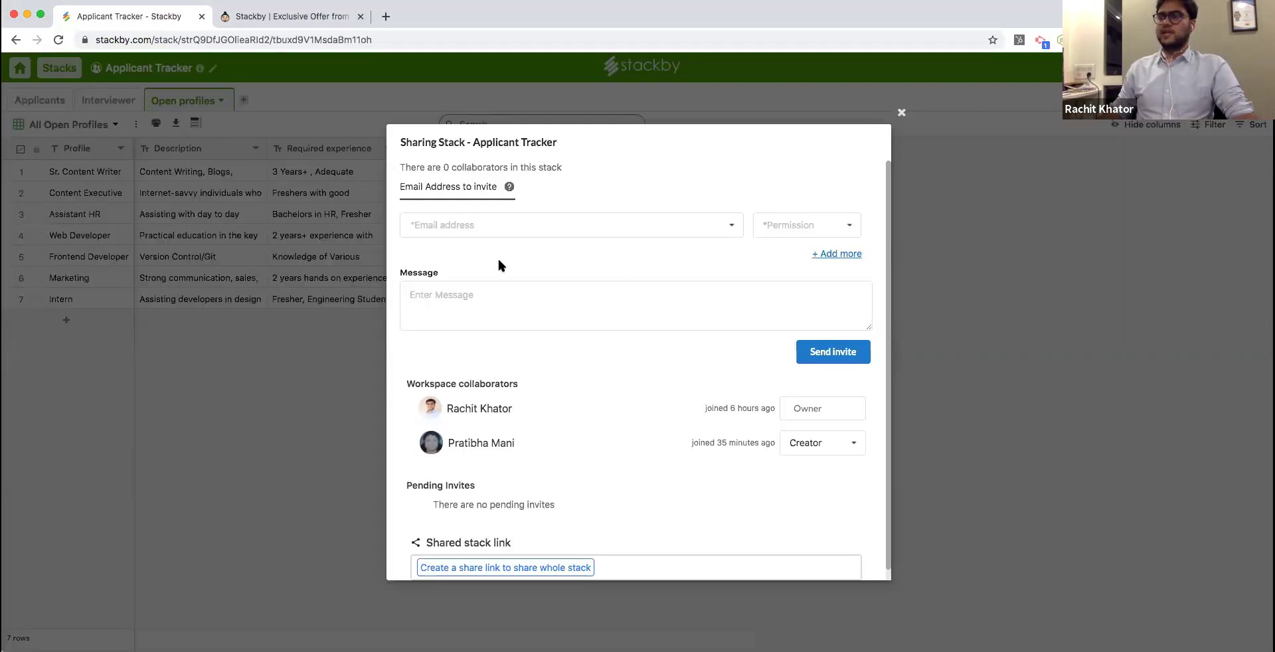
Check the Creator and Read only invite permissions, close sharing, and go to the Applicants table.
left_click(770, 227)
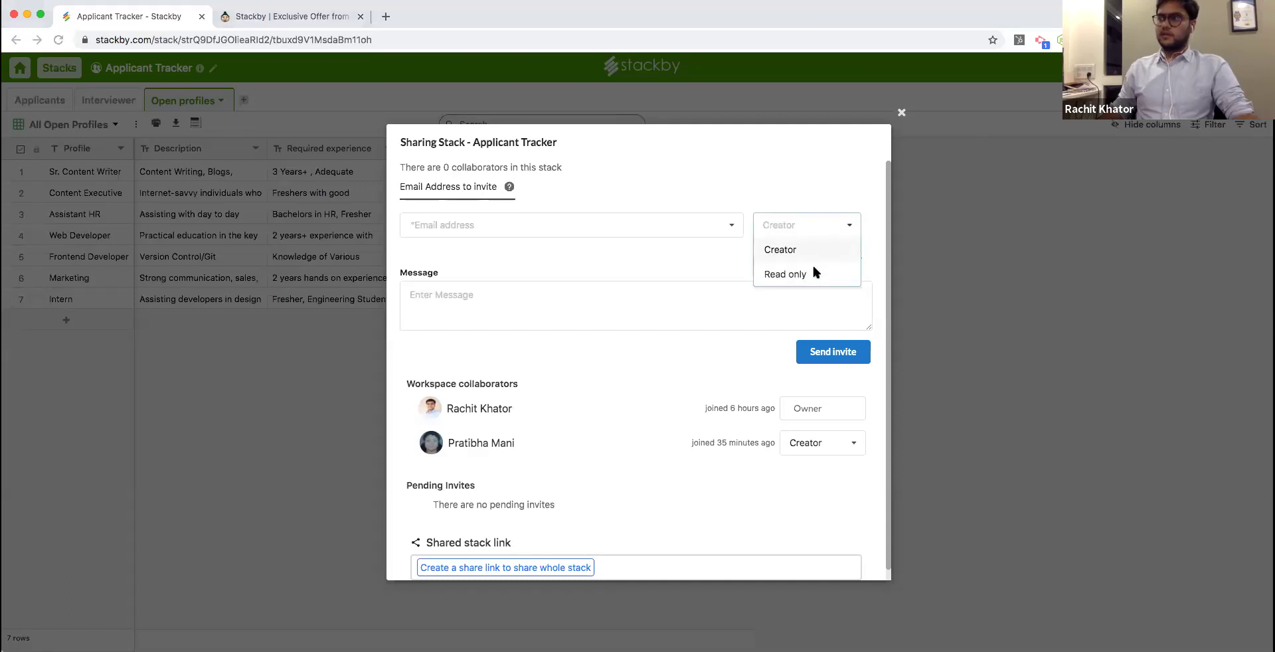
left_click(901, 113)
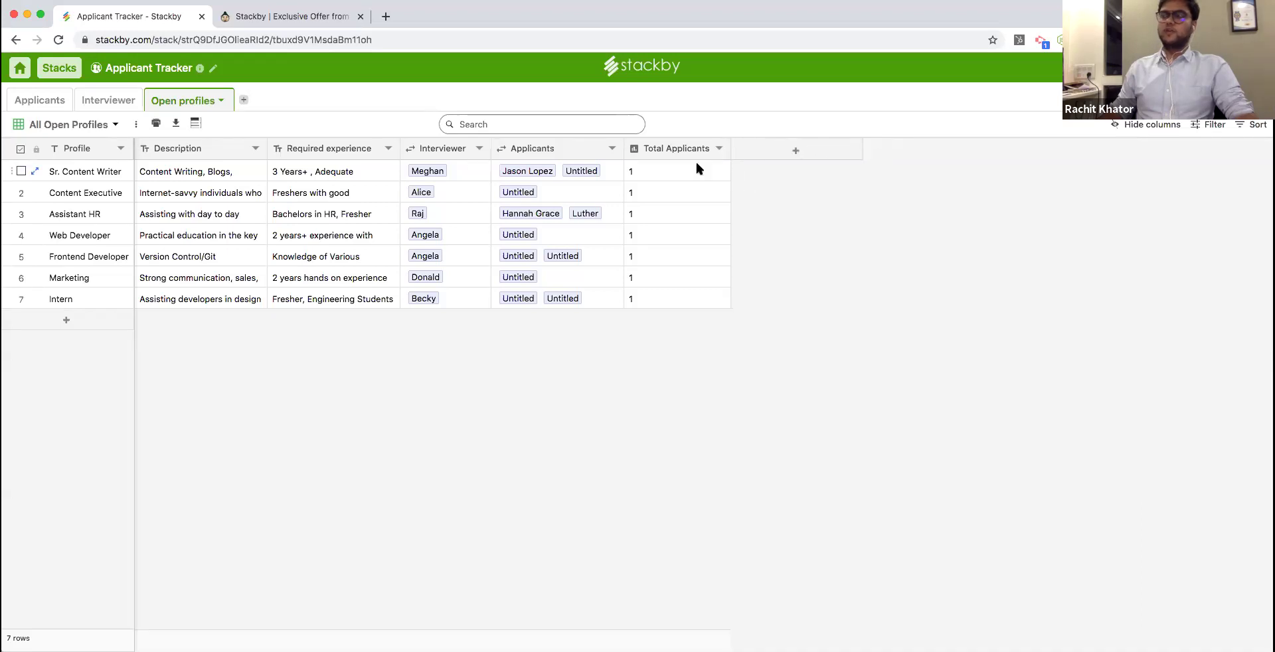
left_click(39, 100)
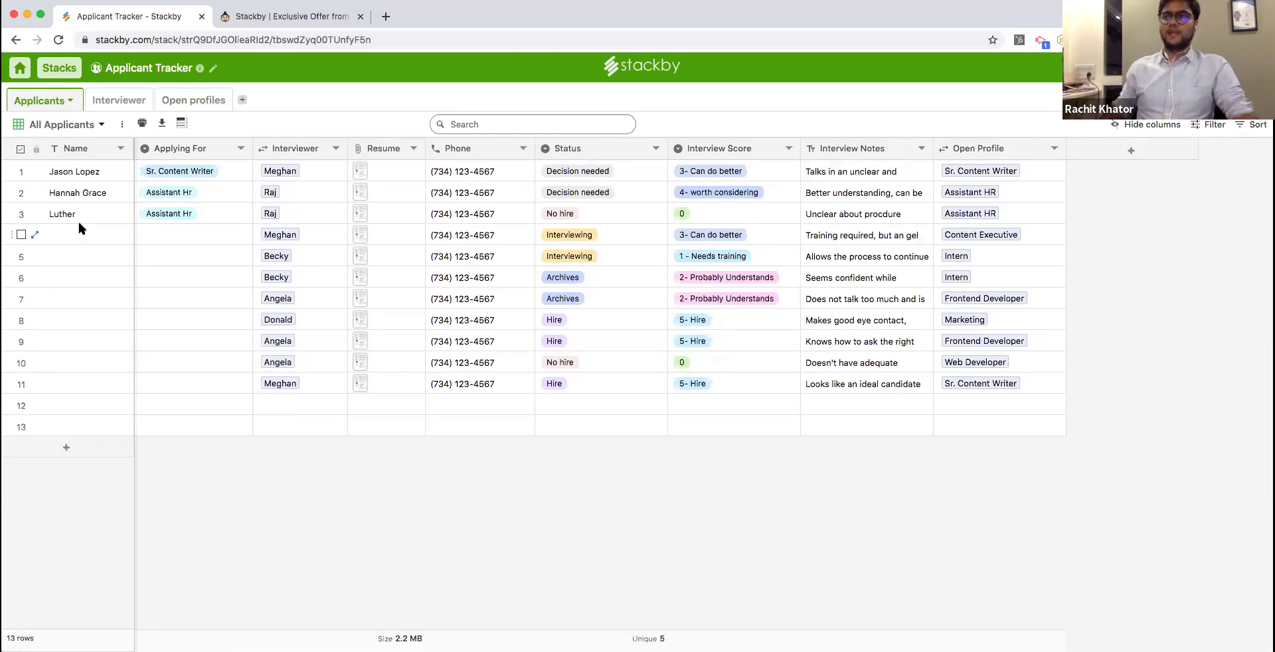
Select the empty Name cells of rows 12 and 13, then bring up the stacks list.
left_click(111, 410)
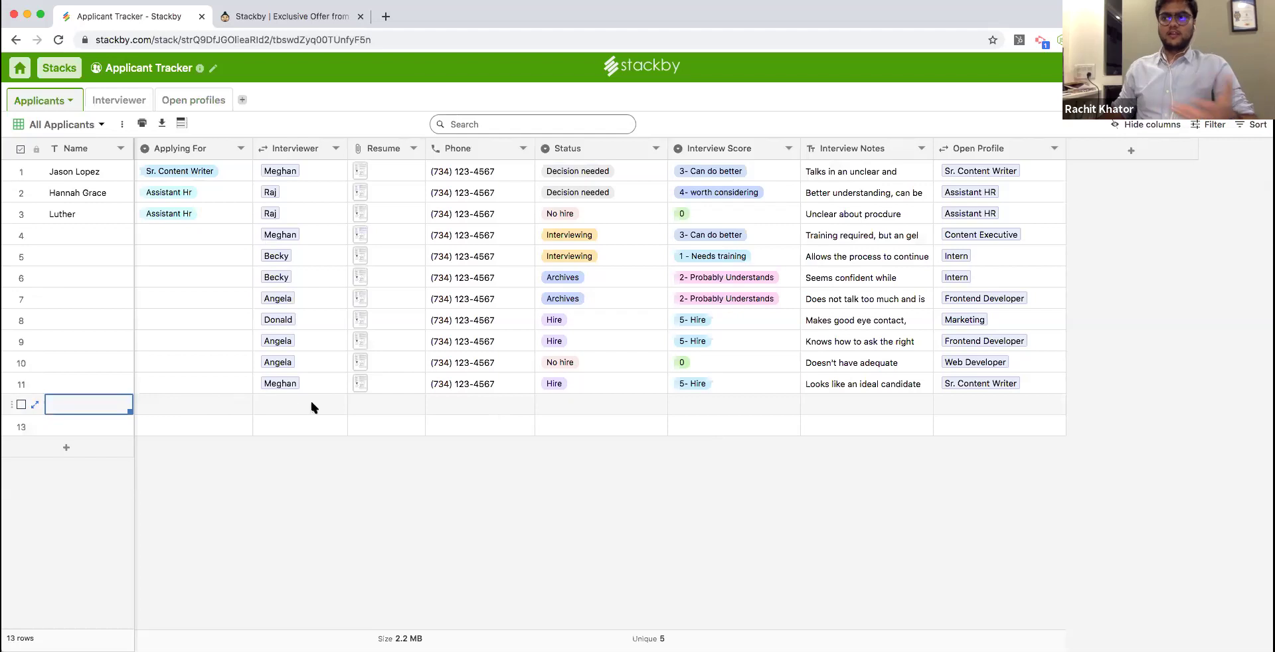
left_click(87, 428)
left_click(93, 402)
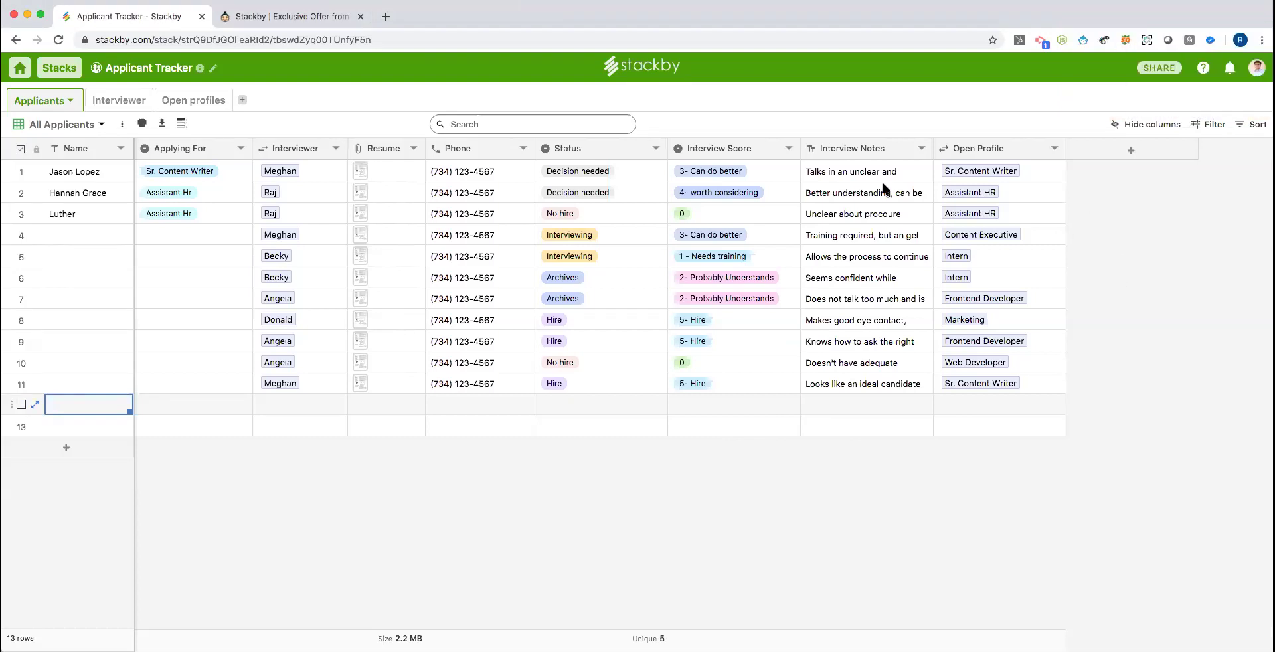
left_click(60, 68)
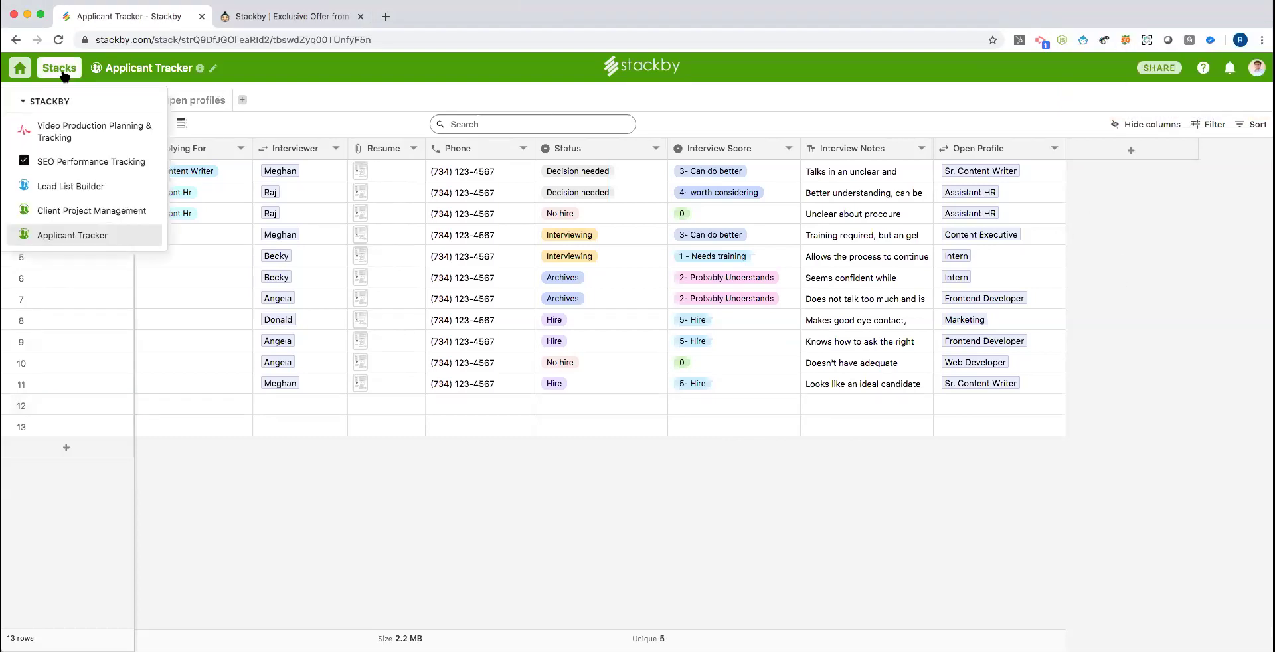
From the dashboard, open the Integrations gallery and scroll down to Twilio, Whatsapp and MailChimp.
left_click(22, 69)
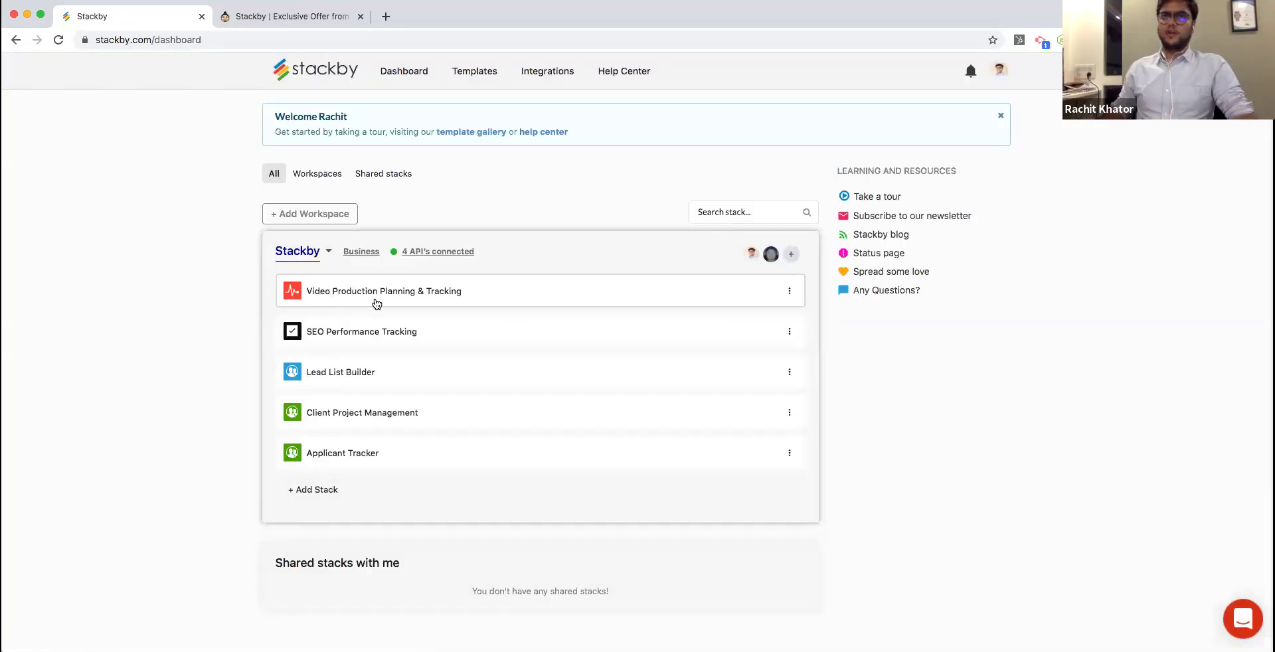
left_click(571, 80)
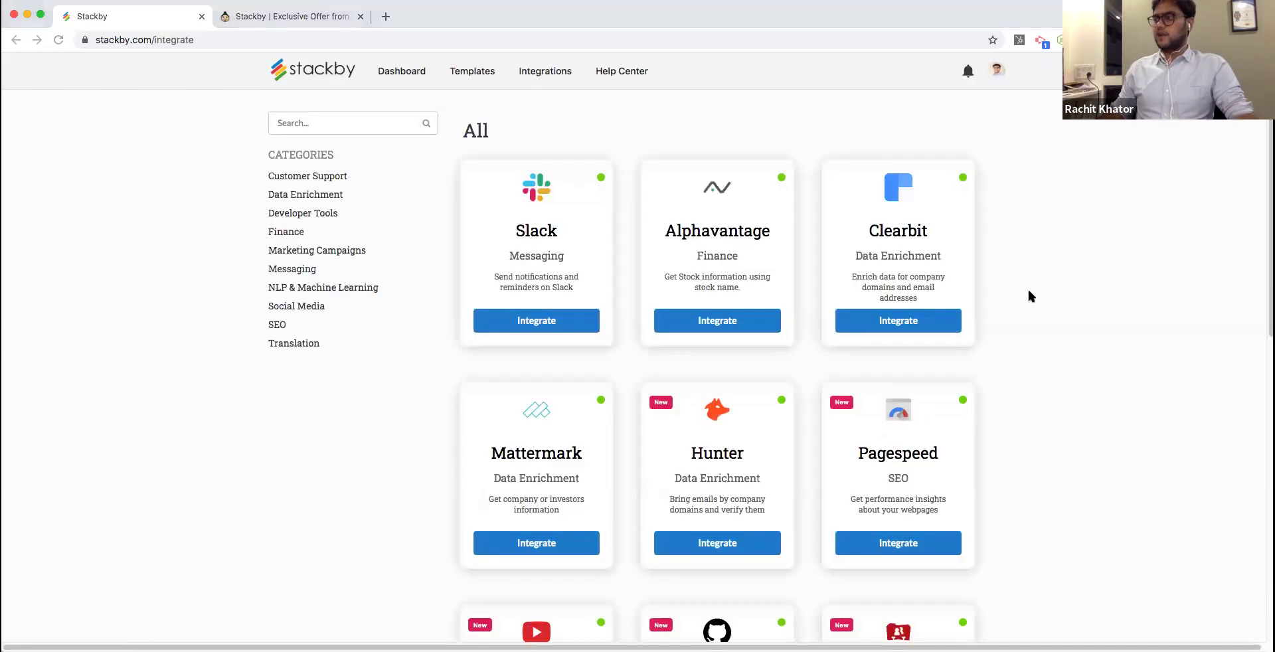
scroll(850, 352, "down", 2)
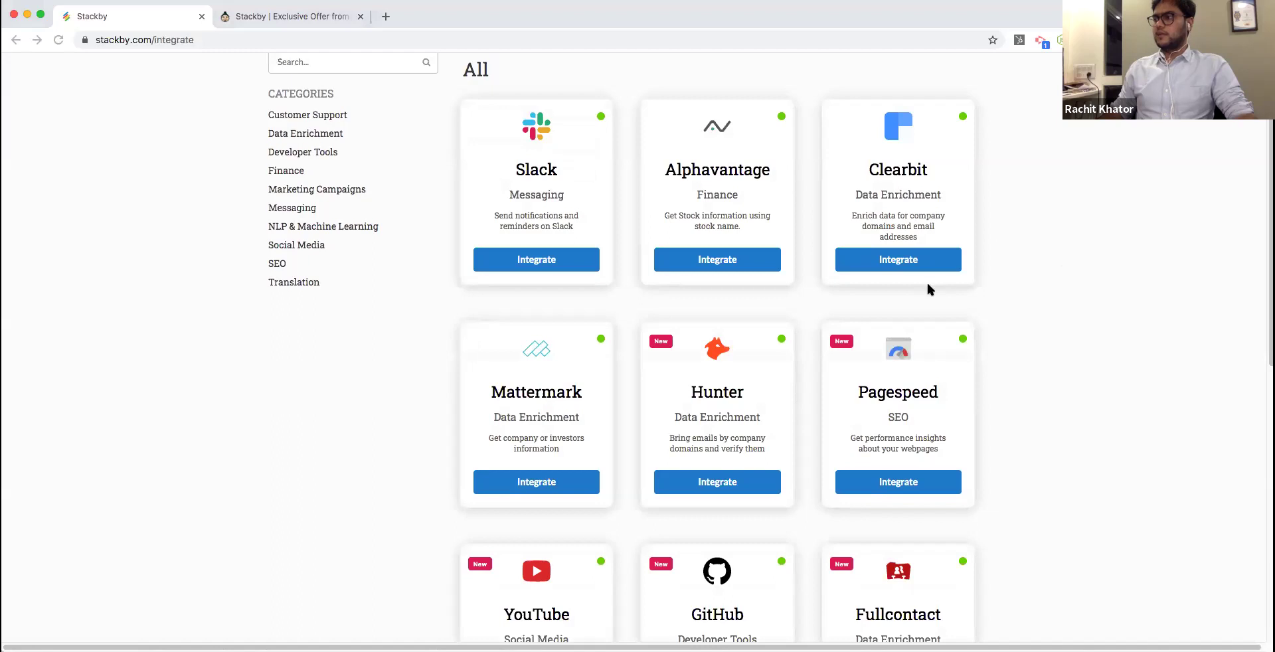
scroll(928, 289, "down", 15)
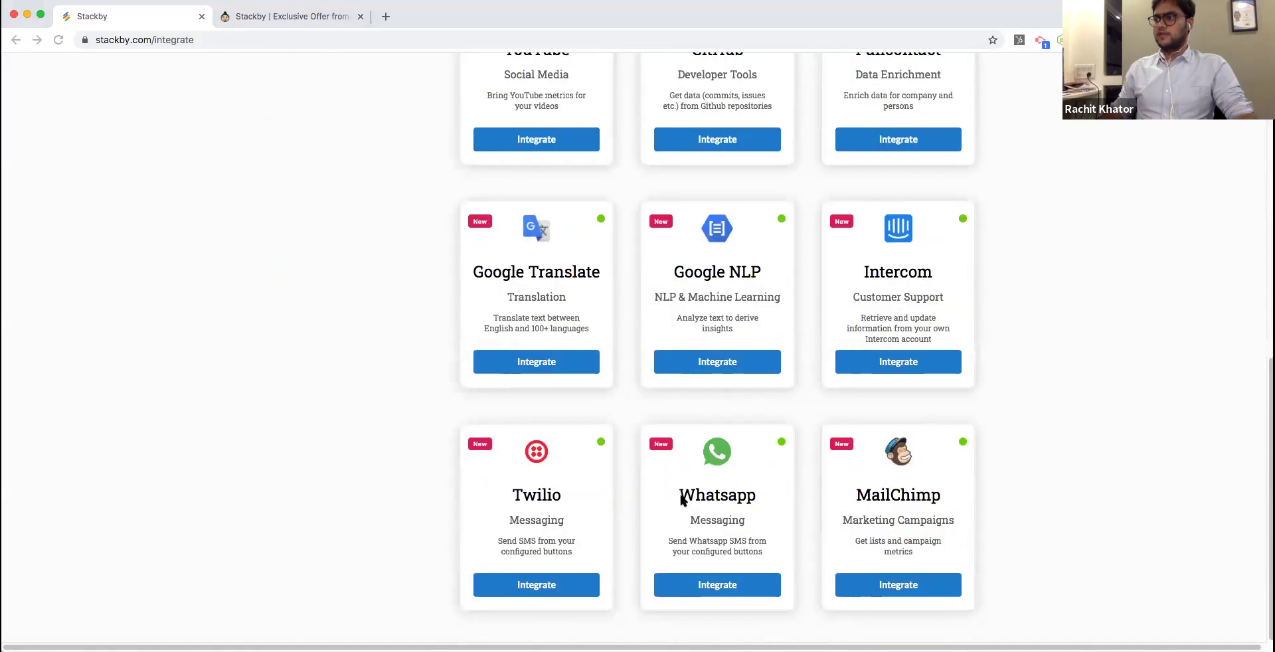
left_click(550, 521)
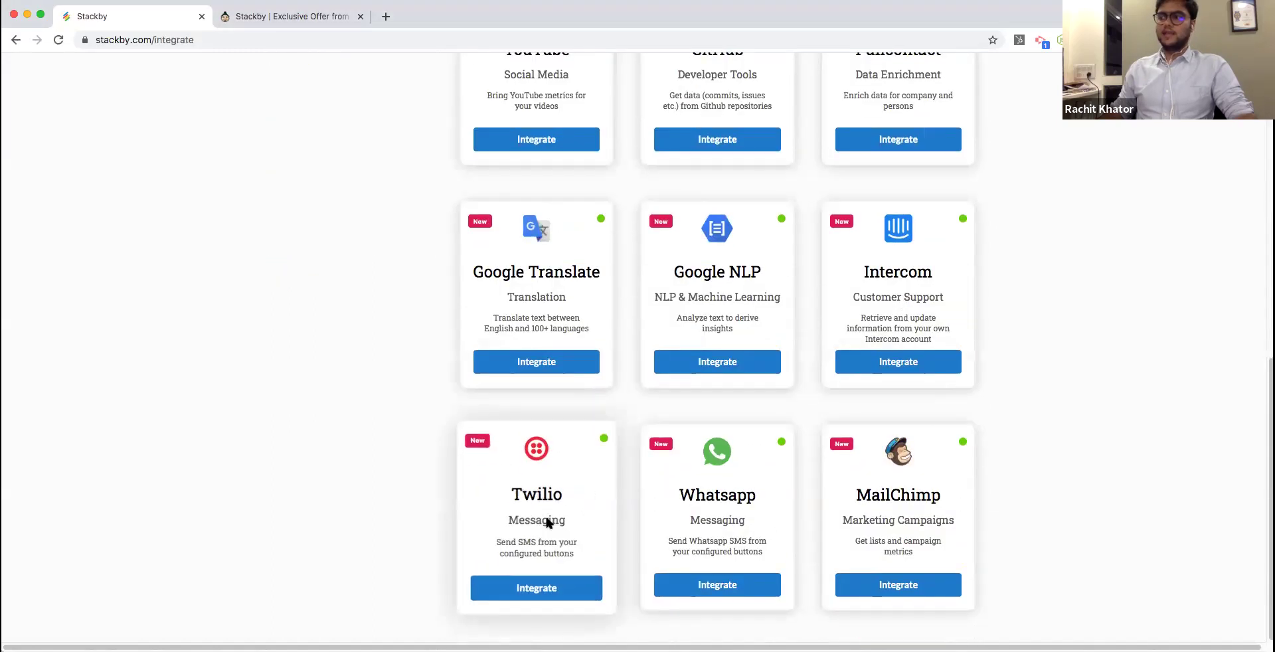